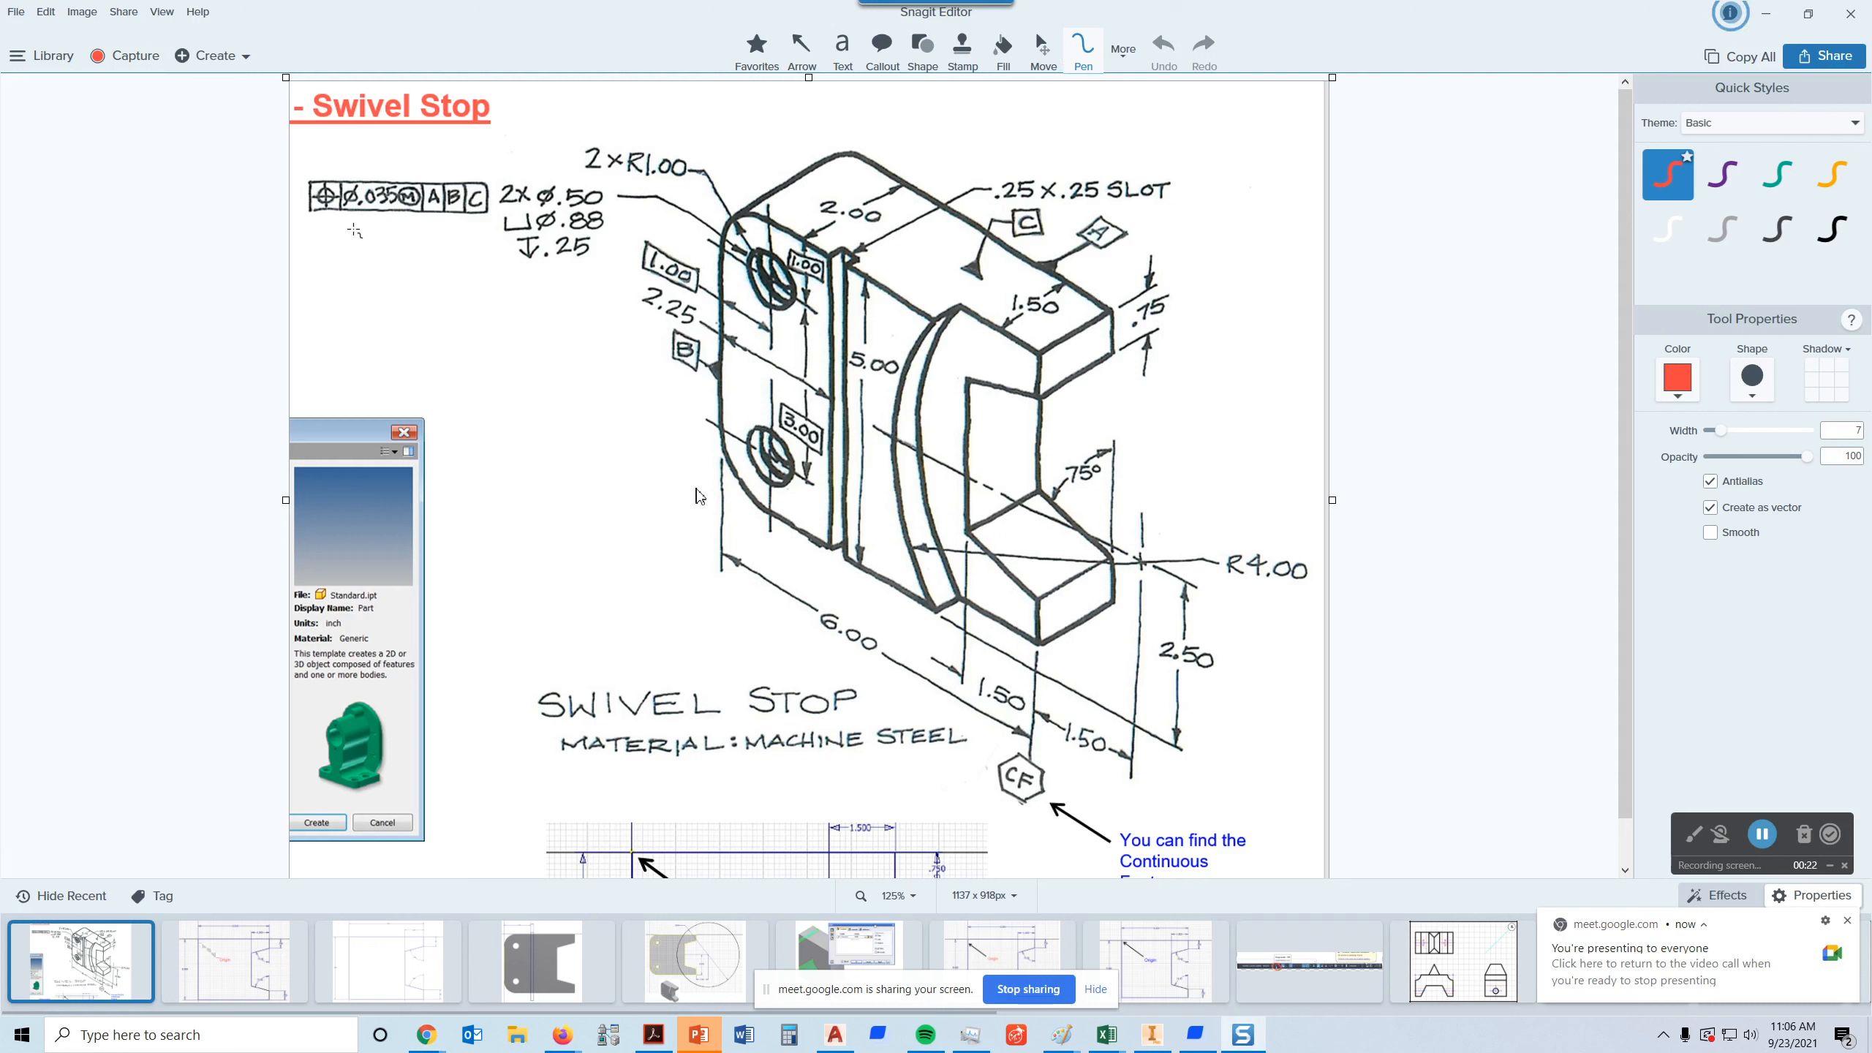
# - Draw red pen arrows at the position symbol, datum A reference, M modifier and .50 hole note, and sketch an enlarged position symbol below the frame
pyautogui.moveTo(322, 221); pyautogui.dragTo(330, 318)
pyautogui.moveTo(322, 226)
pyautogui.mouseDown()
pyautogui.moveTo(370, 246)
pyautogui.moveTo(409, 297)
pyautogui.moveTo(401, 341)
pyautogui.moveTo(451, 336)
pyautogui.moveTo(427, 293)
pyautogui.moveTo(428, 367)
pyautogui.moveTo(391, 321)
pyautogui.moveTo(489, 323)
pyautogui.mouseUp()
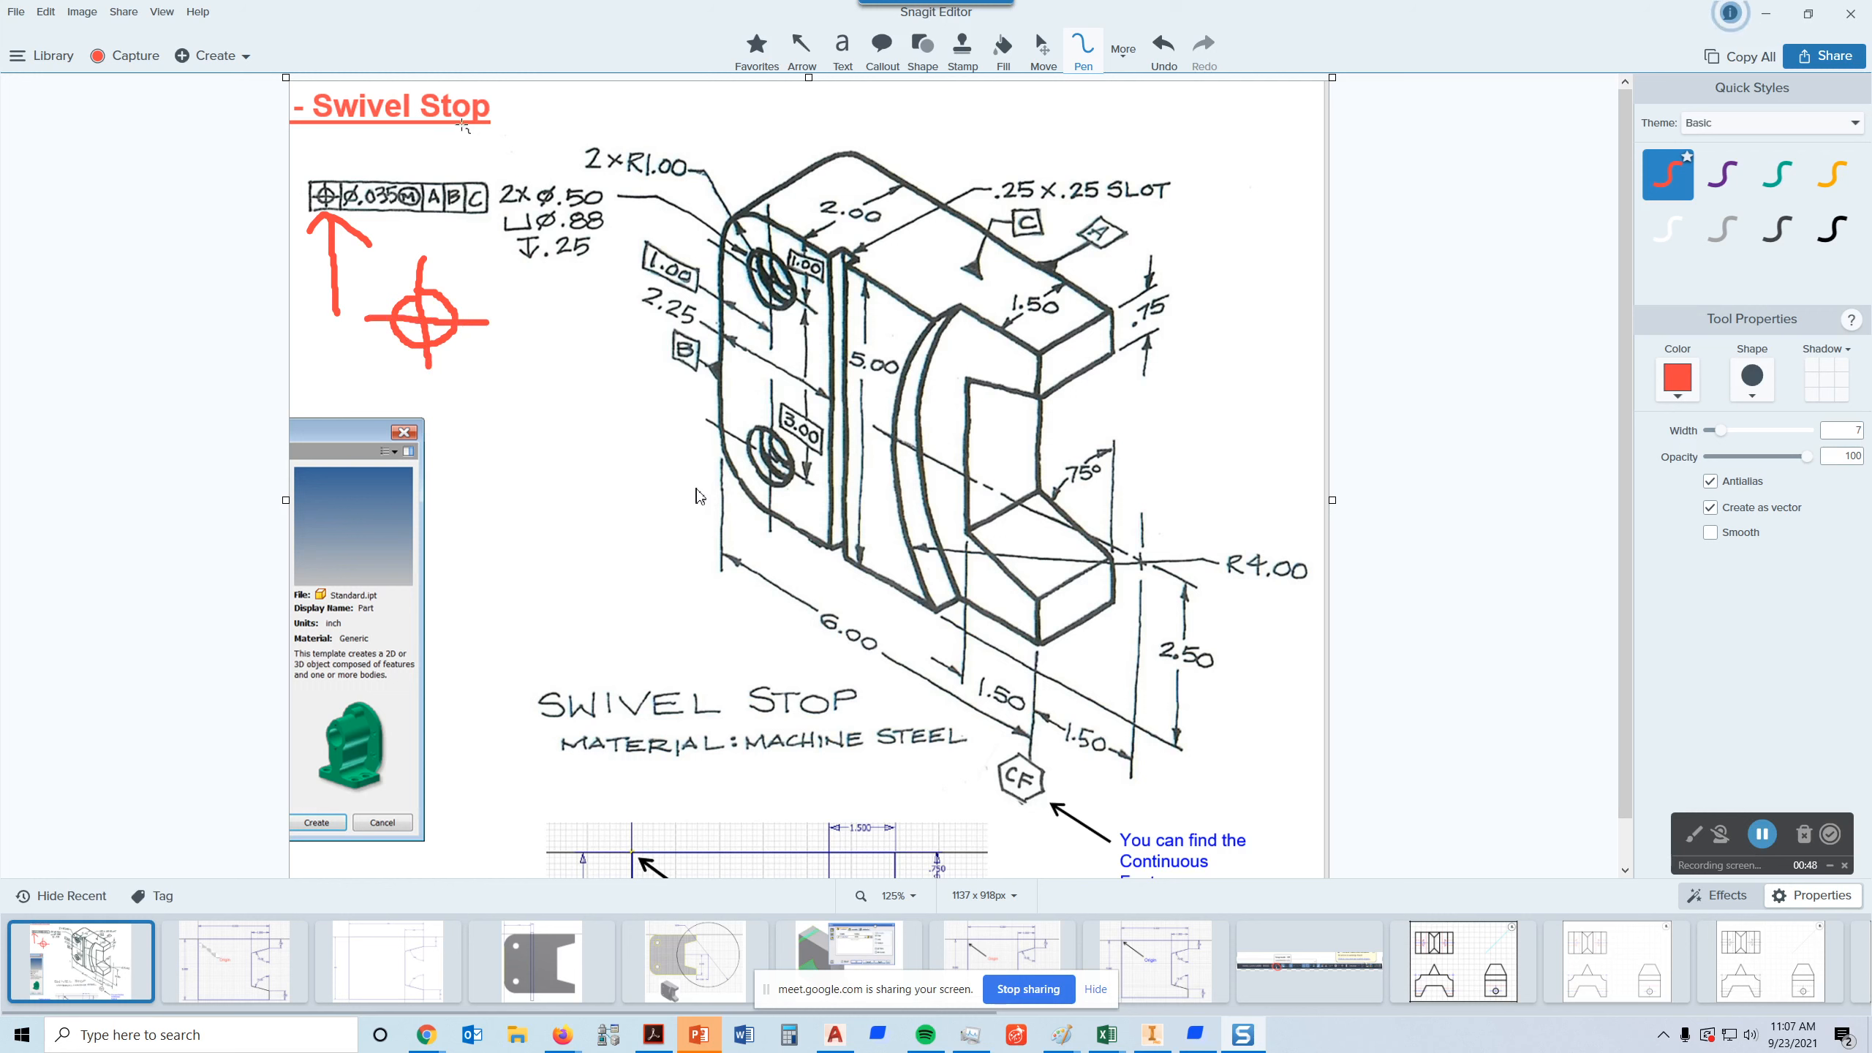
pyautogui.moveTo(547, 148); pyautogui.dragTo(557, 177)
pyautogui.moveTo(451, 139)
pyautogui.mouseDown()
pyautogui.moveTo(422, 164)
pyautogui.moveTo(448, 168)
pyautogui.mouseUp()
pyautogui.moveTo(410, 218)
pyautogui.mouseDown()
pyautogui.moveTo(412, 258)
pyautogui.moveTo(402, 228)
pyautogui.moveTo(434, 243)
pyautogui.mouseUp()
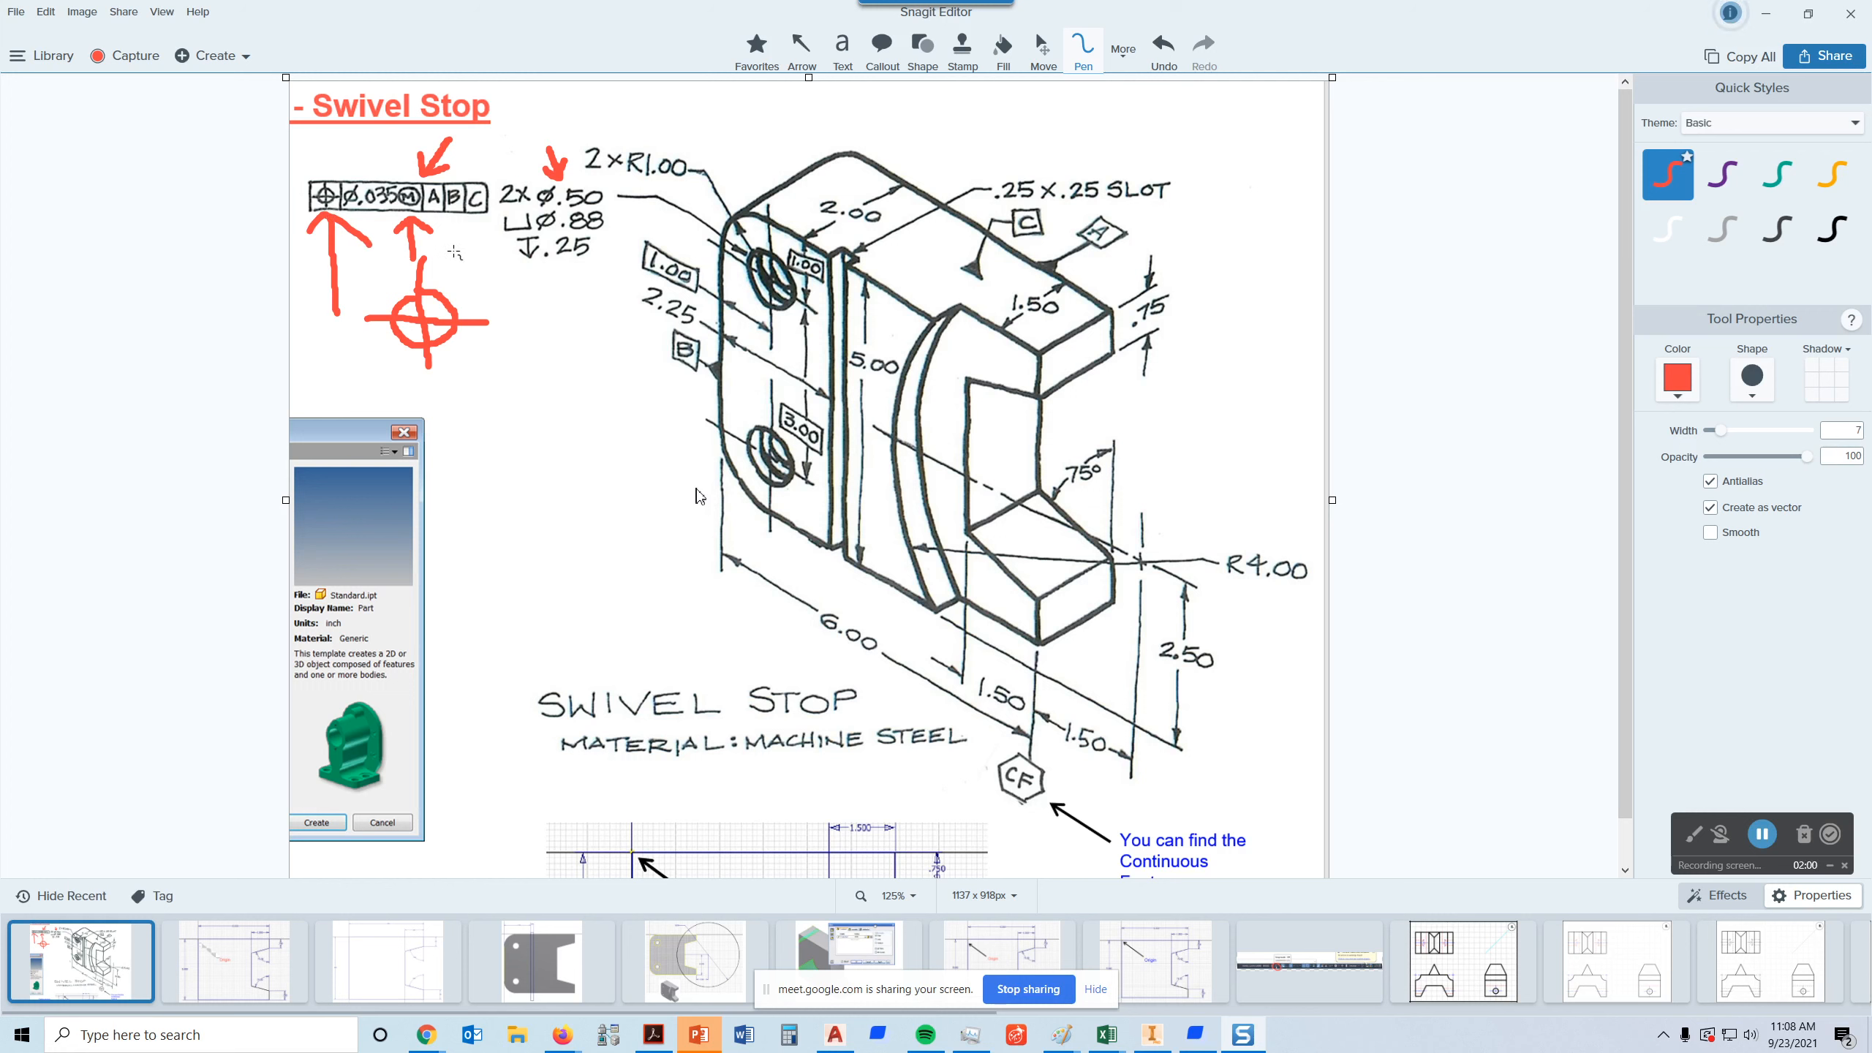
# - Add short red strokes below the datum references in the feature control frame and lengthen the arrow pointing at reference A
pyautogui.click(345, 220)
pyautogui.moveTo(440, 218); pyautogui.dragTo(483, 247)
pyautogui.moveTo(435, 188); pyautogui.dragTo(519, 125)
# - Mark datum A in red with an arrow and a handwritten letter A, and draw a direction arrow along the part's upper edge
pyautogui.moveTo(1138, 250)
pyautogui.mouseDown()
pyautogui.moveTo(1089, 278)
pyautogui.moveTo(1110, 289)
pyautogui.mouseUp()
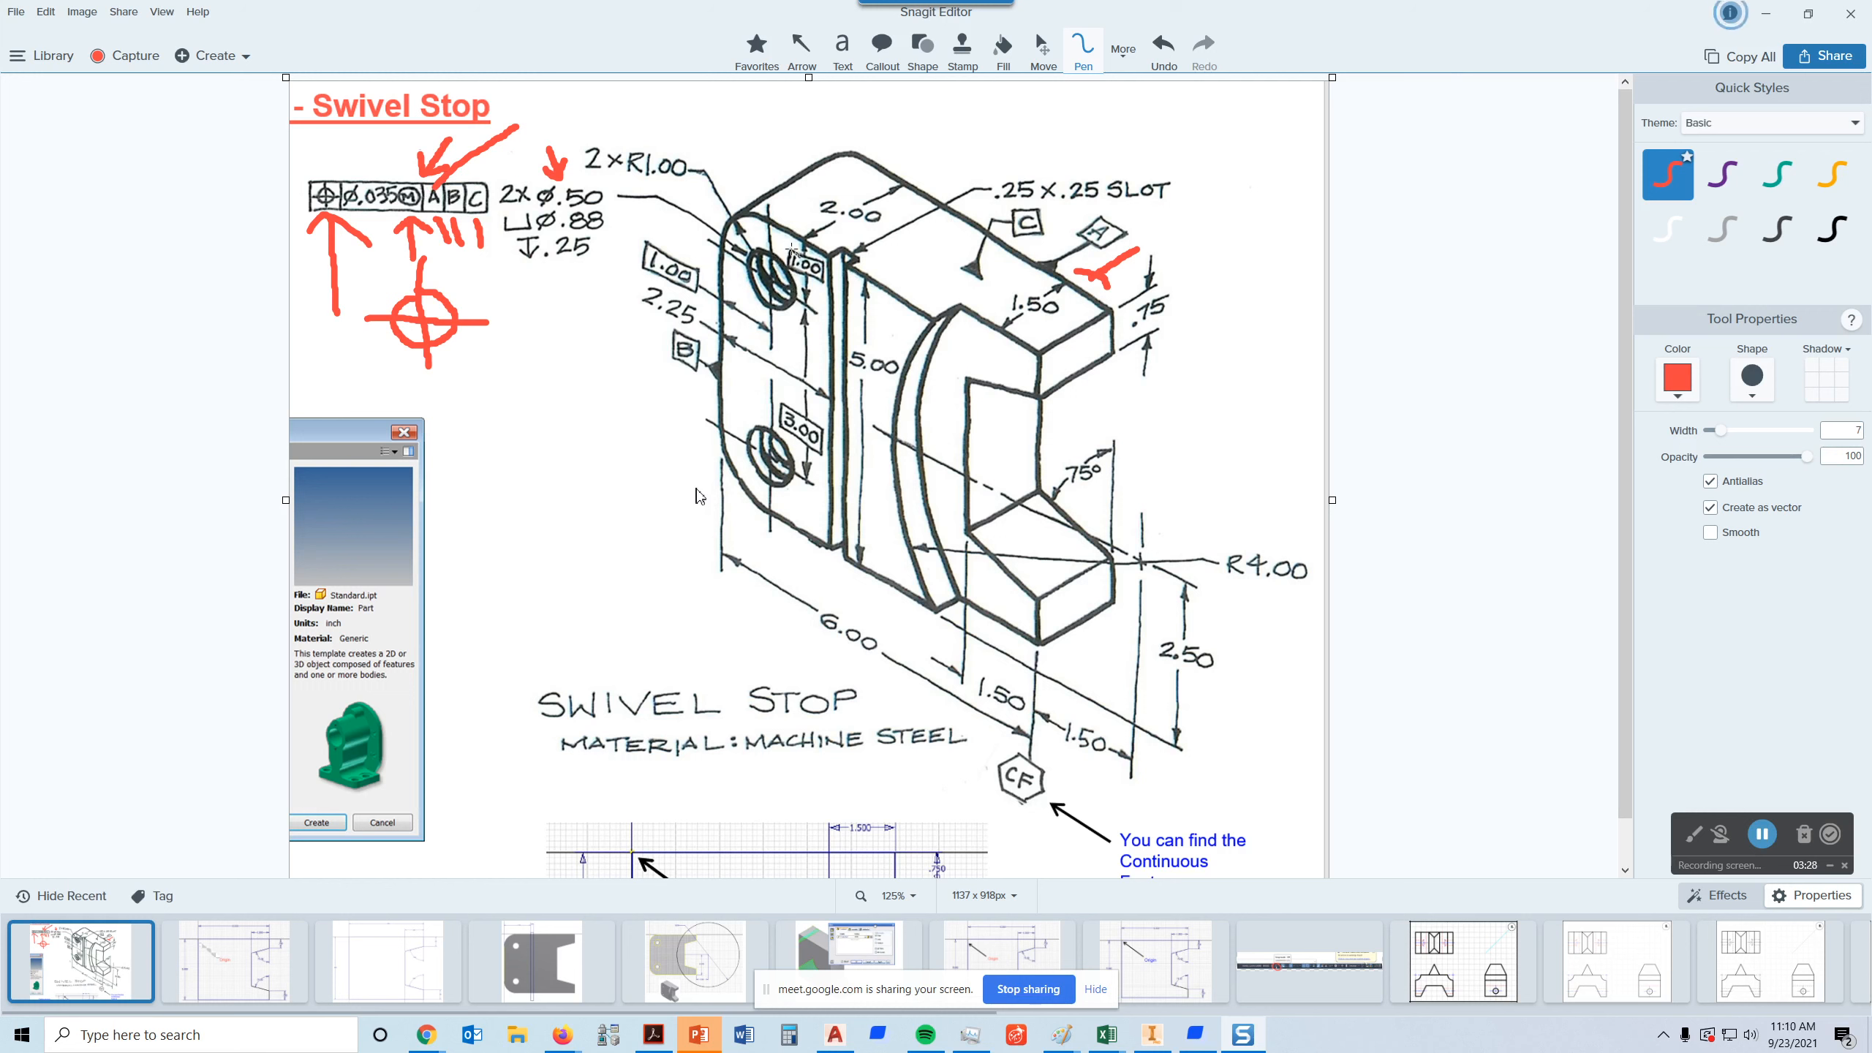
pyautogui.moveTo(746, 168)
pyautogui.mouseDown()
pyautogui.moveTo(824, 116)
pyautogui.moveTo(810, 142)
pyautogui.mouseUp()
pyautogui.moveTo(1156, 209); pyautogui.dragTo(1143, 236)
pyautogui.moveTo(1156, 209)
pyautogui.mouseDown()
pyautogui.moveTo(1172, 230)
pyautogui.moveTo(1145, 233)
pyautogui.moveTo(1183, 218)
pyautogui.mouseUp()
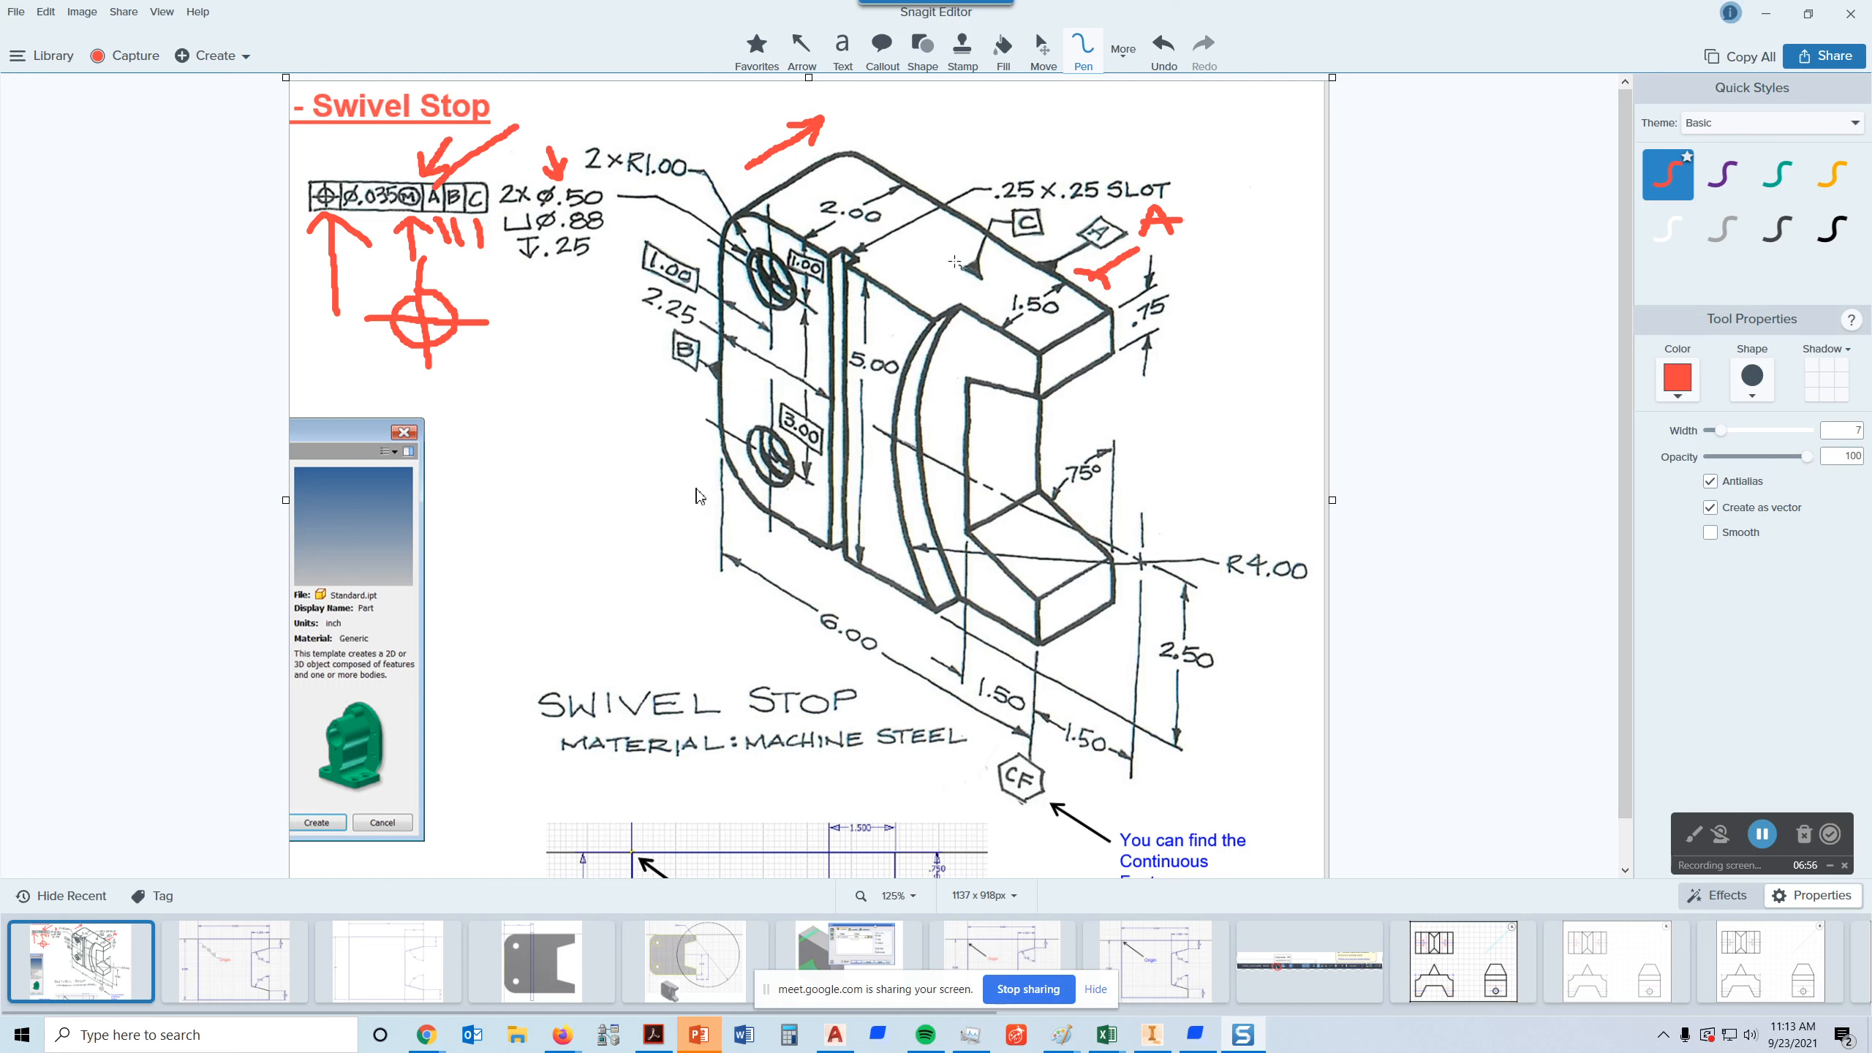
# - Shade the top surface beside datum C in red and circle the vertical 1.00 basic dimension
pyautogui.moveTo(914, 248)
pyautogui.mouseDown()
pyautogui.moveTo(953, 273)
pyautogui.moveTo(917, 256)
pyautogui.mouseUp()
pyautogui.moveTo(828, 248)
pyautogui.mouseDown()
pyautogui.moveTo(775, 236)
pyautogui.moveTo(794, 300)
pyautogui.moveTo(840, 288)
pyautogui.moveTo(812, 231)
pyautogui.mouseUp()
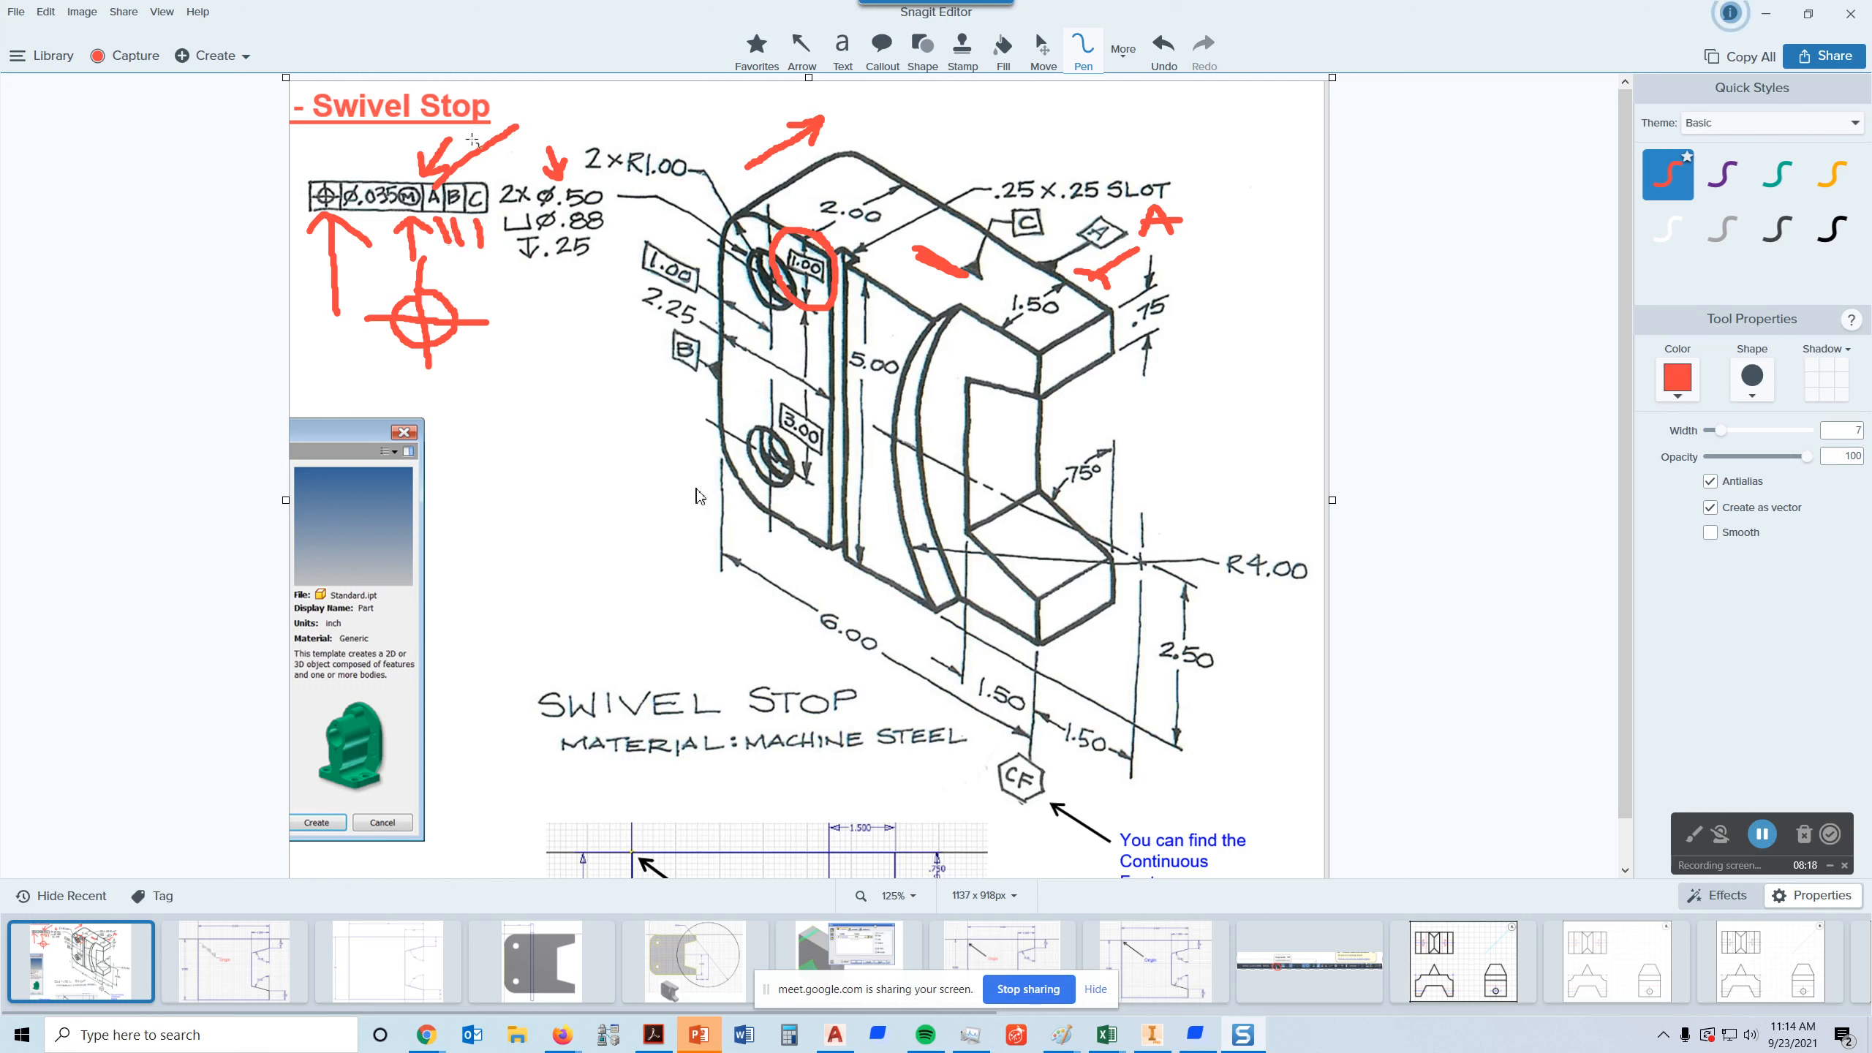
# - Draw a red caret above the hole note's arrow and handwrite TERTIARY above the swivel stop
pyautogui.moveTo(531, 119)
pyautogui.mouseDown()
pyautogui.moveTo(538, 84)
pyautogui.moveTo(549, 109)
pyautogui.mouseUp()
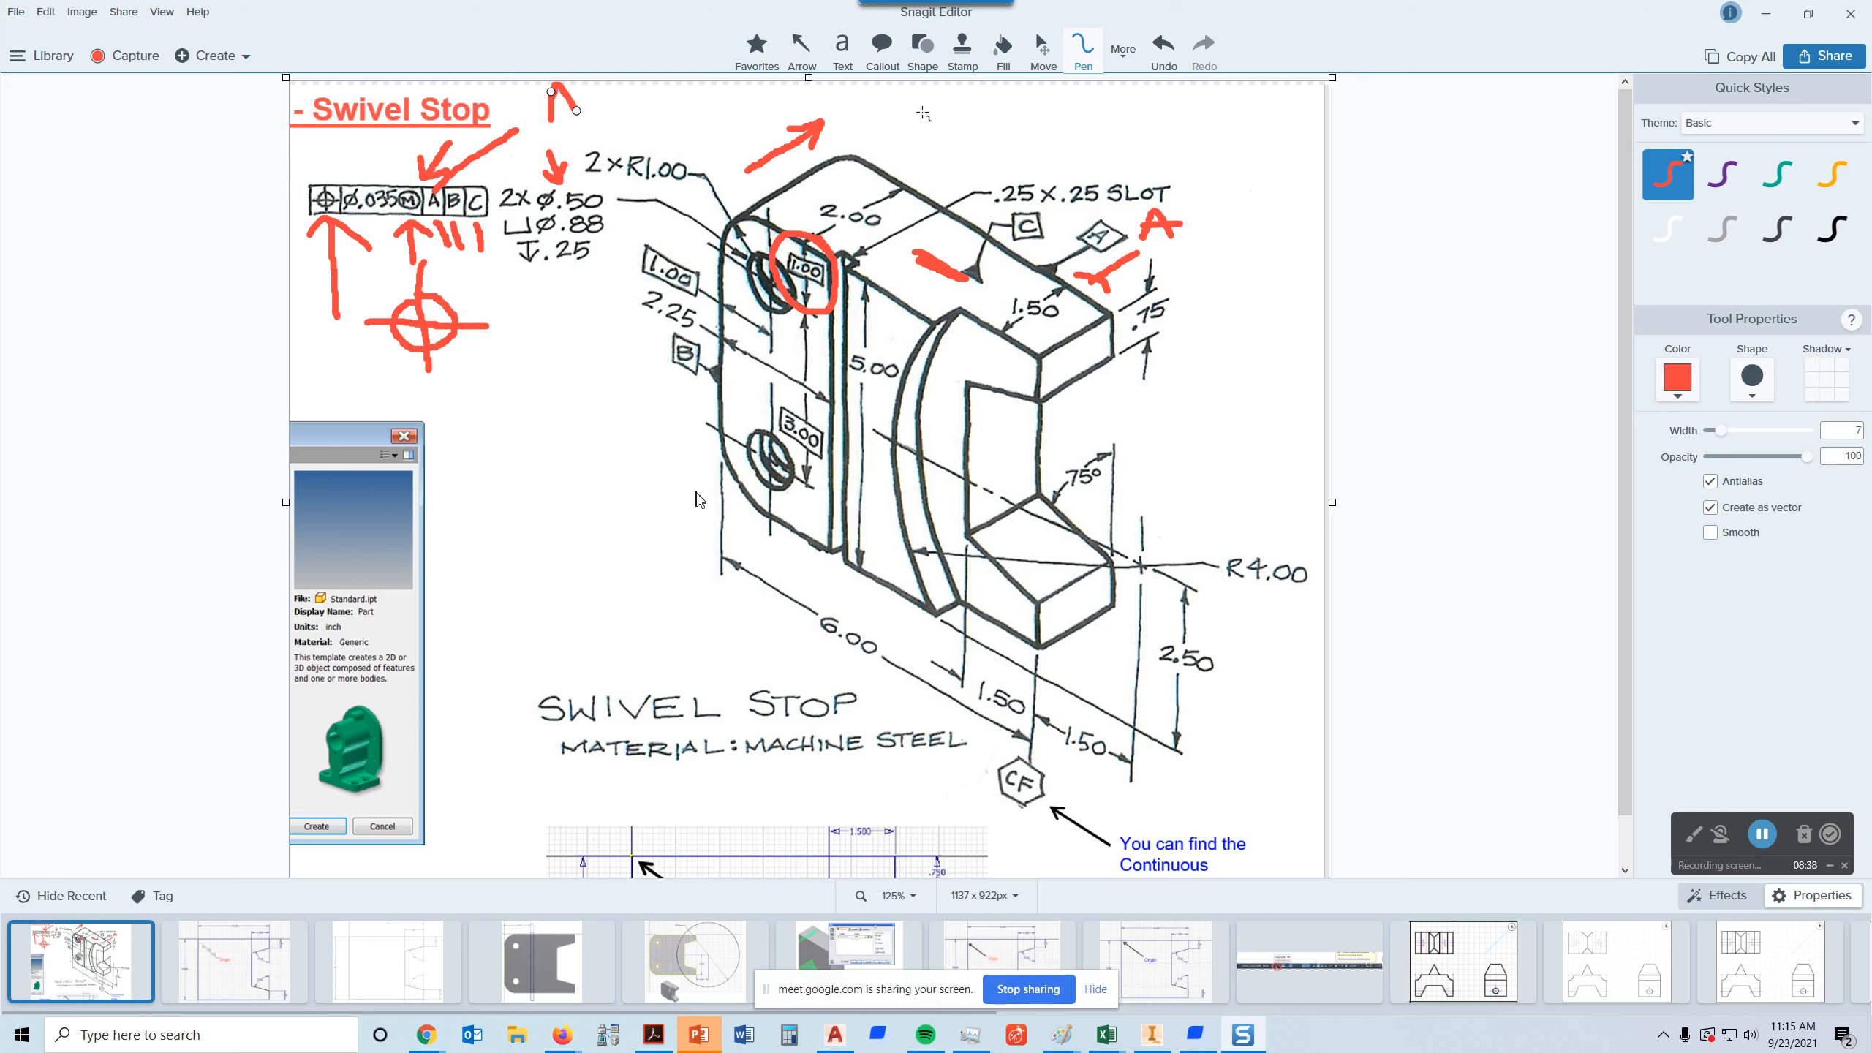
pyautogui.moveTo(920, 142)
pyautogui.mouseDown()
pyautogui.moveTo(961, 136)
pyautogui.moveTo(932, 180)
pyautogui.moveTo(988, 162)
pyautogui.moveTo(975, 149)
pyautogui.moveTo(1017, 120)
pyautogui.moveTo(1074, 148)
pyautogui.moveTo(1110, 102)
pyautogui.moveTo(1127, 137)
pyautogui.moveTo(1177, 133)
pyautogui.moveTo(1167, 118)
pyautogui.mouseUp()
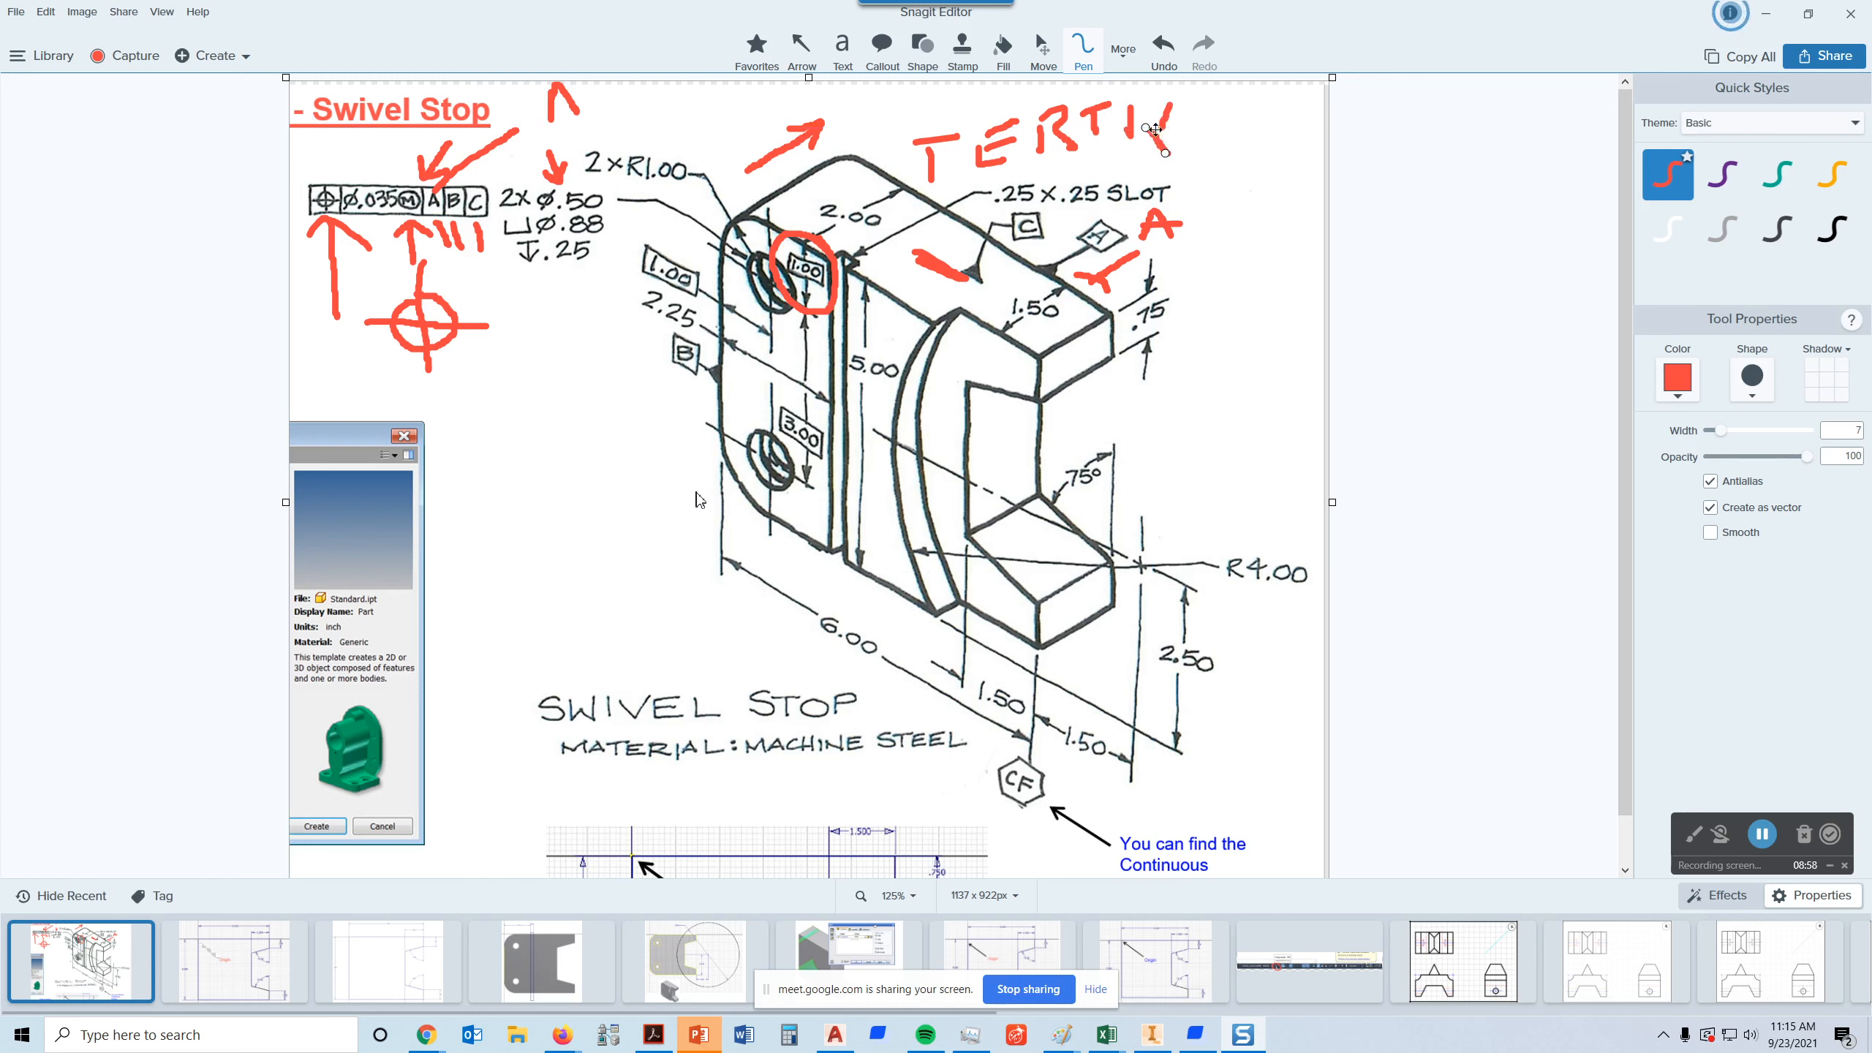
pyautogui.moveTo(1199, 101)
pyautogui.mouseDown()
pyautogui.moveTo(1199, 133)
pyautogui.moveTo(1221, 111)
pyautogui.moveTo(1188, 111)
pyautogui.moveTo(1226, 102)
pyautogui.moveTo(1195, 123)
pyautogui.moveTo(1224, 138)
pyautogui.moveTo(1271, 97)
pyautogui.moveTo(1249, 121)
pyautogui.moveTo(1261, 151)
pyautogui.moveTo(1261, 134)
pyautogui.mouseUp()
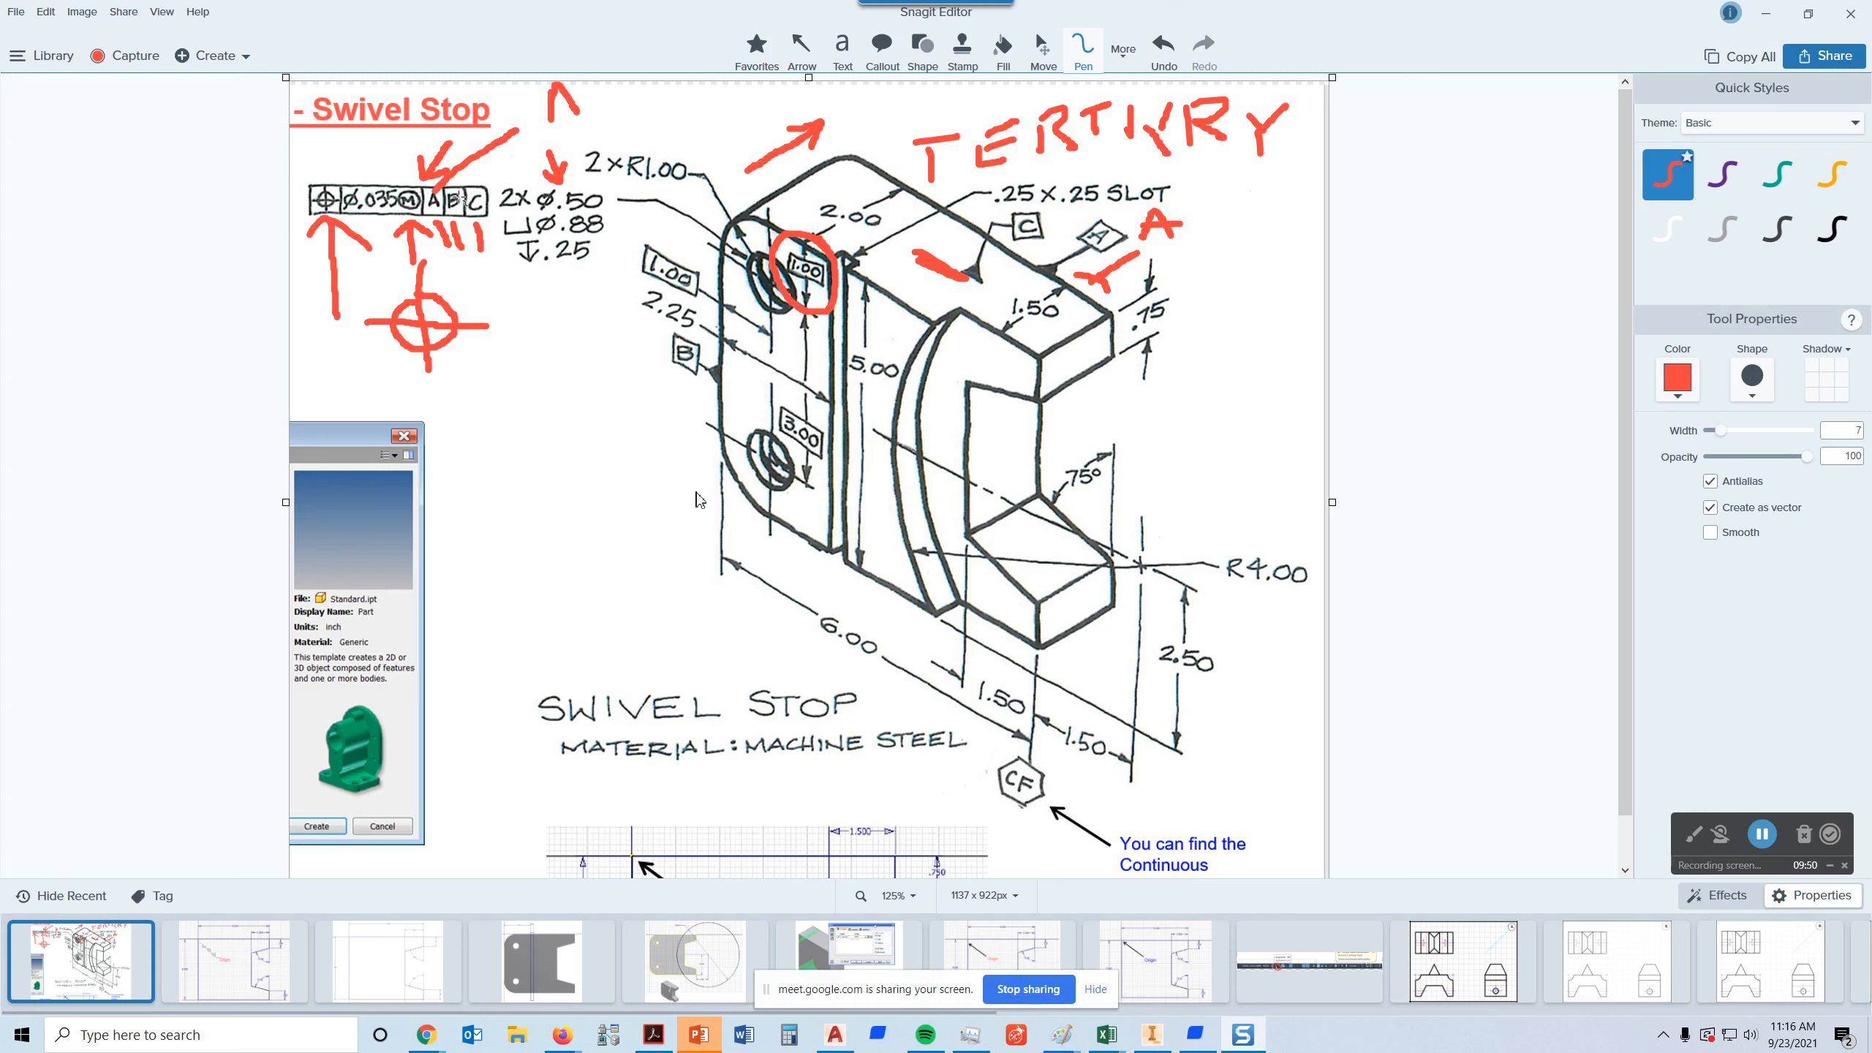
# - Draw red marks at the part's left edge, the horizontal 1.00 dimension and datum B, plus arrows above the position symbol and tolerance
pyautogui.moveTo(632, 371)
pyautogui.mouseDown()
pyautogui.moveTo(717, 414)
pyautogui.moveTo(691, 418)
pyautogui.moveTo(709, 407)
pyautogui.mouseUp()
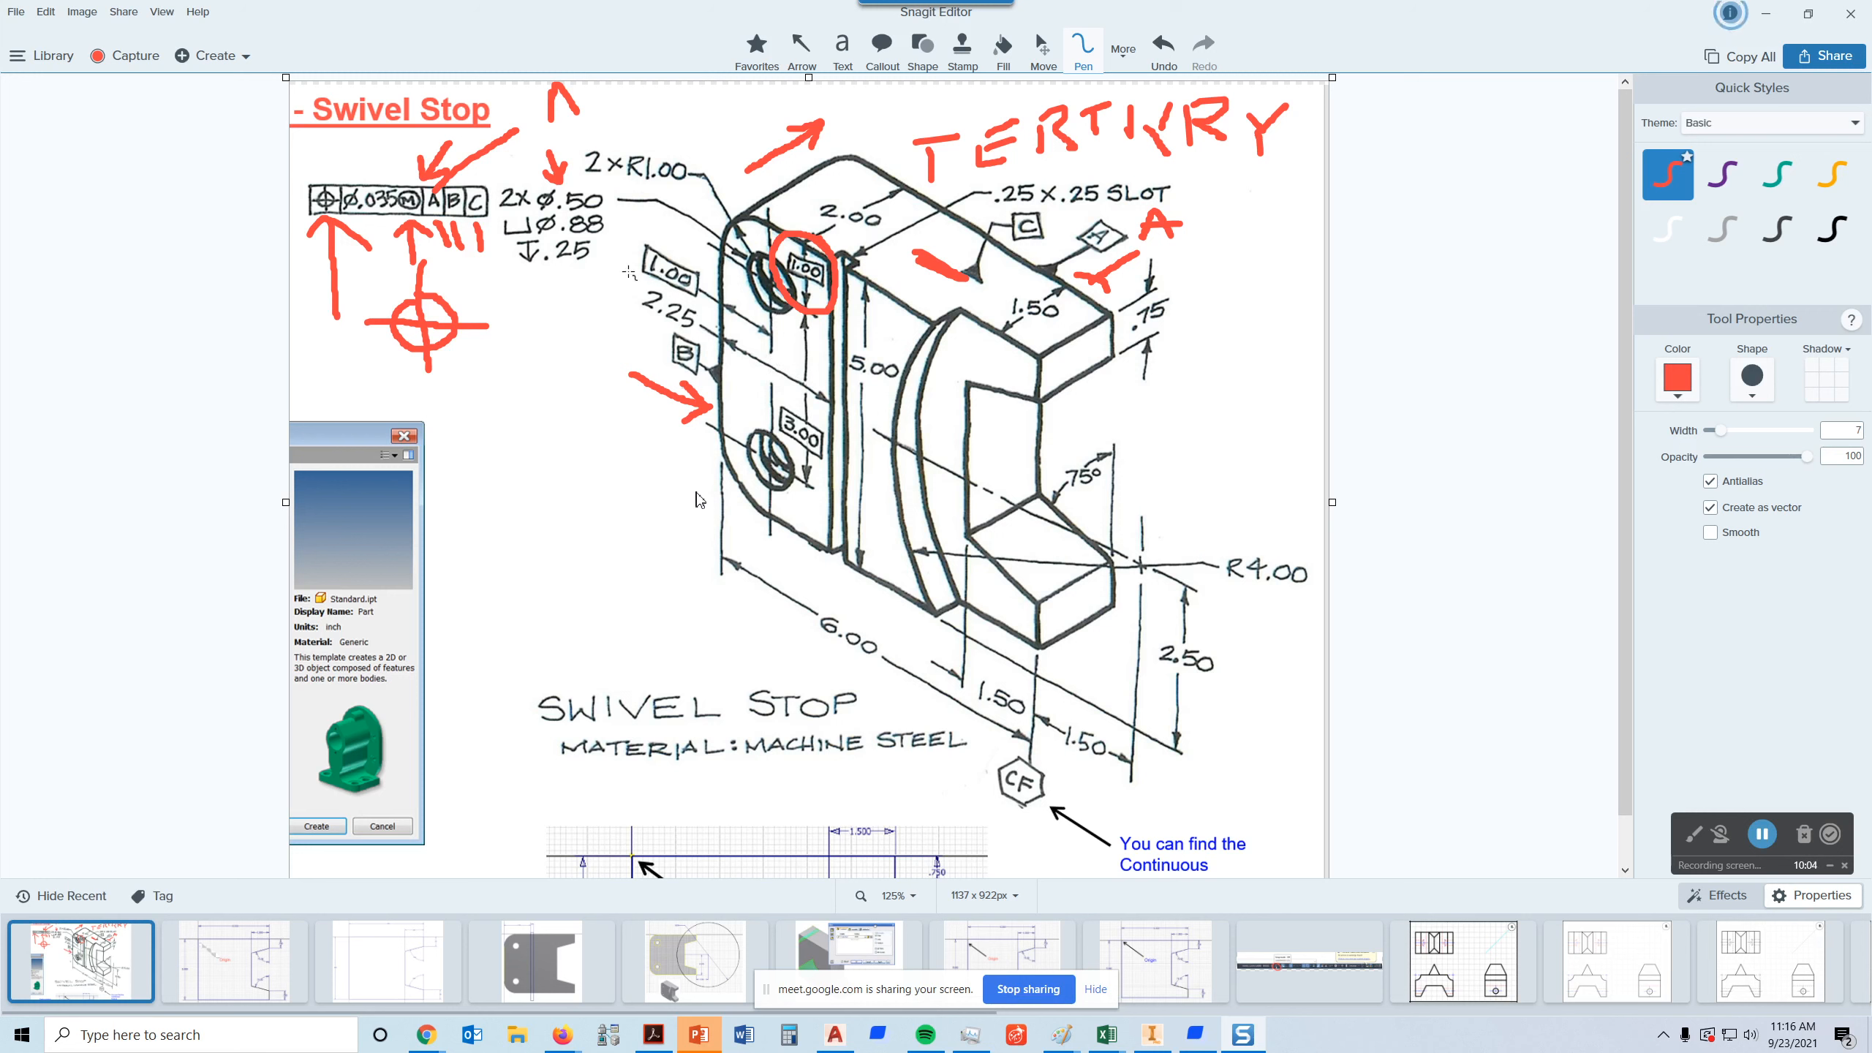
pyautogui.moveTo(630, 271)
pyautogui.mouseDown()
pyautogui.moveTo(561, 305)
pyautogui.moveTo(634, 264)
pyautogui.moveTo(621, 301)
pyautogui.mouseUp()
pyautogui.moveTo(373, 156)
pyautogui.mouseDown()
pyautogui.moveTo(370, 178)
pyautogui.moveTo(392, 165)
pyautogui.mouseUp()
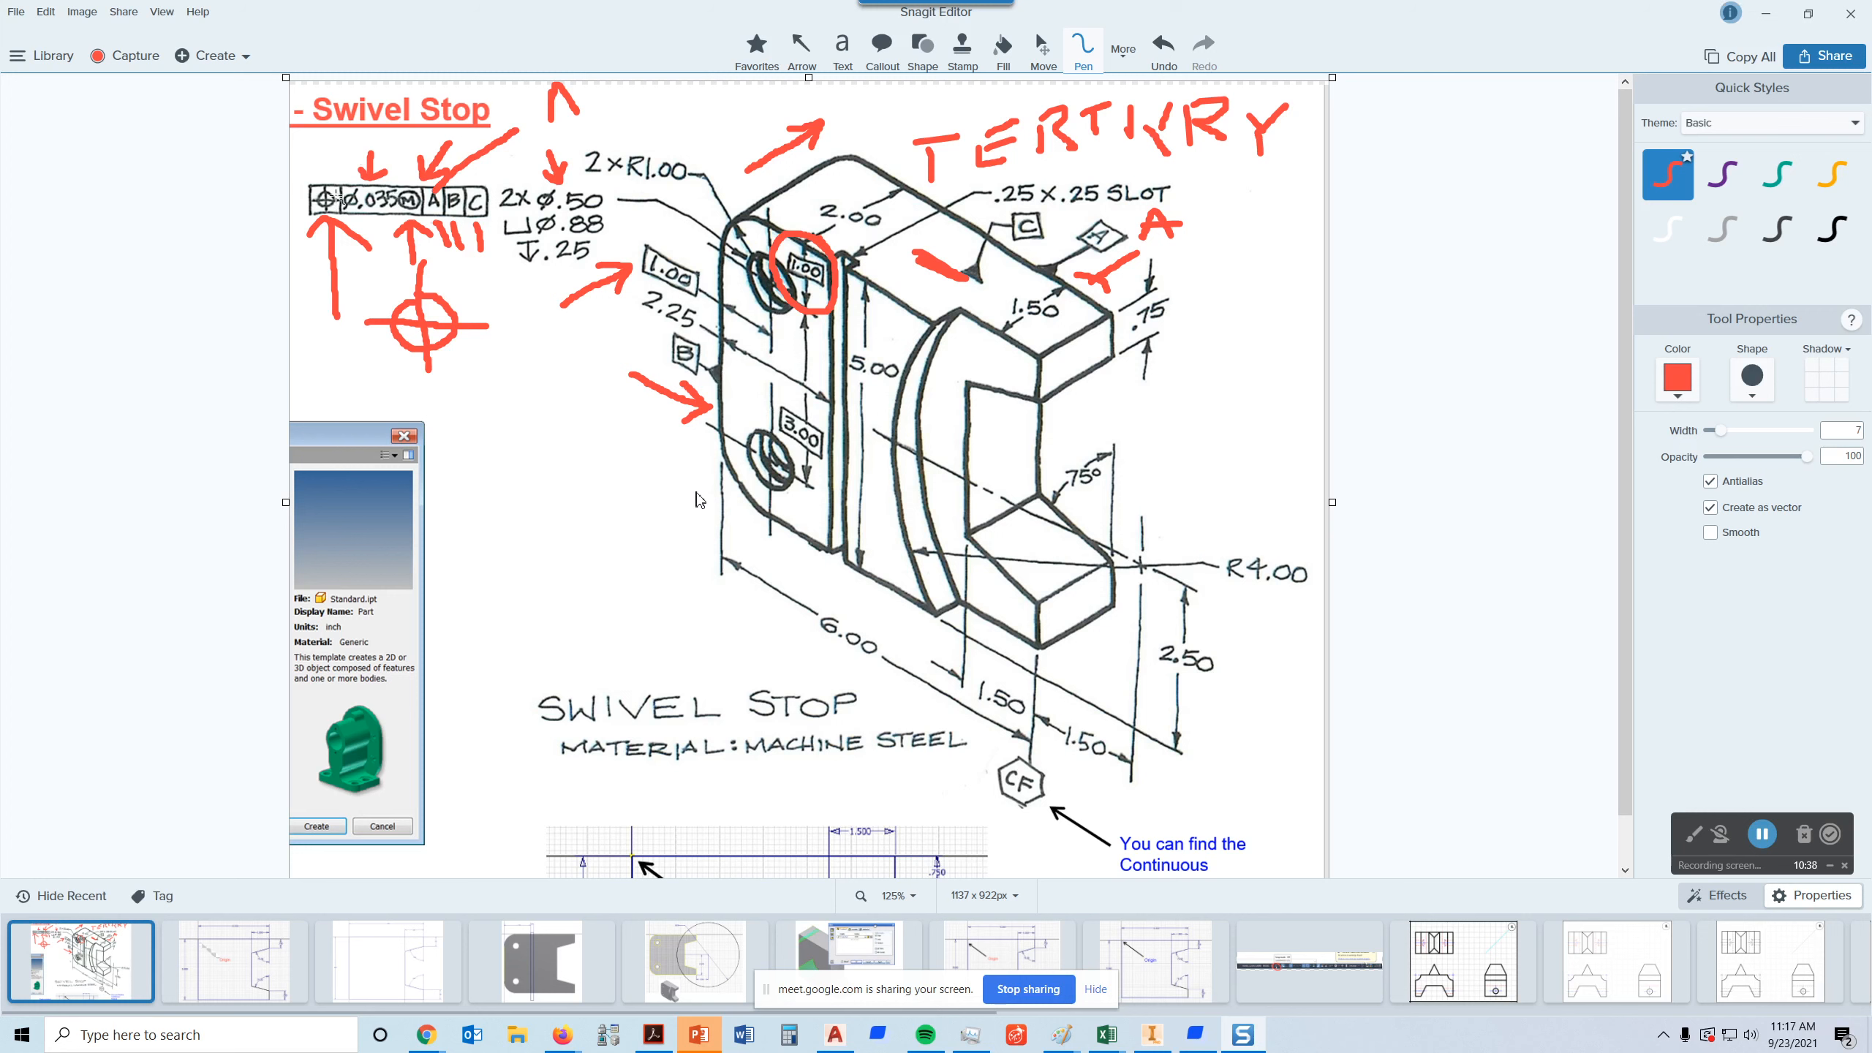
pyautogui.moveTo(330, 148); pyautogui.dragTo(338, 172)
pyautogui.moveTo(619, 222); pyautogui.dragTo(654, 237)
pyautogui.moveTo(618, 221); pyautogui.dragTo(615, 213)
pyautogui.moveTo(598, 322)
pyautogui.mouseDown()
pyautogui.moveTo(654, 344)
pyautogui.moveTo(625, 347)
pyautogui.mouseUp()
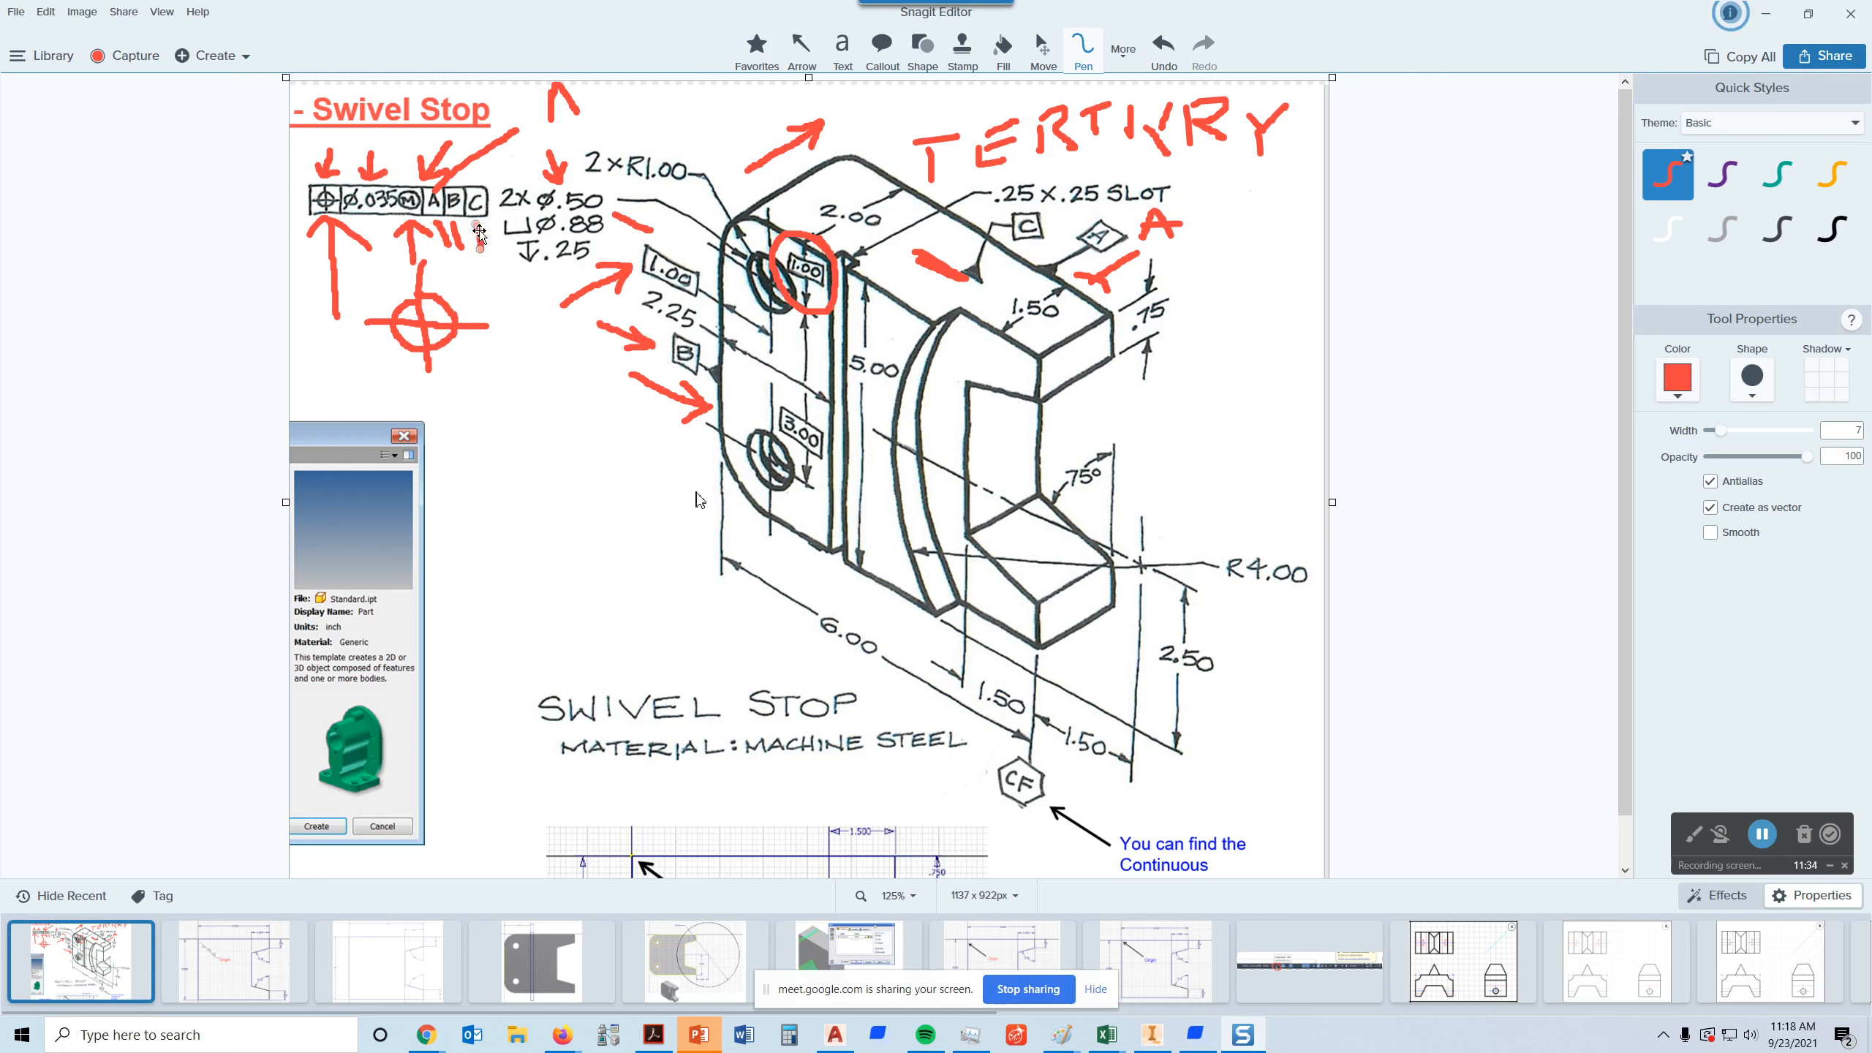
# - Add red strokes at the frame's C reference, the datum C surface and the vertical 1.00 dimension, plus an arrow above the M modifier
pyautogui.moveTo(480, 235); pyautogui.dragTo(475, 240)
pyautogui.moveTo(939, 242)
pyautogui.mouseDown()
pyautogui.moveTo(958, 254)
pyautogui.moveTo(927, 253)
pyautogui.moveTo(945, 265)
pyautogui.mouseUp()
pyautogui.moveTo(787, 206); pyautogui.dragTo(792, 224)
pyautogui.moveTo(402, 143); pyautogui.dragTo(390, 168)
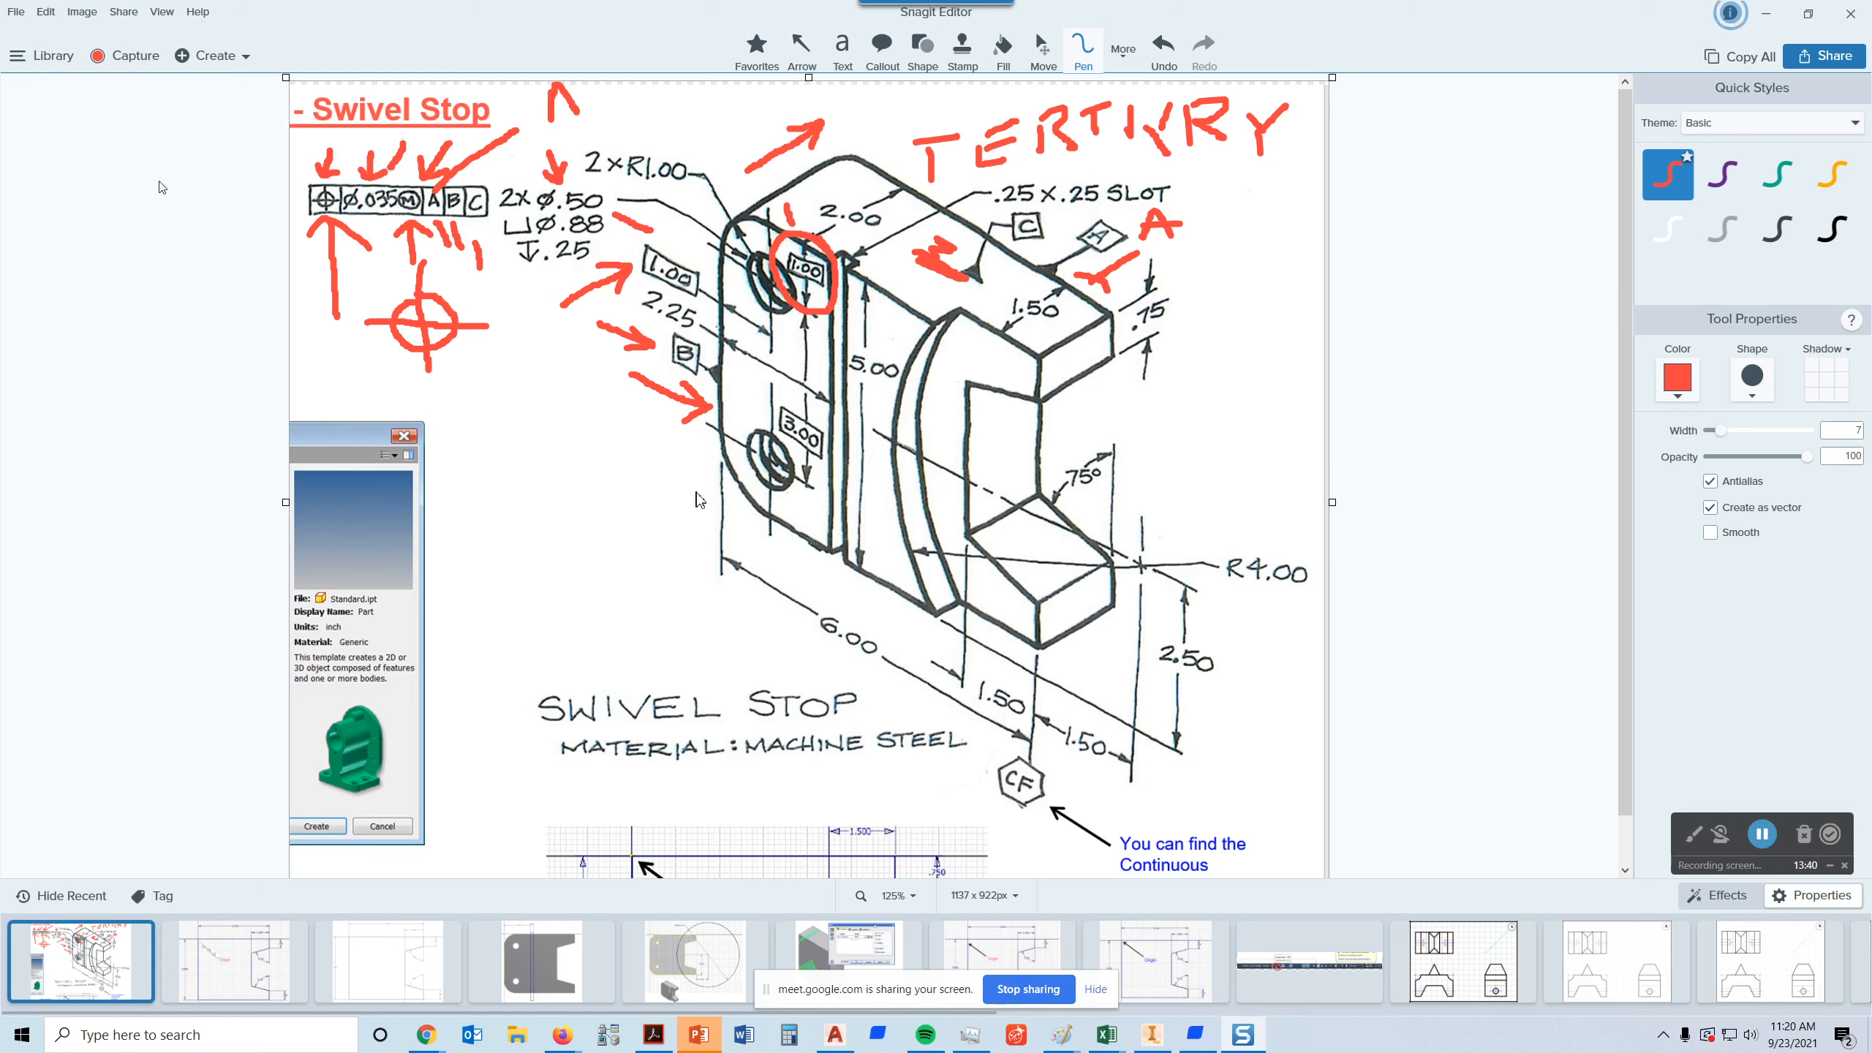
# - Draw a red arrow toward the lower hole and circle the 3.00 and horizontal 1.00 basic dimensions
pyautogui.moveTo(627, 485)
pyautogui.mouseDown()
pyautogui.moveTo(752, 463)
pyautogui.moveTo(729, 482)
pyautogui.moveTo(696, 468)
pyautogui.mouseUp()
pyautogui.moveTo(821, 418)
pyautogui.mouseDown()
pyautogui.moveTo(781, 391)
pyautogui.moveTo(754, 420)
pyautogui.moveTo(820, 464)
pyautogui.moveTo(840, 438)
pyautogui.mouseUp()
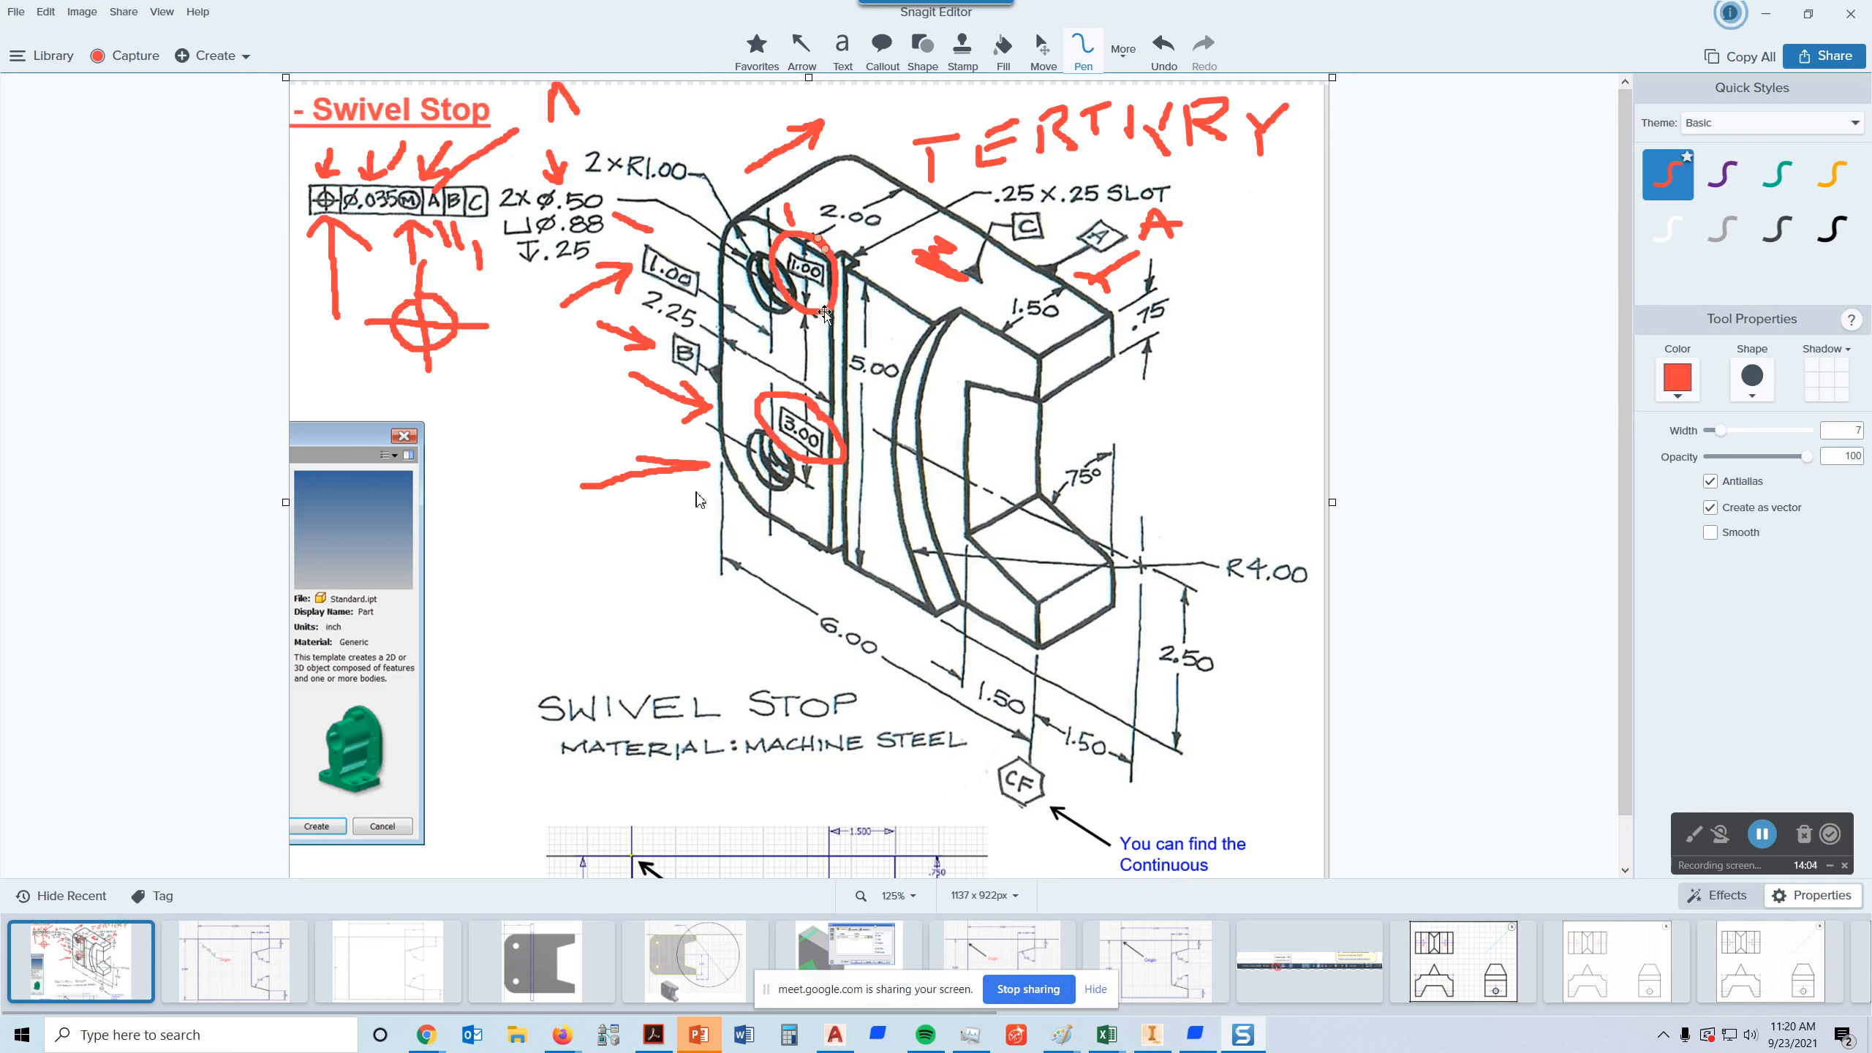
pyautogui.moveTo(693, 269)
pyautogui.mouseDown()
pyautogui.moveTo(640, 234)
pyautogui.moveTo(659, 284)
pyautogui.moveTo(716, 304)
pyautogui.moveTo(713, 265)
pyautogui.moveTo(684, 248)
pyautogui.mouseUp()
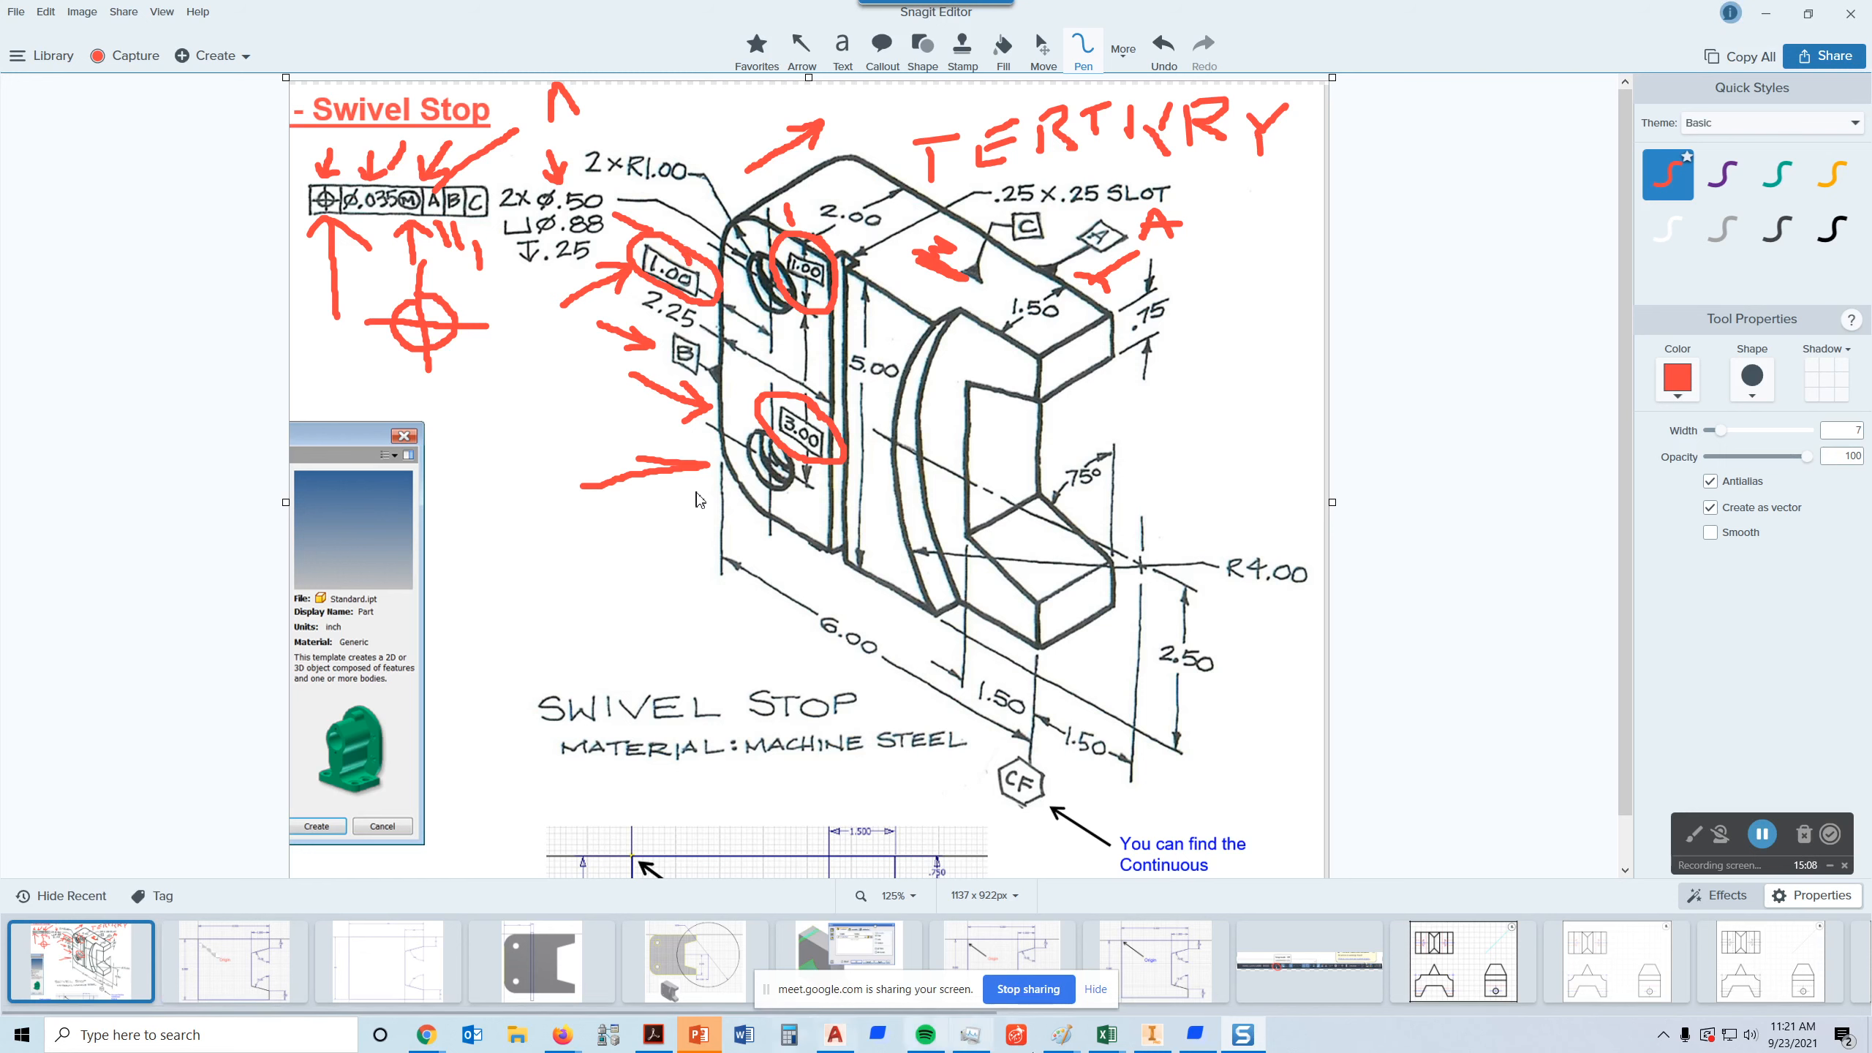
# - Circle the CF continuous feature symbol in red and shade the end faces of the part's two prongs
pyautogui.click(1150, 1035)
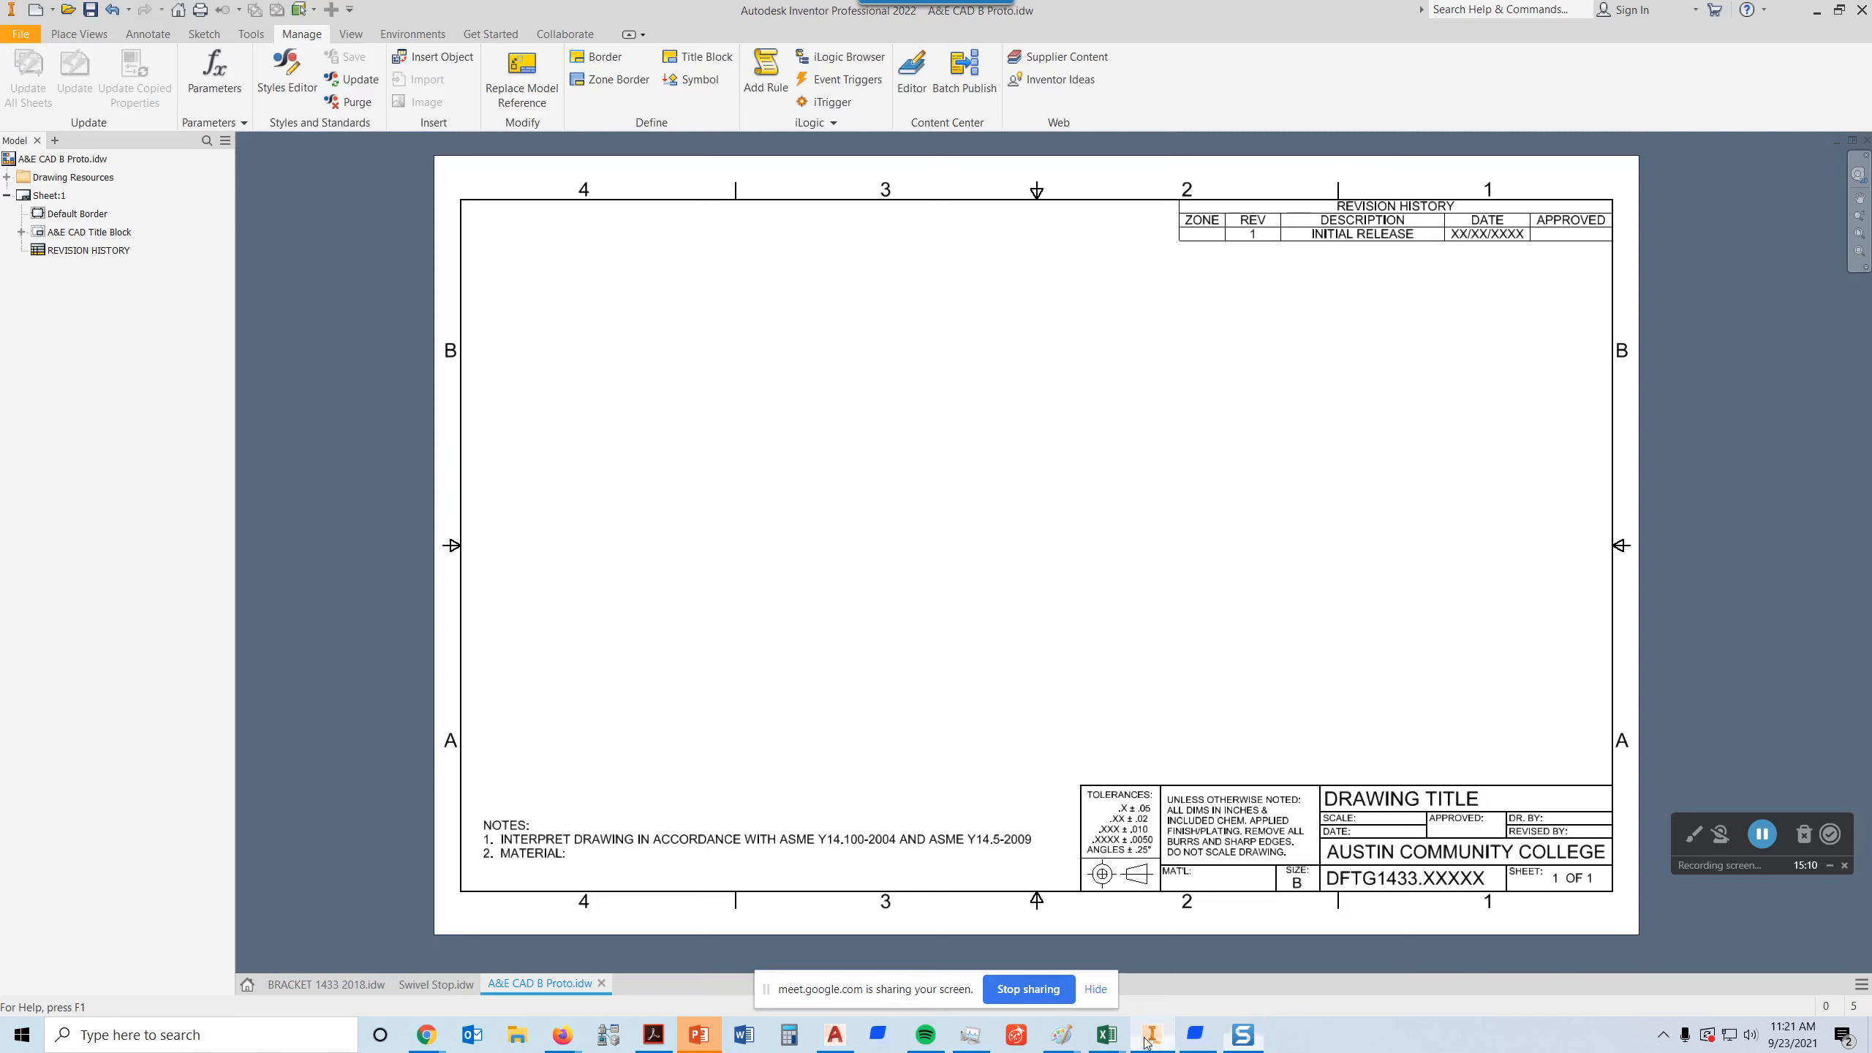
pyautogui.click(1243, 1035)
pyautogui.moveTo(1075, 797)
pyautogui.mouseDown()
pyautogui.moveTo(1035, 736)
pyautogui.moveTo(971, 764)
pyautogui.moveTo(1006, 839)
pyautogui.moveTo(1061, 833)
pyautogui.moveTo(1074, 781)
pyautogui.mouseUp()
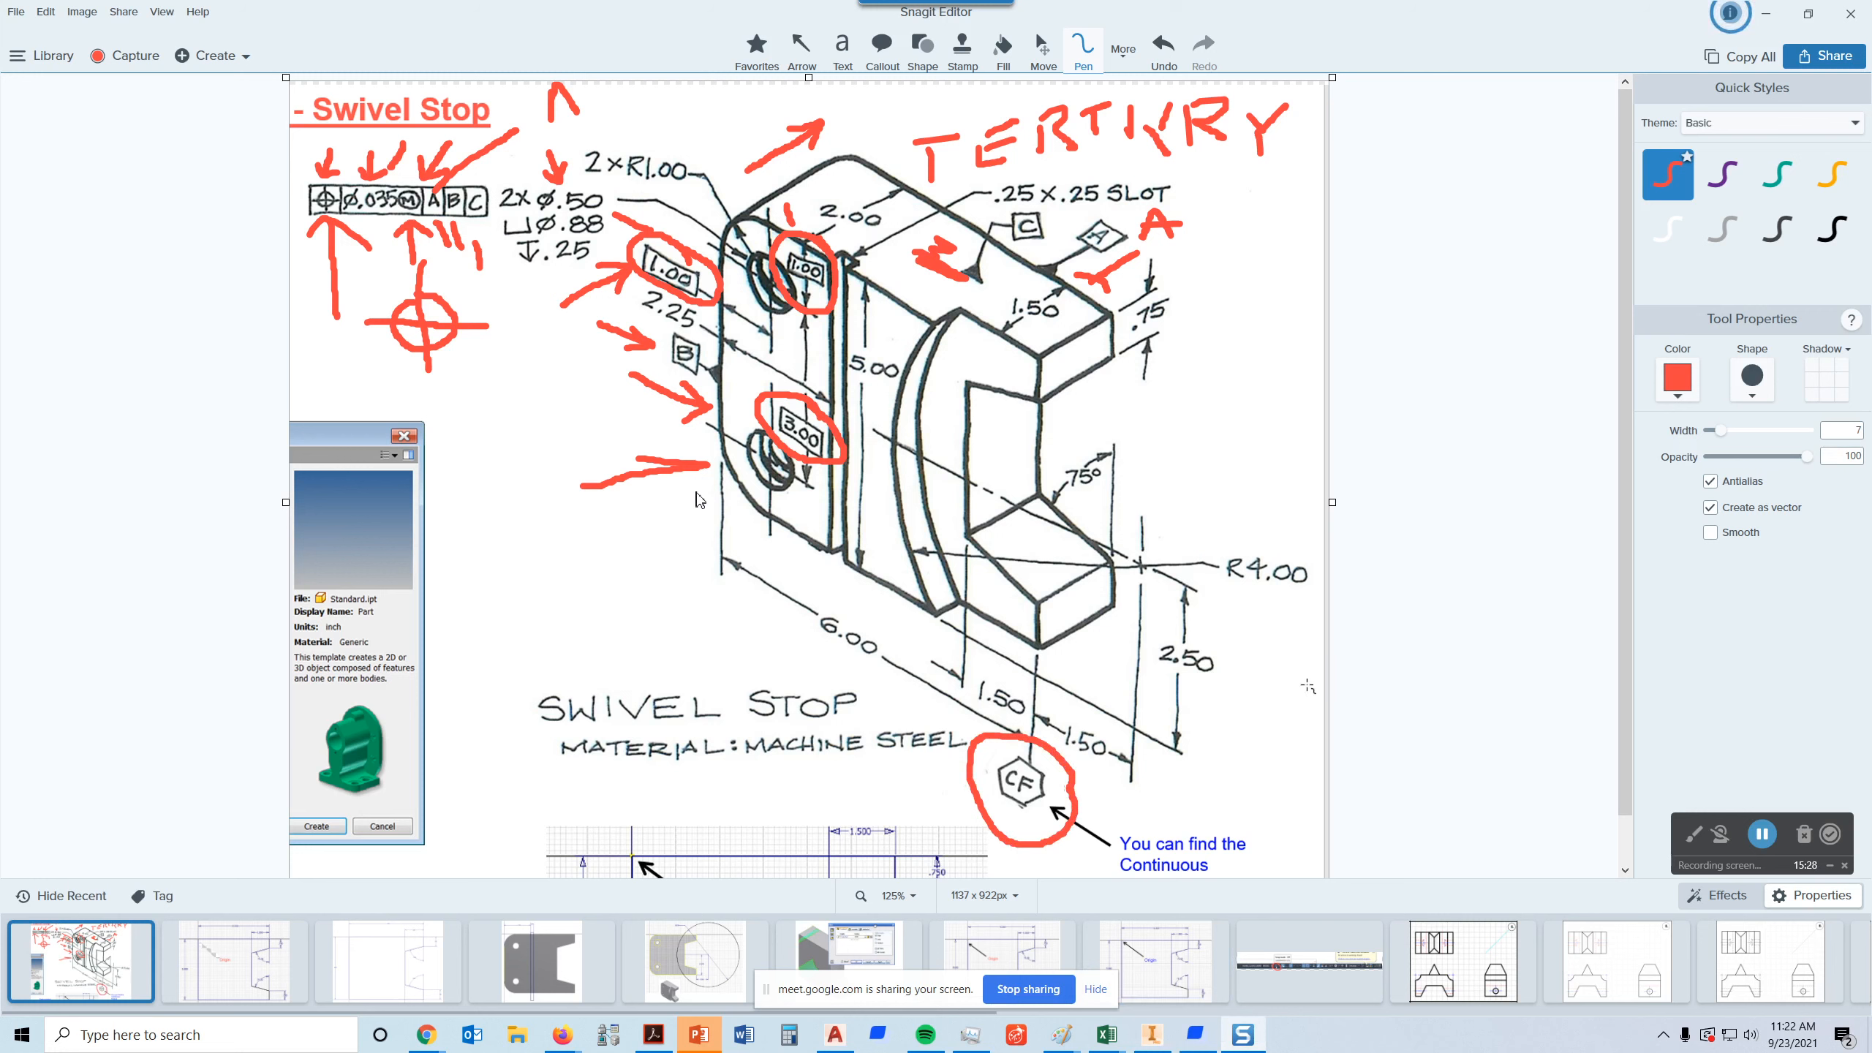
pyautogui.moveTo(1048, 611)
pyautogui.mouseDown()
pyautogui.moveTo(1102, 586)
pyautogui.moveTo(1048, 623)
pyautogui.moveTo(1095, 601)
pyautogui.mouseUp()
pyautogui.moveTo(1050, 369)
pyautogui.mouseDown()
pyautogui.moveTo(1116, 331)
pyautogui.moveTo(1057, 363)
pyautogui.moveTo(1102, 336)
pyautogui.mouseUp()
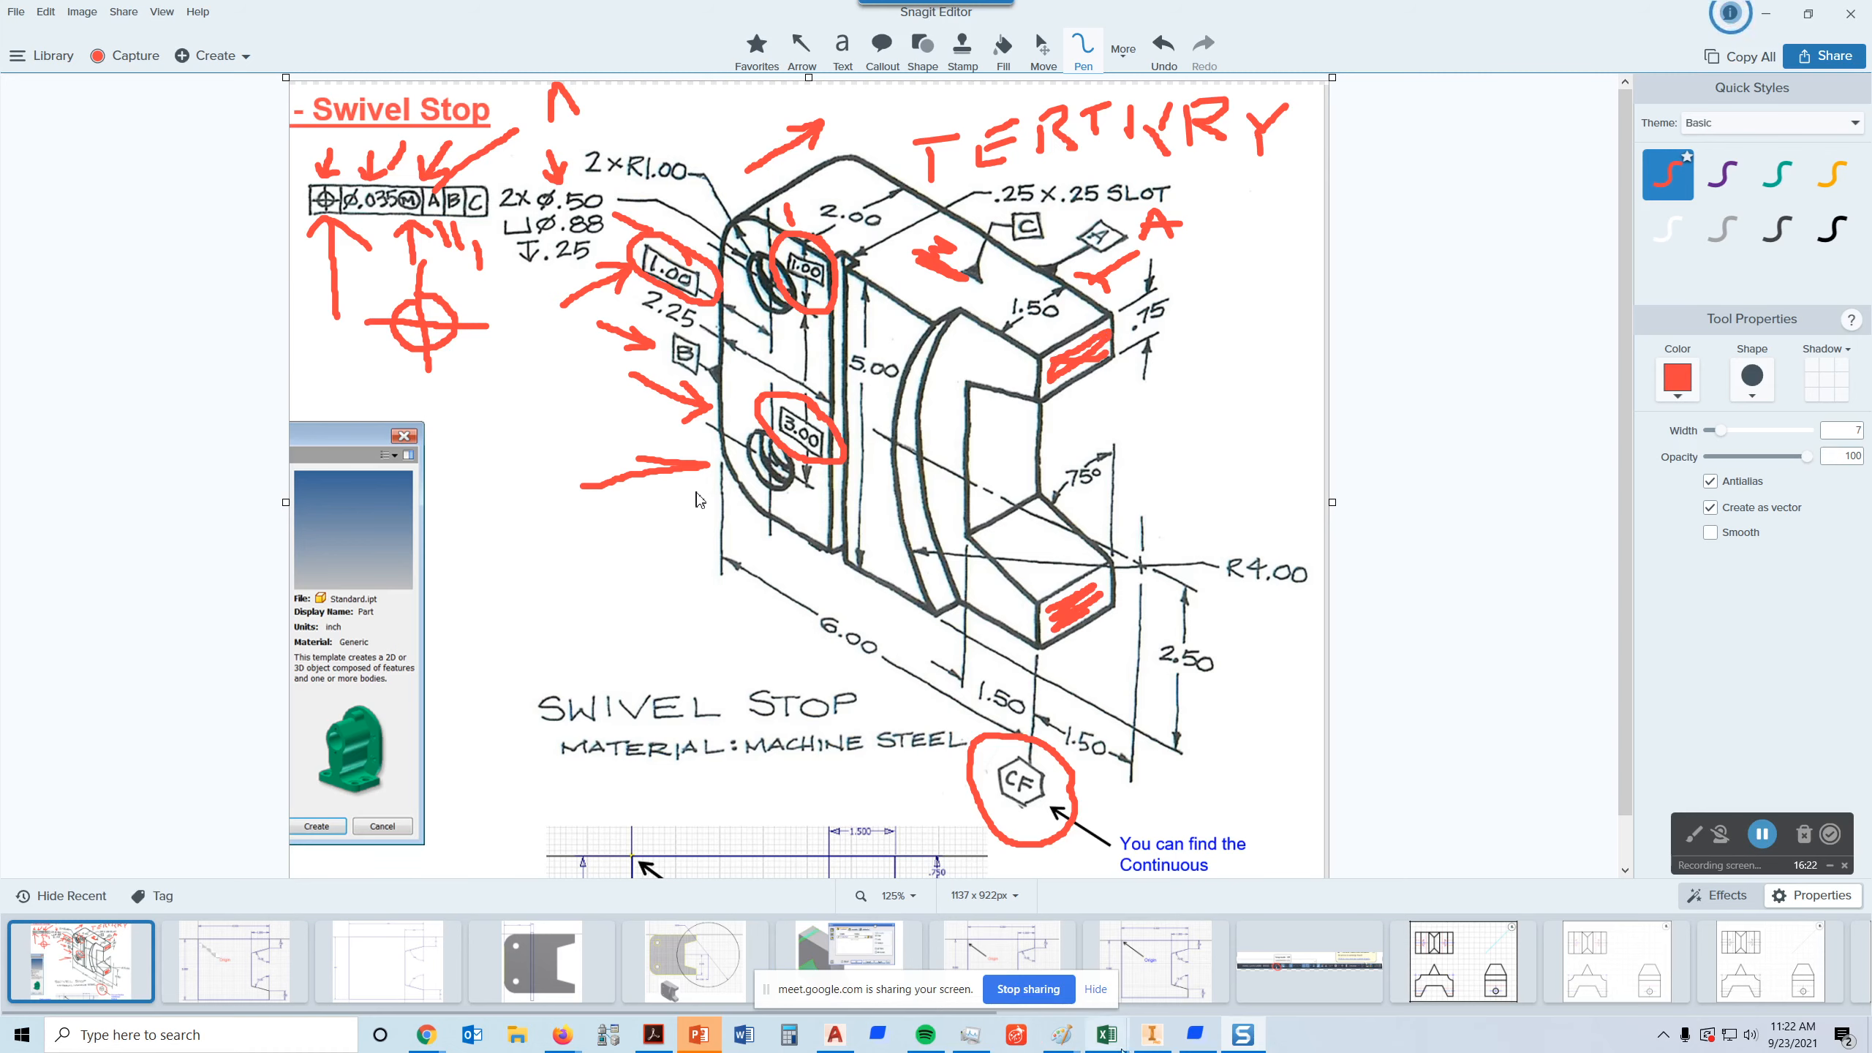
# - Switch to Autodesk Inventor and open the CenterMark(ANSI) style in the Style and Standard Editor
pyautogui.click(1151, 1035)
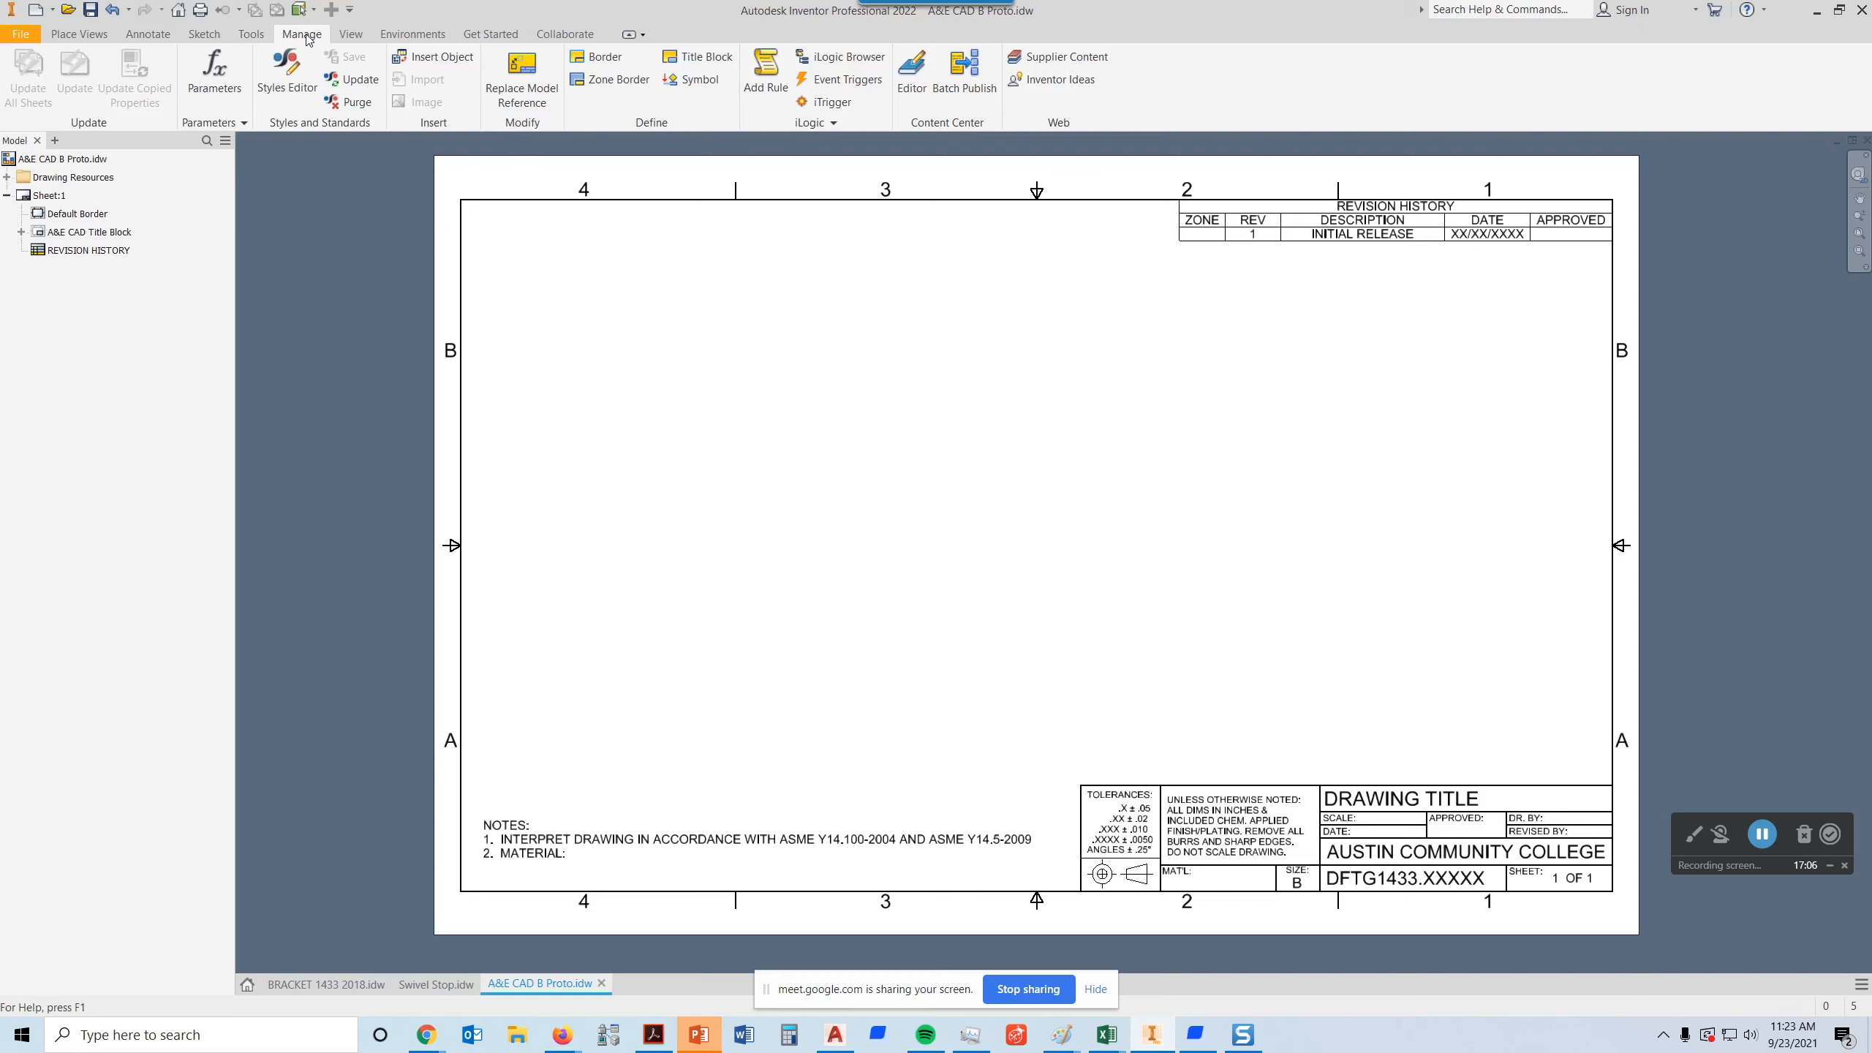
pyautogui.click(296, 93)
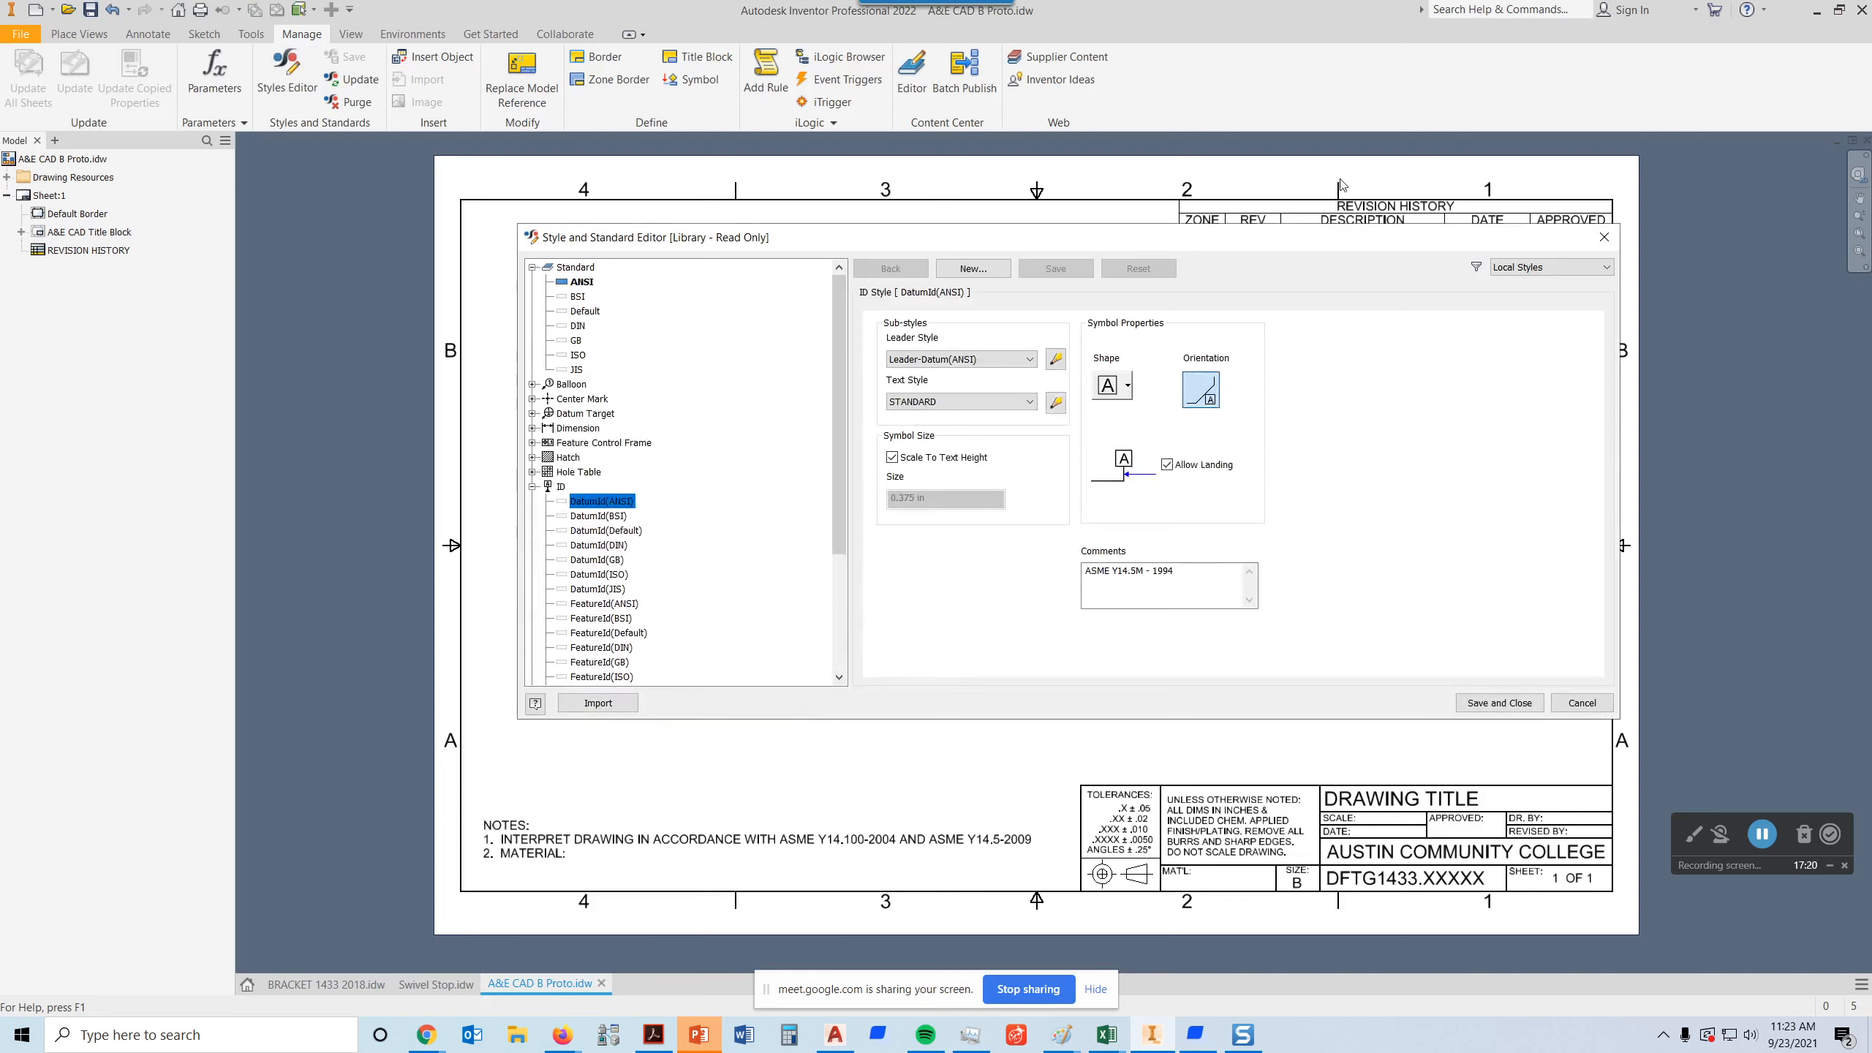
pyautogui.click(1151, 186)
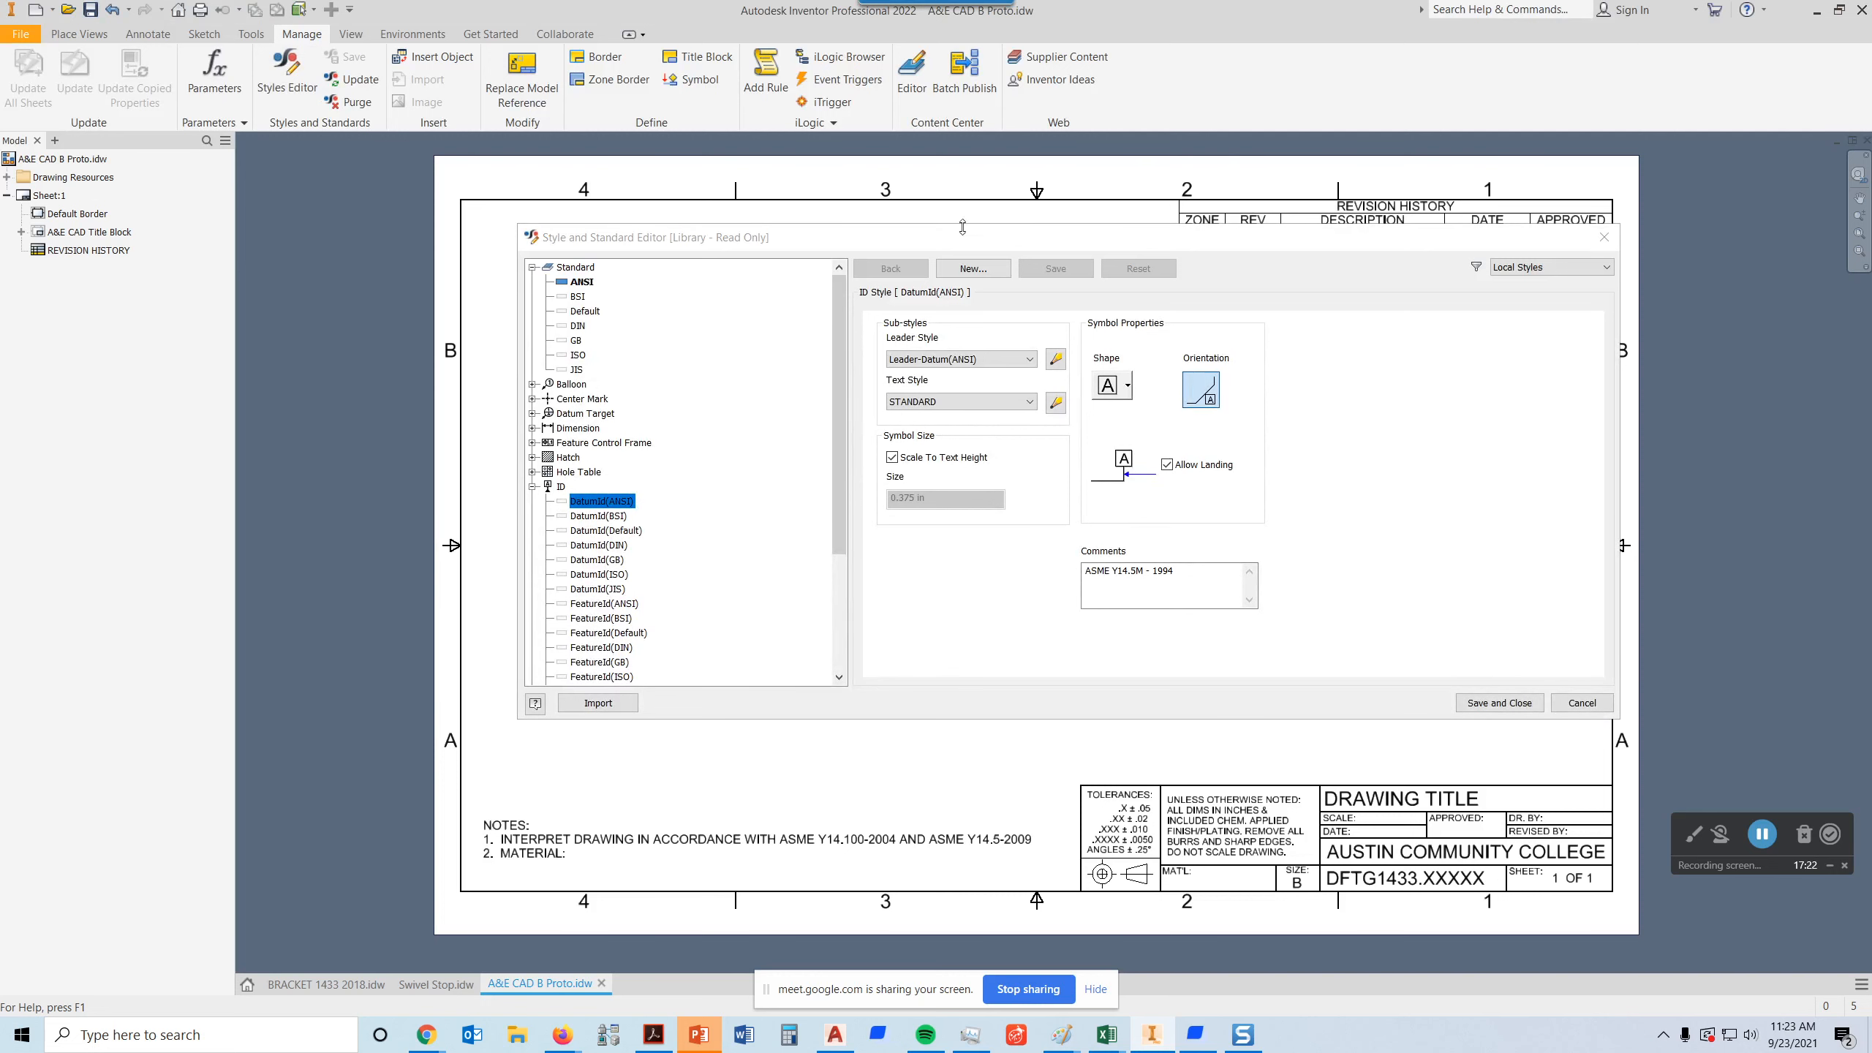
pyautogui.moveTo(974, 244); pyautogui.dragTo(990, 259)
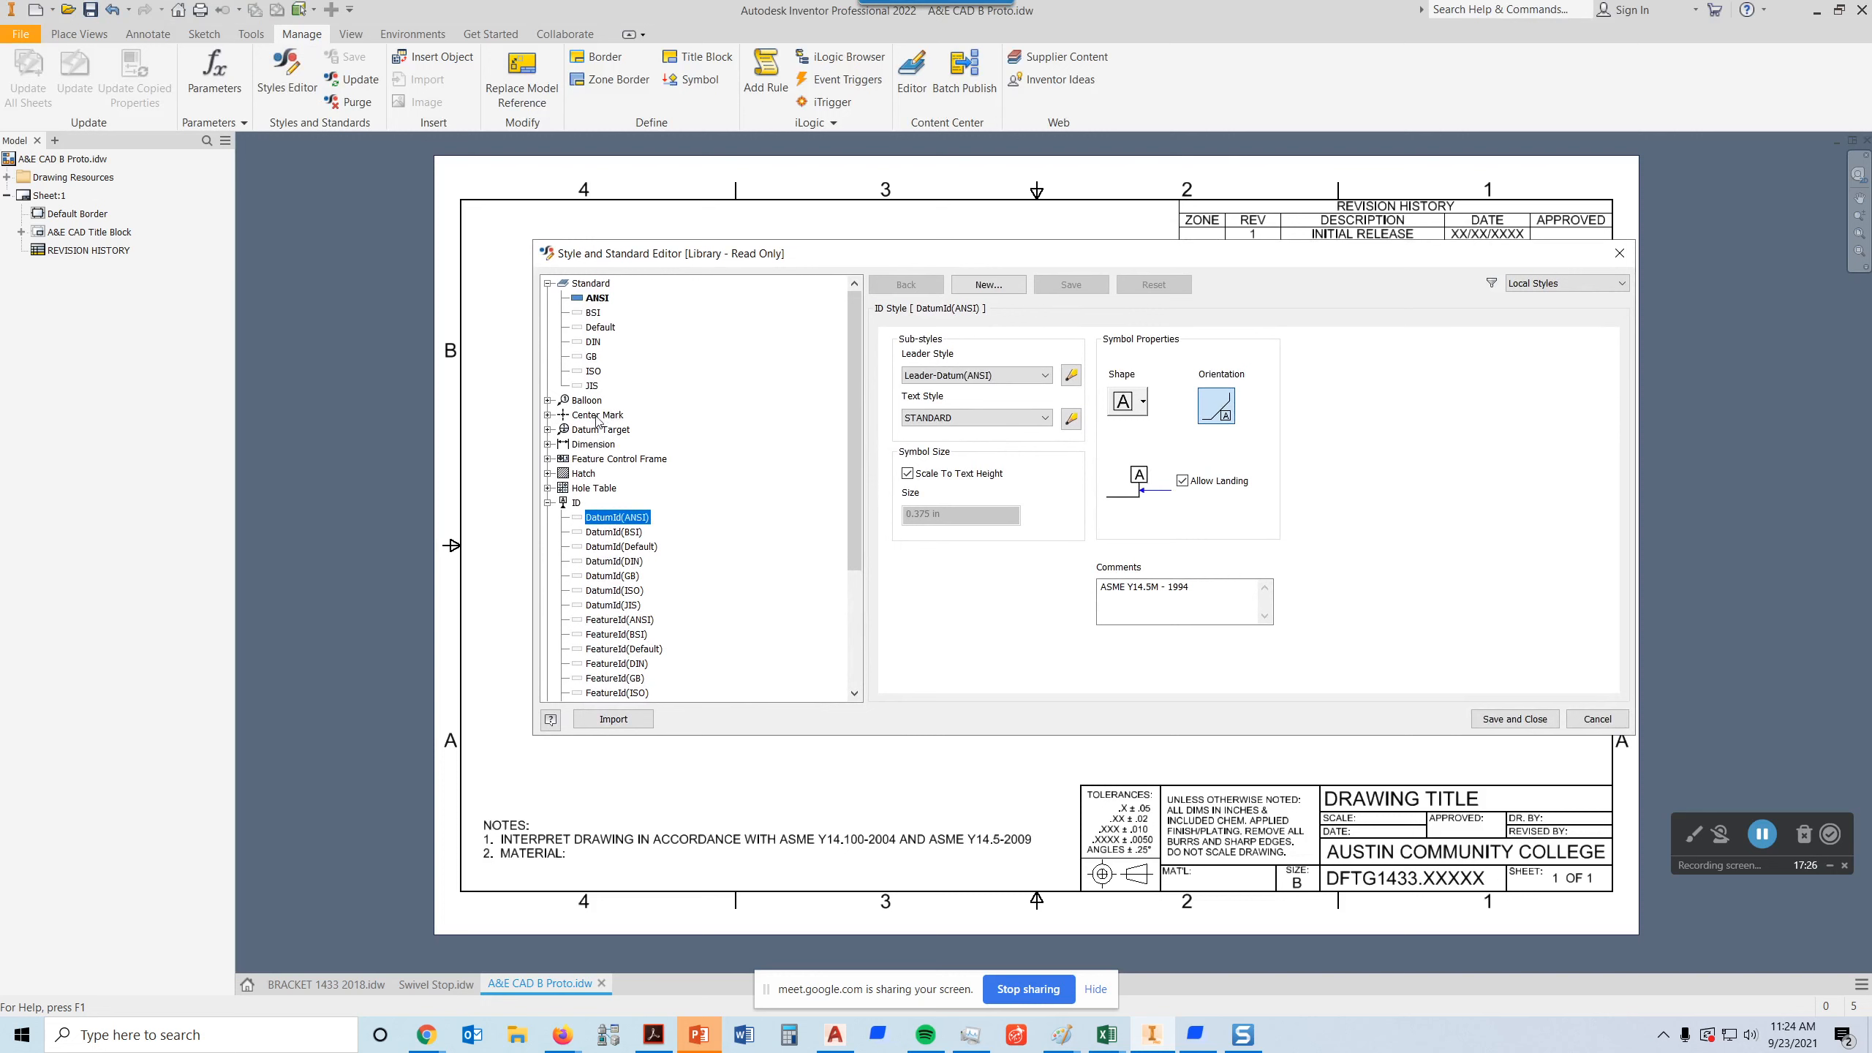
pyautogui.click(547, 415)
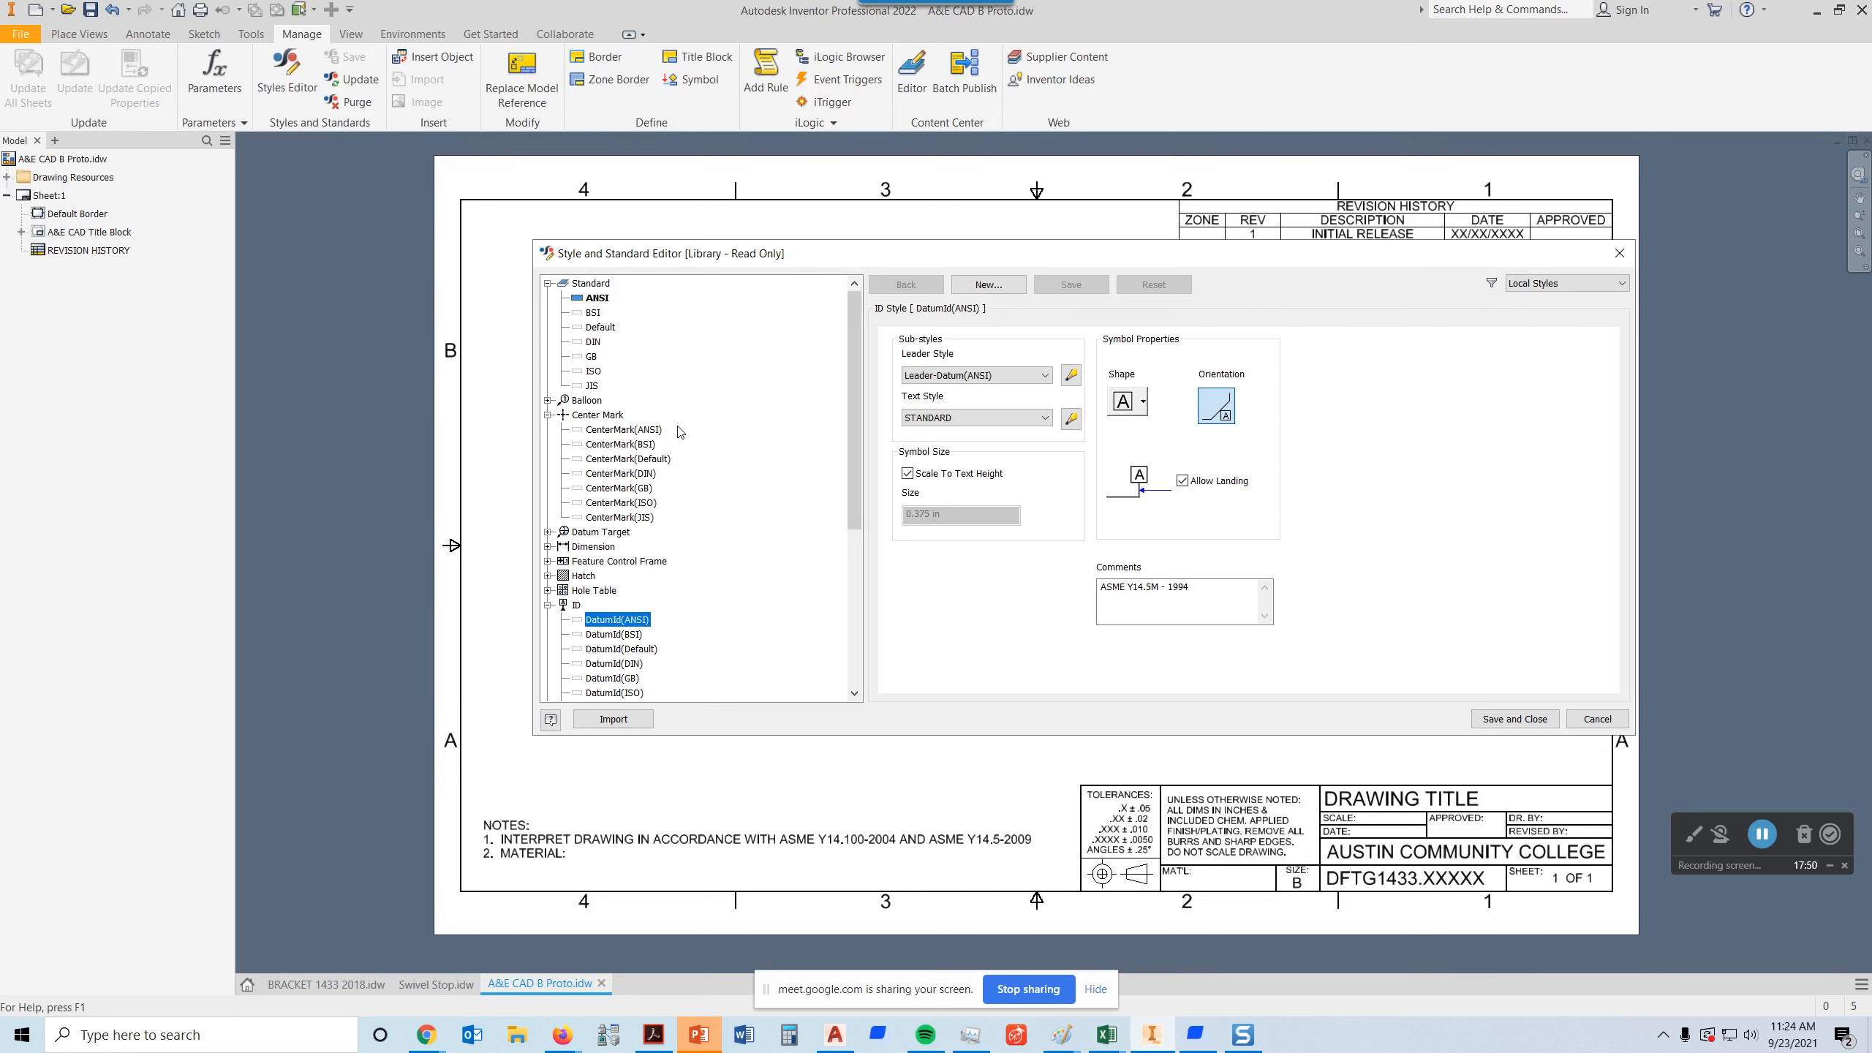
pyautogui.click(620, 434)
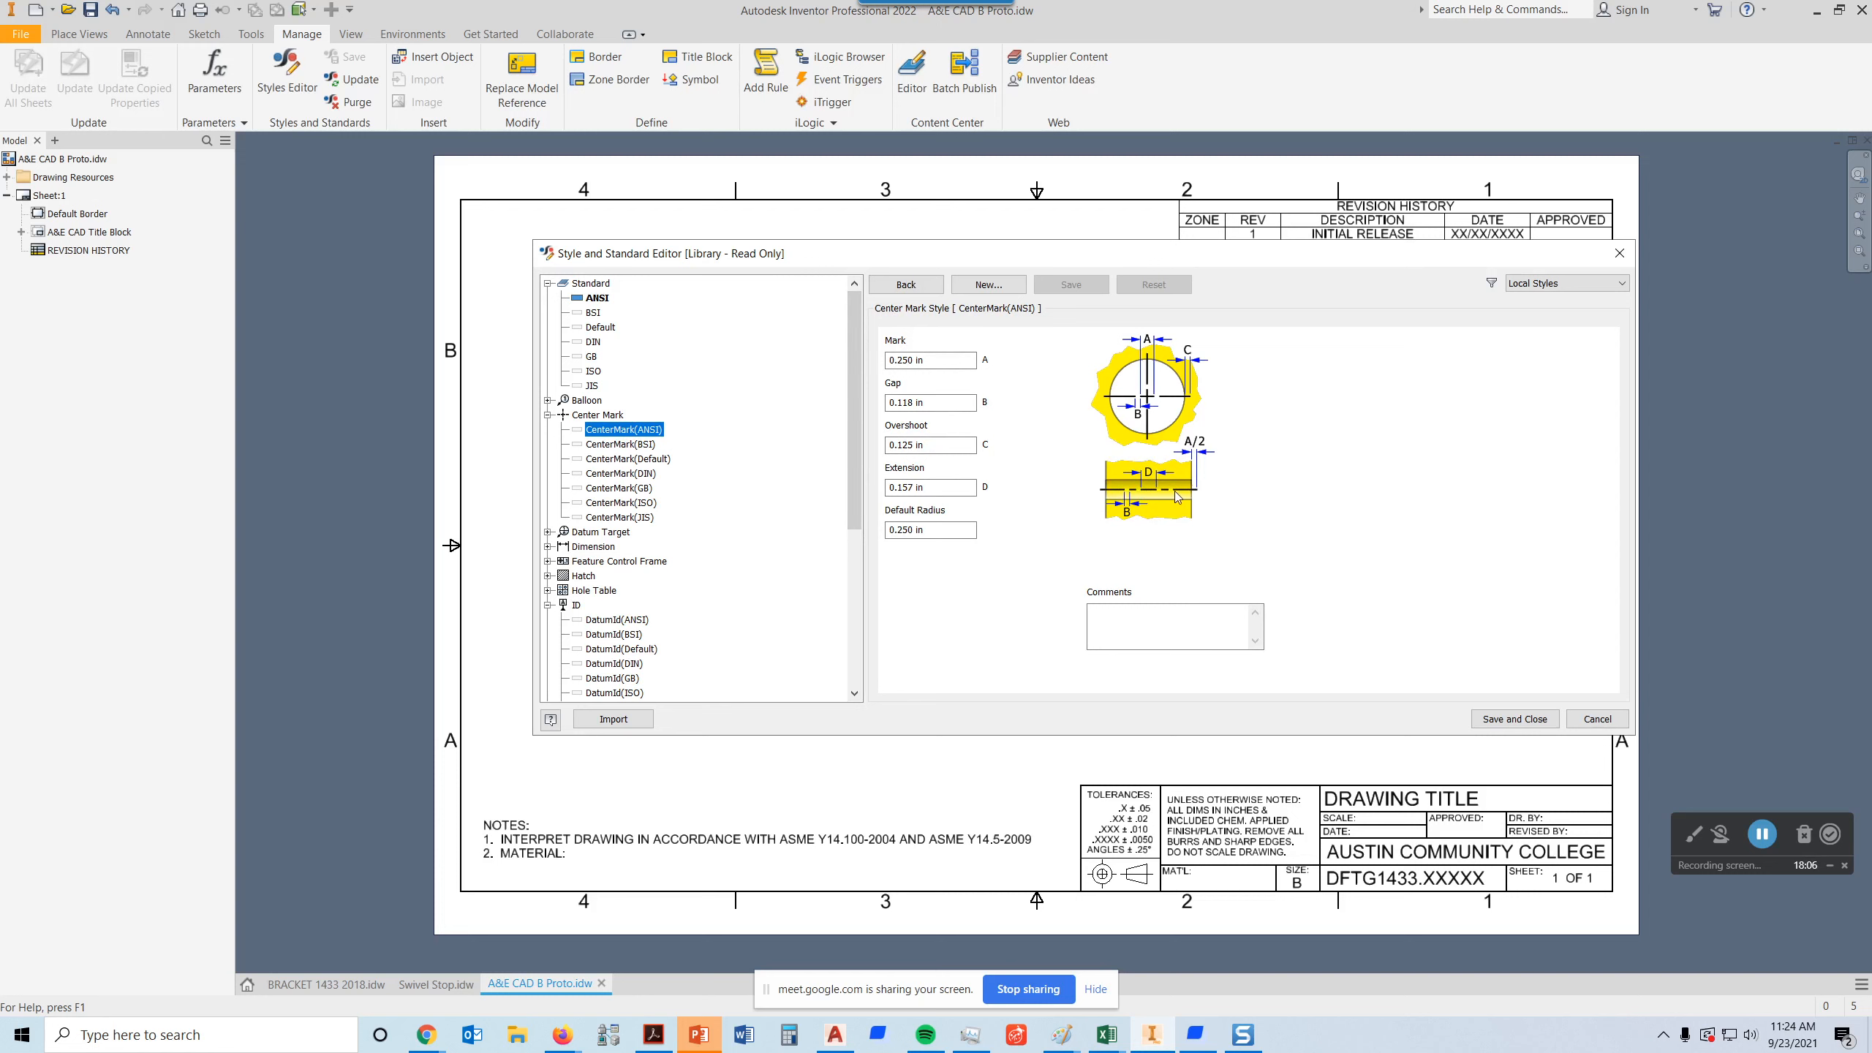
# - Set the CenterMark(ANSI) style's mark size to .1 in and its gap to .05 in
pyautogui.click(939, 359)
pyautogui.moveTo(934, 359); pyautogui.dragTo(887, 359)
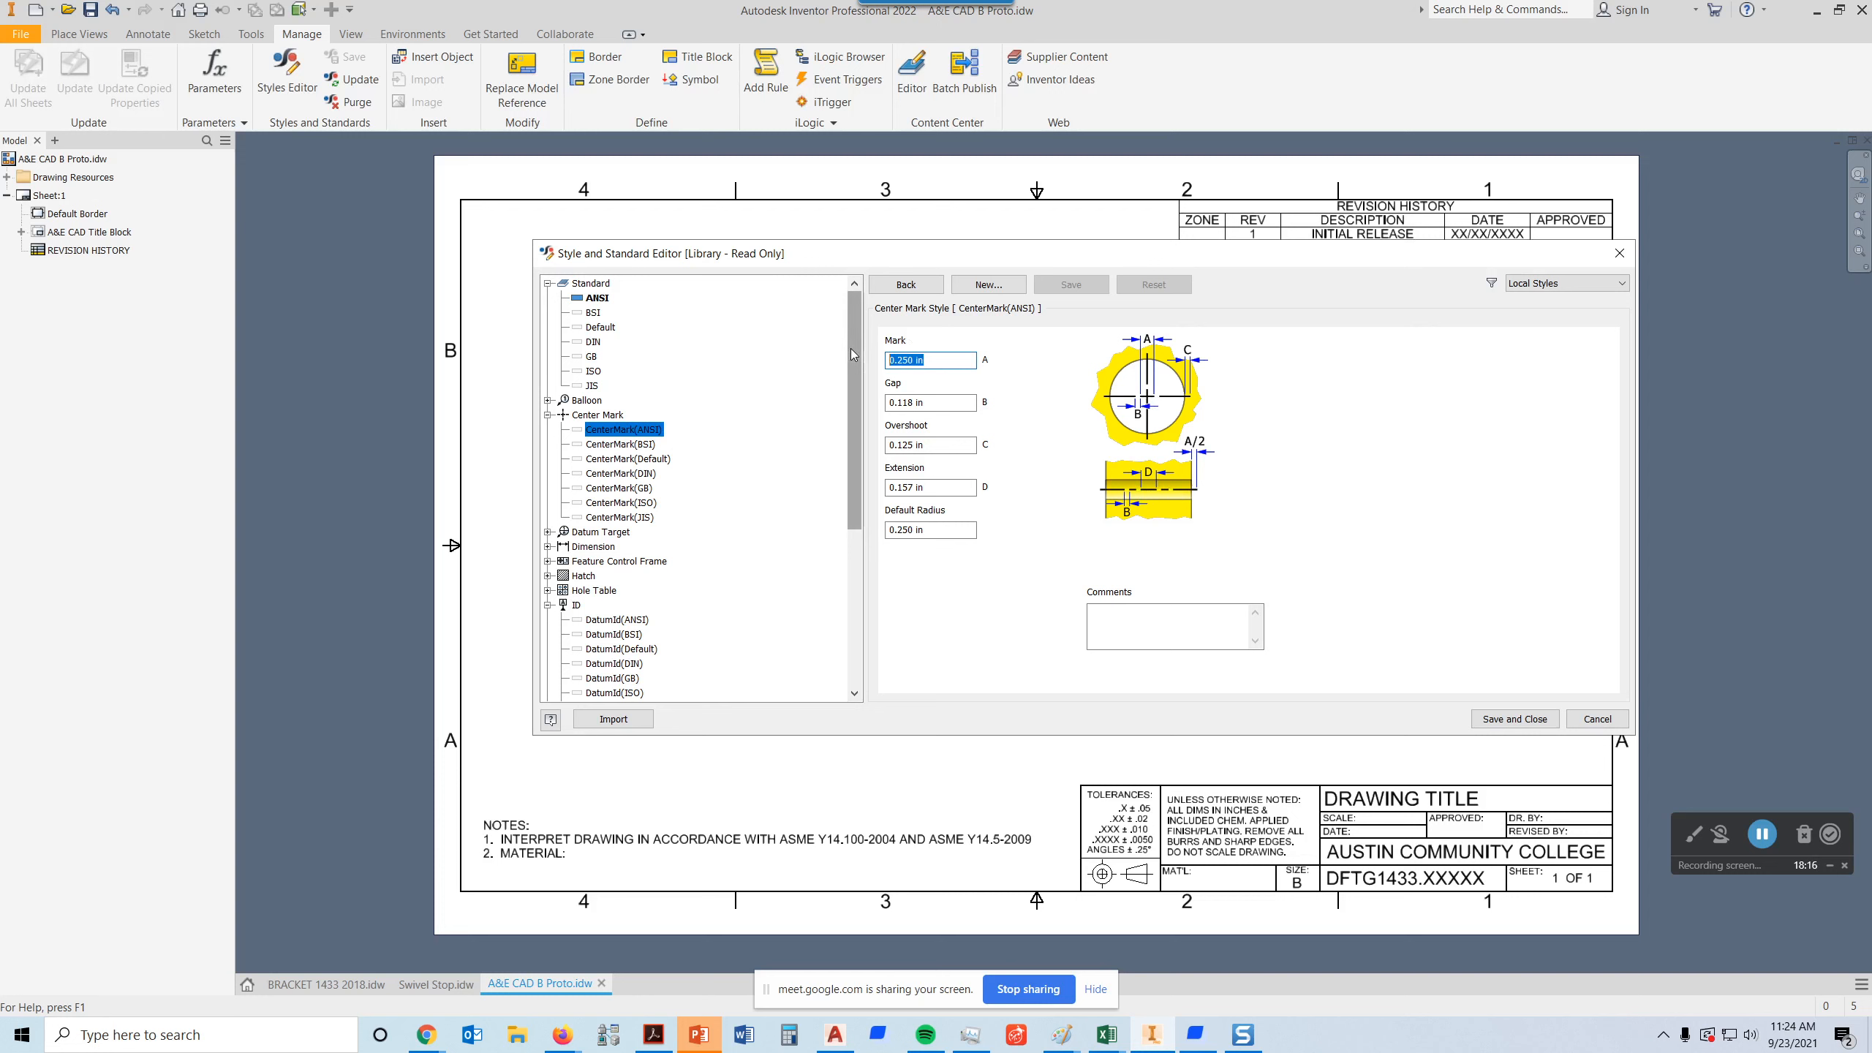
pyautogui.write('.1')
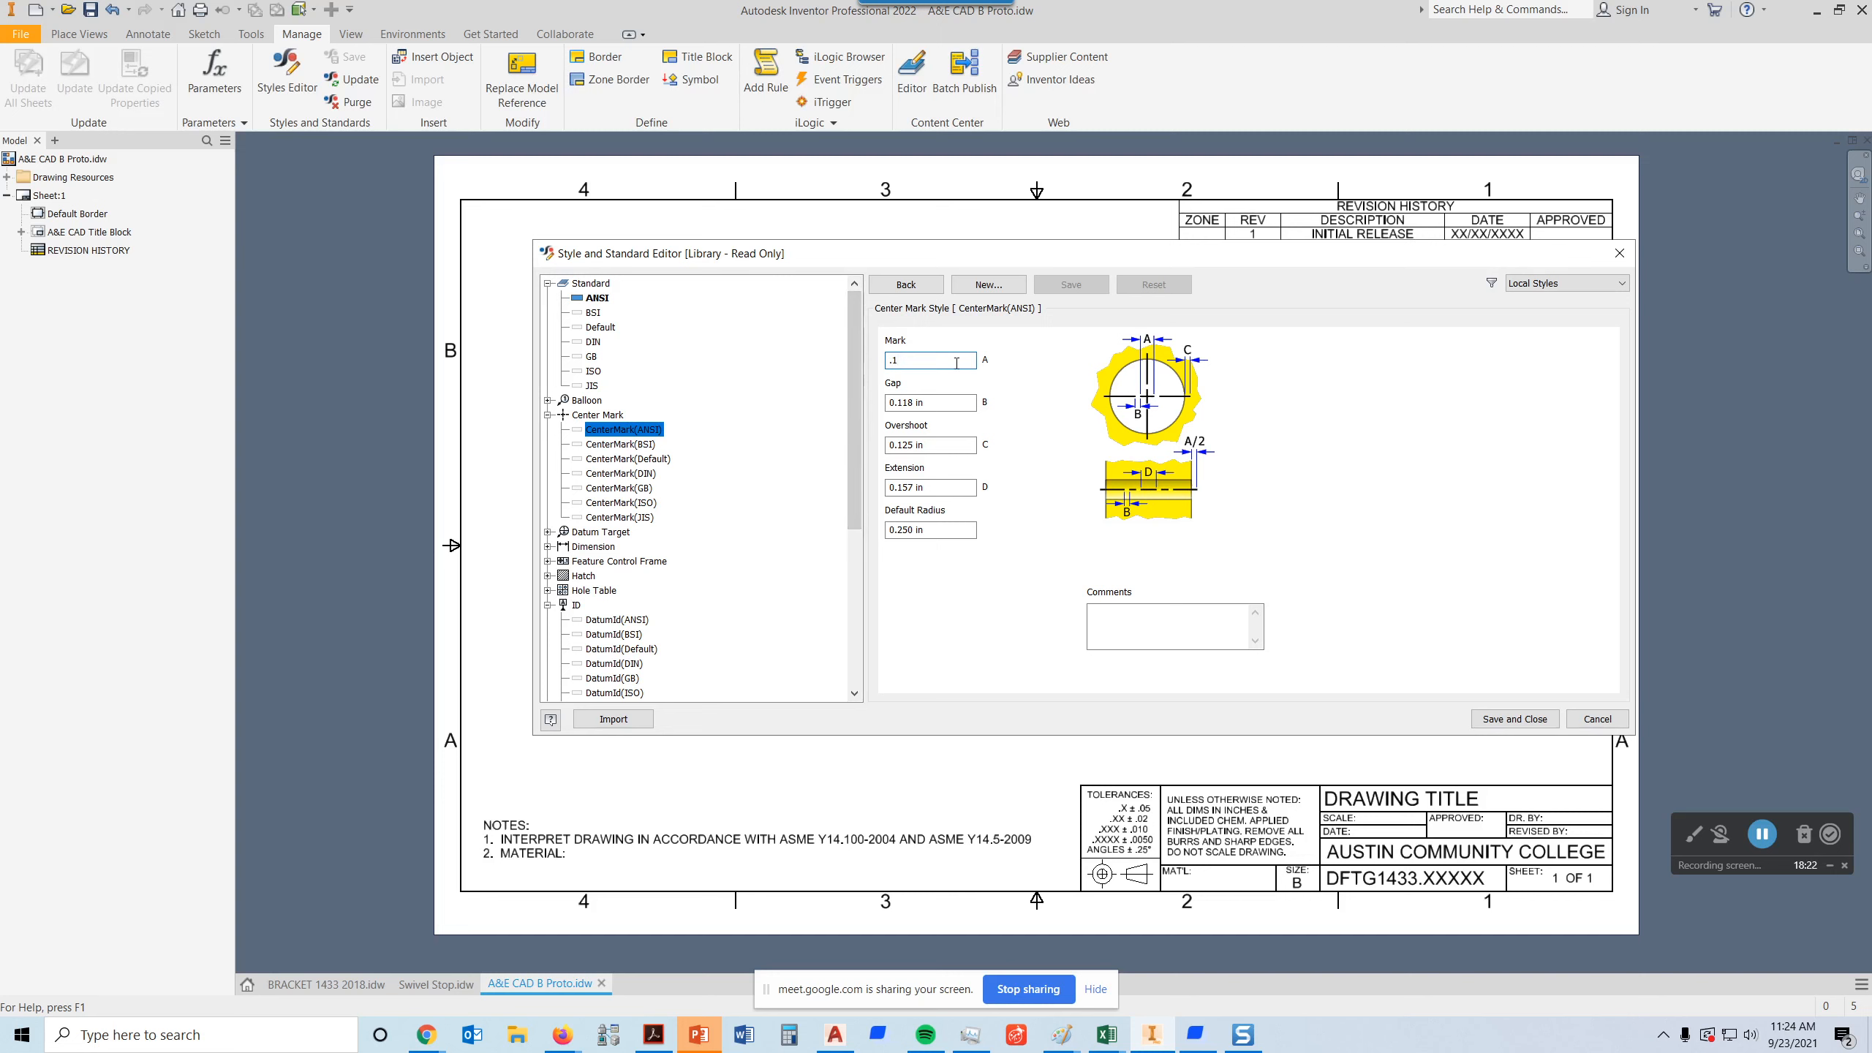
pyautogui.click(962, 401)
pyautogui.moveTo(961, 401); pyautogui.dragTo(834, 402)
pyautogui.write('.05')
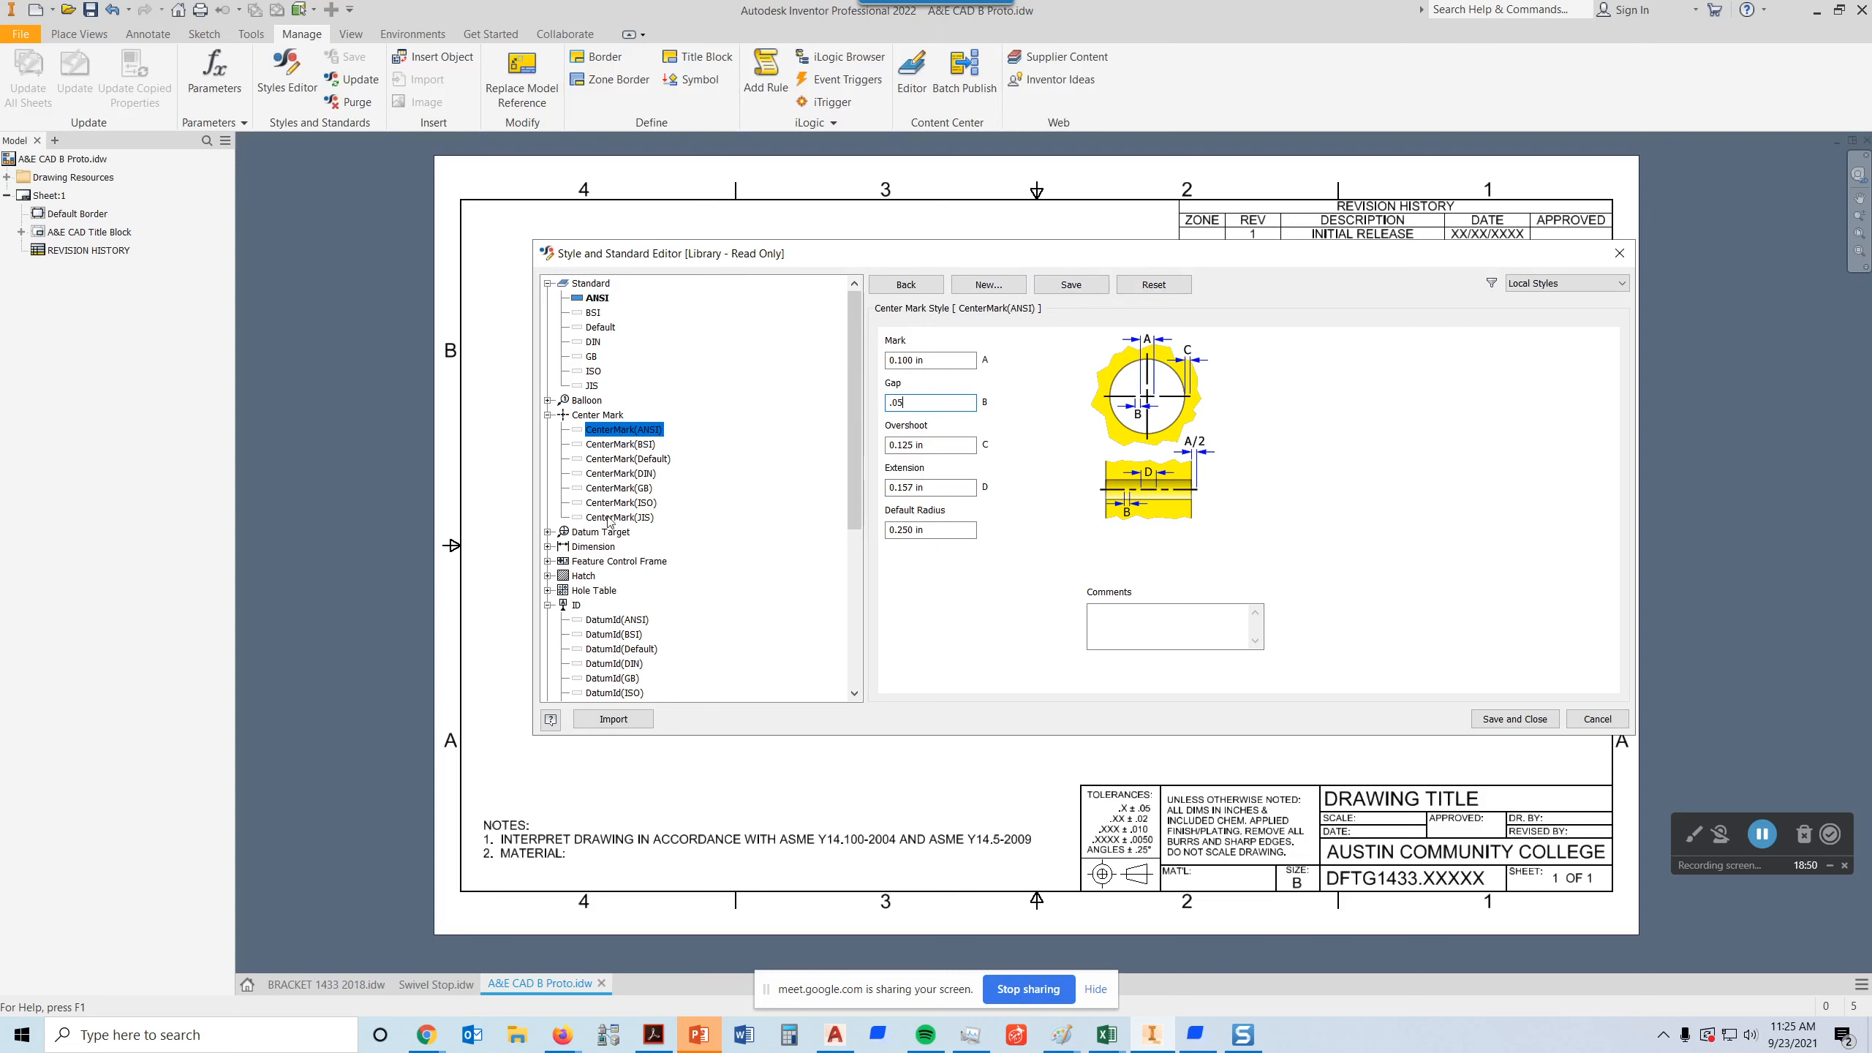
# - Open the DEFAULT-ANSI dimension style, discarding the center mark edits
pyautogui.click(548, 532)
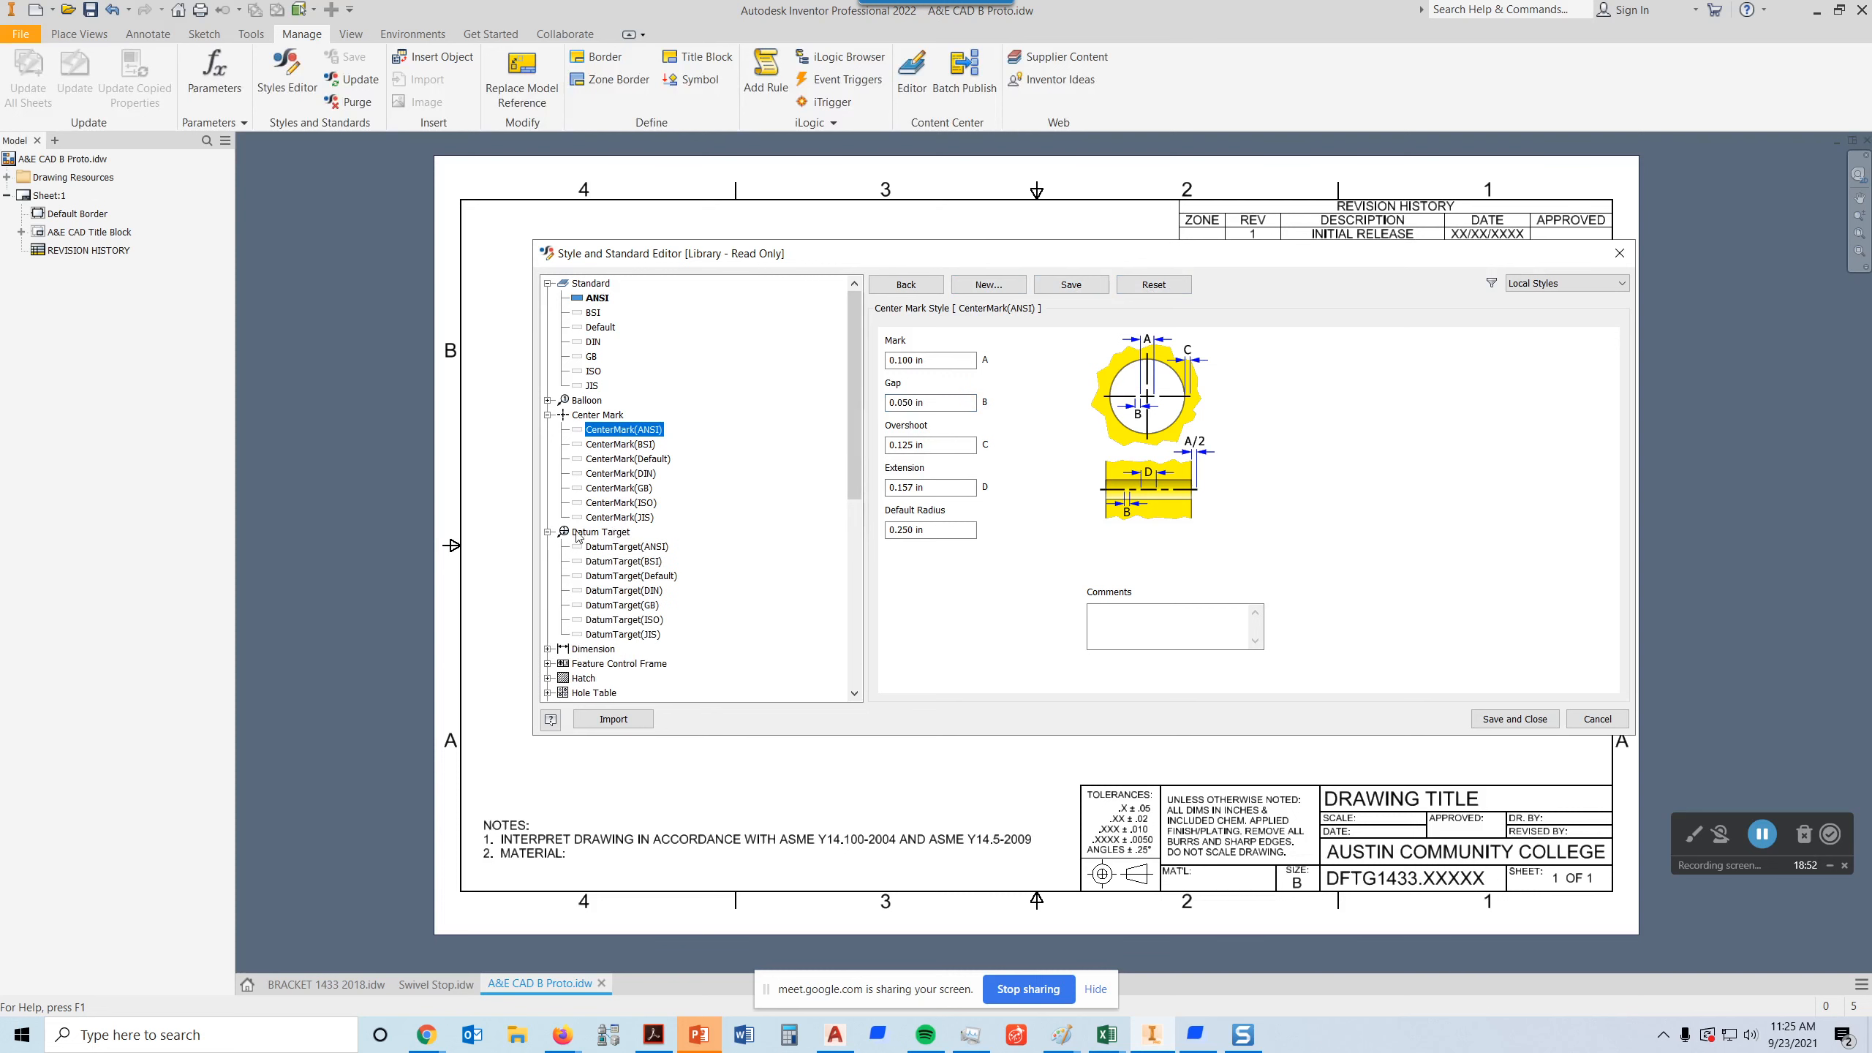
pyautogui.scroll(-1, 641, 471)
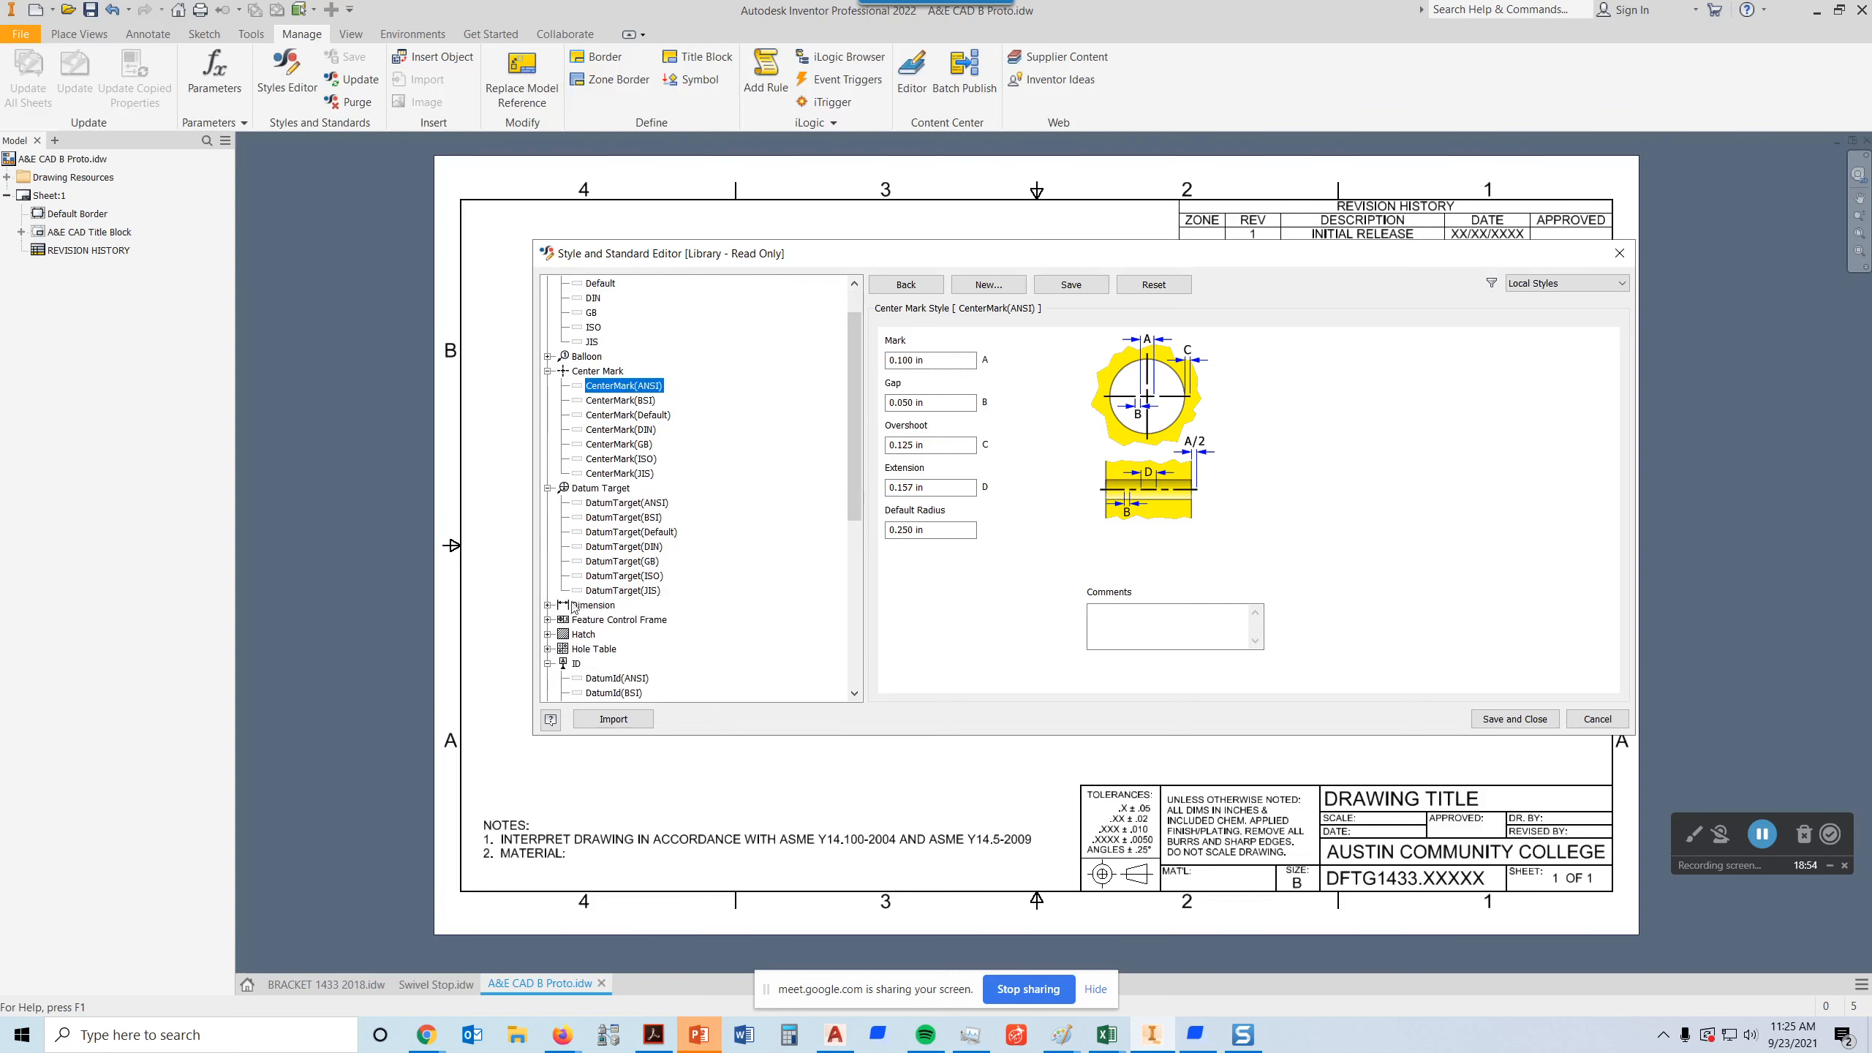
pyautogui.click(548, 605)
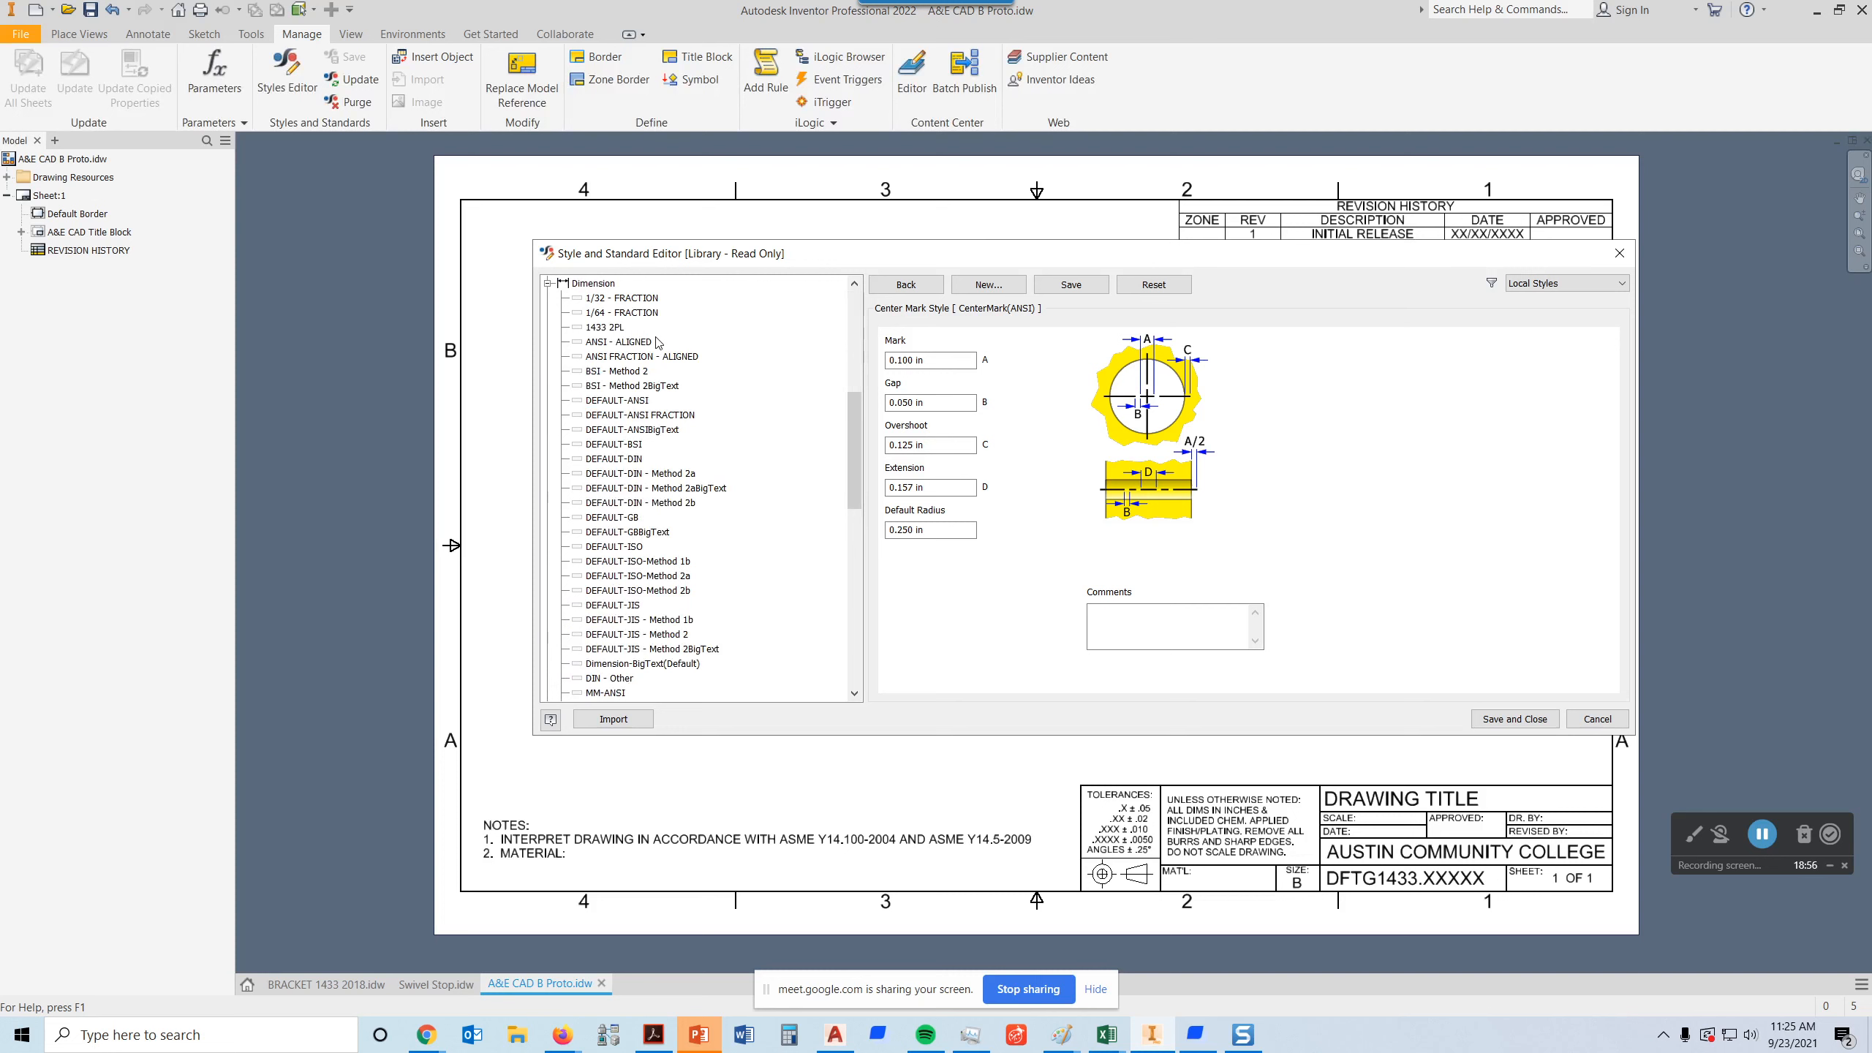
pyautogui.scroll(1, 660, 346)
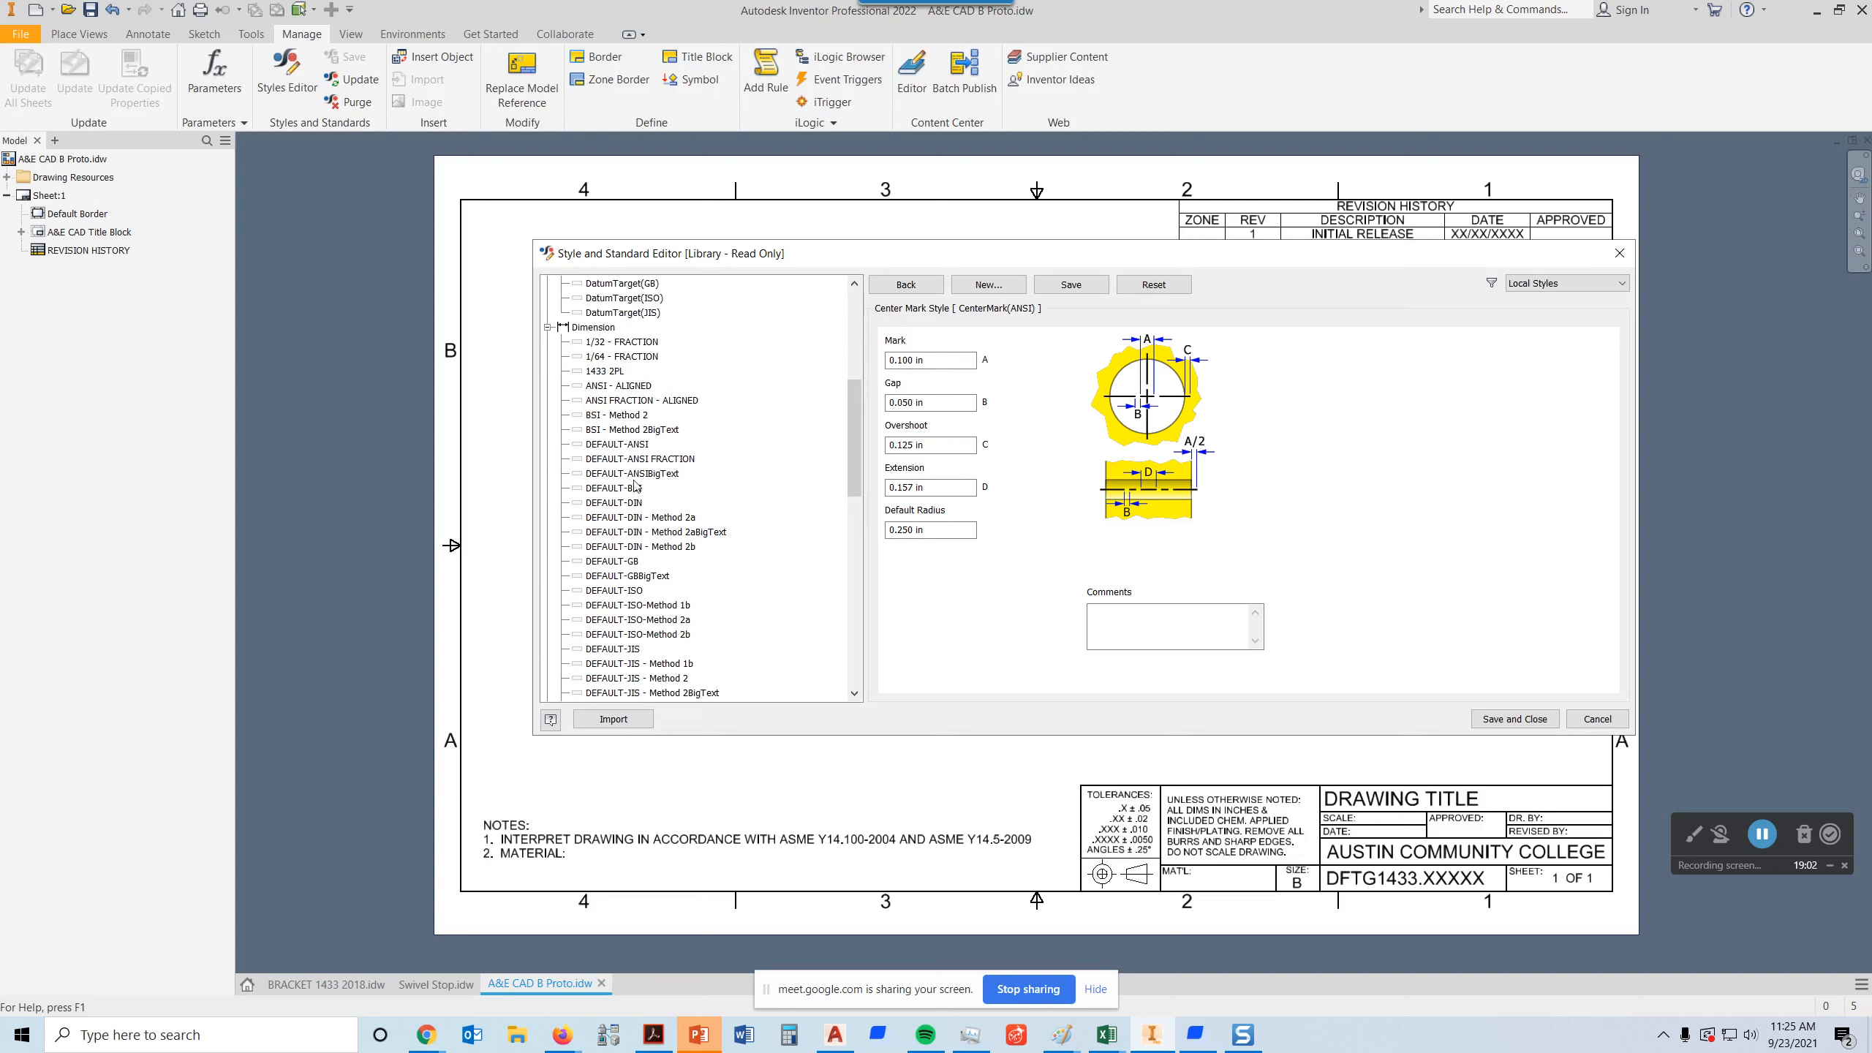
pyautogui.click(612, 446)
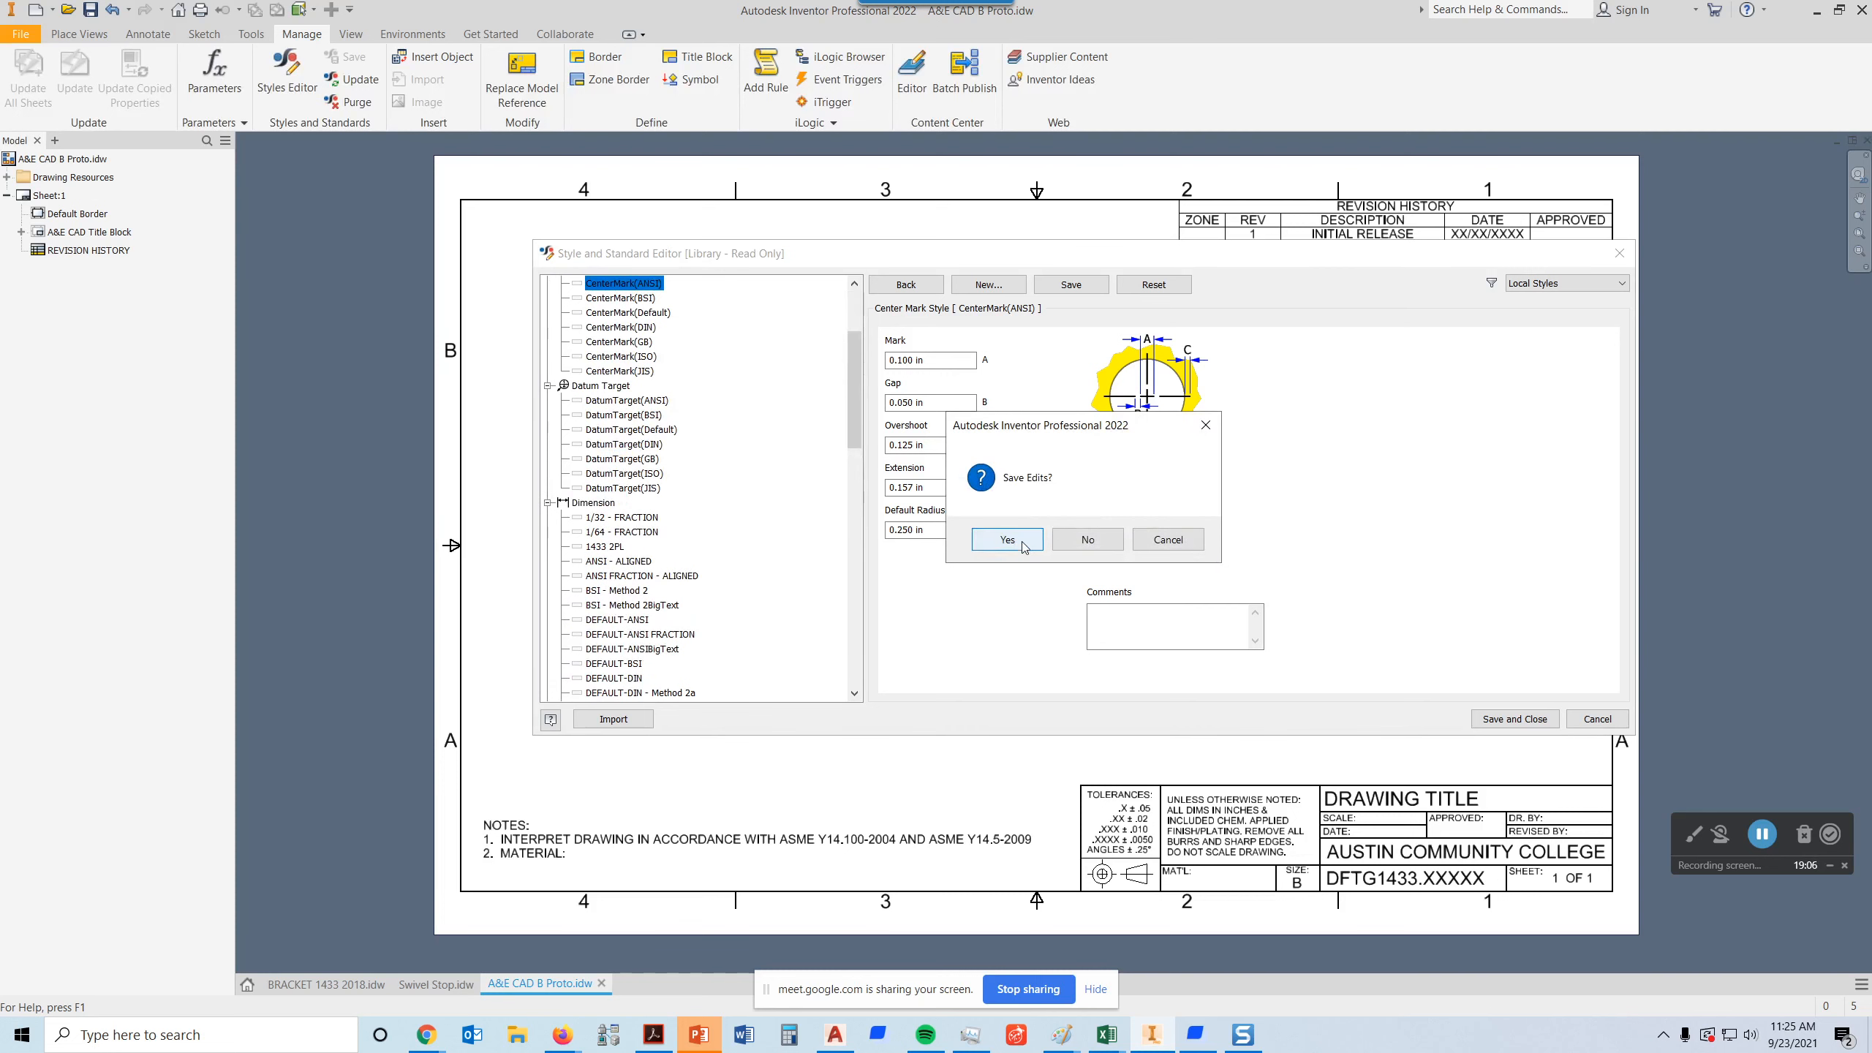
pyautogui.click(1090, 541)
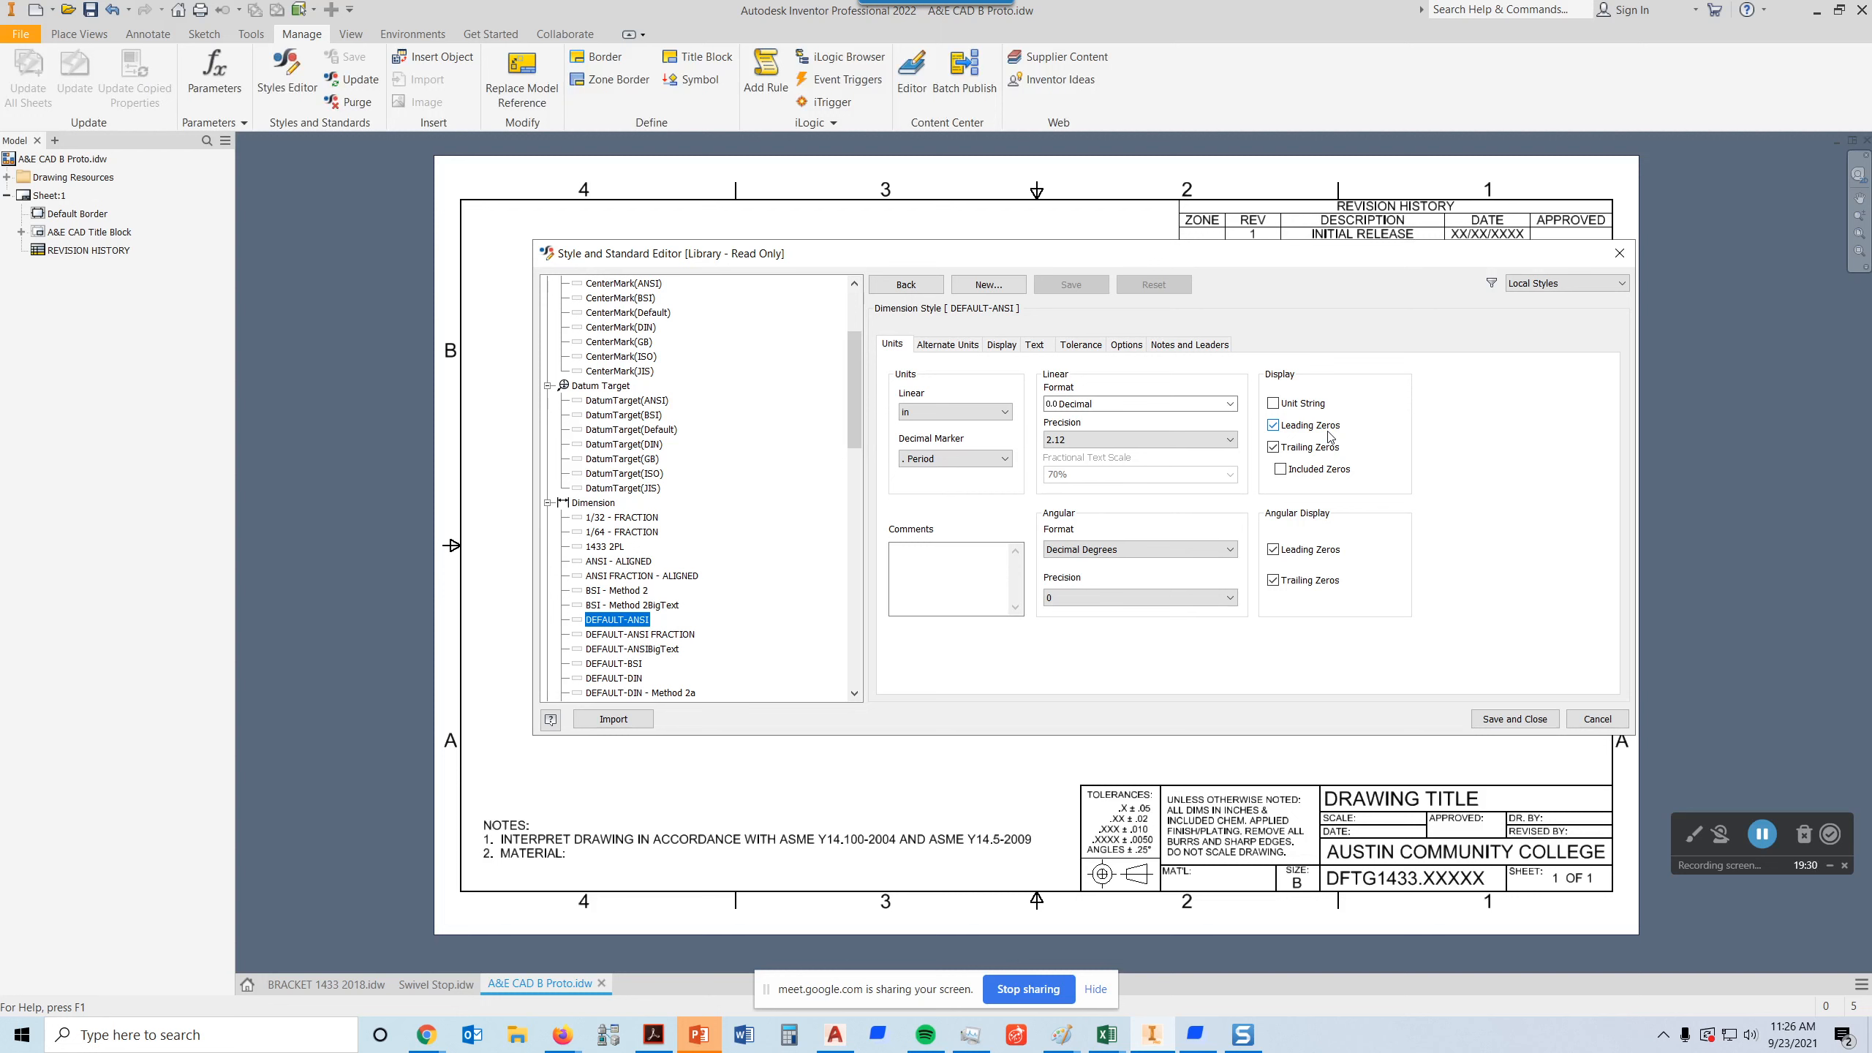
# - Turn off linear leading zeros in the DEFAULT-ANSI dimension style and close the style editor without saving the edits
pyautogui.click(1273, 425)
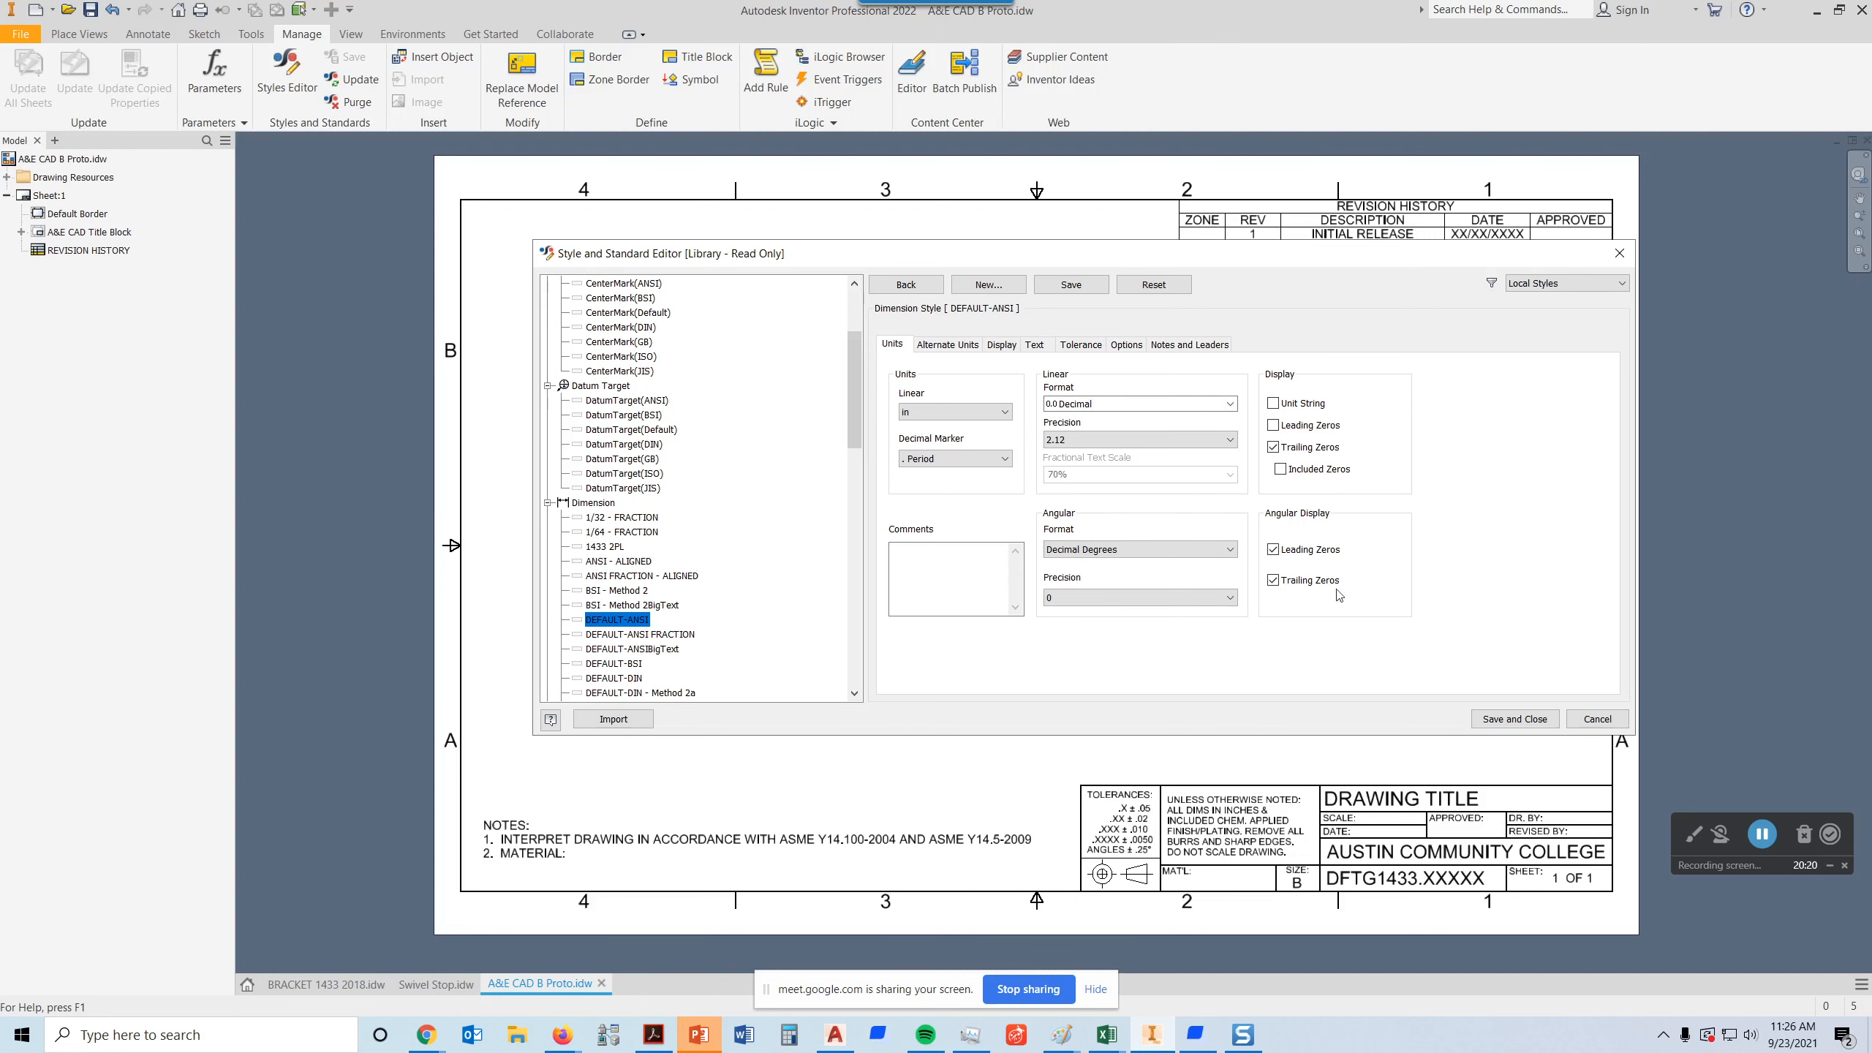
pyautogui.click(1618, 254)
pyautogui.click(1112, 542)
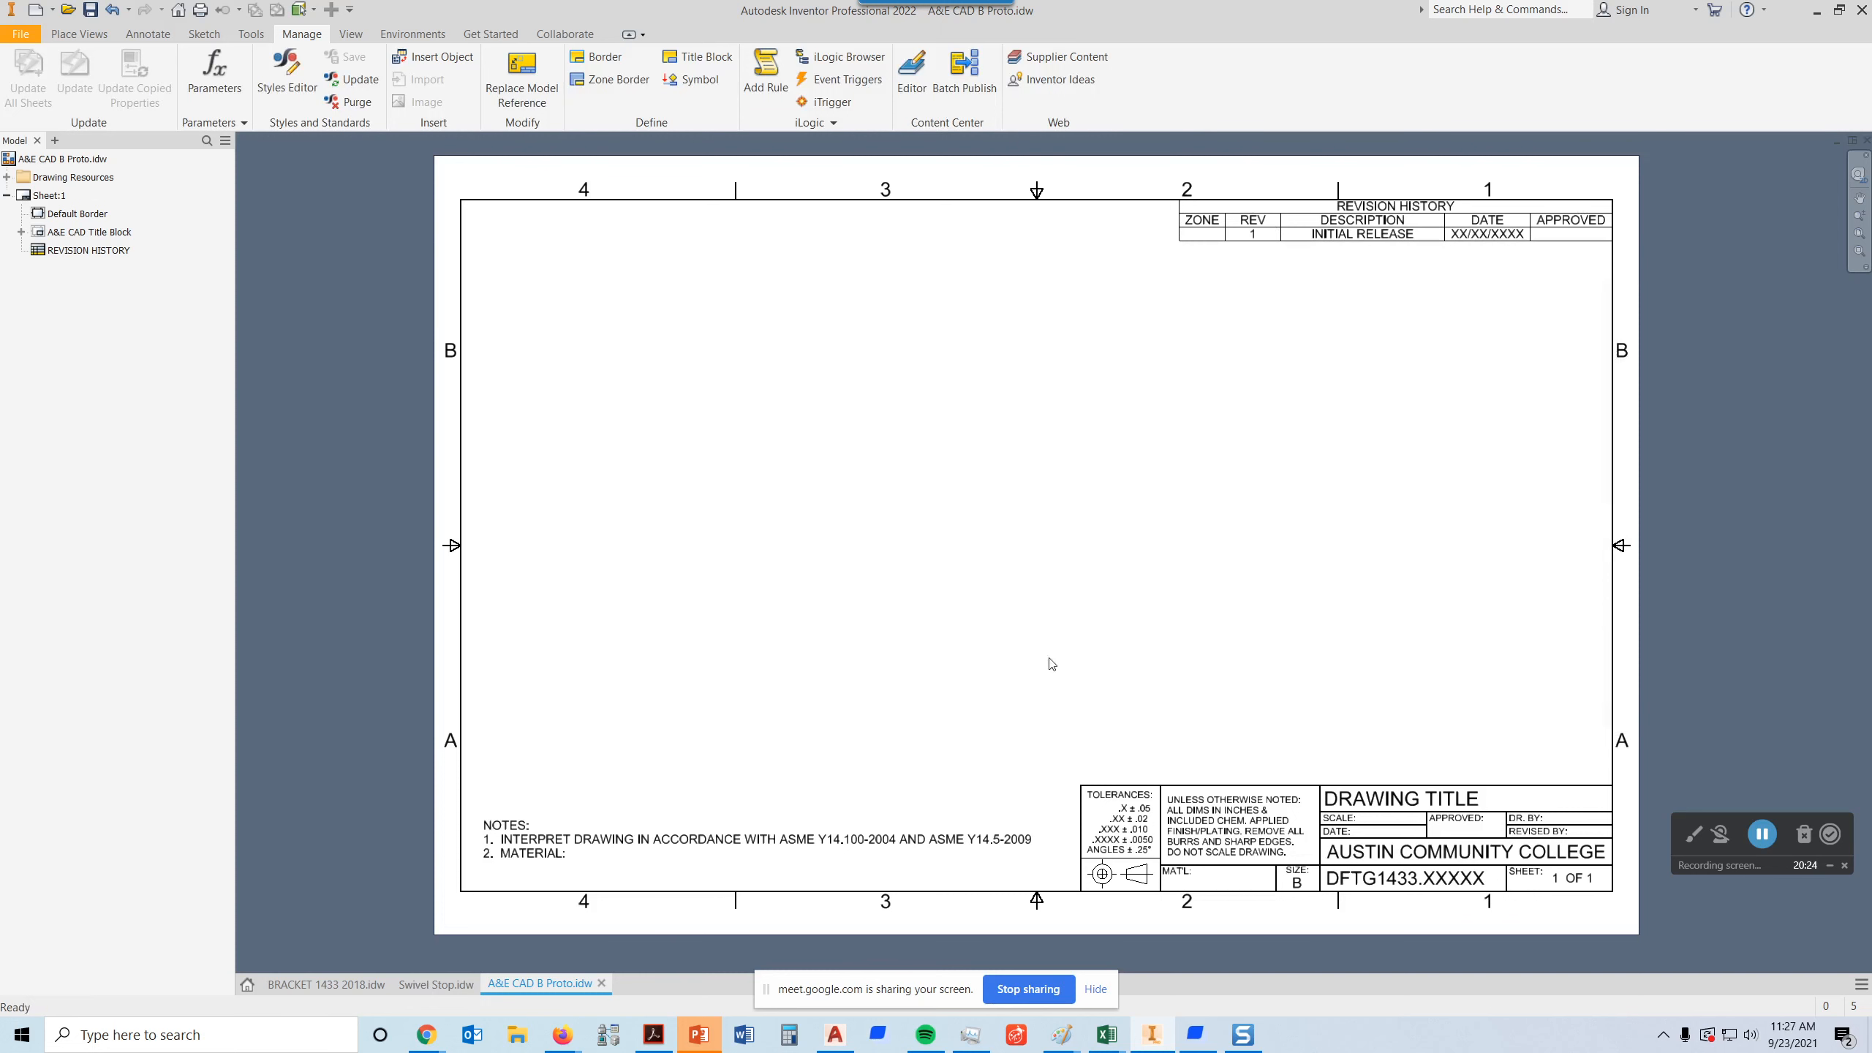
# - Switch to the Swivel Stop.idw drawing
pyautogui.click(437, 987)
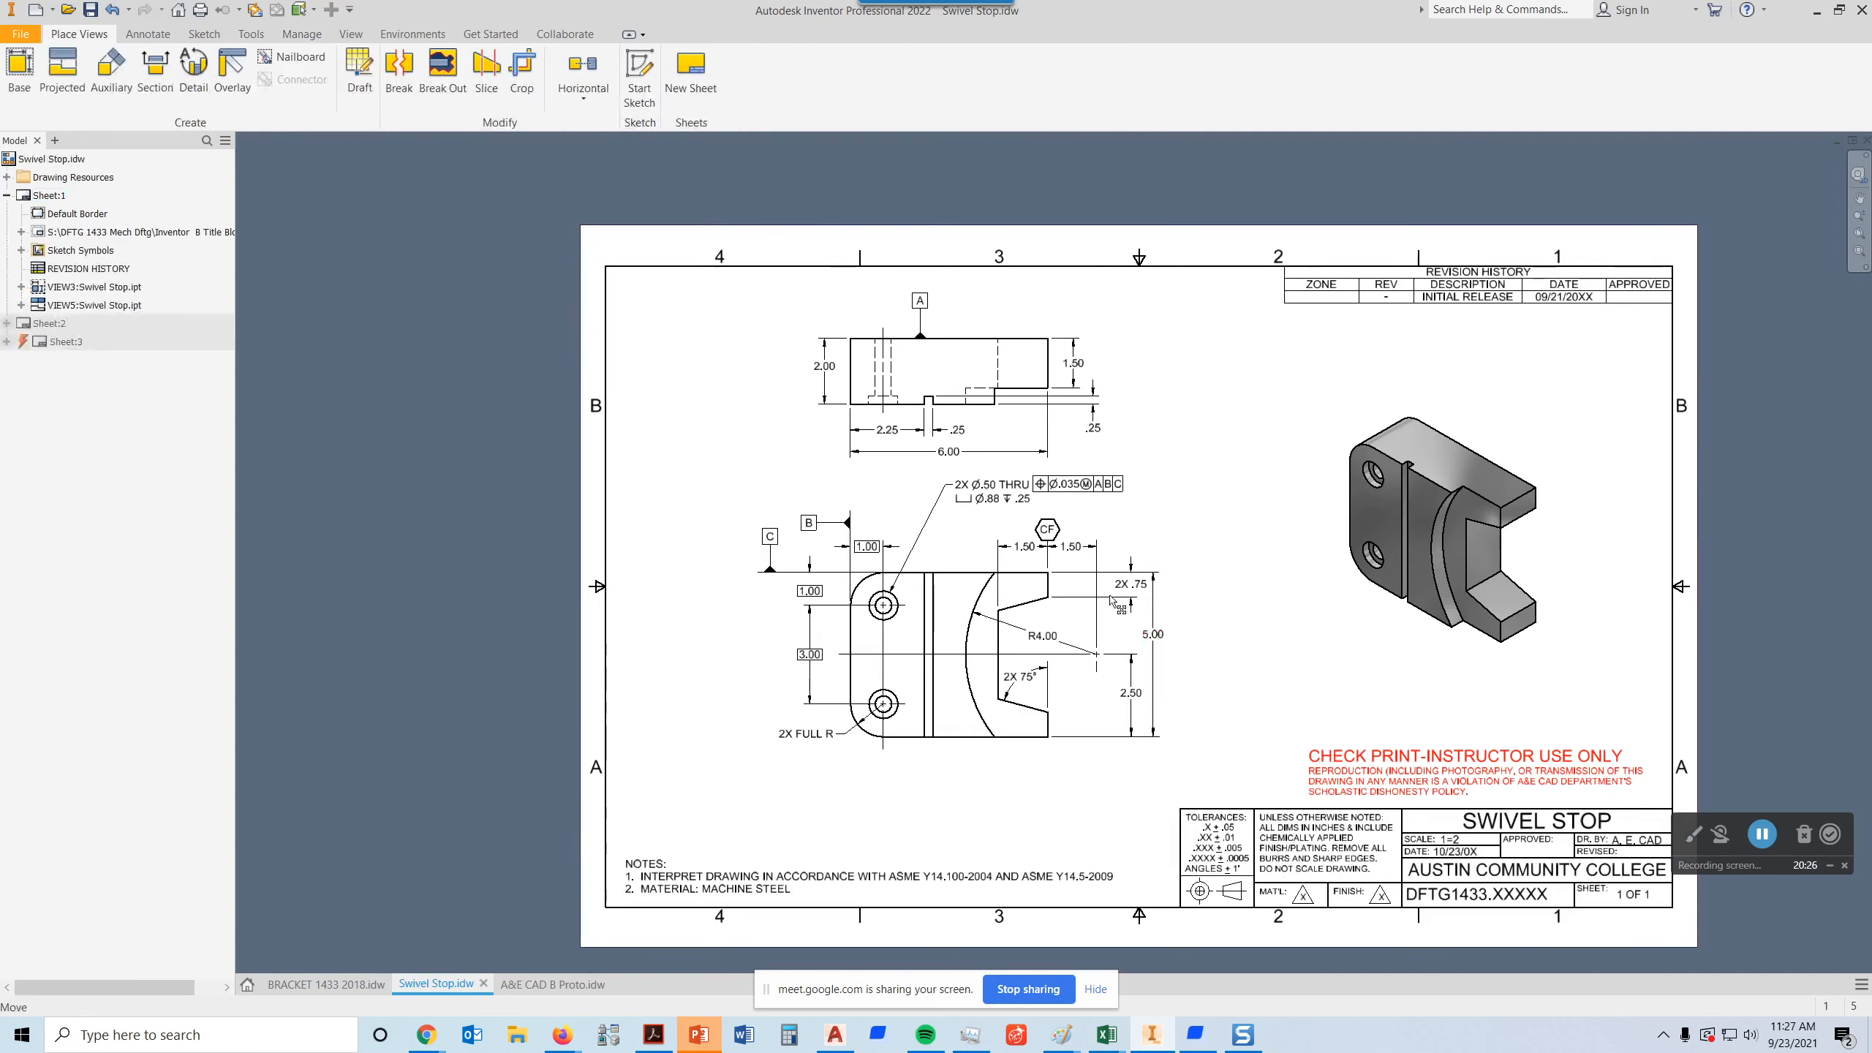
# - Examine the units and zero display settings of the dimension style used by the 2.50 dimension, and close the style editor
pyautogui.scroll(6, 1113, 609)
pyautogui.moveTo(1370, 605); pyautogui.dragTo(1339, 452, button='middle')
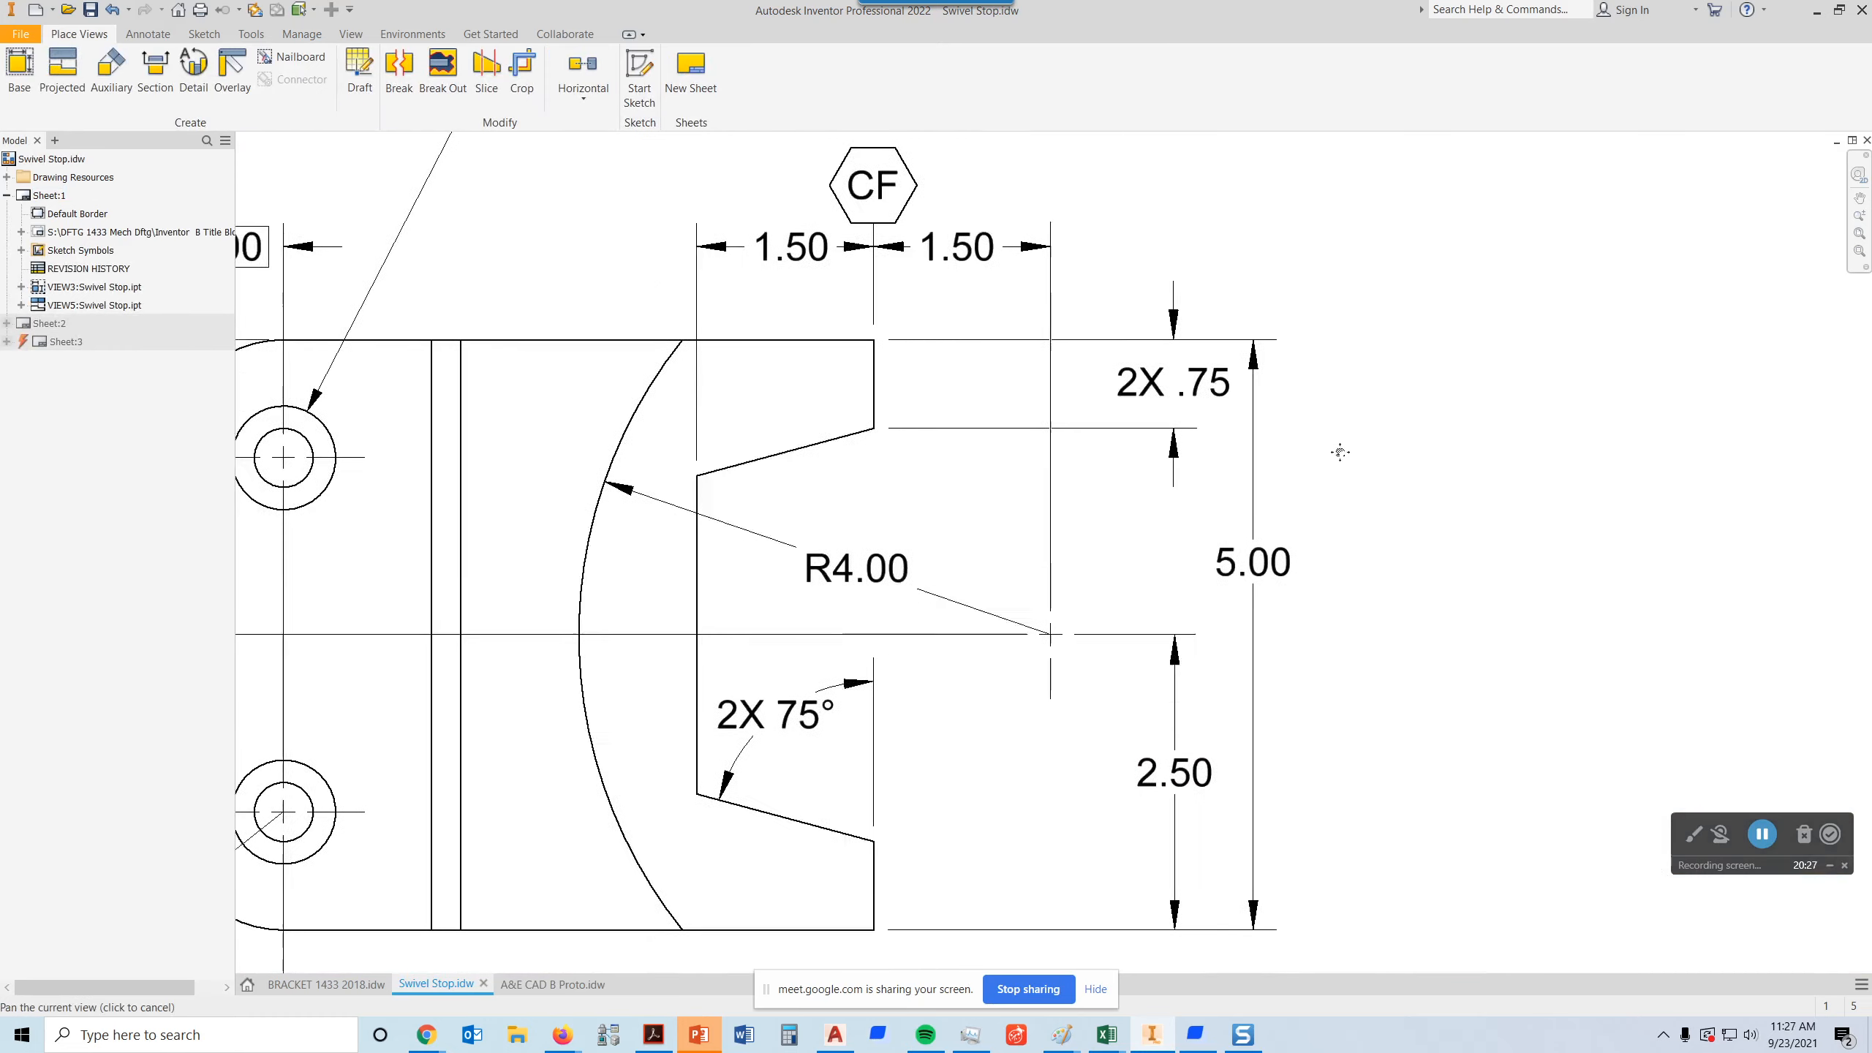
pyautogui.rightClick(1184, 697)
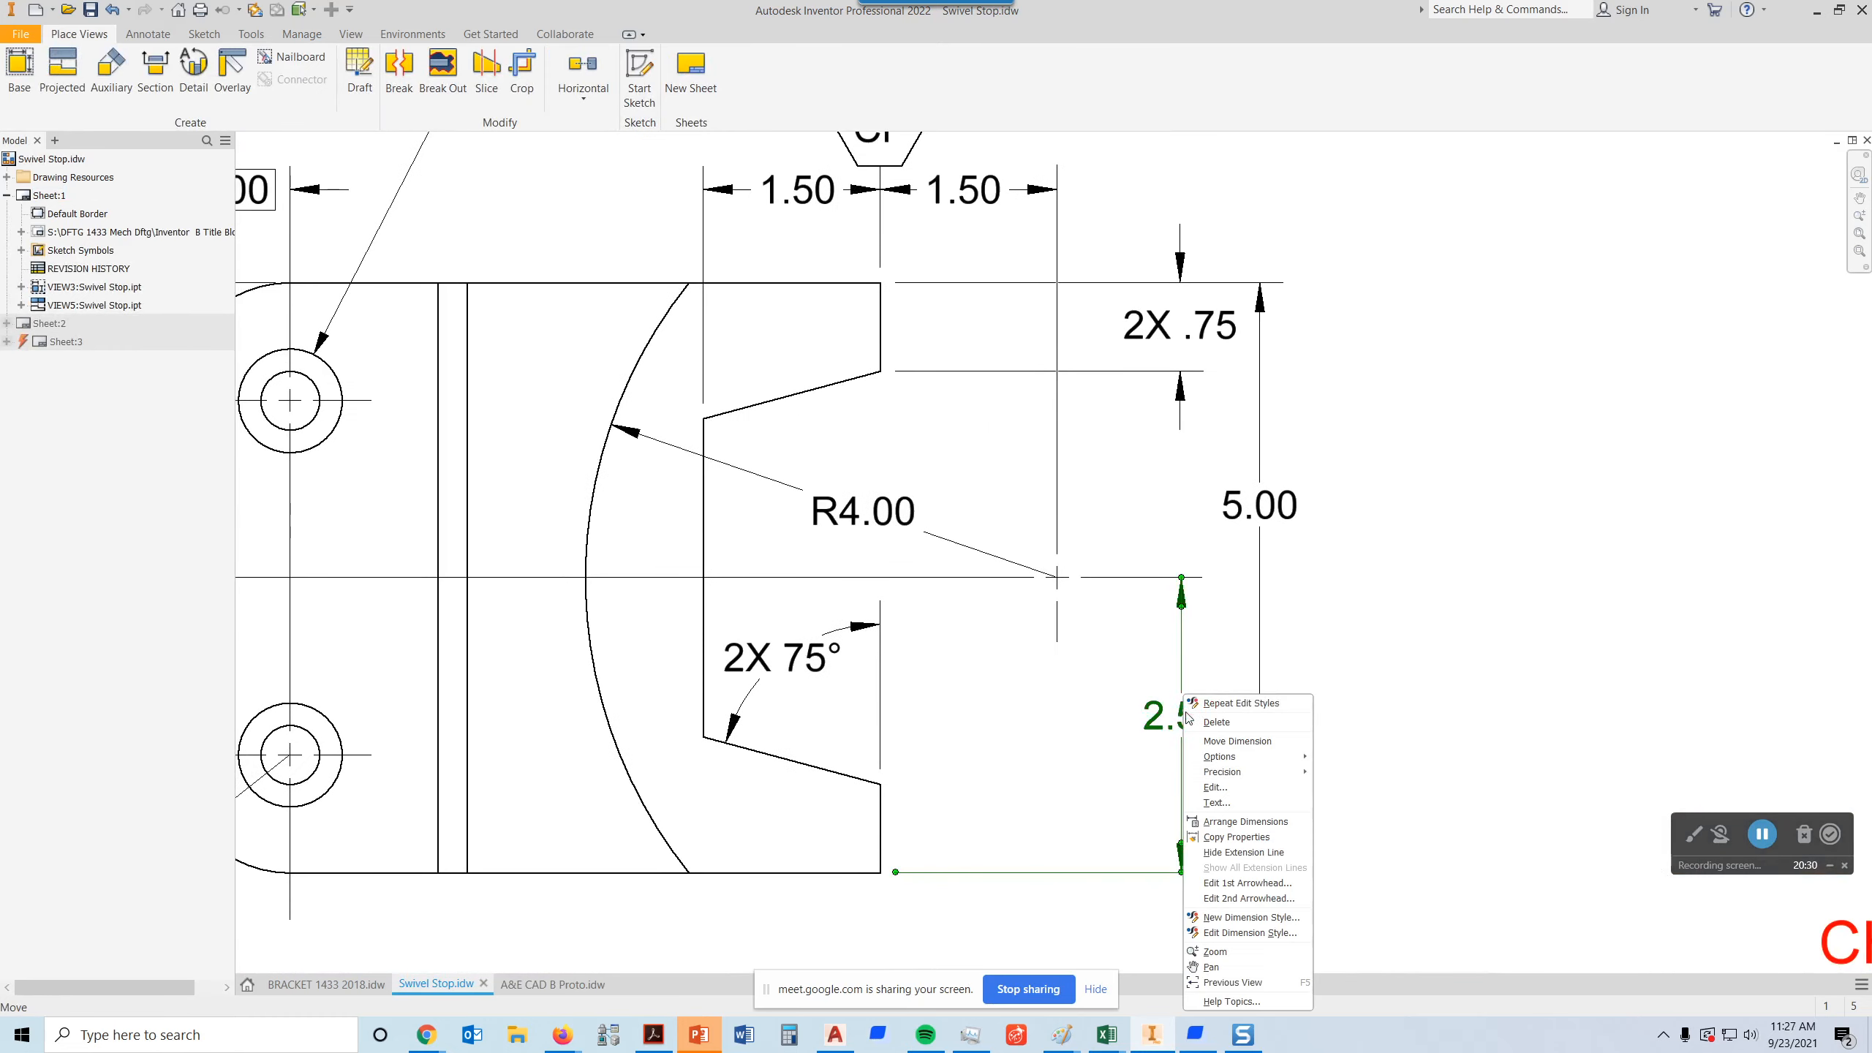
pyautogui.click(1258, 932)
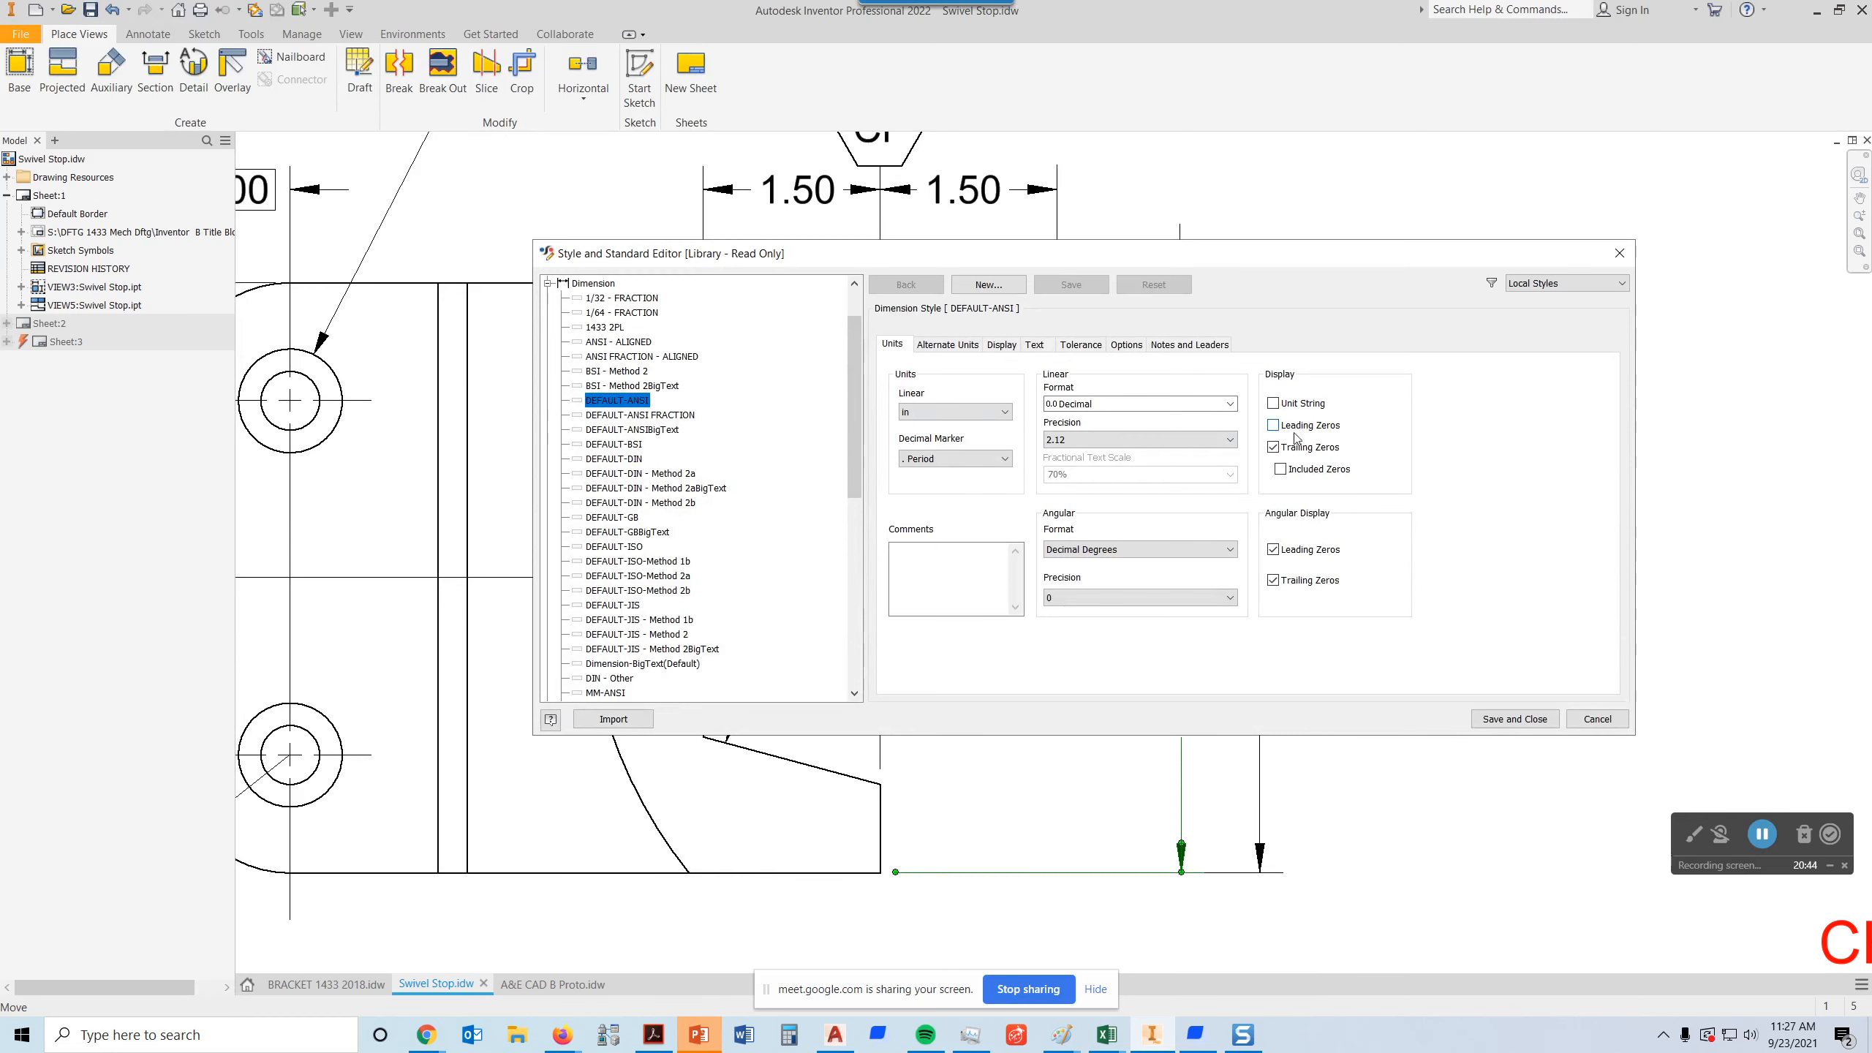
pyautogui.click(1617, 250)
# - Examine the mark and gap settings of the center mark style used by the hole centerline in the upper view, and close the editor
pyautogui.moveTo(1342, 409)
pyautogui.mouseDown(button='middle')
pyautogui.moveTo(1546, 582)
pyautogui.moveTo(1680, 585)
pyautogui.moveTo(1575, 543)
pyautogui.mouseUp(button='middle')
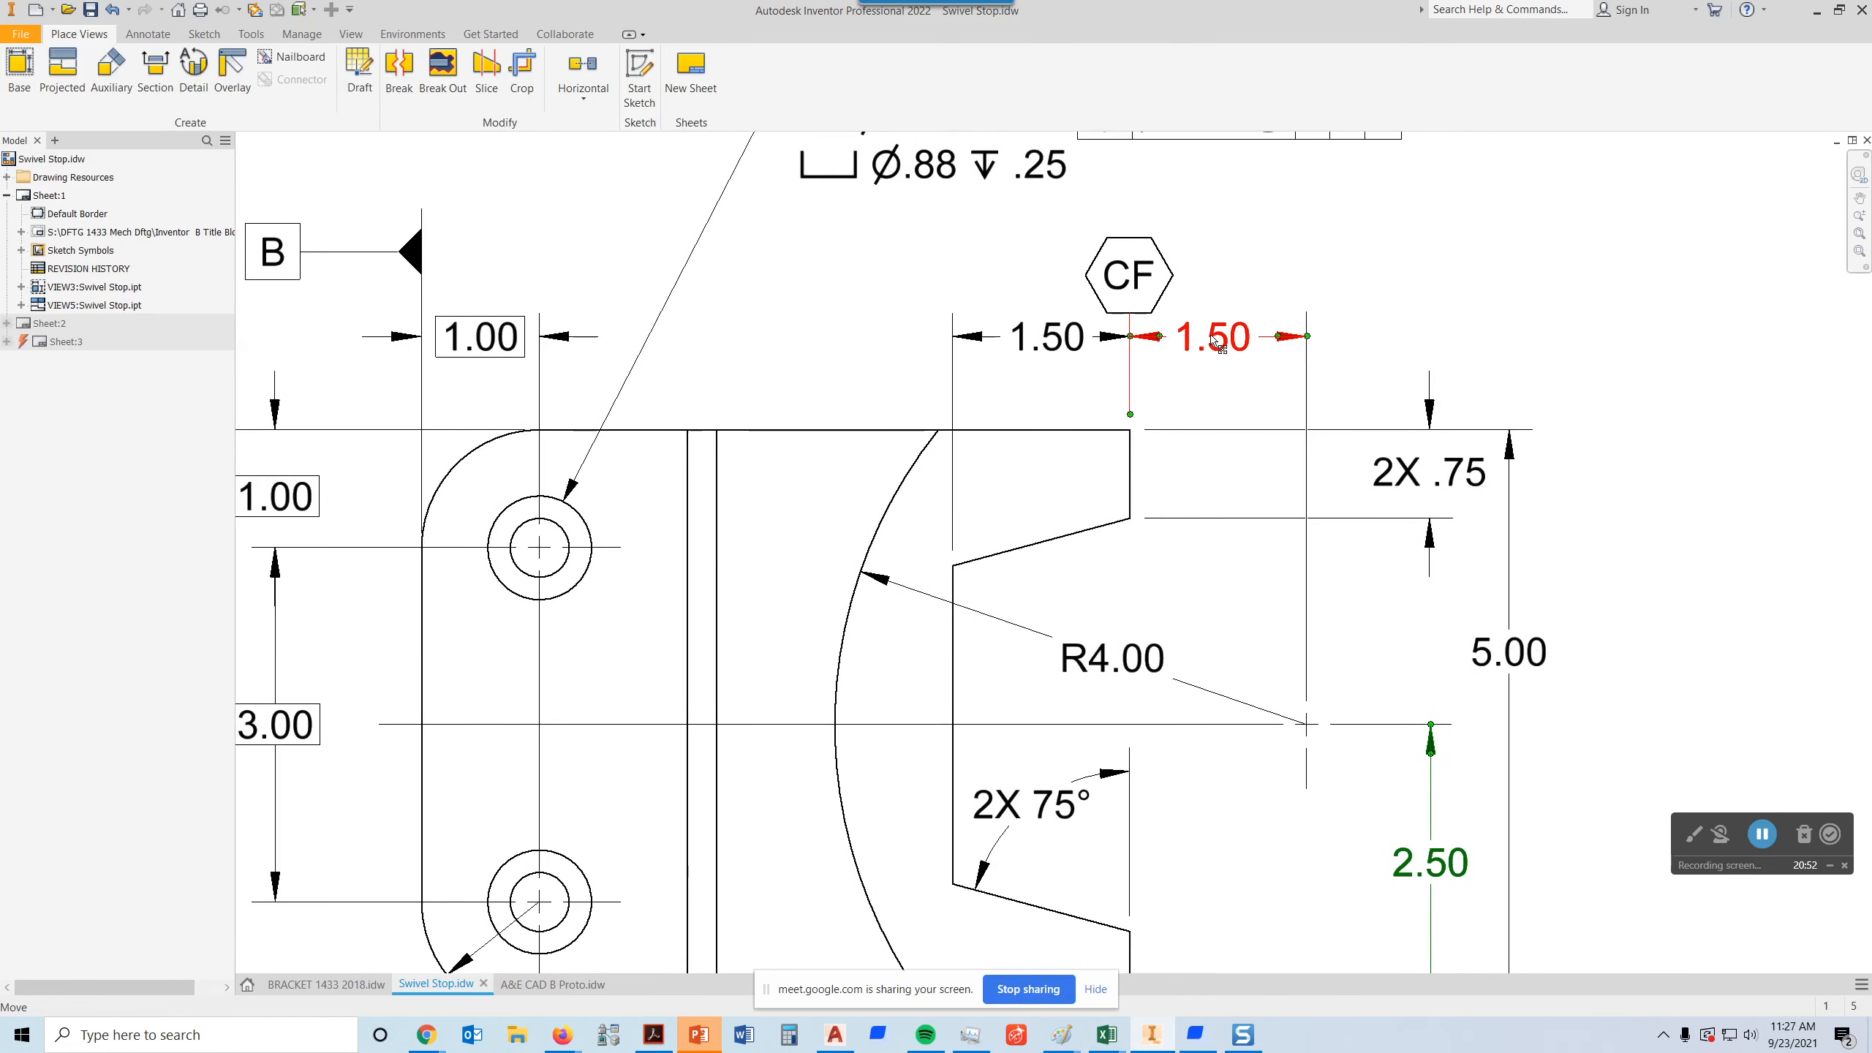
pyautogui.scroll(-2, 1235, 353)
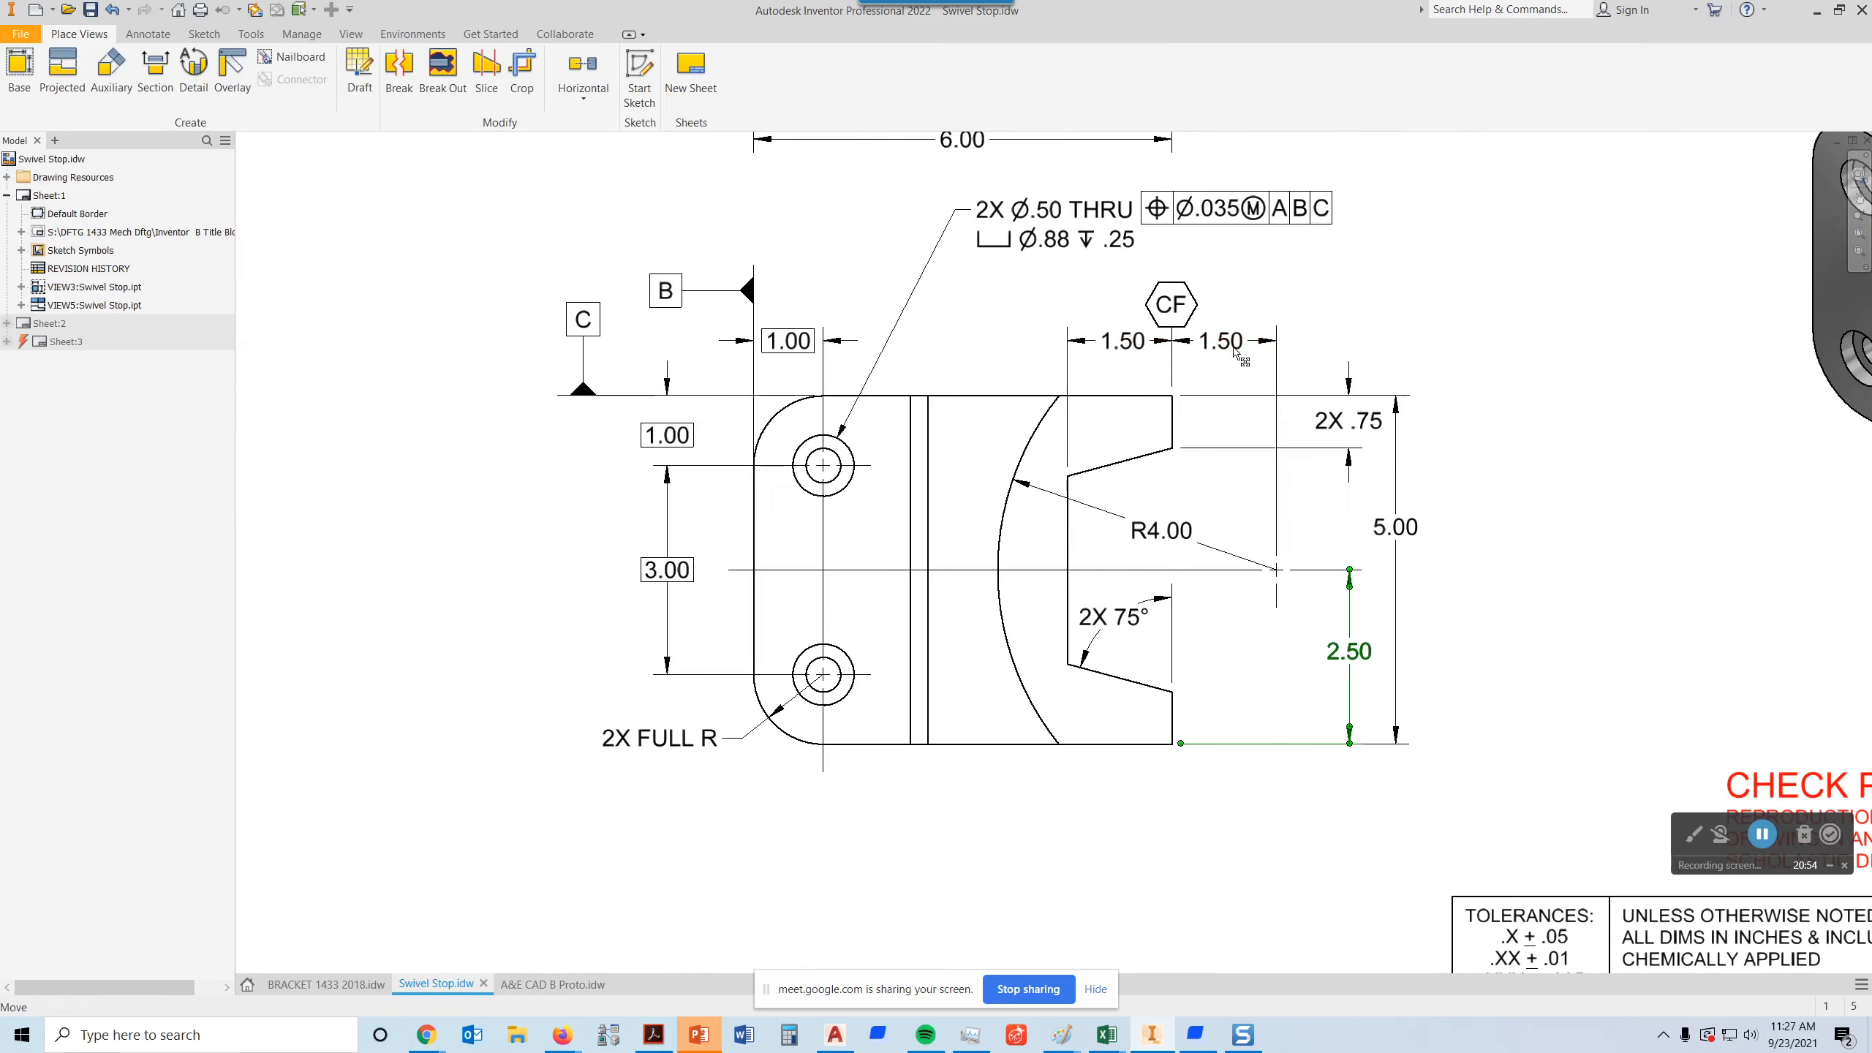
pyautogui.scroll(5, 859, 596)
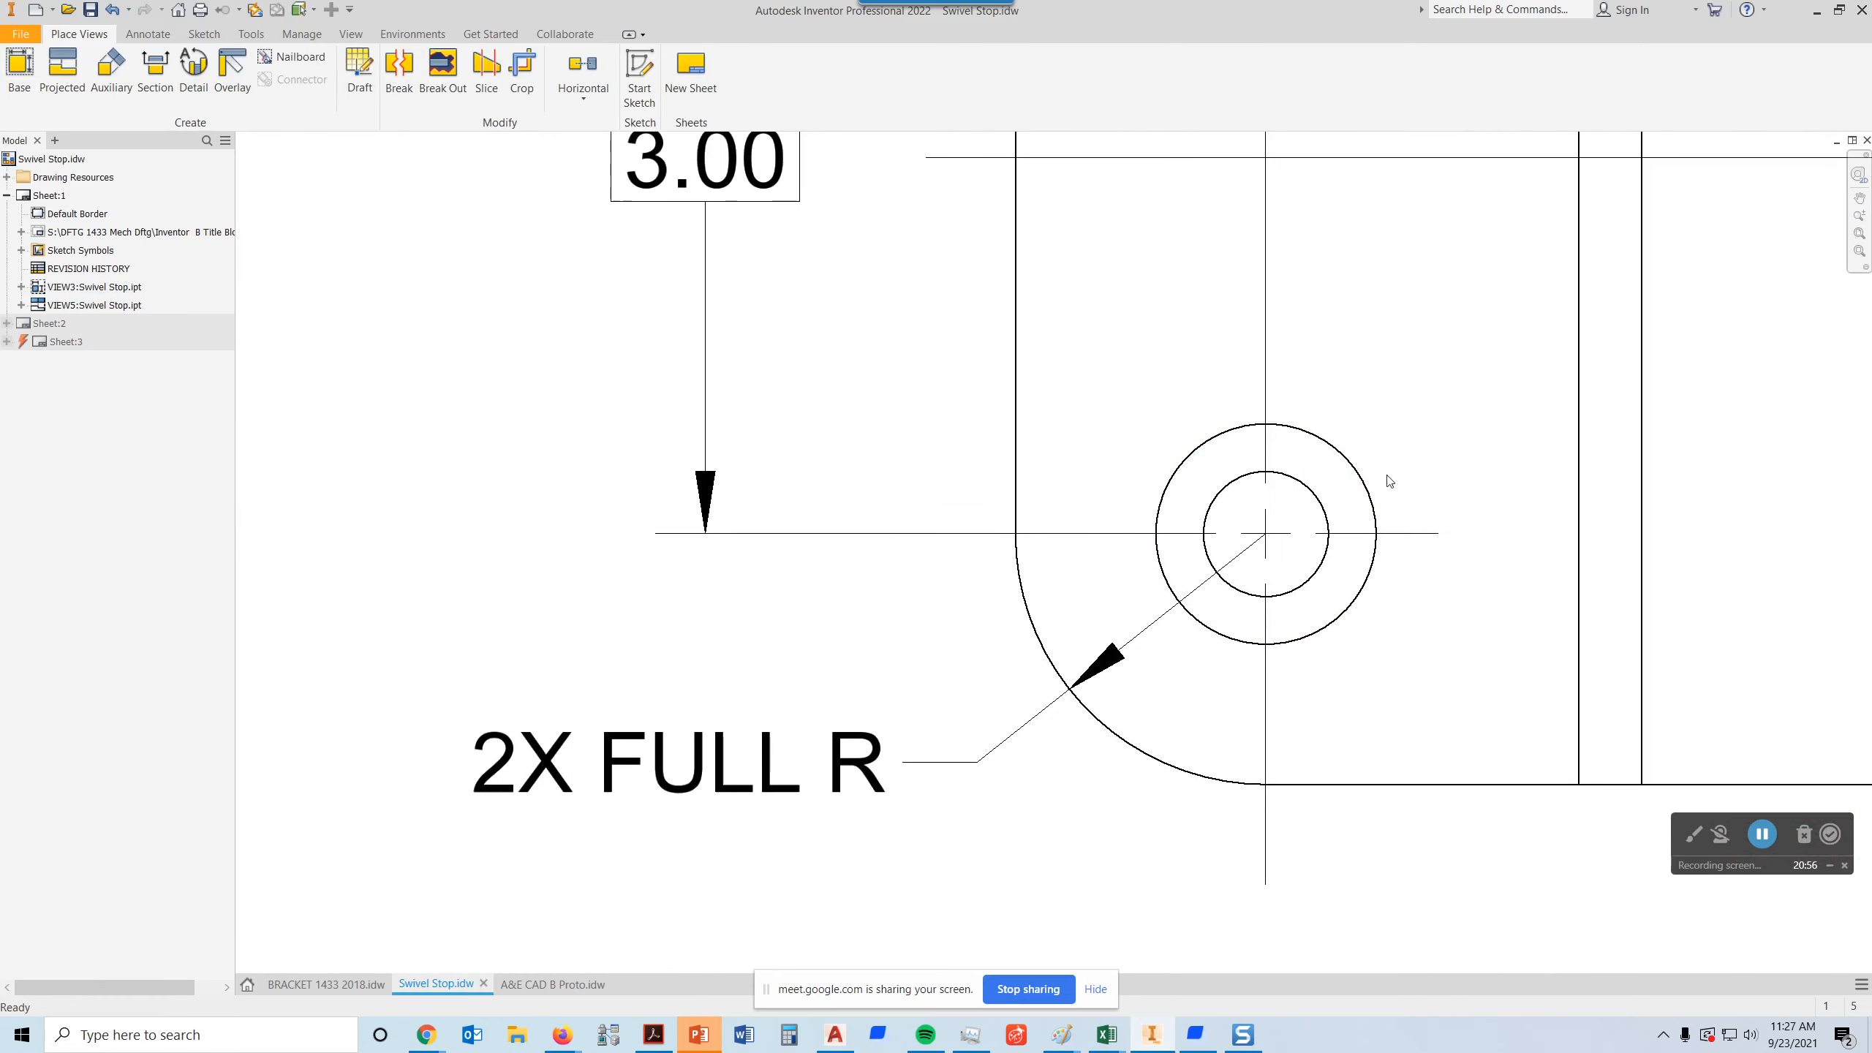
pyautogui.moveTo(1283, 563); pyautogui.dragTo(1252, 542, button='middle')
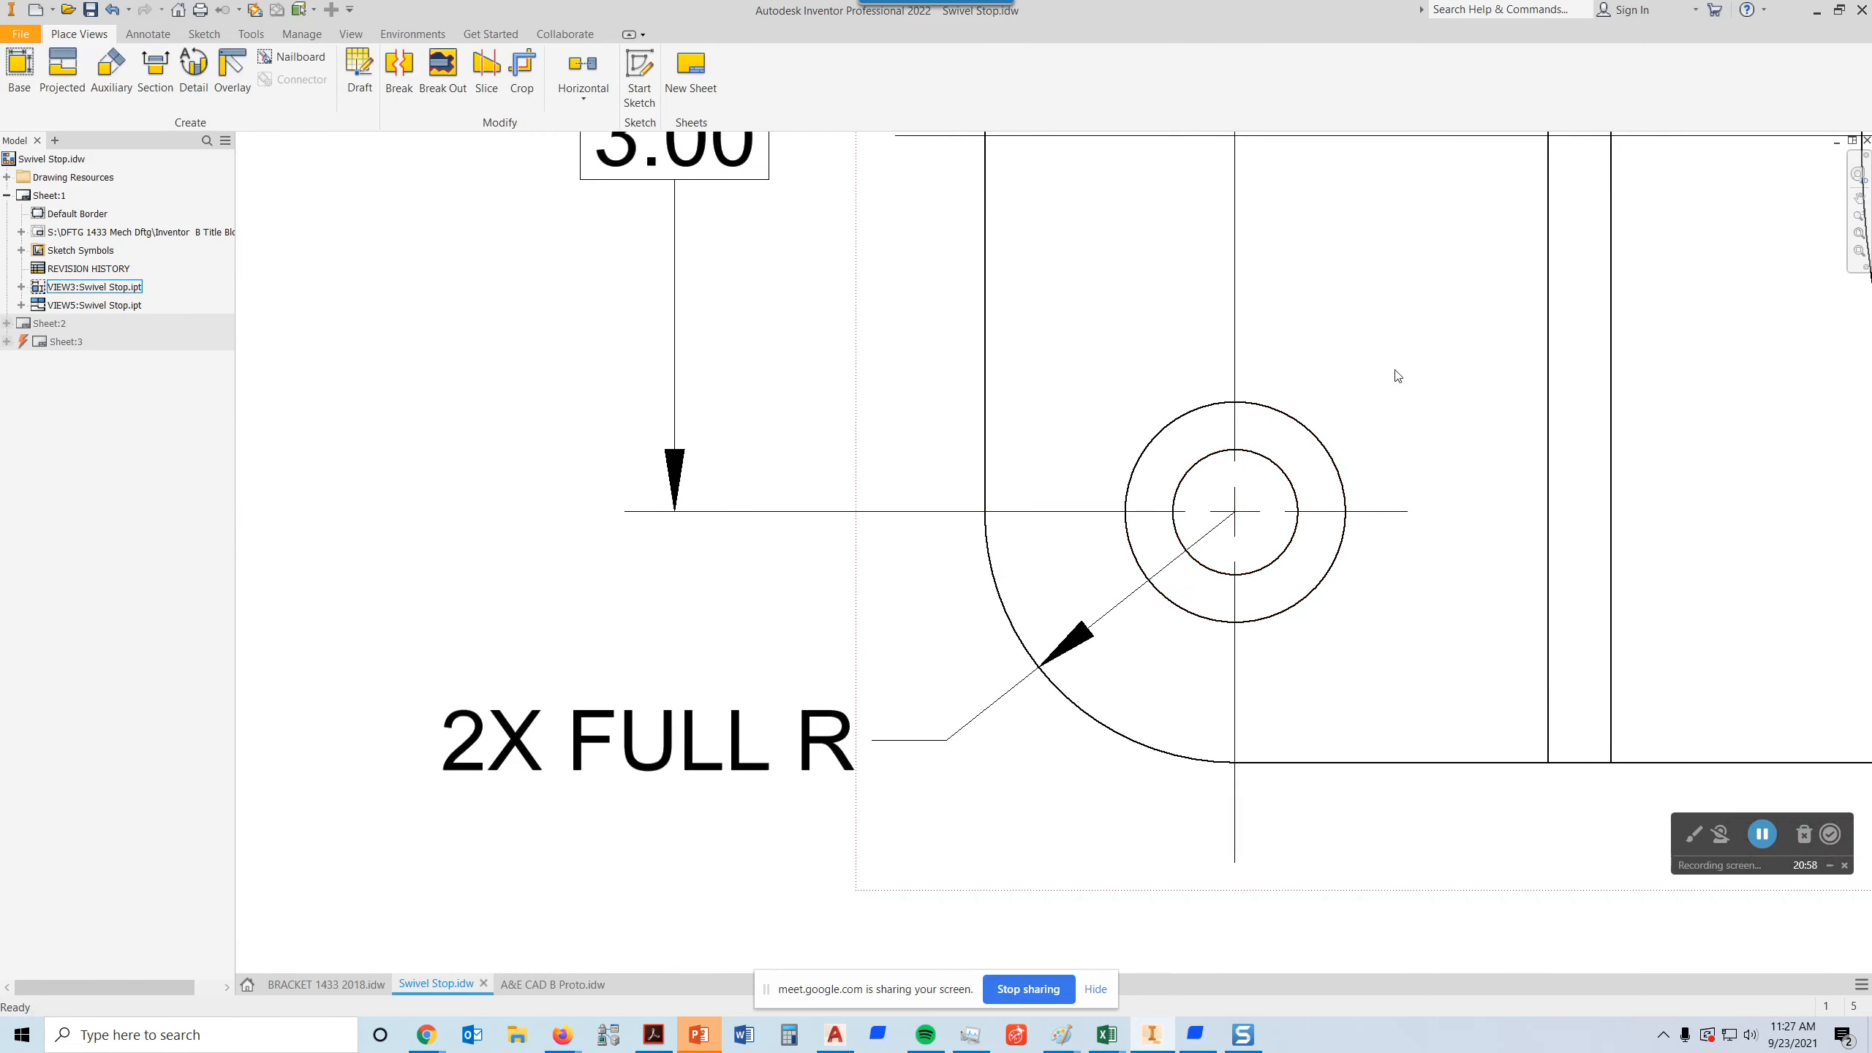
pyautogui.scroll(-4, 1324, 426)
pyautogui.scroll(3, 1132, 957)
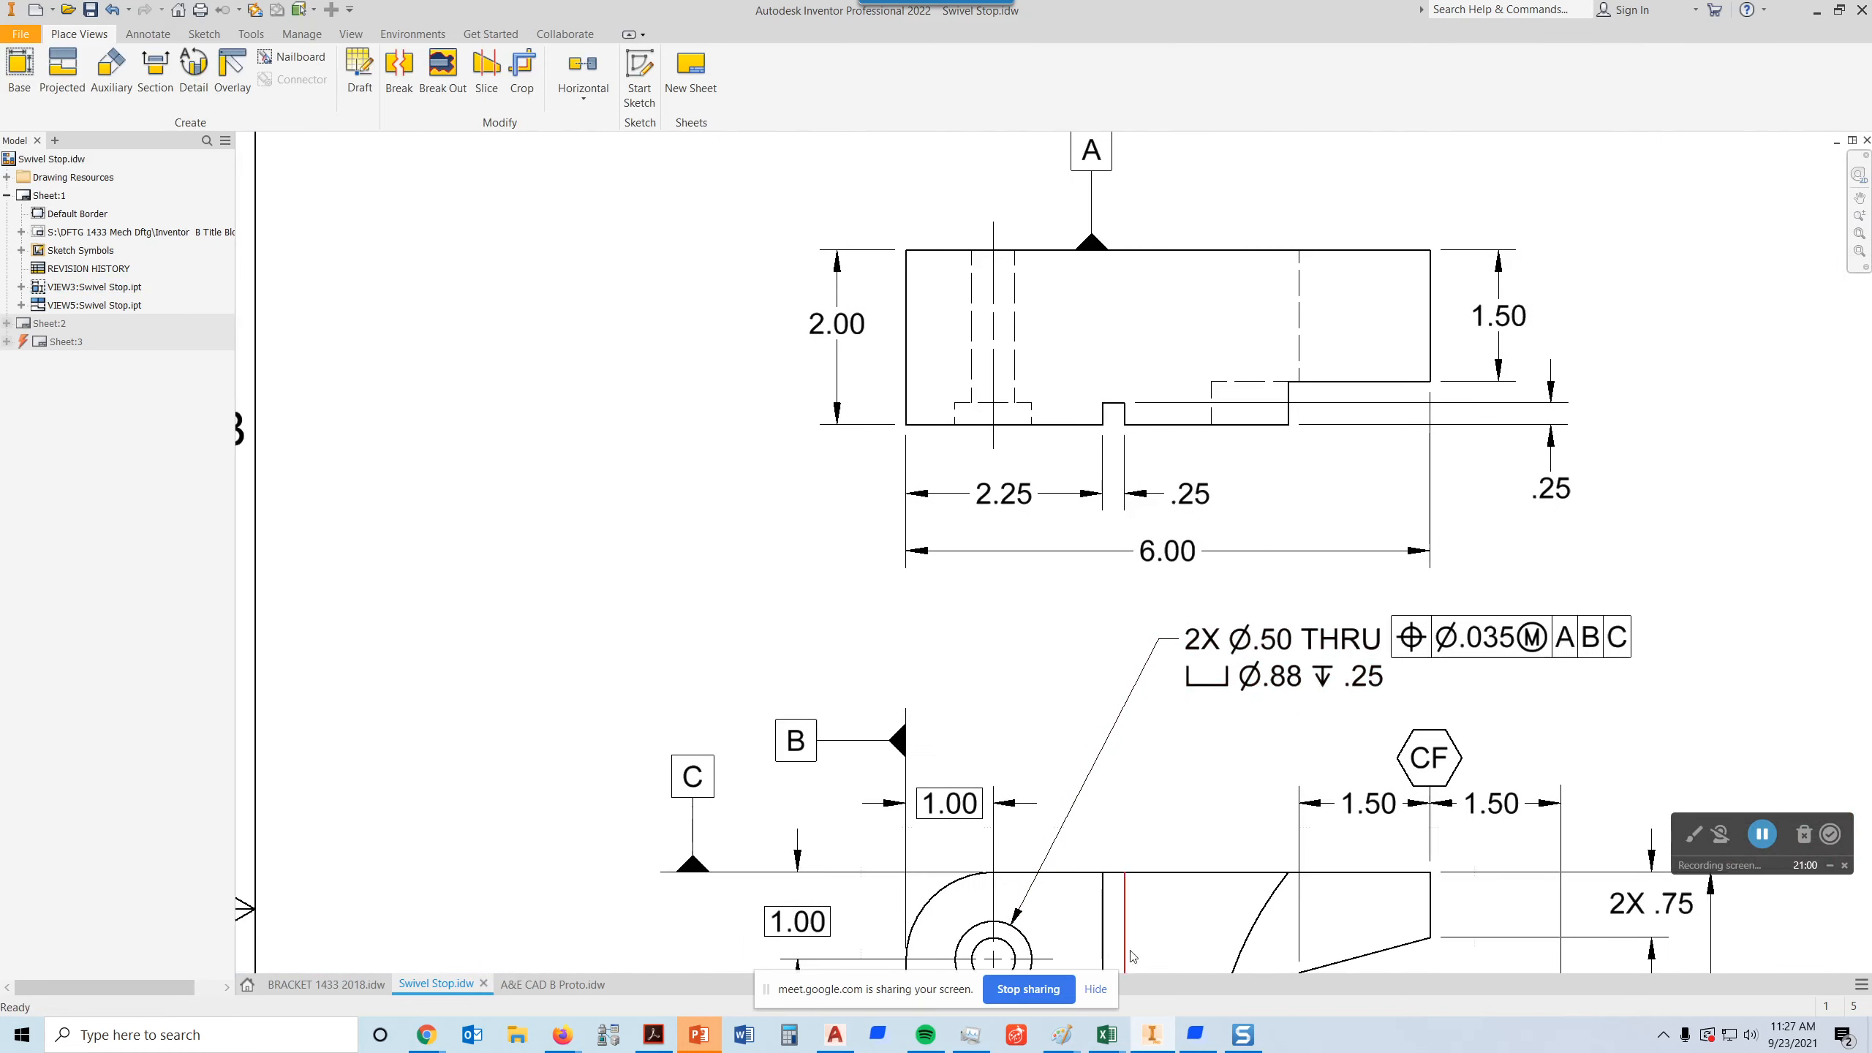
pyautogui.rightClick(994, 337)
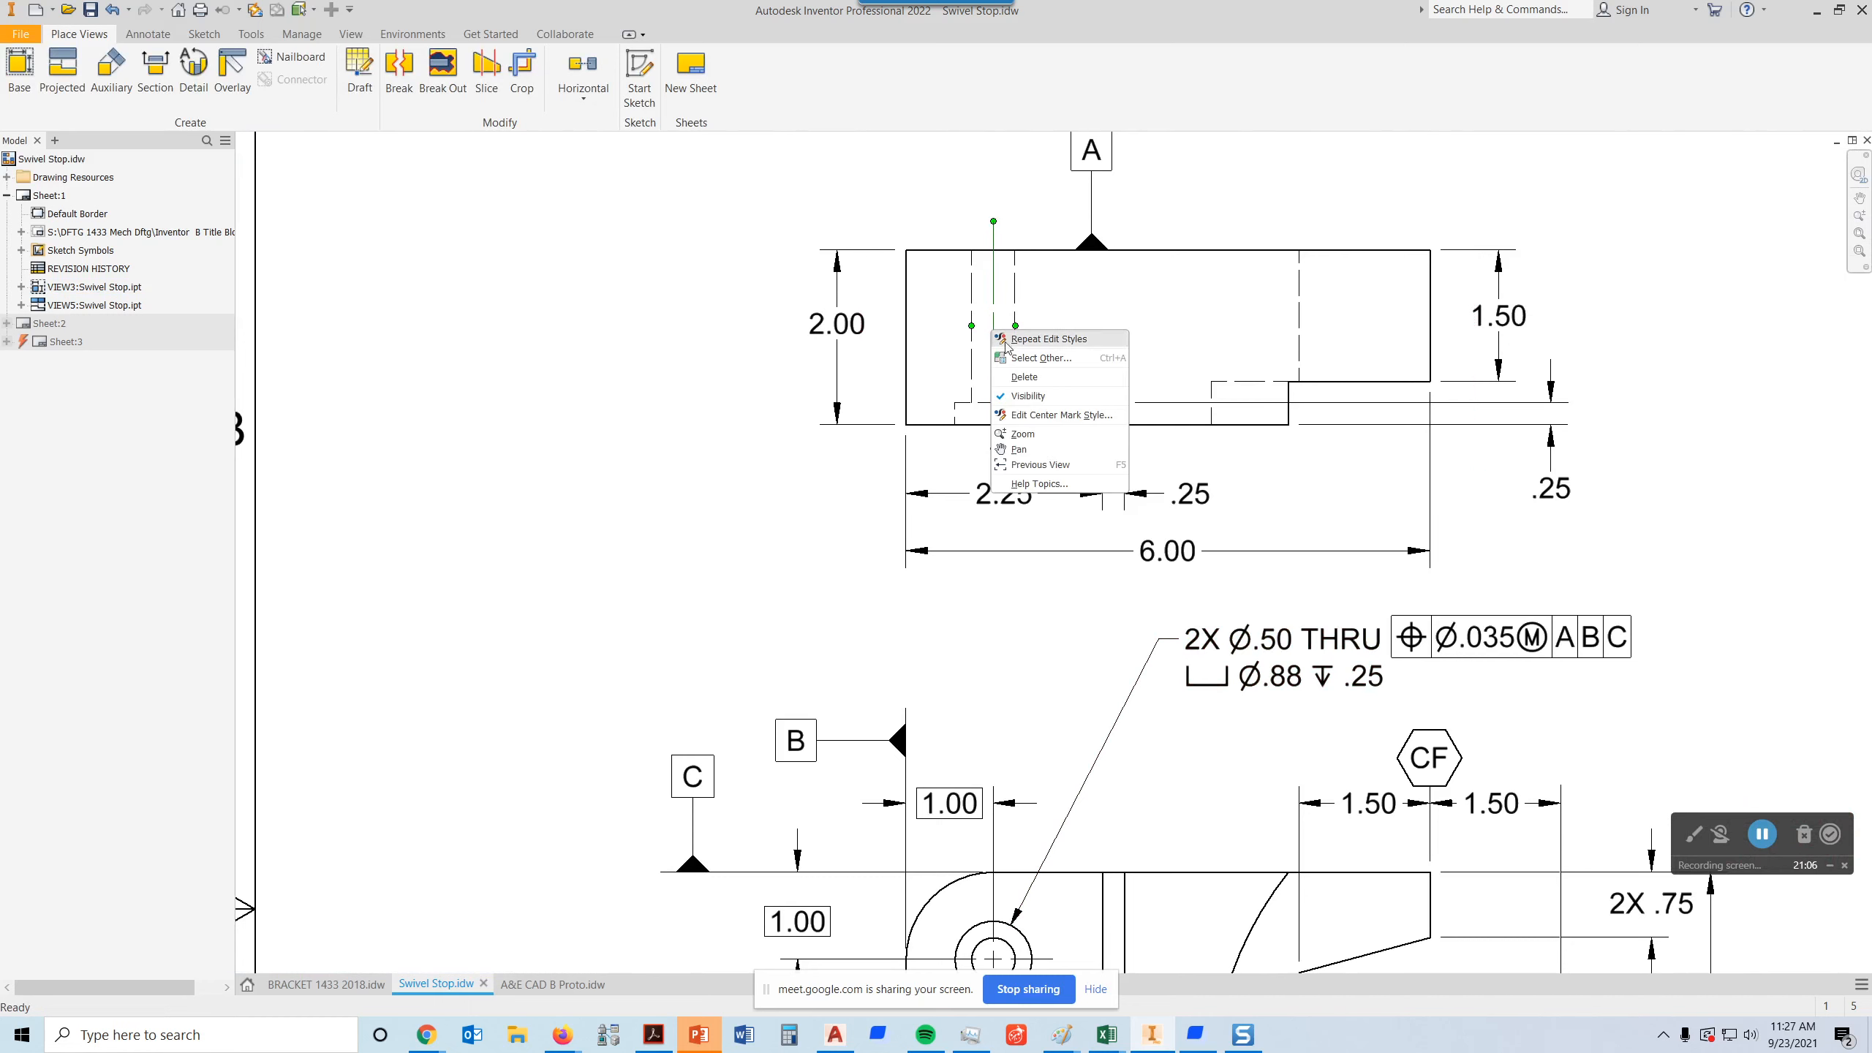
pyautogui.click(1046, 417)
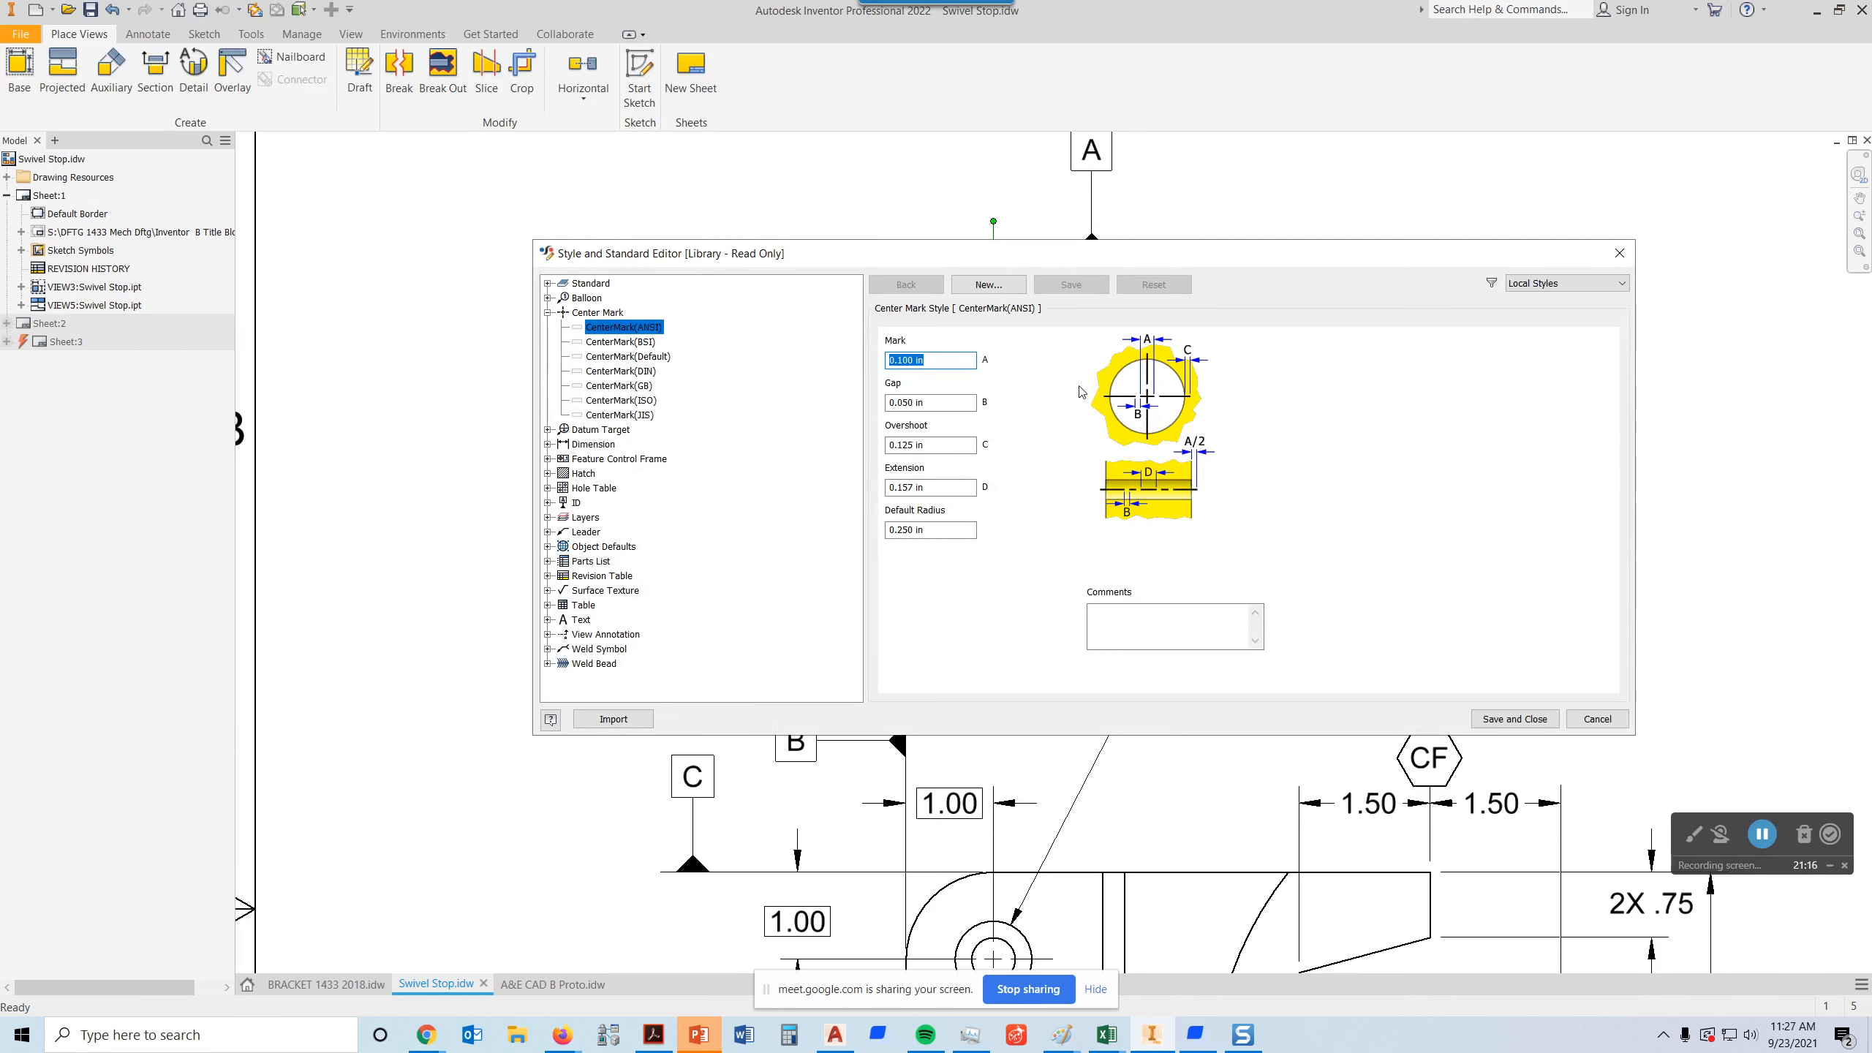
pyautogui.click(963, 362)
pyautogui.click(958, 402)
pyautogui.click(1624, 265)
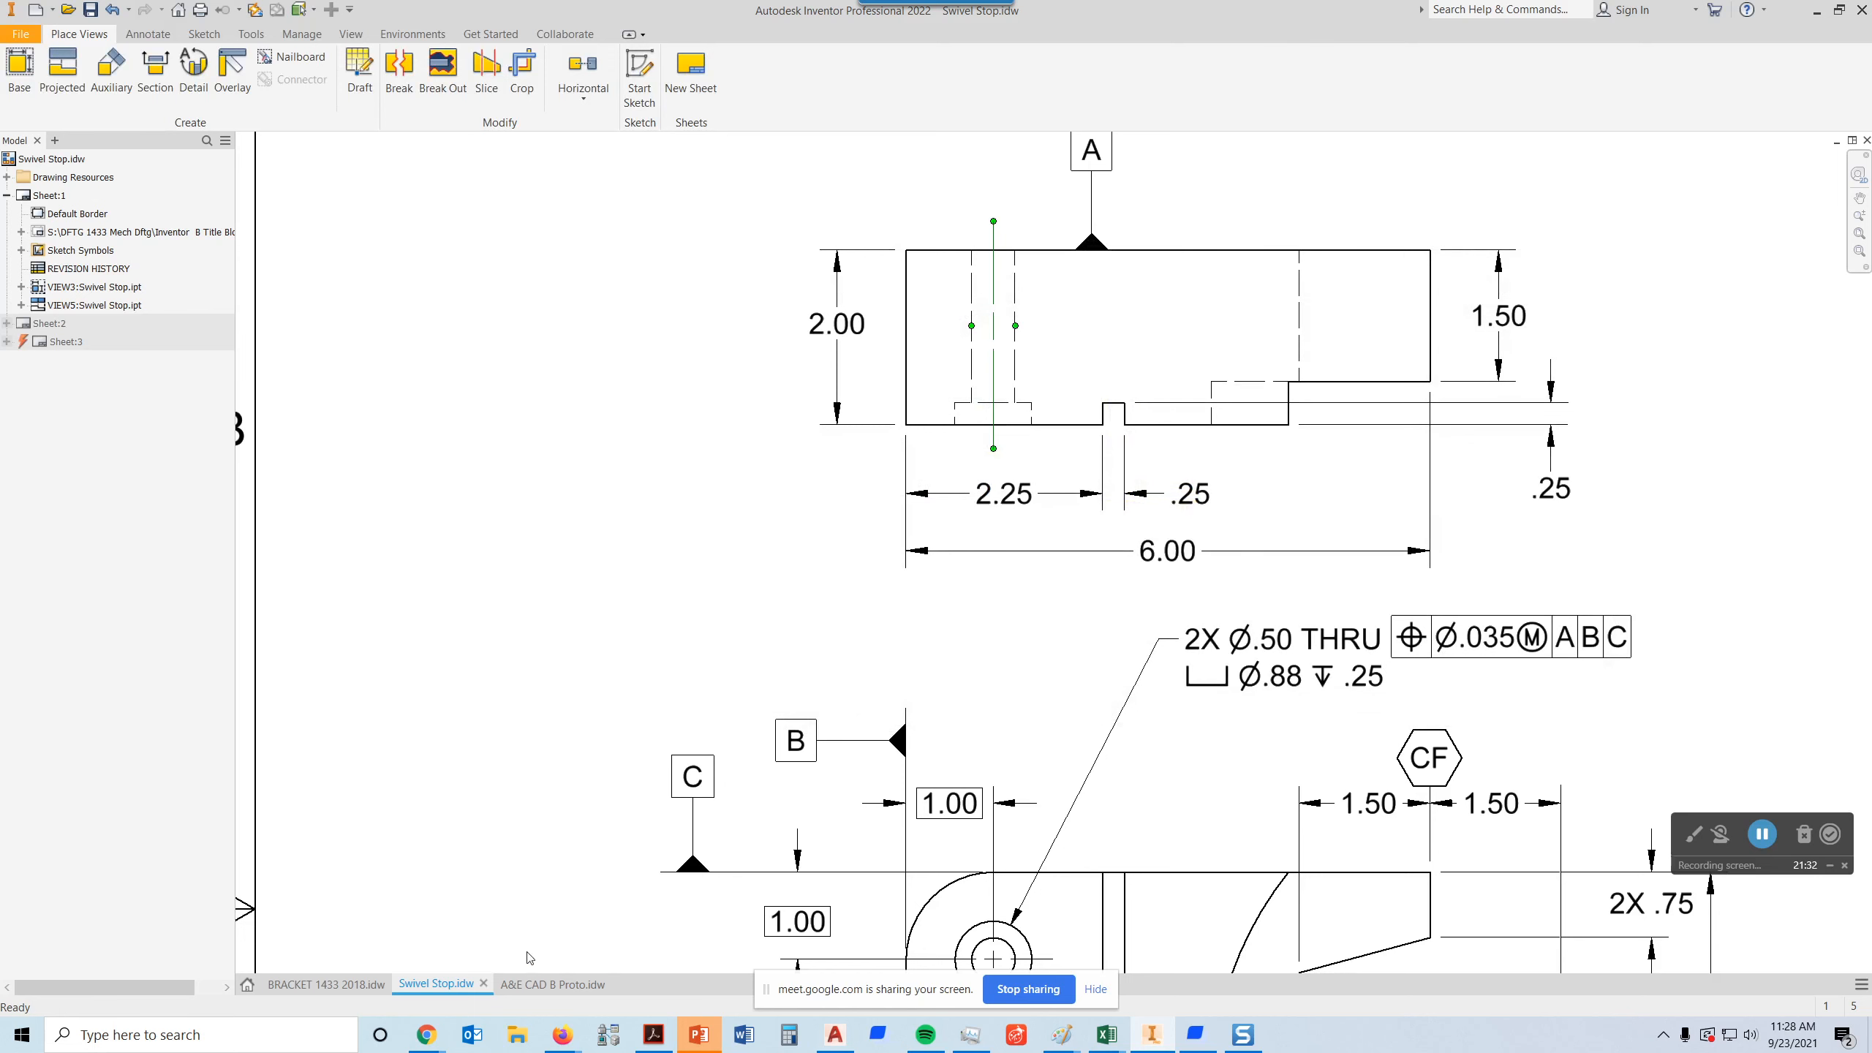
# - Switch to the A&E CAD B Proto.idw drawing and examine the units and general settings of its FeatureControlFrame(ANSI) style
pyautogui.click(566, 985)
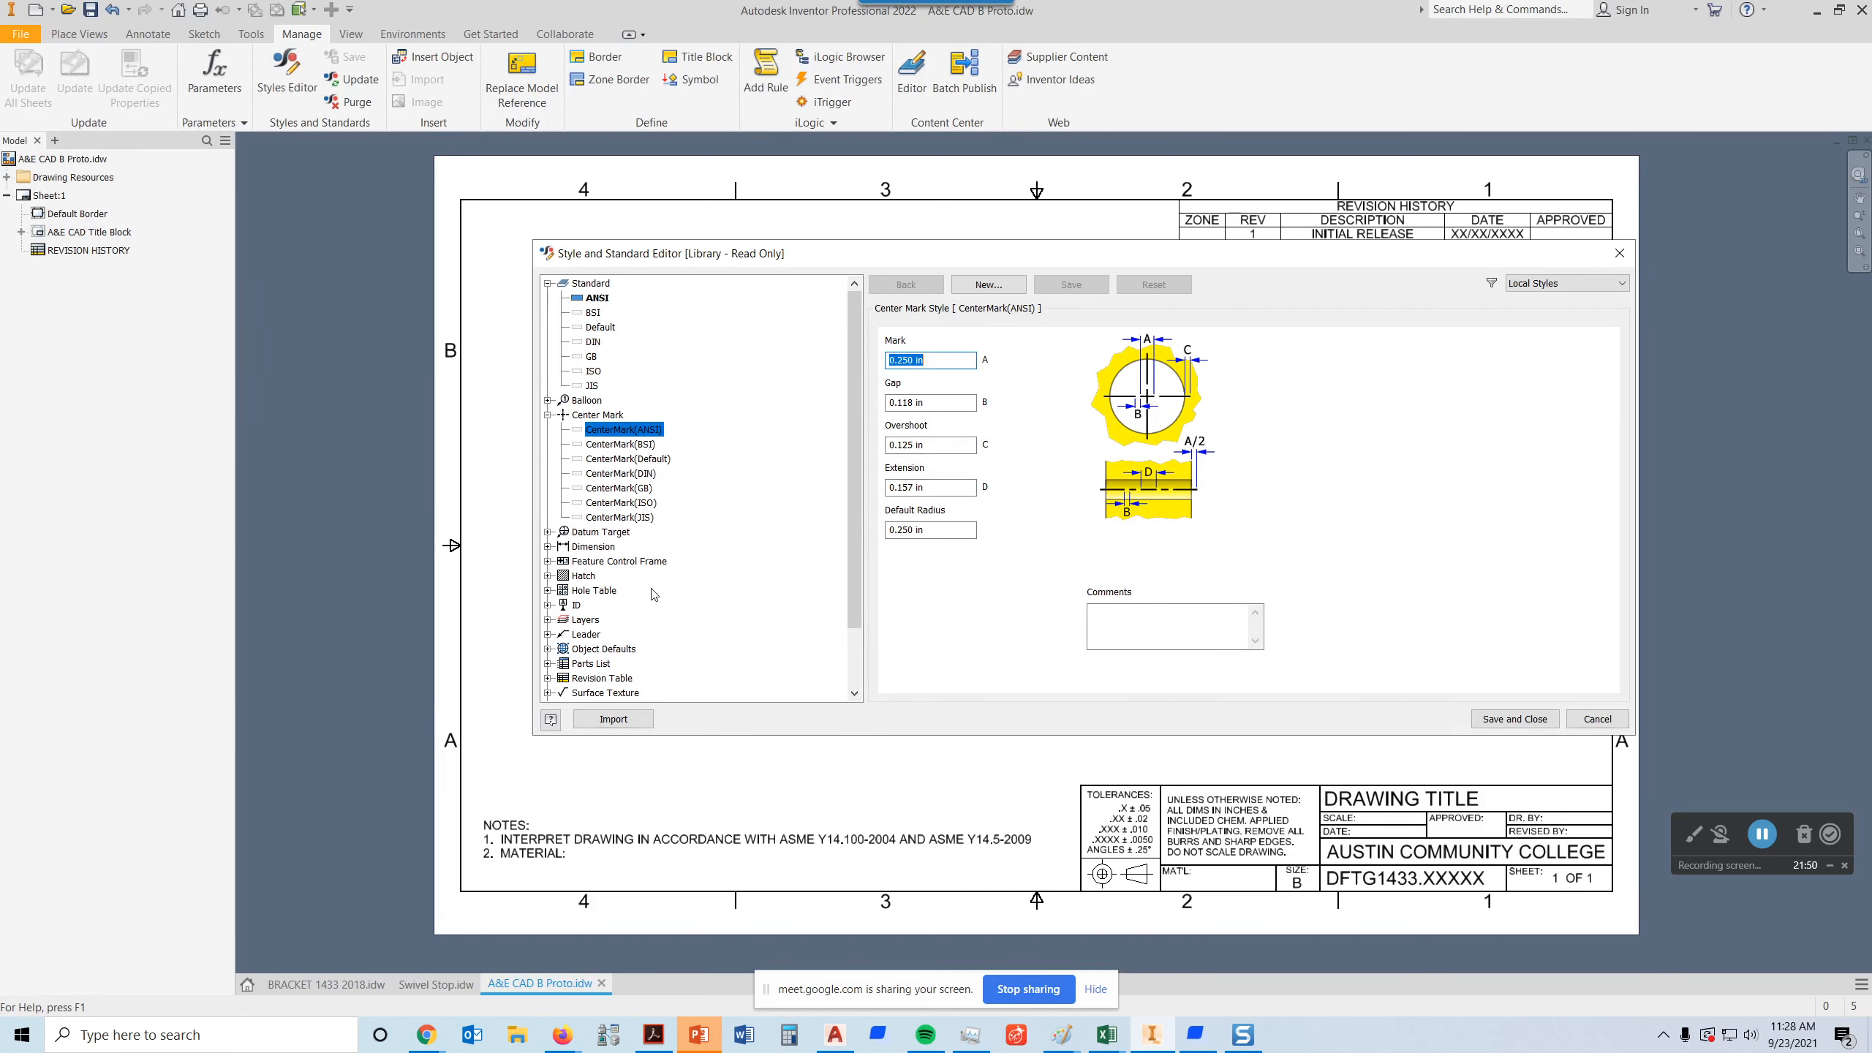
pyautogui.click(549, 562)
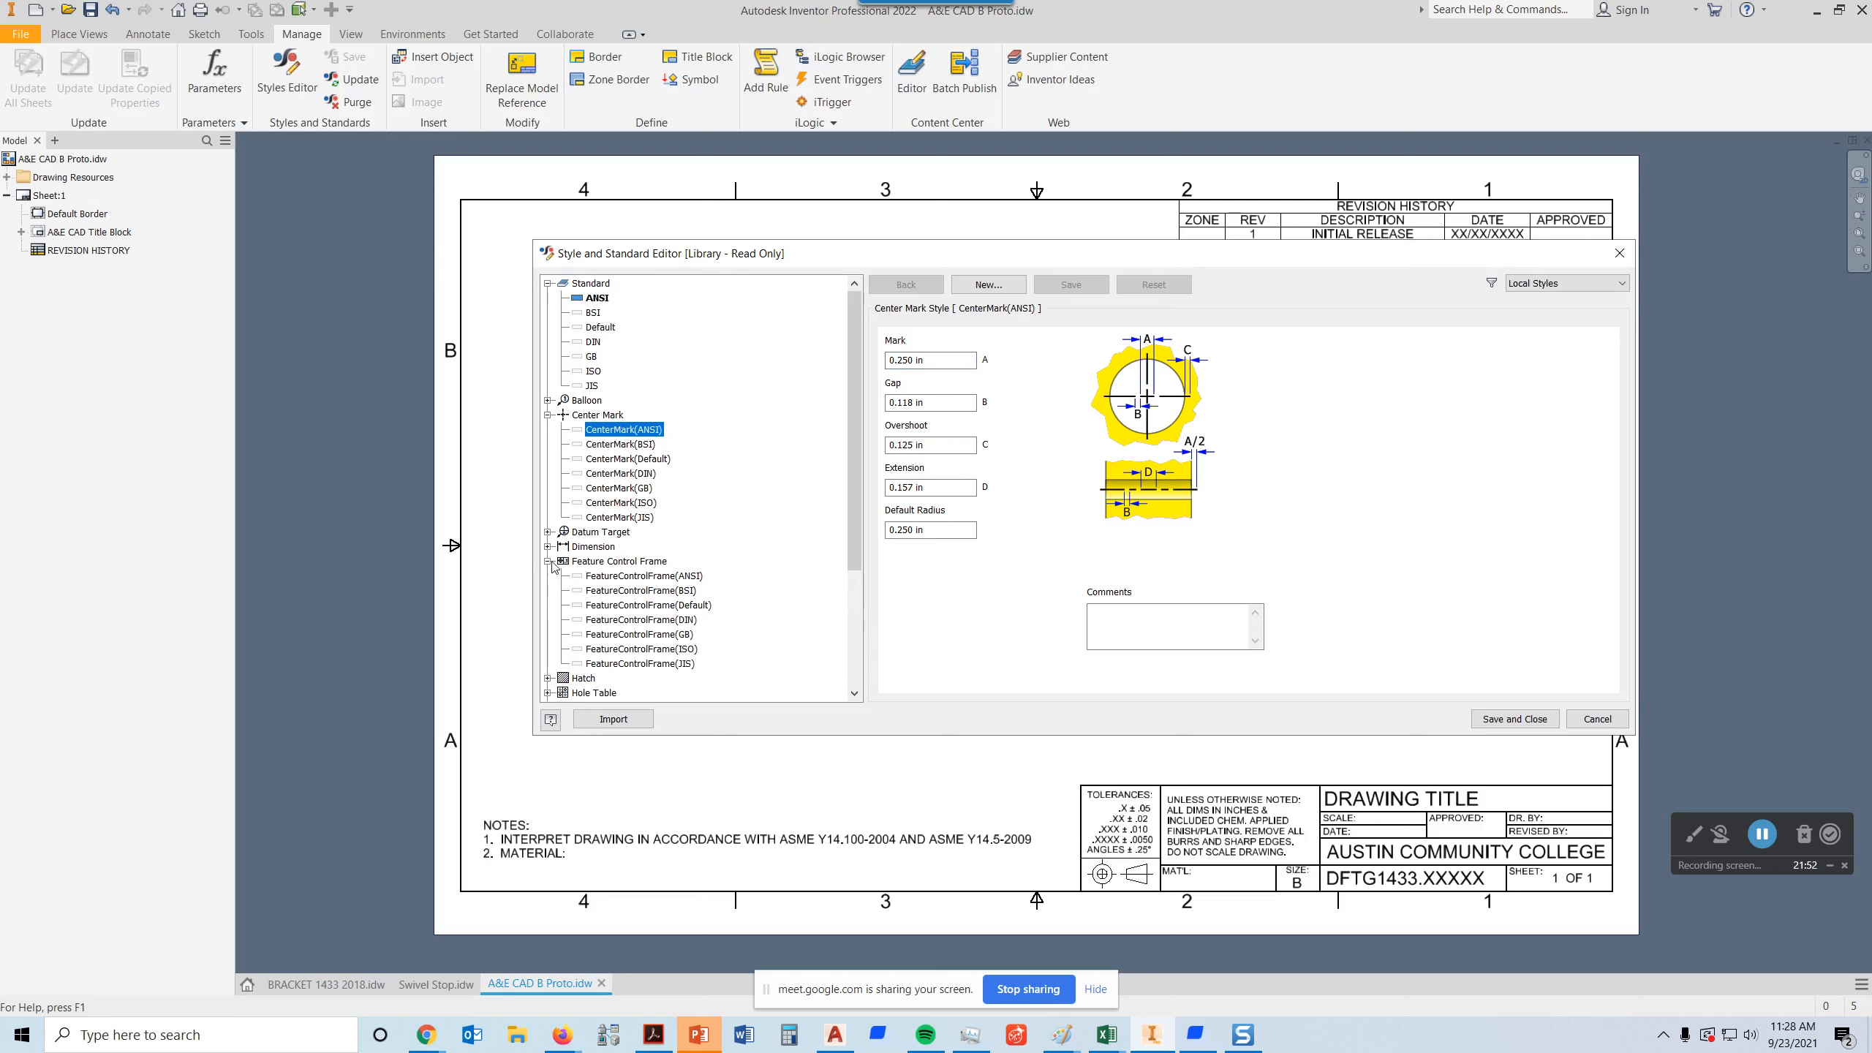
pyautogui.click(651, 577)
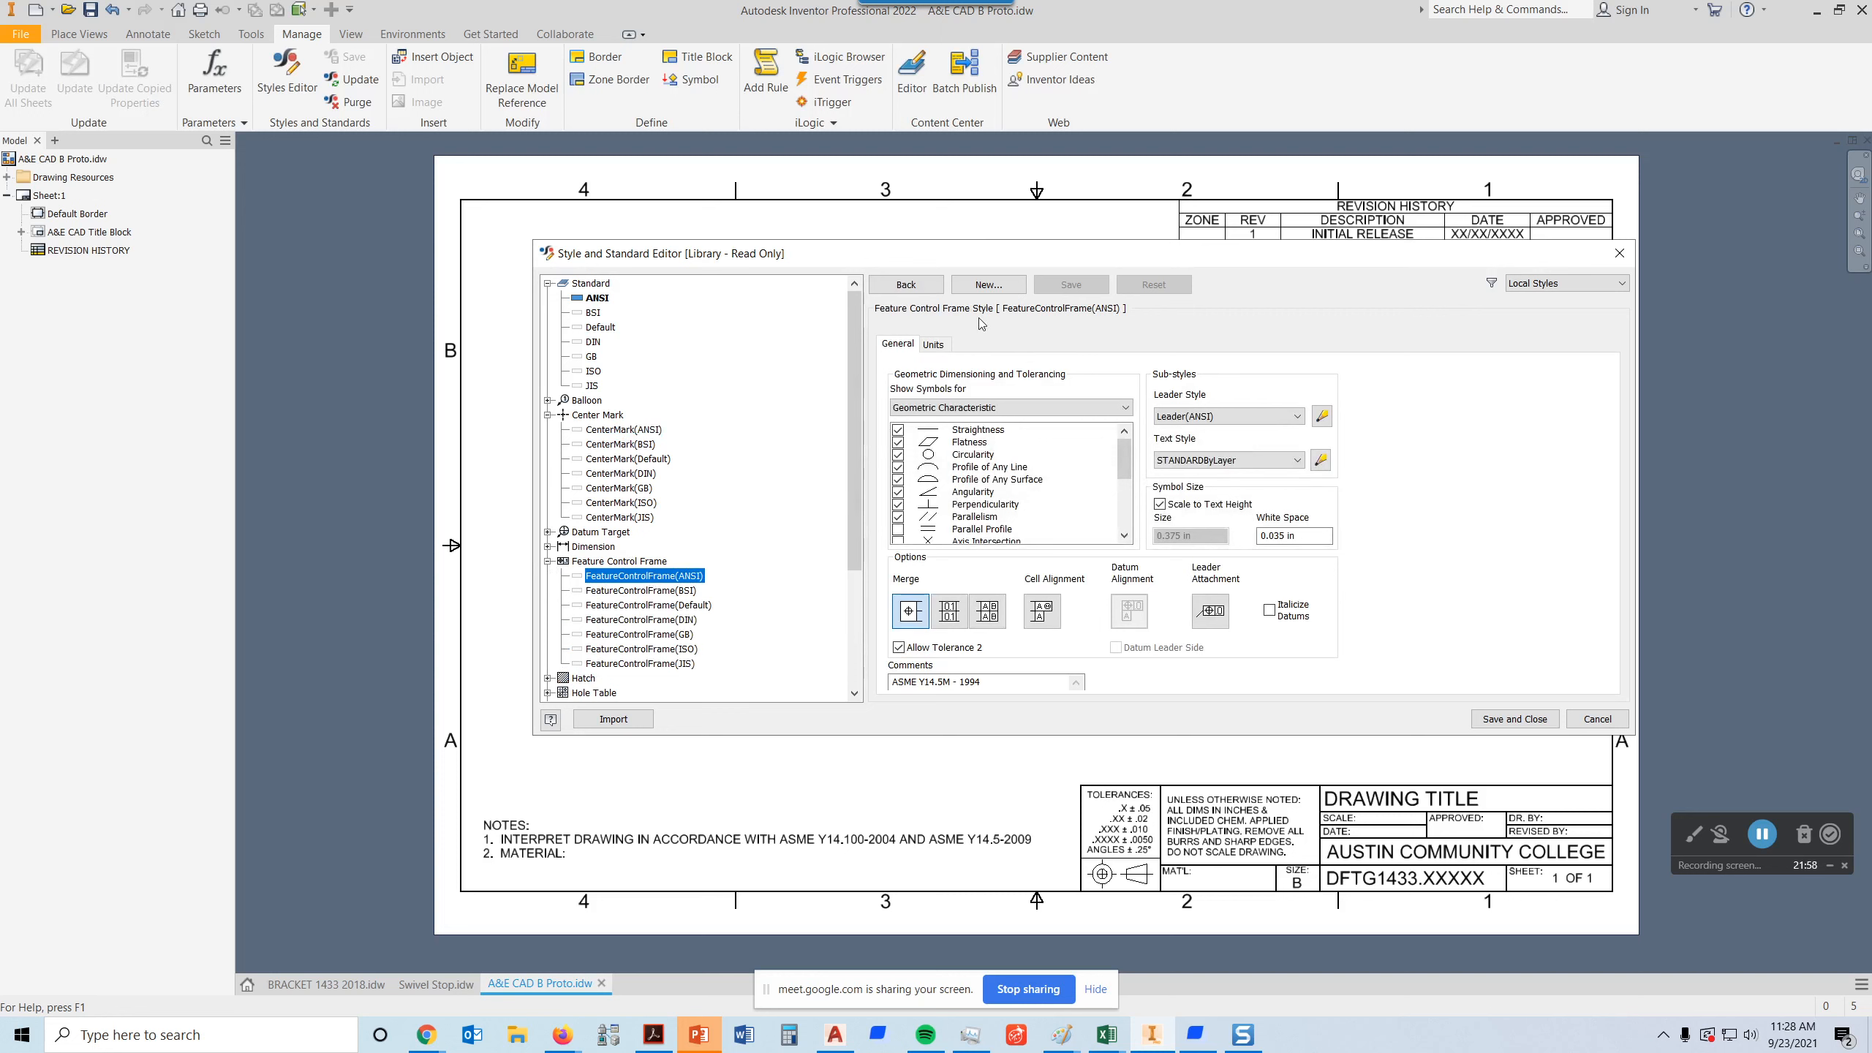
pyautogui.click(941, 345)
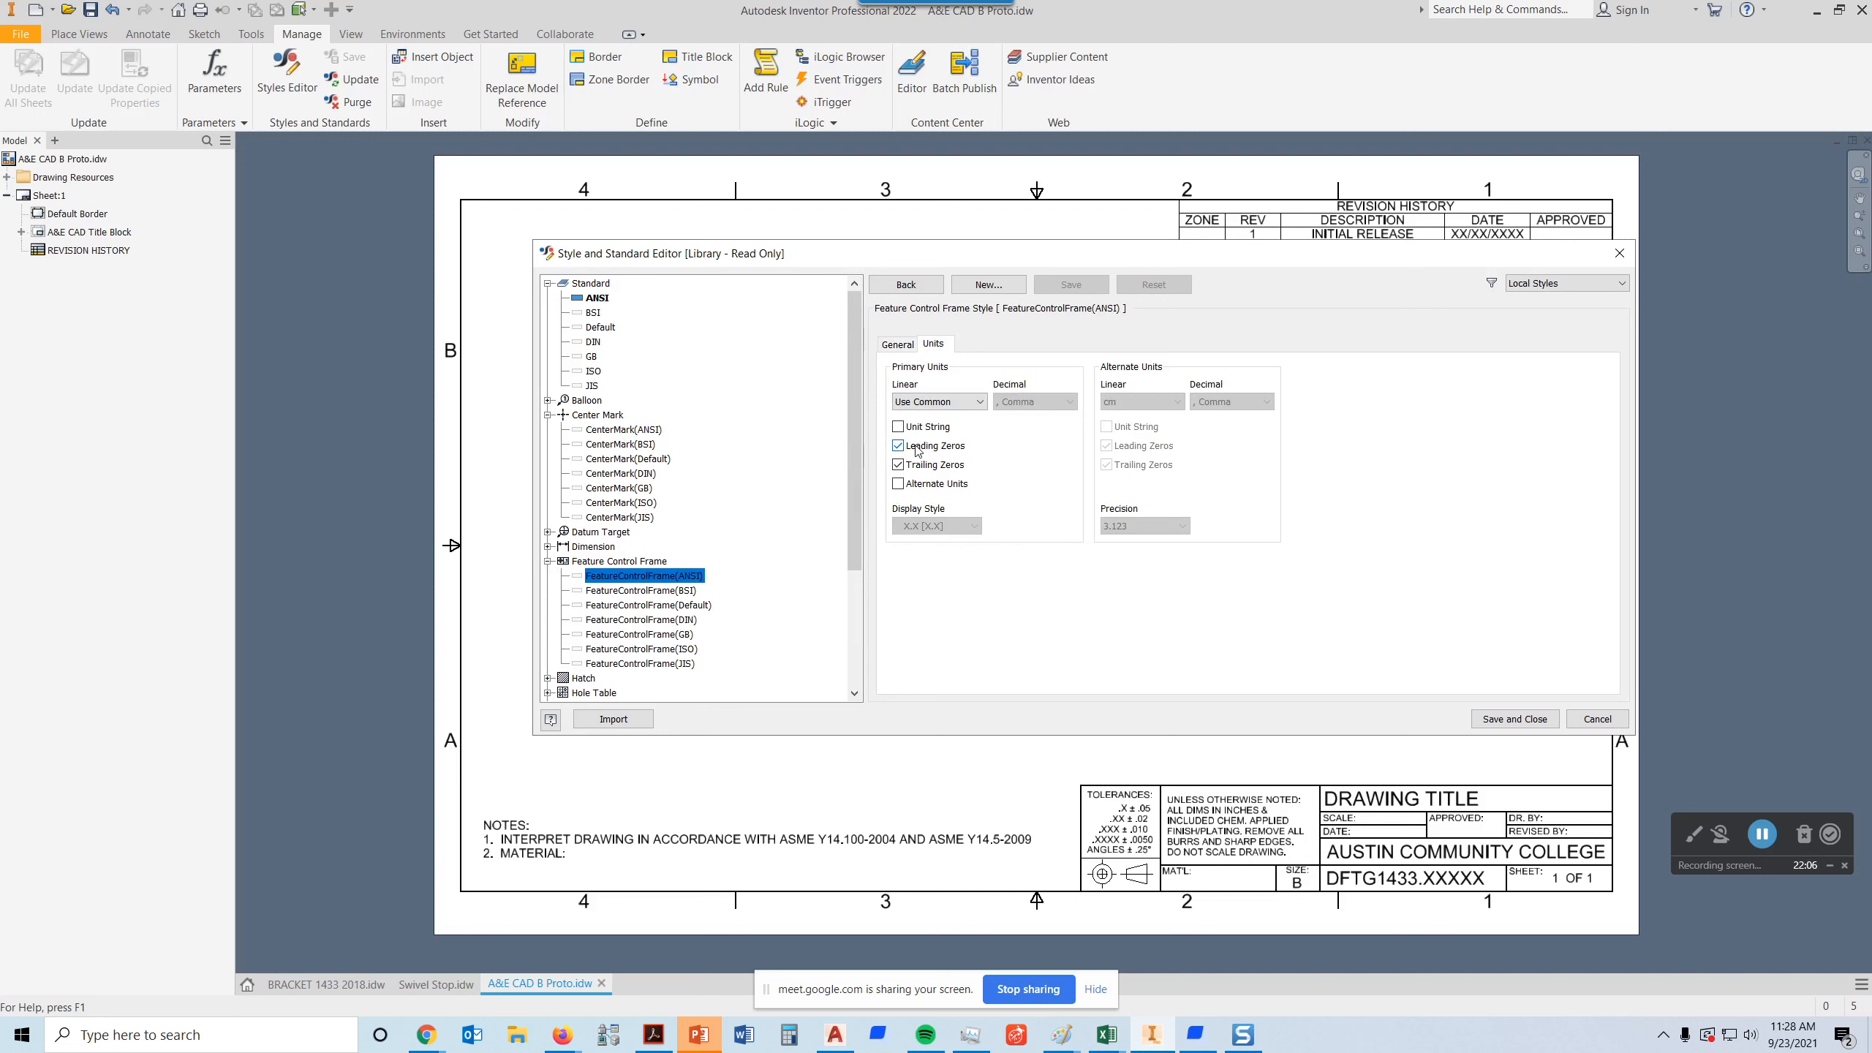
pyautogui.click(898, 346)
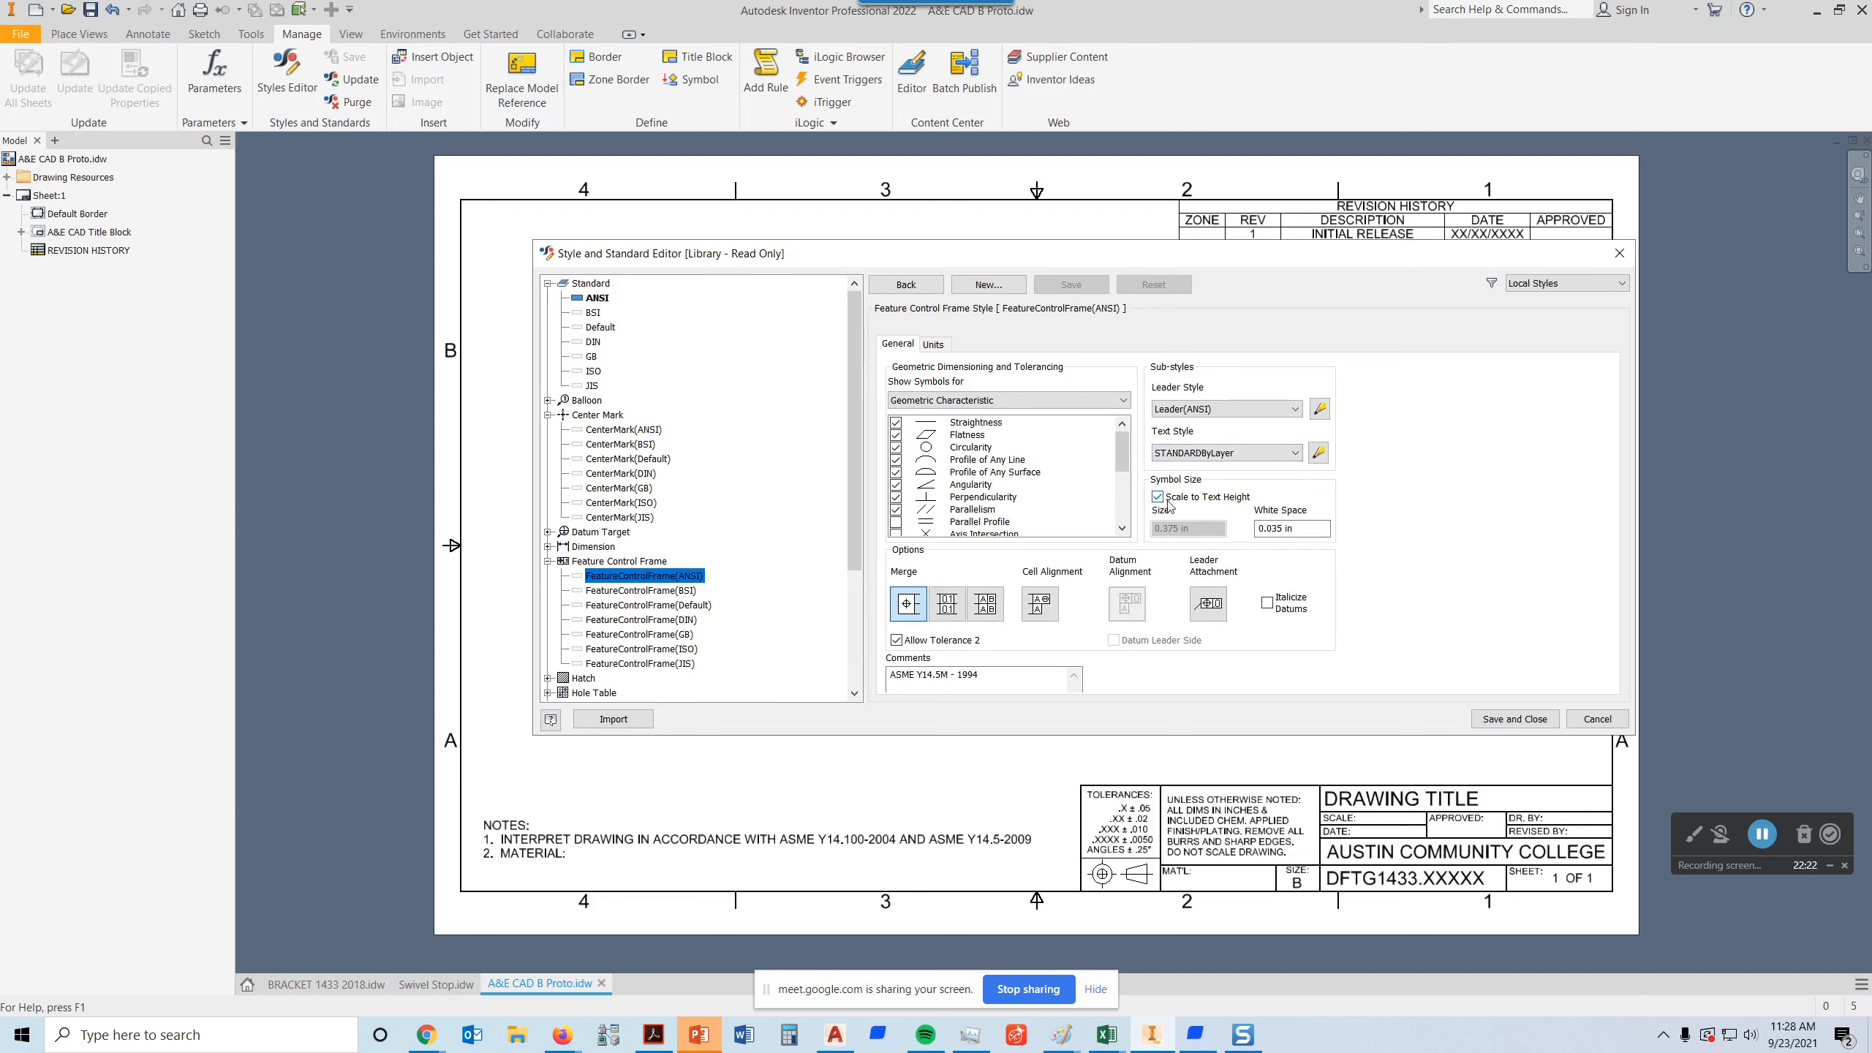
# - Open the feature control frame's STANDARDByLayer text style for editing and check its text height
pyautogui.click(1319, 452)
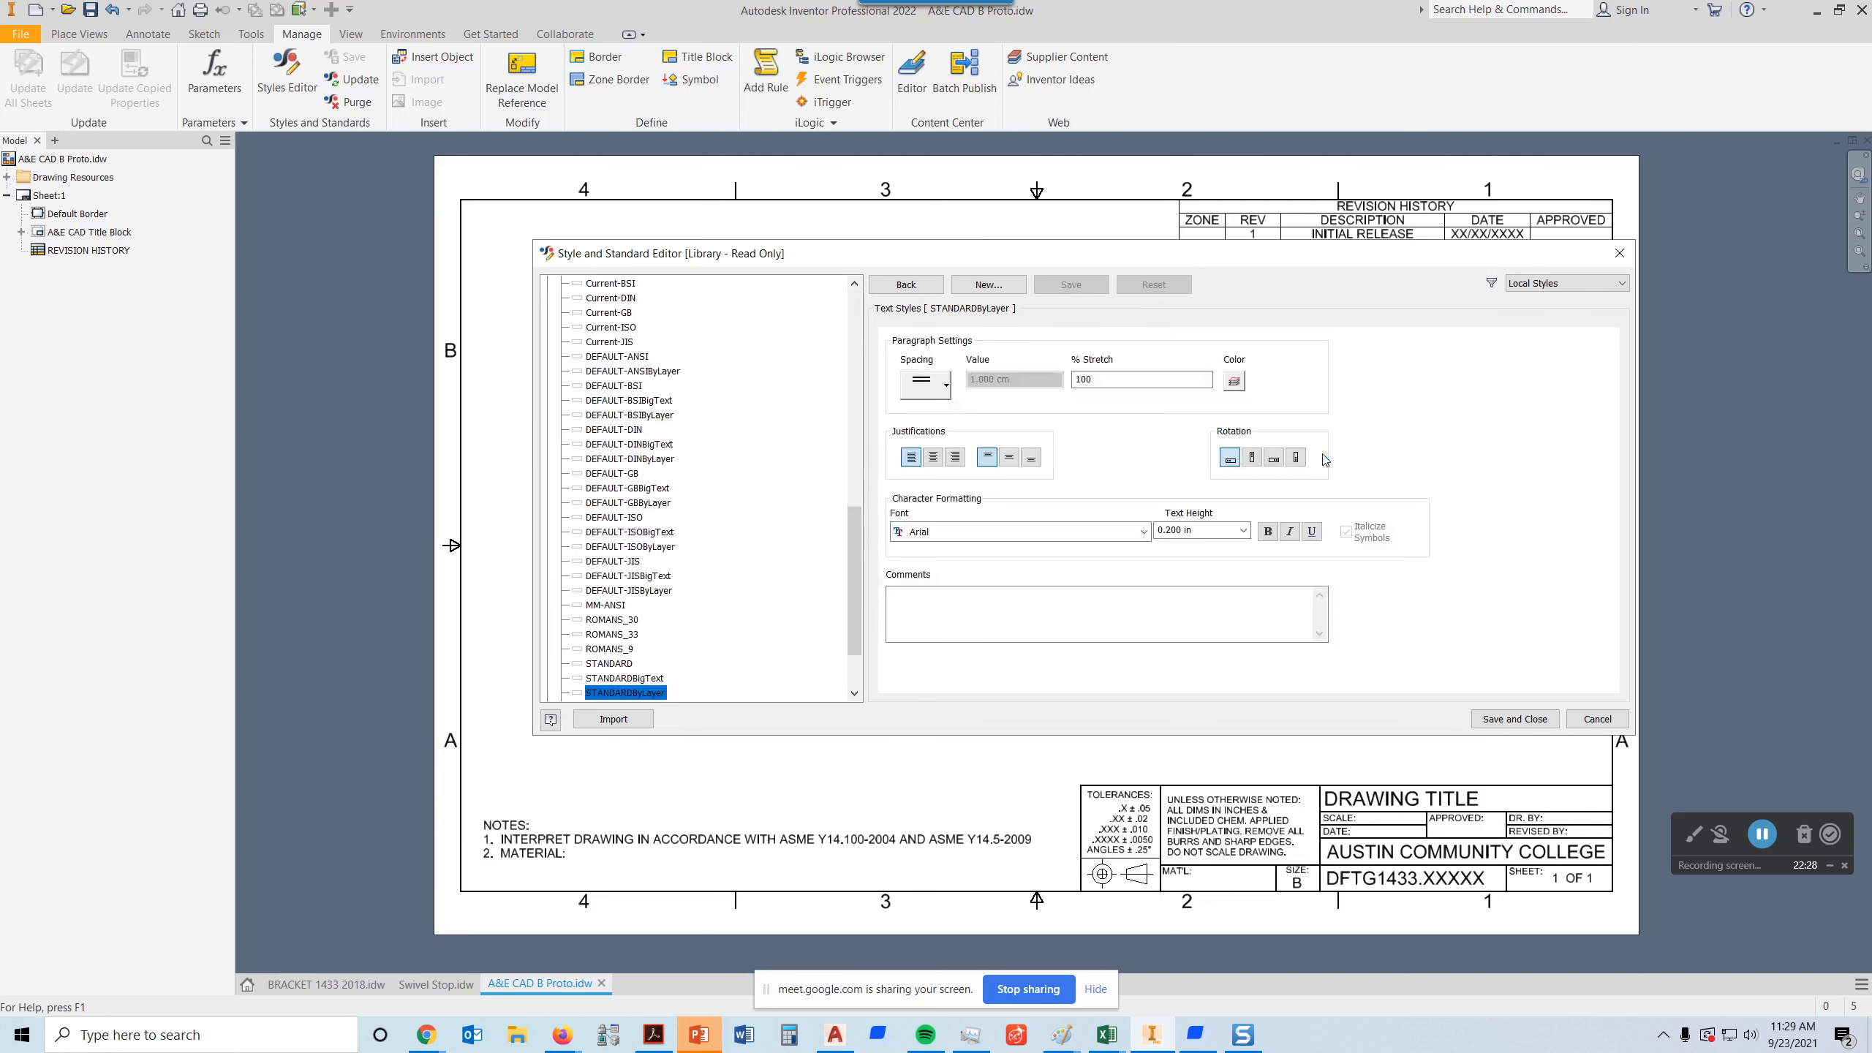
pyautogui.click(1222, 528)
pyautogui.click(1200, 530)
# - Examine the DatumId(ANSI) style and check the text height of its STANDARD text style
pyautogui.scroll(-2, 852, 597)
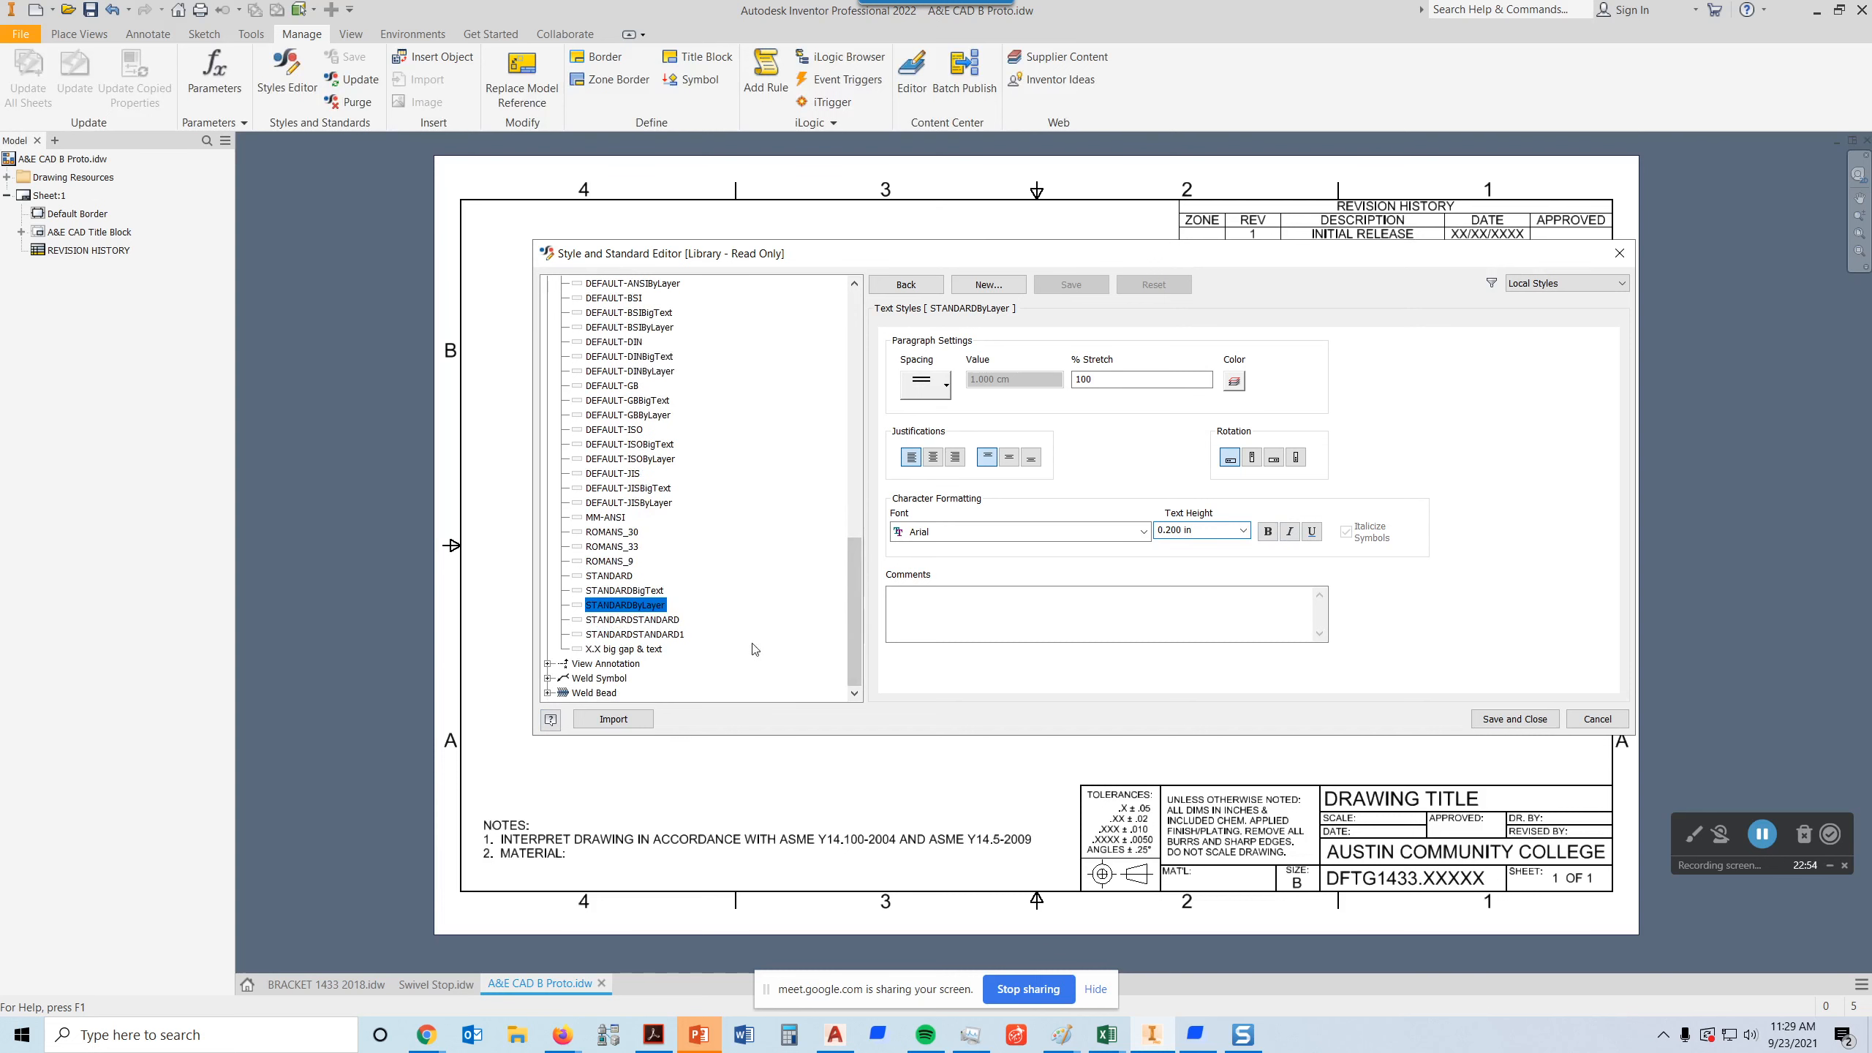
pyautogui.scroll(5, 662, 479)
pyautogui.scroll(1, 667, 451)
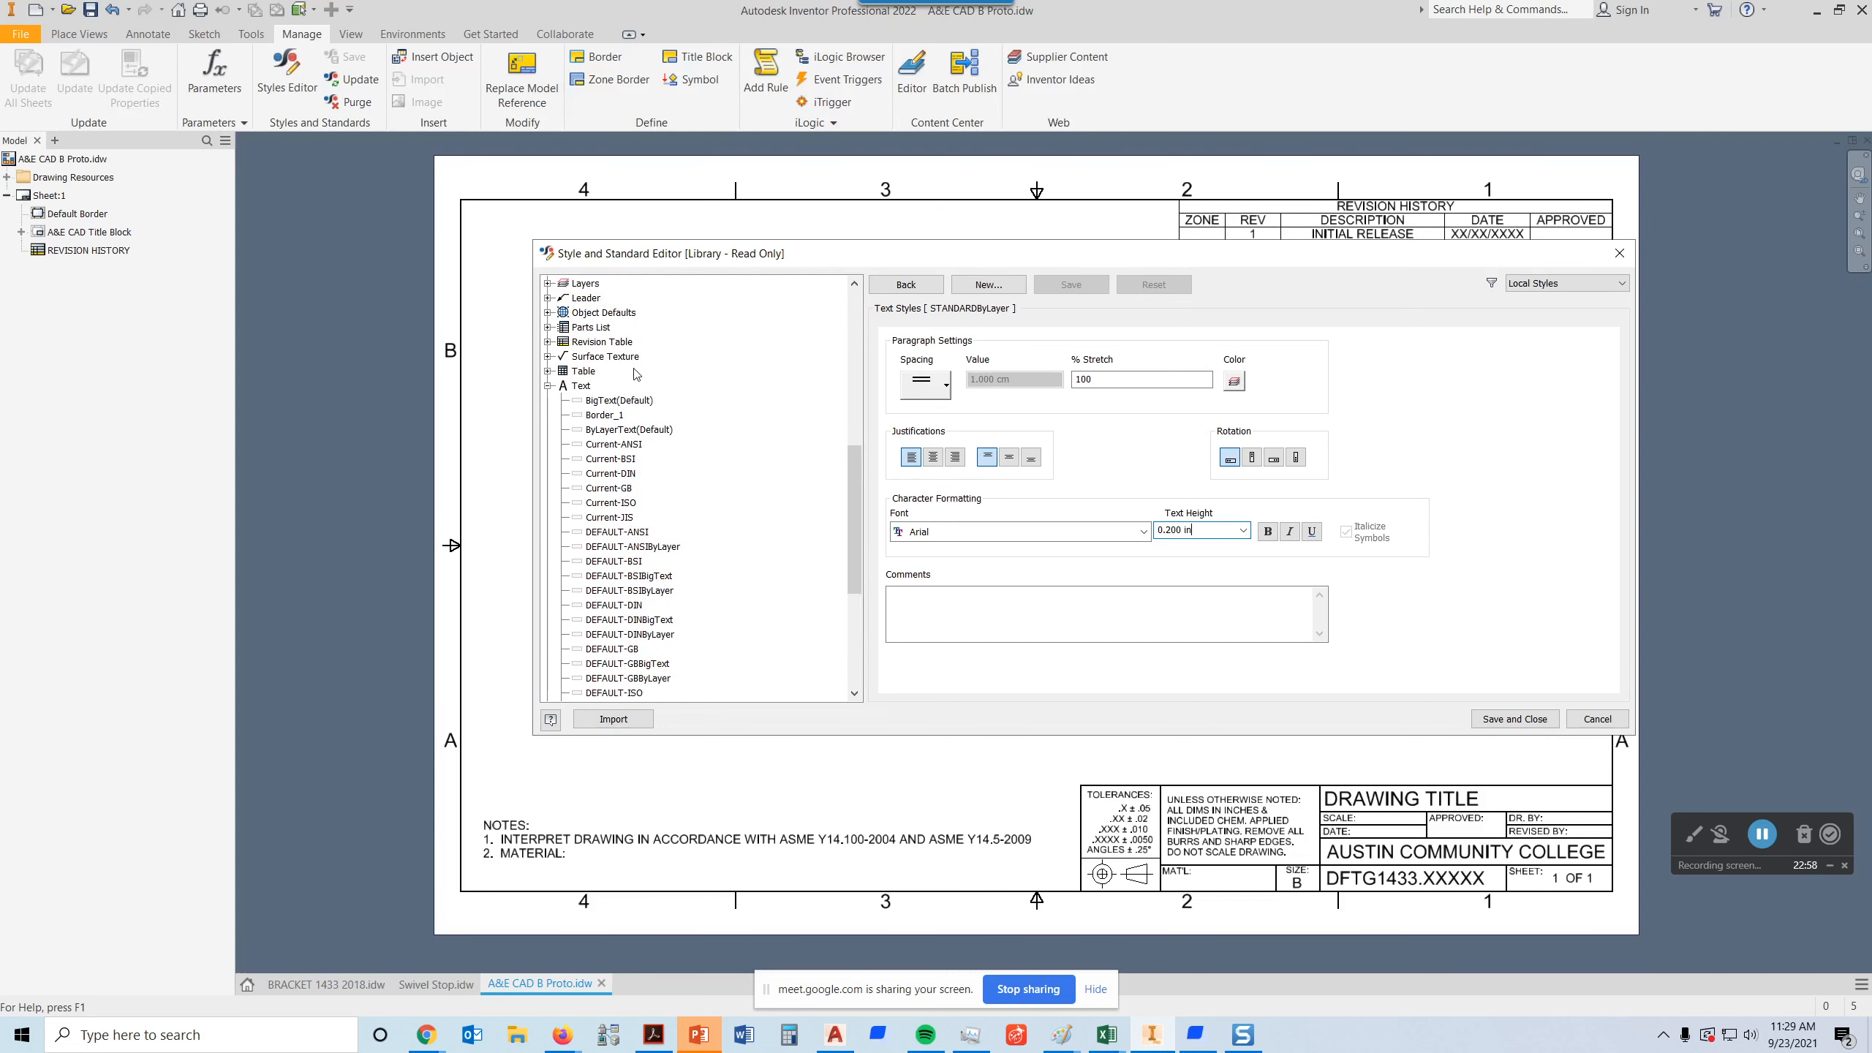
pyautogui.scroll(1, 641, 377)
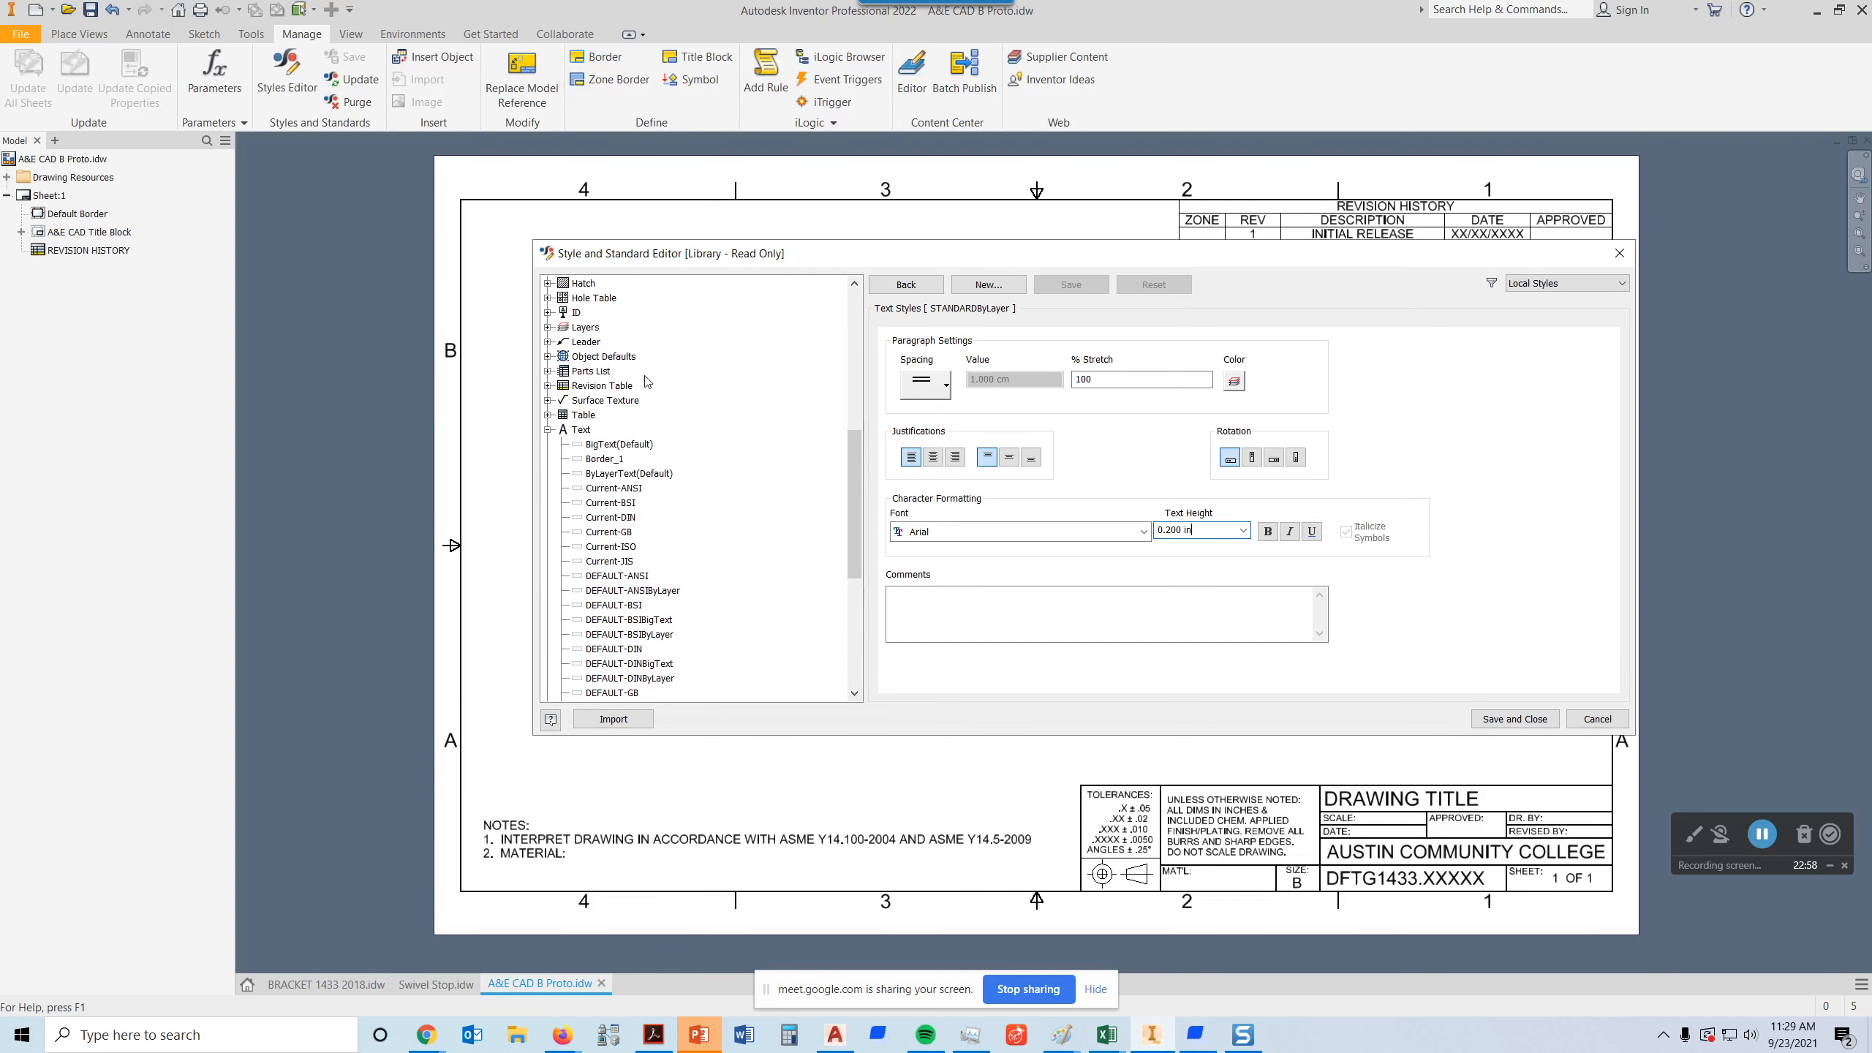
pyautogui.click(547, 313)
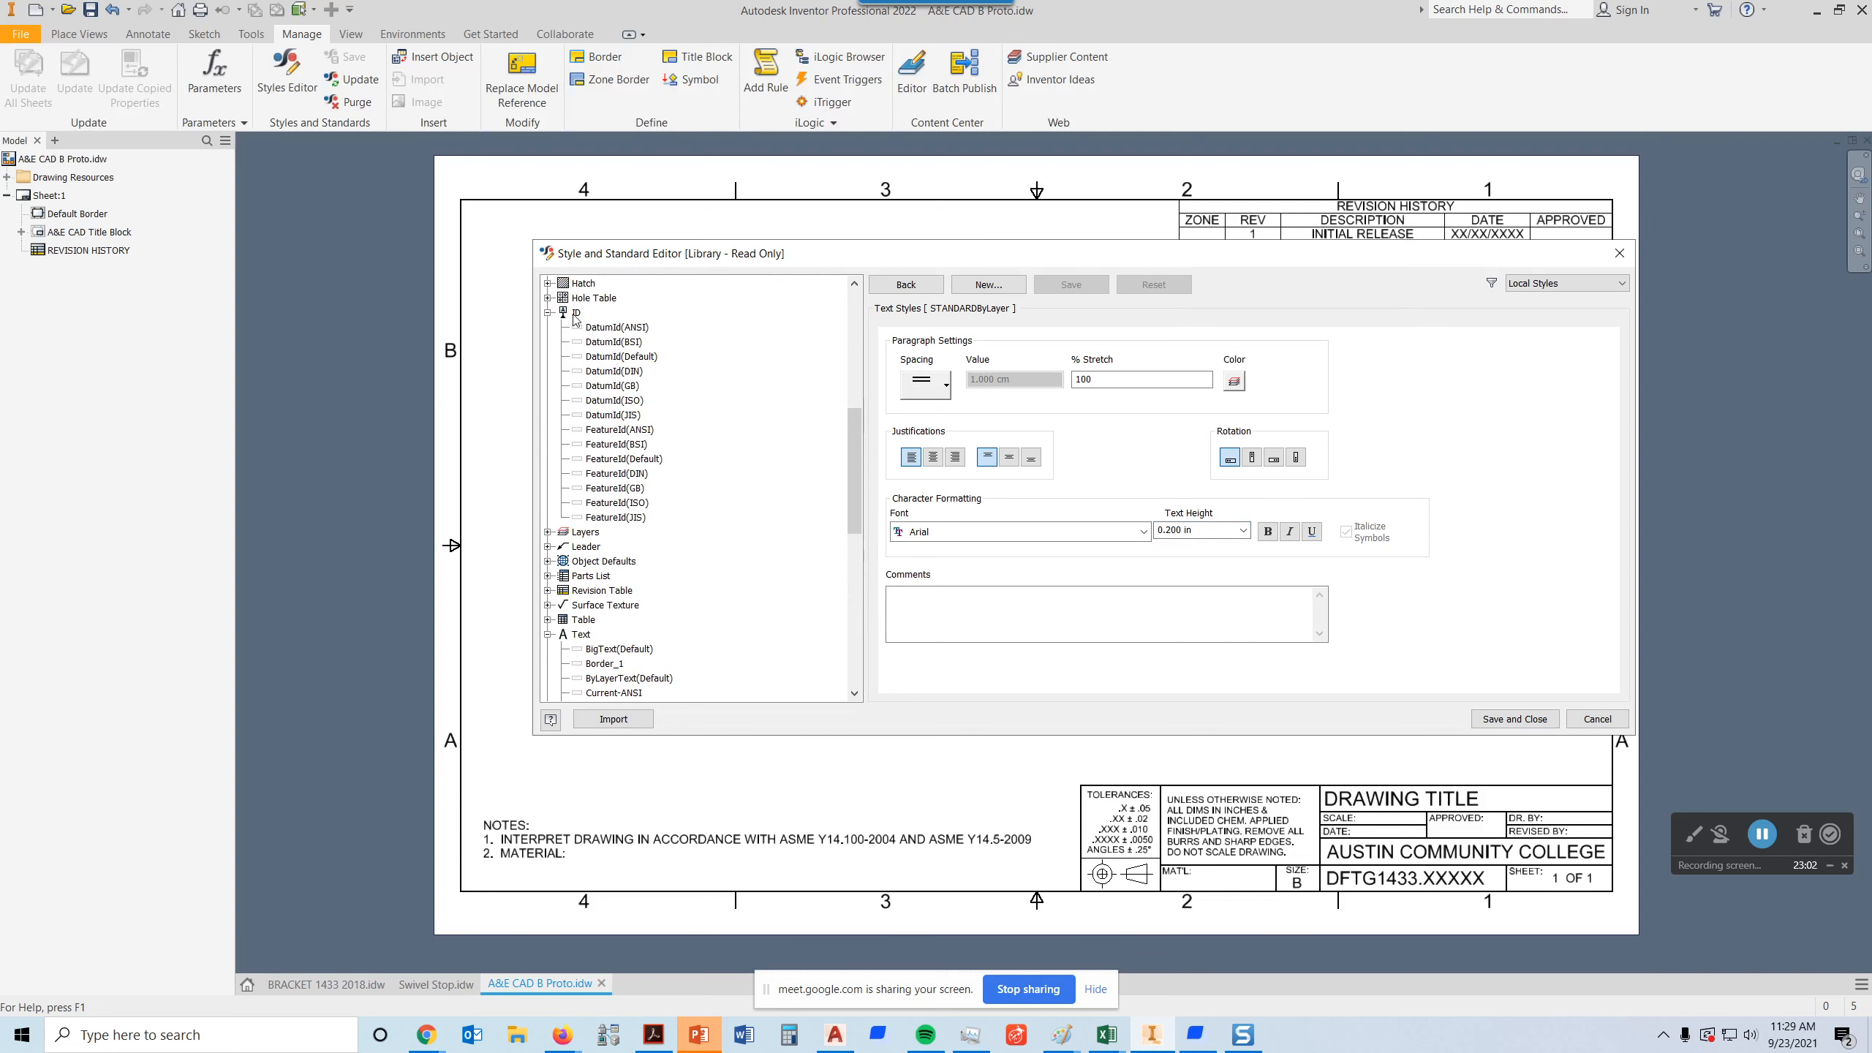
pyautogui.click(612, 329)
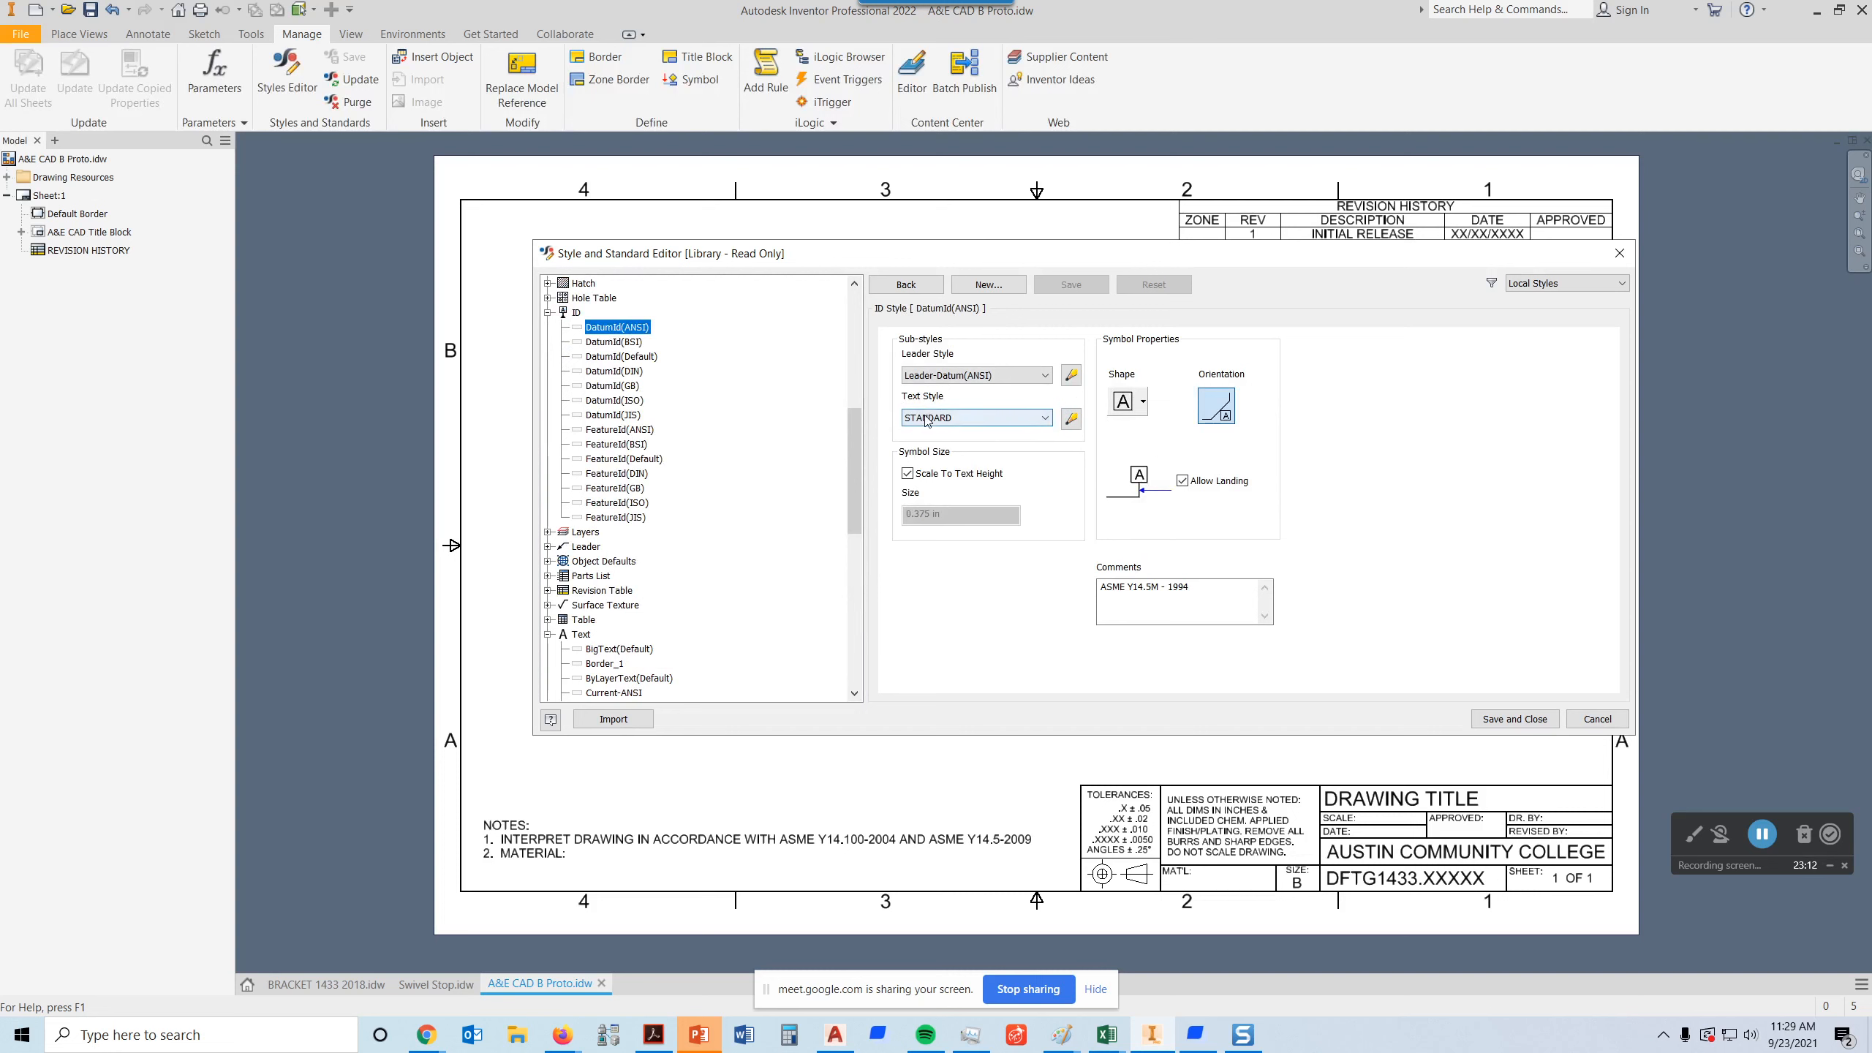
pyautogui.click(1070, 420)
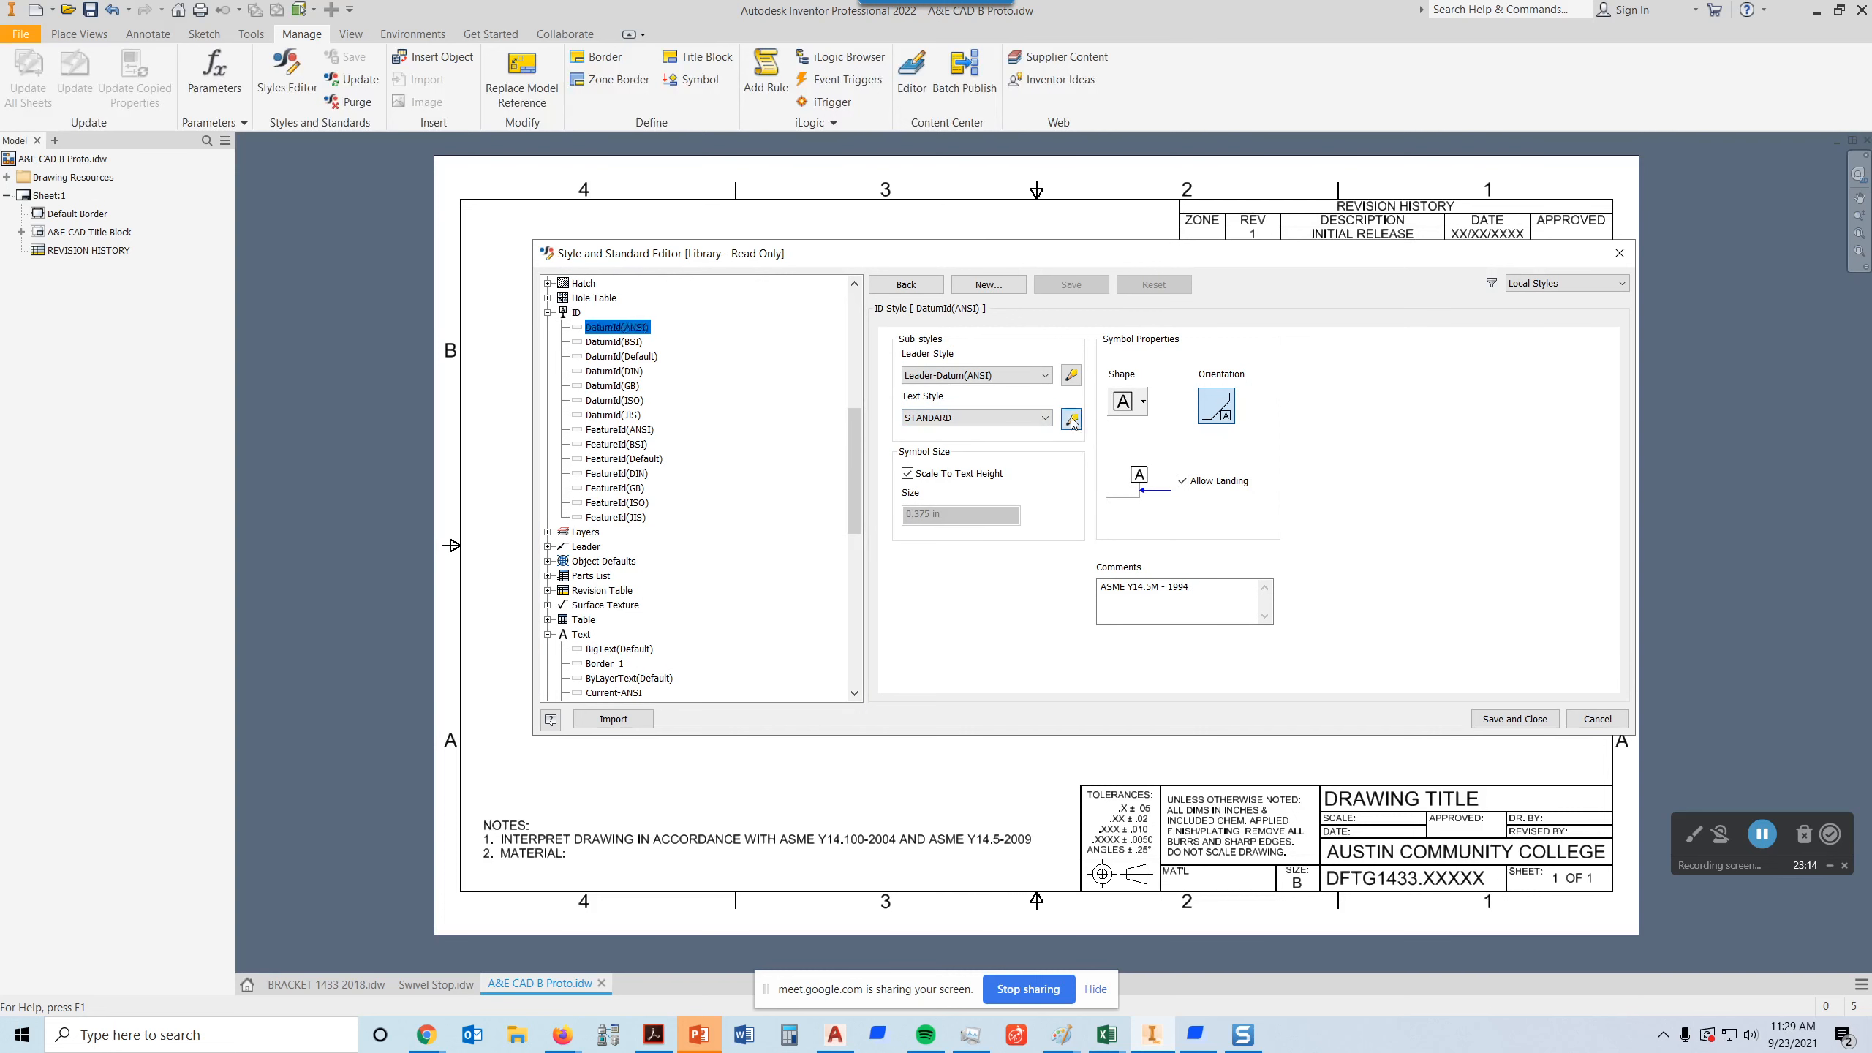
pyautogui.click(1214, 531)
pyautogui.click(1242, 530)
pyautogui.click(1222, 531)
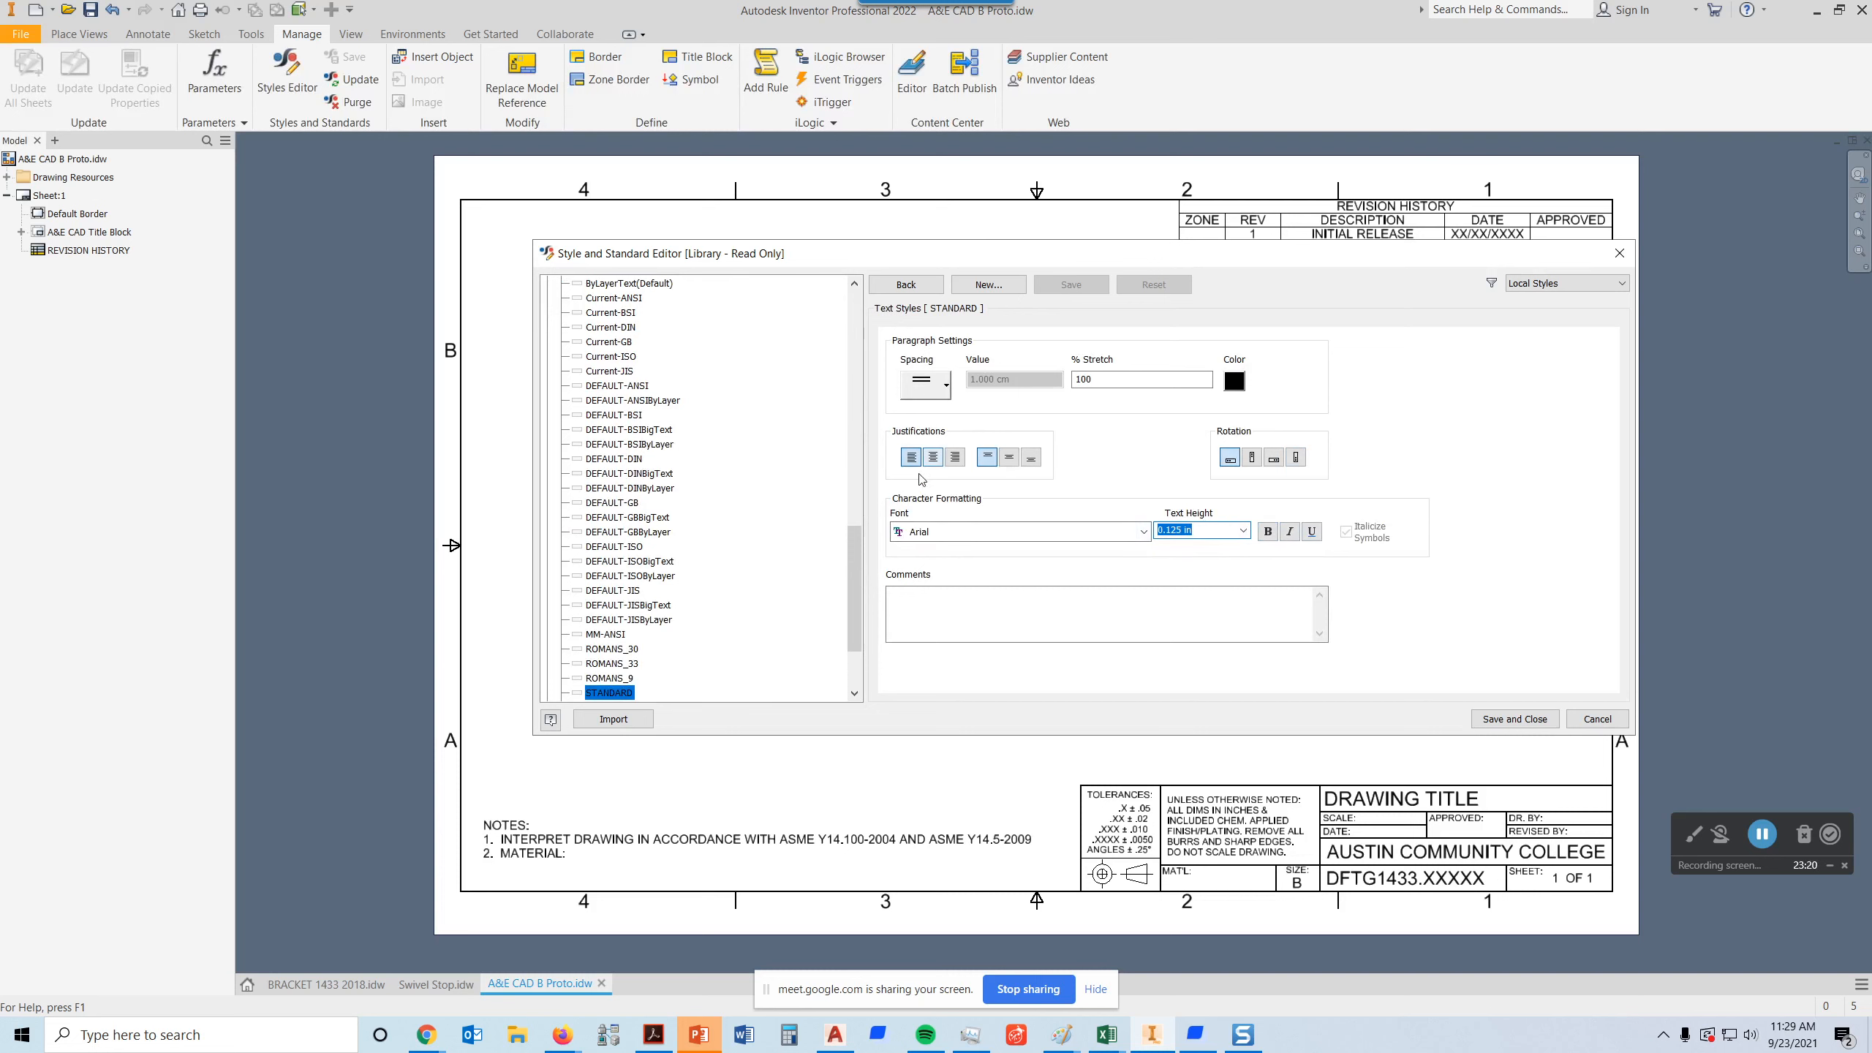
# - Examine the text settings and tolerance text size of the DEFAULT-ANSI dimension style, and close the style editor without saving
pyautogui.moveTo(855, 580); pyautogui.dragTo(876, 326)
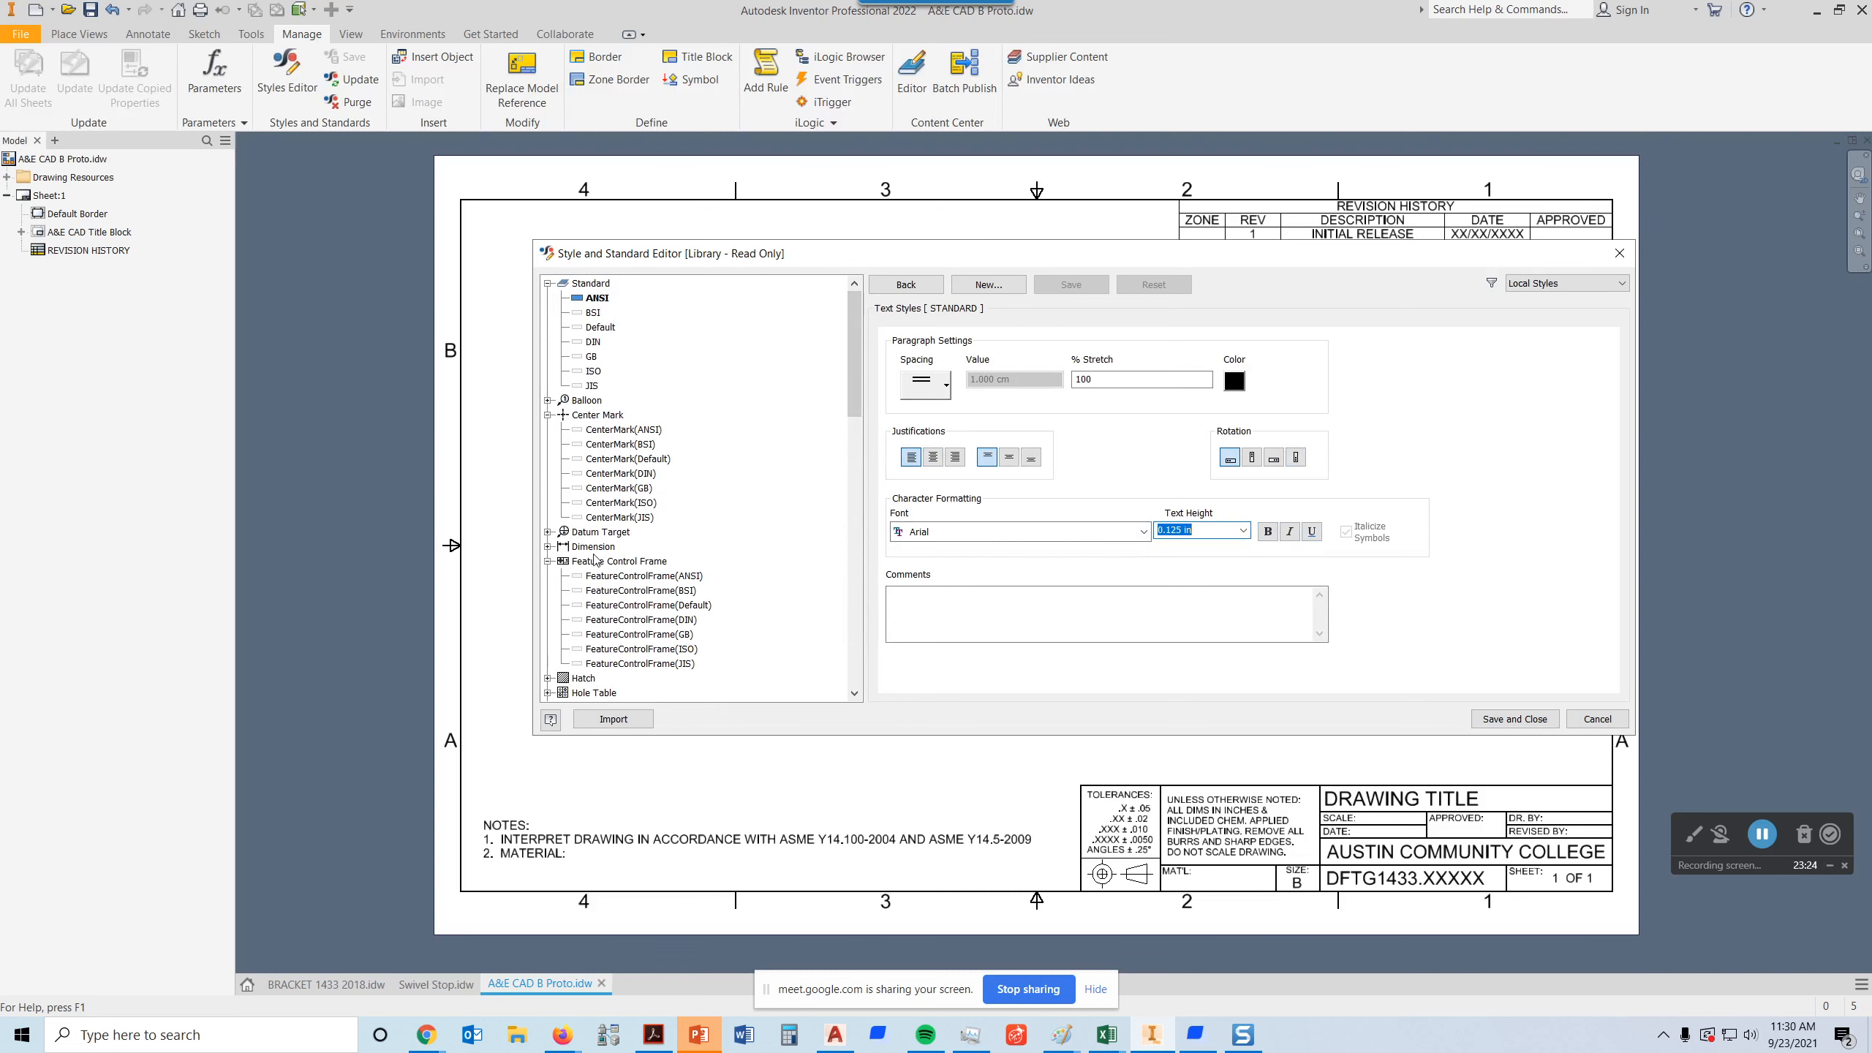
pyautogui.click(548, 546)
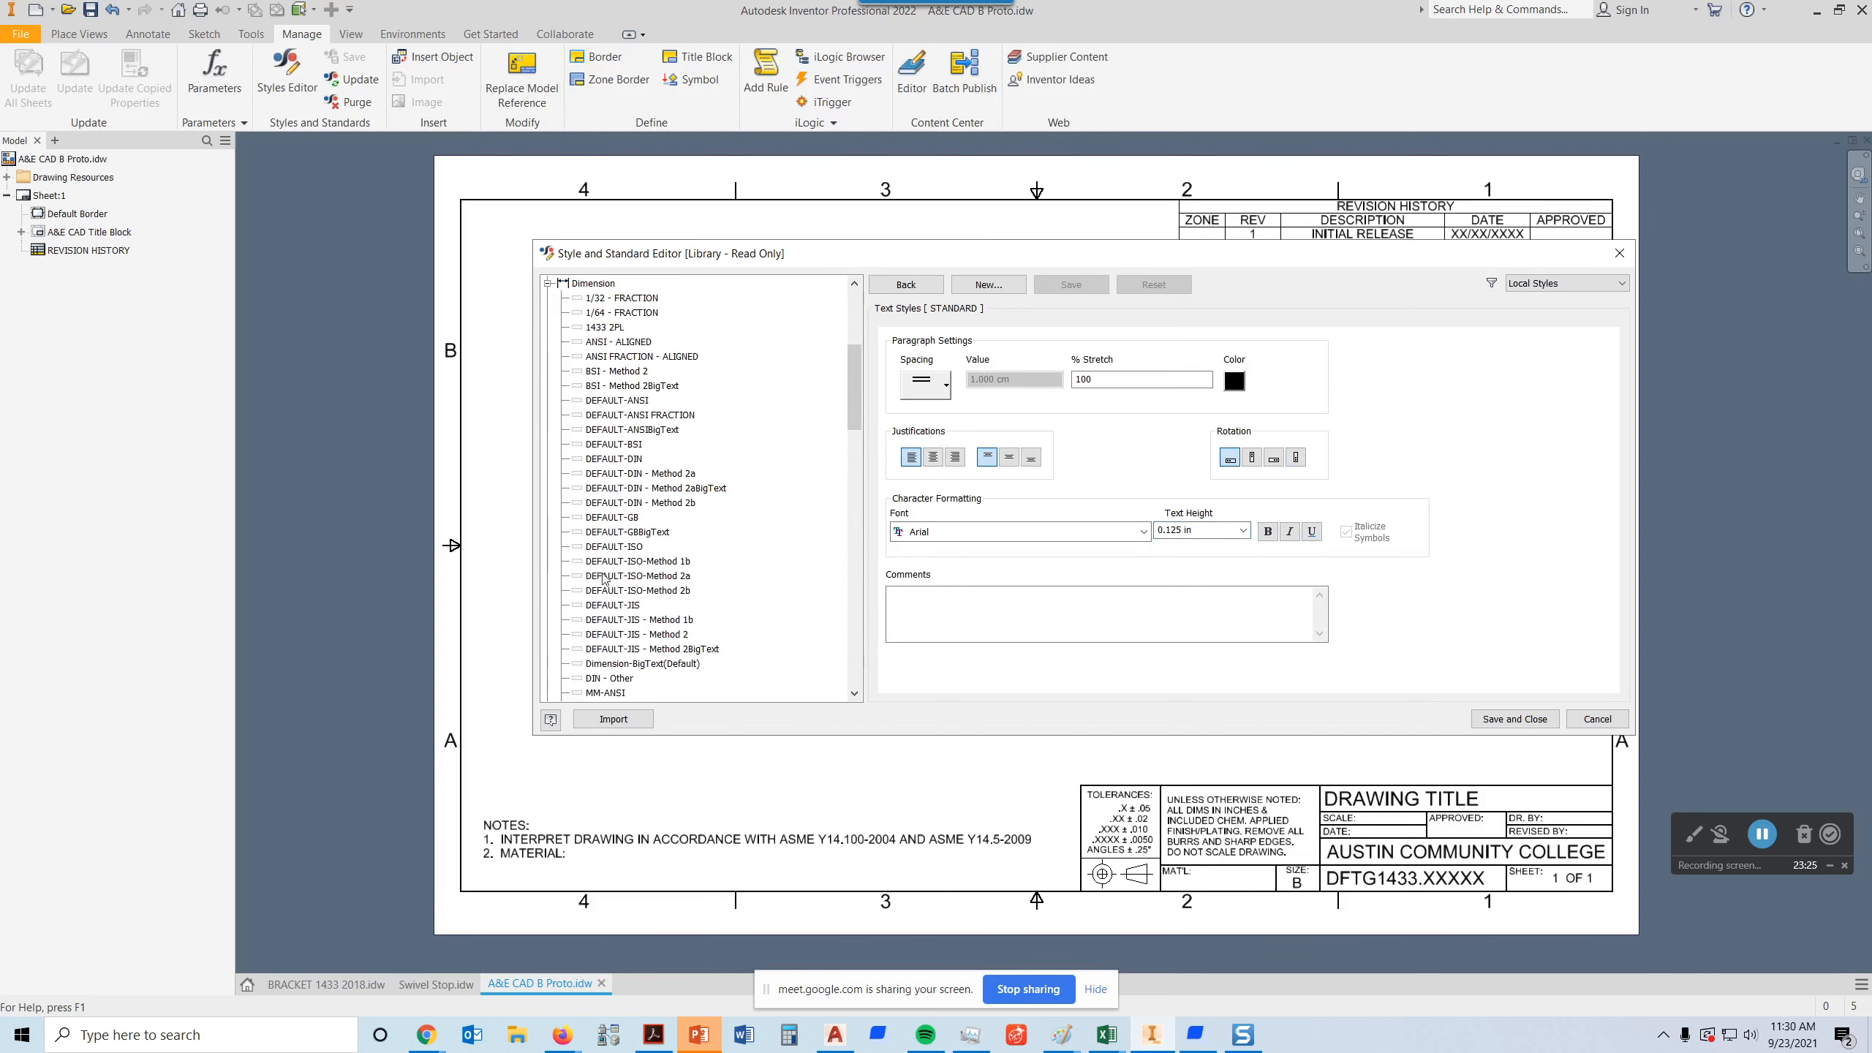
pyautogui.click(620, 400)
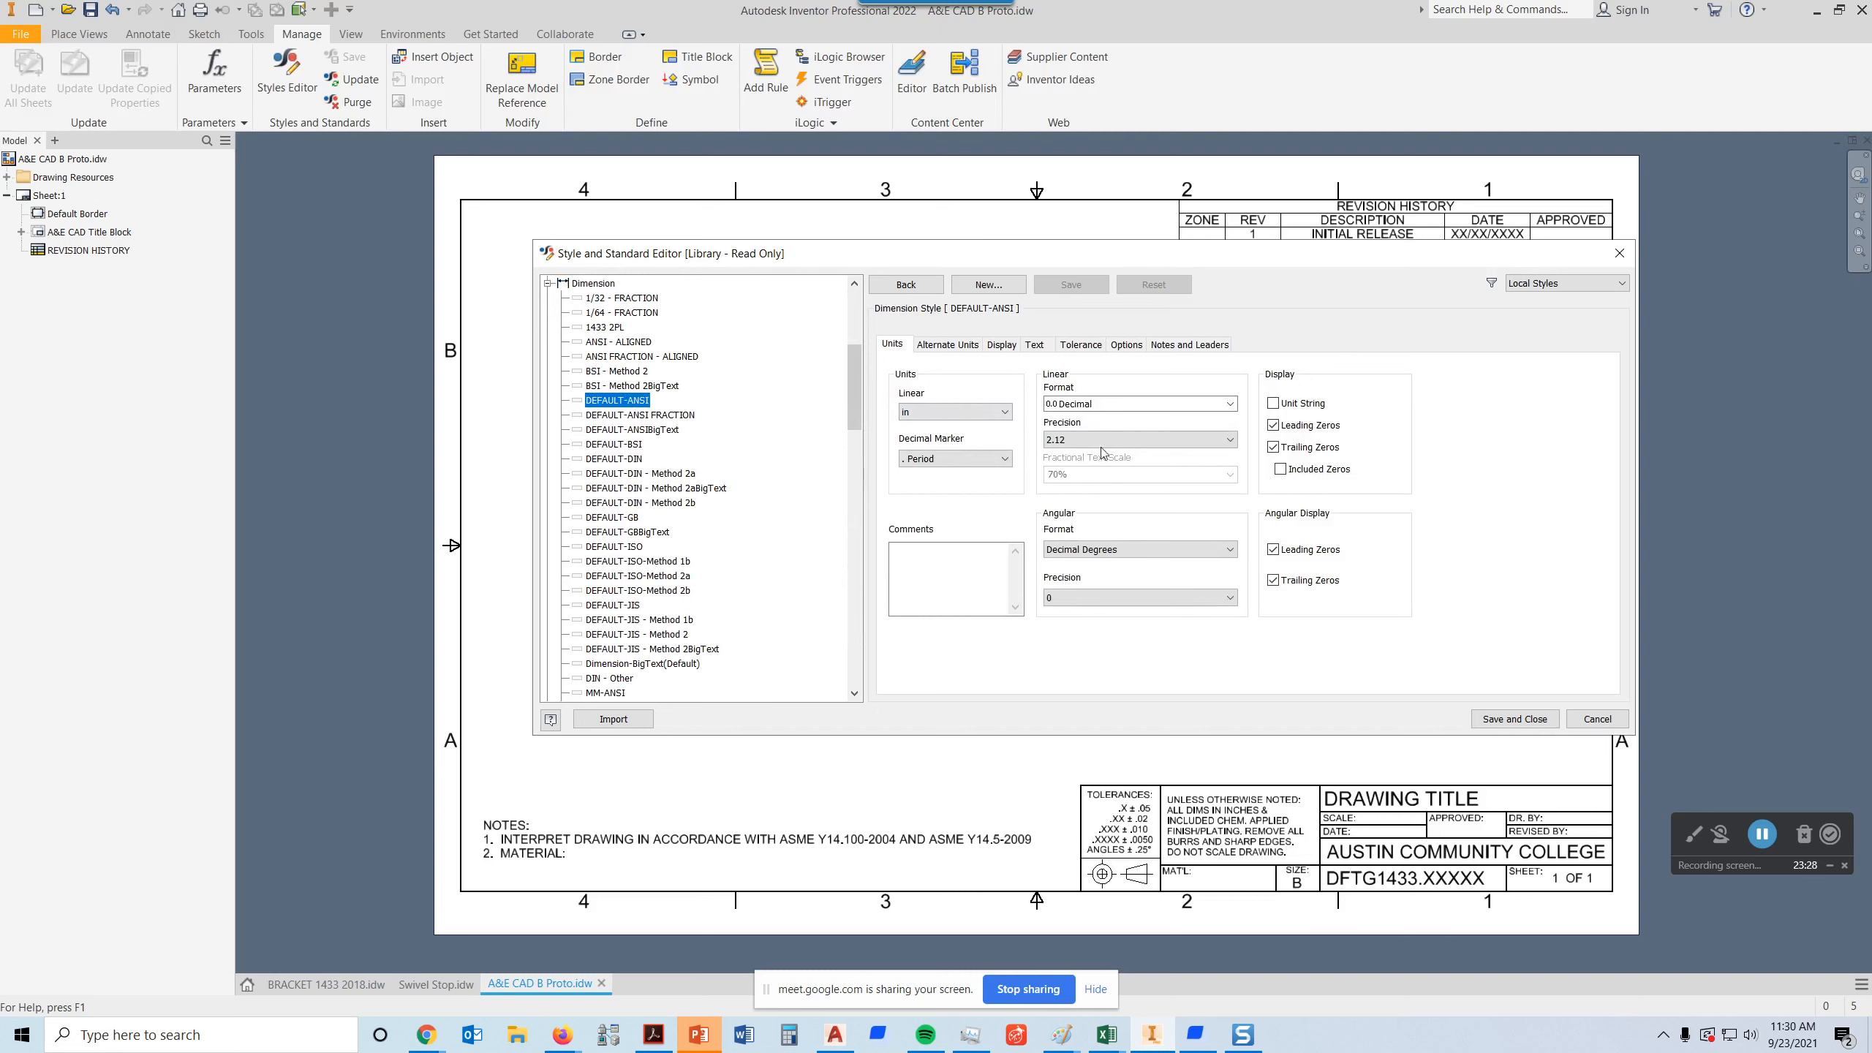
pyautogui.click(1042, 347)
pyautogui.click(1068, 485)
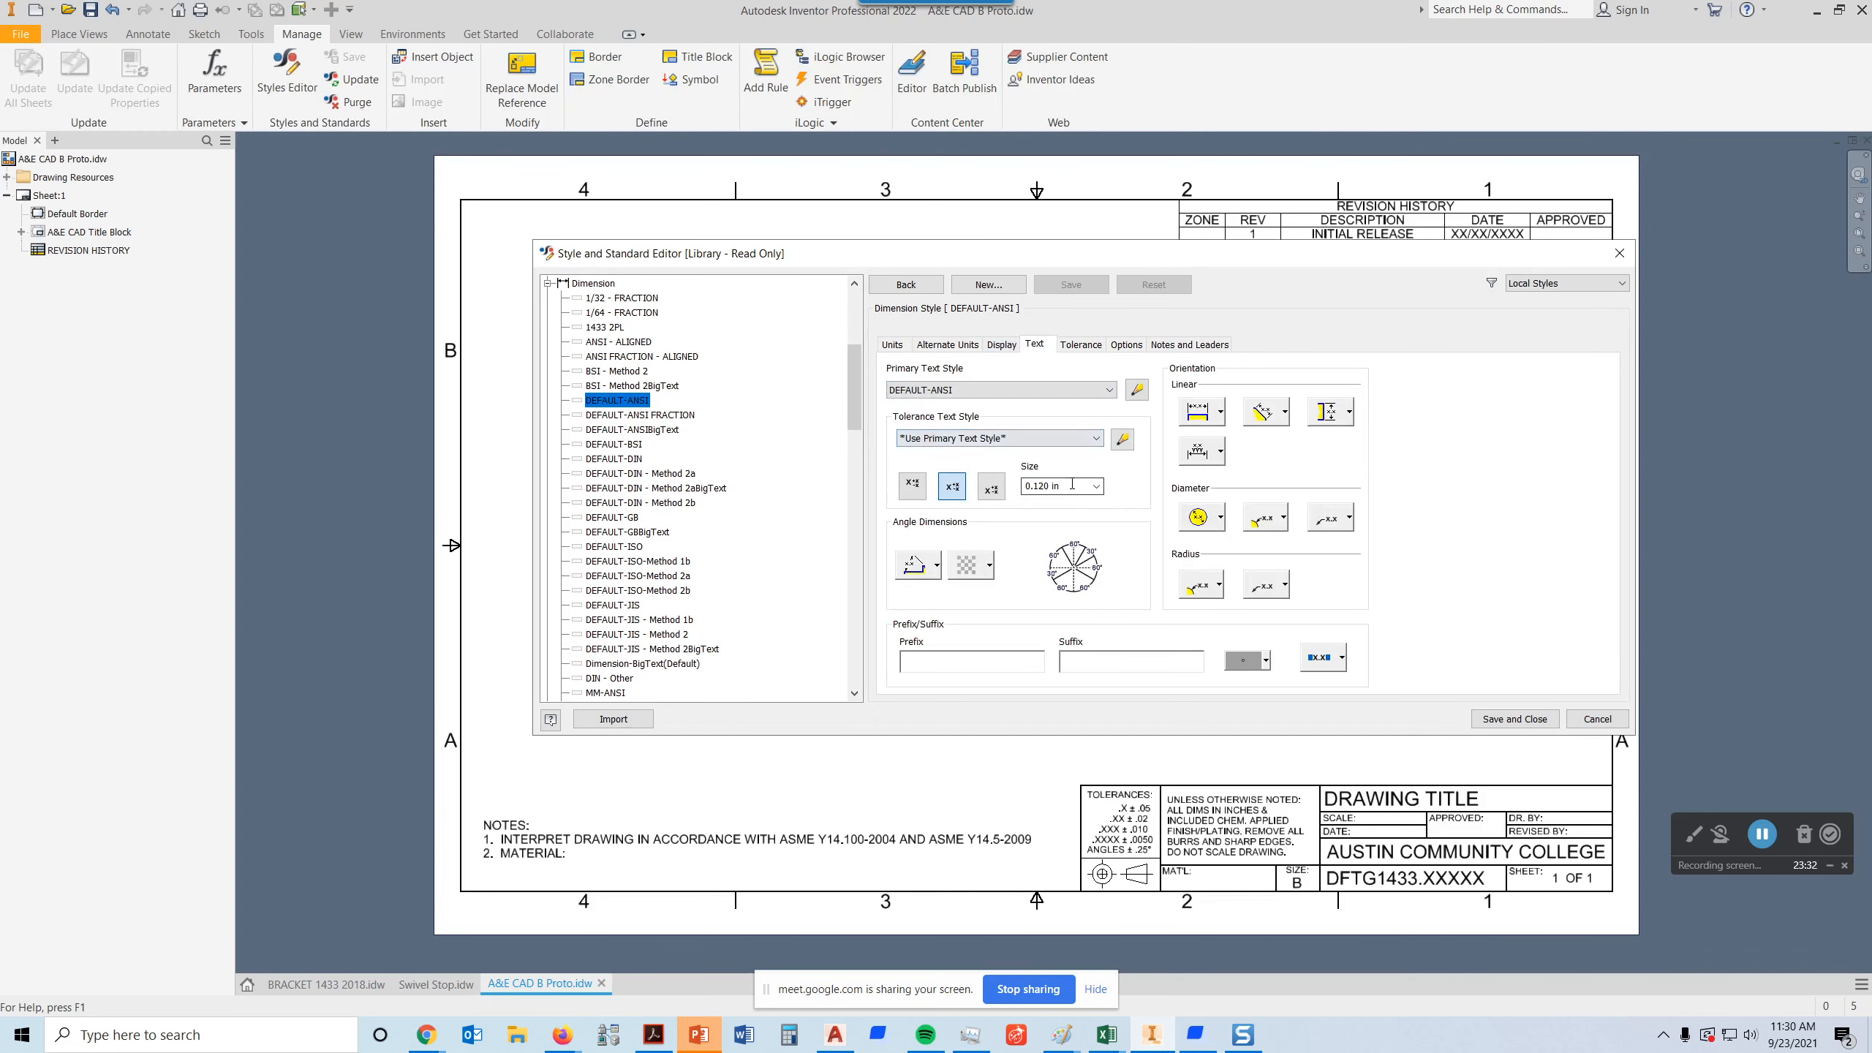
pyautogui.click(1068, 485)
pyautogui.click(1615, 255)
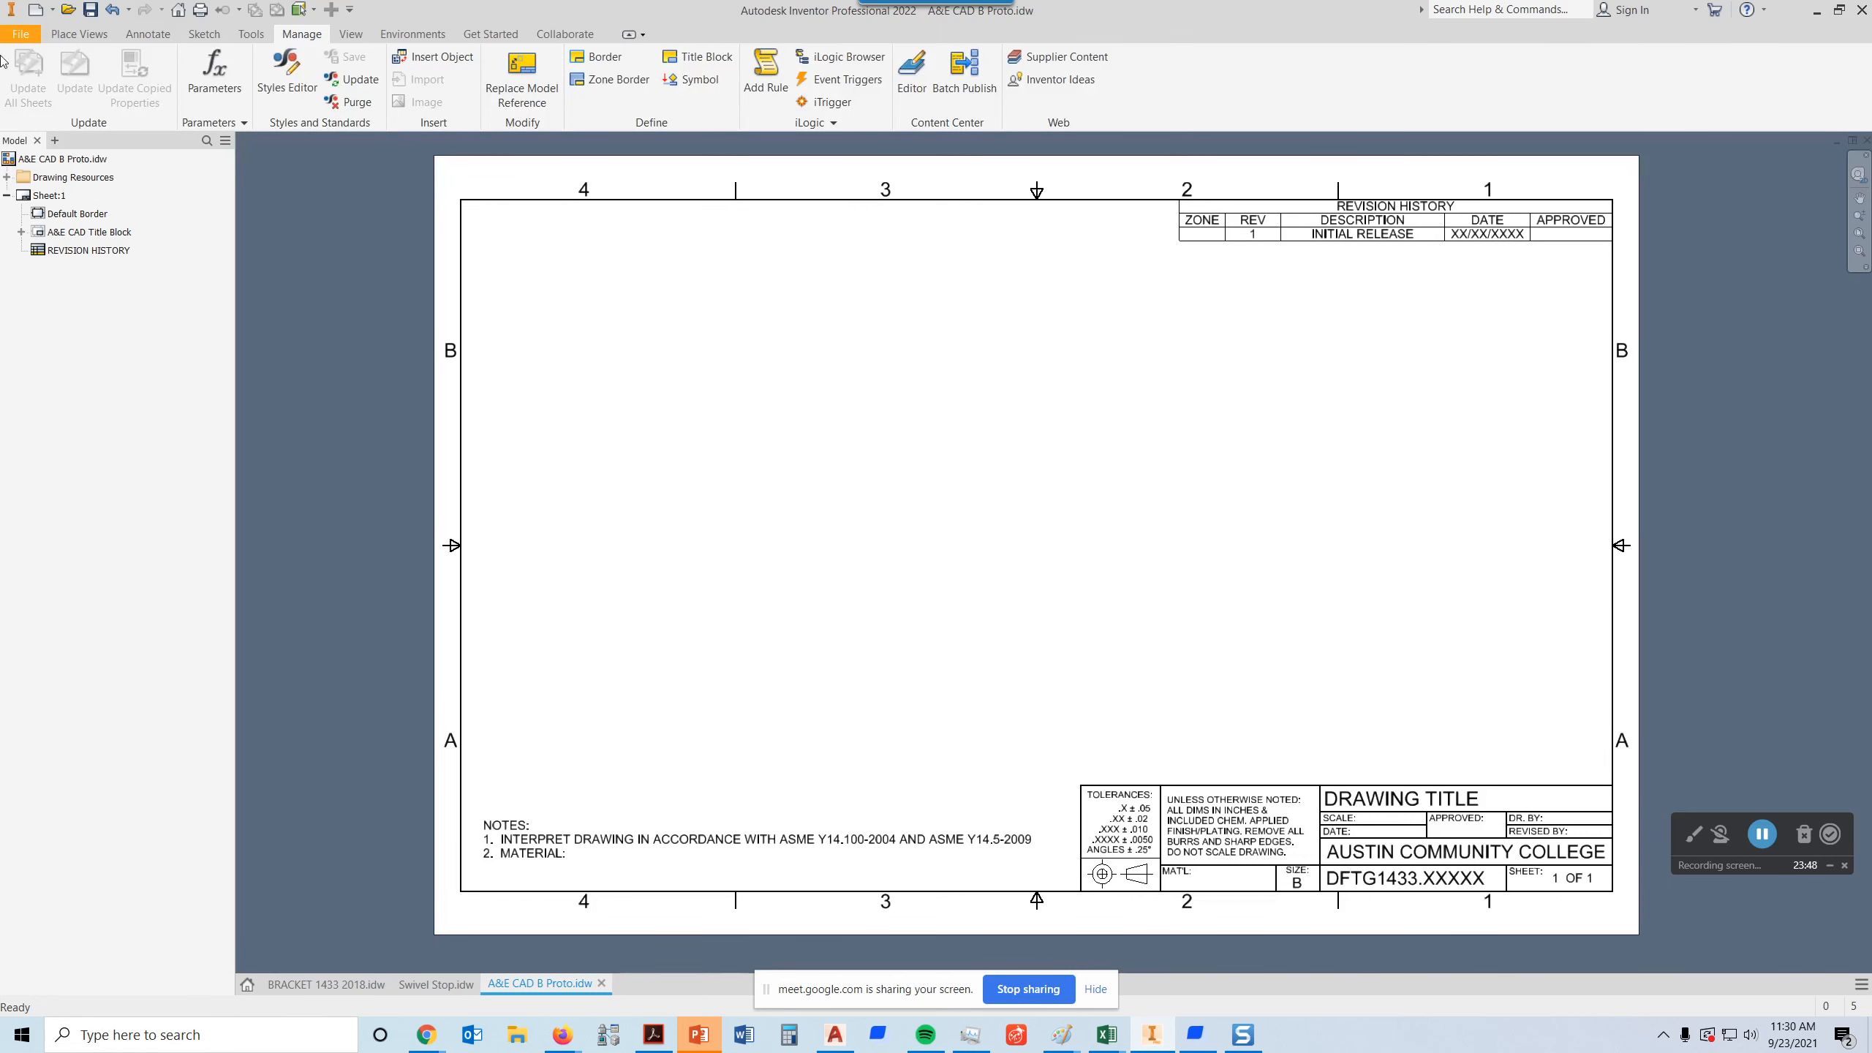
# - Start a base view of the part file Swivel Stop 2021 Model.ipt from the Daily Work Fall 1433 folder
pyautogui.click(96, 35)
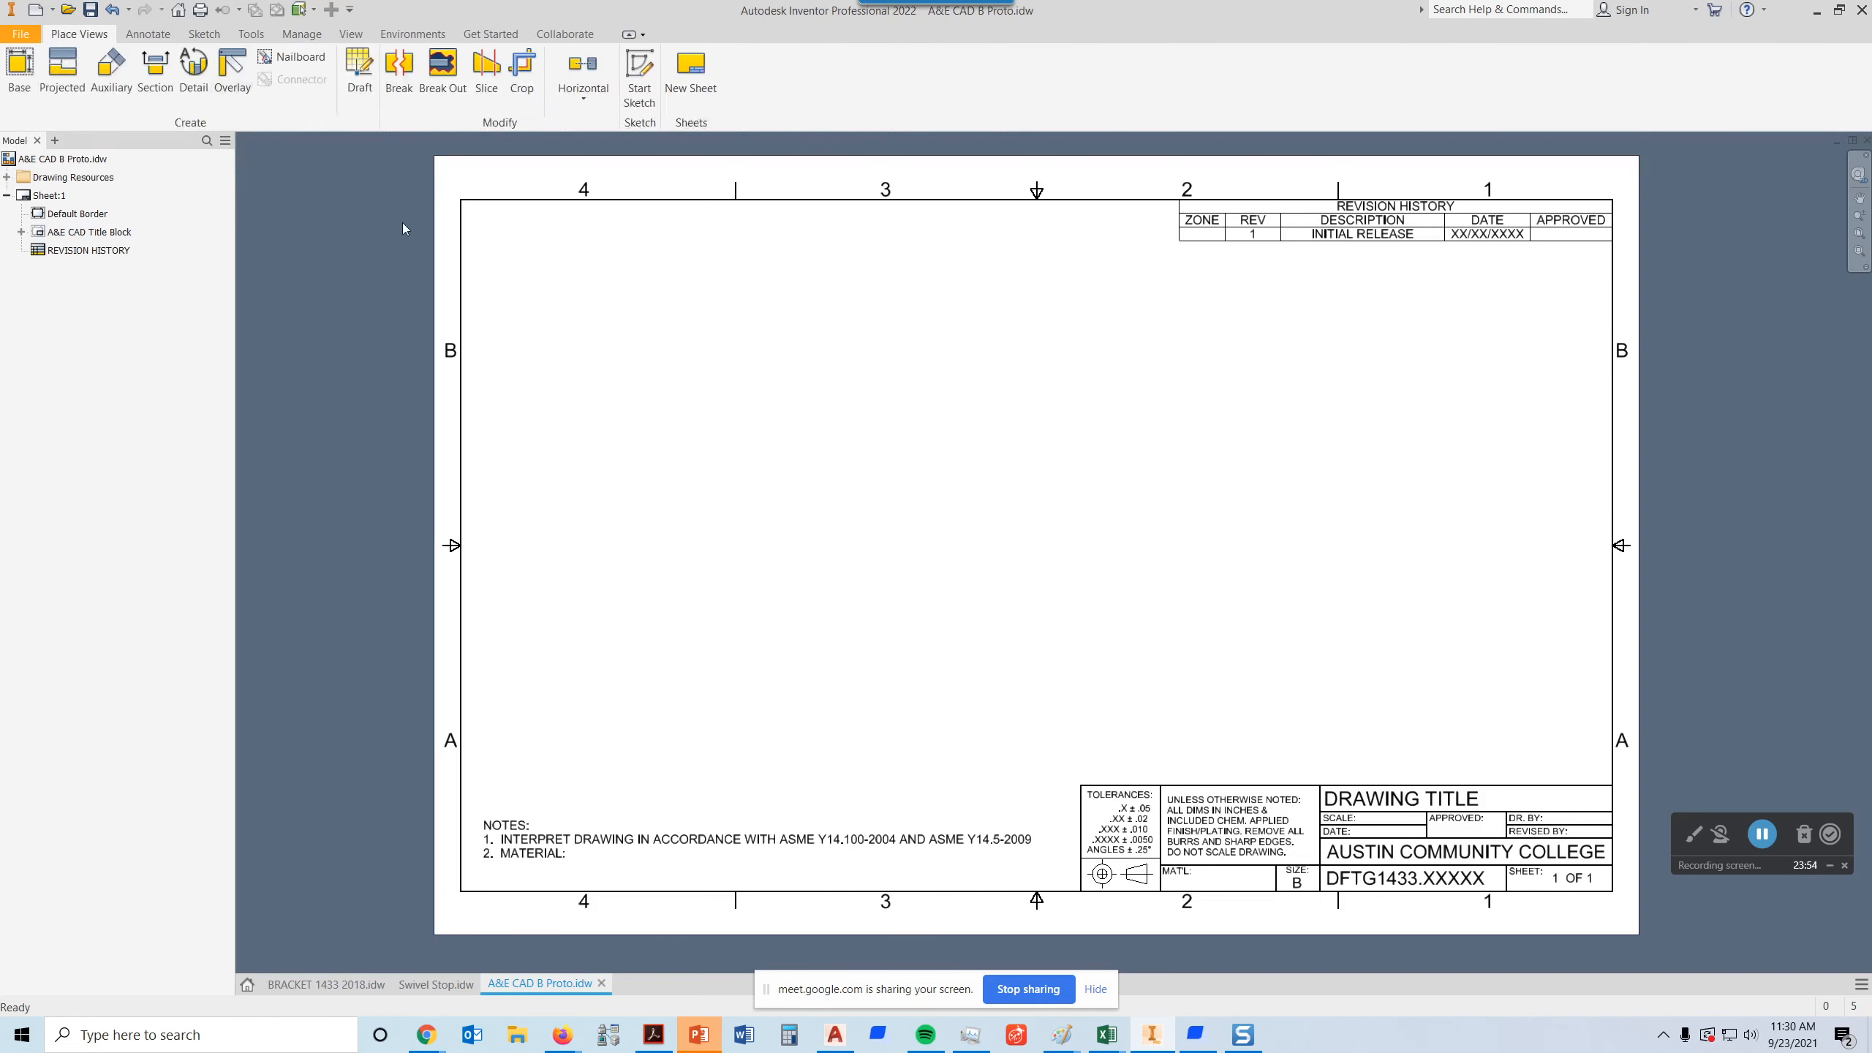
pyautogui.click(21, 64)
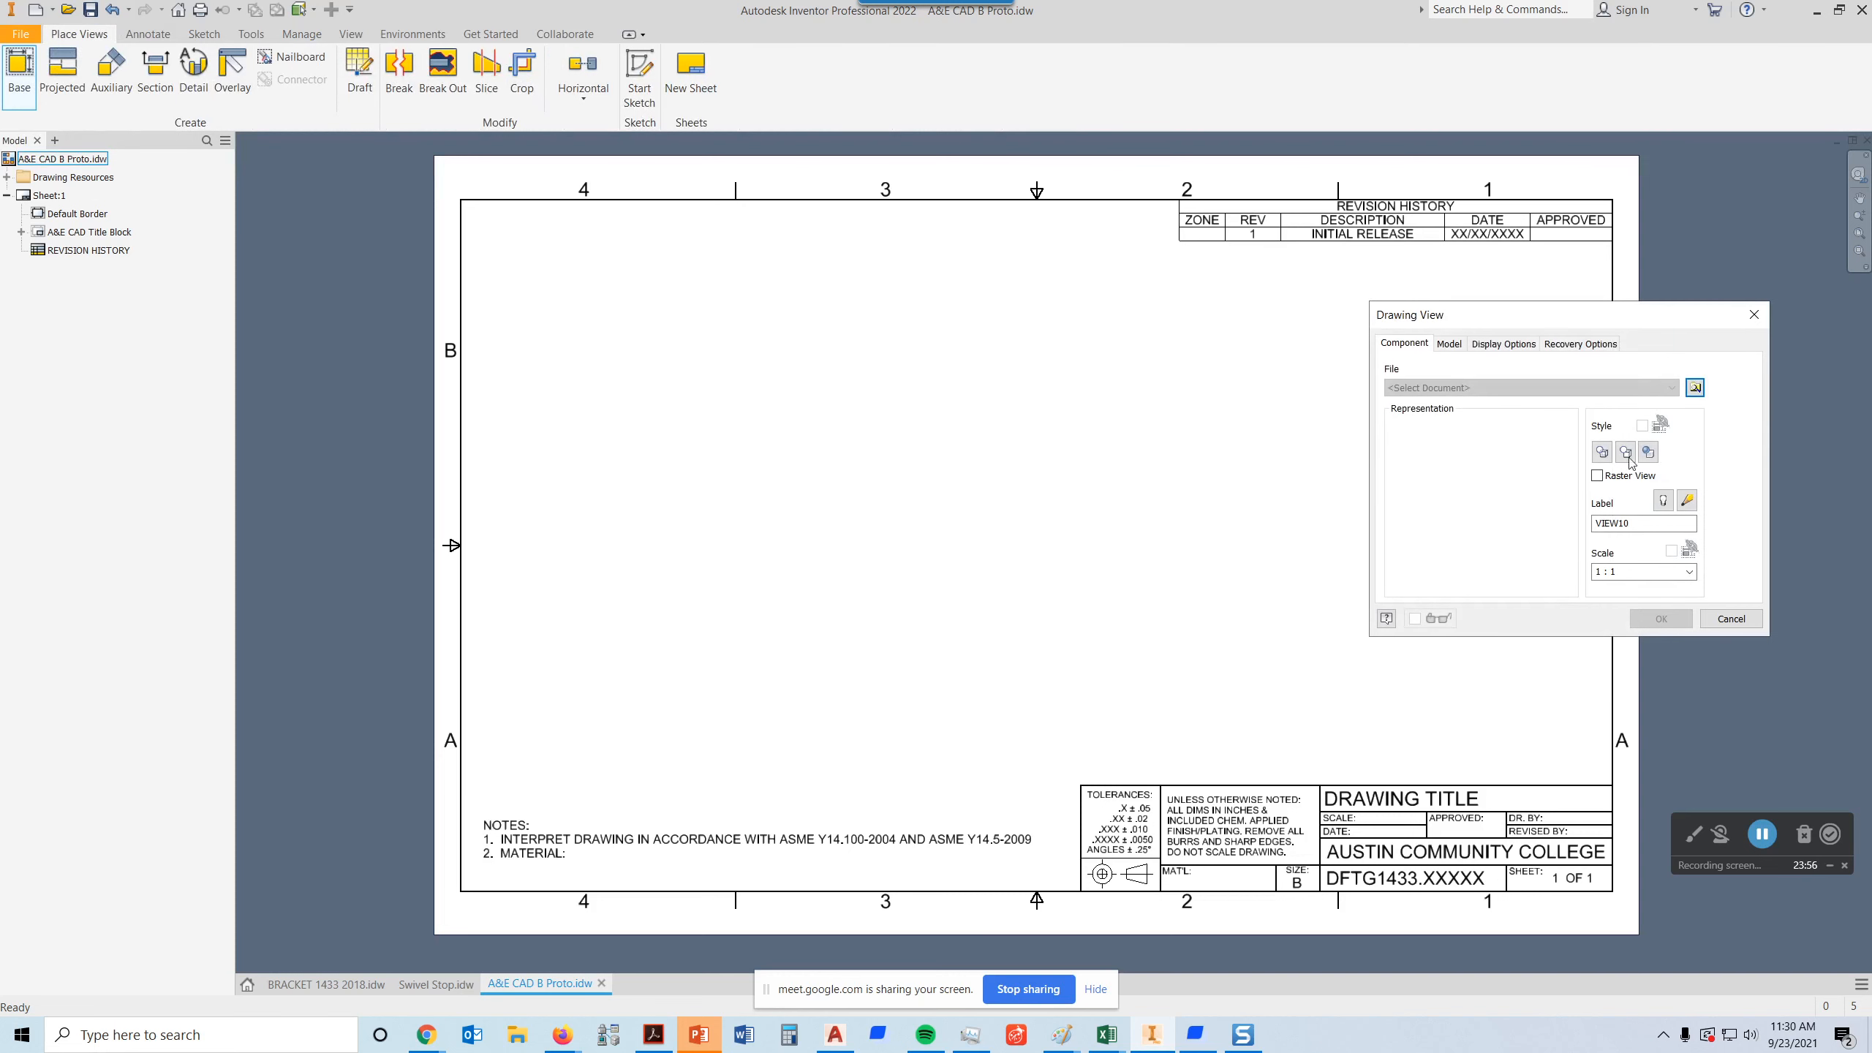
pyautogui.click(1694, 388)
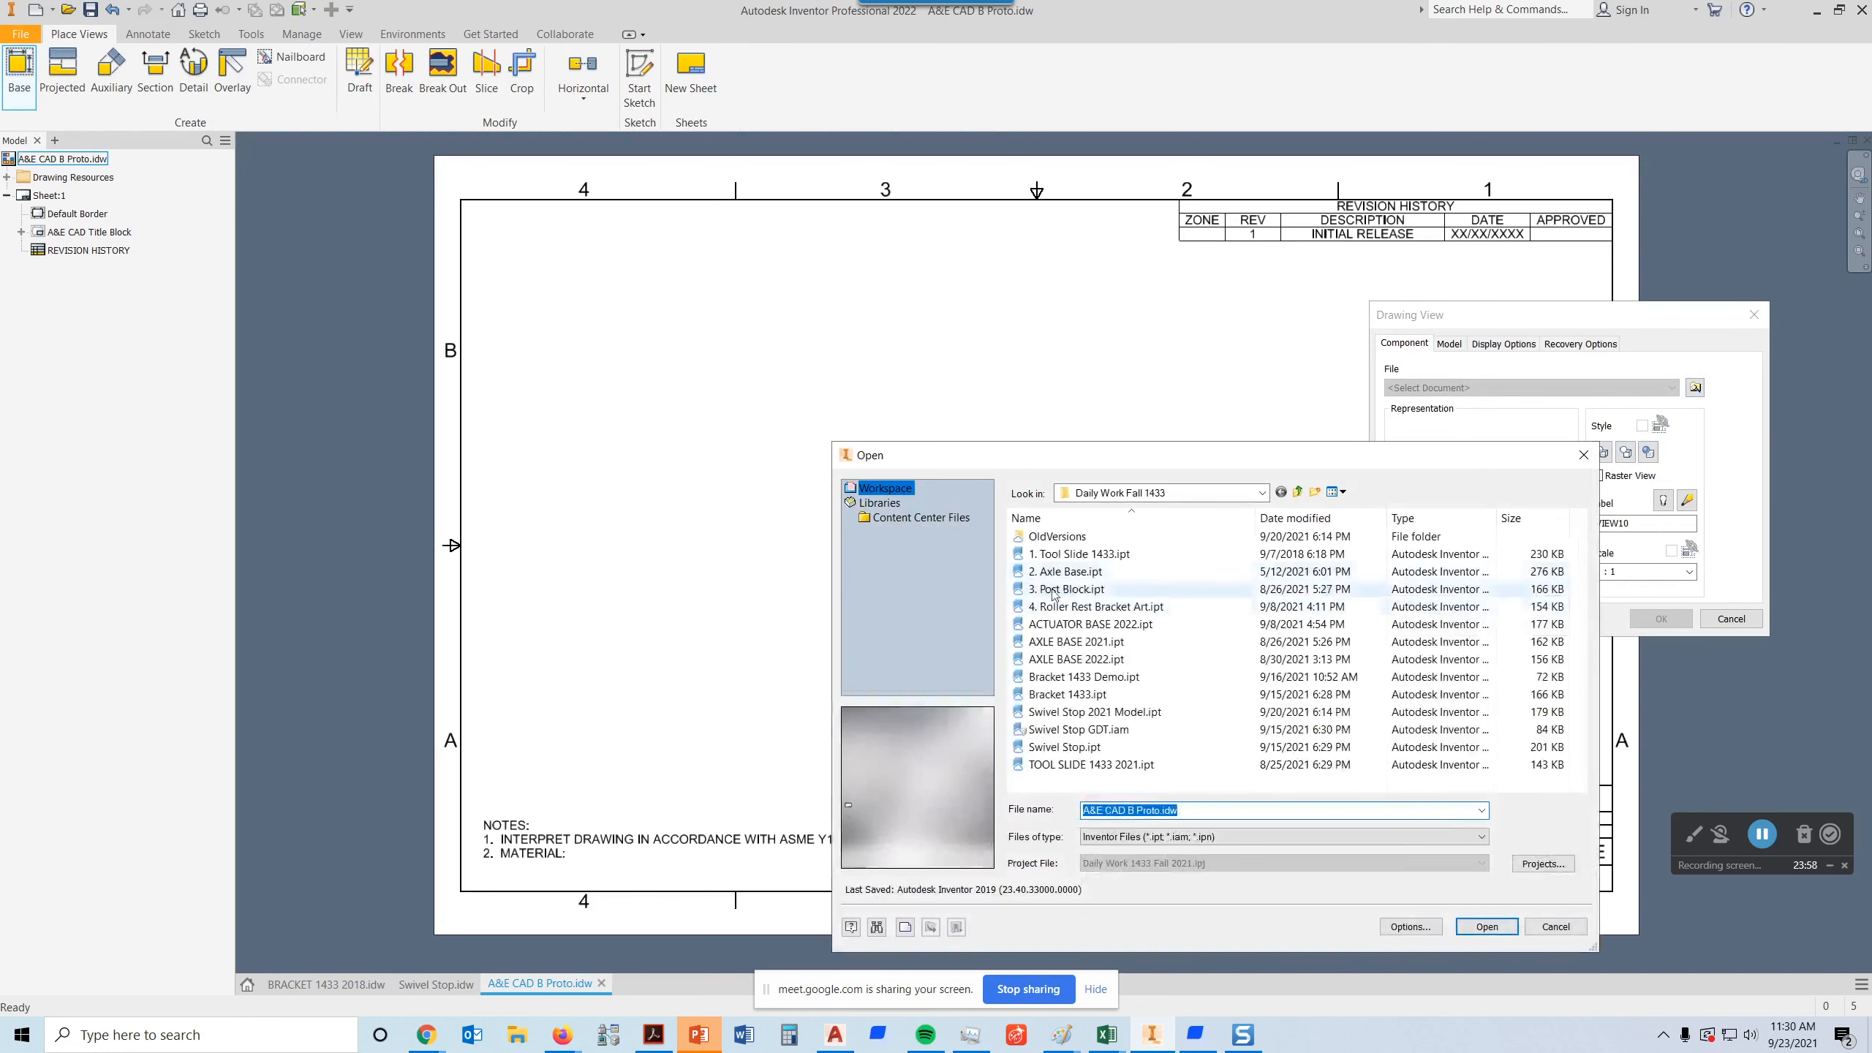
pyautogui.click(1061, 713)
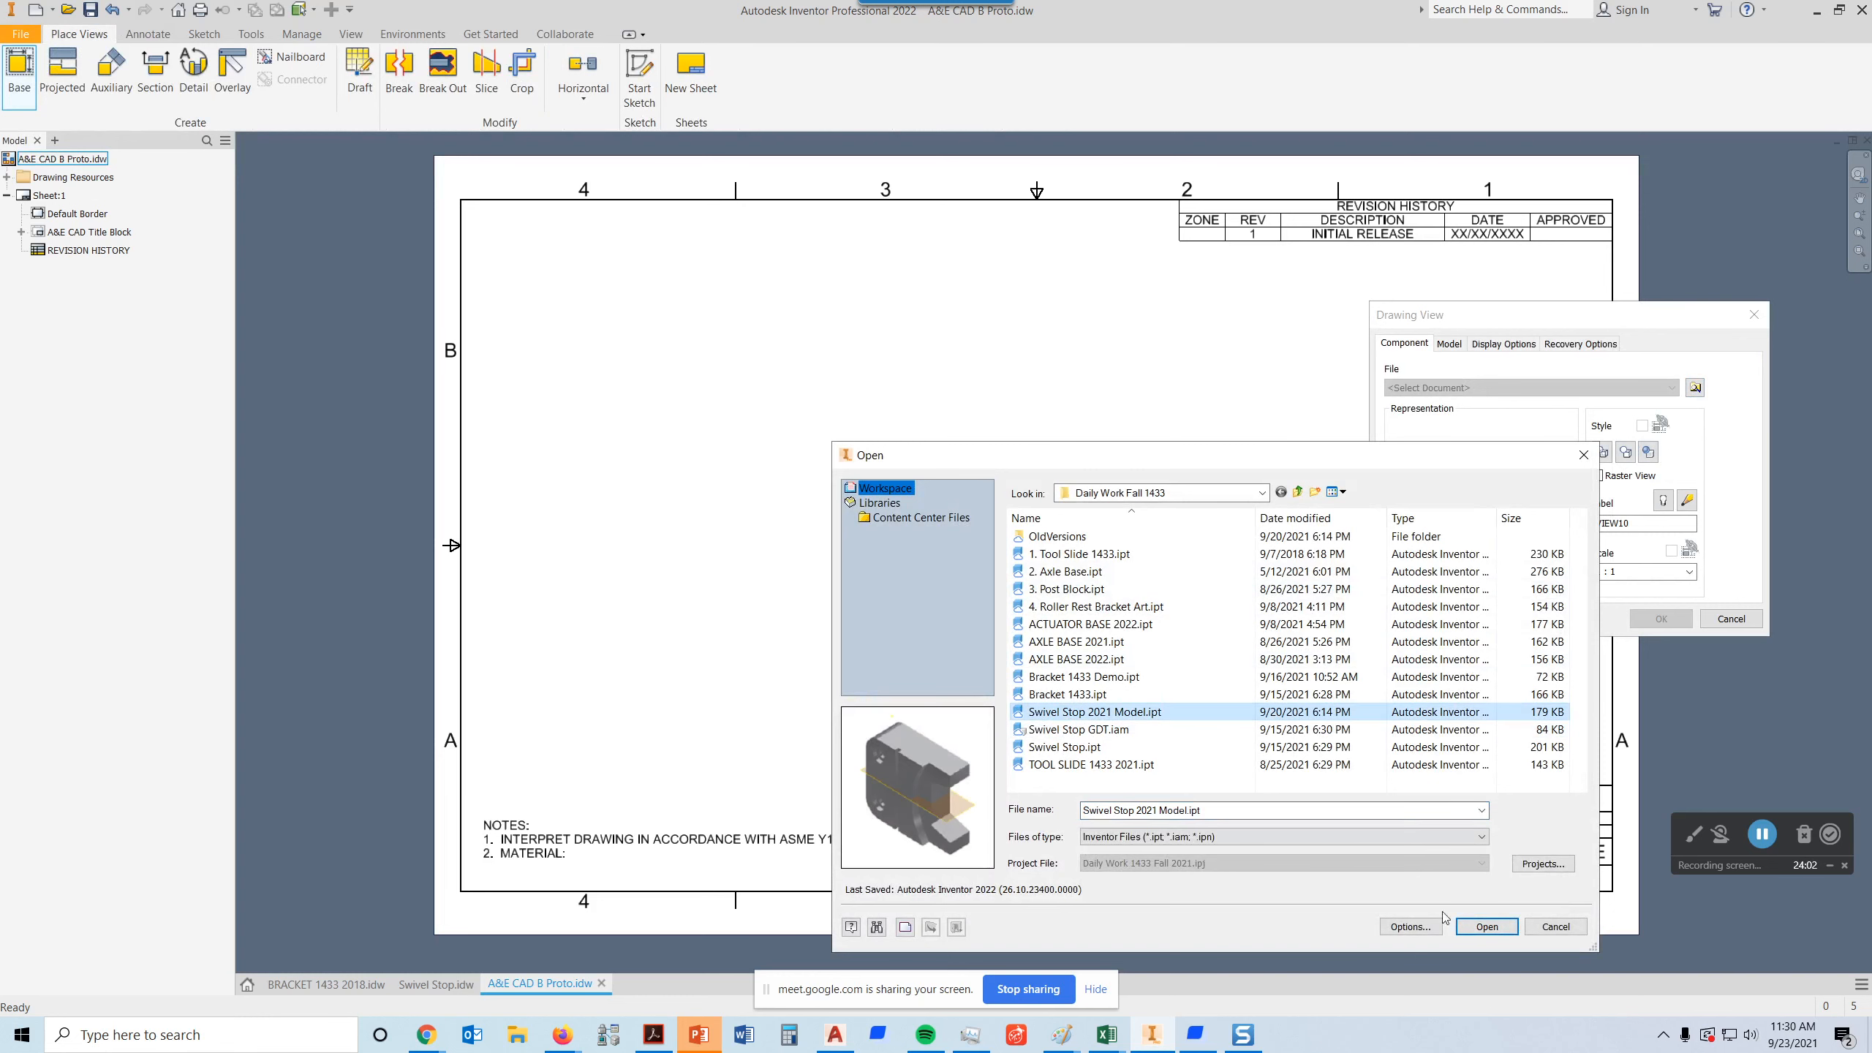
pyautogui.click(1486, 926)
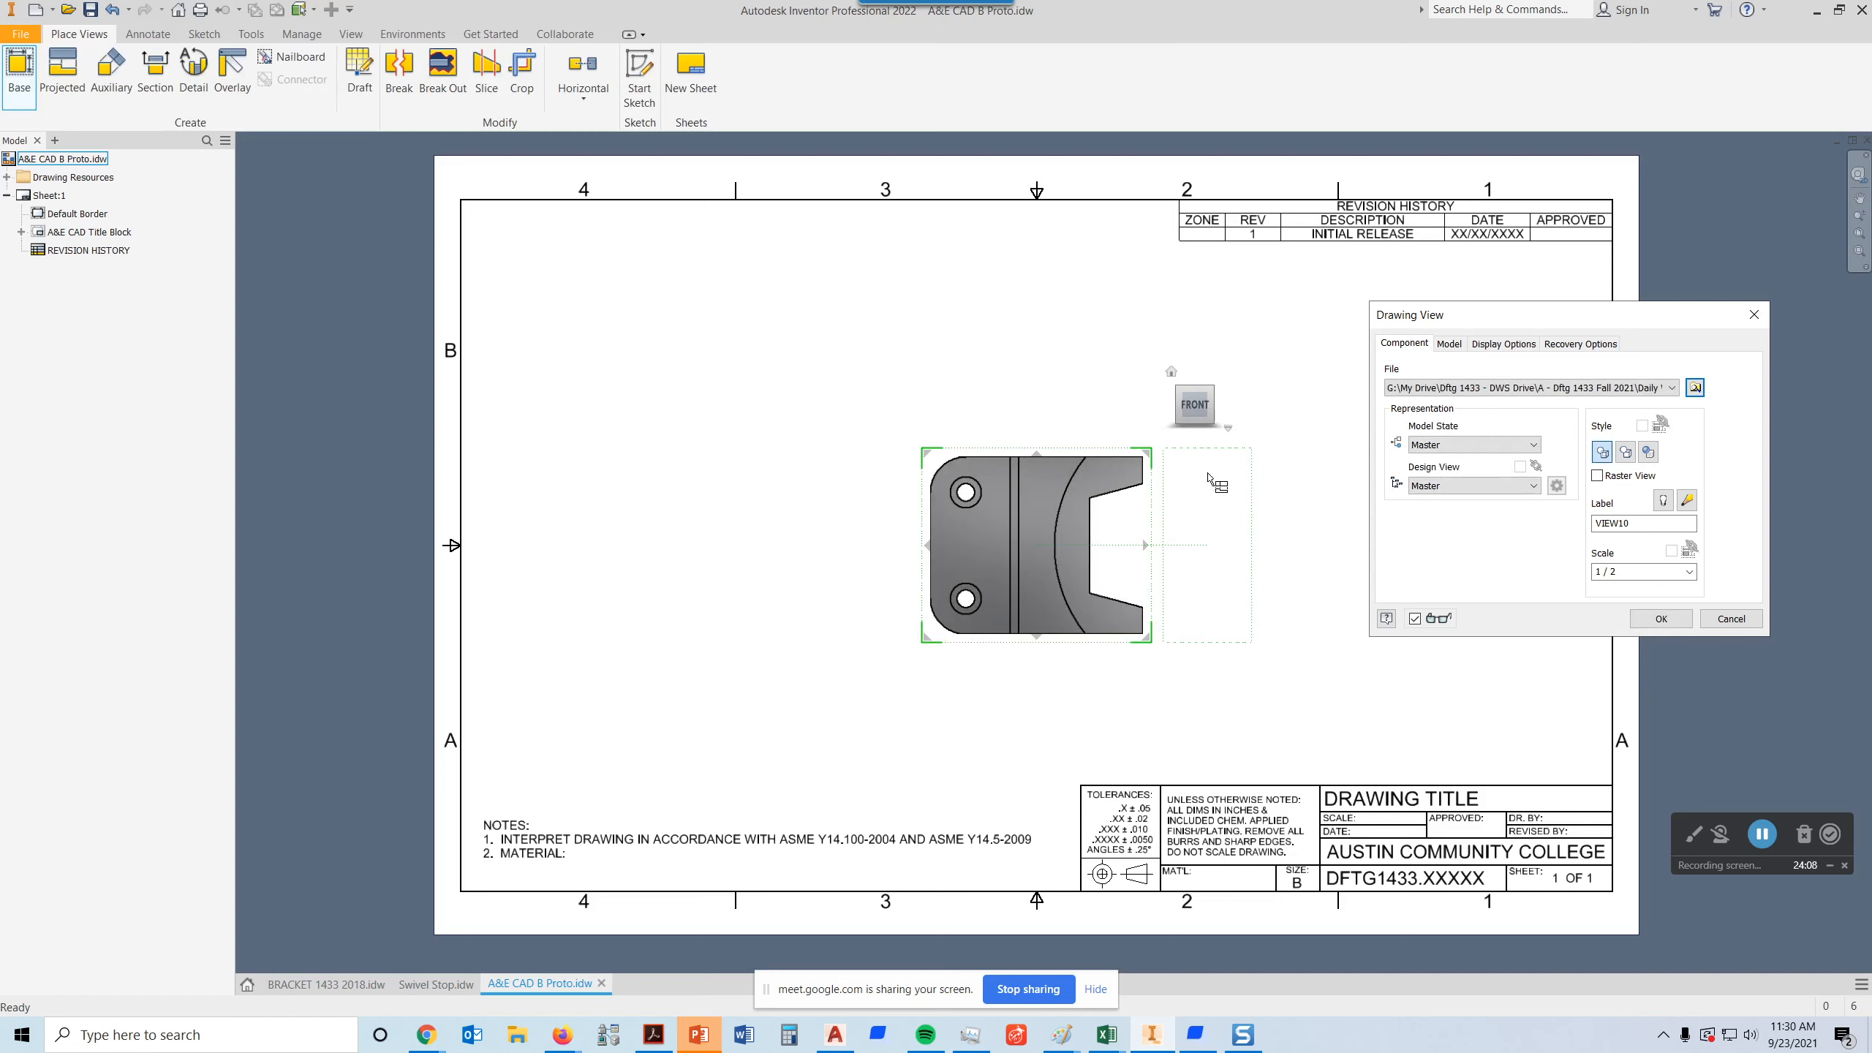
# - Set the base view's scale to .75 and place the front view on the sheet
pyautogui.click(1612, 574)
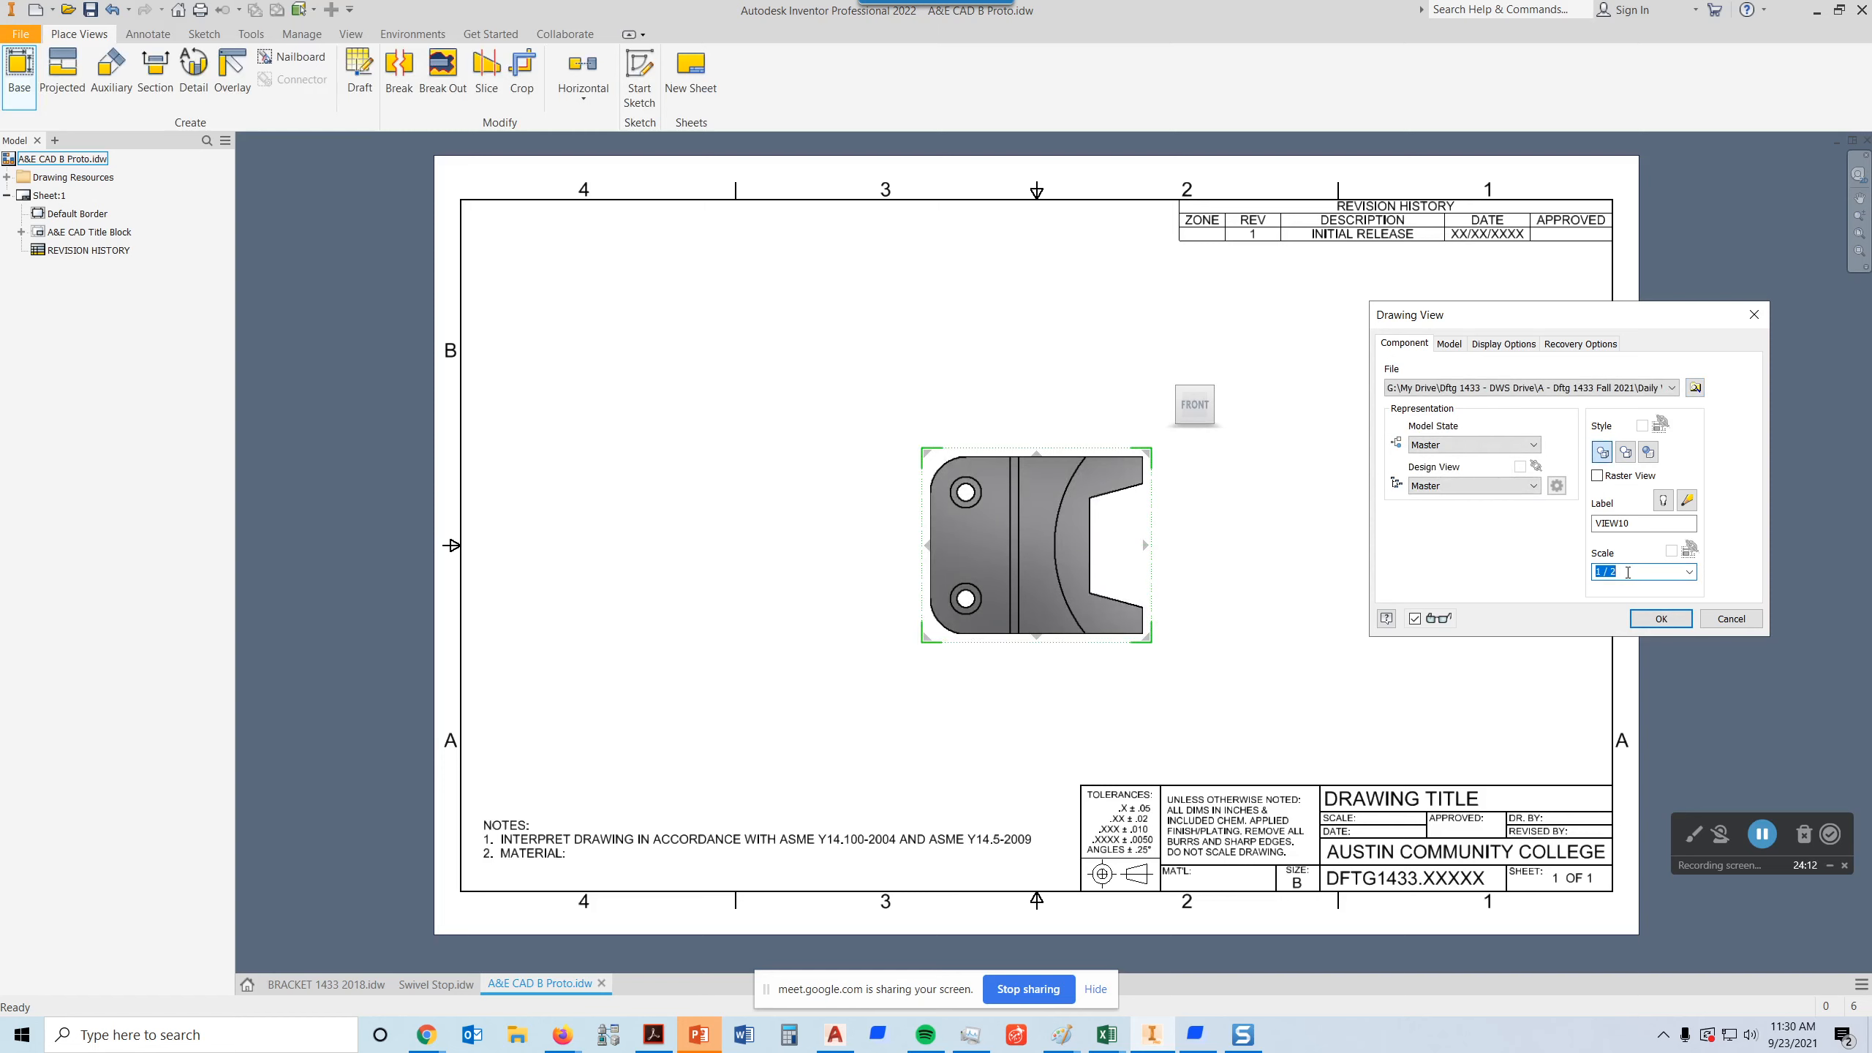
pyautogui.write('1')
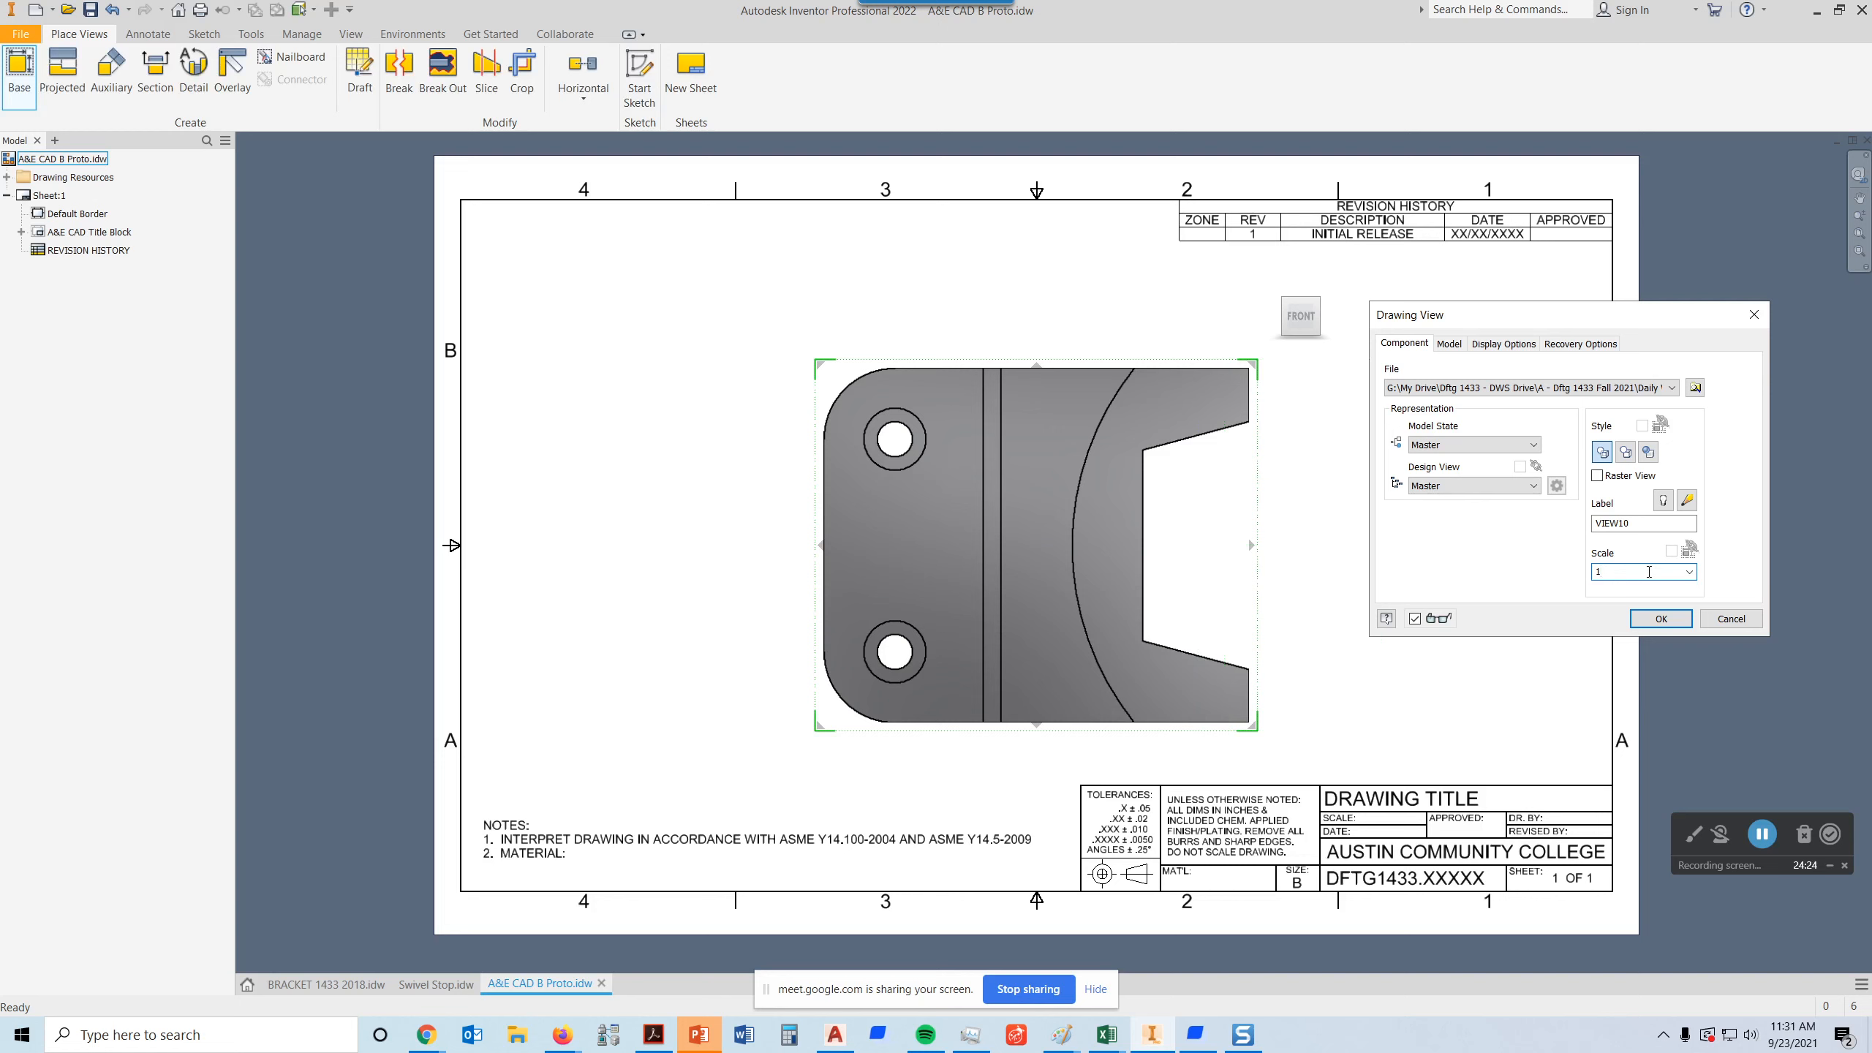
pyautogui.write('.7')
pyautogui.press('Return')
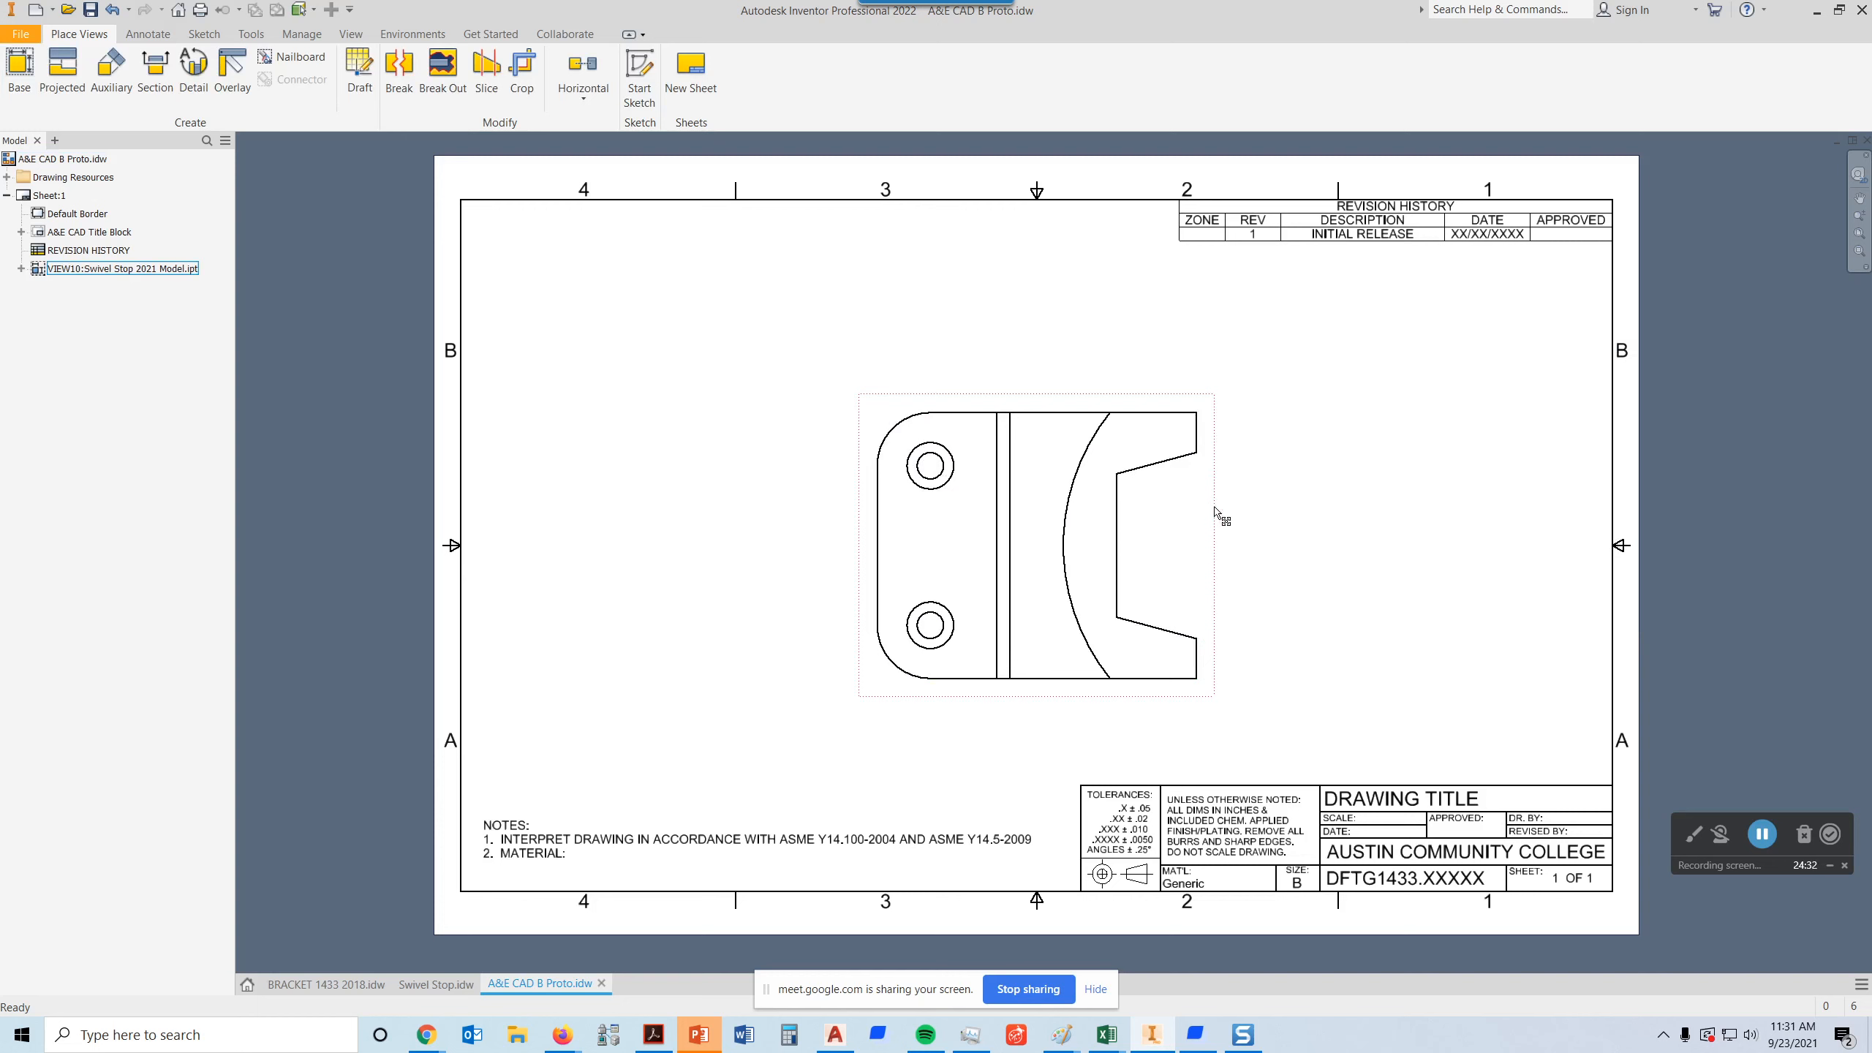
# - Change the base view's scale to .5 and move the view toward the lower-left area of the sheet
pyautogui.doubleClick(1205, 407)
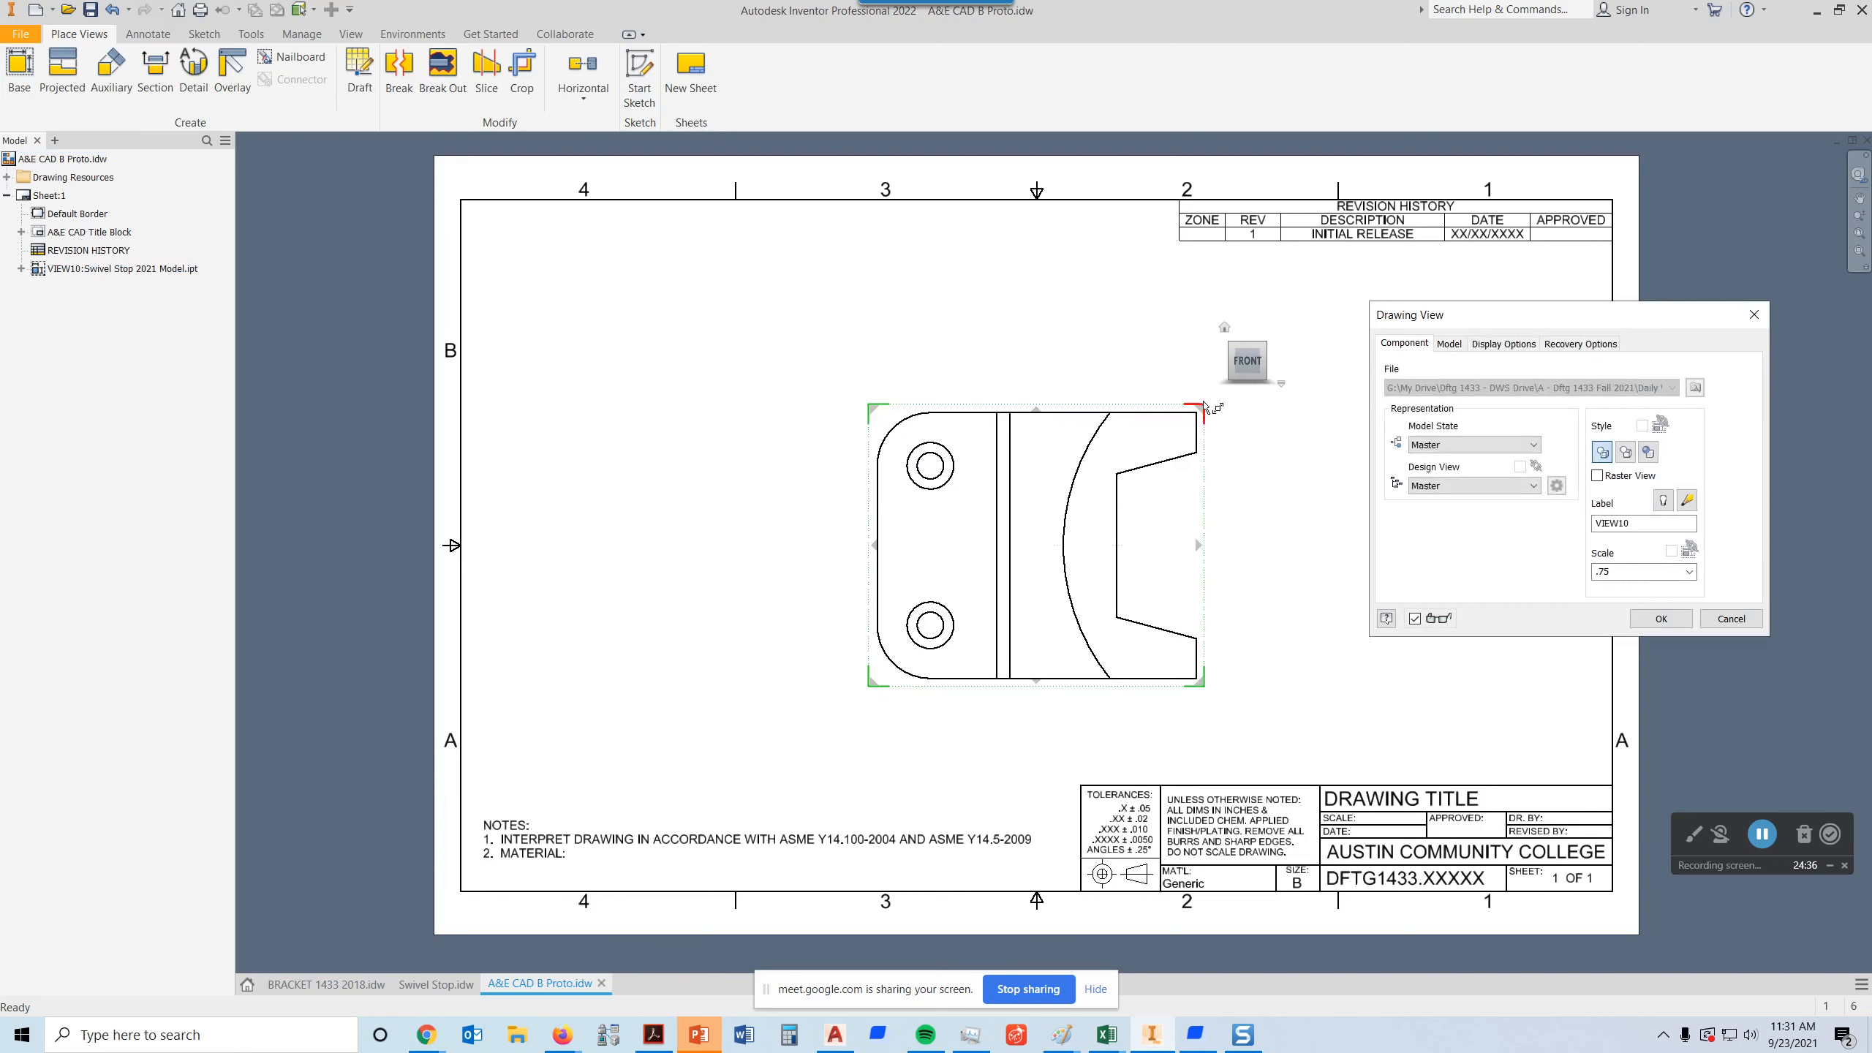
pyautogui.click(1639, 571)
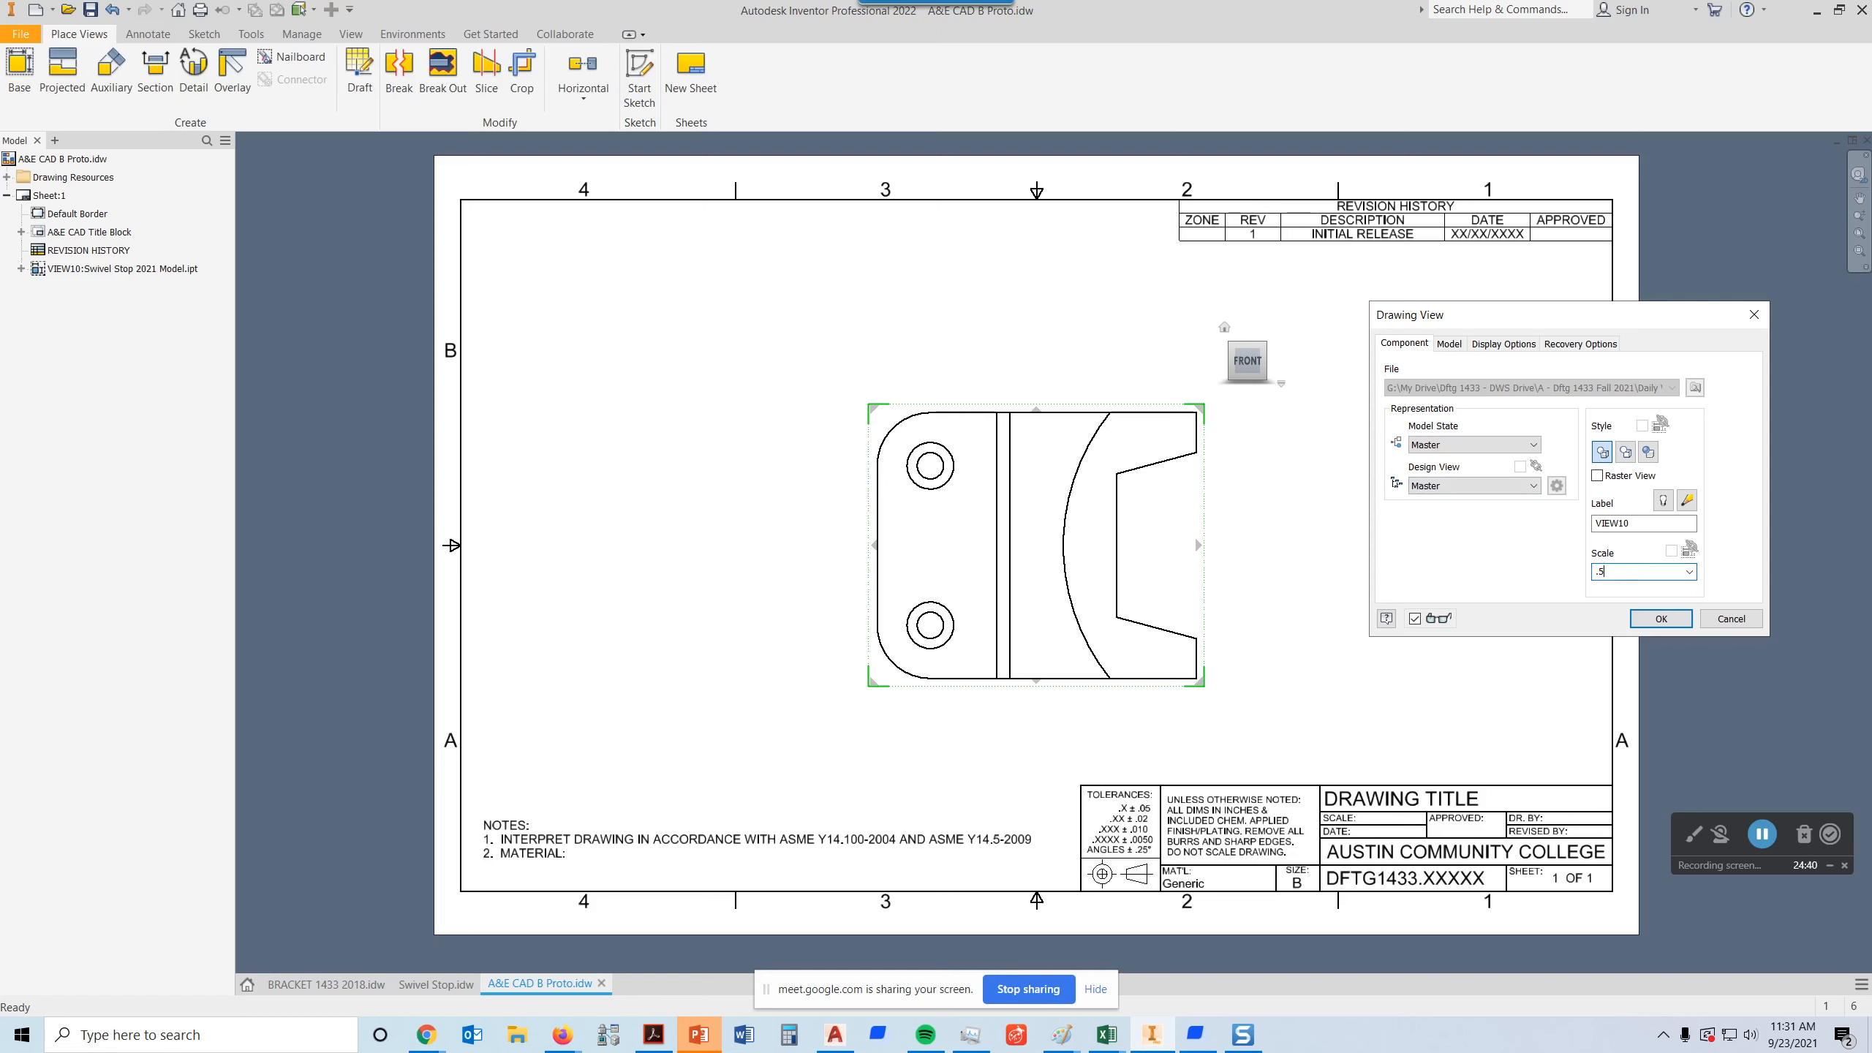
pyautogui.write('.5')
pyautogui.press('Return')
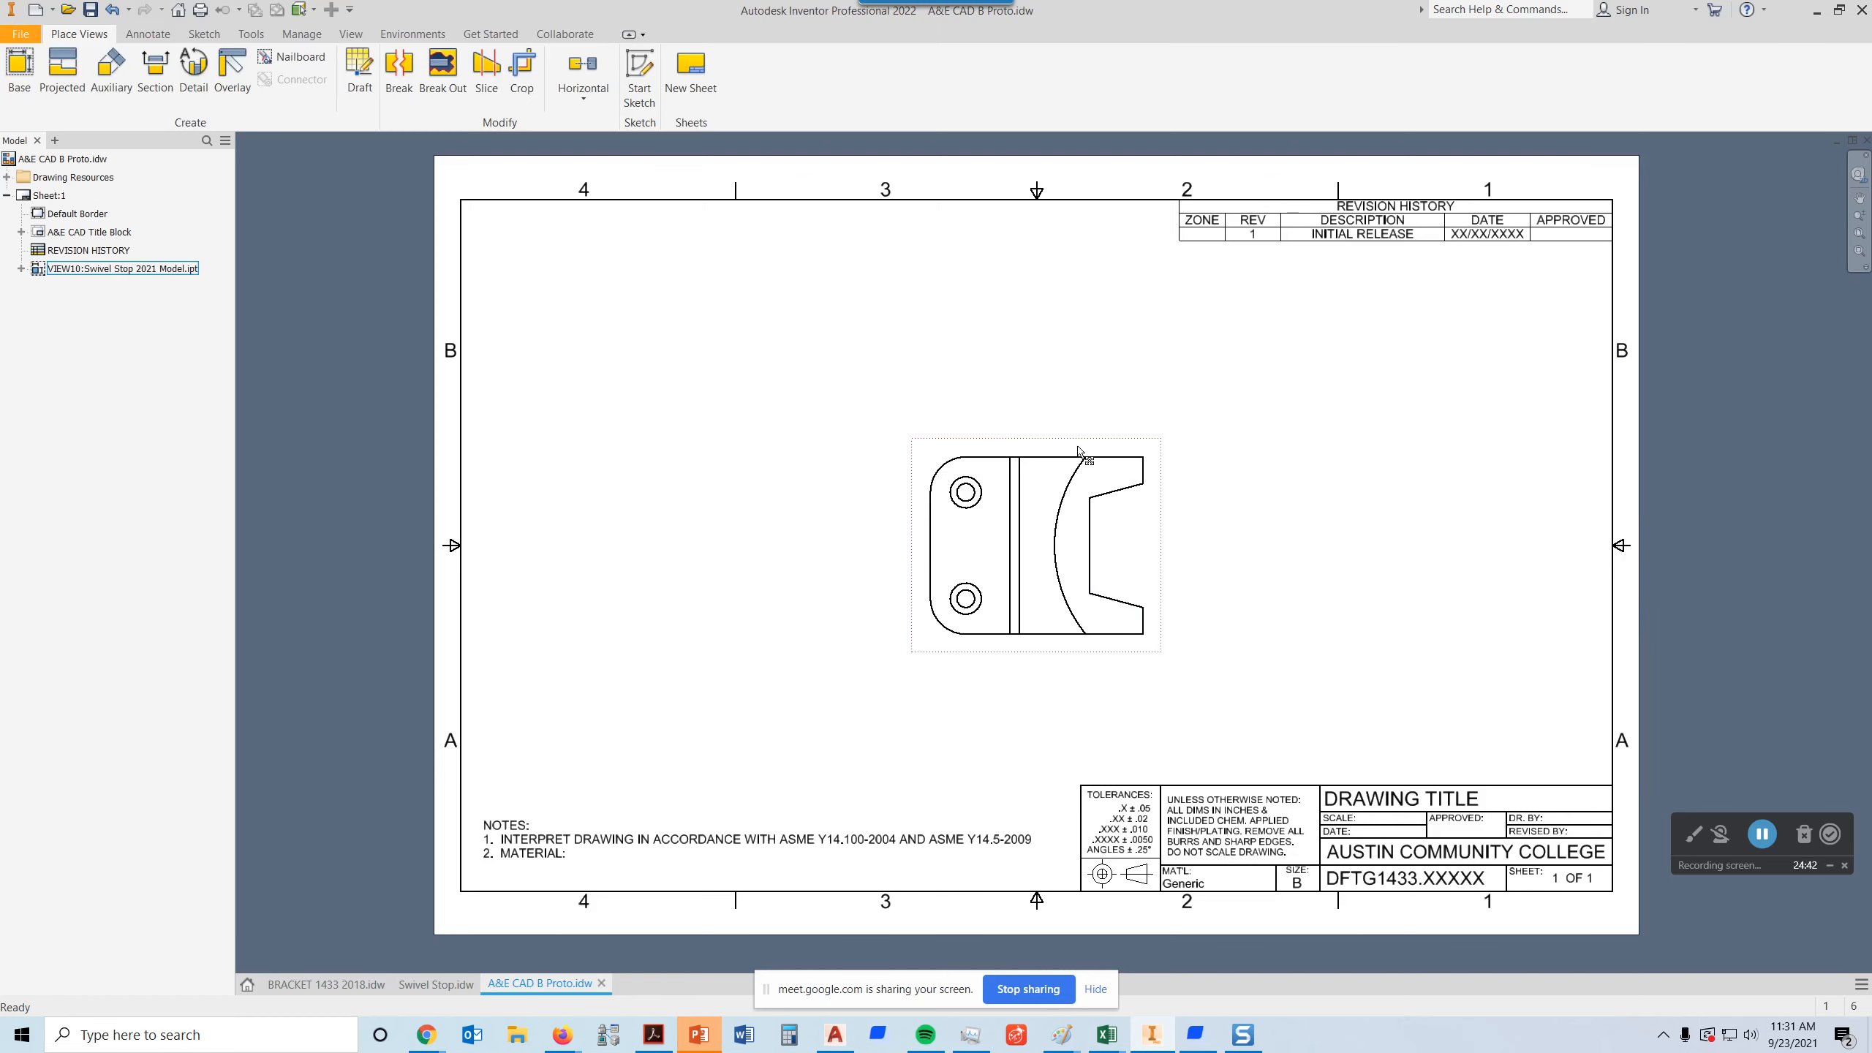
pyautogui.moveTo(1078, 448)
pyautogui.mouseDown()
pyautogui.moveTo(961, 448)
pyautogui.moveTo(856, 523)
pyautogui.moveTo(815, 508)
pyautogui.mouseUp()
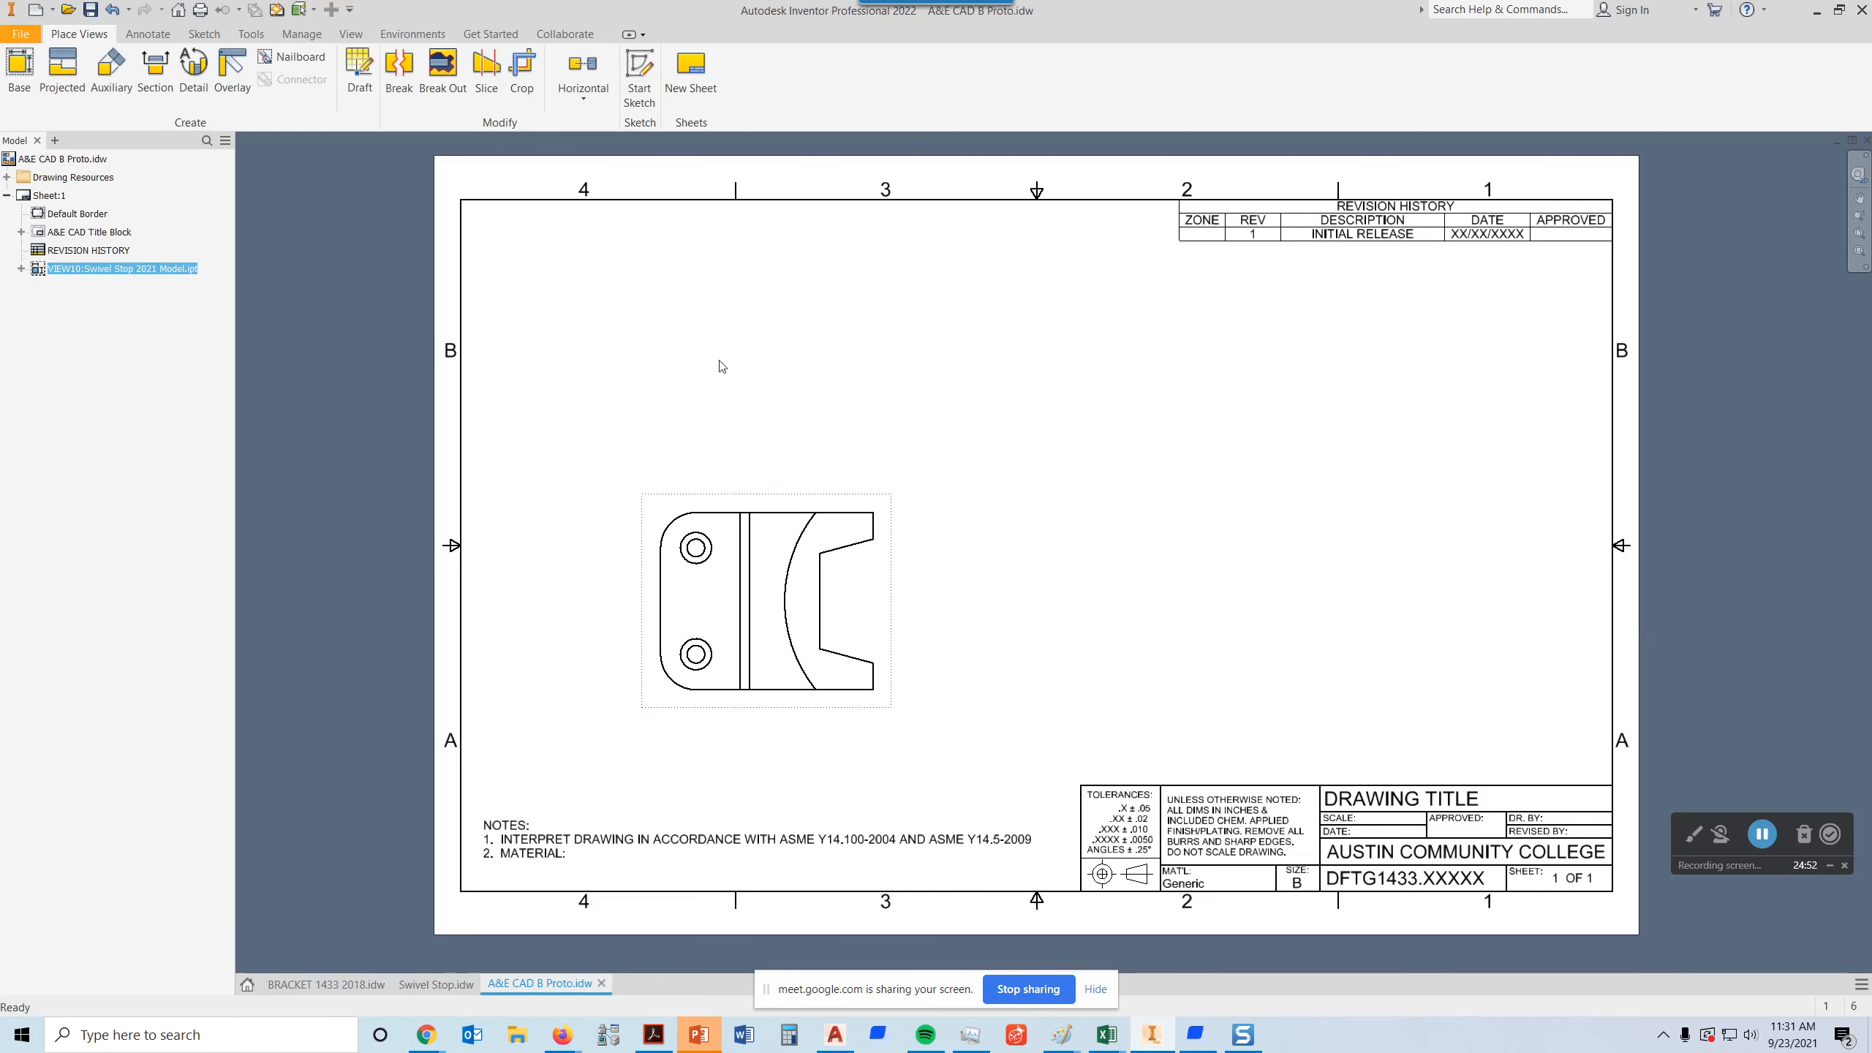
# - Project a top view from the front view and place it directly above
pyautogui.click(62, 69)
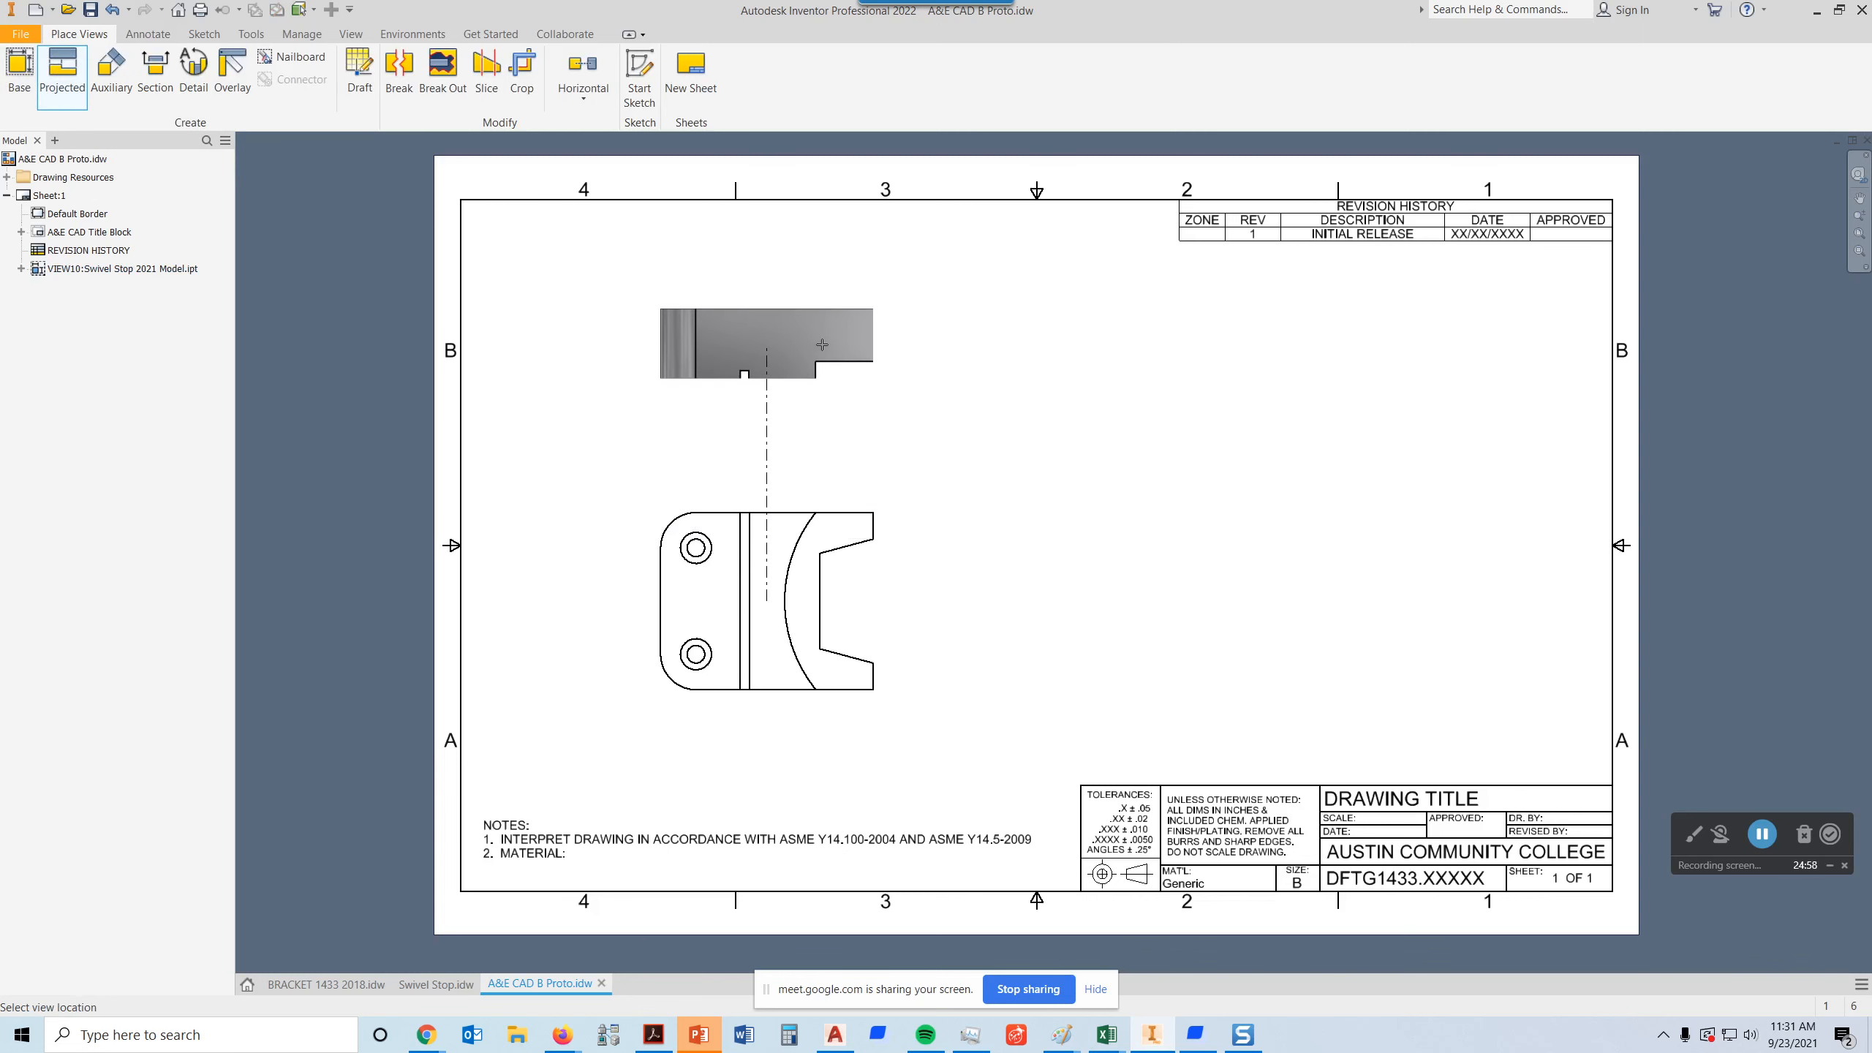
pyautogui.click(844, 346)
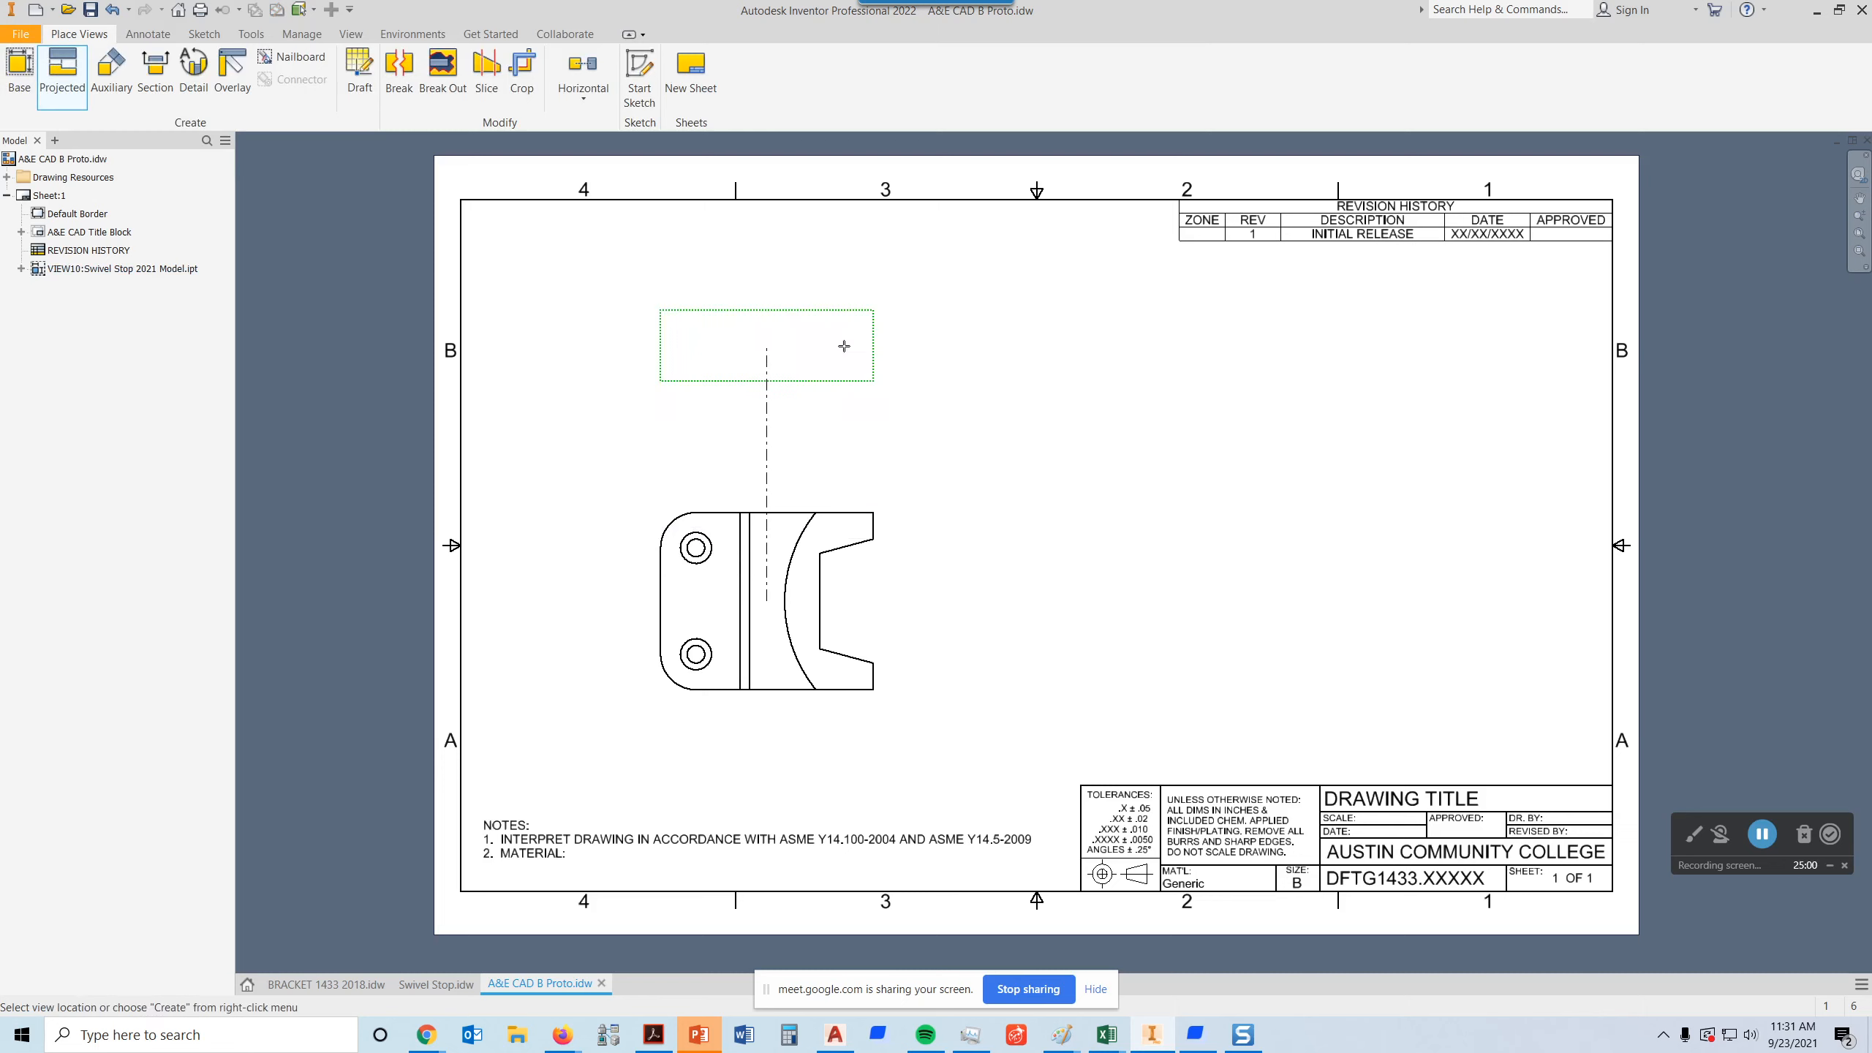
pyautogui.rightClick(847, 352)
pyautogui.click(924, 349)
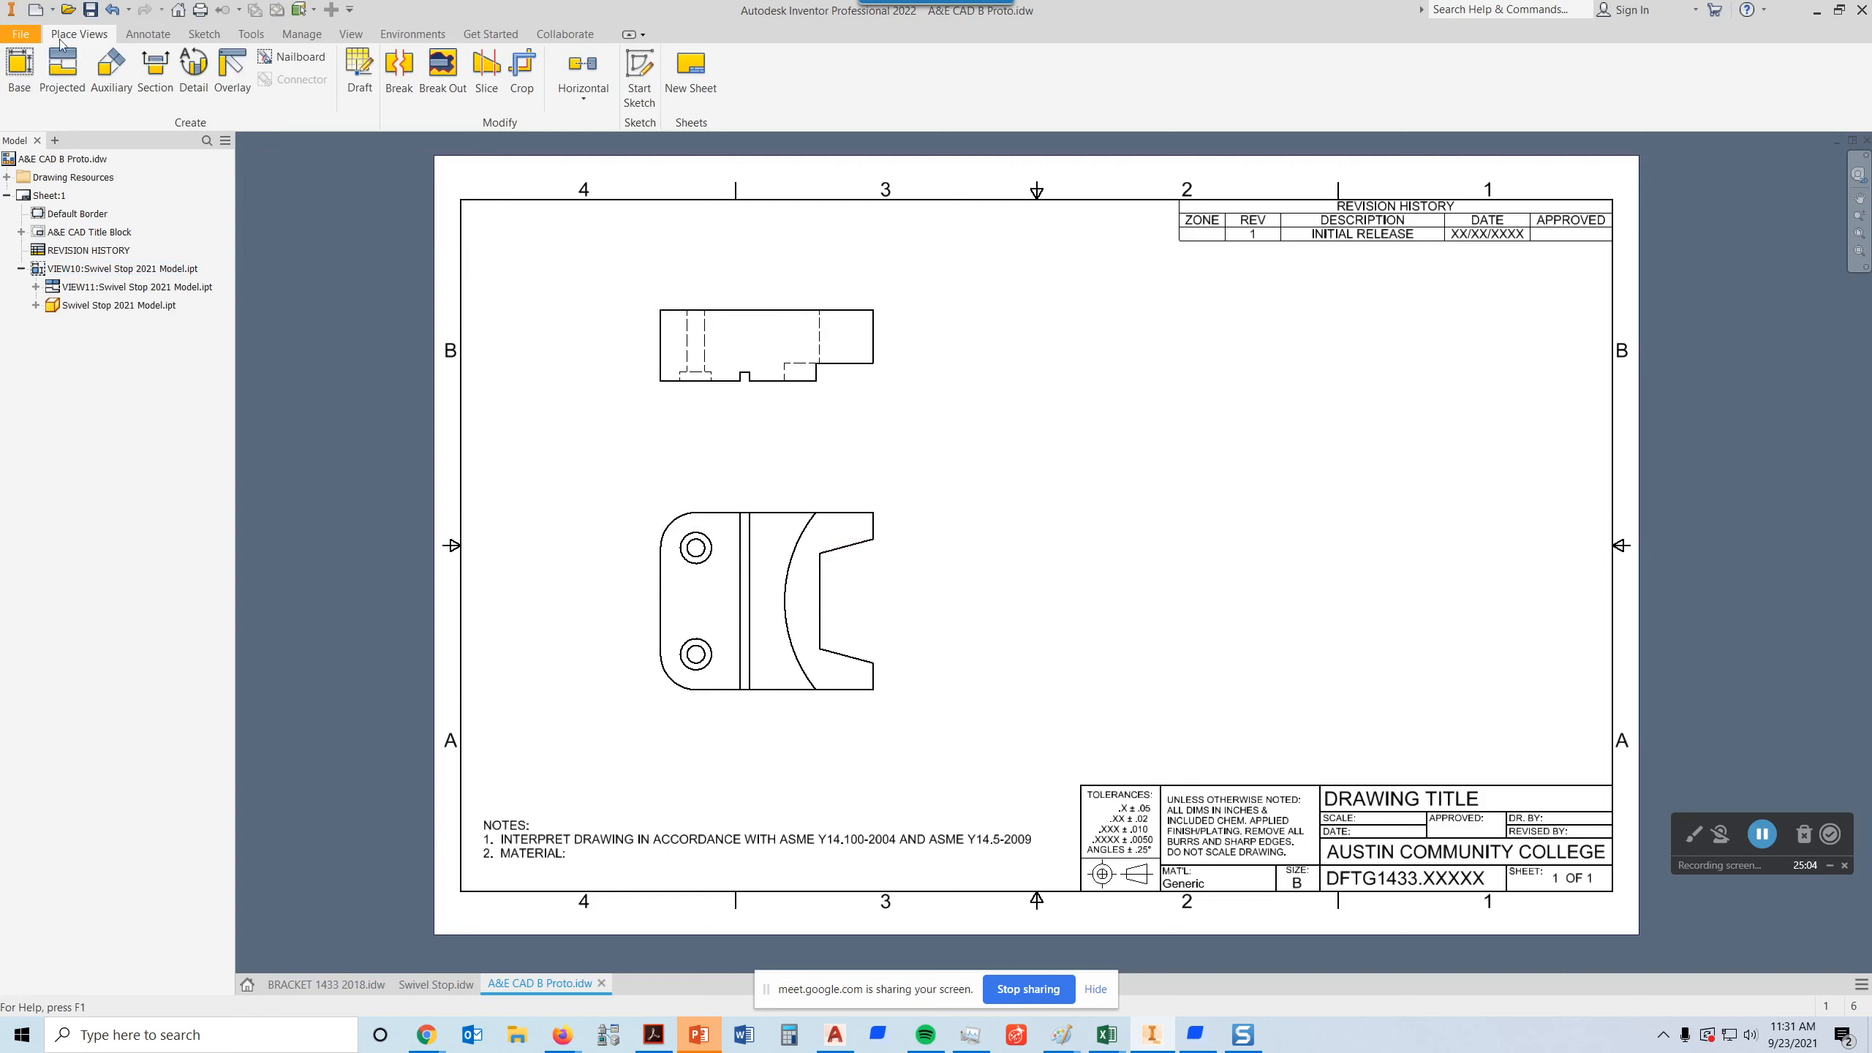
# - Project an isometric view from the front view and reposition it near the right border of the sheet
pyautogui.click(60, 68)
pyautogui.click(914, 531)
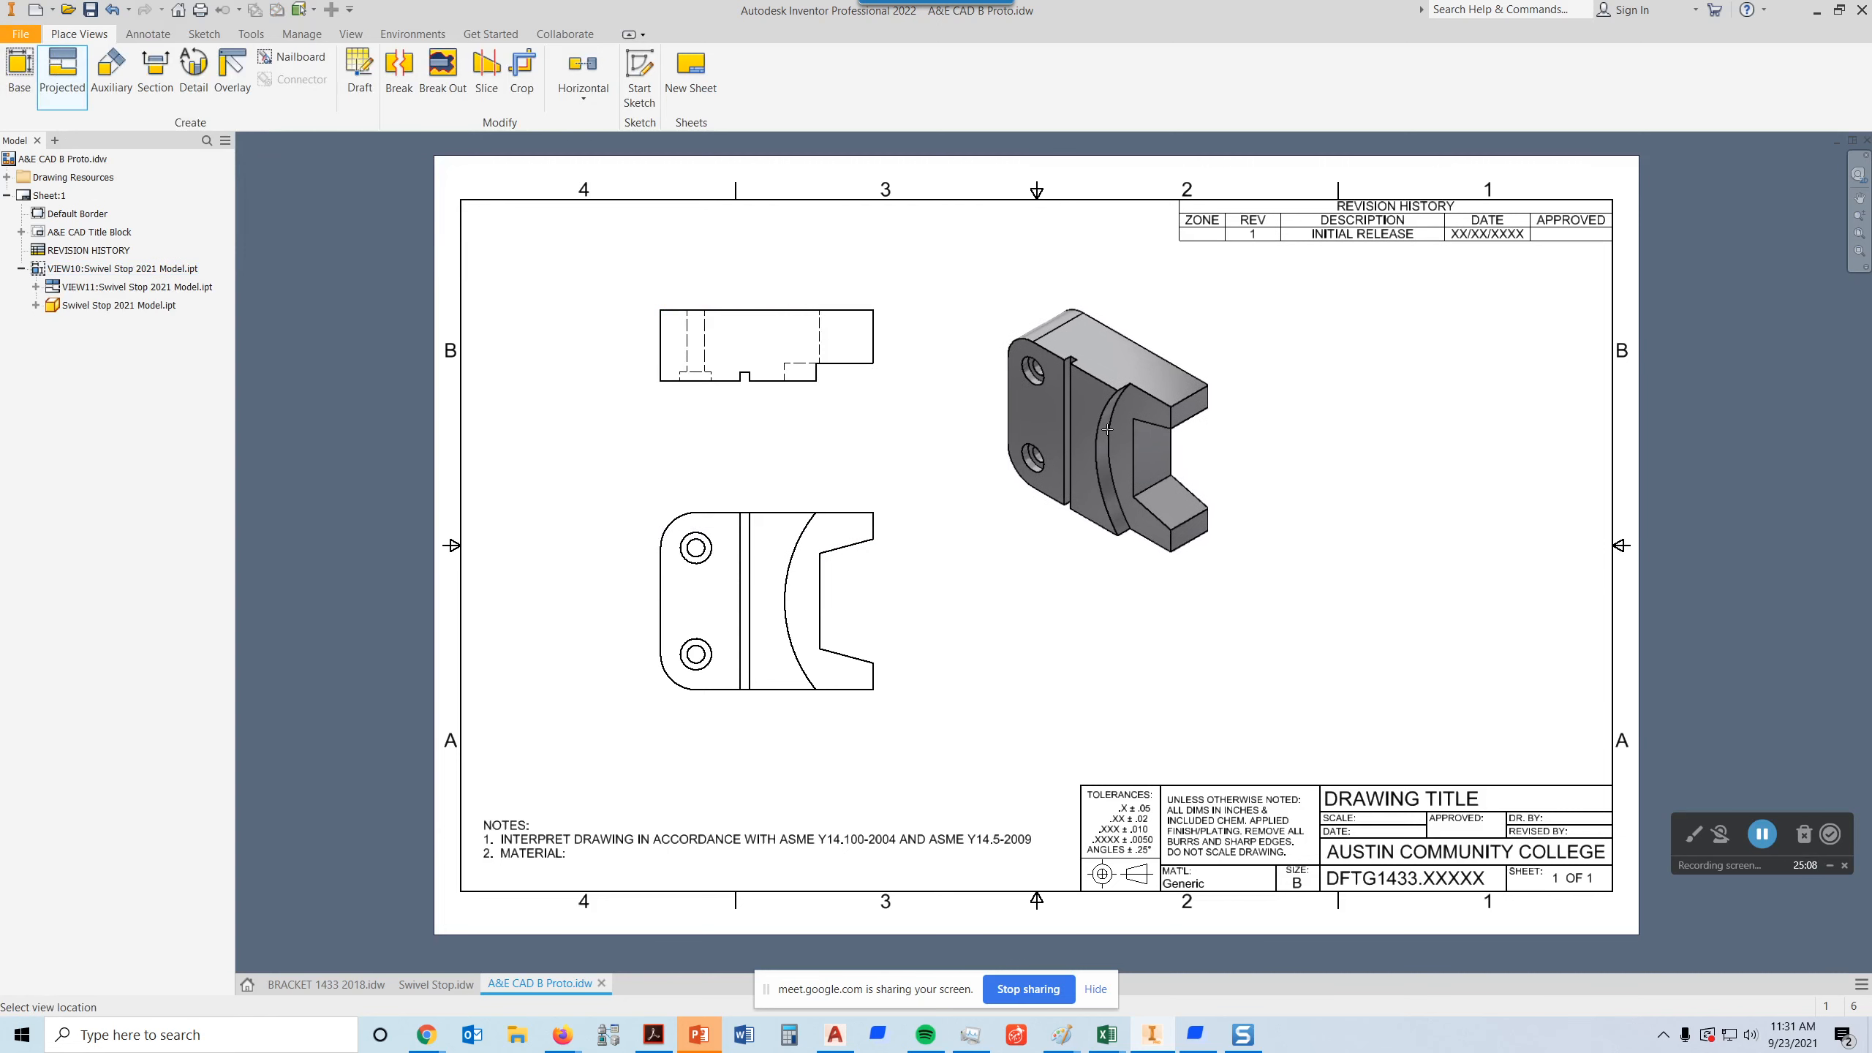
pyautogui.click(1150, 449)
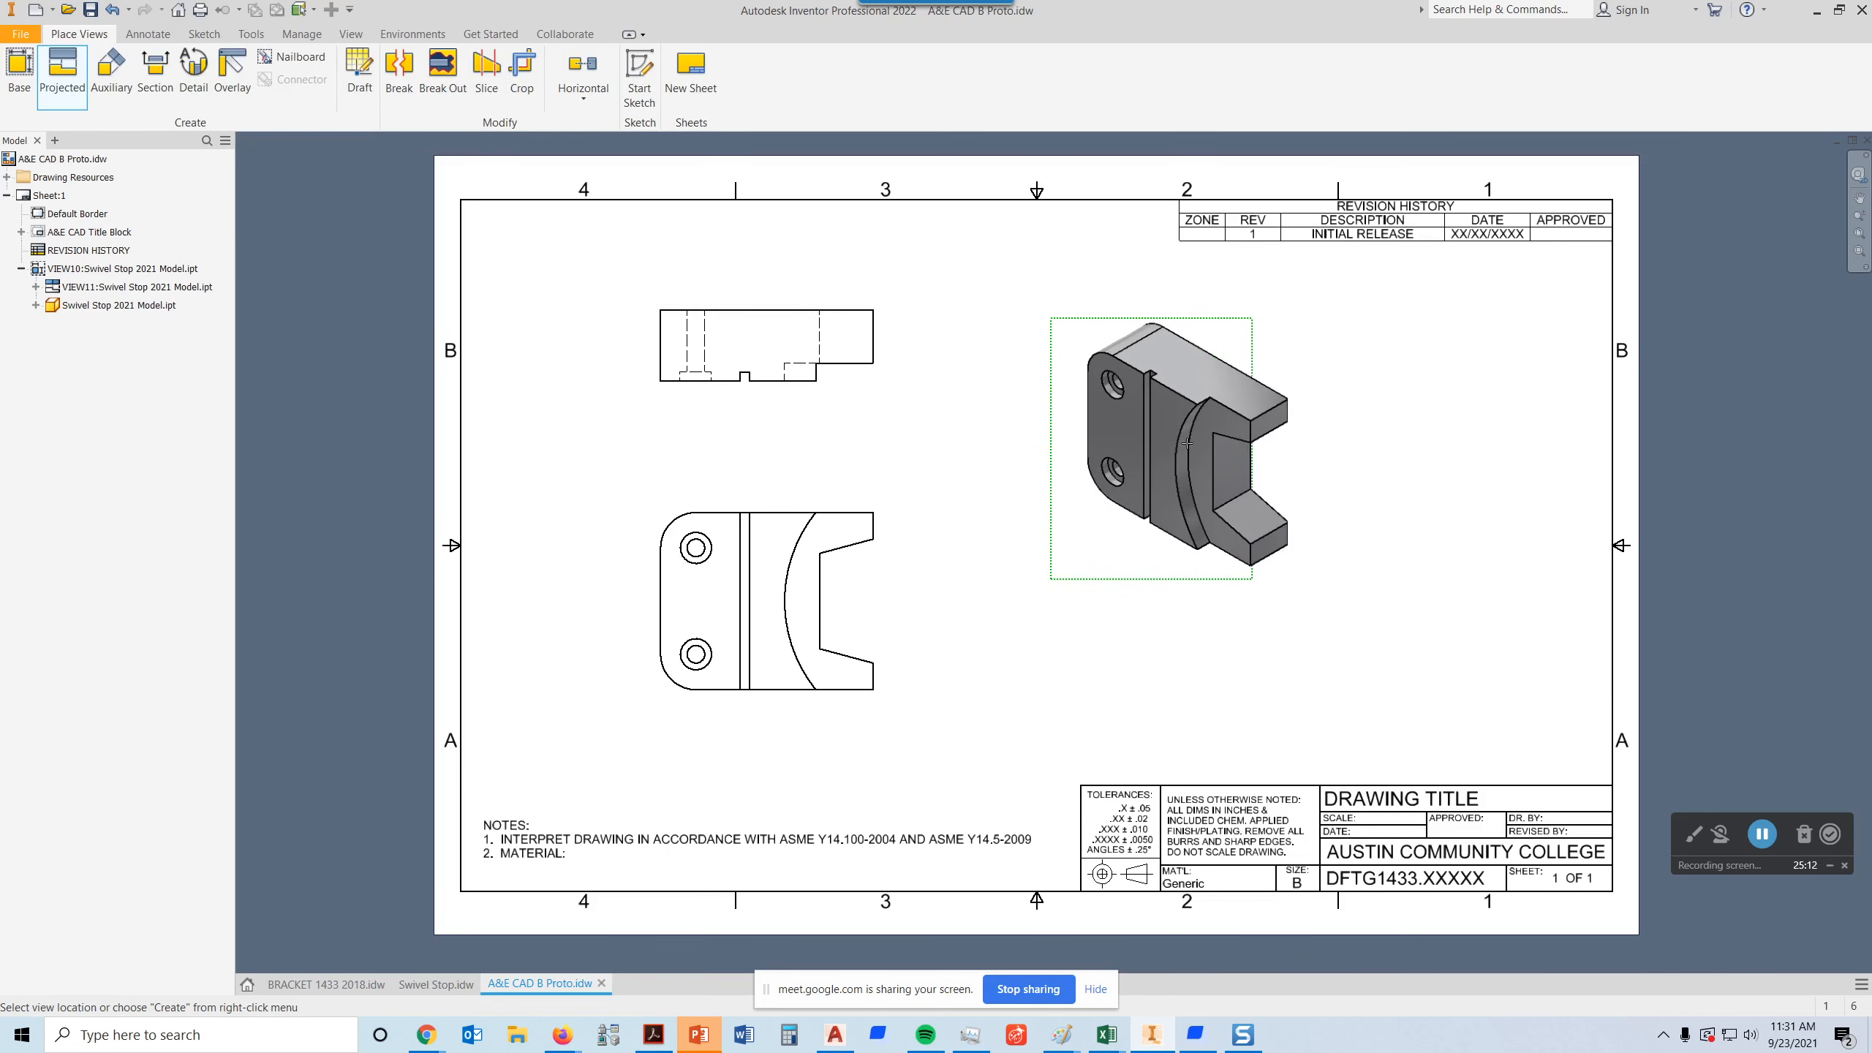
pyautogui.rightClick(1159, 437)
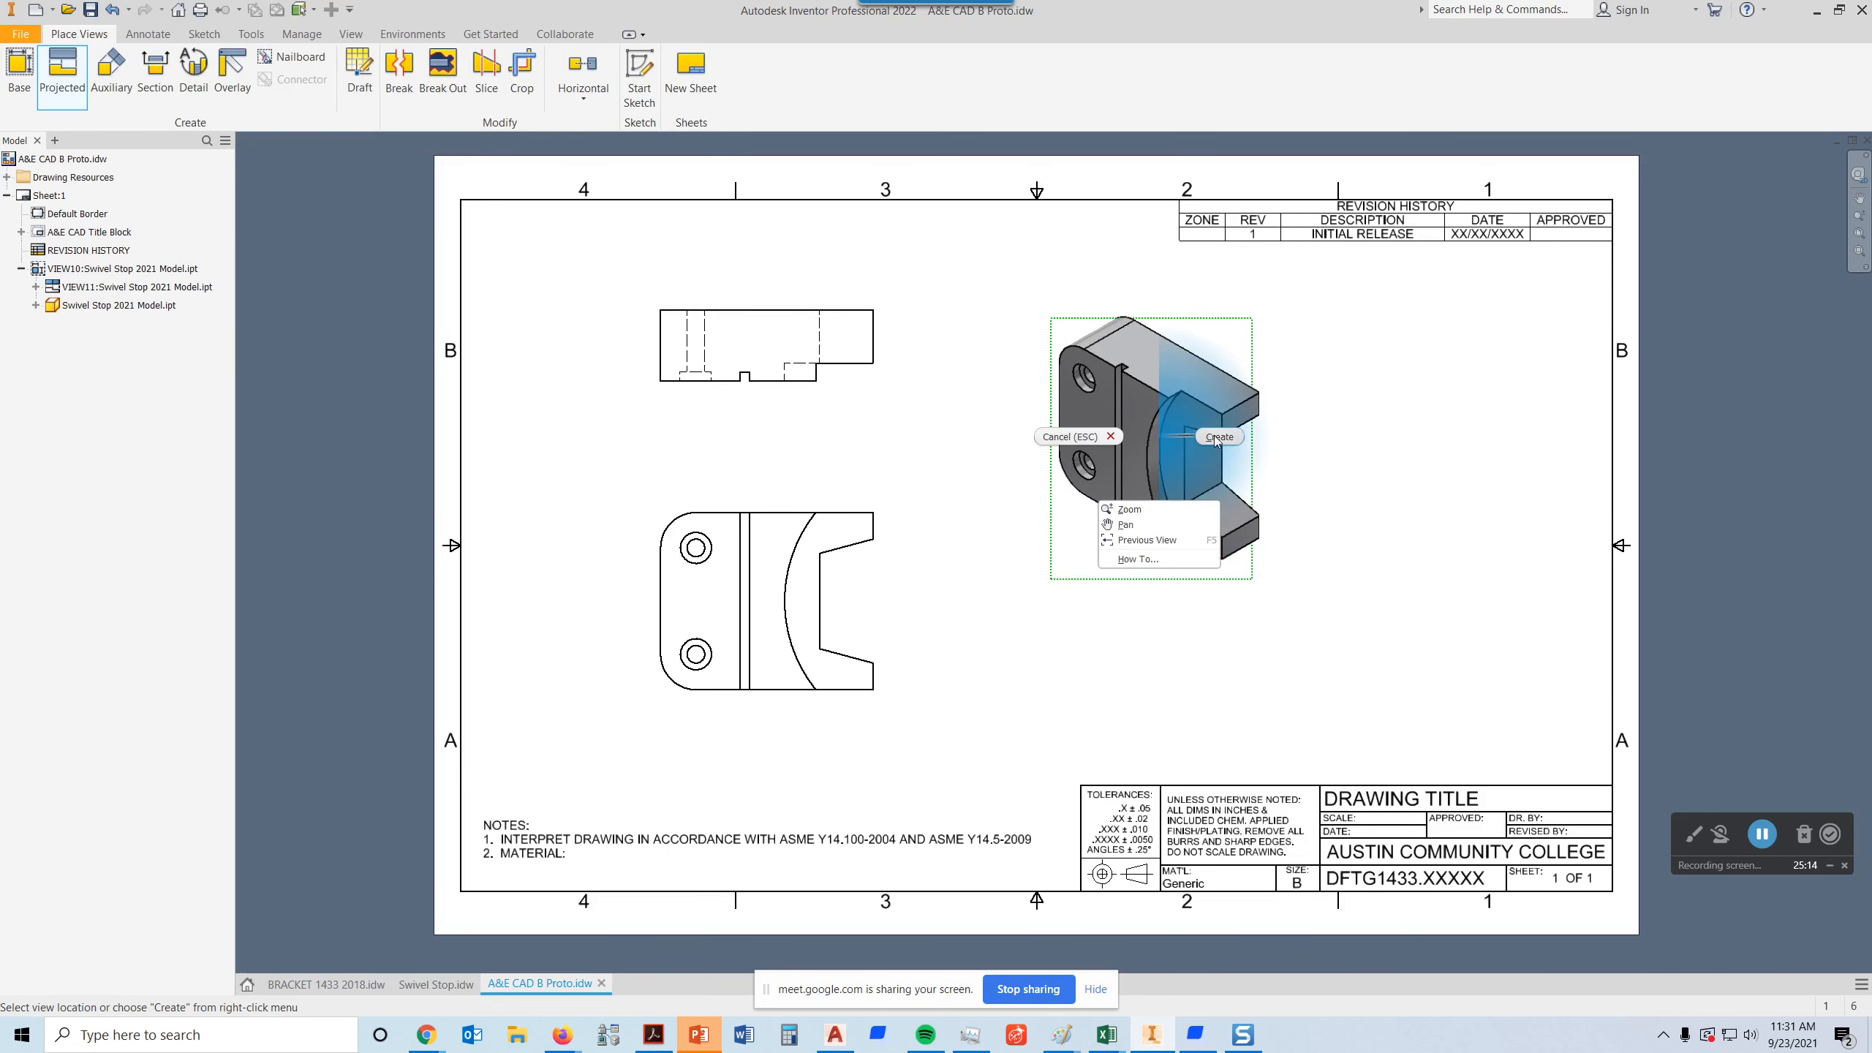
pyautogui.click(1180, 438)
pyautogui.moveTo(1283, 480)
pyautogui.mouseDown()
pyautogui.moveTo(1322, 514)
pyautogui.moveTo(1396, 524)
pyautogui.mouseUp()
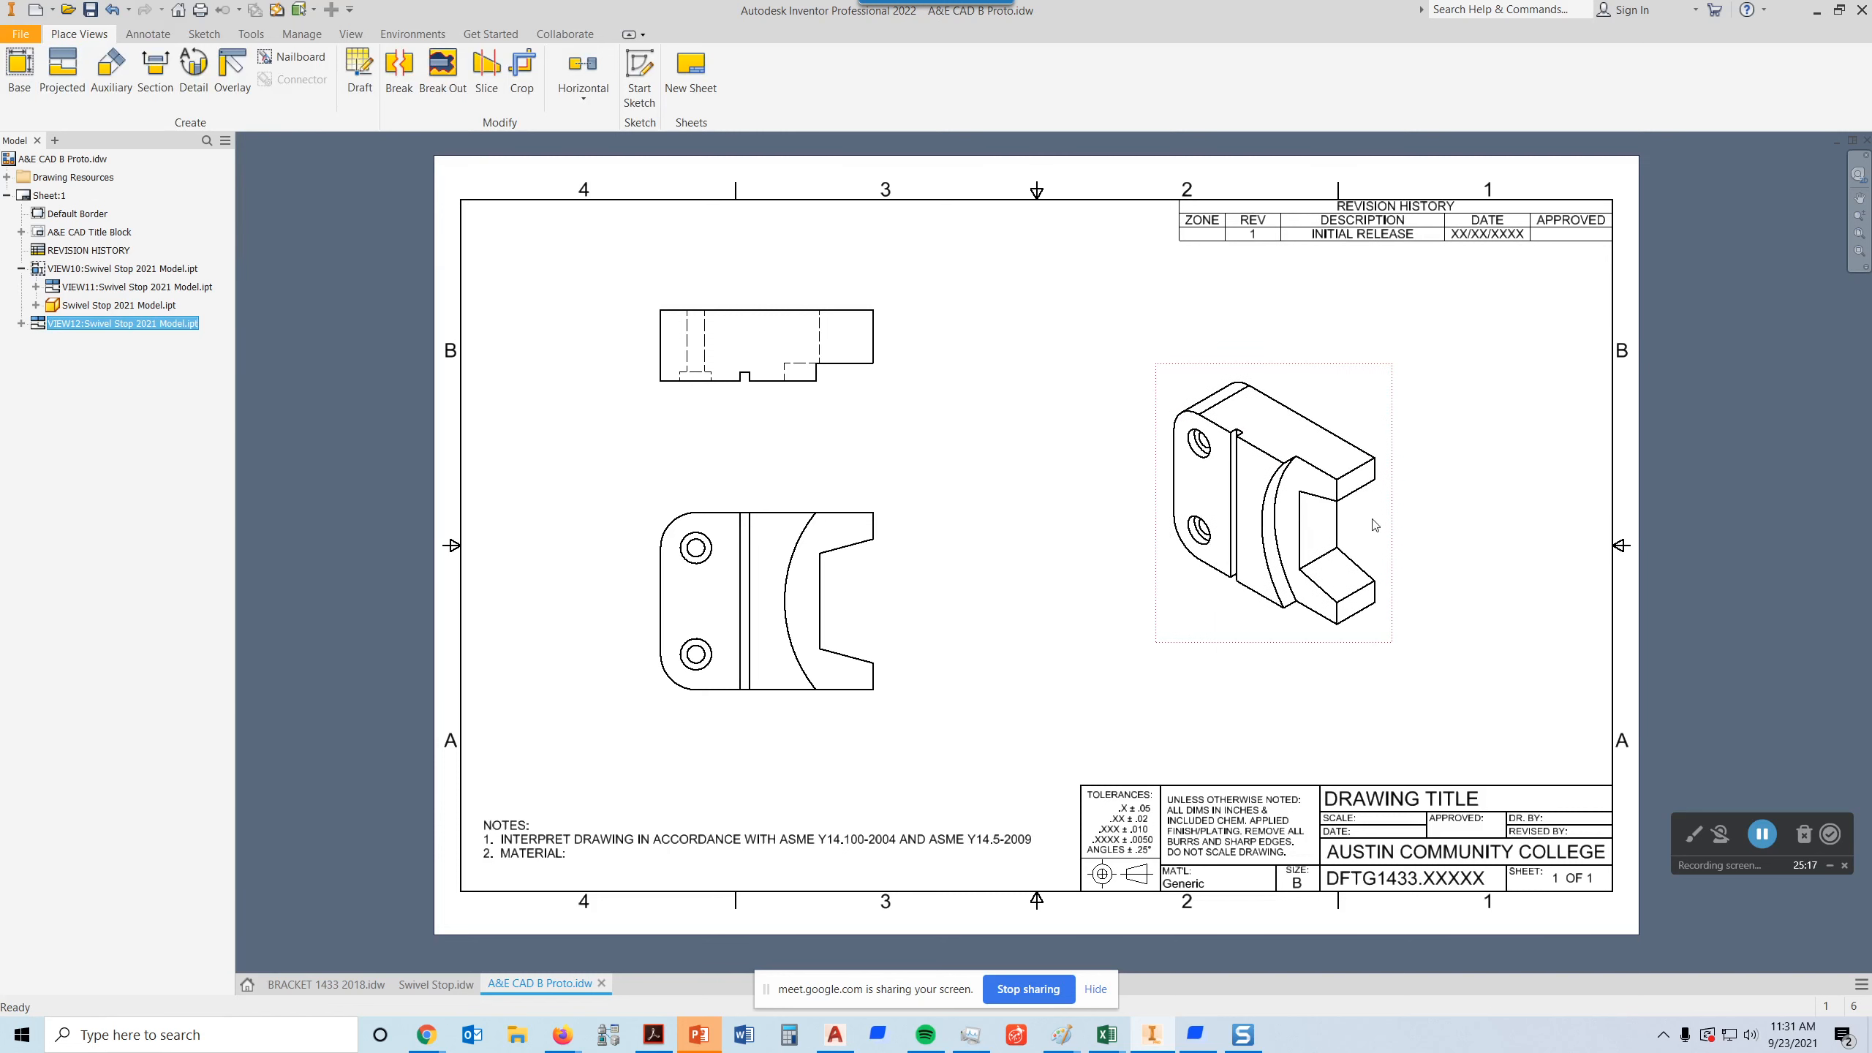
# - Turn off tangent edges in the isometric view's display options
pyautogui.doubleClick(1386, 424)
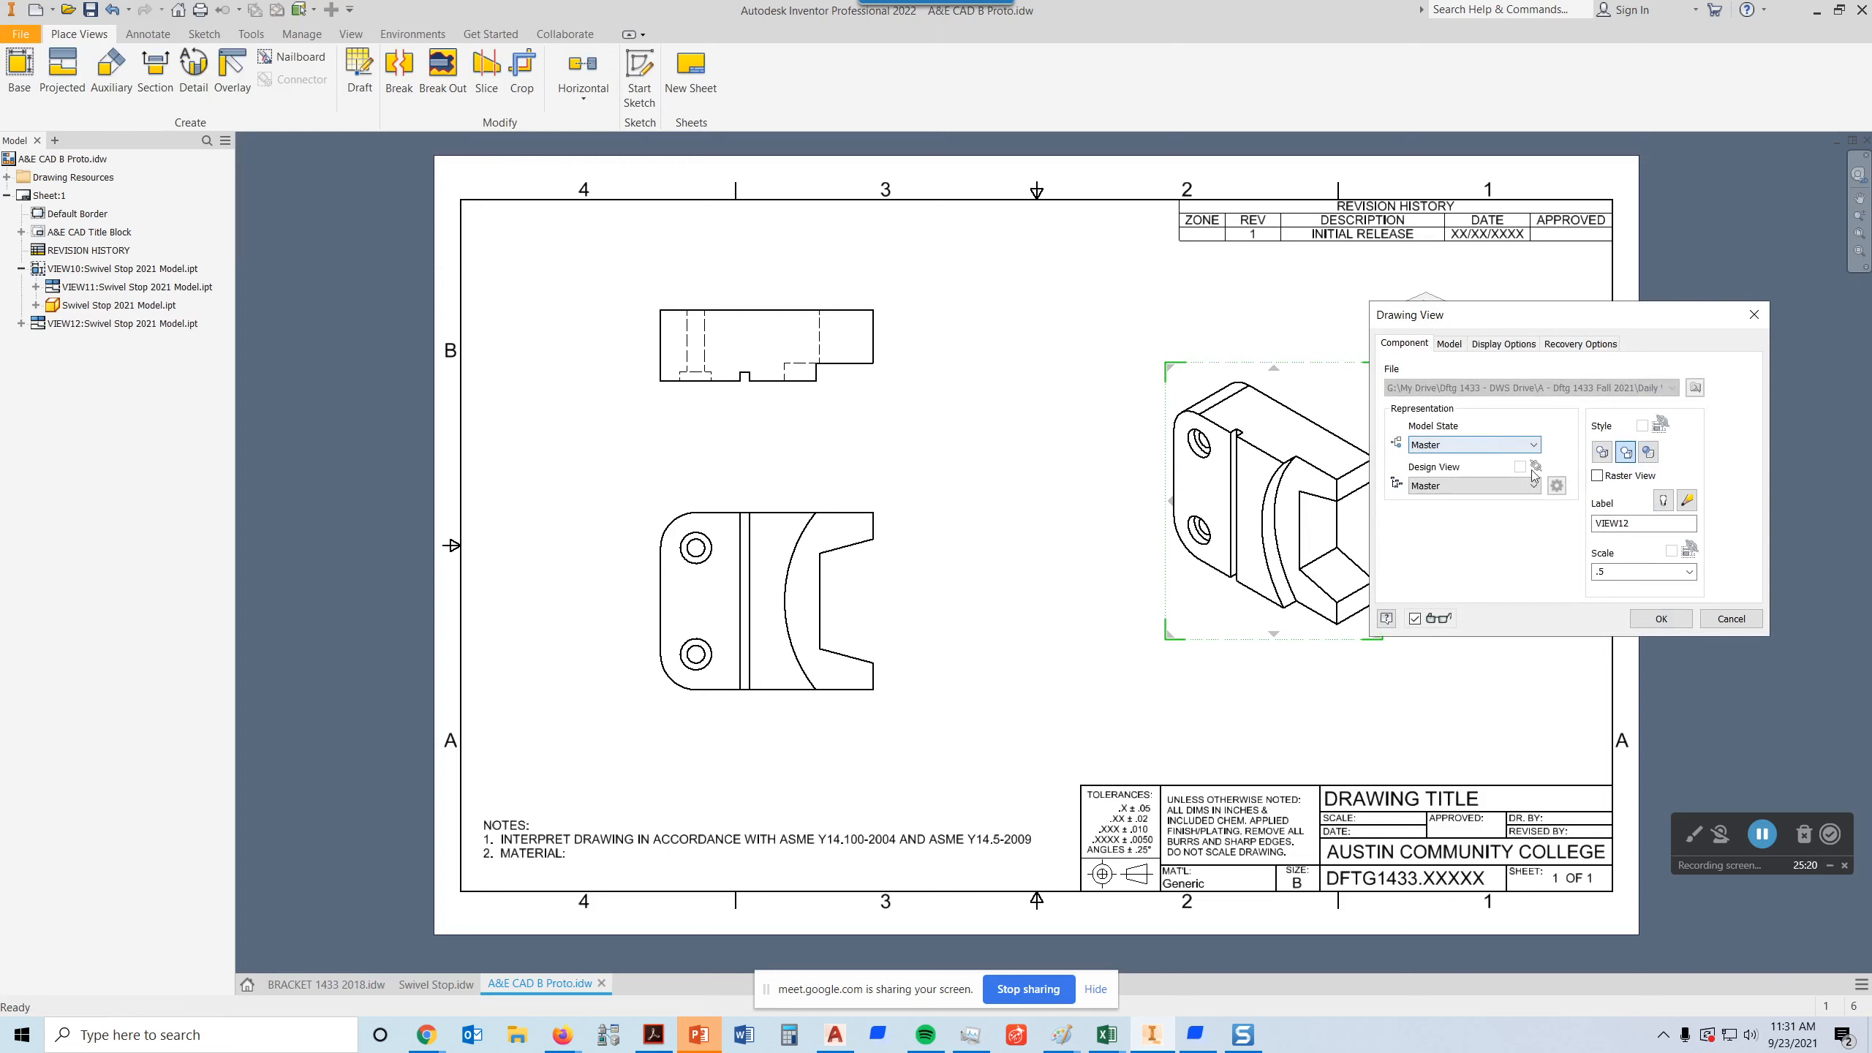
pyautogui.click(1648, 451)
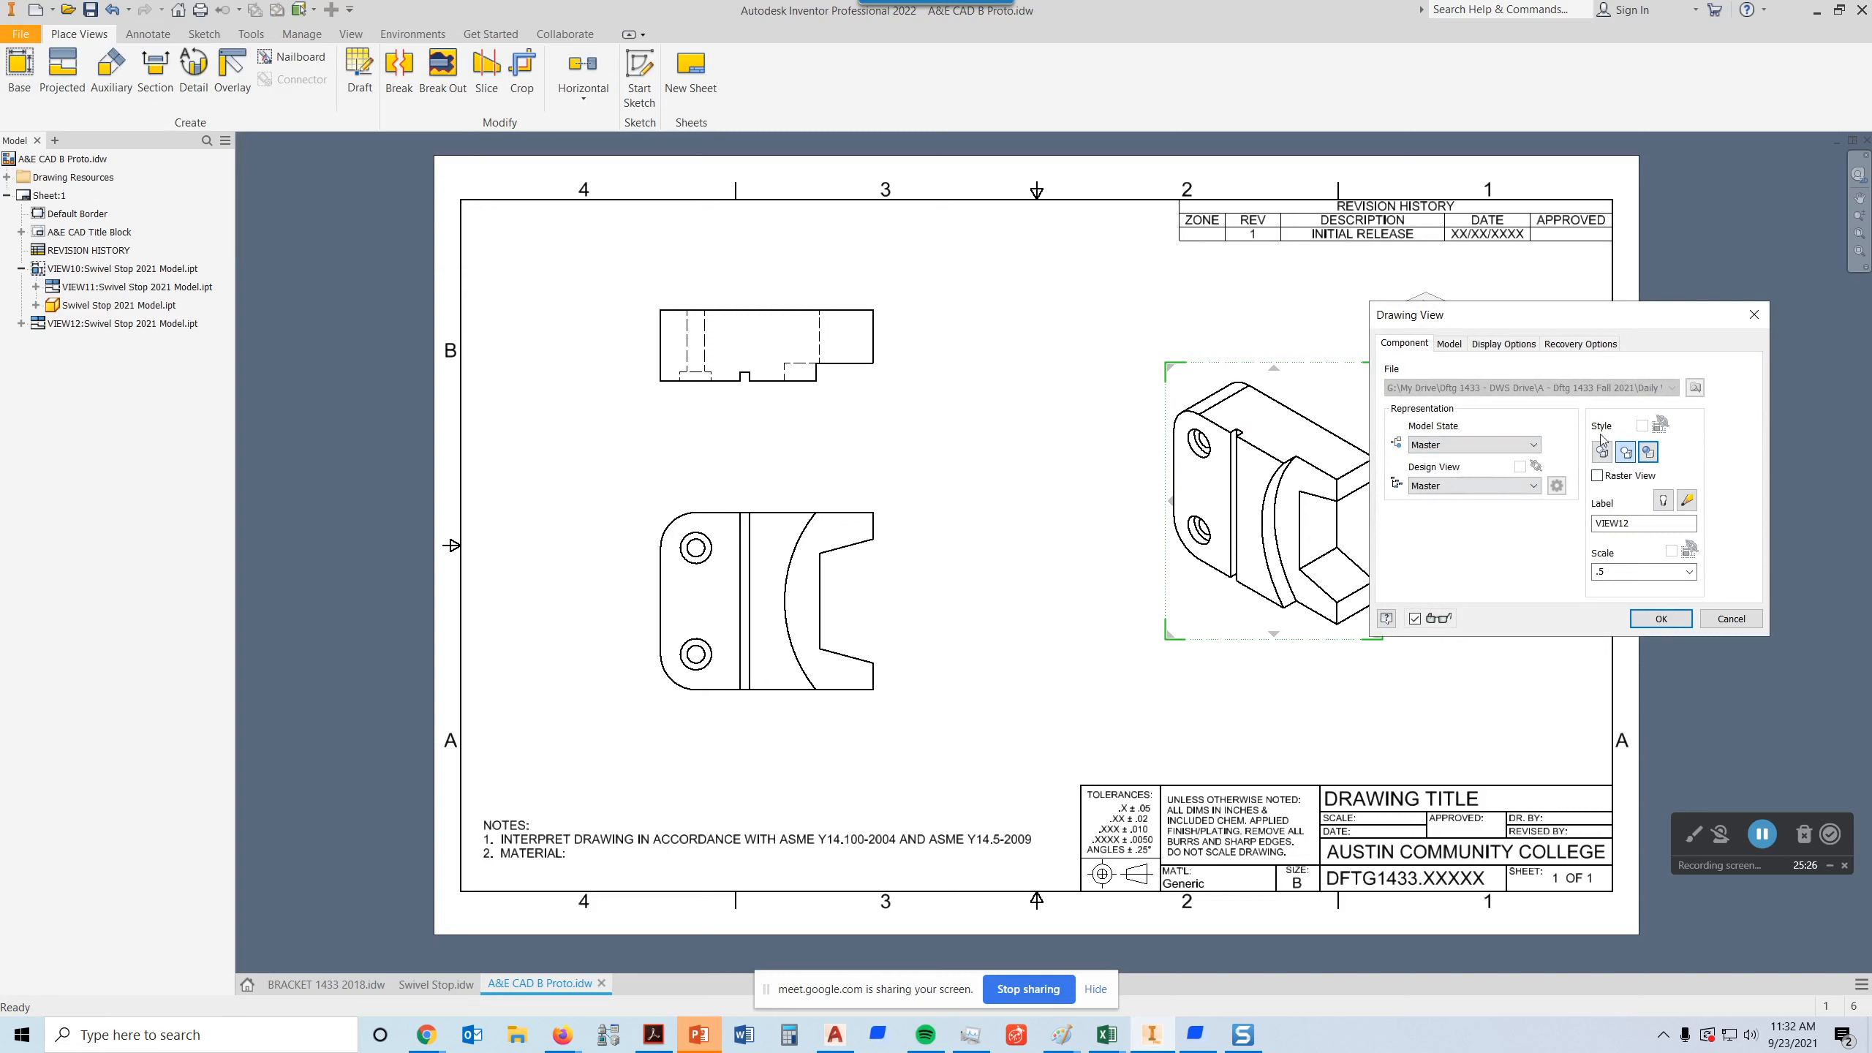
pyautogui.click(1522, 348)
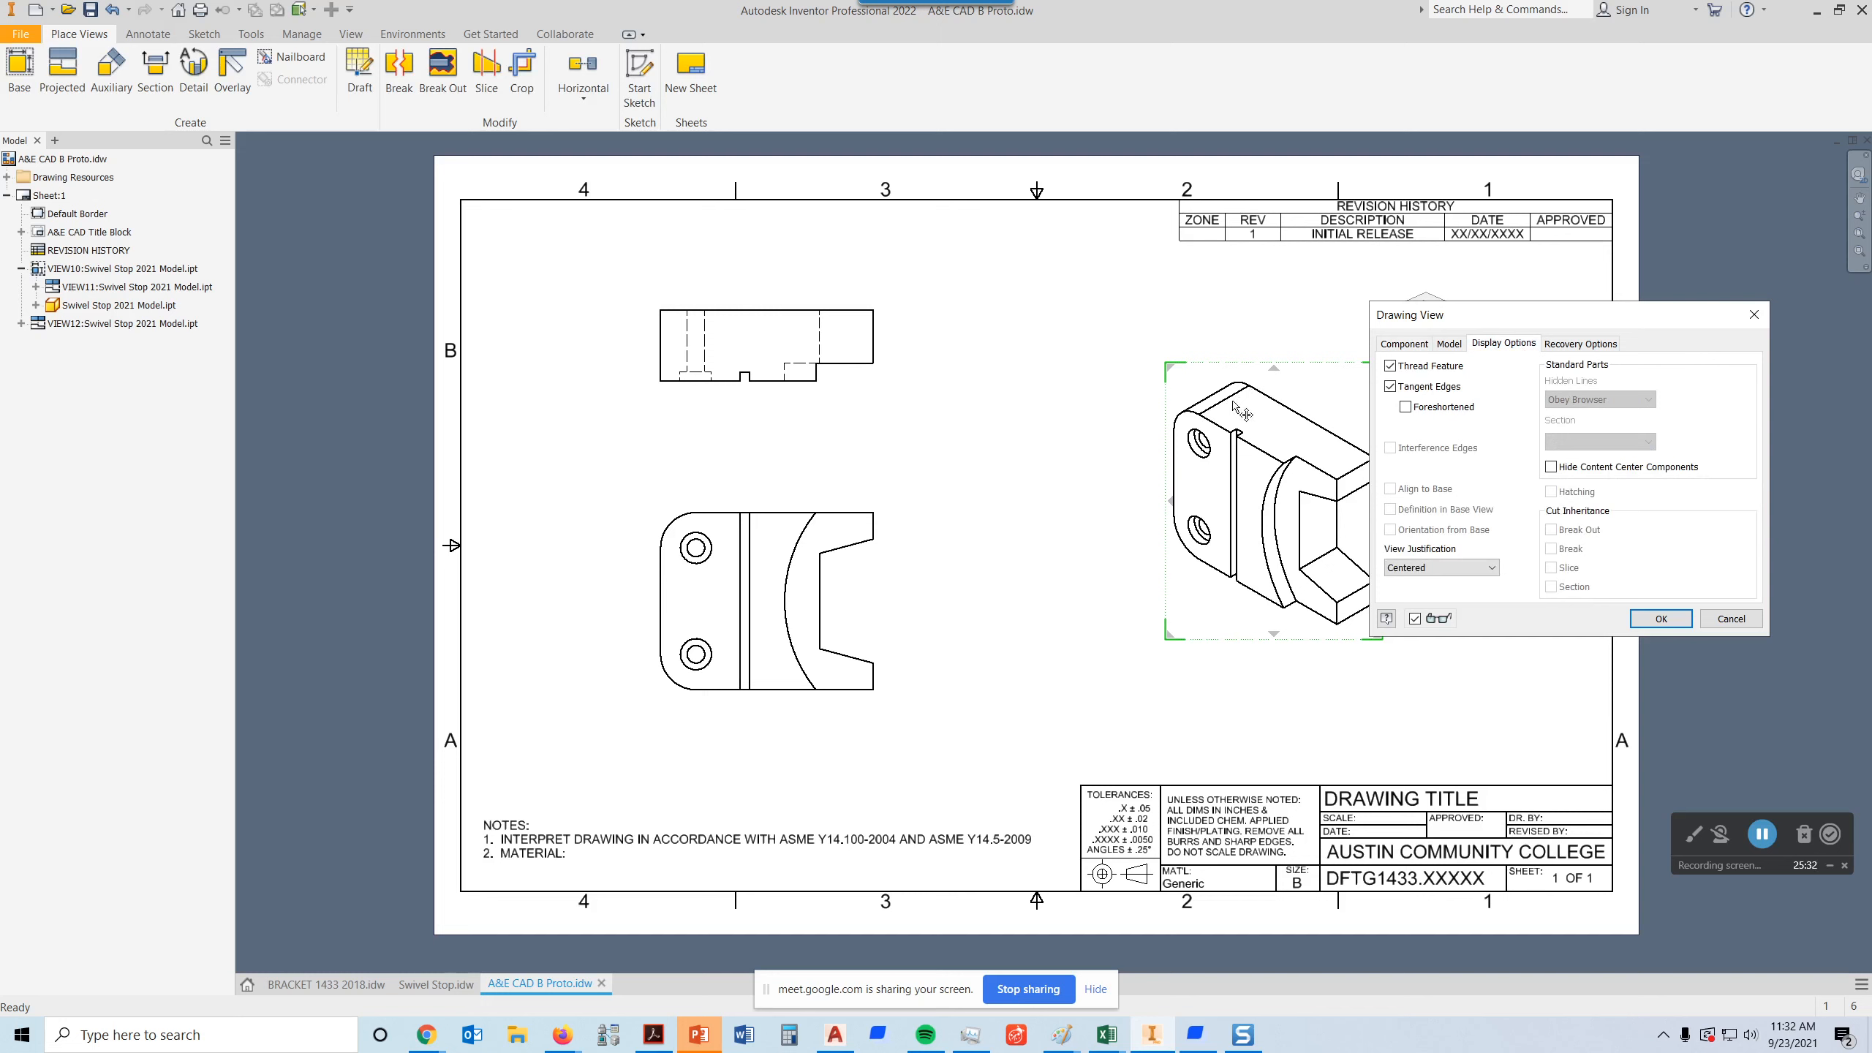
pyautogui.click(1390, 387)
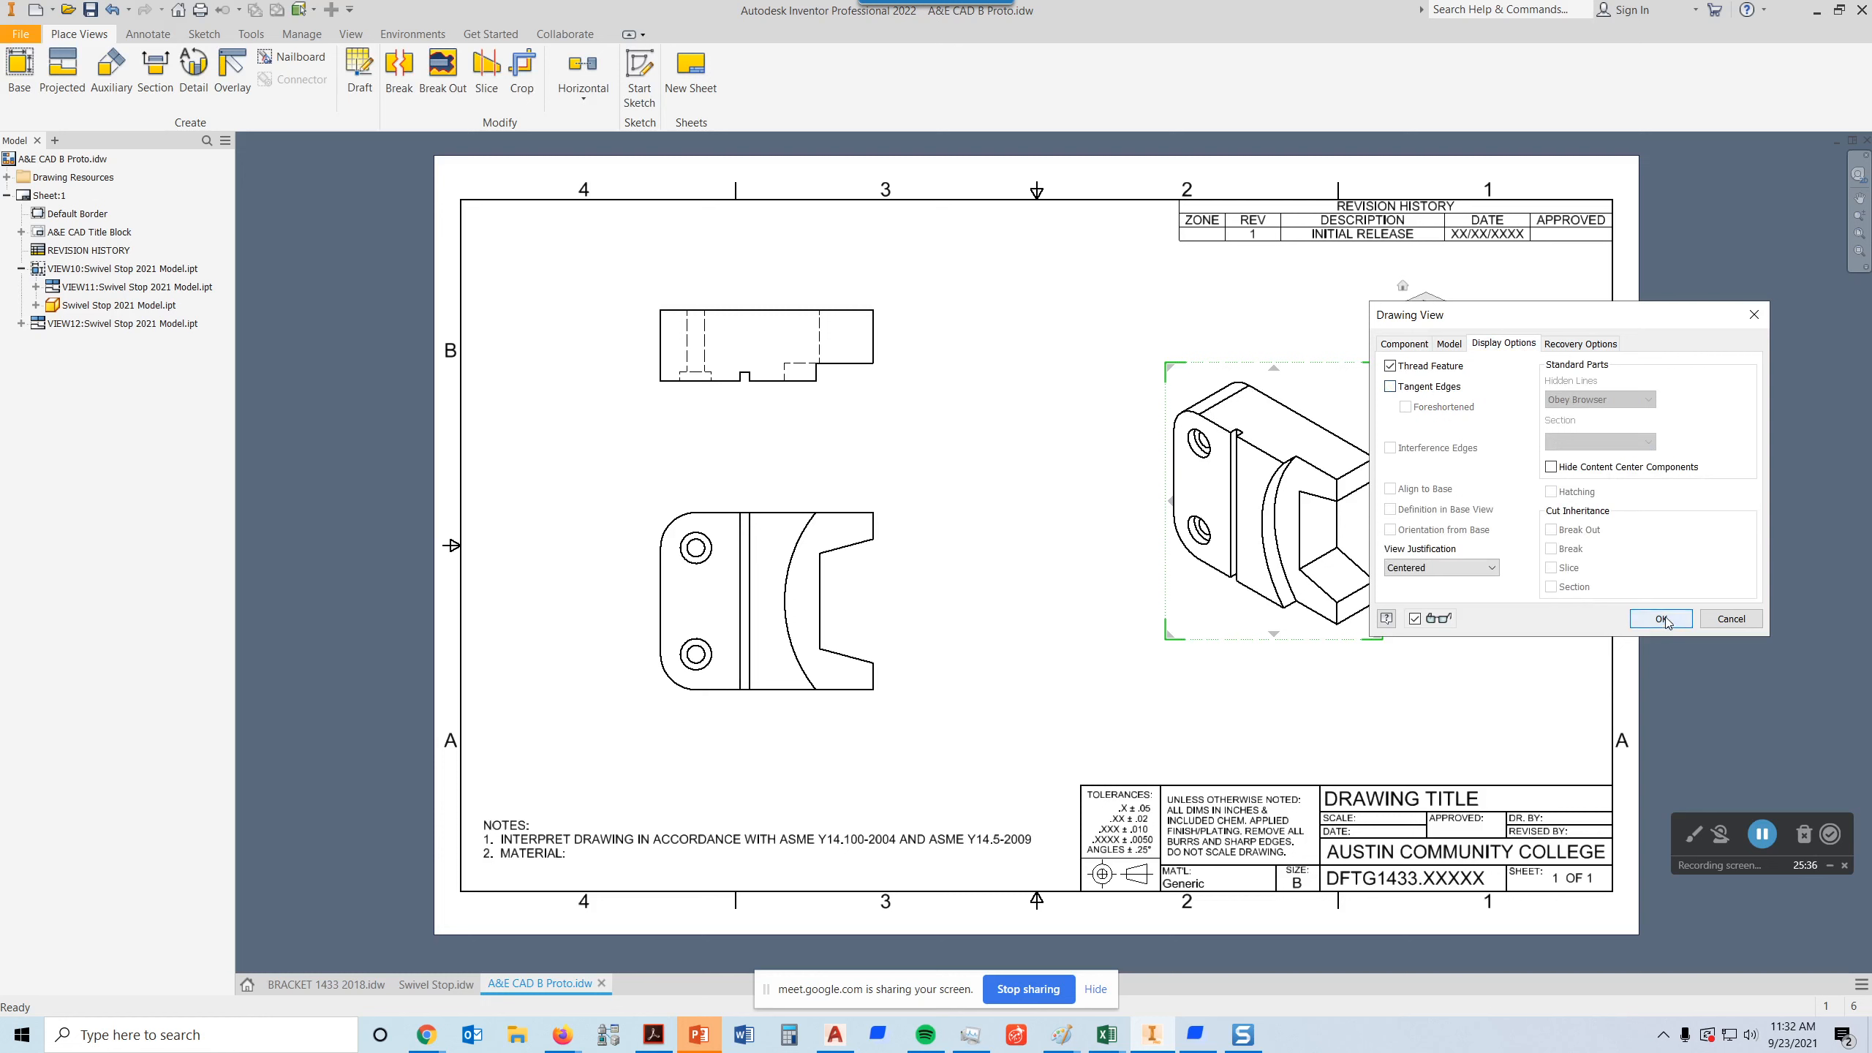
pyautogui.click(1641, 617)
# - Apply the shaded style to the isometric view and inspect its appearance
pyautogui.doubleClick(1337, 399)
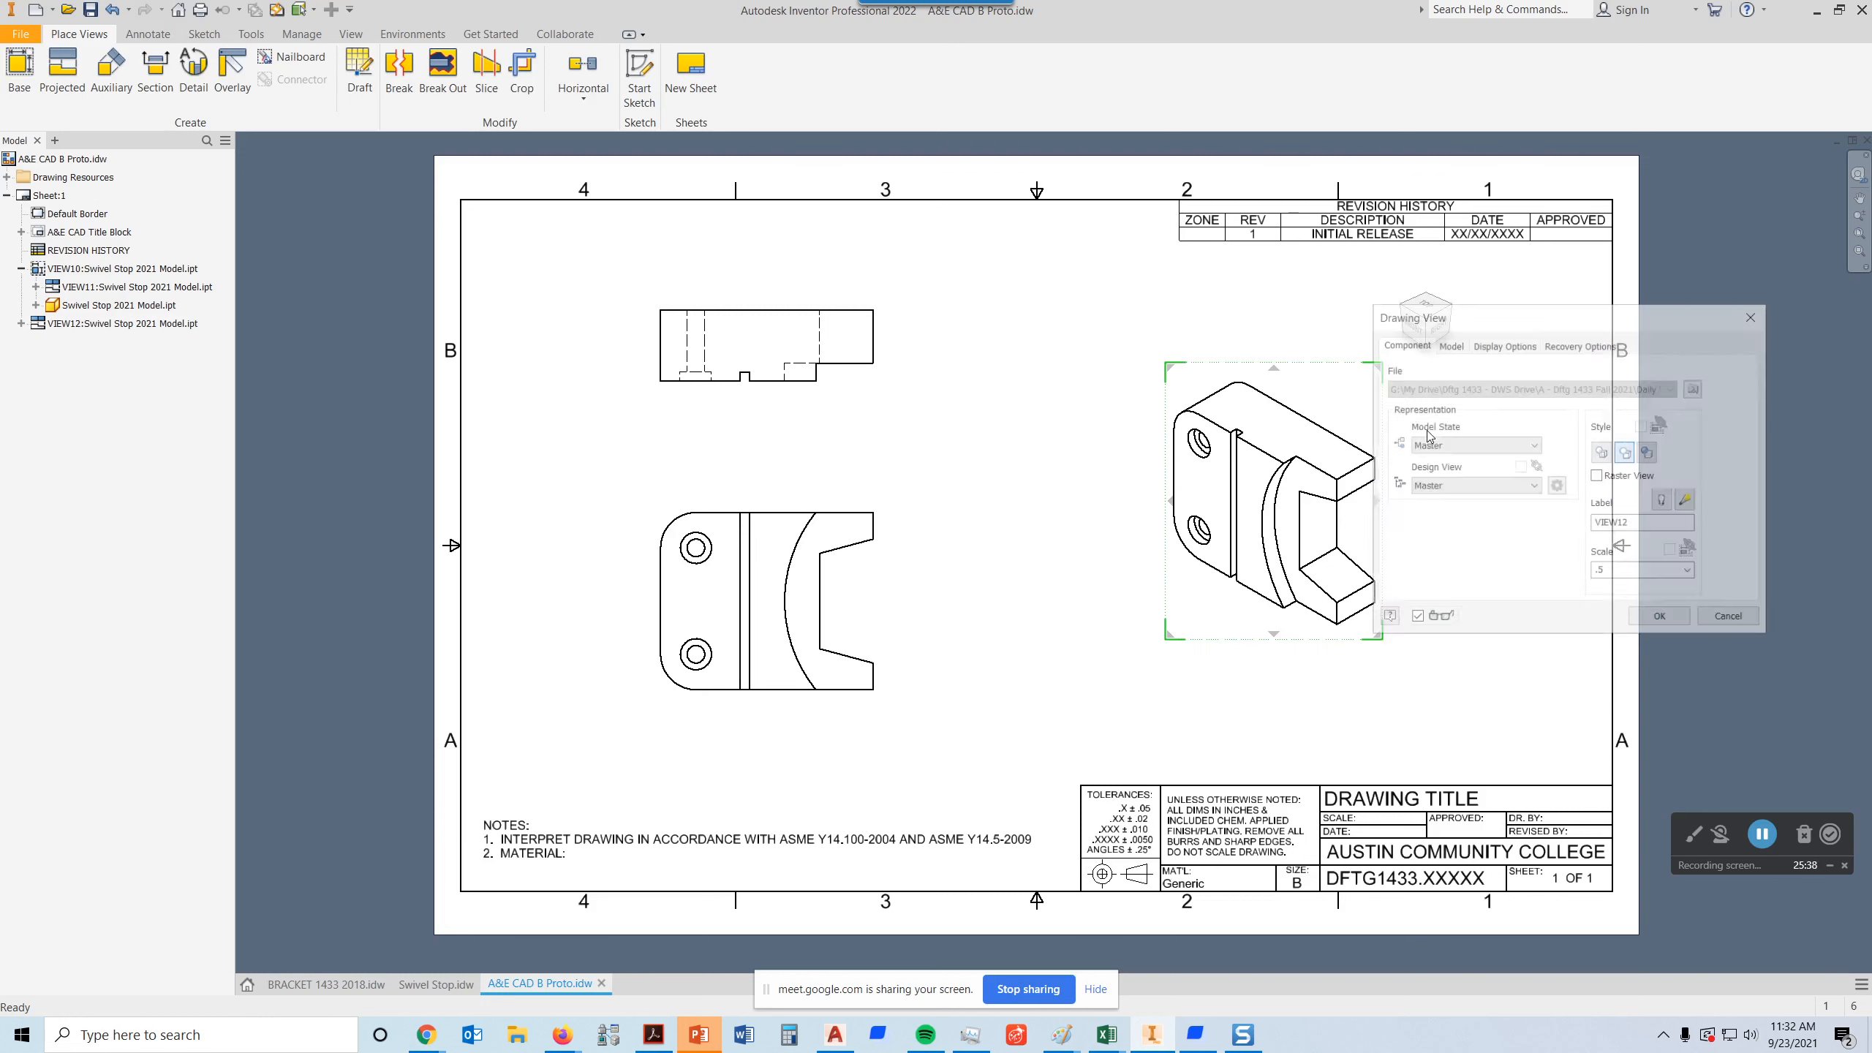
pyautogui.click(1649, 451)
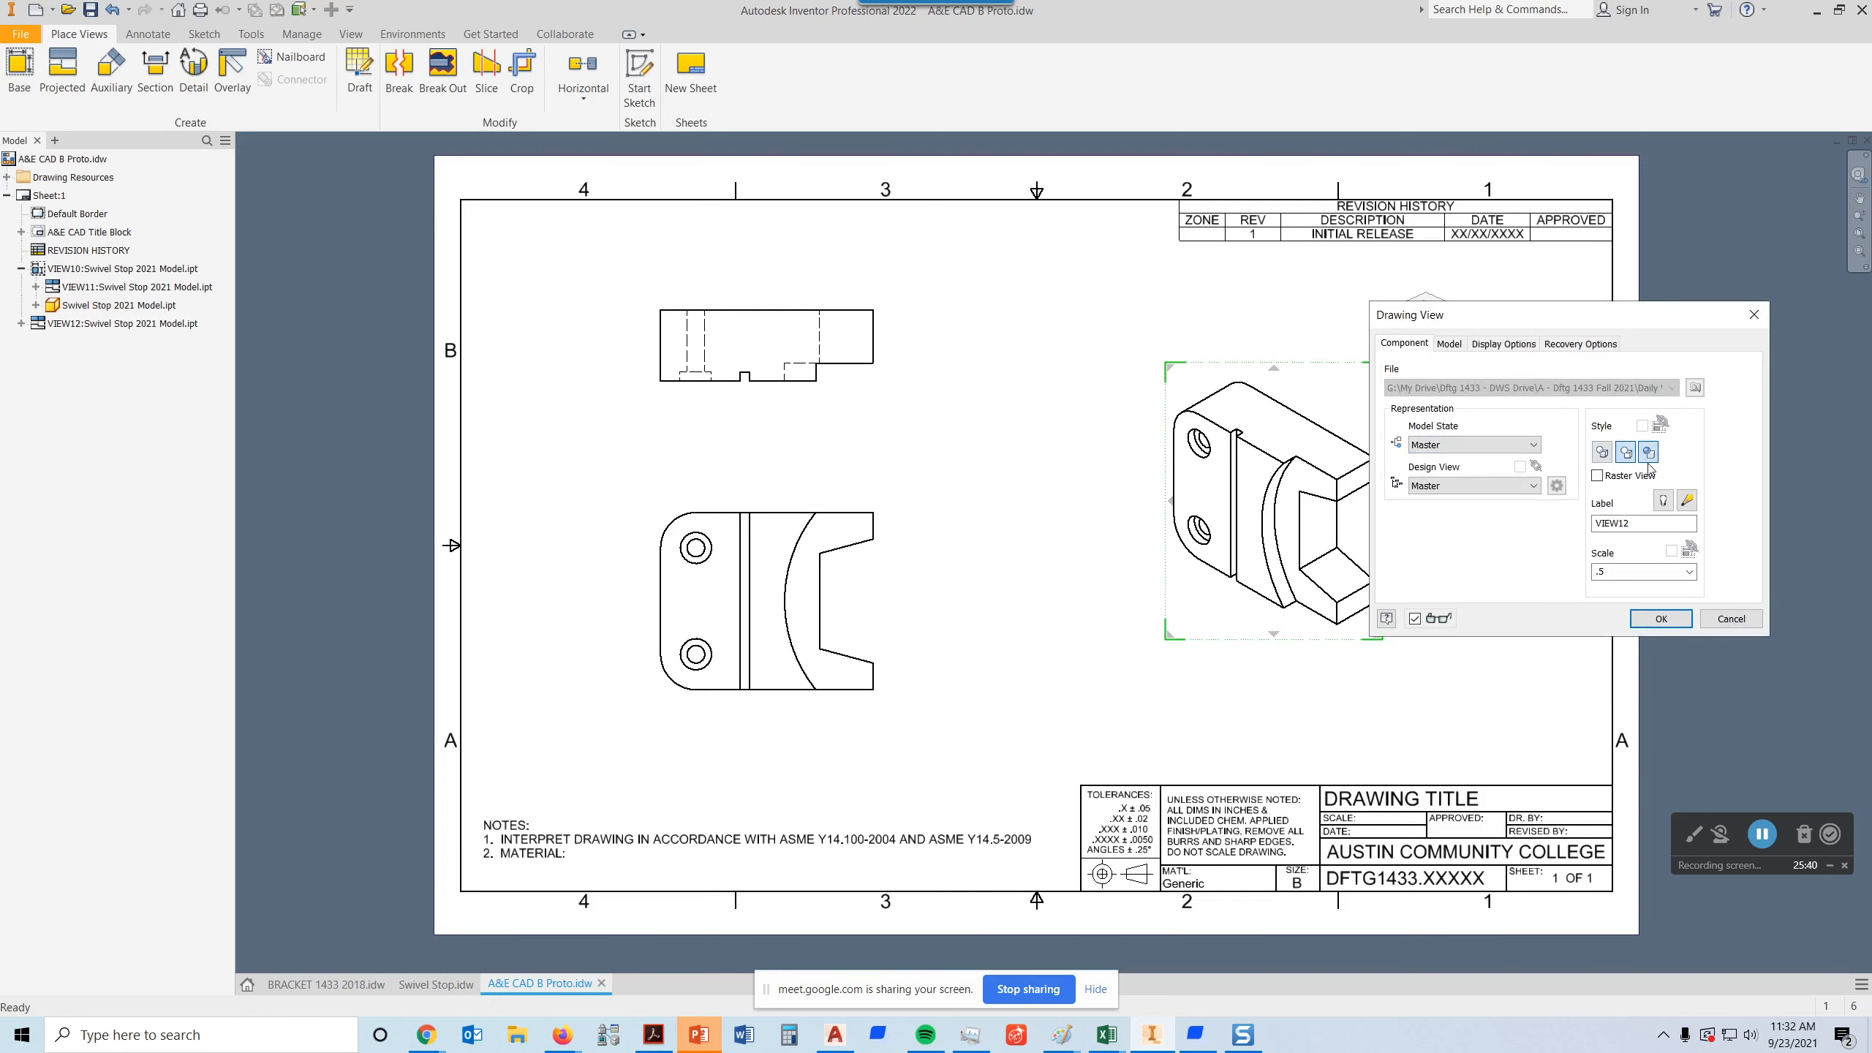
pyautogui.click(1660, 618)
pyautogui.scroll(5, 1337, 538)
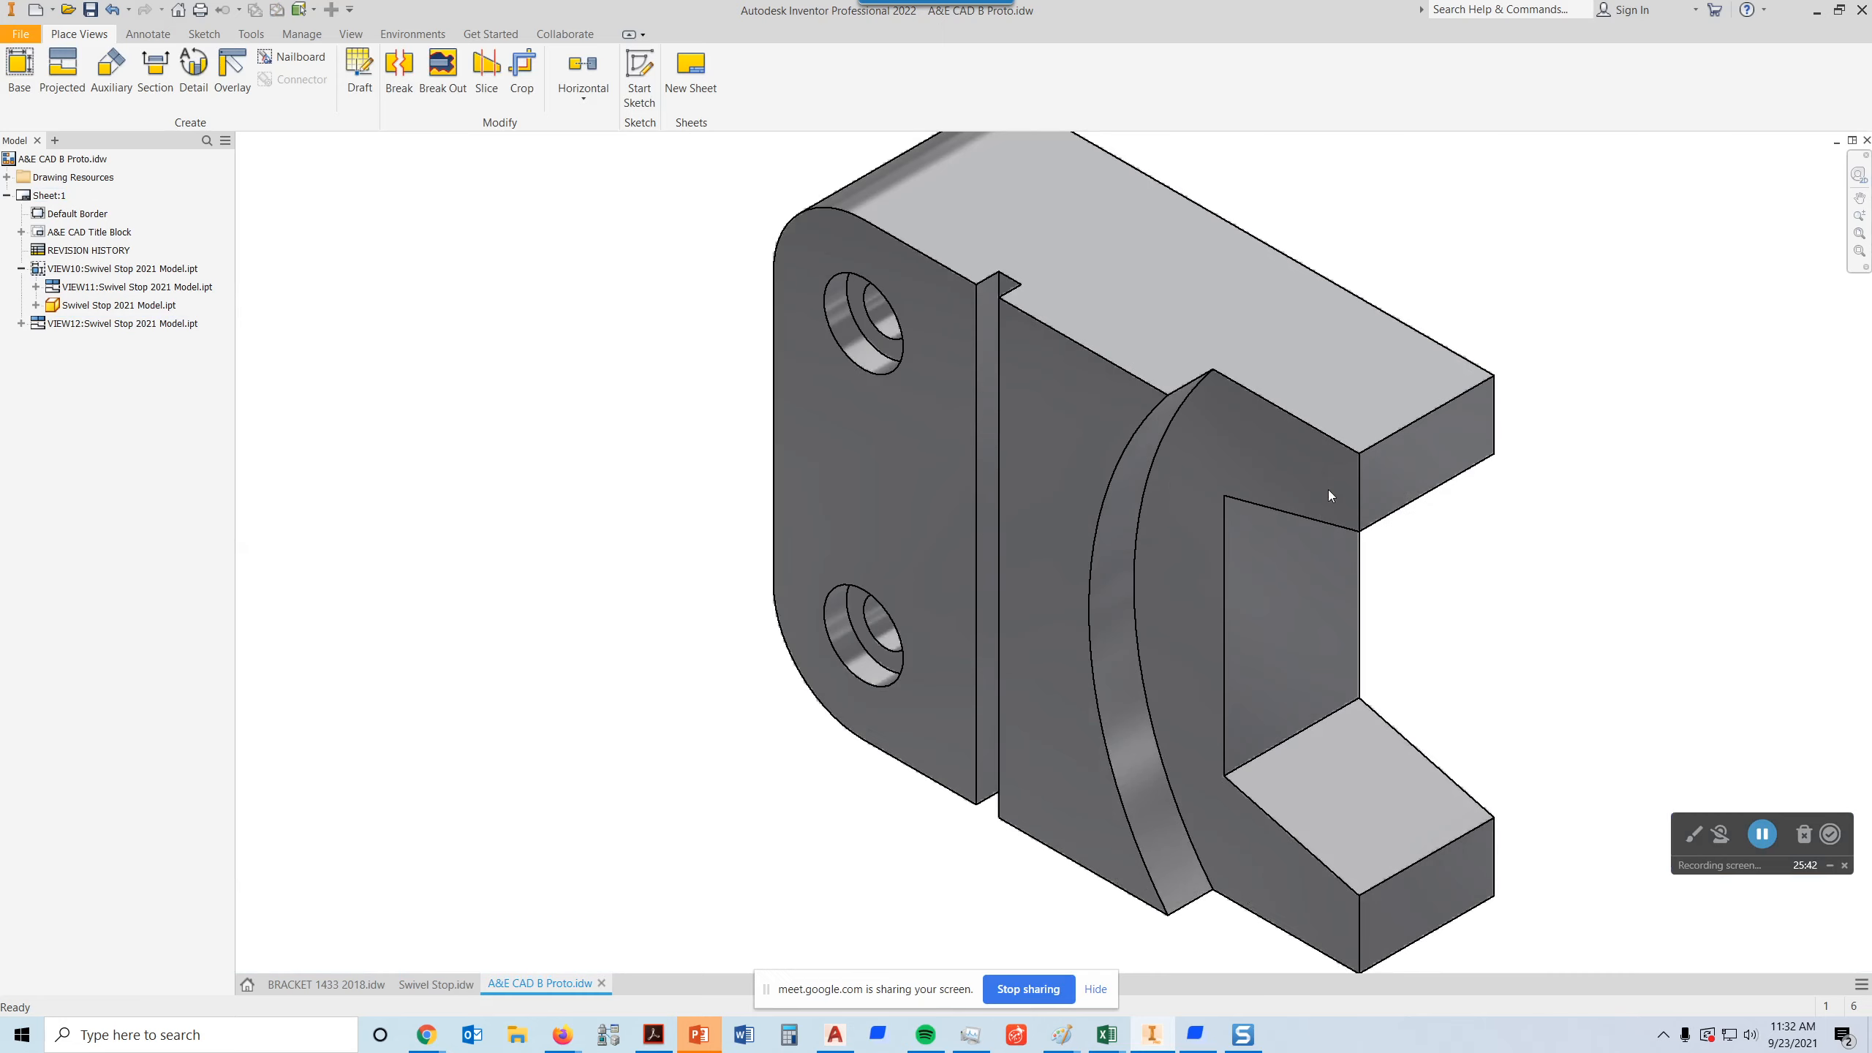
pyautogui.scroll(-3, 1479, 515)
pyautogui.scroll(-3, 1525, 523)
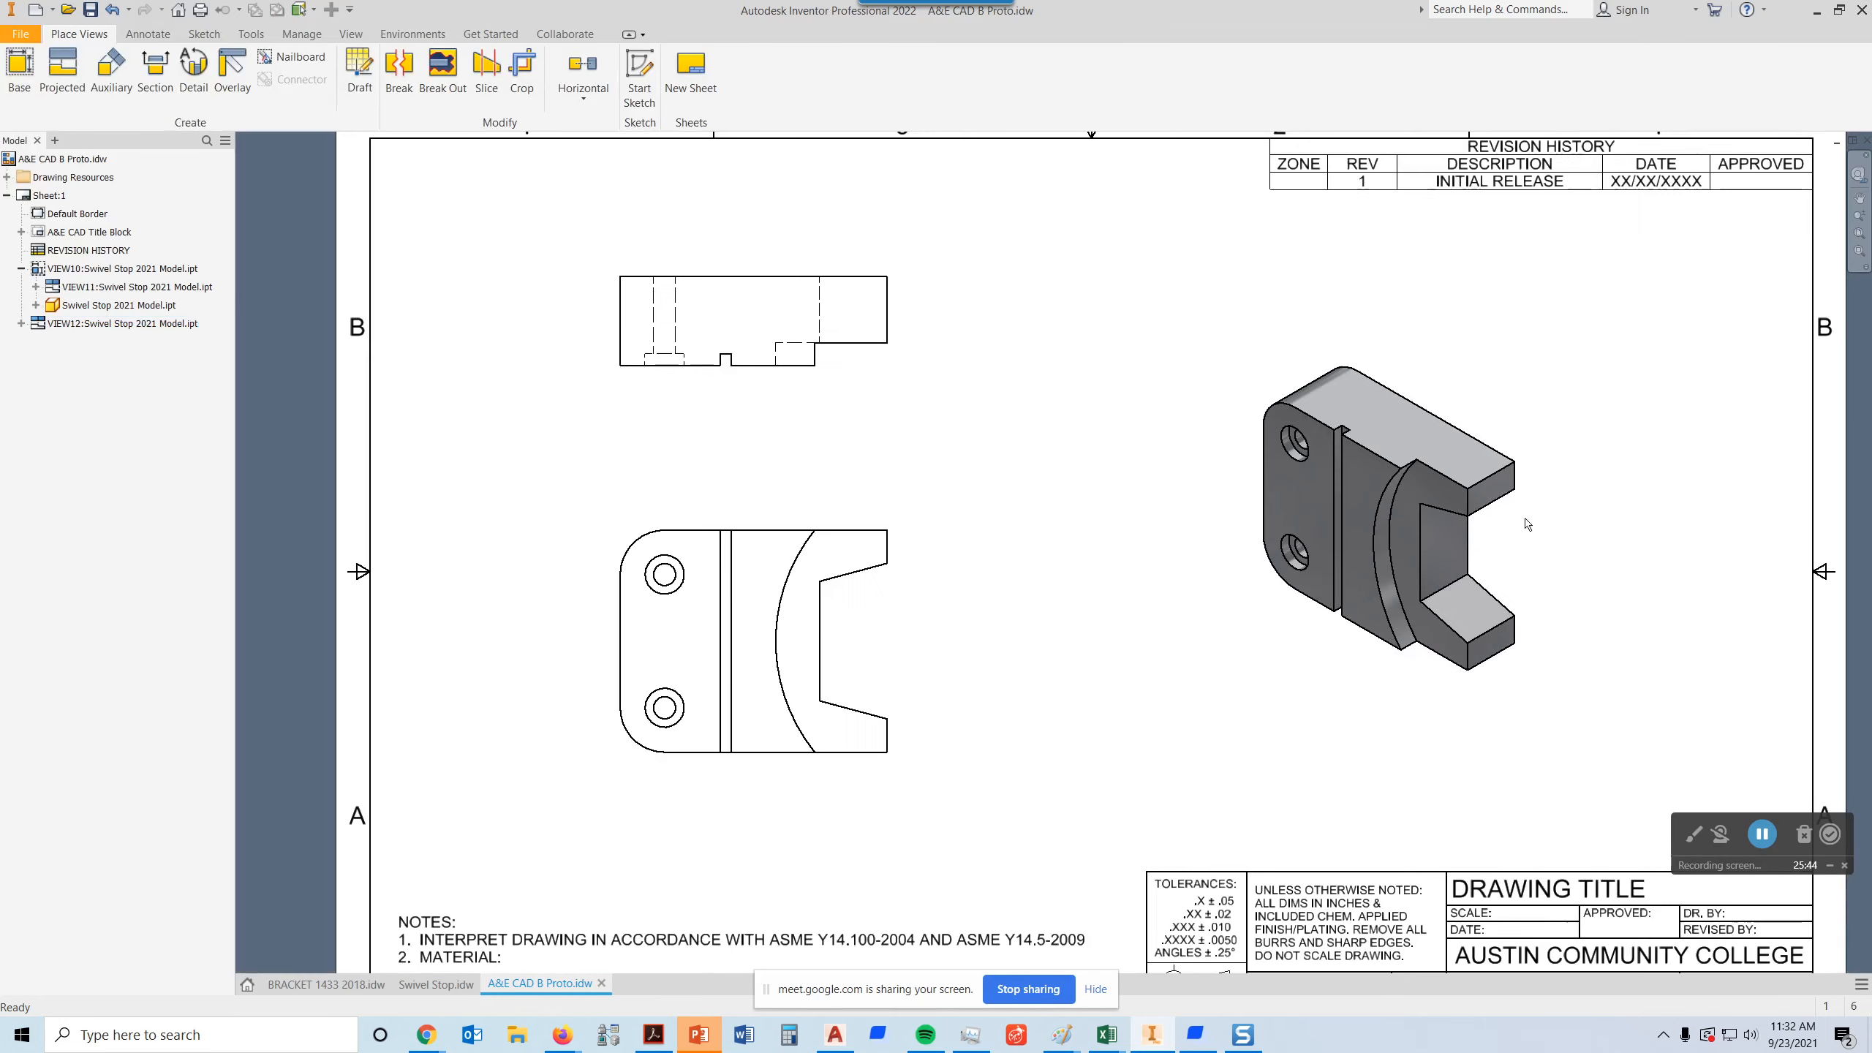
# - Project a right side view from the front view and place it beside it
pyautogui.moveTo(1018, 621); pyautogui.dragTo(1234, 573, button='middle')
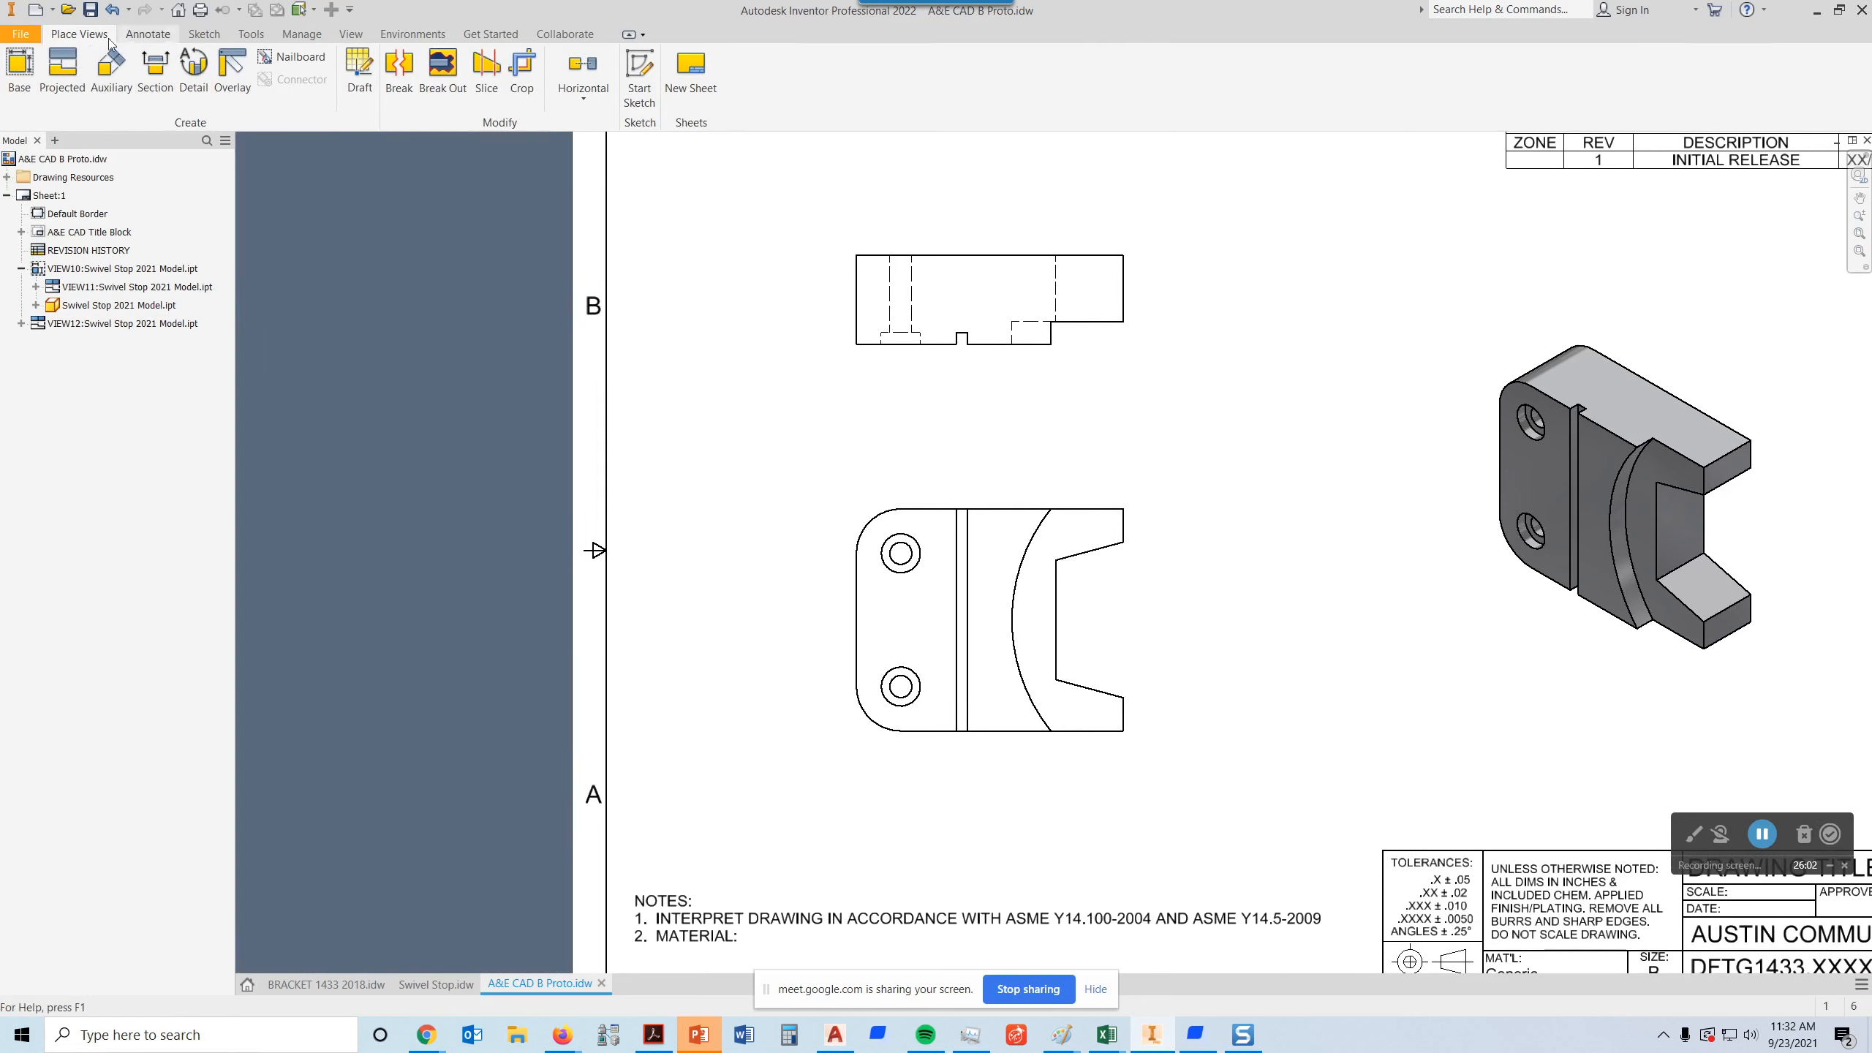
pyautogui.click(1104, 588)
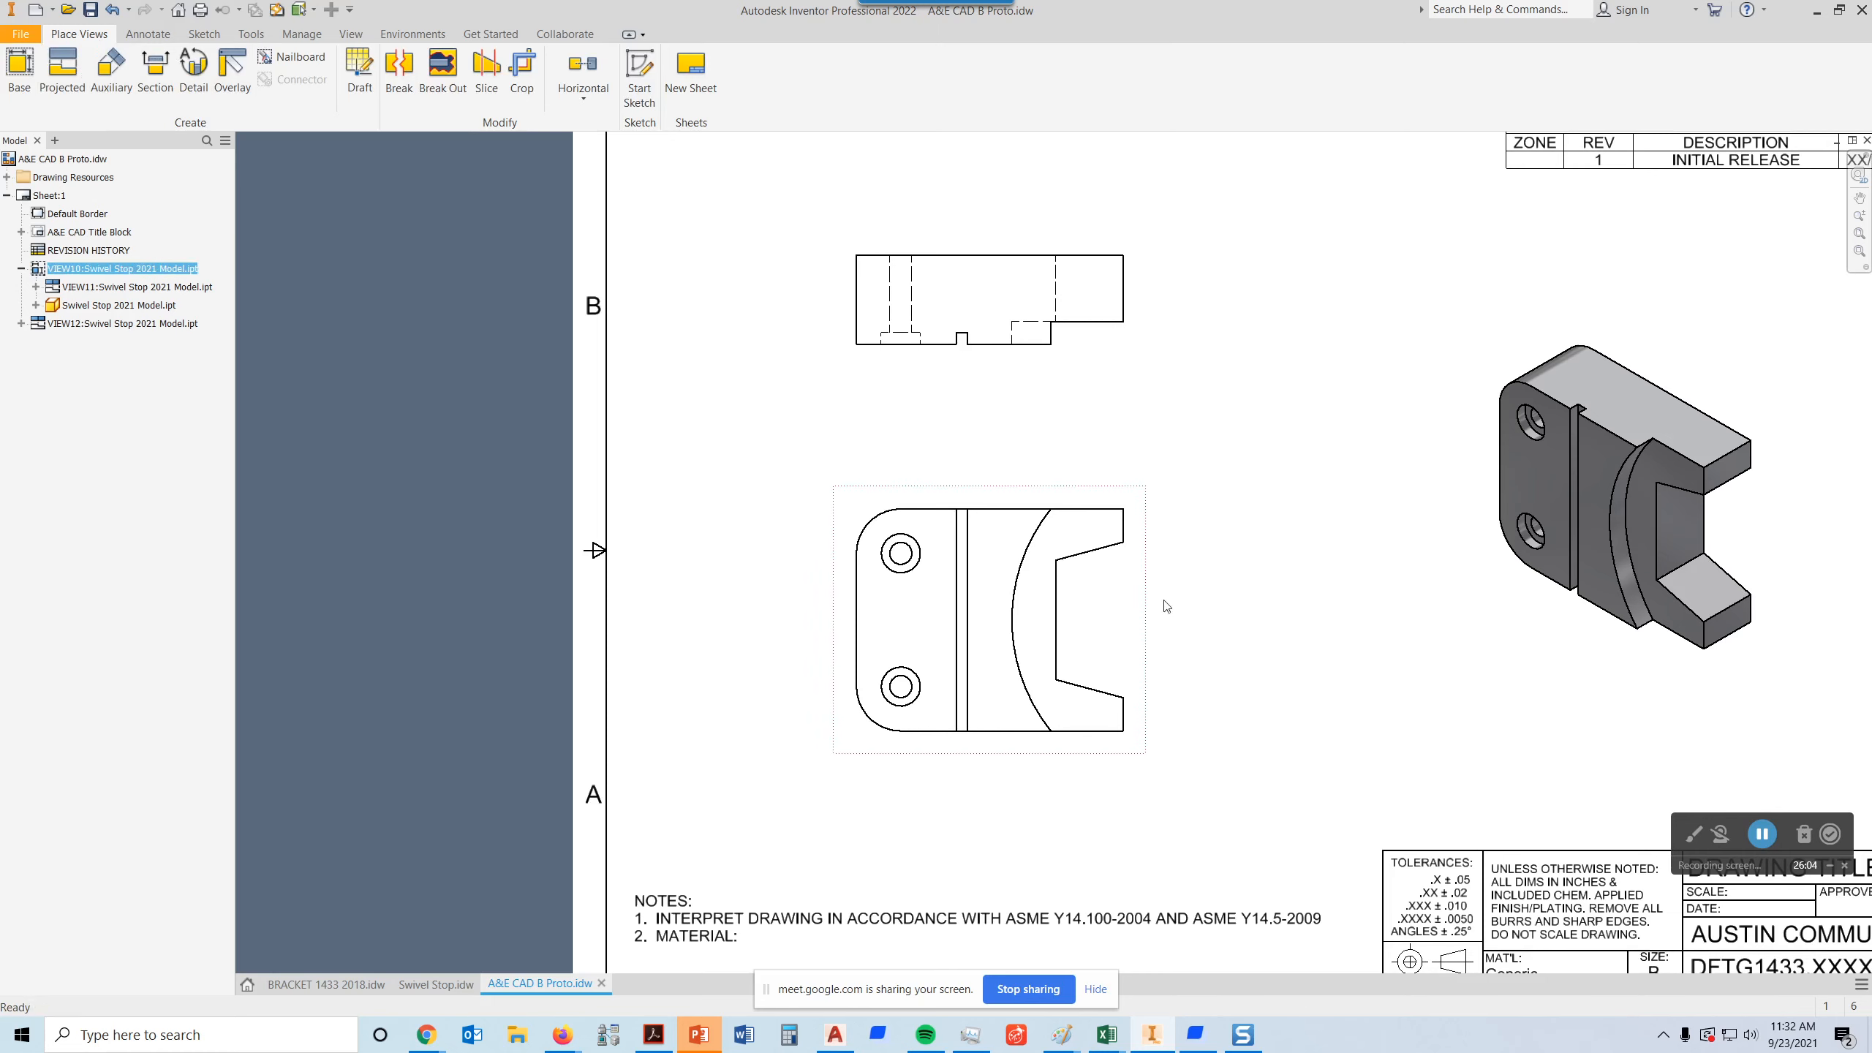
pyautogui.press('p')
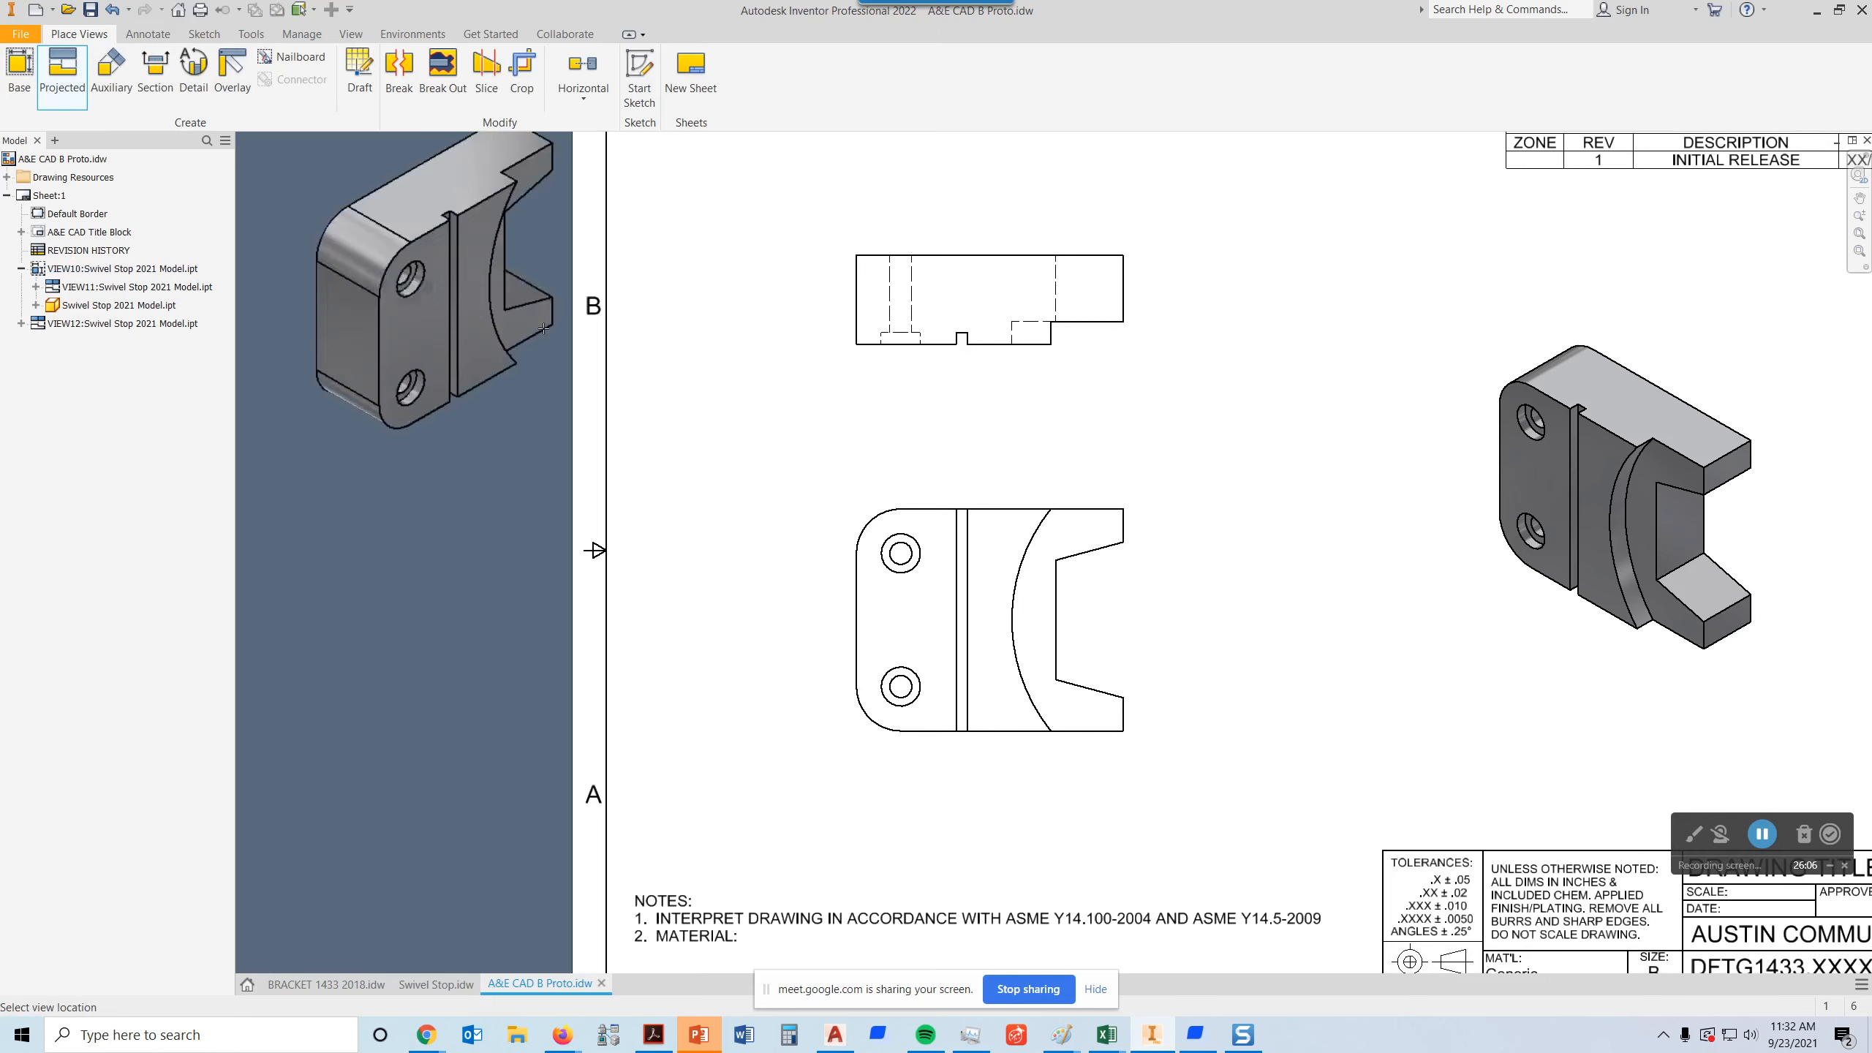
pyautogui.click(1312, 623)
pyautogui.rightClick(1315, 623)
pyautogui.click(1340, 629)
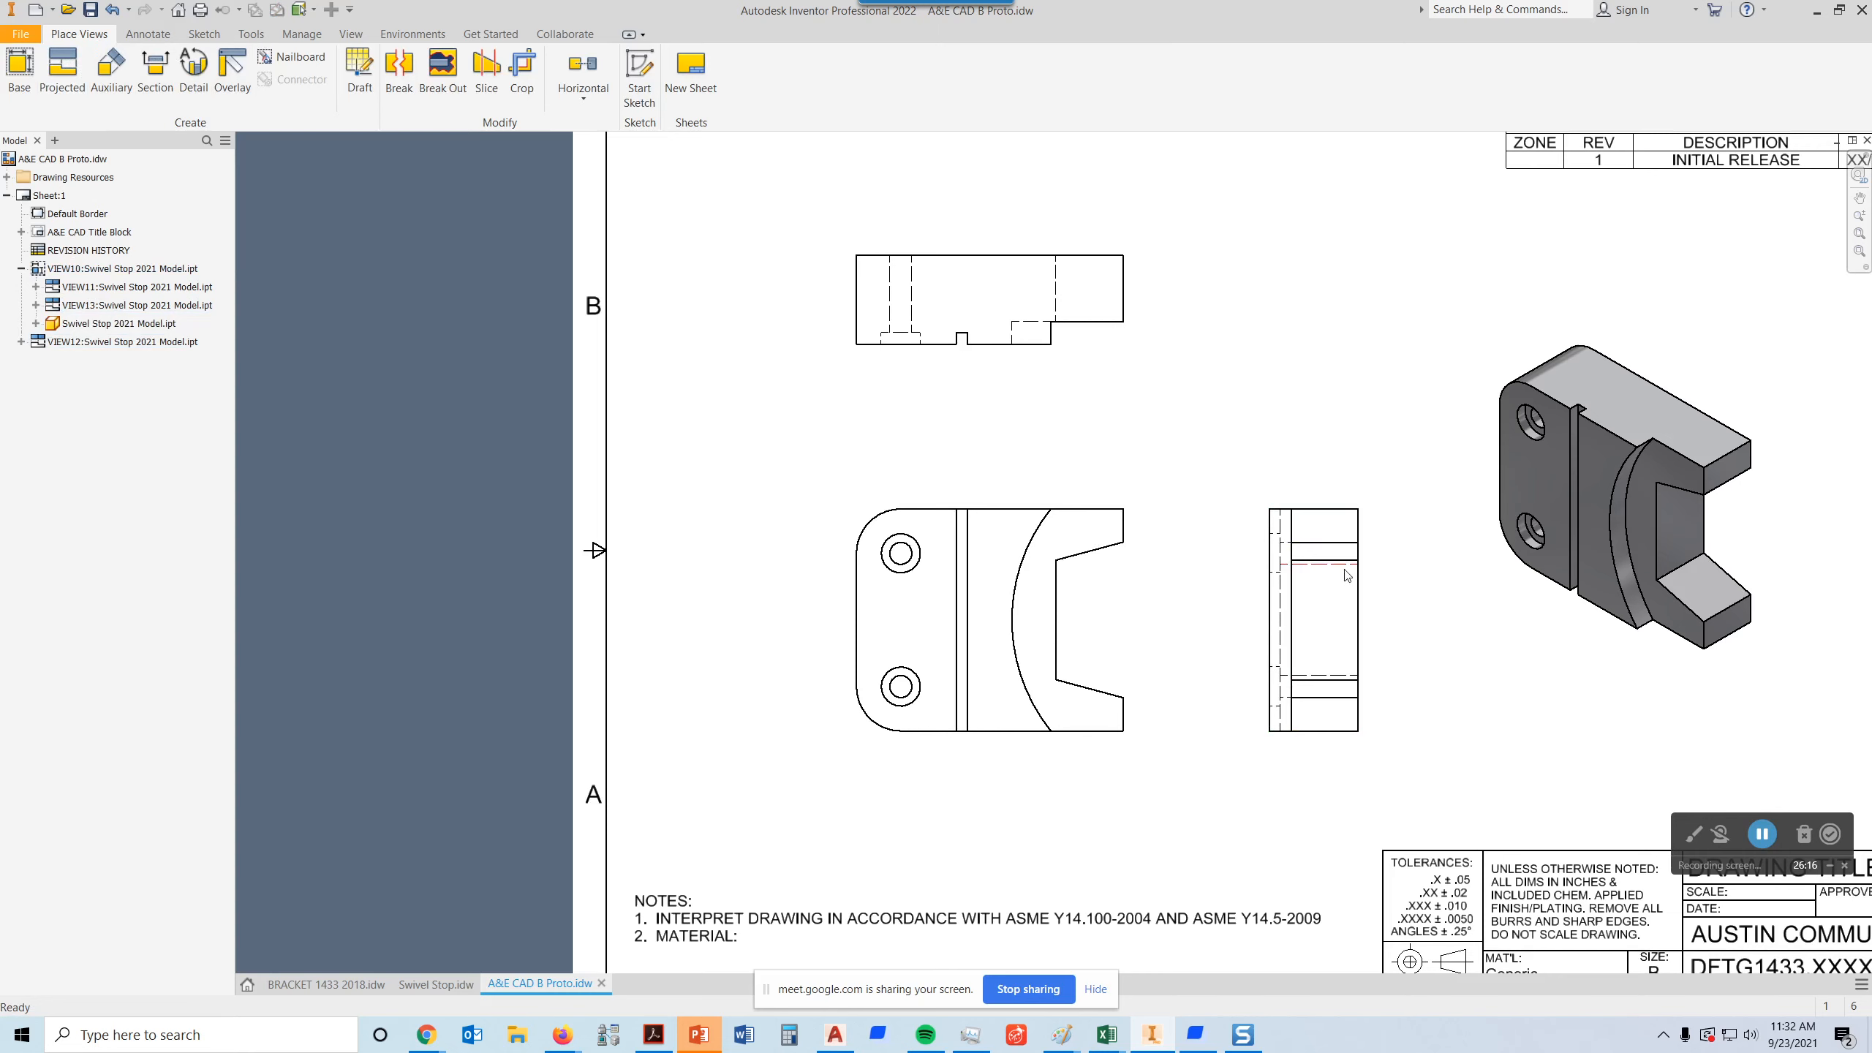
# - Delete the projected right side view from the sheet
pyautogui.click(1354, 516)
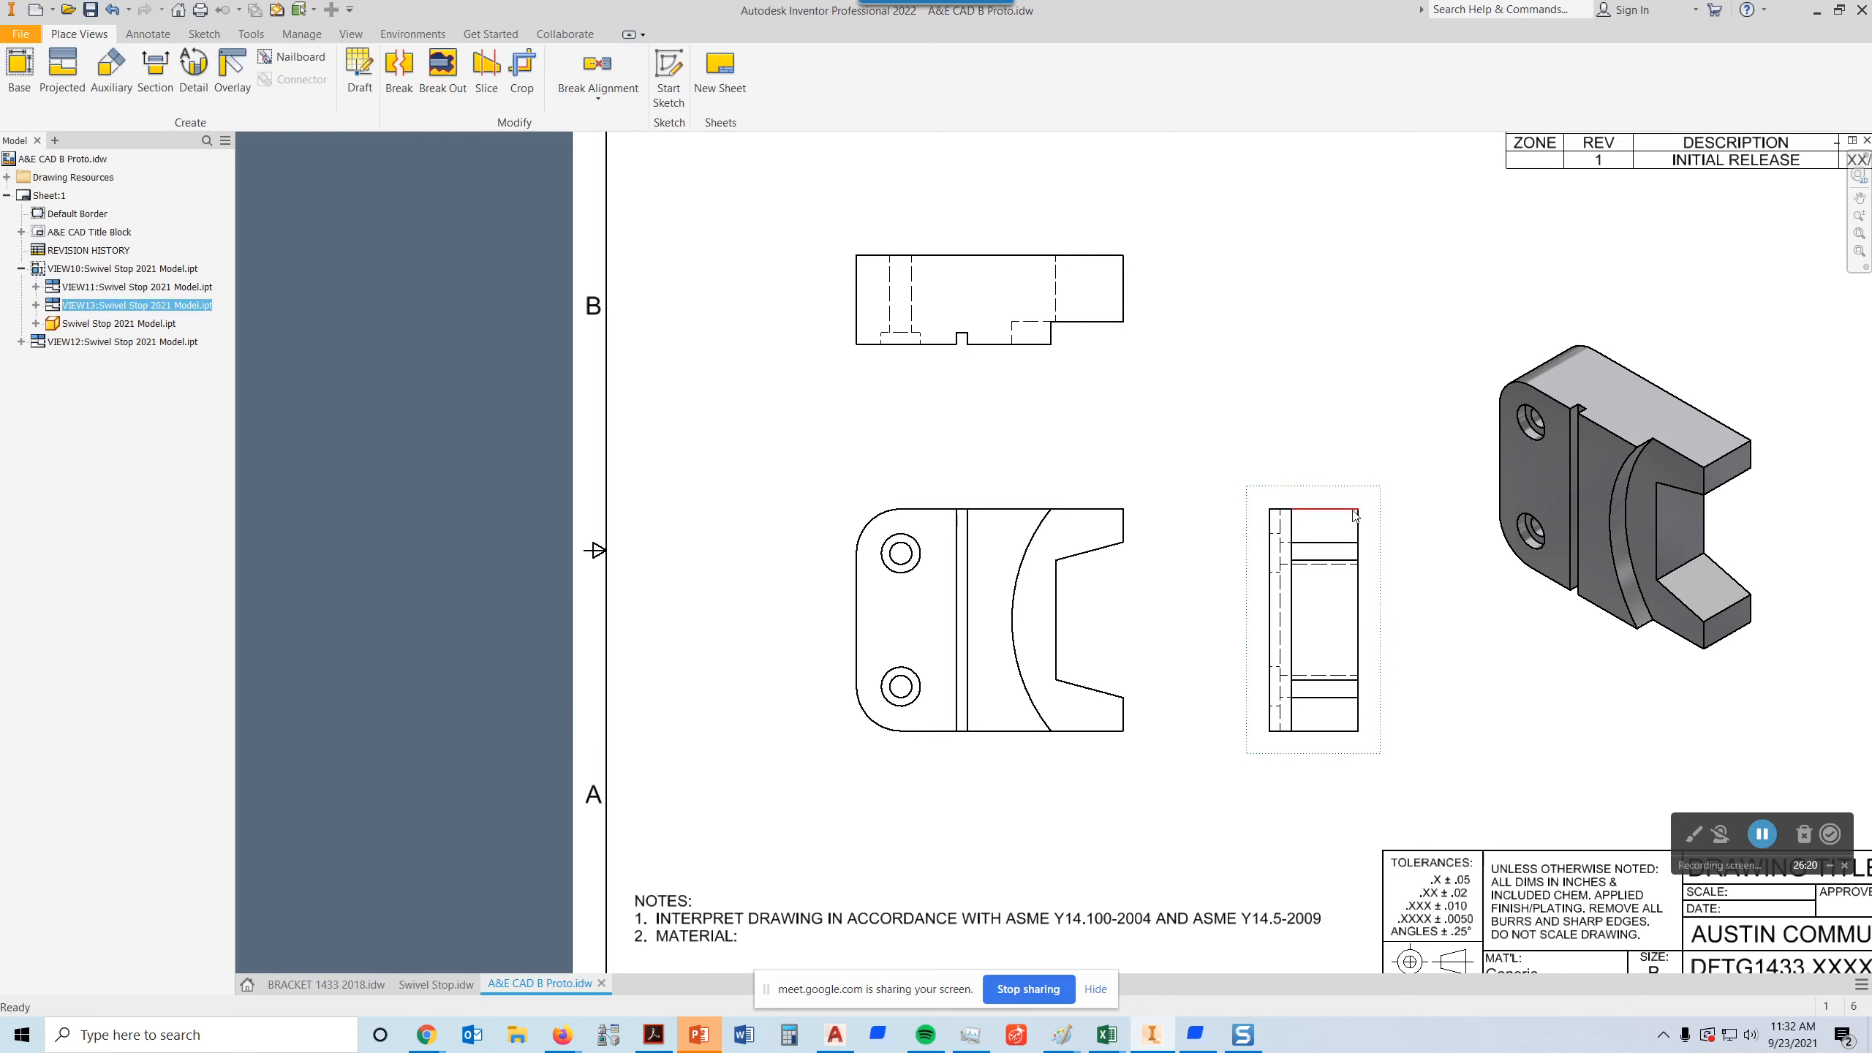
pyautogui.press('Delete')
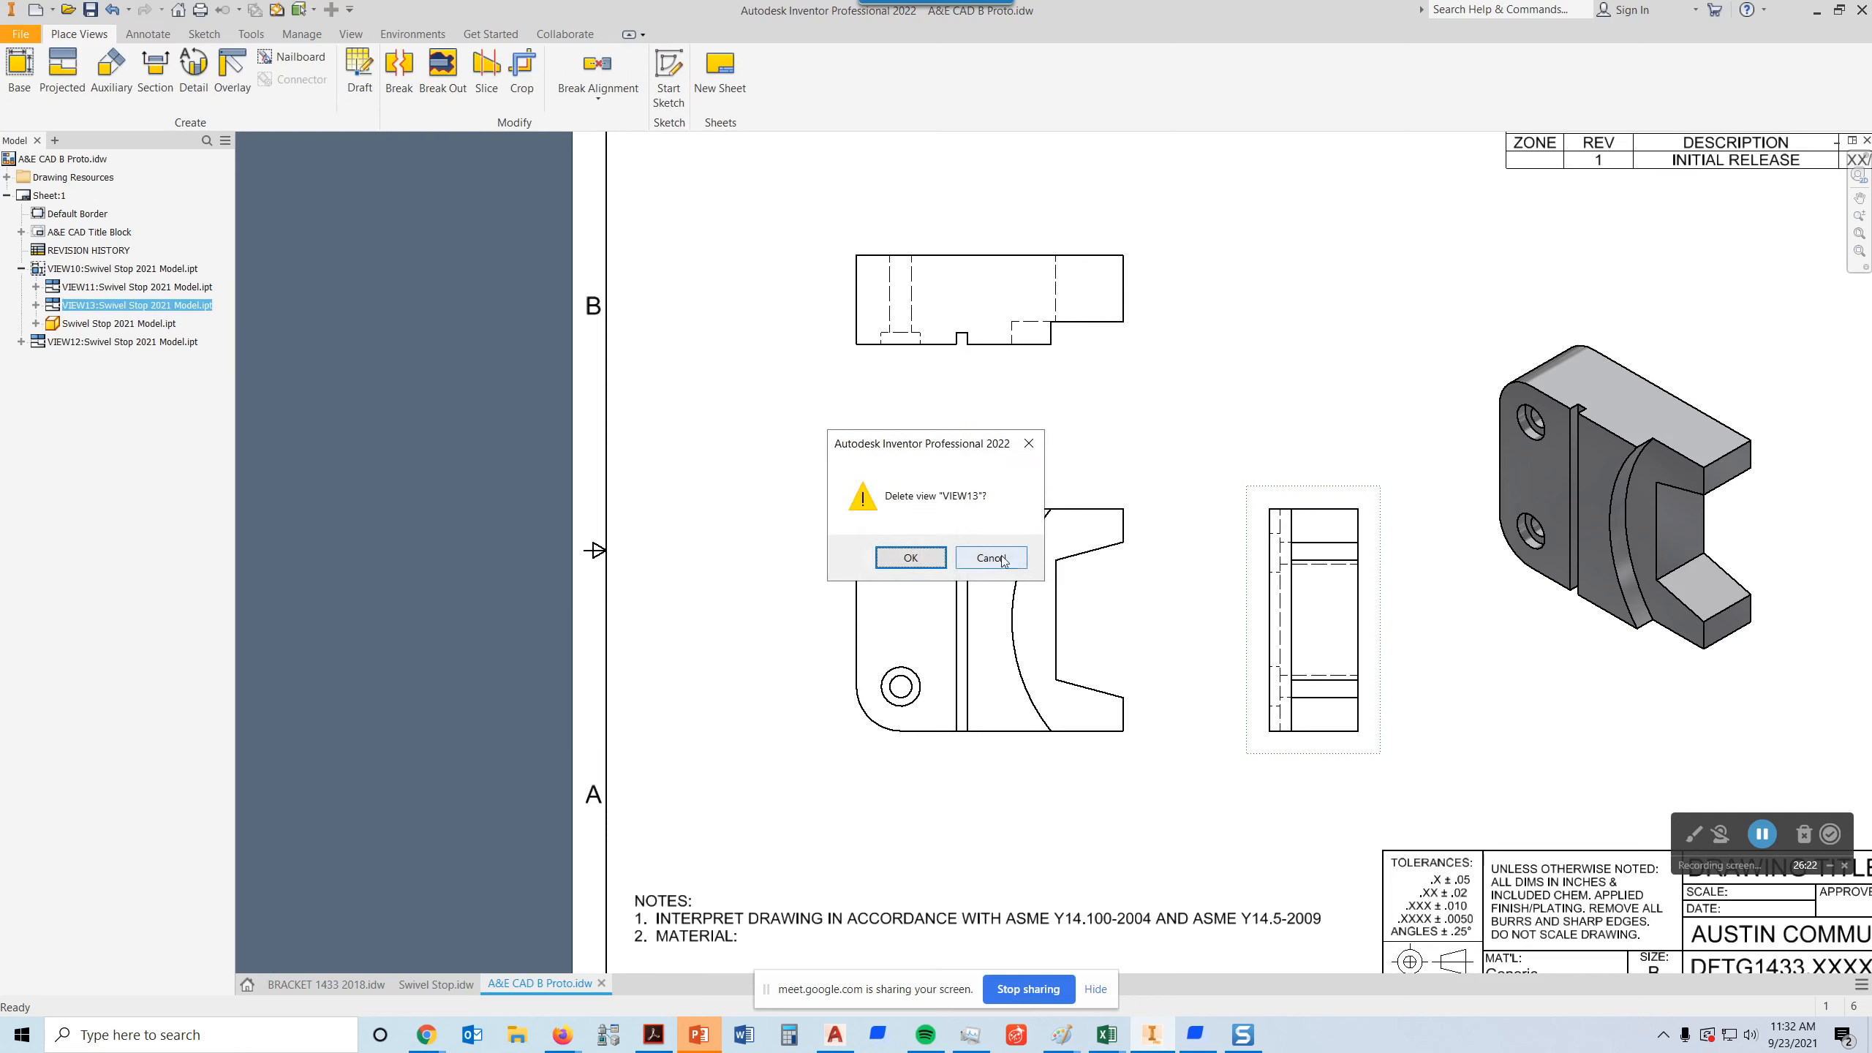
pyautogui.click(911, 557)
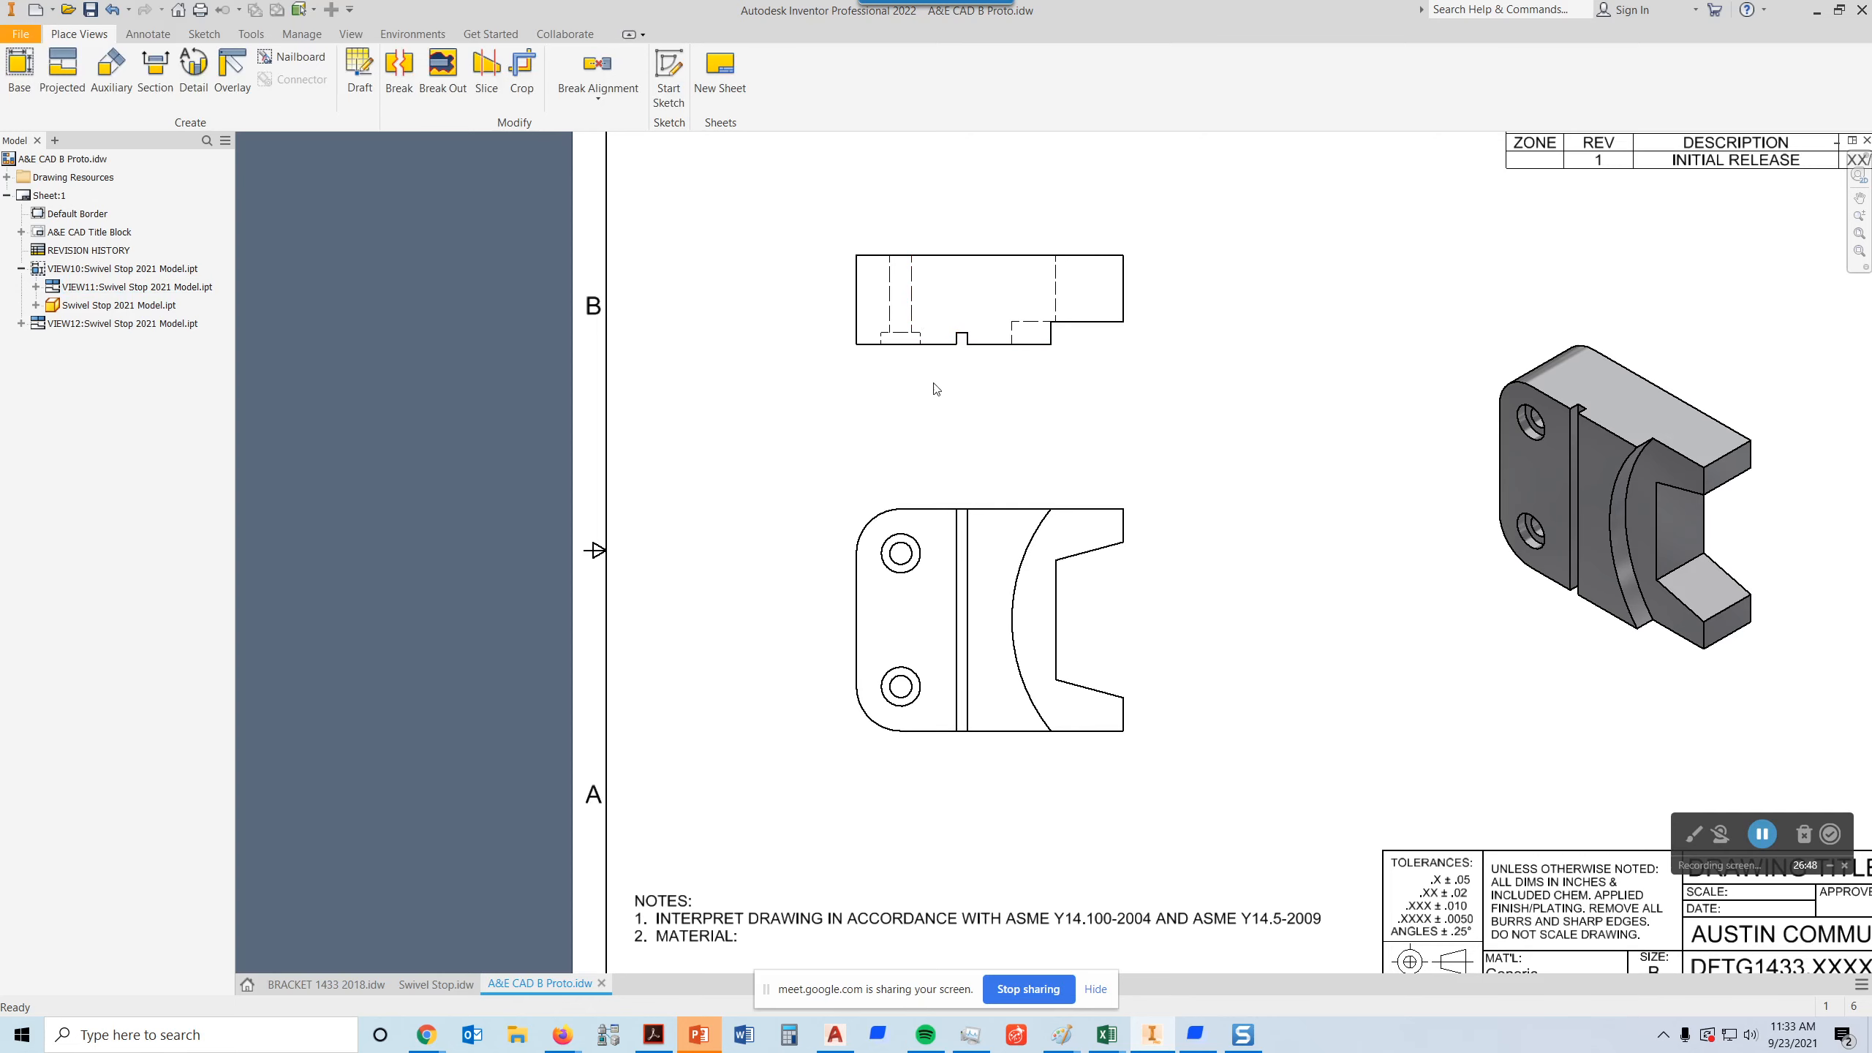
pyautogui.scroll(-2, 899, 325)
pyautogui.moveTo(932, 314); pyautogui.dragTo(1148, 590, button='middle')
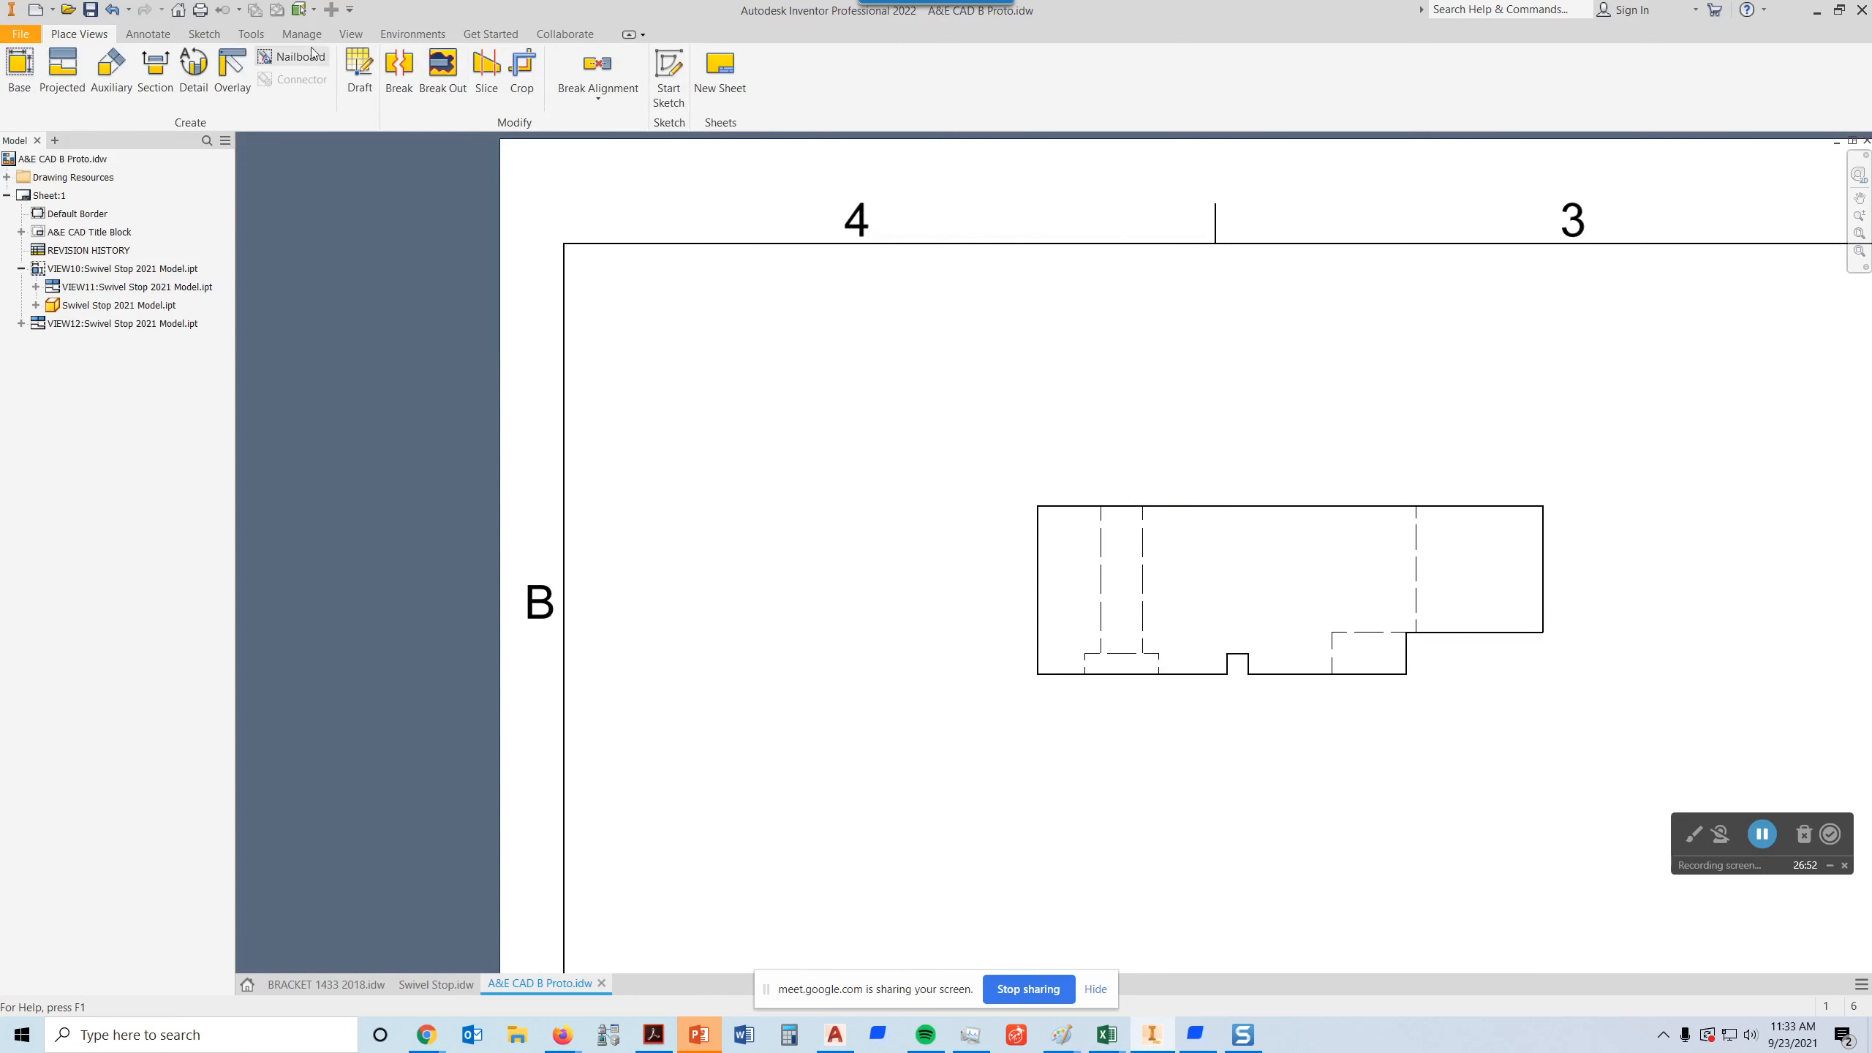
# - Add a centerline bisector between the two long hidden lines of the counterbored hole in the upper view
pyautogui.click(148, 34)
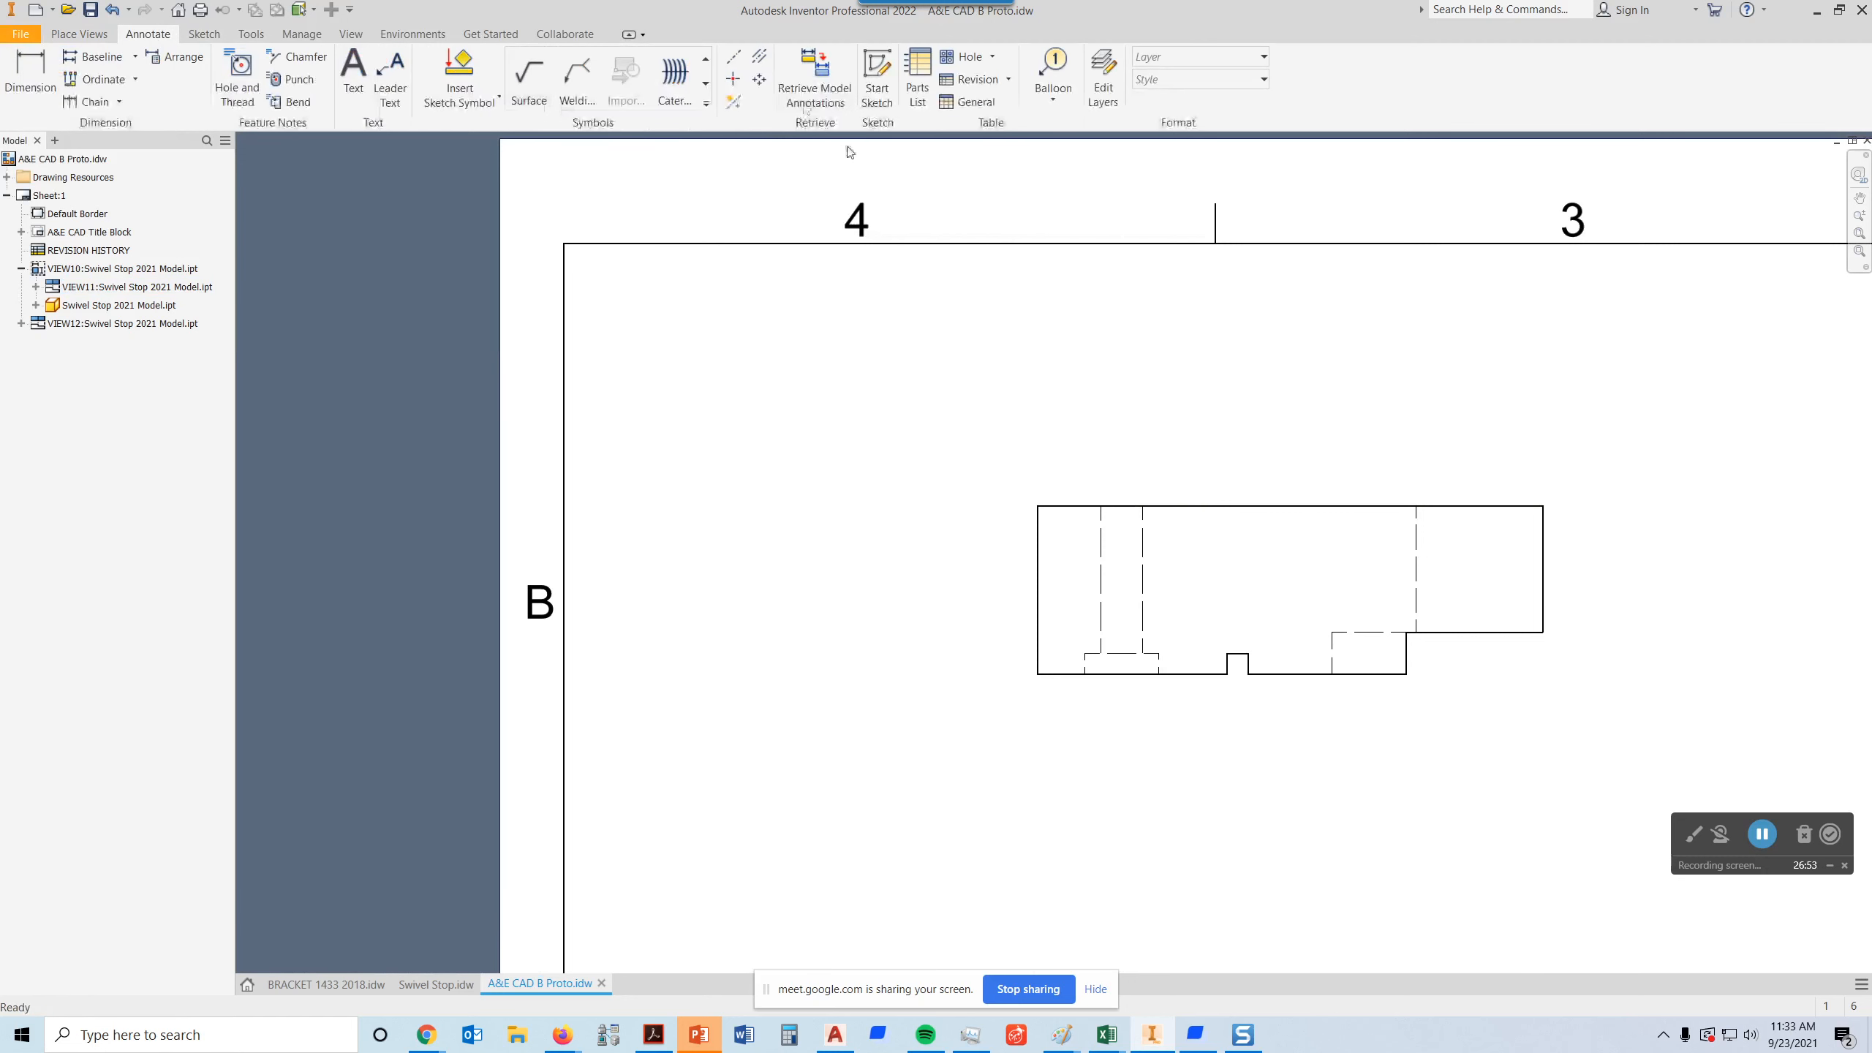
pyautogui.click(761, 58)
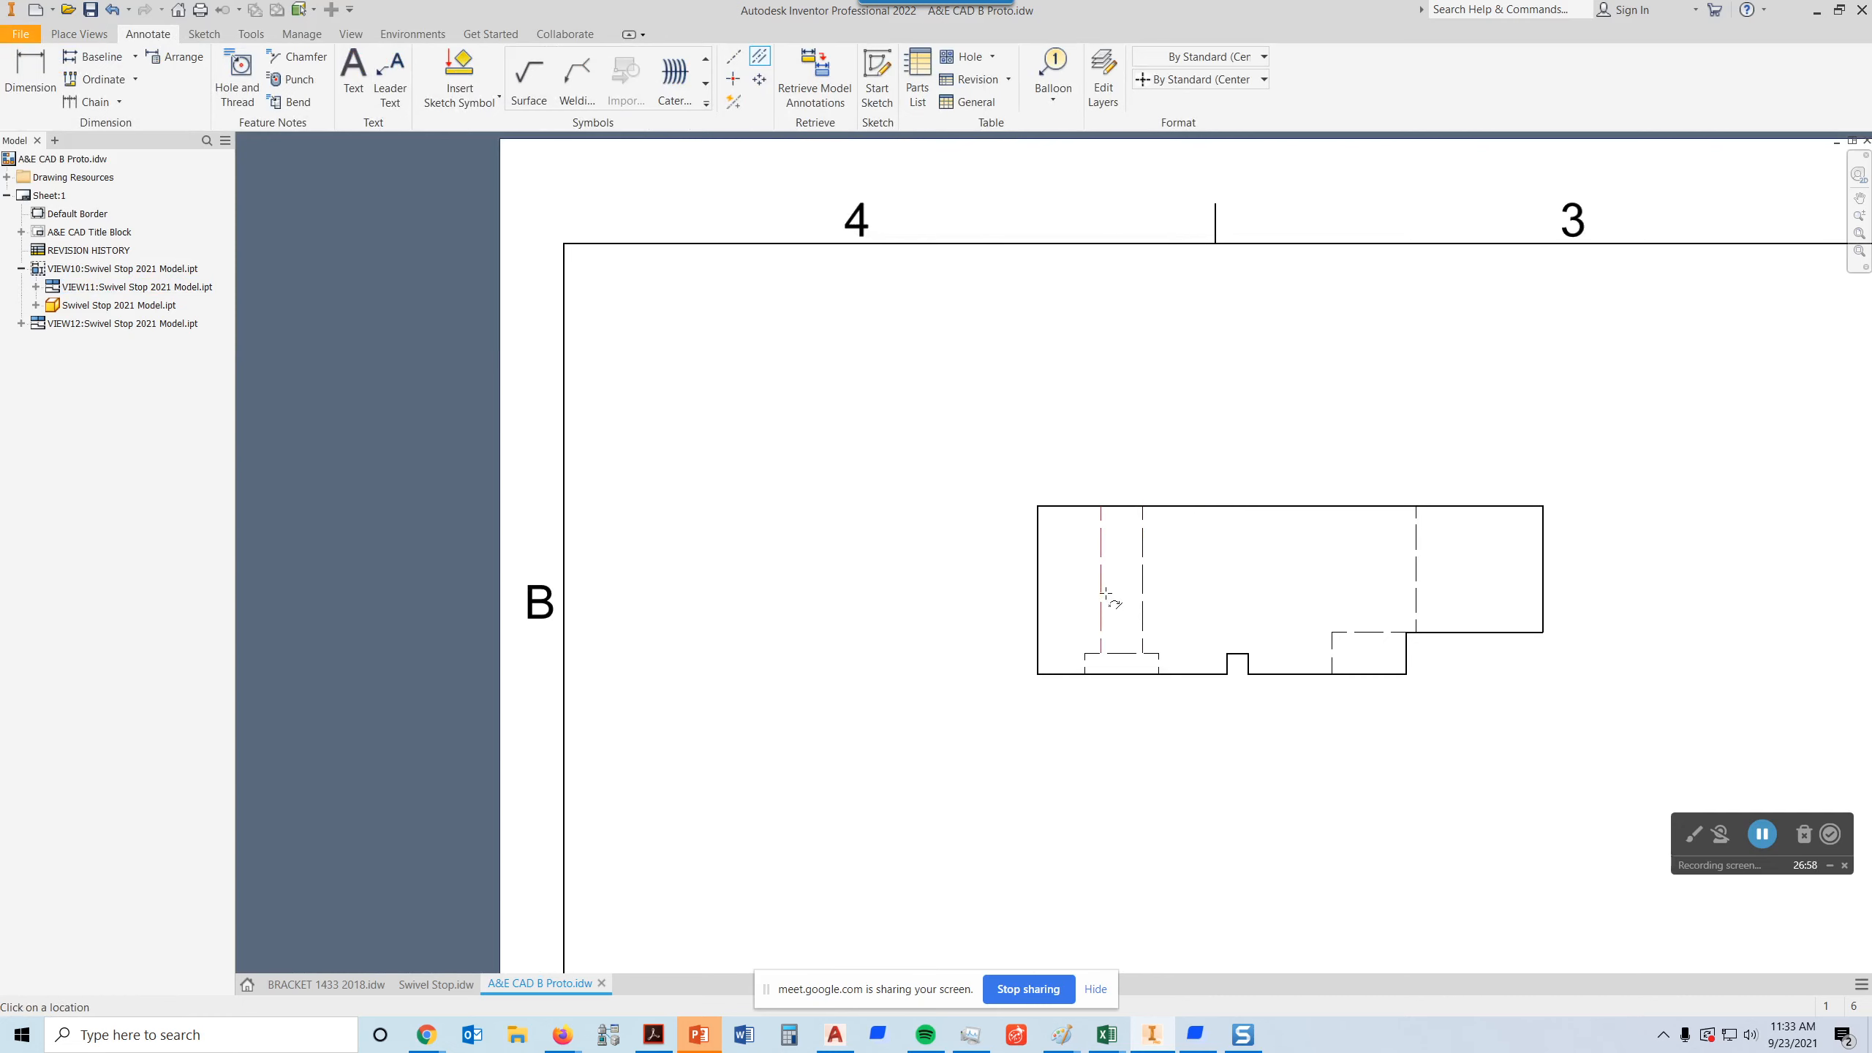
pyautogui.click(1141, 579)
pyautogui.scroll(3, 1143, 674)
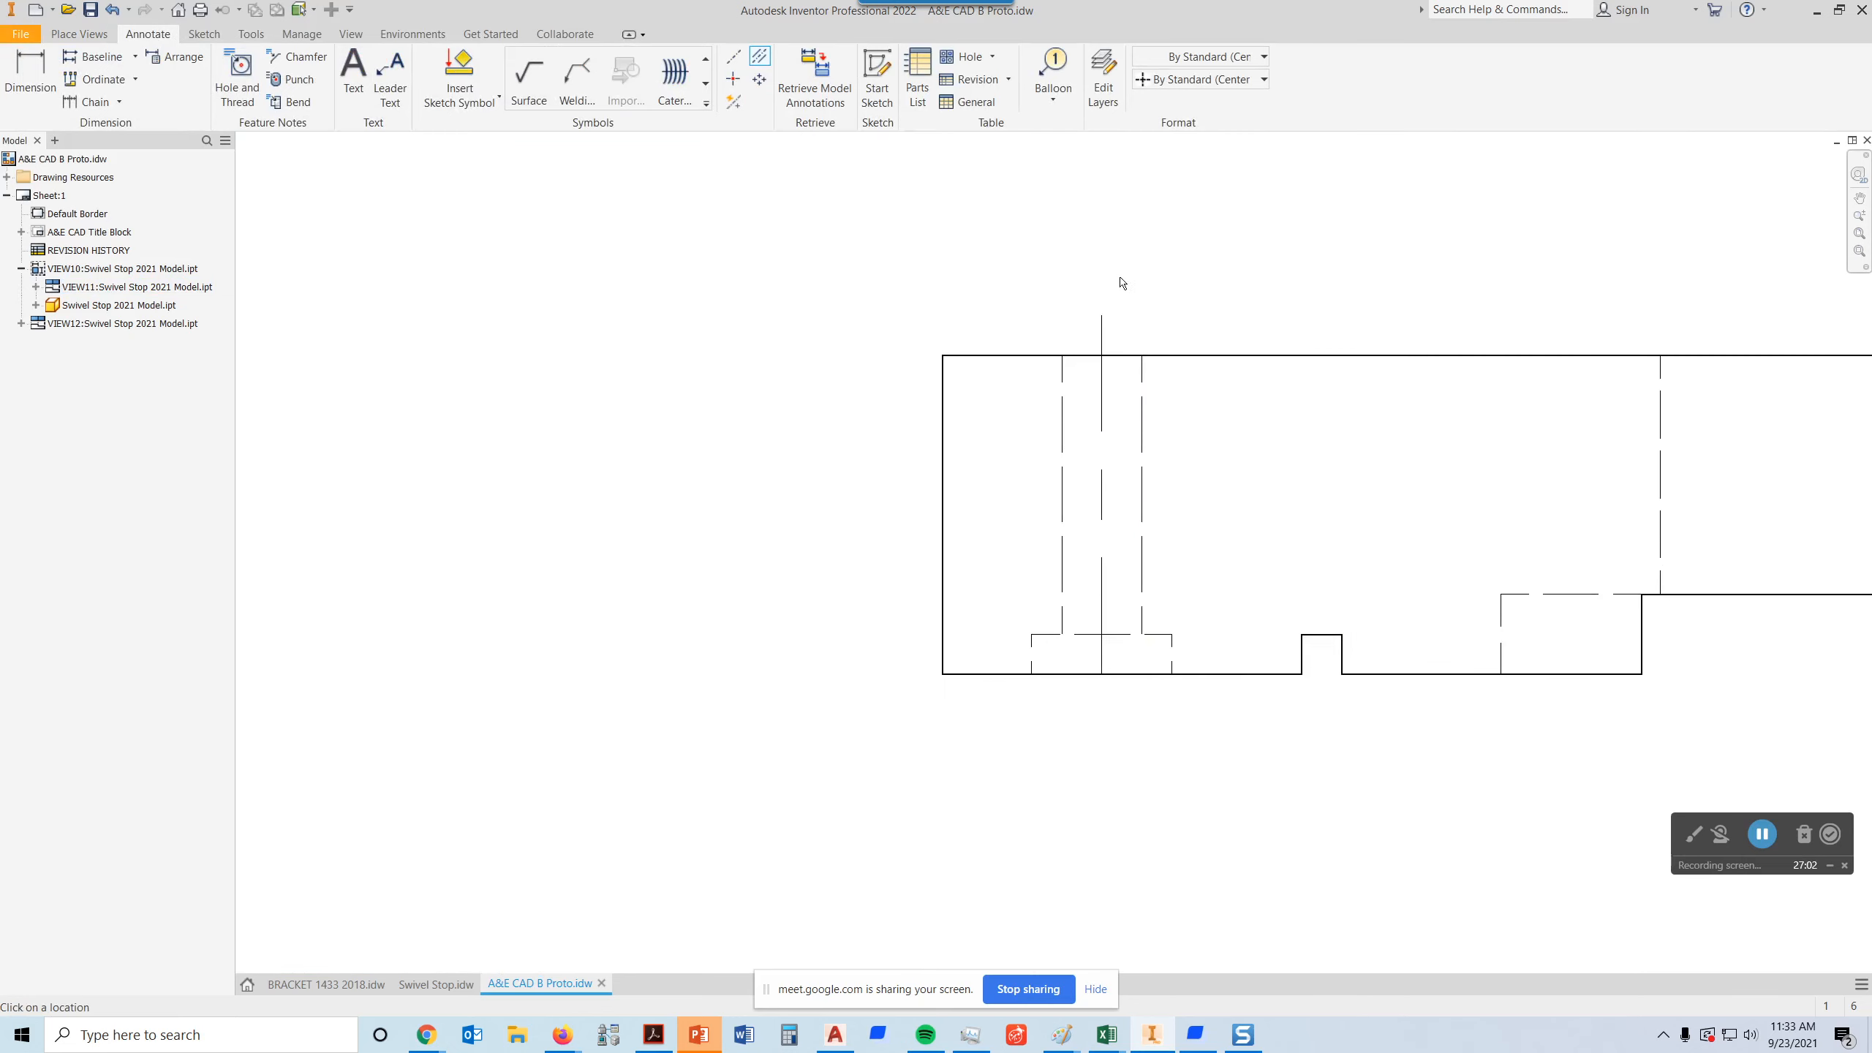
pyautogui.press('Escape')
# - Adjust both ends of the hole's centerline so they extend a short way past the part's top and bottom edges
pyautogui.moveTo(1104, 316); pyautogui.dragTo(1101, 299)
pyautogui.moveTo(1102, 674); pyautogui.dragTo(1111, 735)
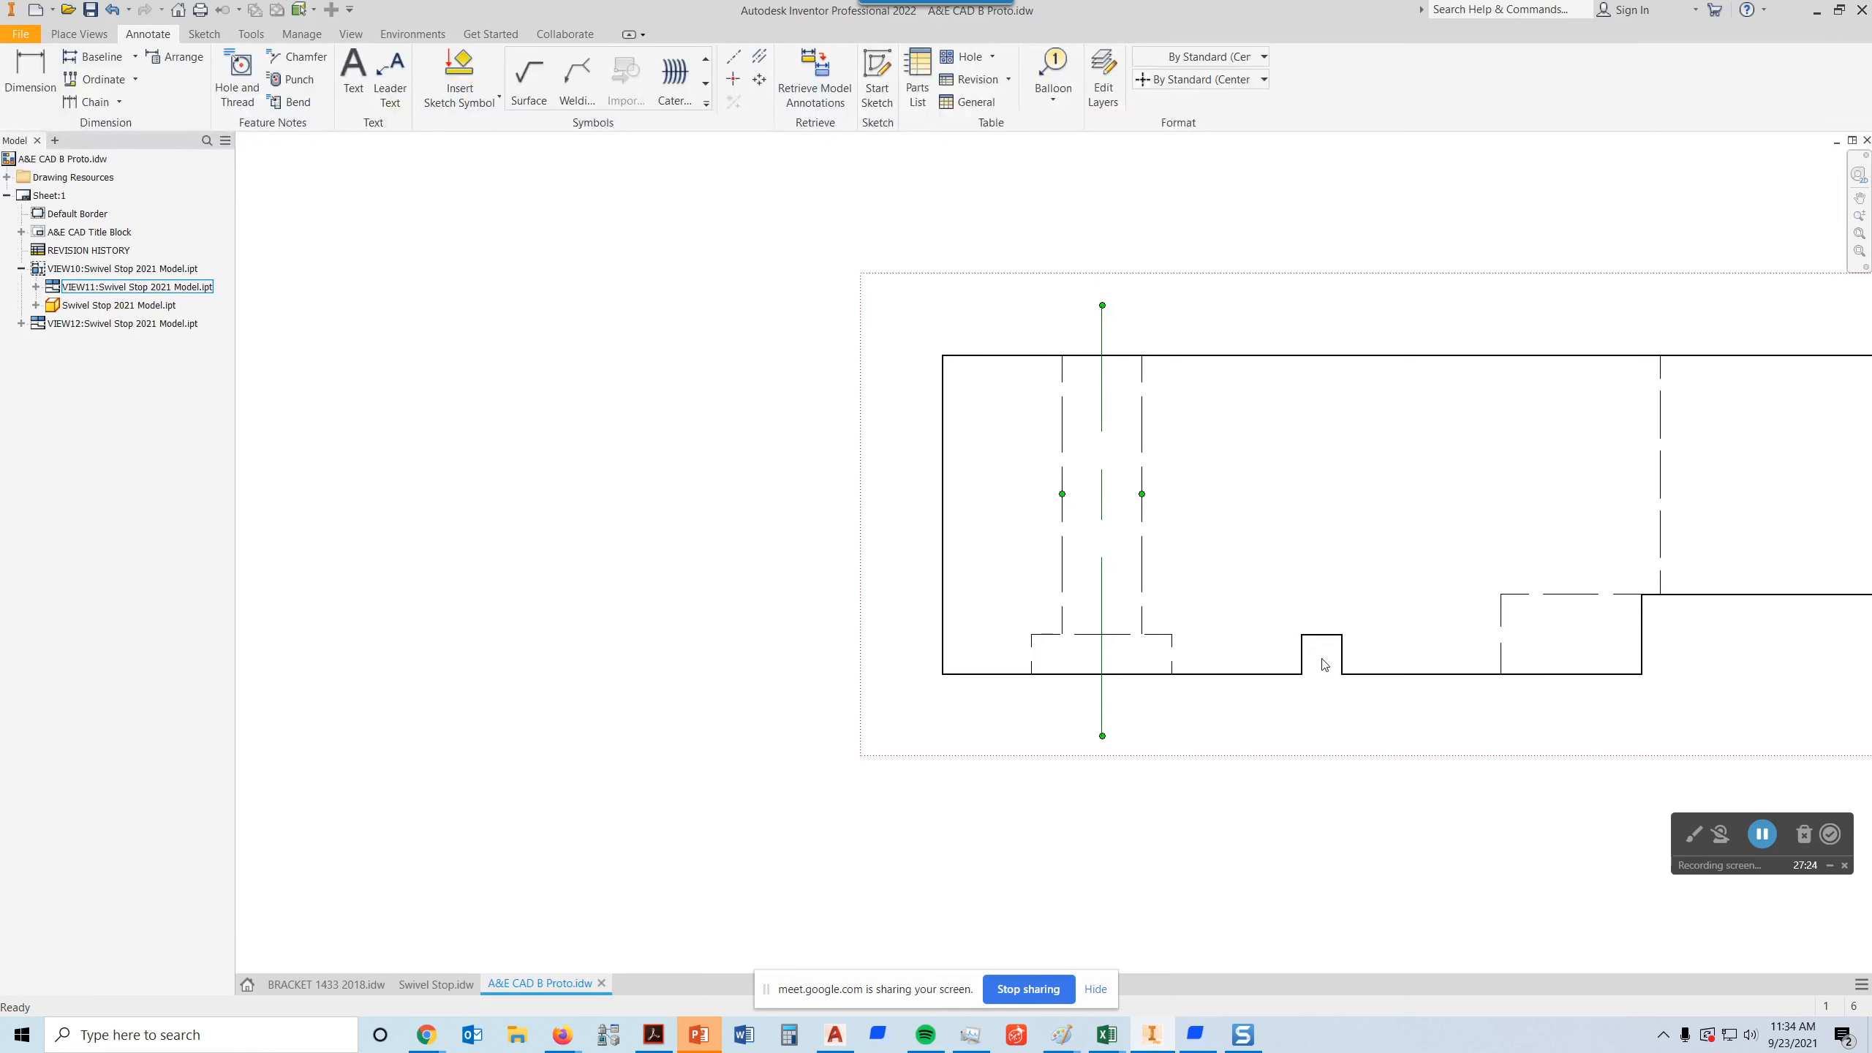
pyautogui.moveTo(1102, 735); pyautogui.dragTo(1101, 720)
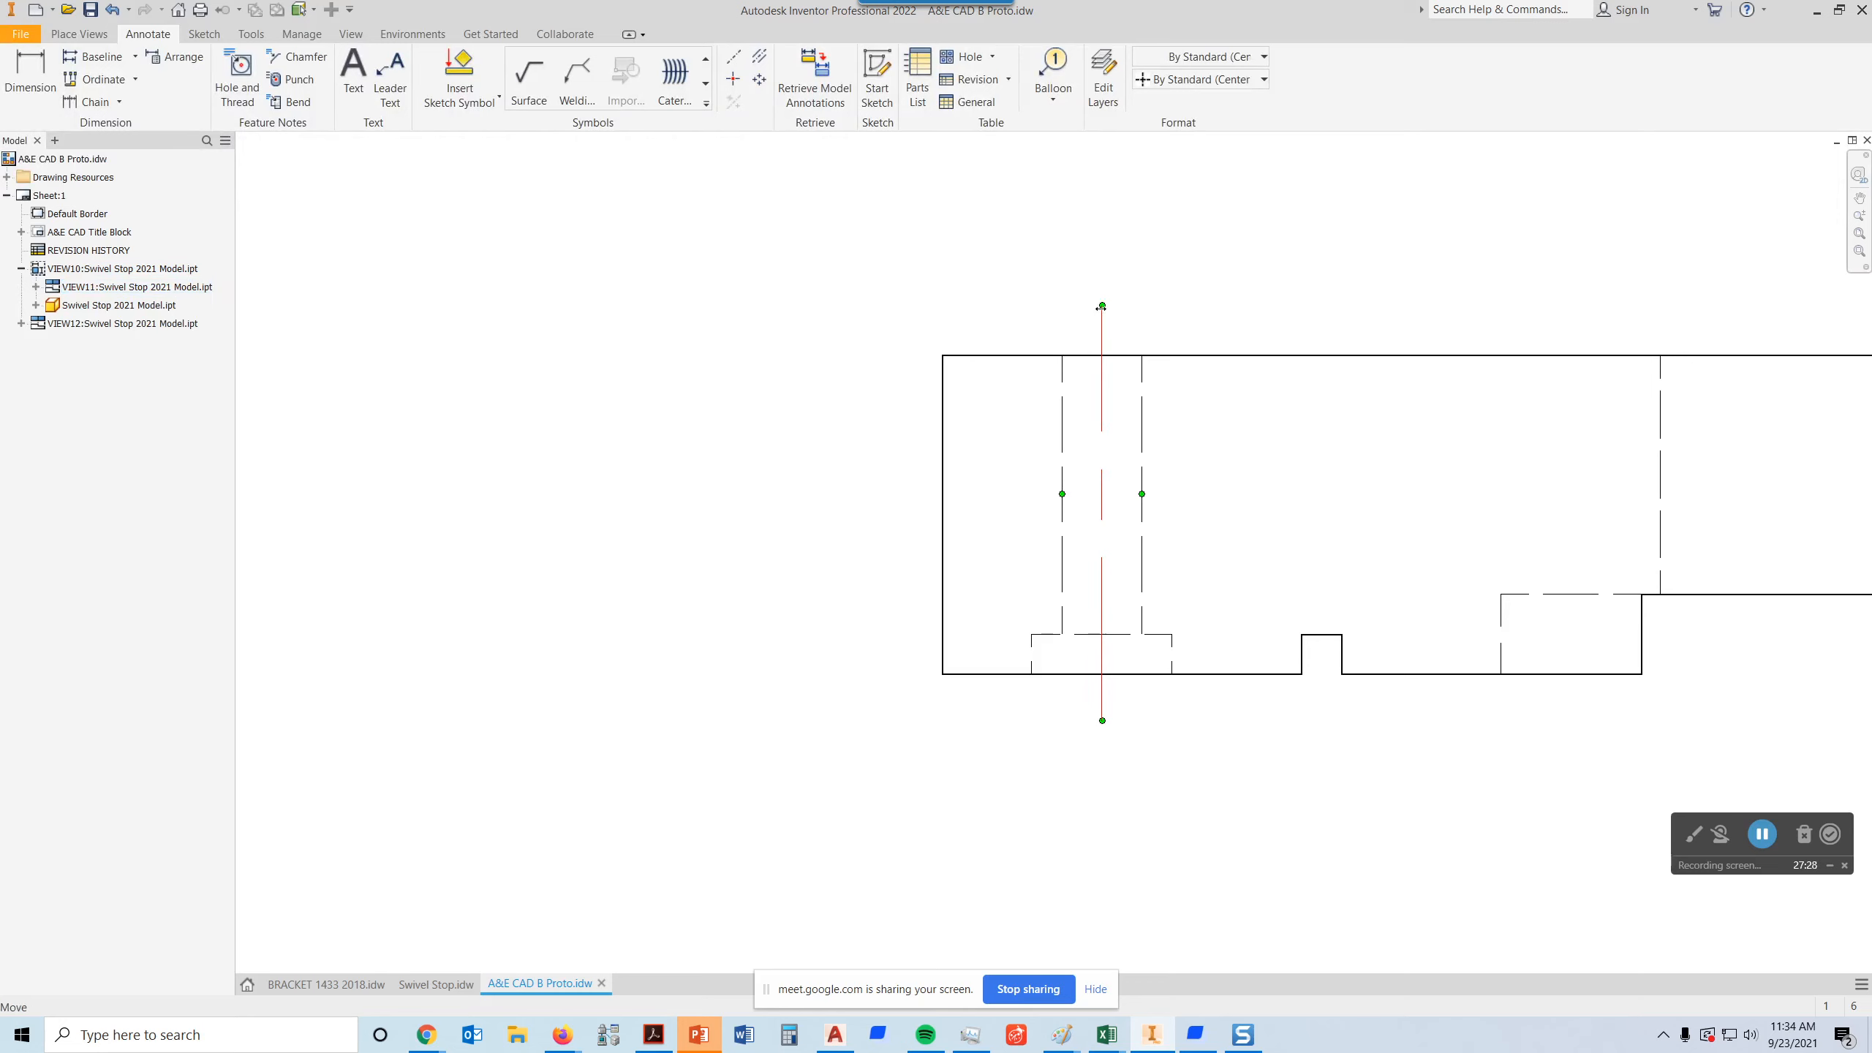
pyautogui.moveTo(1102, 305); pyautogui.dragTo(1097, 312)
# - Edit the CenterMark(ANSI) style, setting Mark to 0.100 in and Gap to .05, and save it
pyautogui.click(1102, 496)
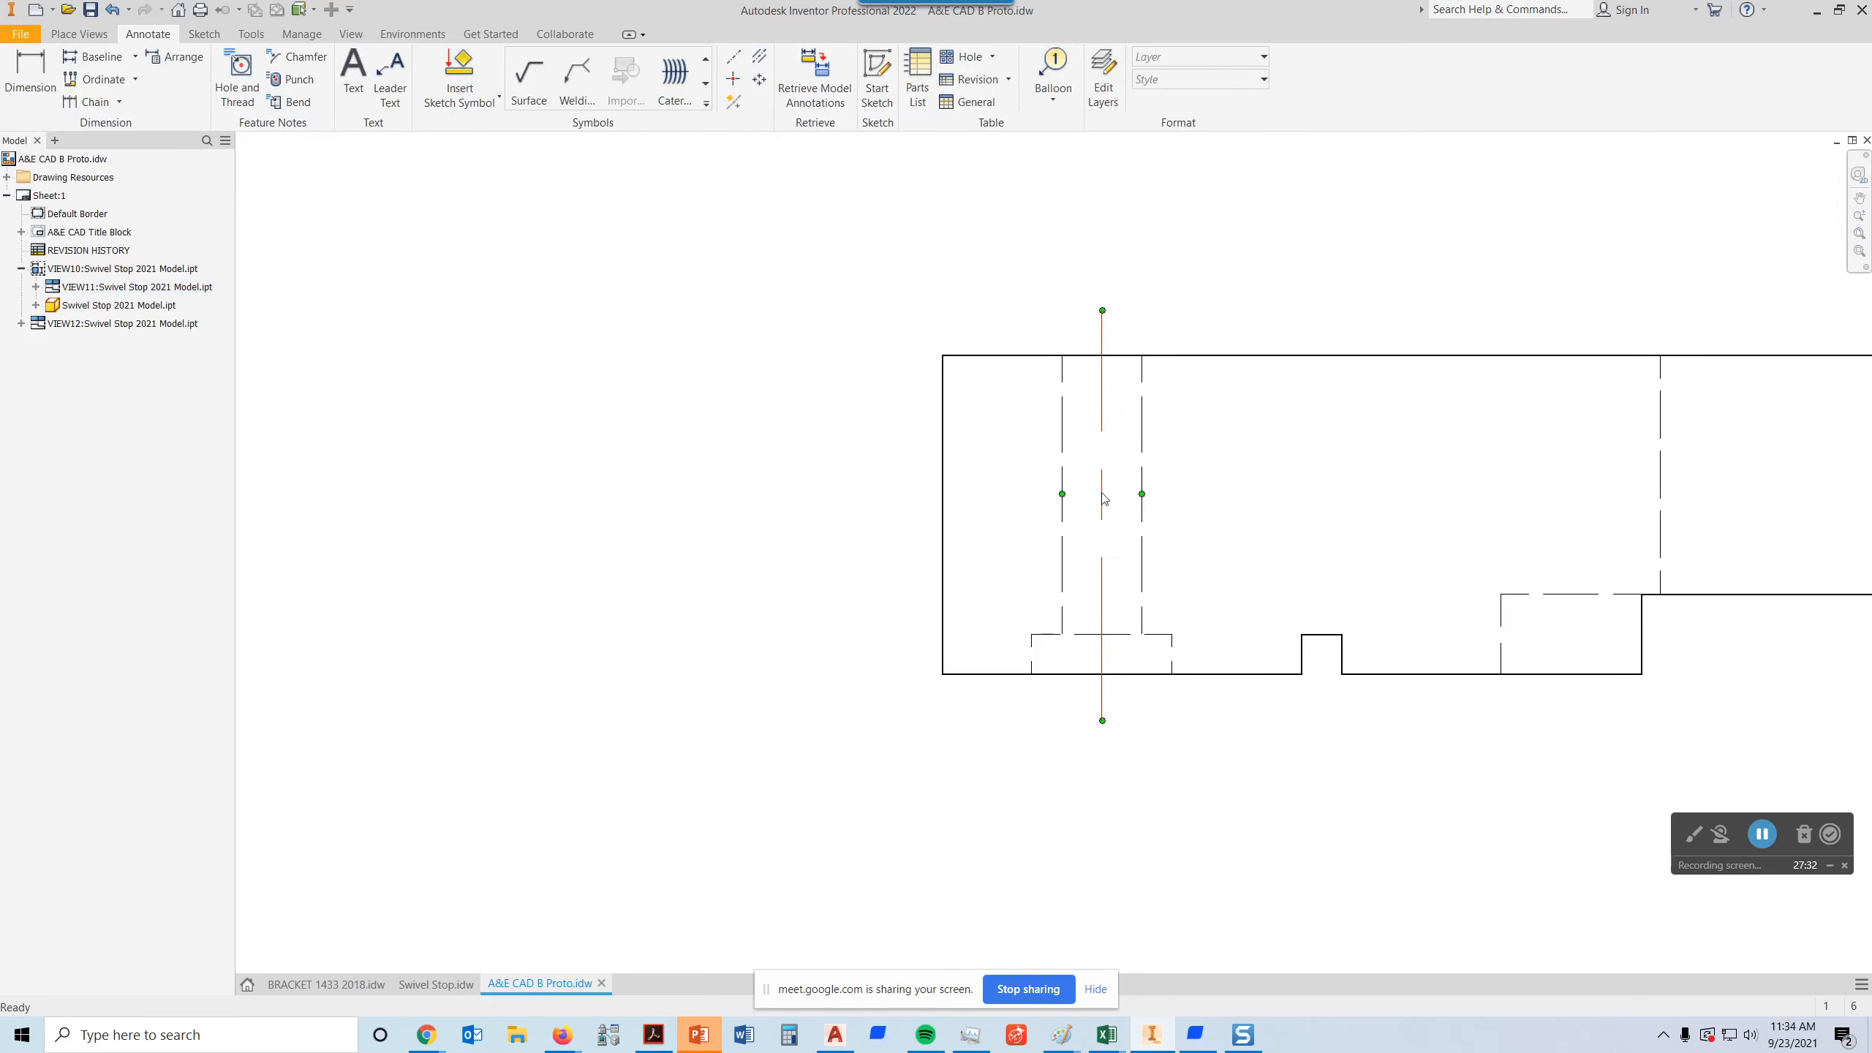
pyautogui.rightClick(1104, 499)
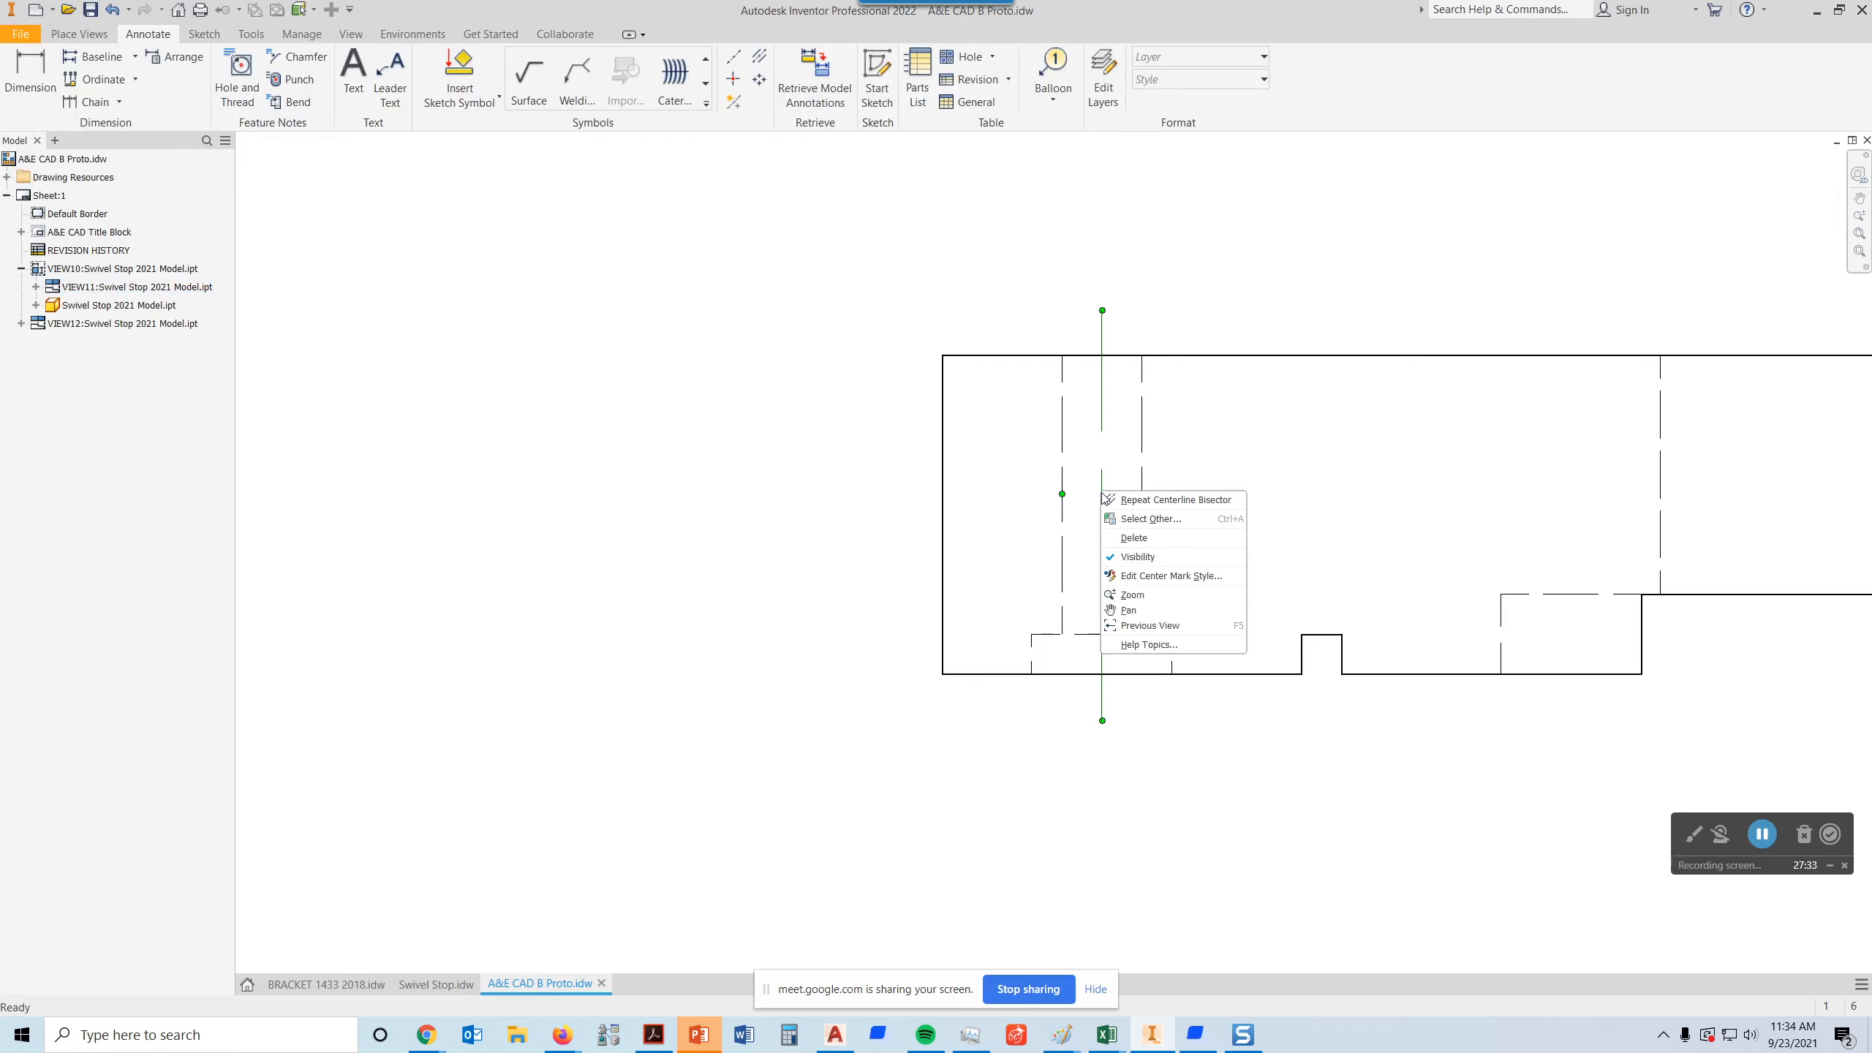
pyautogui.click(1167, 574)
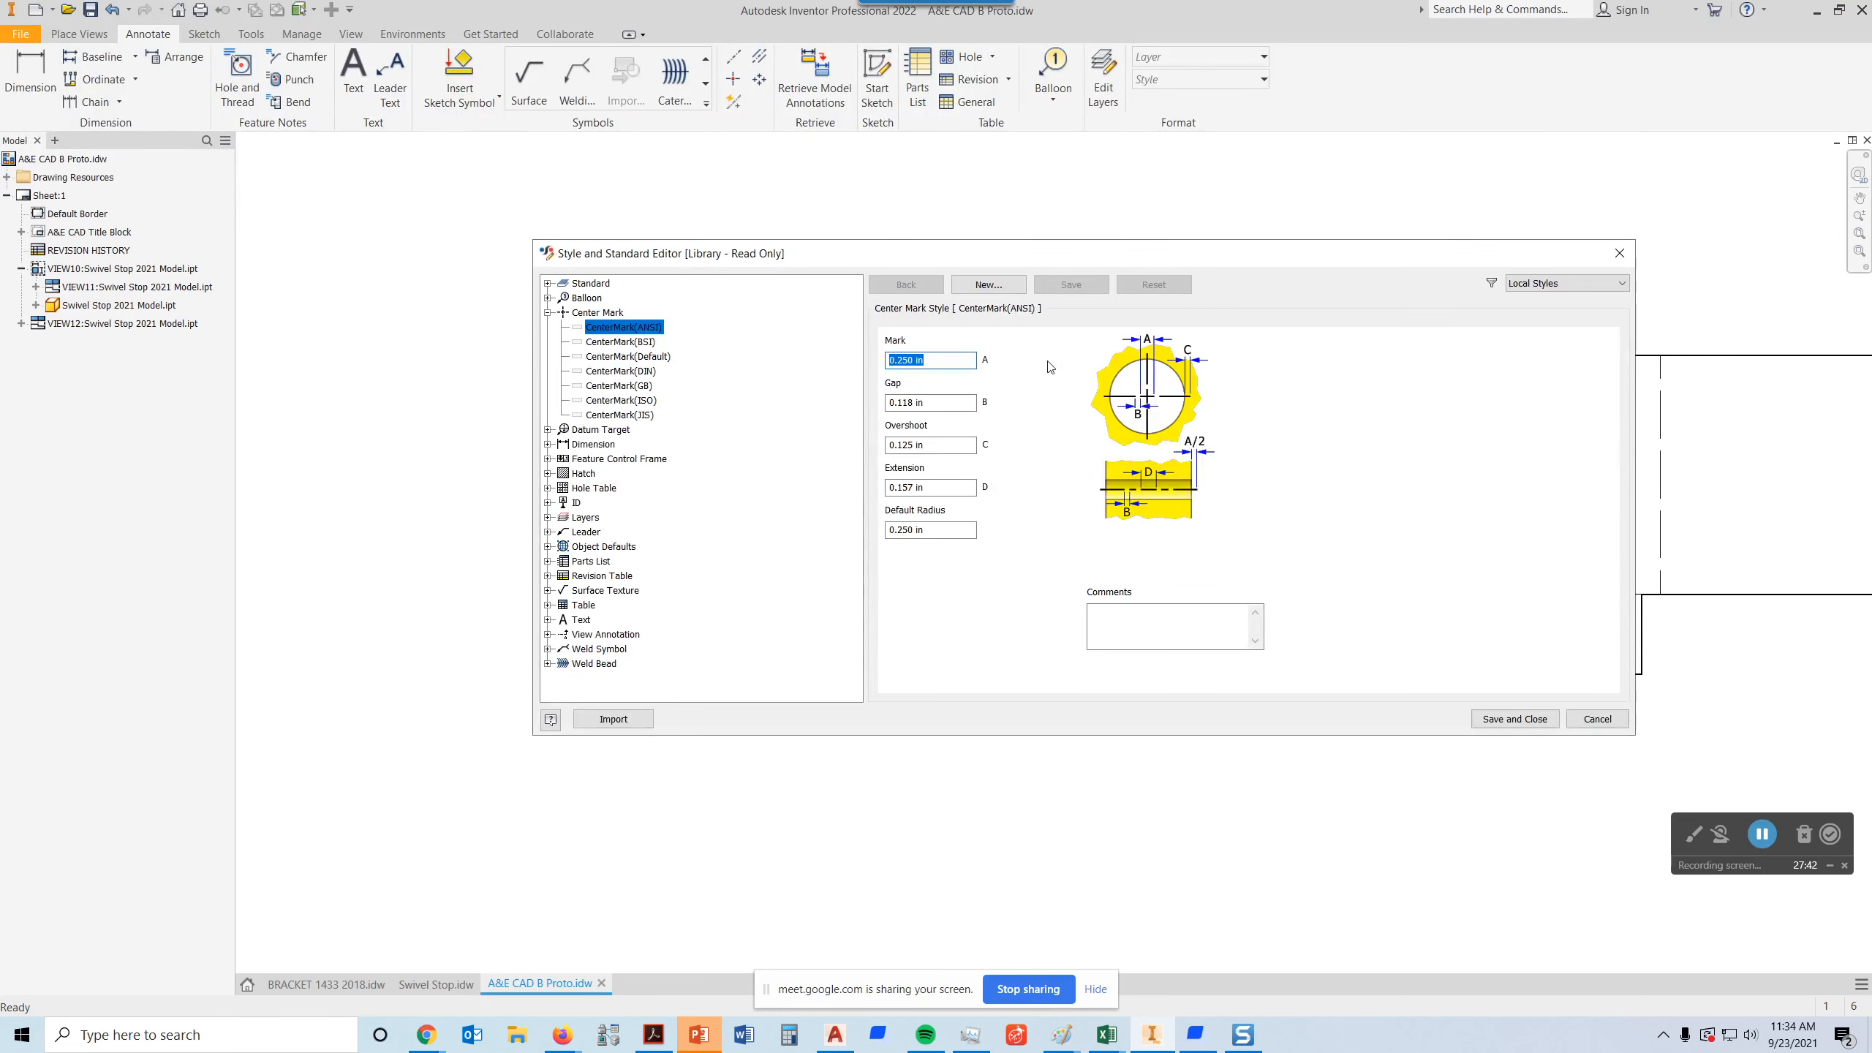
pyautogui.write('.')
pyautogui.press('Tab')
pyautogui.write('.')
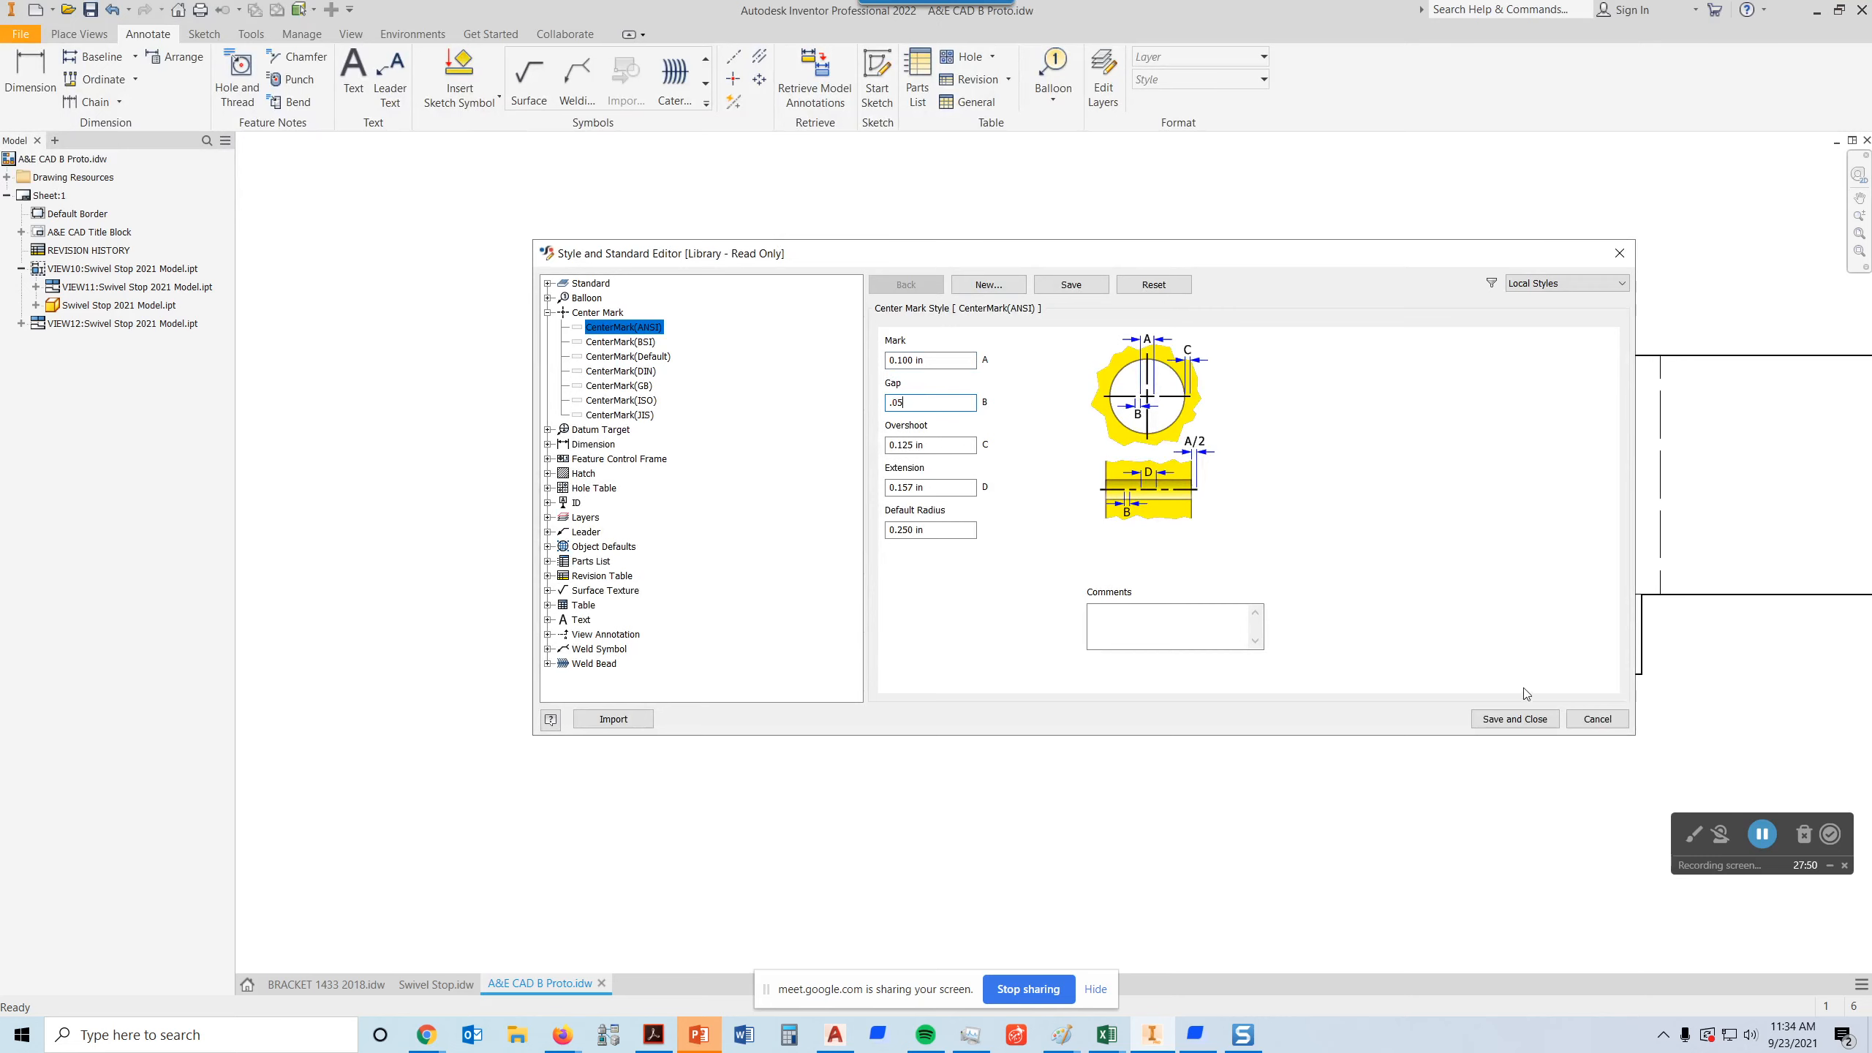
pyautogui.click(1514, 719)
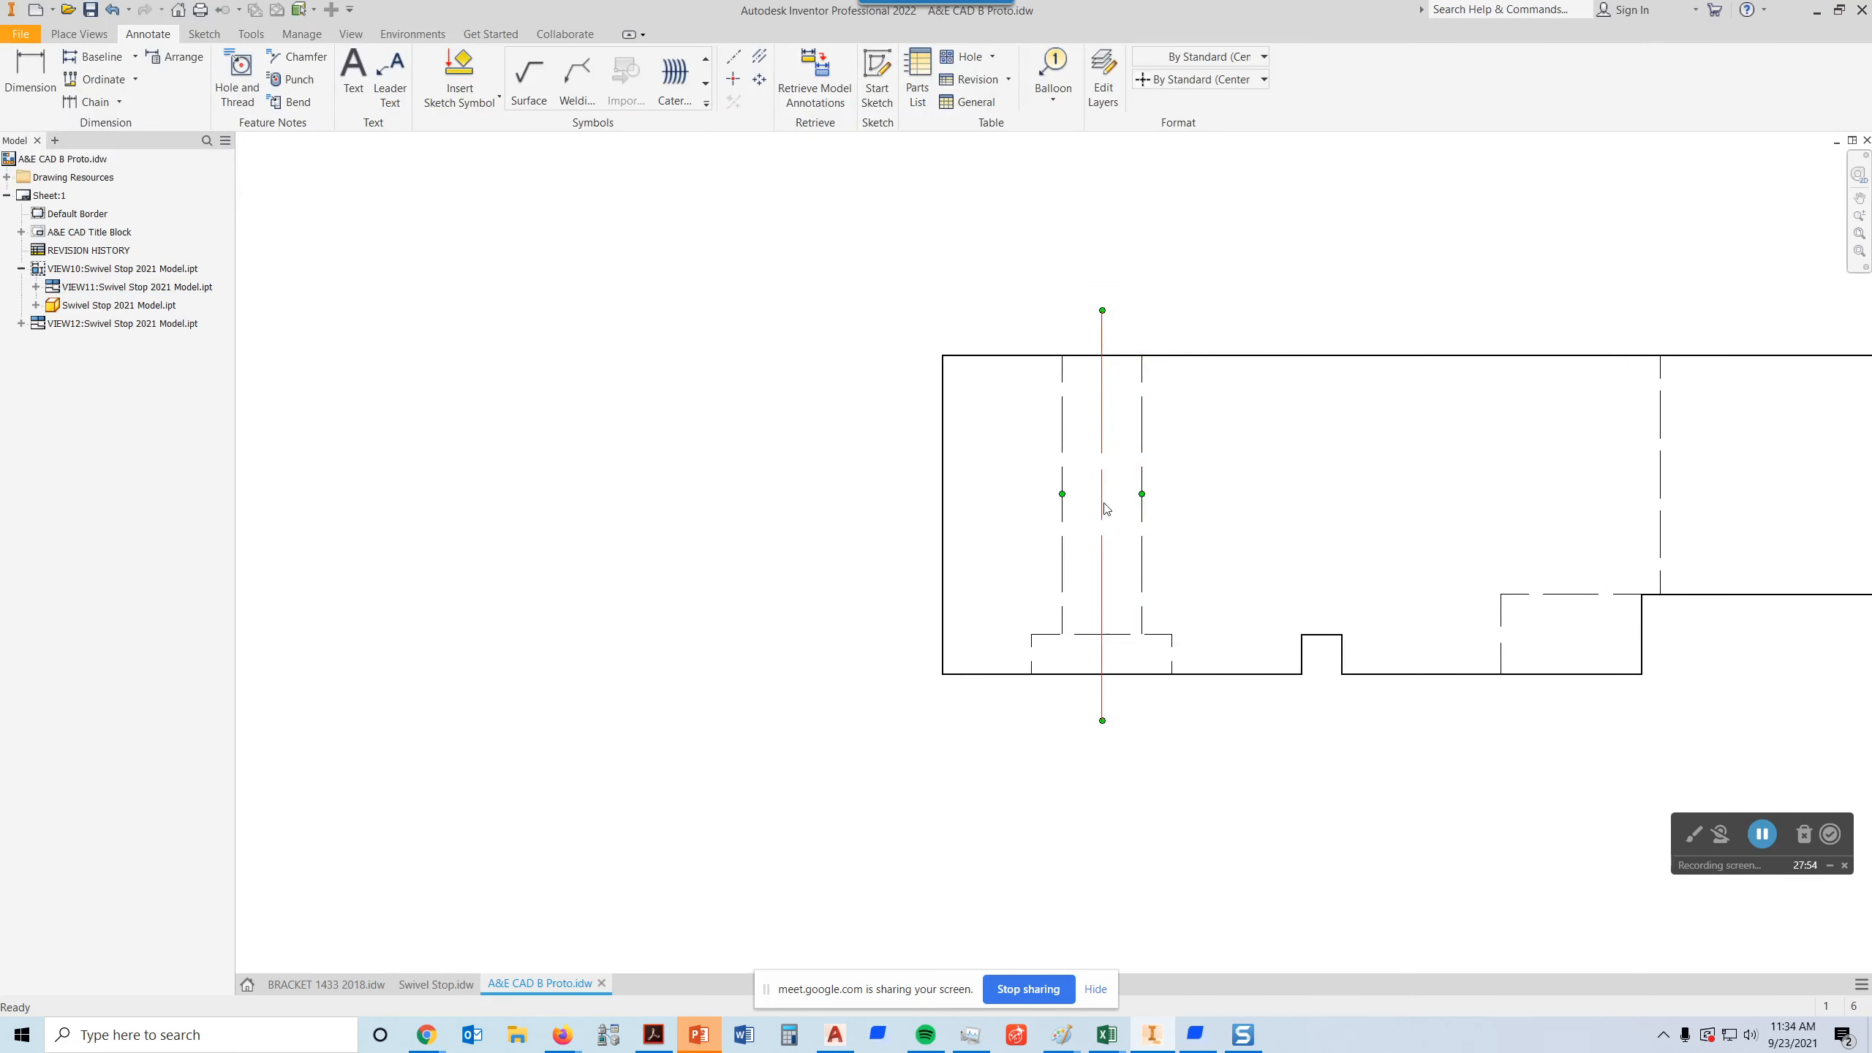
# - Add center marks to the two rounded corners and both counterbored holes in the lower view
pyautogui.scroll(2, 1259, 475)
pyautogui.moveTo(1303, 489)
pyautogui.mouseDown(button='middle')
pyautogui.moveTo(1333, 184)
pyautogui.moveTo(1284, 4)
pyautogui.moveTo(1303, 4)
pyautogui.mouseUp(button='middle')
pyautogui.moveTo(1266, 380); pyautogui.dragTo(1274, 238, button='middle')
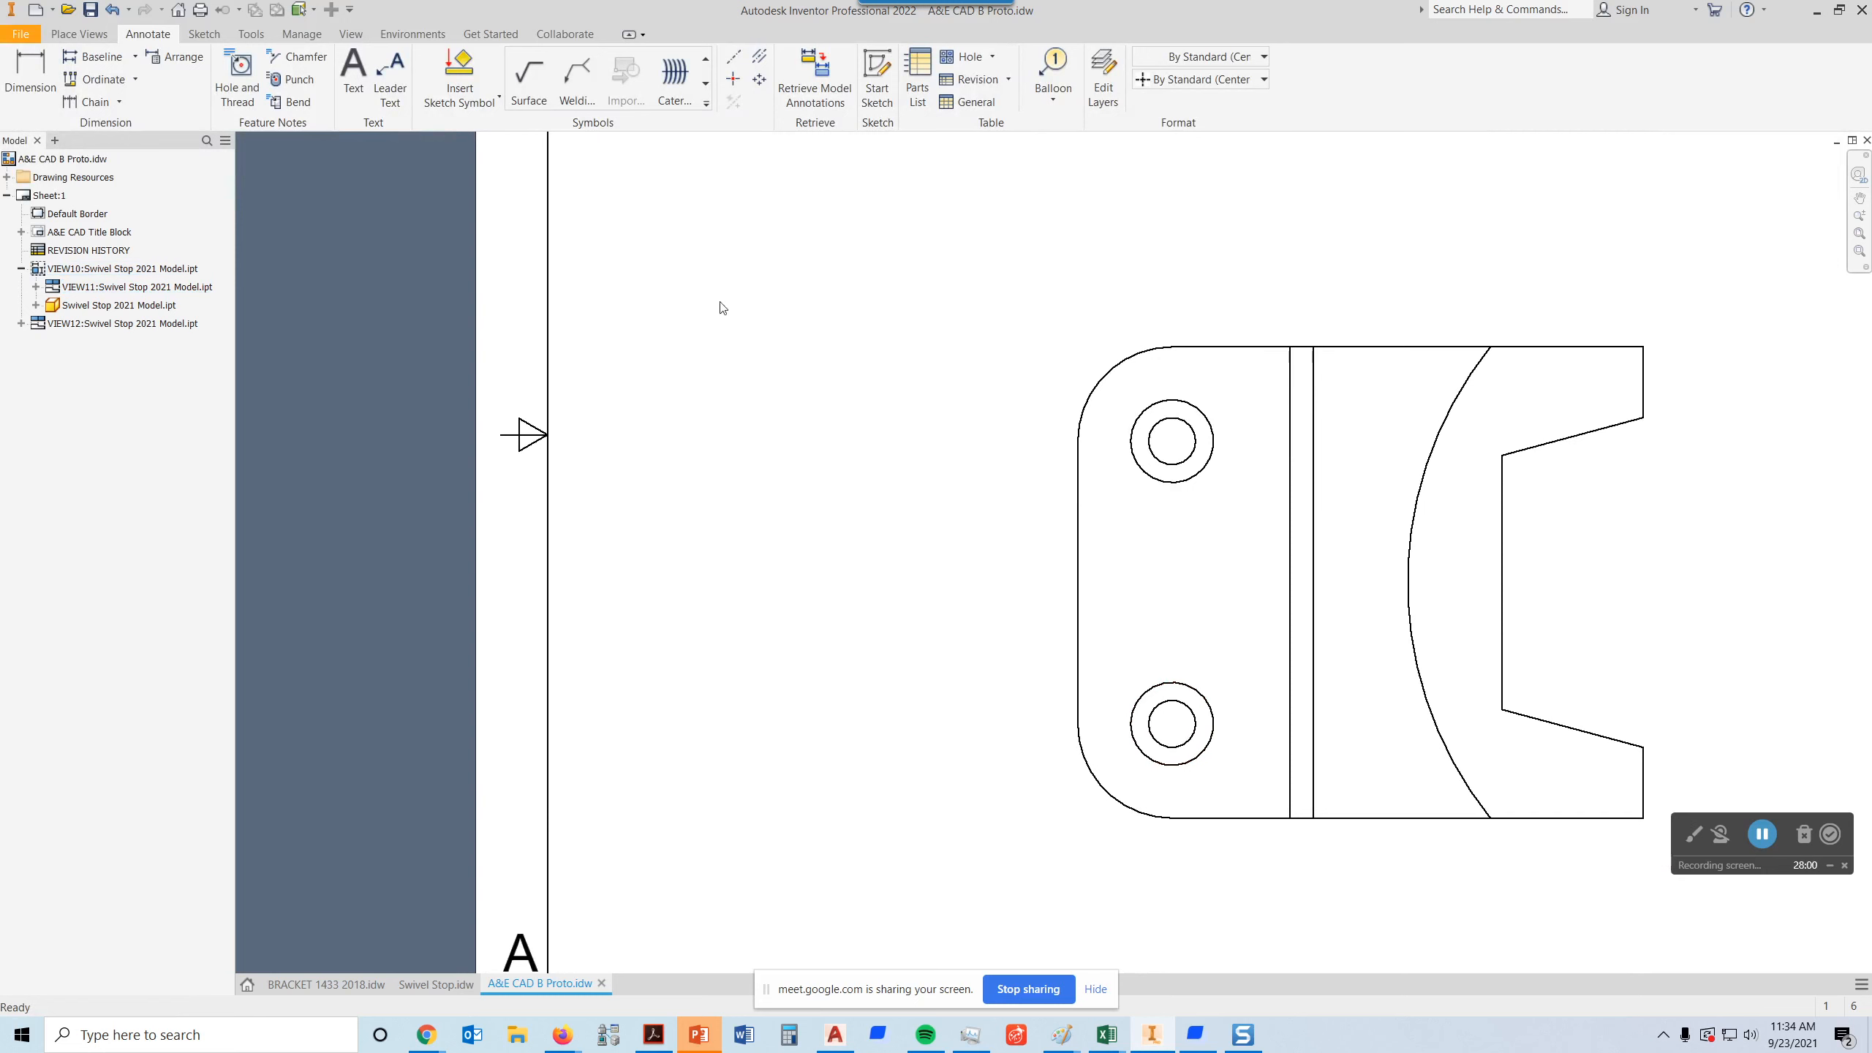
pyautogui.click(734, 80)
pyautogui.click(1117, 366)
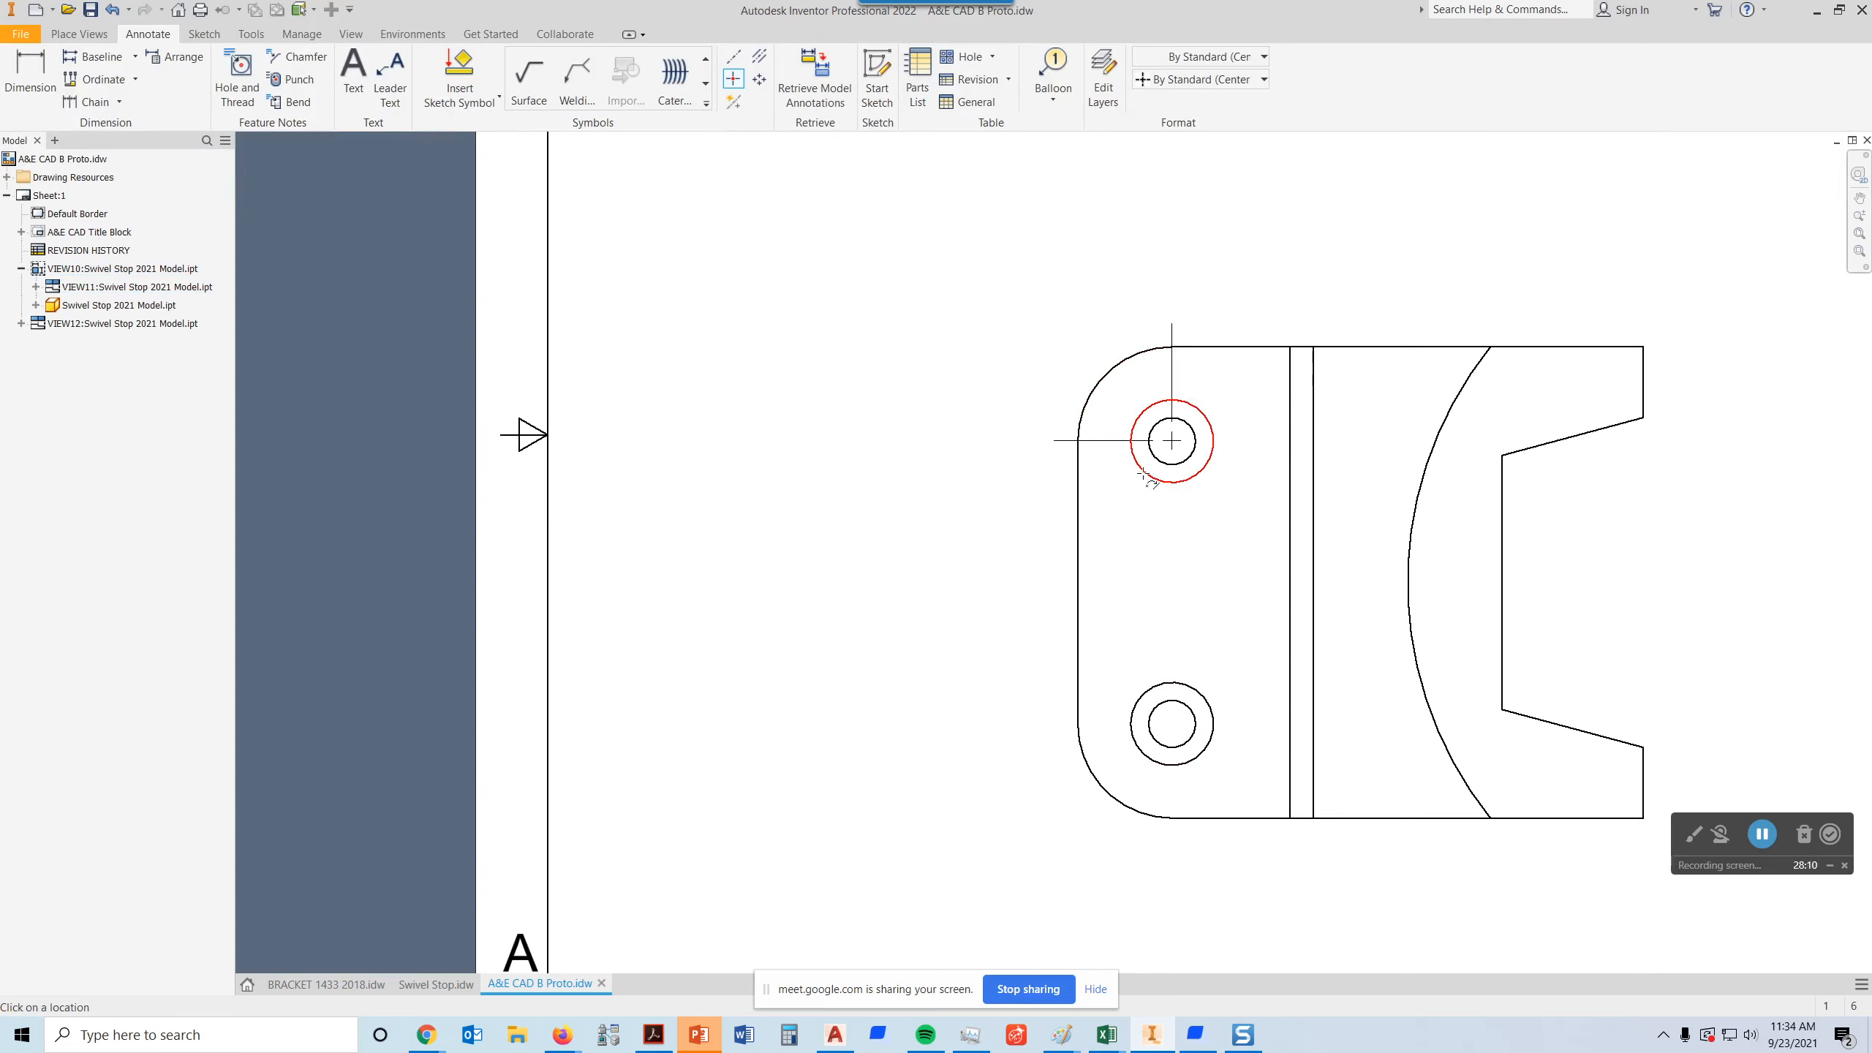
pyautogui.click(1192, 479)
pyautogui.click(1111, 787)
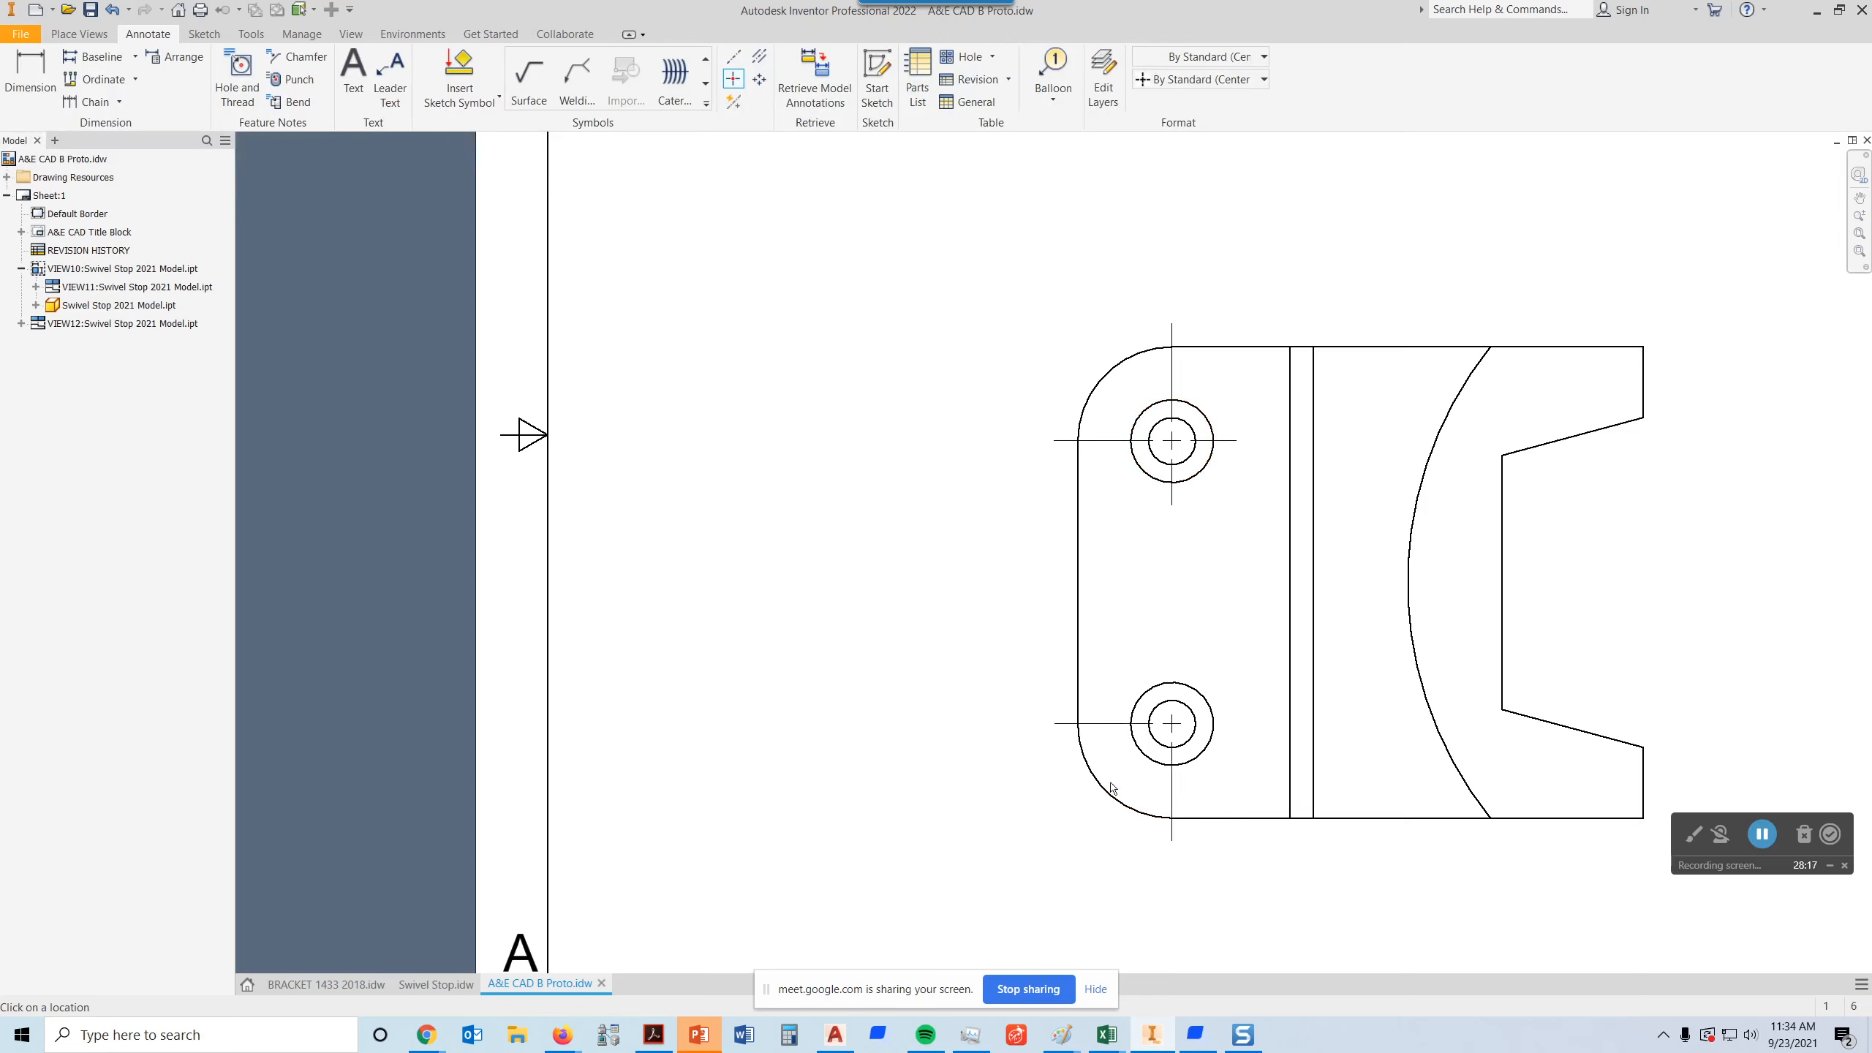
pyautogui.click(1198, 760)
# - Add a center mark for the large arc beside the tapered opening in the lower view
pyautogui.moveTo(1629, 599); pyautogui.dragTo(1319, 568, button='middle')
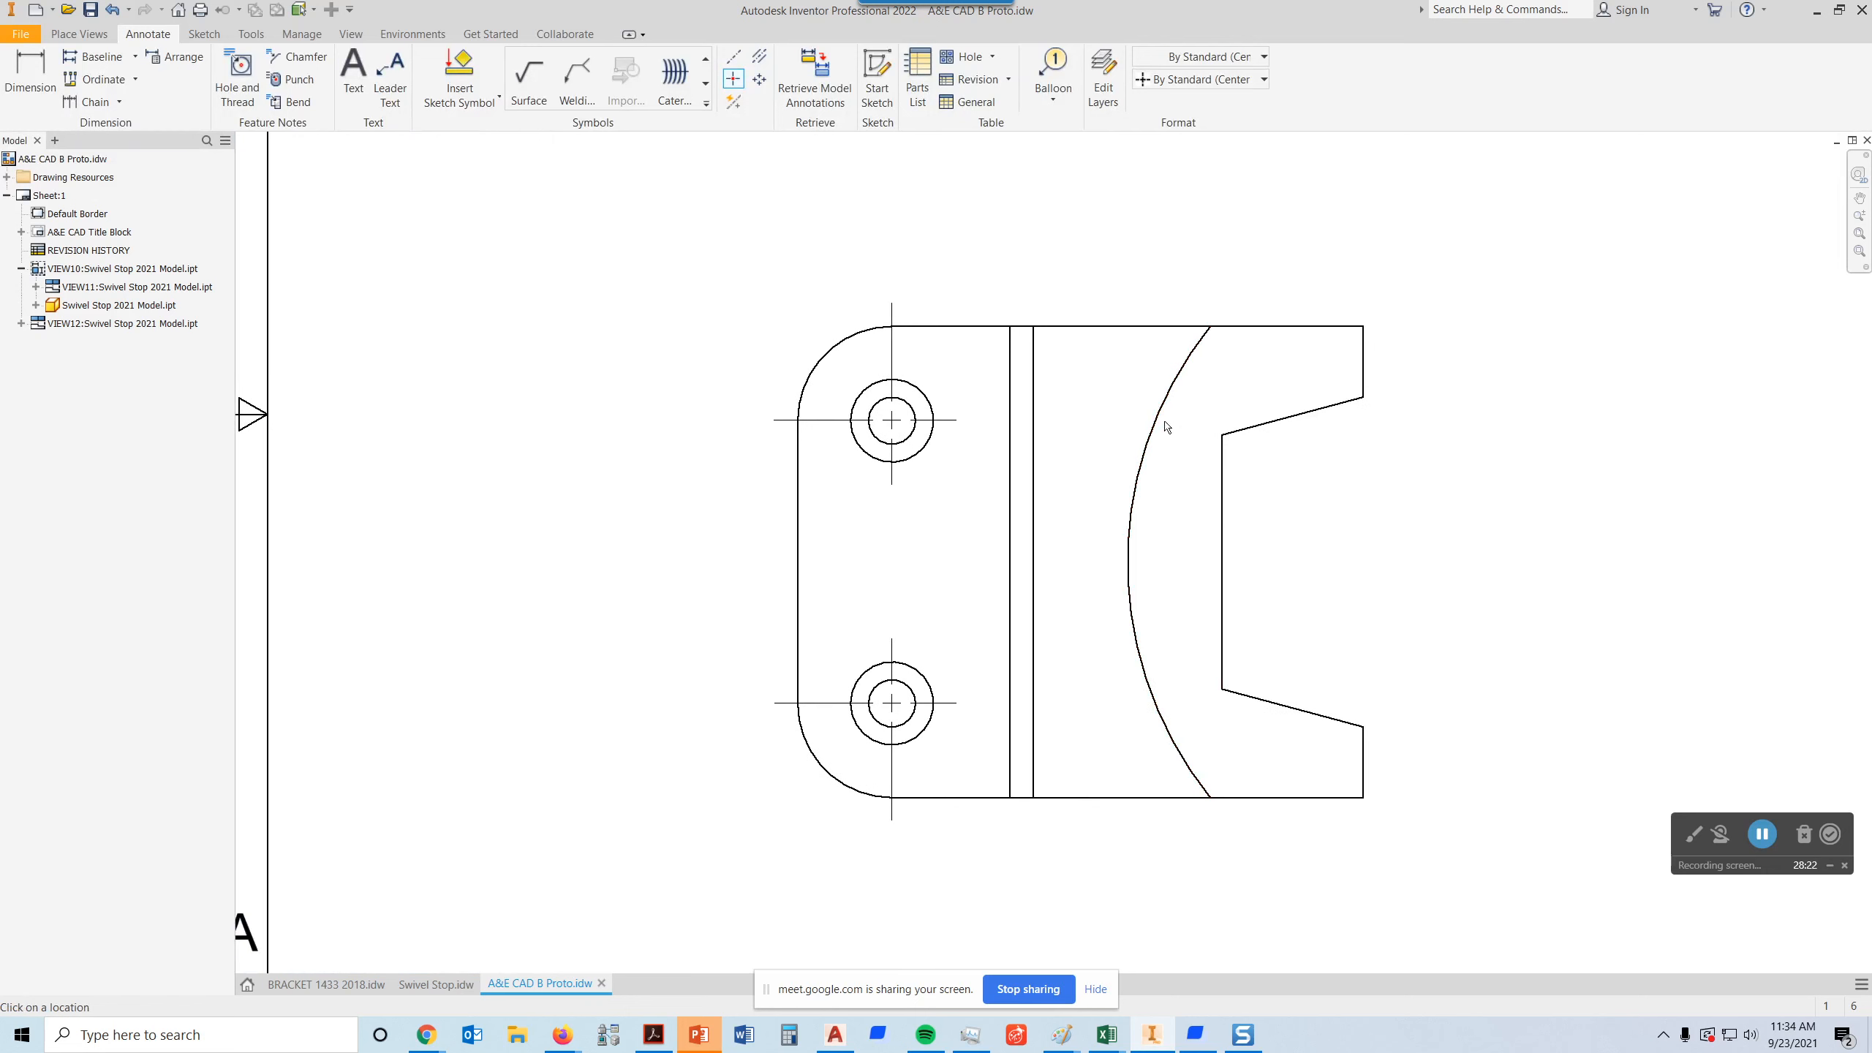
pyautogui.click(1159, 416)
pyautogui.moveTo(977, 463)
pyautogui.mouseDown(button='middle')
pyautogui.moveTo(1083, 523)
pyautogui.moveTo(1120, 511)
pyautogui.mouseUp(button='middle')
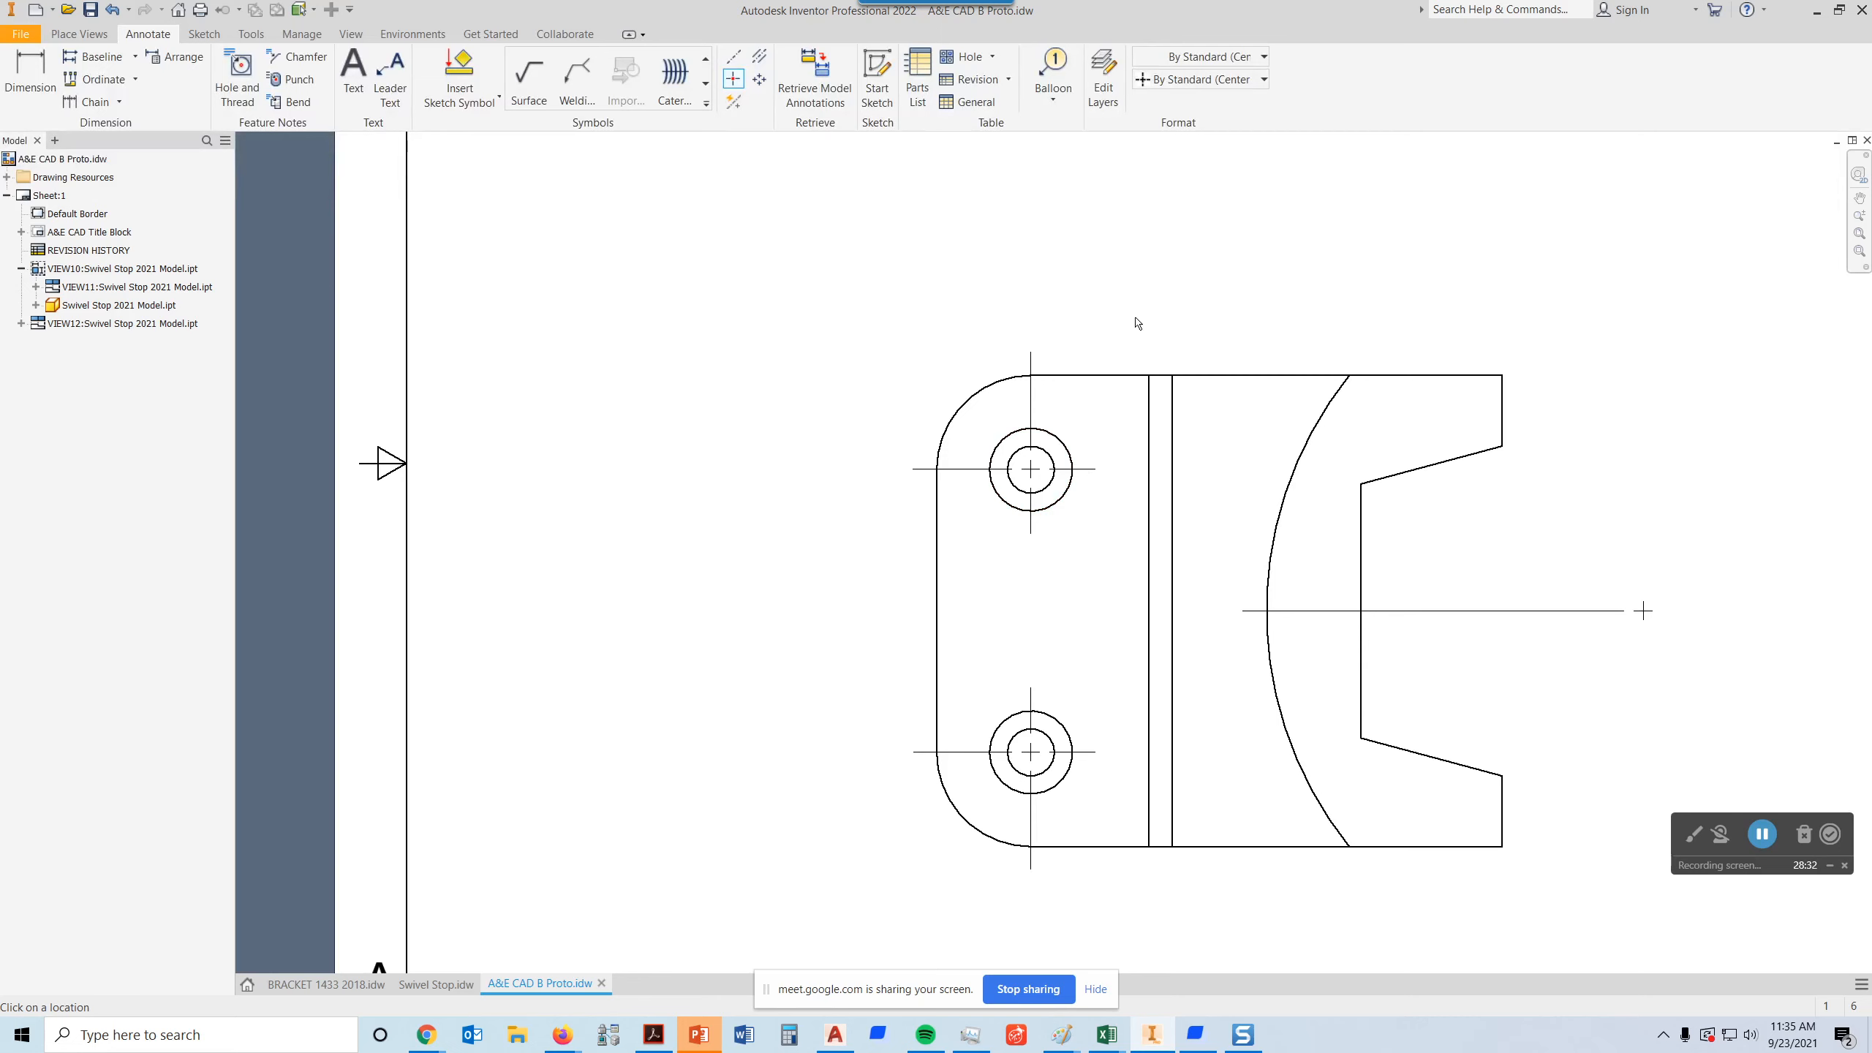
# - Dimension the horizontal distance from the upper view's left edge to the near side of the notch, placing it below the view
pyautogui.moveTo(1273, 193)
pyautogui.mouseDown(button='middle')
pyautogui.moveTo(1312, 543)
pyautogui.moveTo(1257, 485)
pyautogui.mouseUp(button='middle')
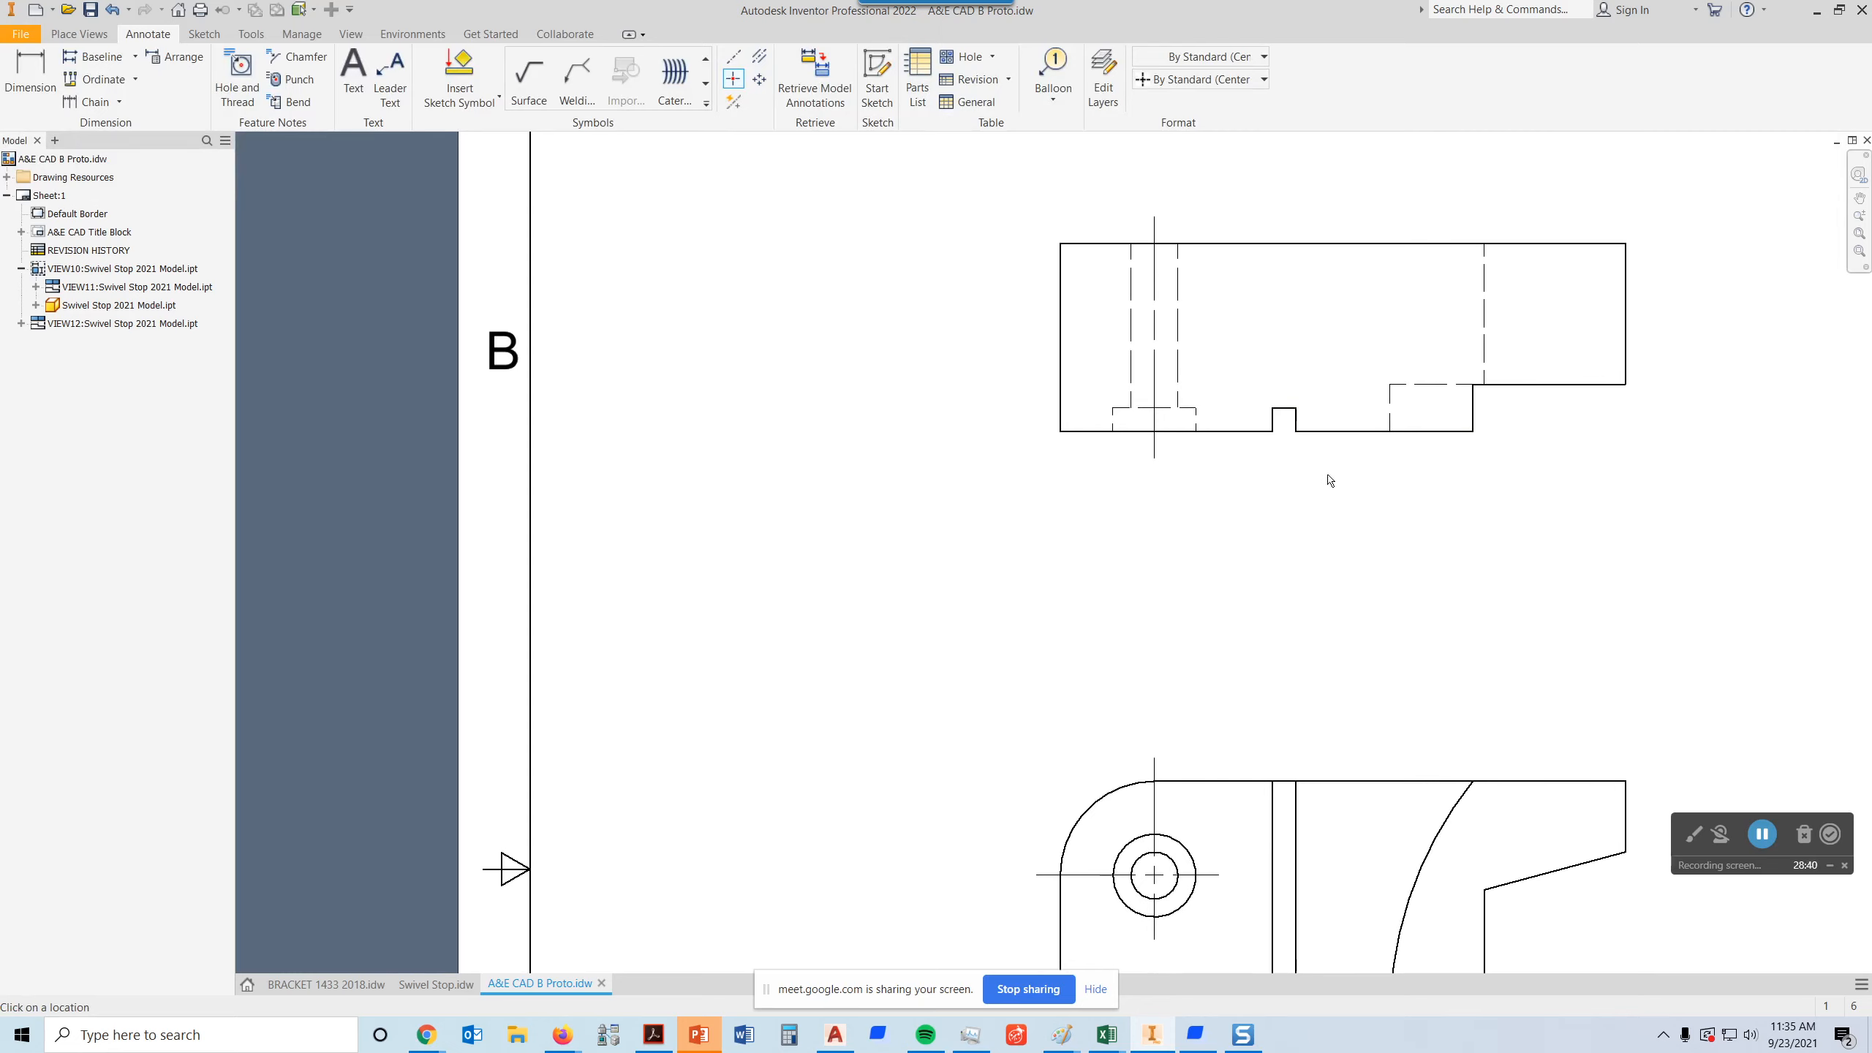
pyautogui.click(48, 79)
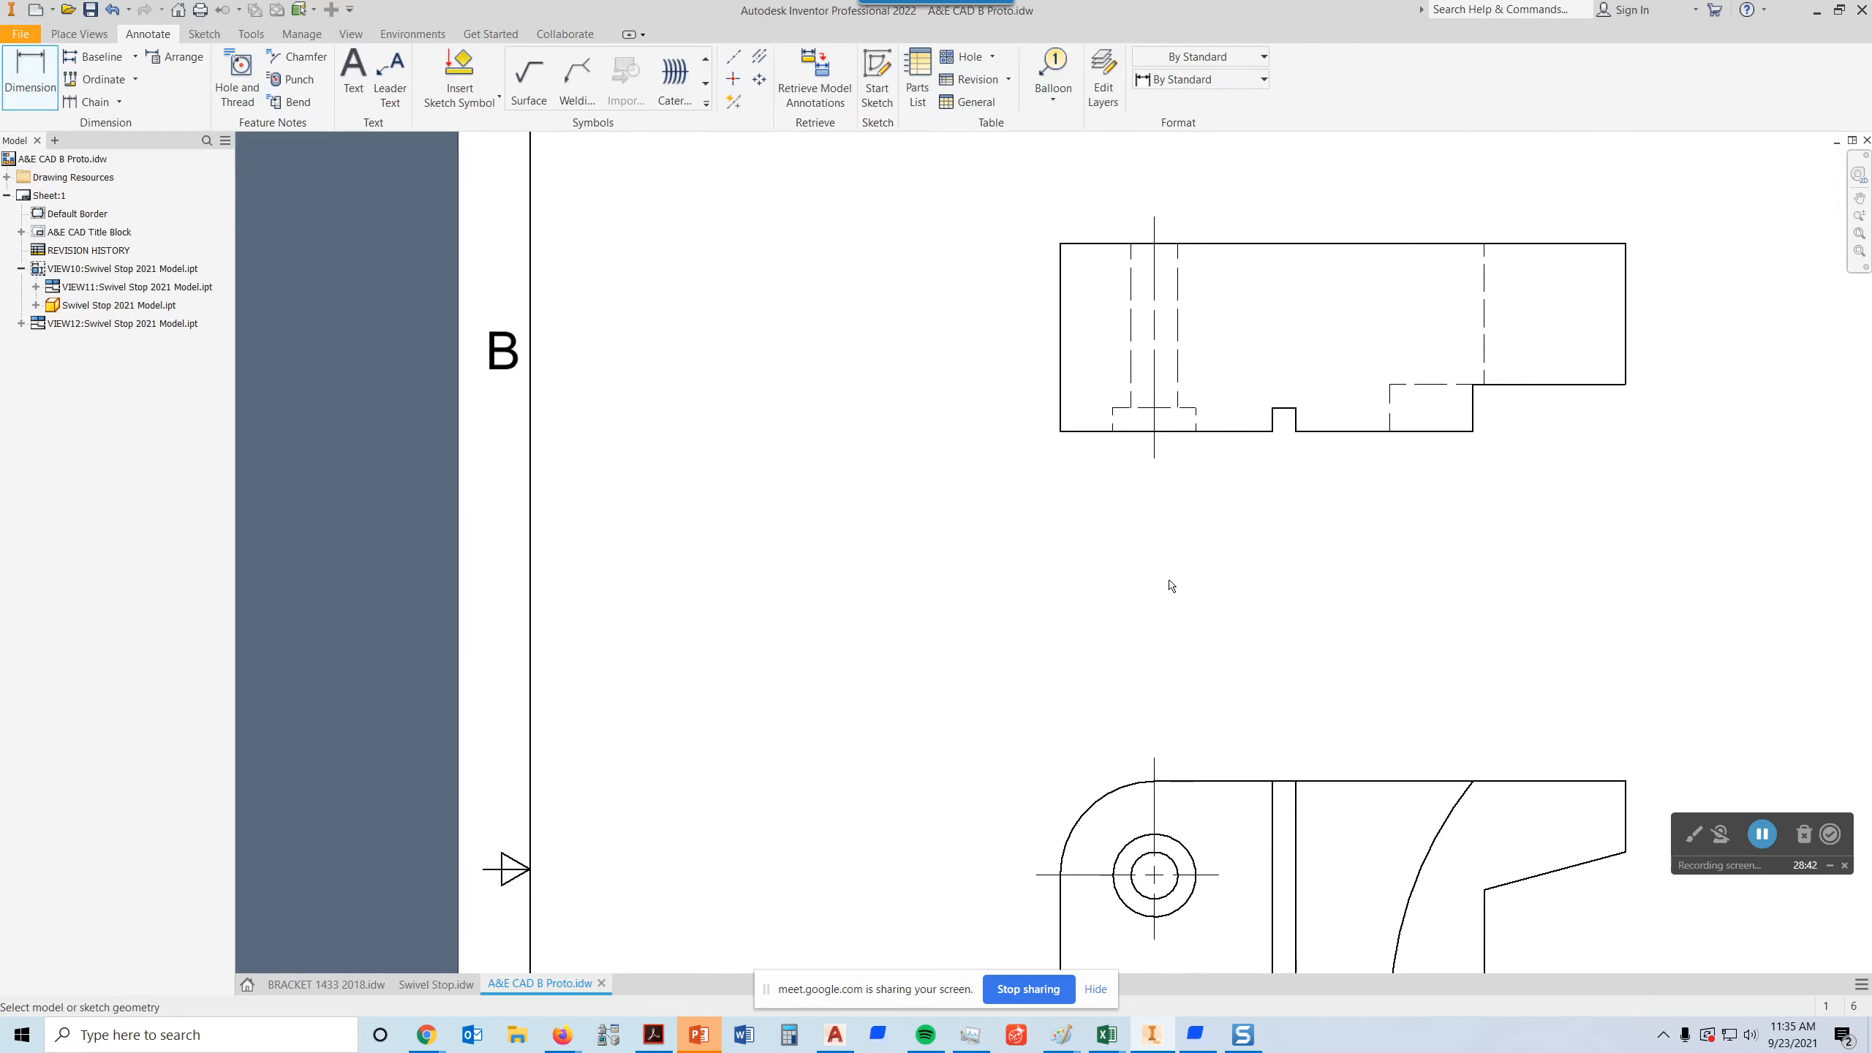
pyautogui.click(1059, 430)
pyautogui.click(1272, 422)
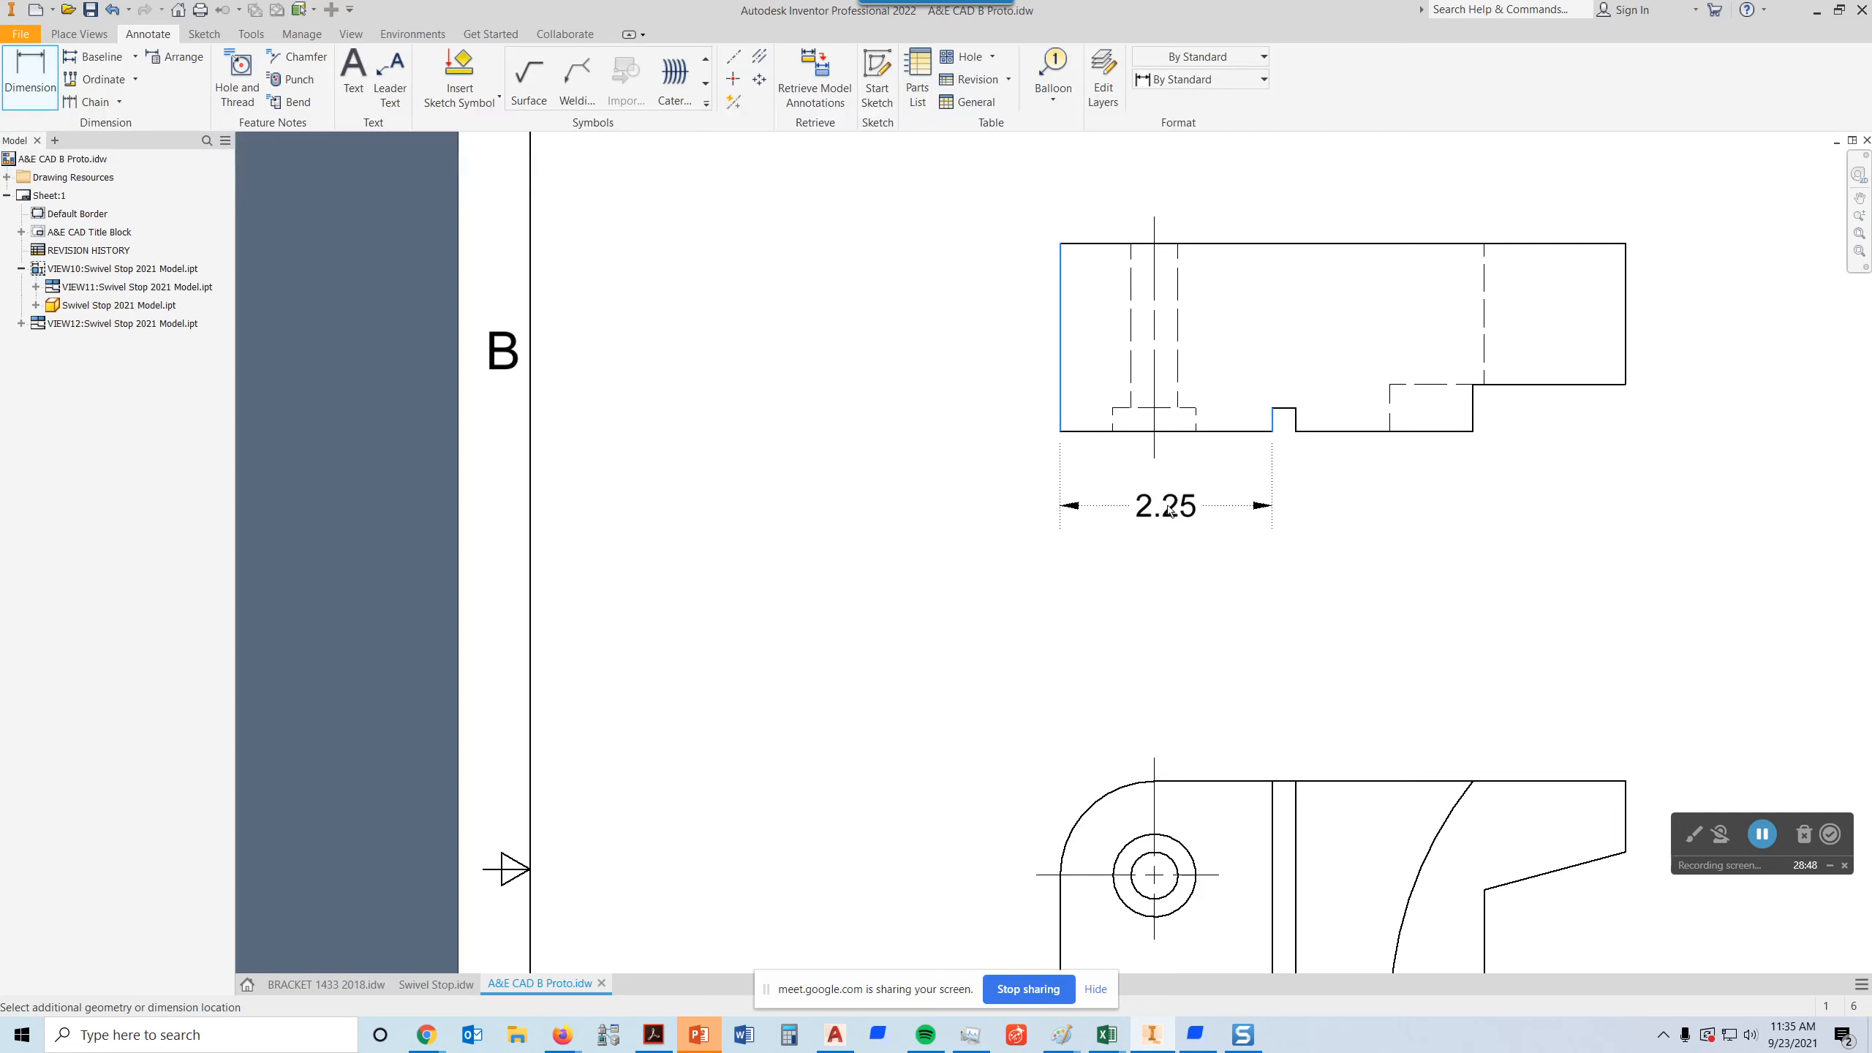
pyautogui.click(1177, 510)
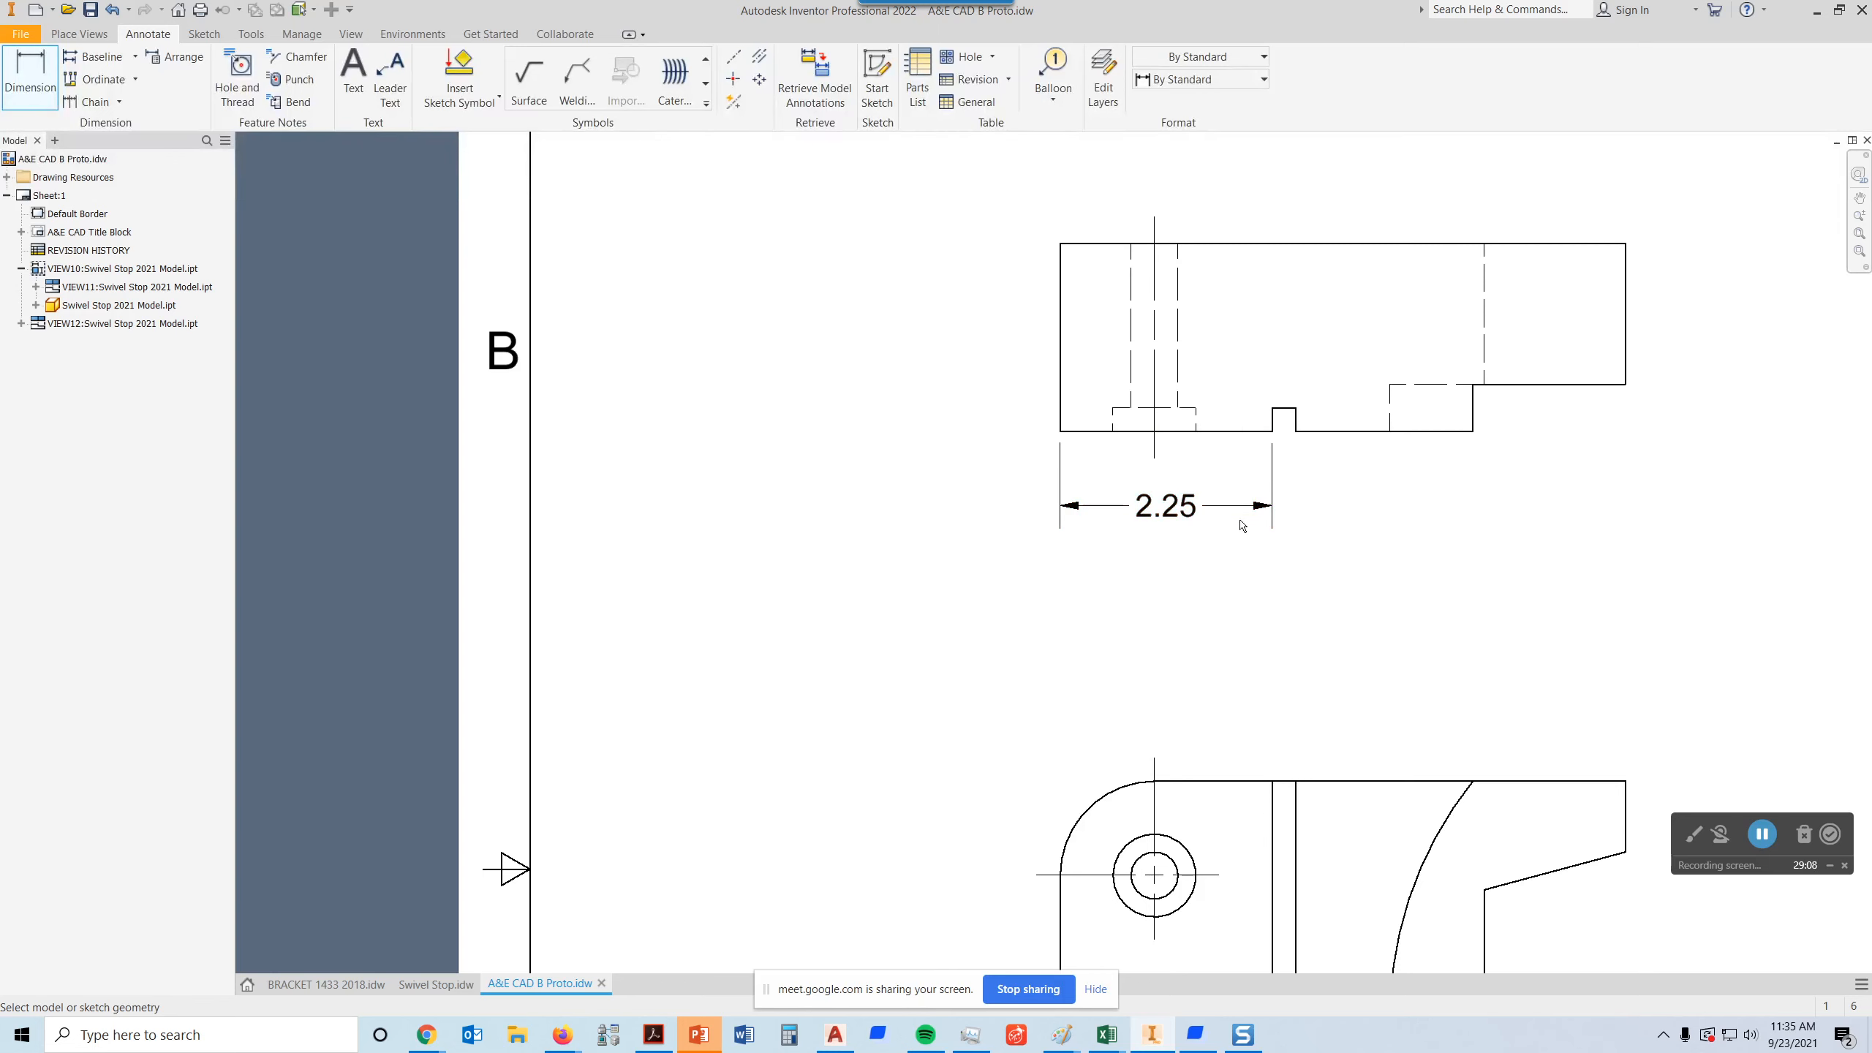
# - Dimension the width of the notch in line with the first dimension and move its text to the right of the notch
pyautogui.moveTo(1308, 611)
pyautogui.mouseDown(button='middle')
pyautogui.moveTo(1296, 586)
pyautogui.moveTo(1288, 606)
pyautogui.mouseUp(button='middle')
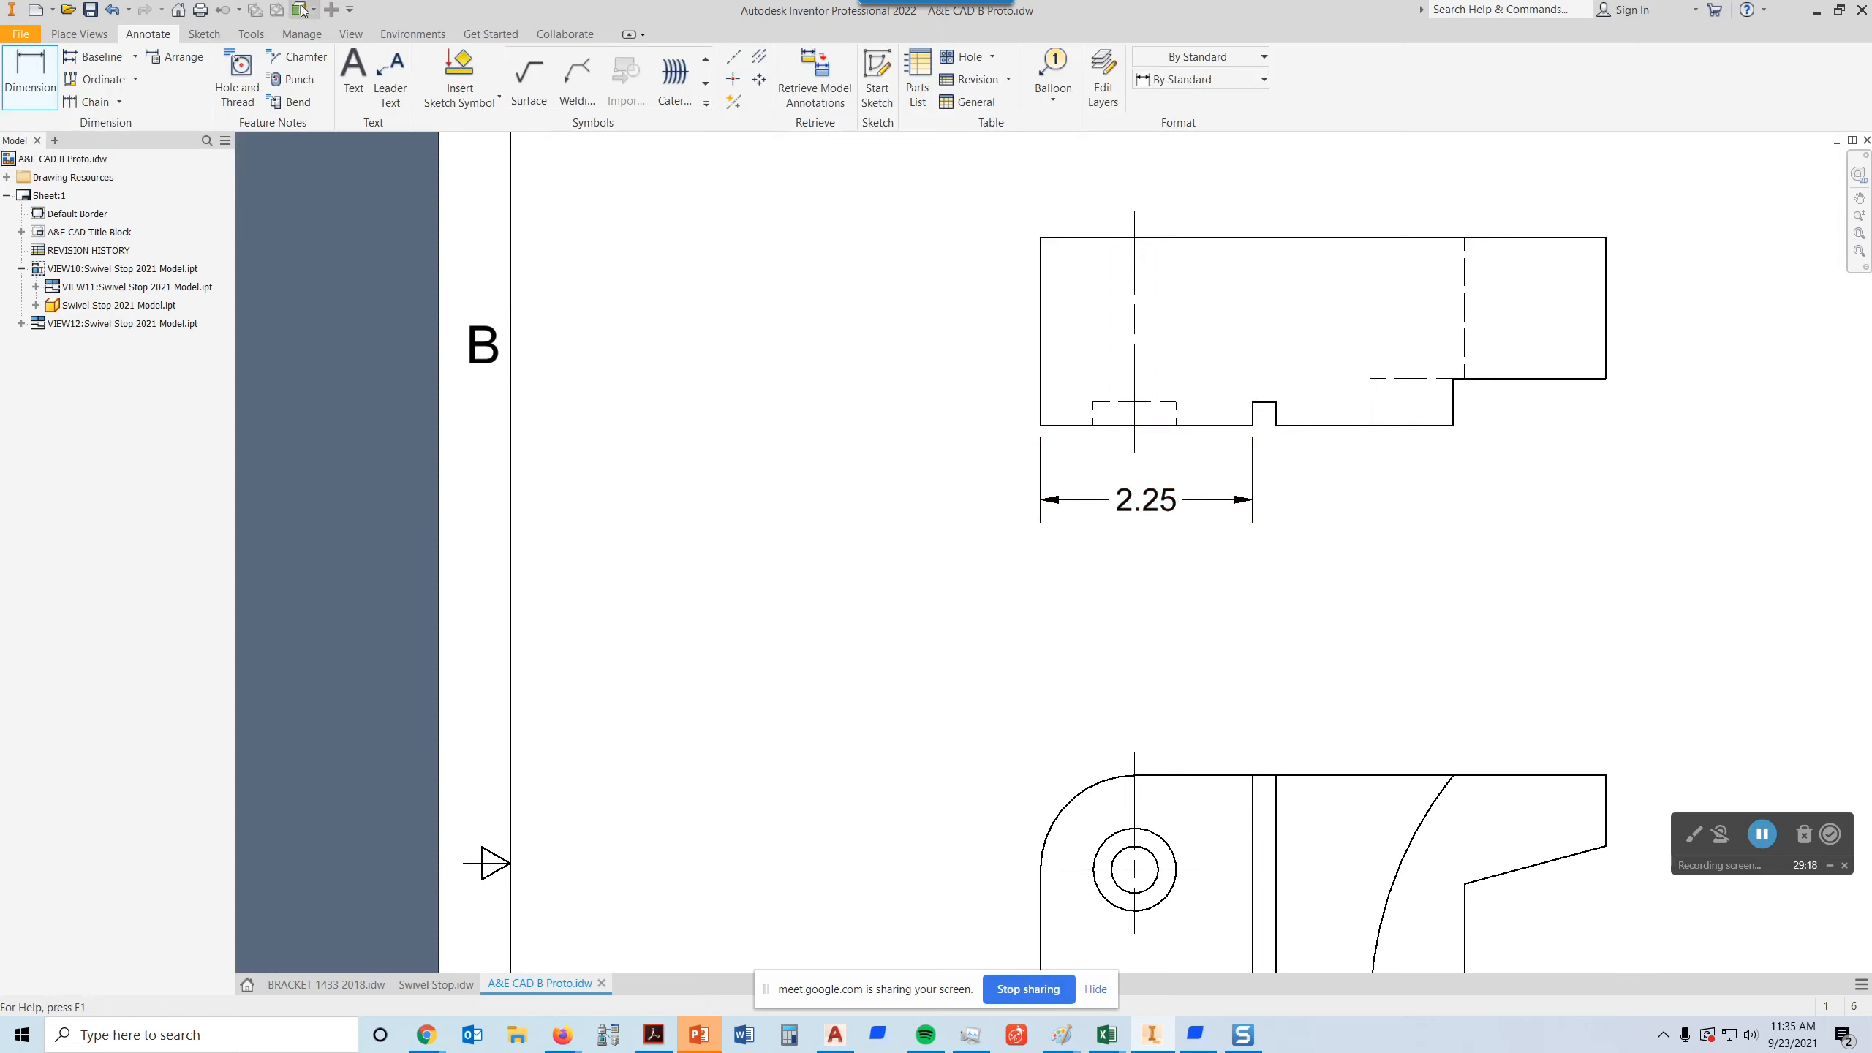
pyautogui.click(29, 73)
pyautogui.click(1252, 426)
pyautogui.click(1281, 432)
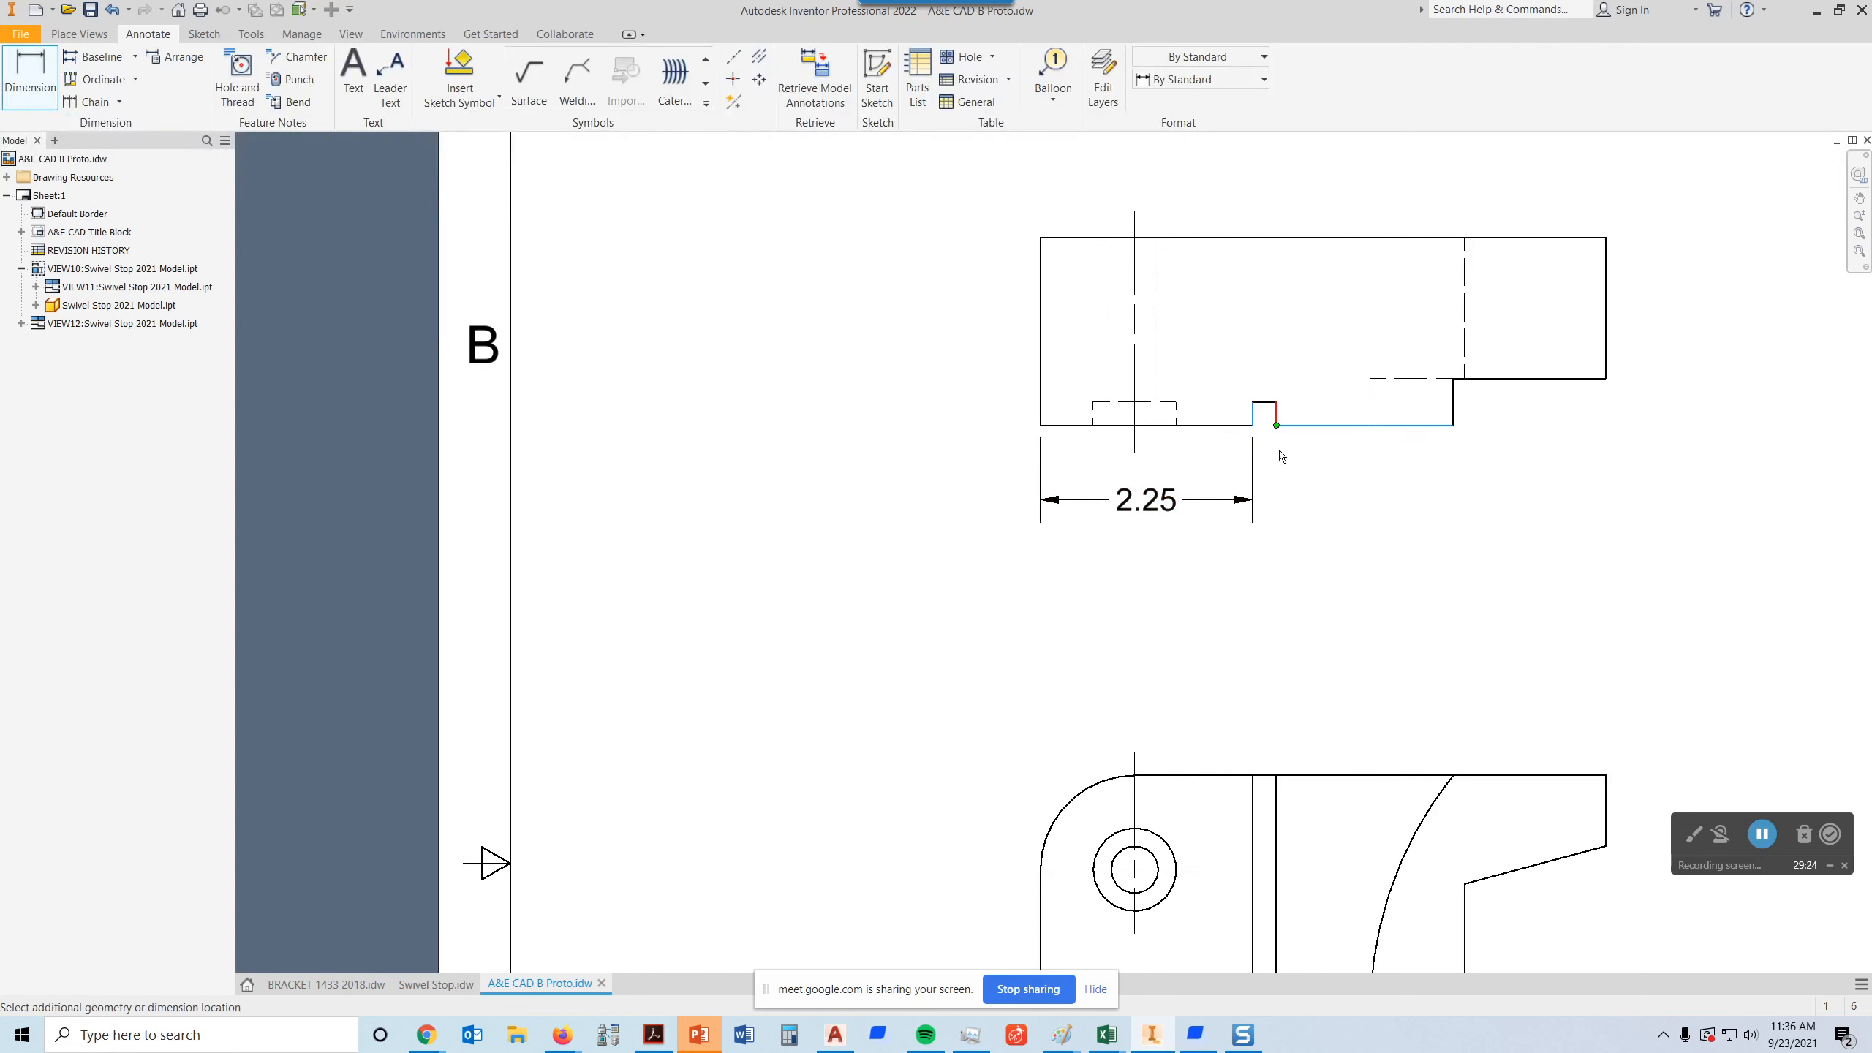
pyautogui.click(1360, 502)
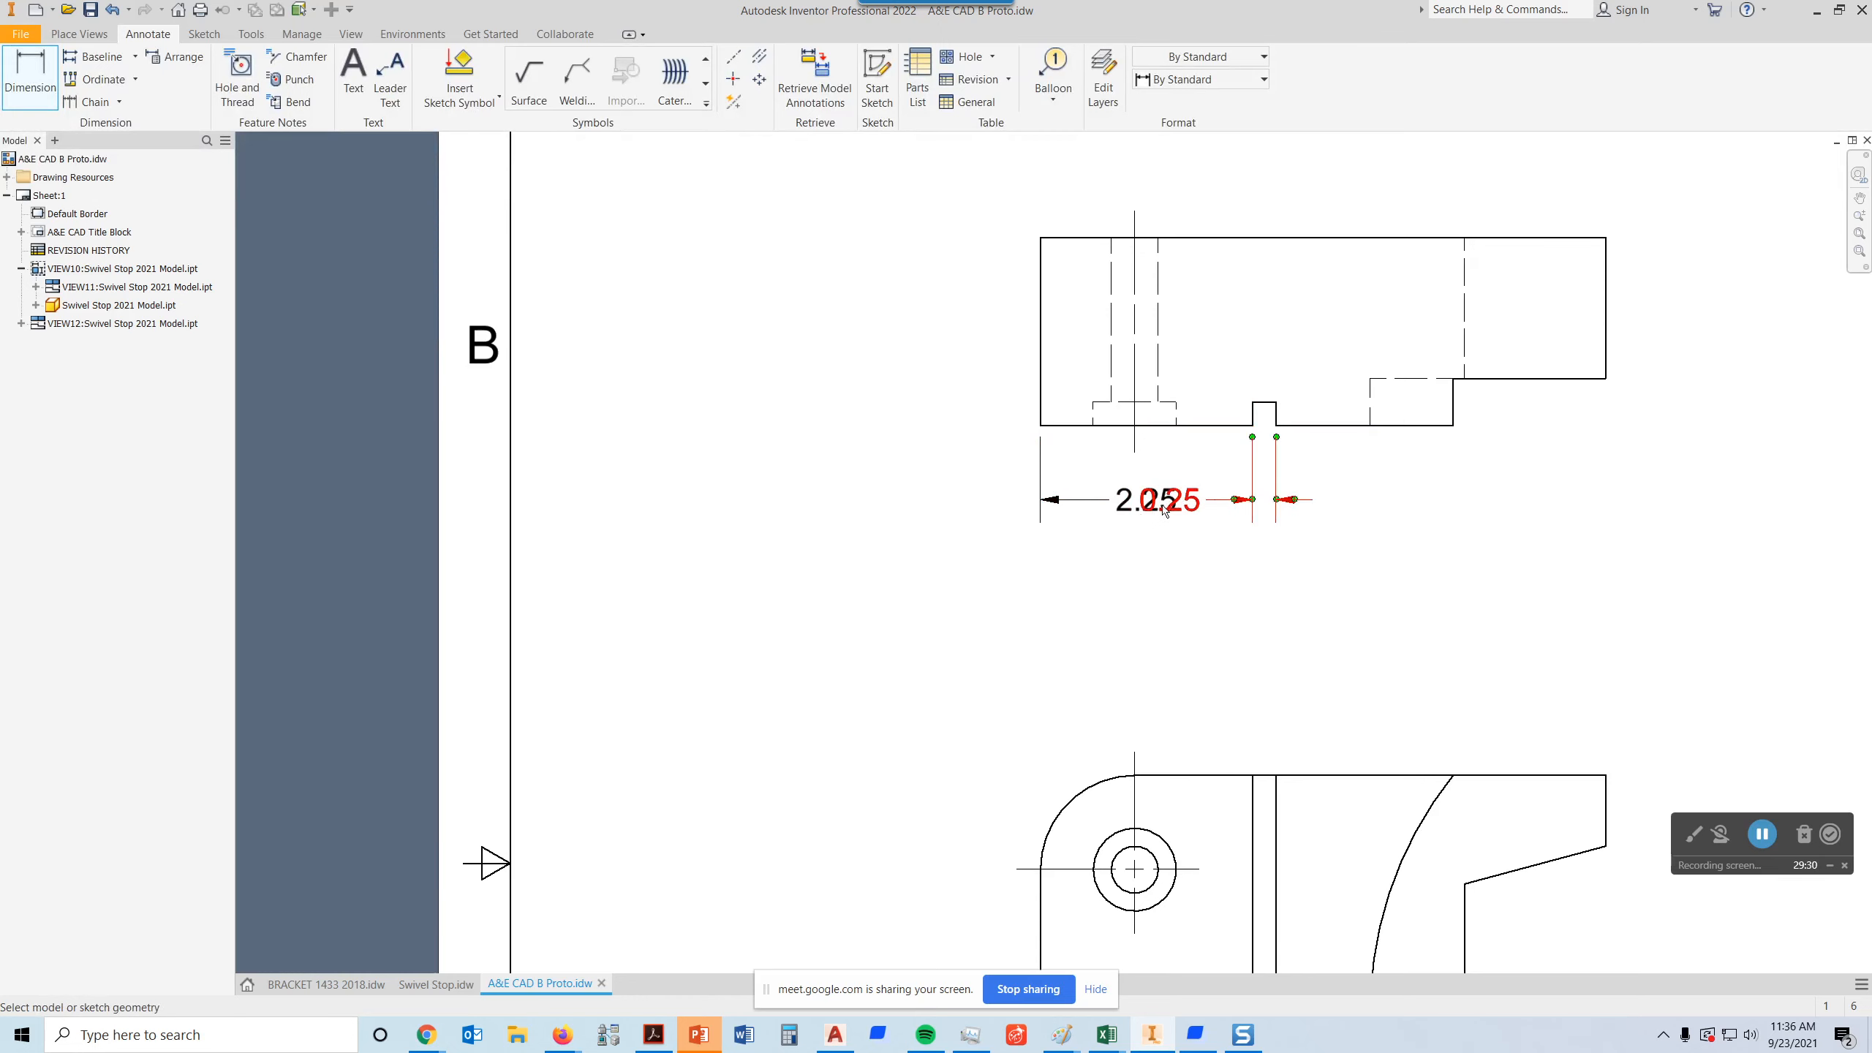
pyautogui.doubleClick(1411, 511)
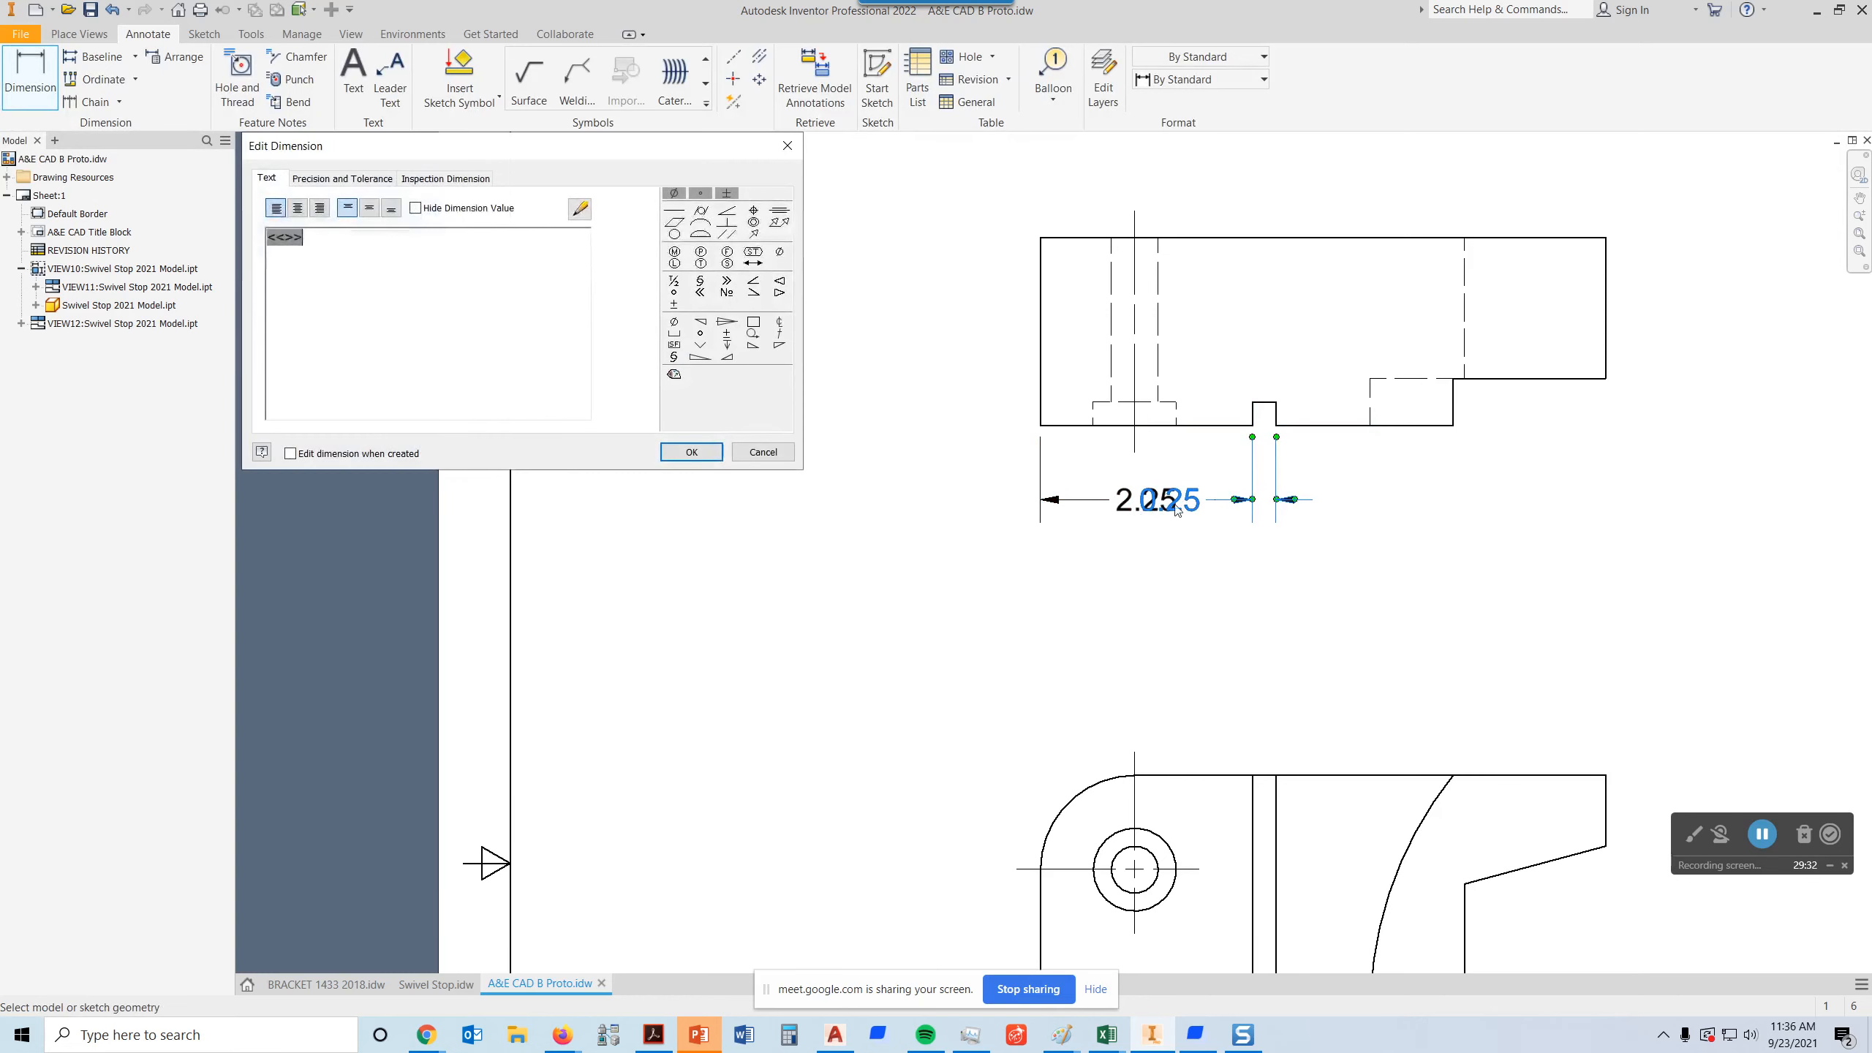
pyautogui.click(789, 146)
pyautogui.press('Escape')
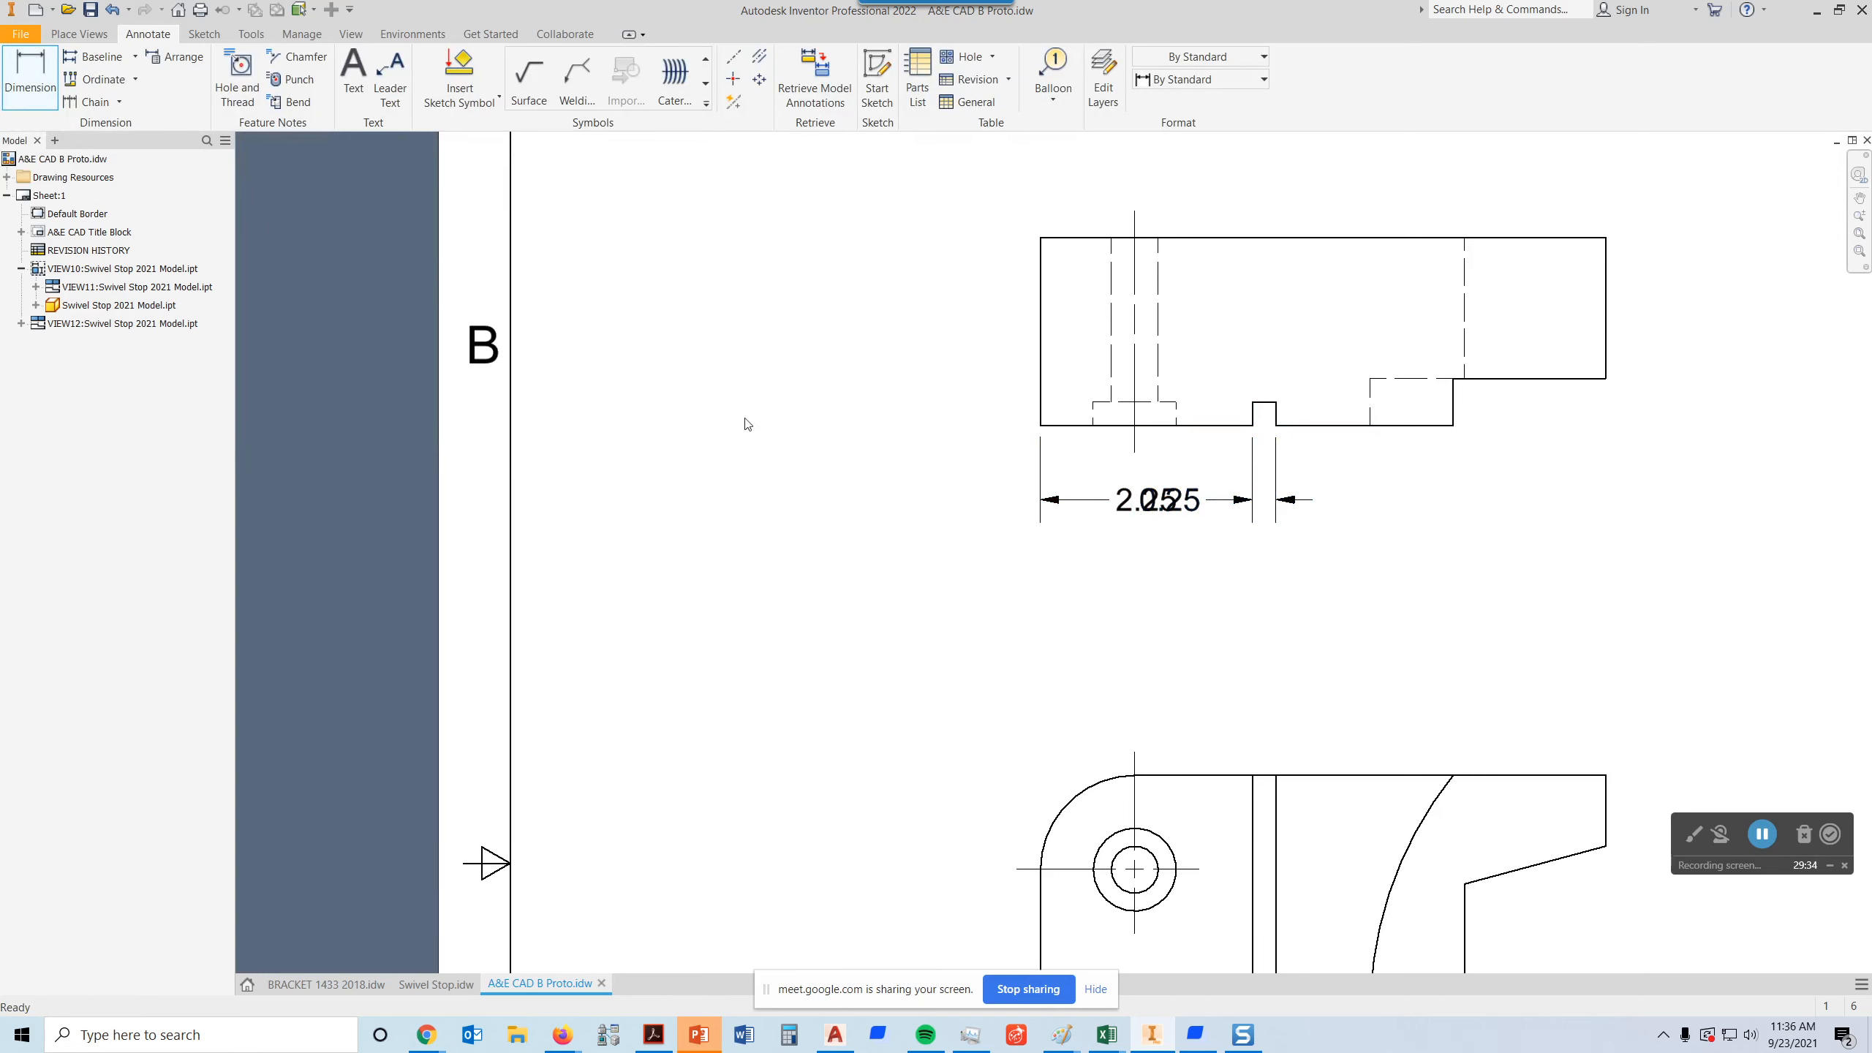
pyautogui.moveTo(1178, 513); pyautogui.dragTo(1351, 506)
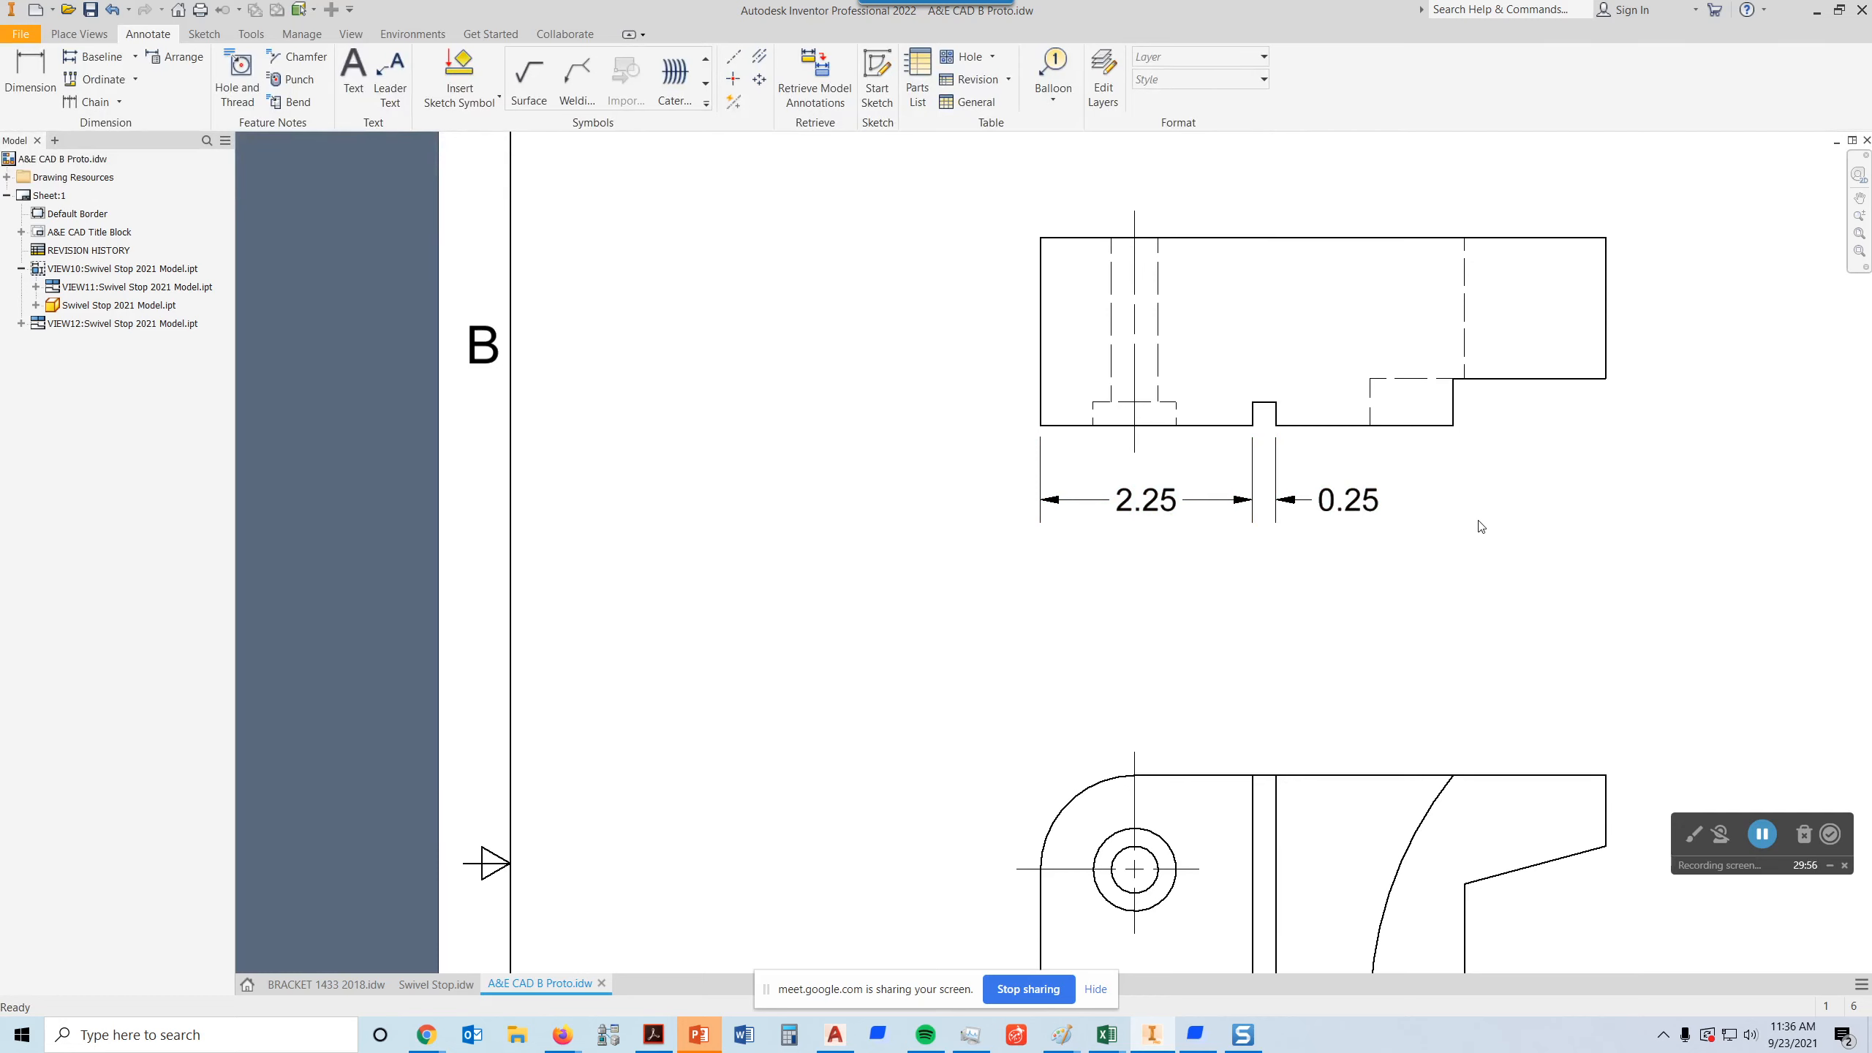
# - Turn off linear leading zeros in the DEFAULT-ANSI dimension style and save the style
pyautogui.rightClick(1362, 500)
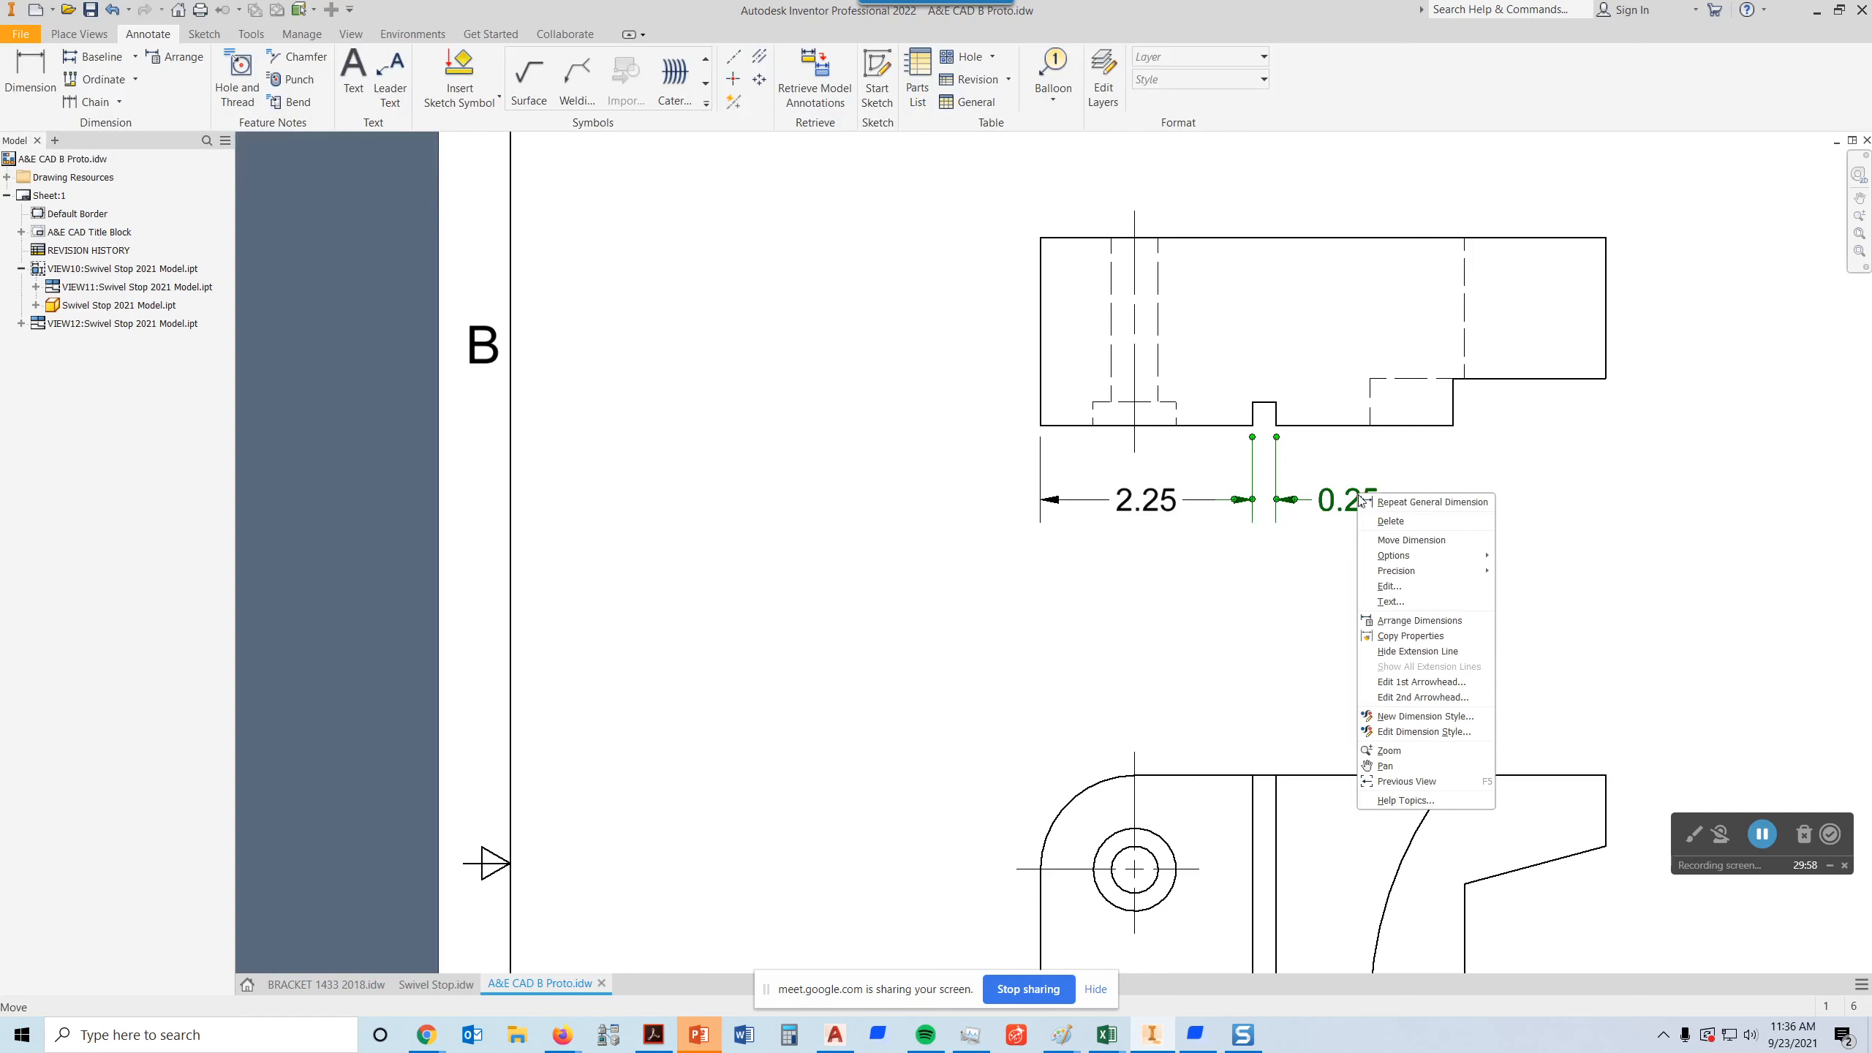
pyautogui.click(1419, 732)
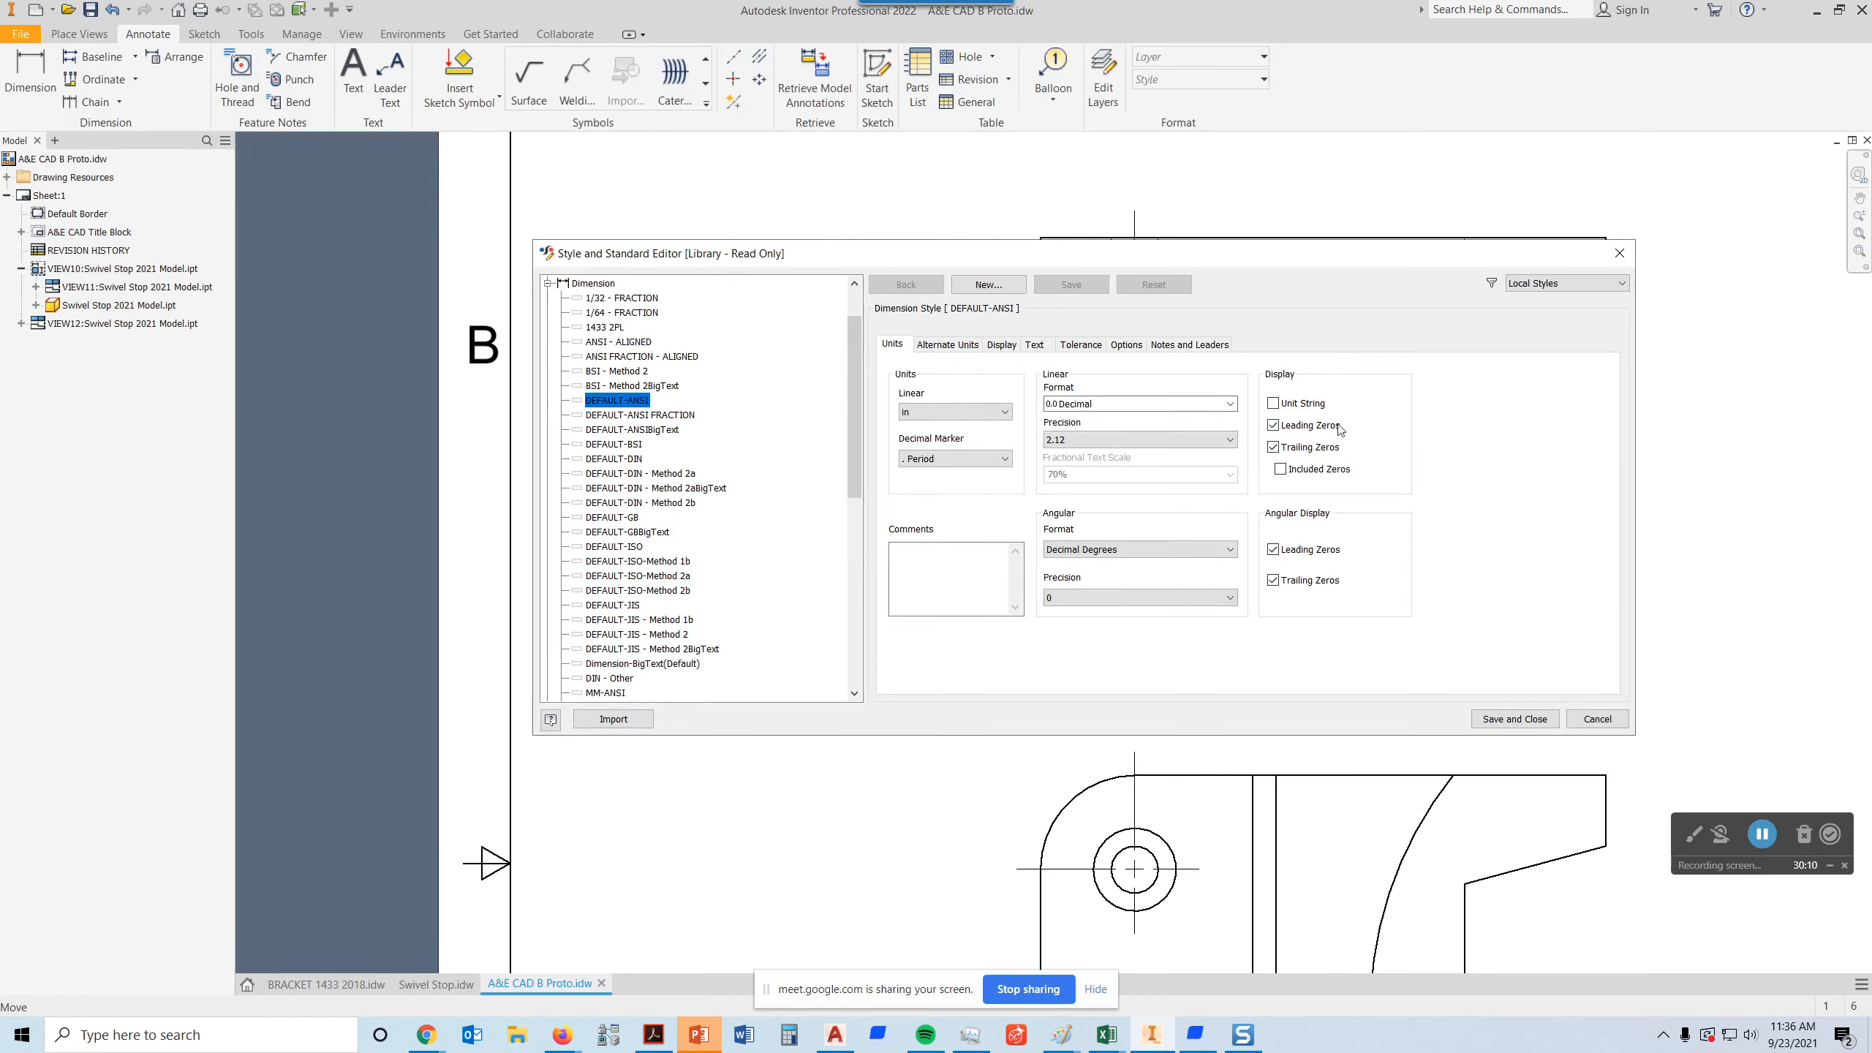
pyautogui.click(1274, 427)
pyautogui.click(1531, 719)
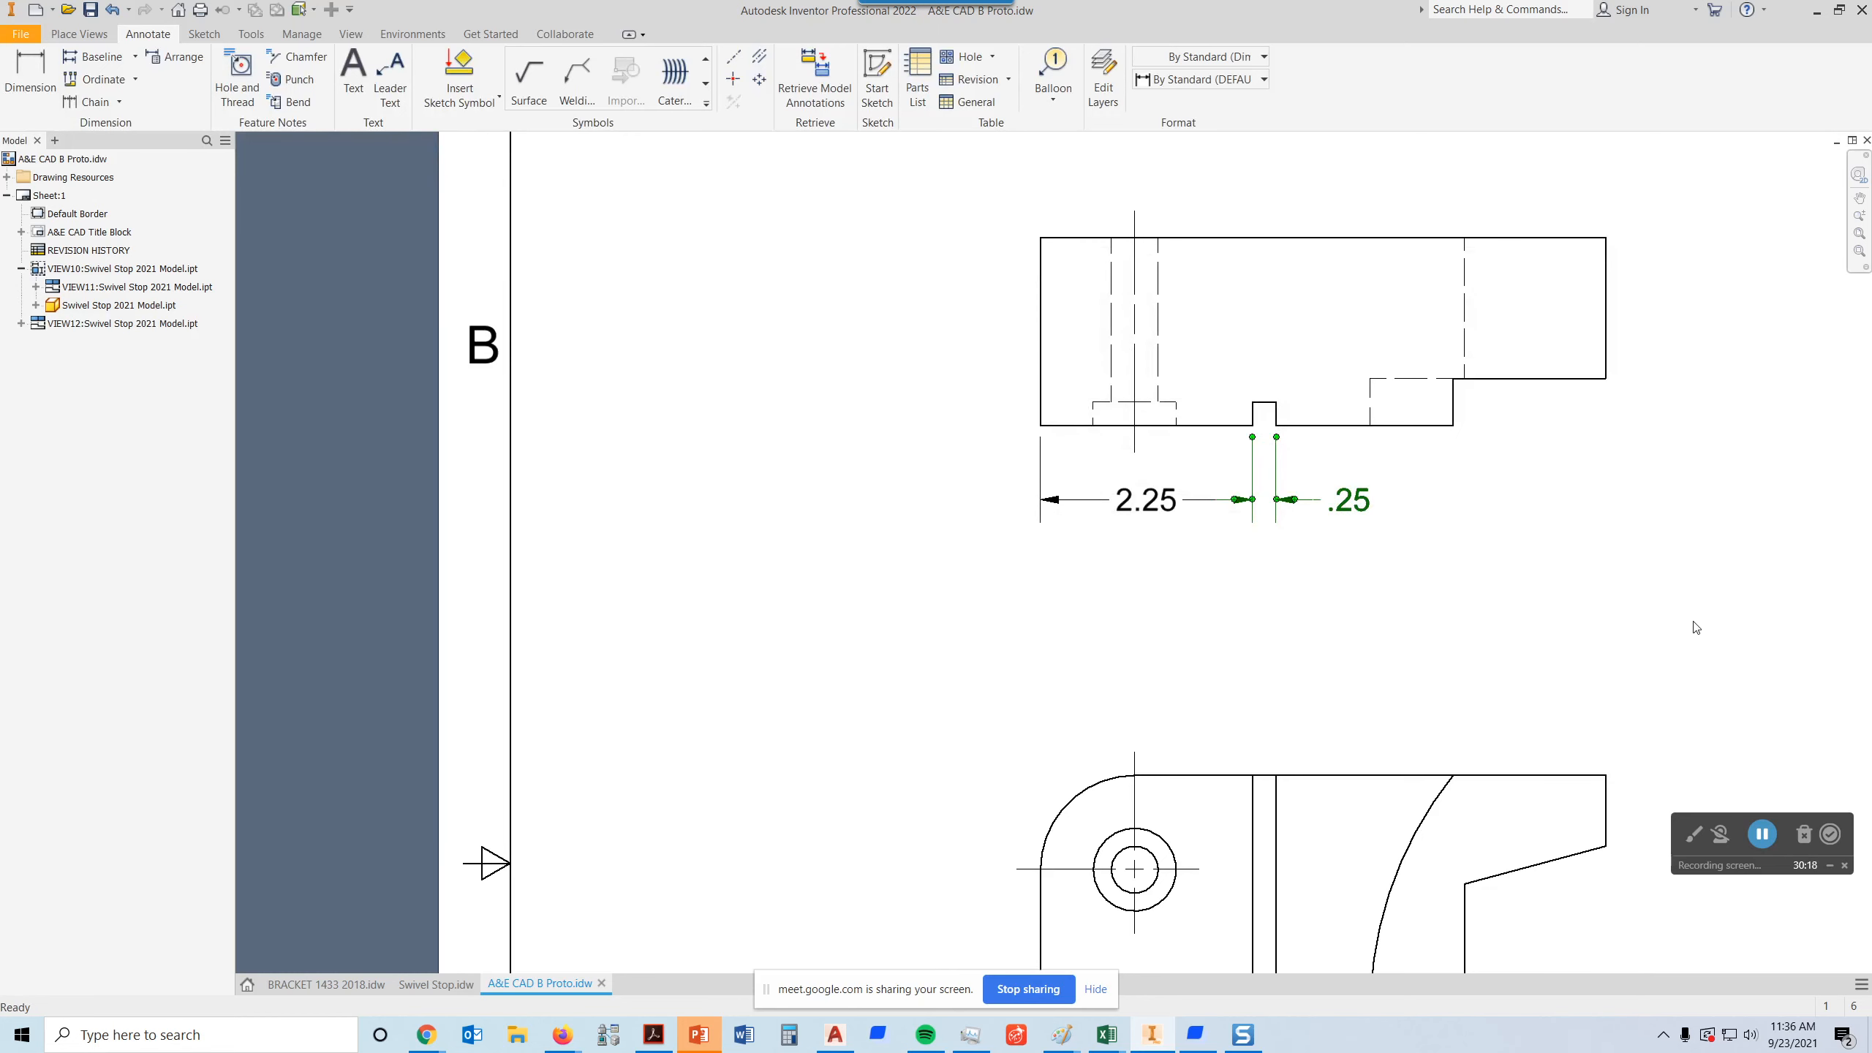
# - Dimension the notch's depth from the part's bottom edge, placing it to the right of the upper view
pyautogui.moveTo(1761, 598); pyautogui.dragTo(1555, 643, button='middle')
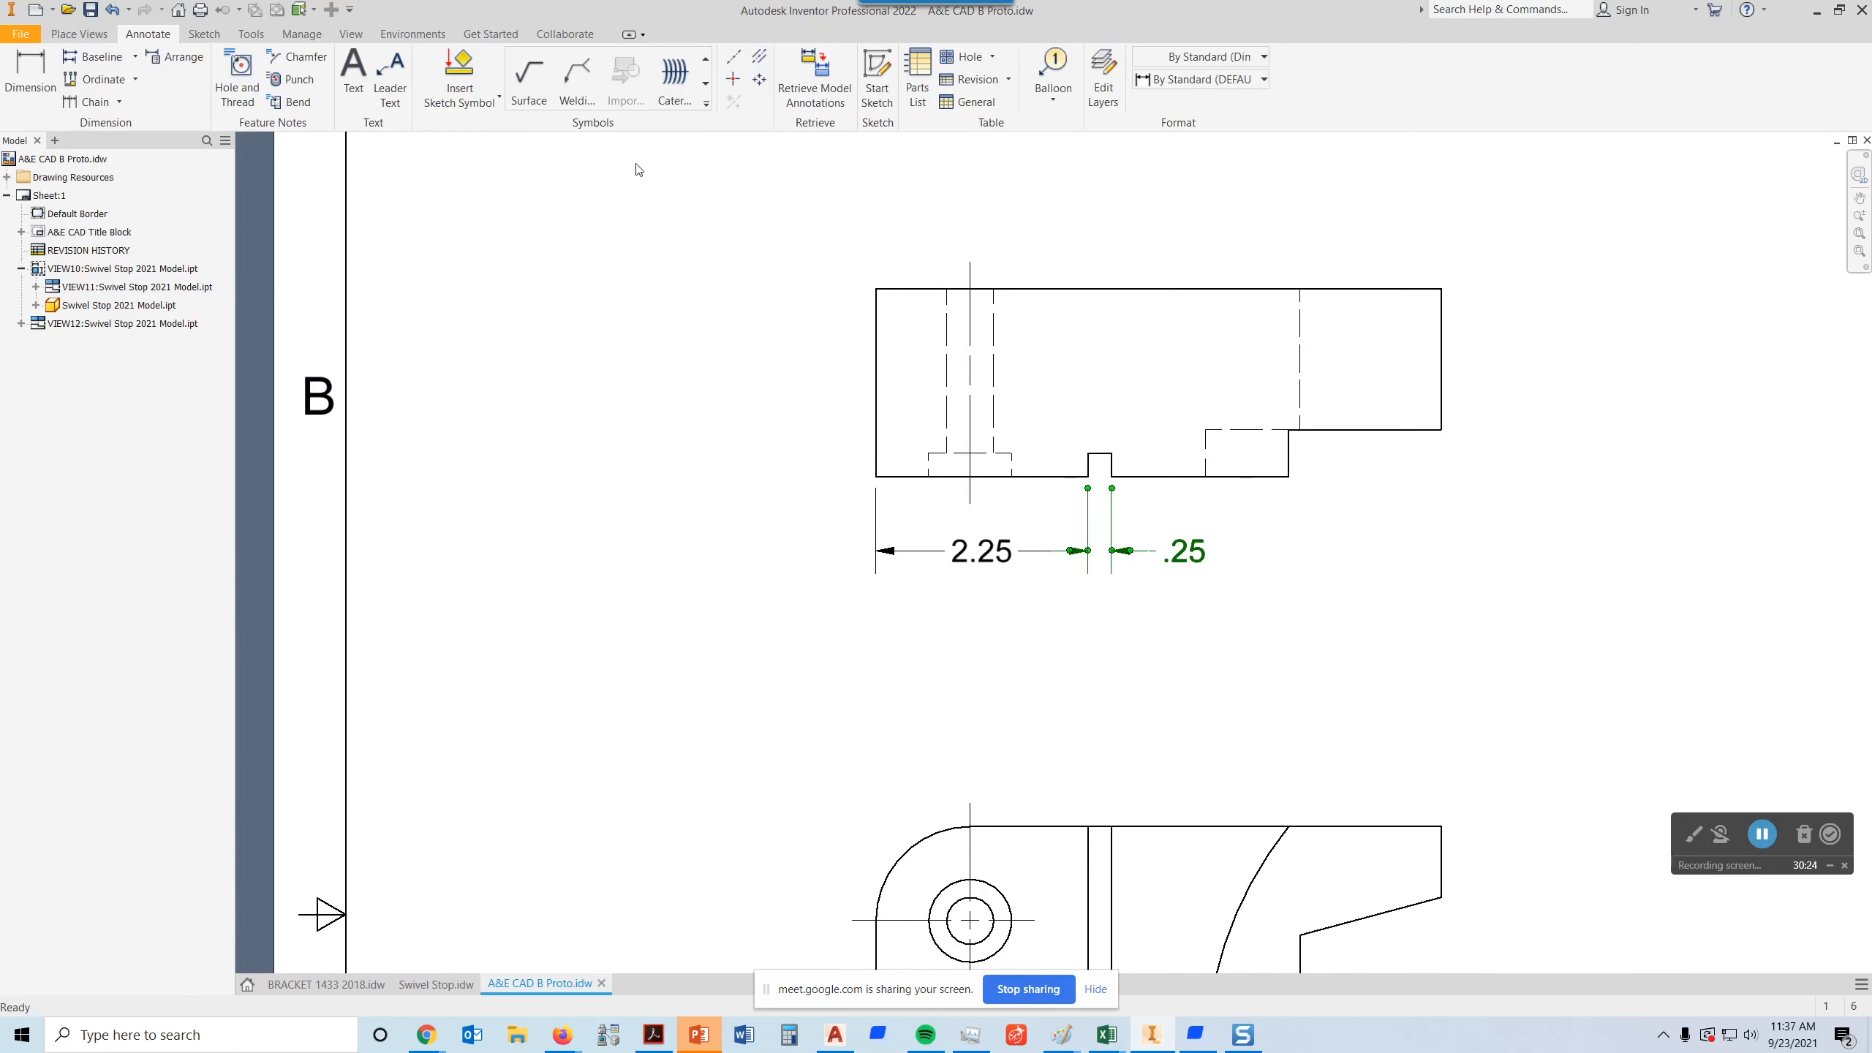
pyautogui.click(16, 64)
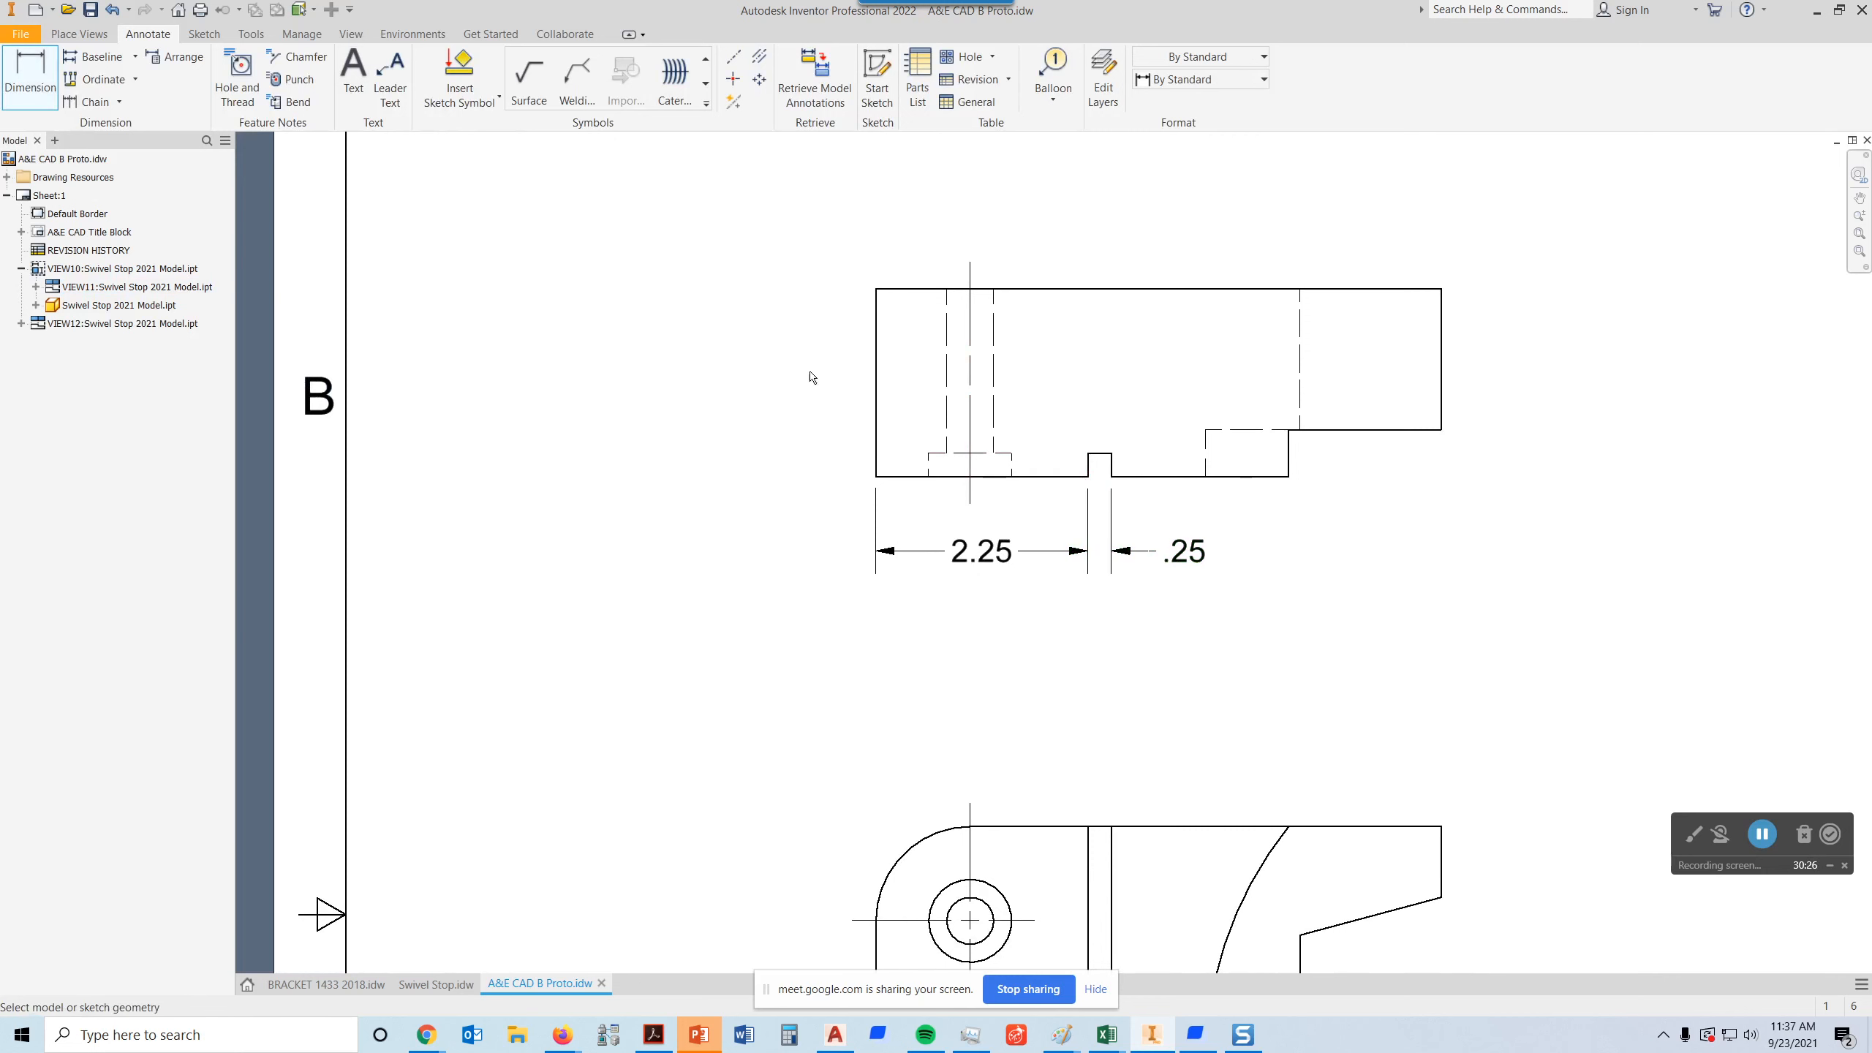
pyautogui.click(1289, 478)
pyautogui.click(1106, 454)
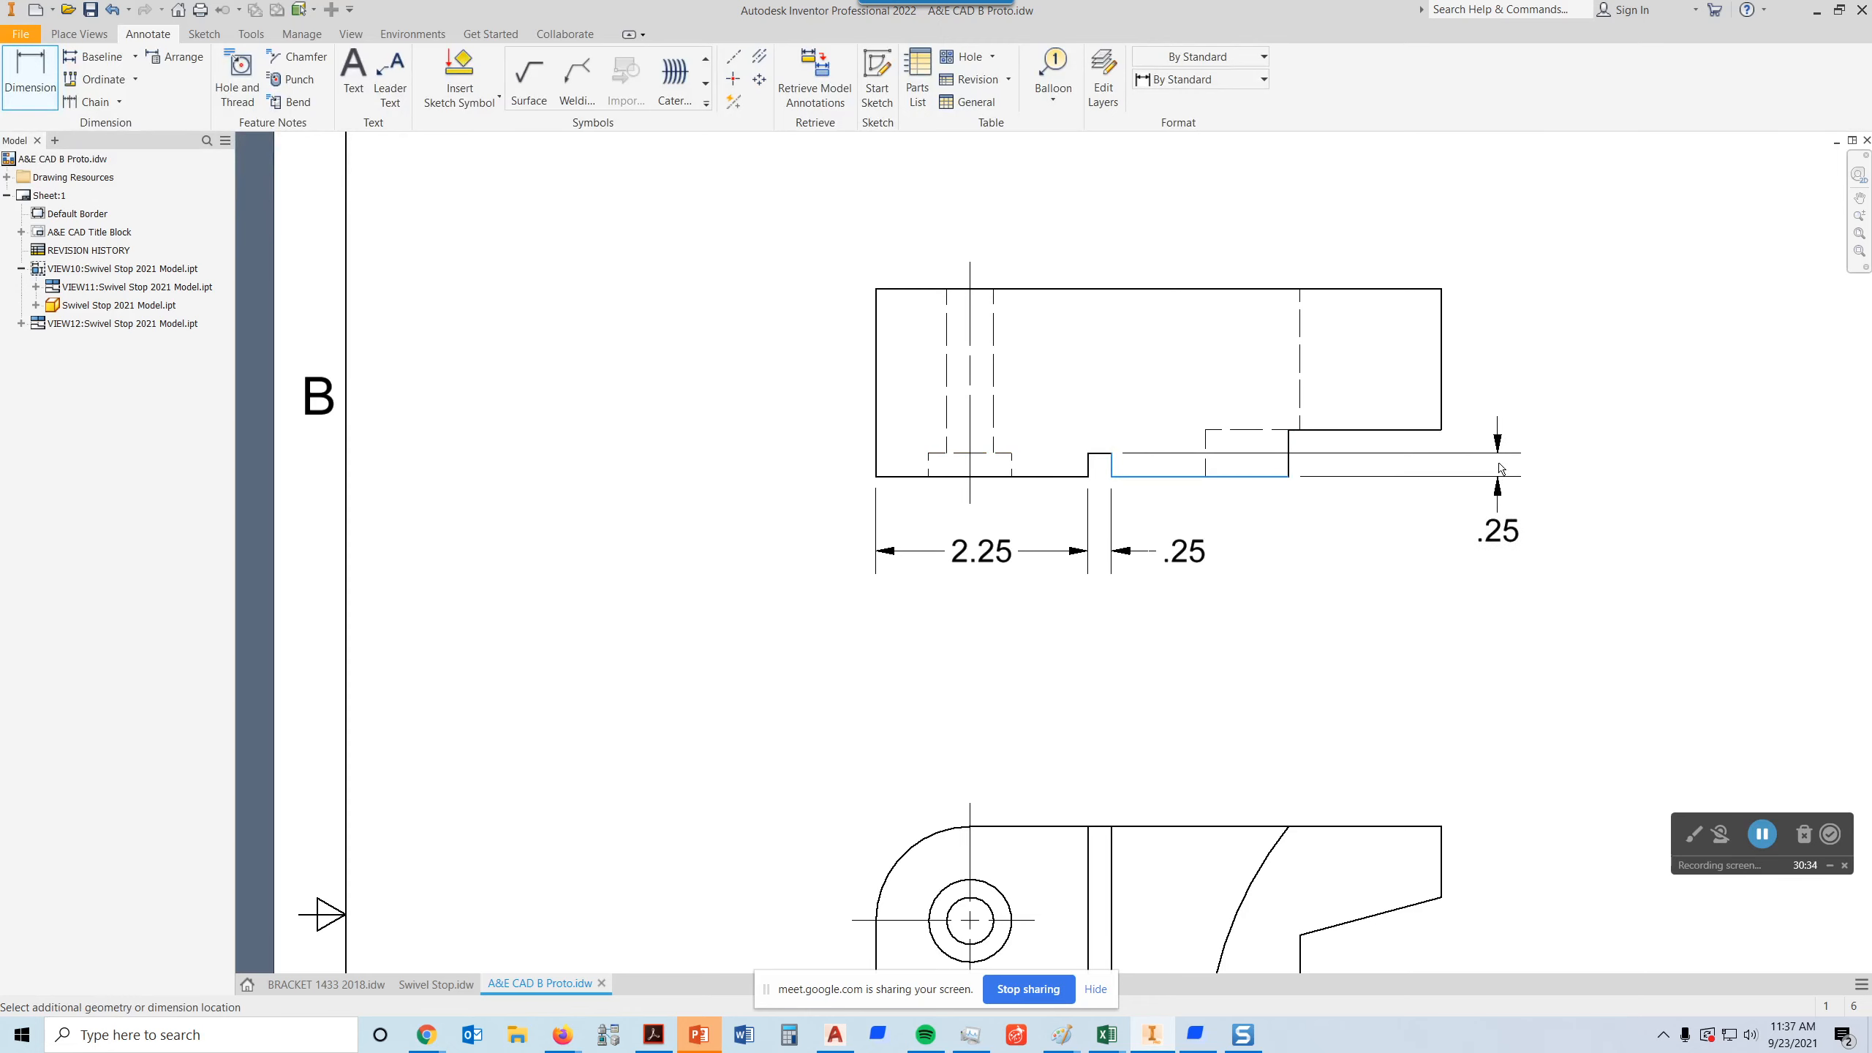
pyautogui.click(1500, 468)
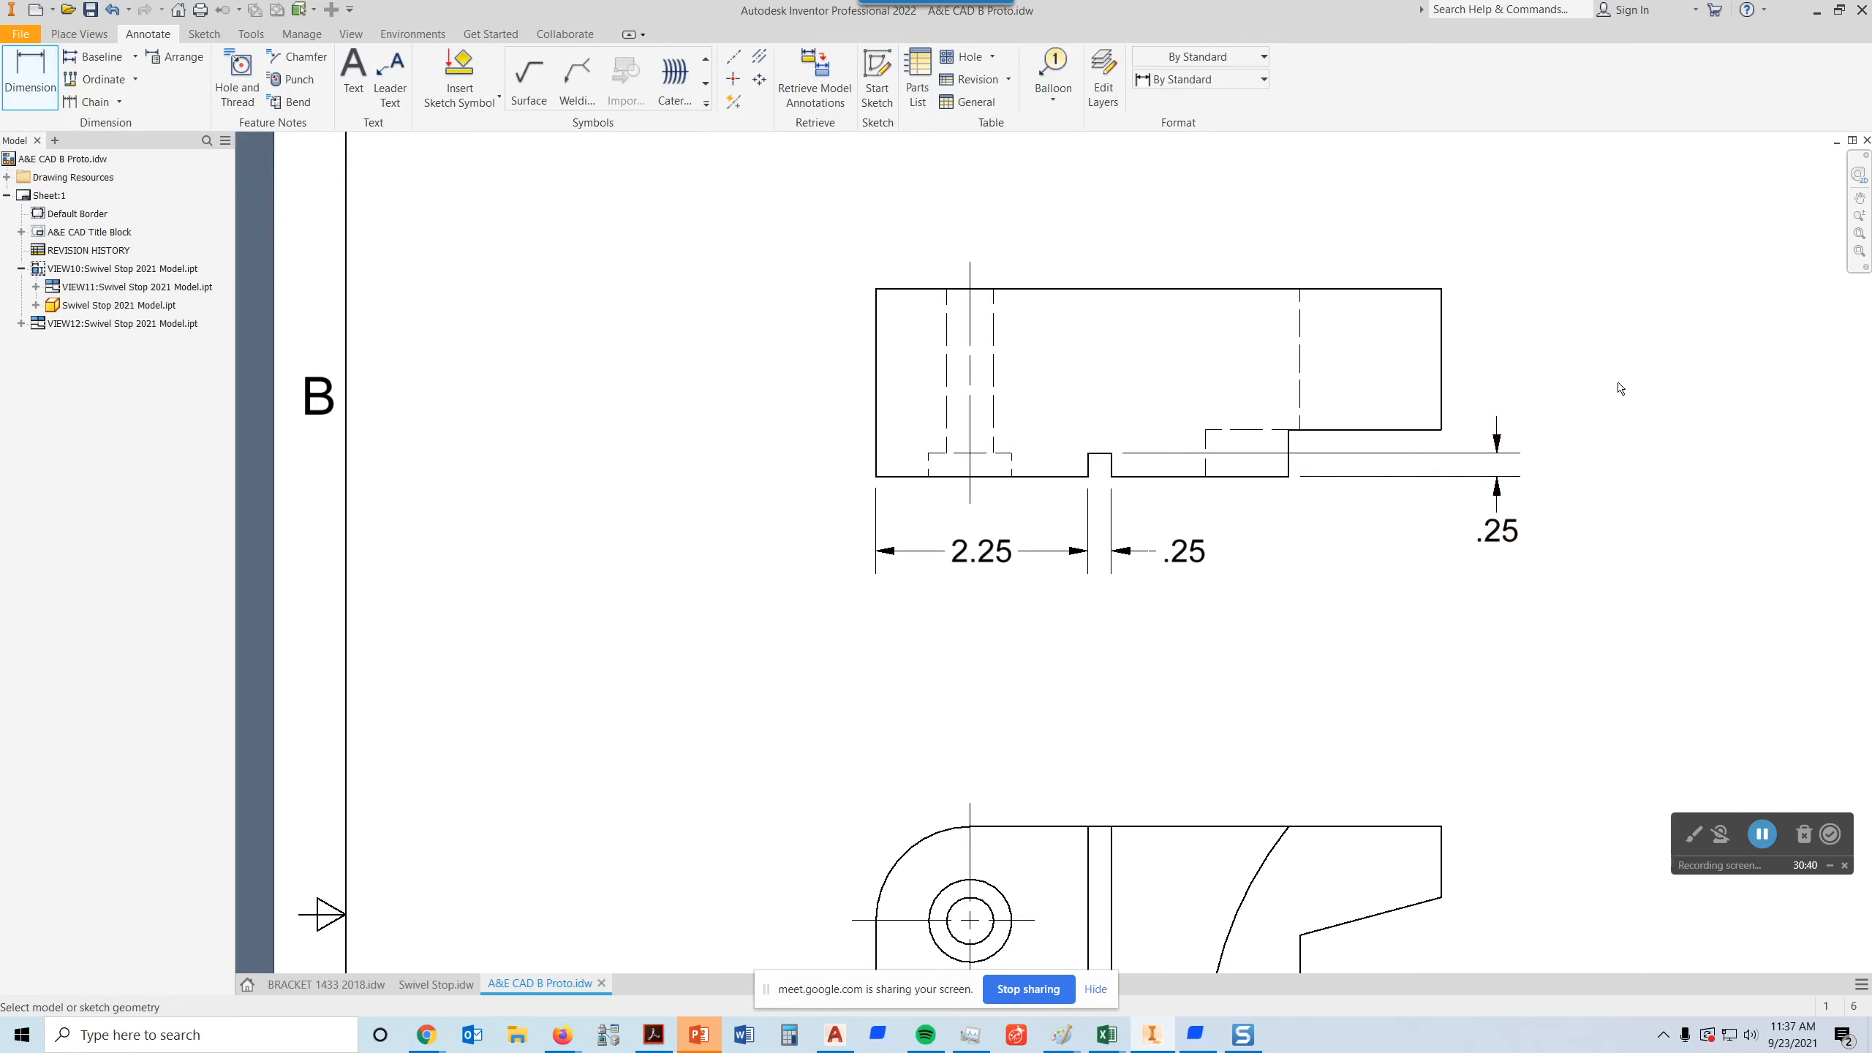
pyautogui.press('Escape')
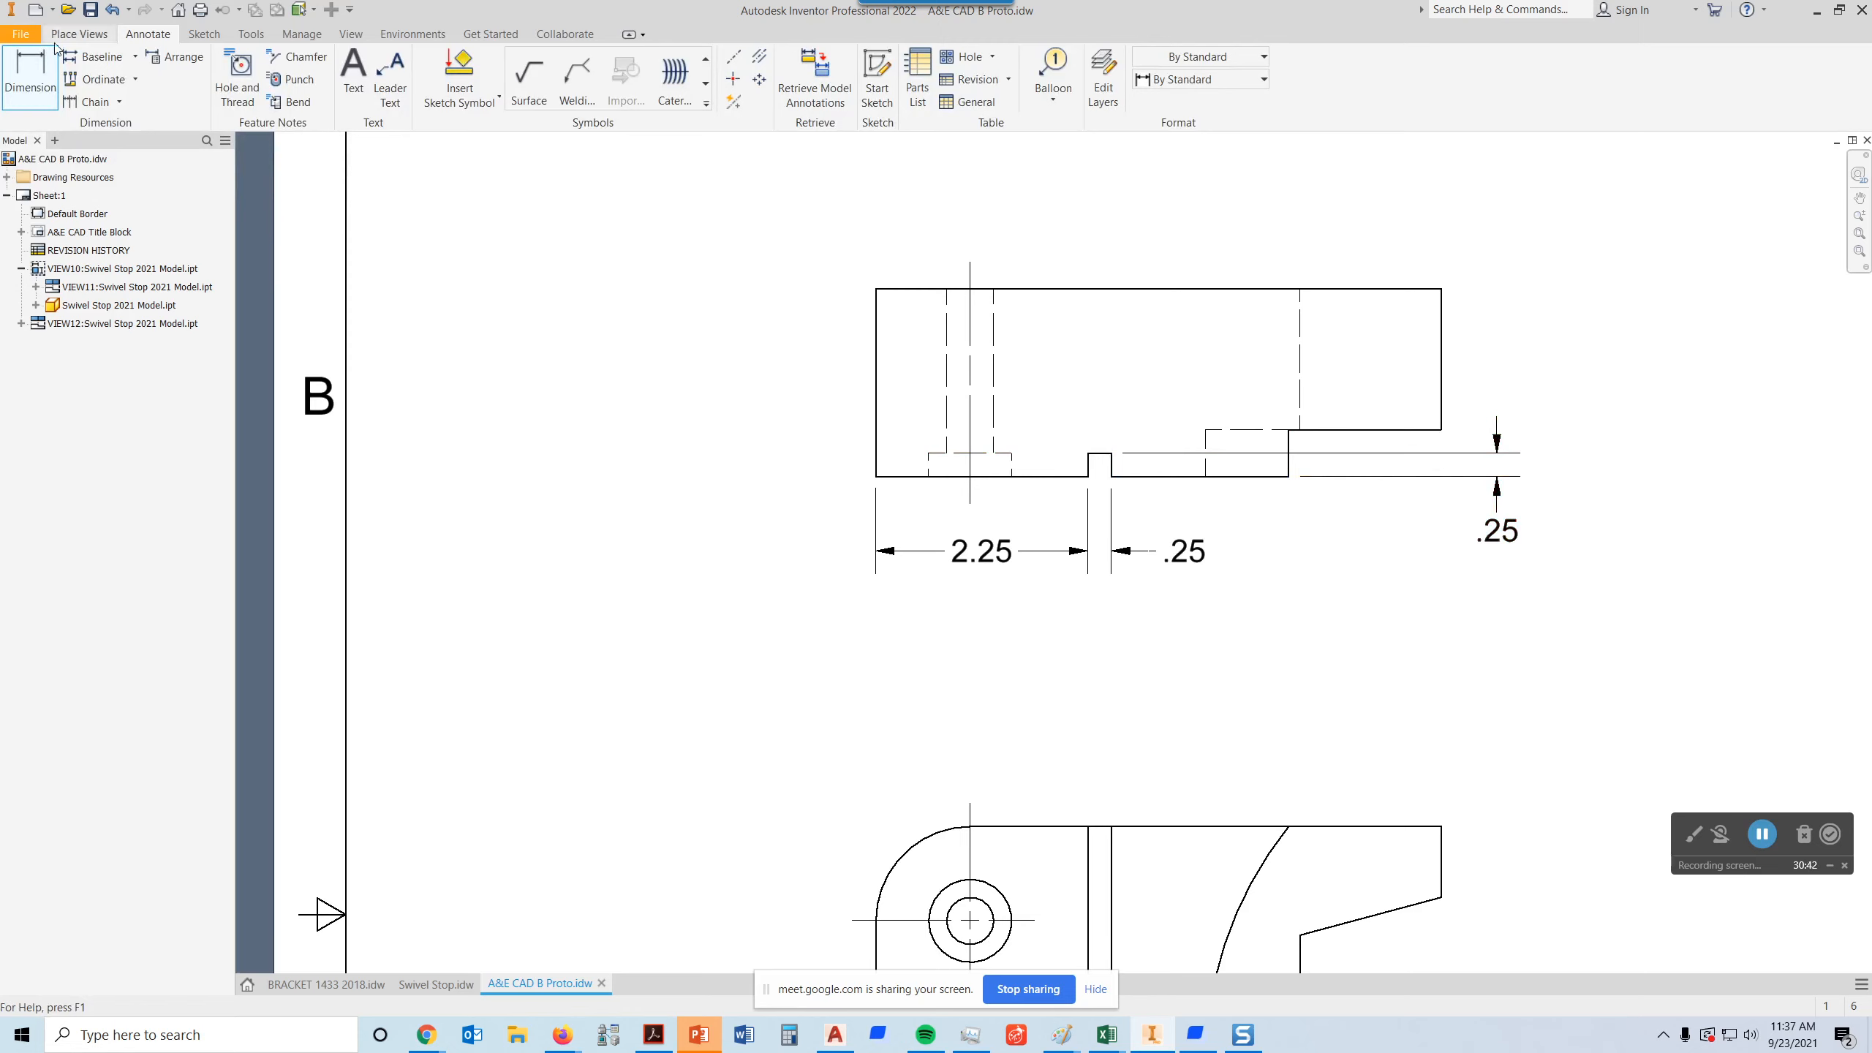
# - Dimension the height of the upper view's raised right end from the top edge to the step, in line with the notch-depth dimension
pyautogui.click(37, 71)
pyautogui.click(1429, 289)
pyautogui.click(1437, 429)
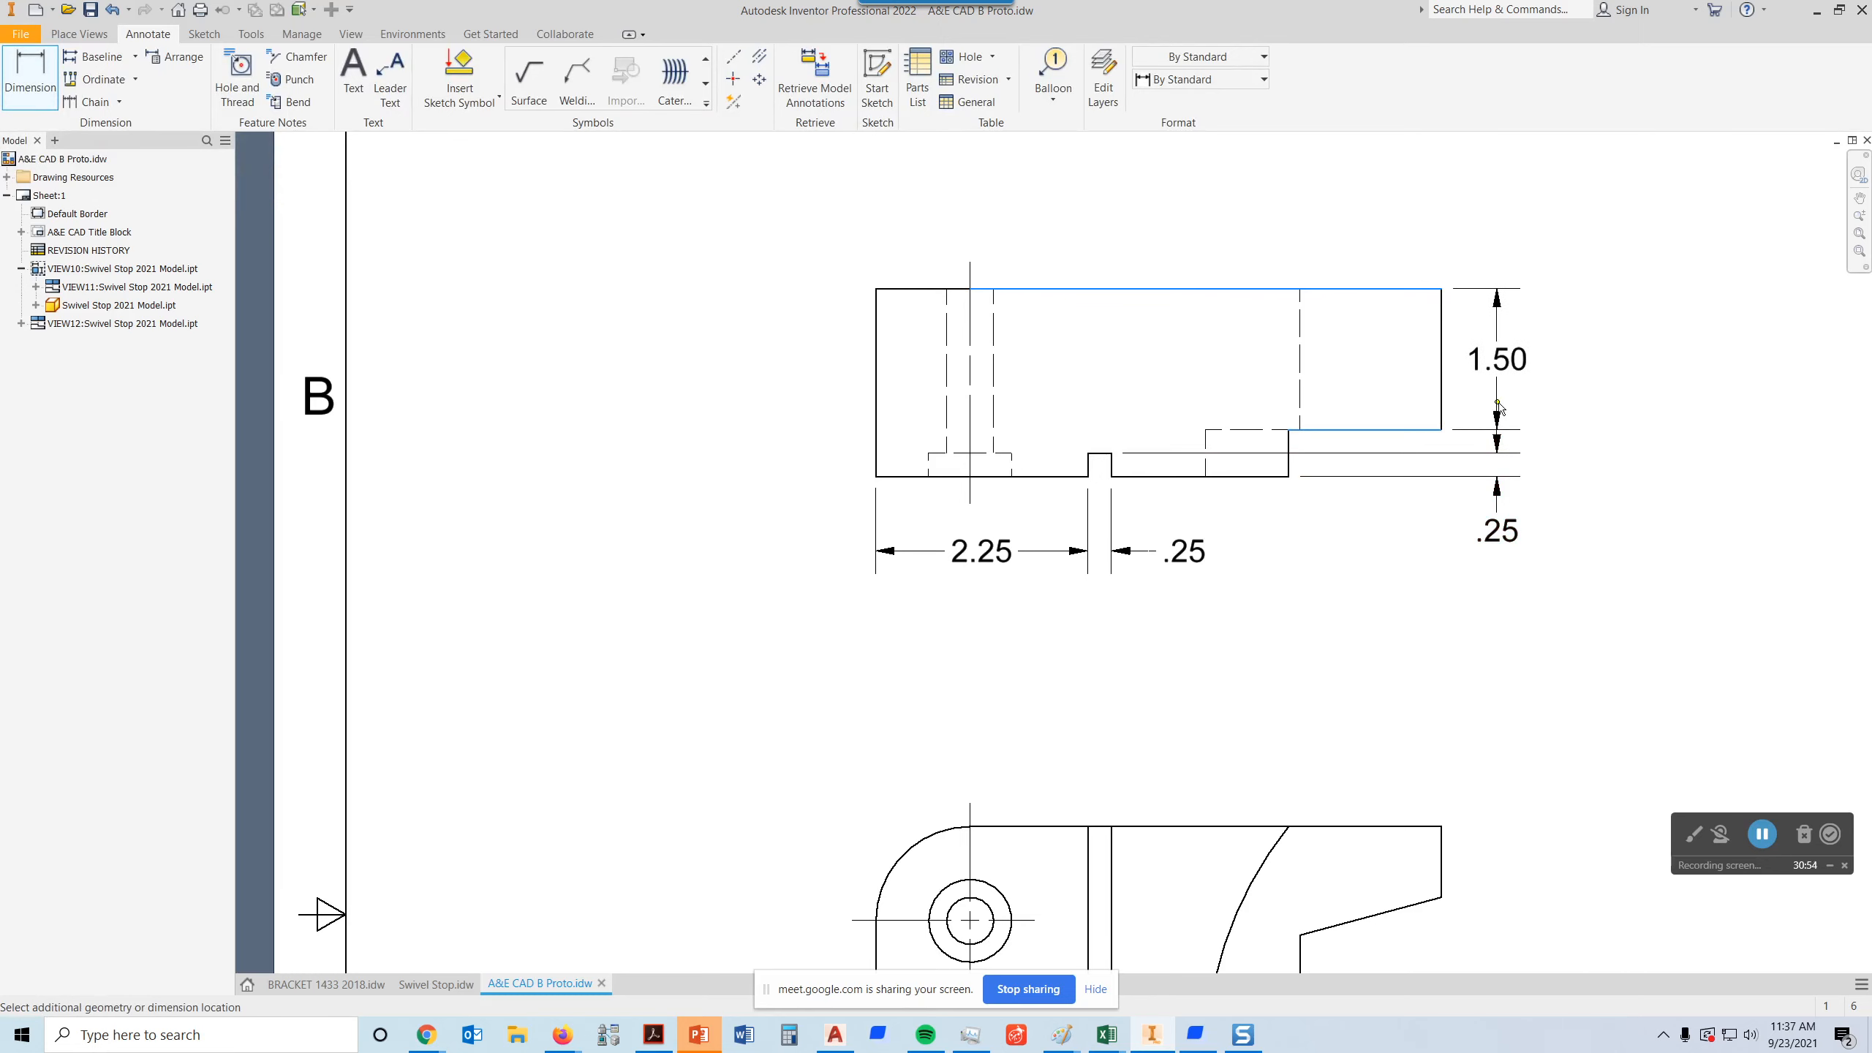
pyautogui.click(1499, 406)
pyautogui.press('Escape')
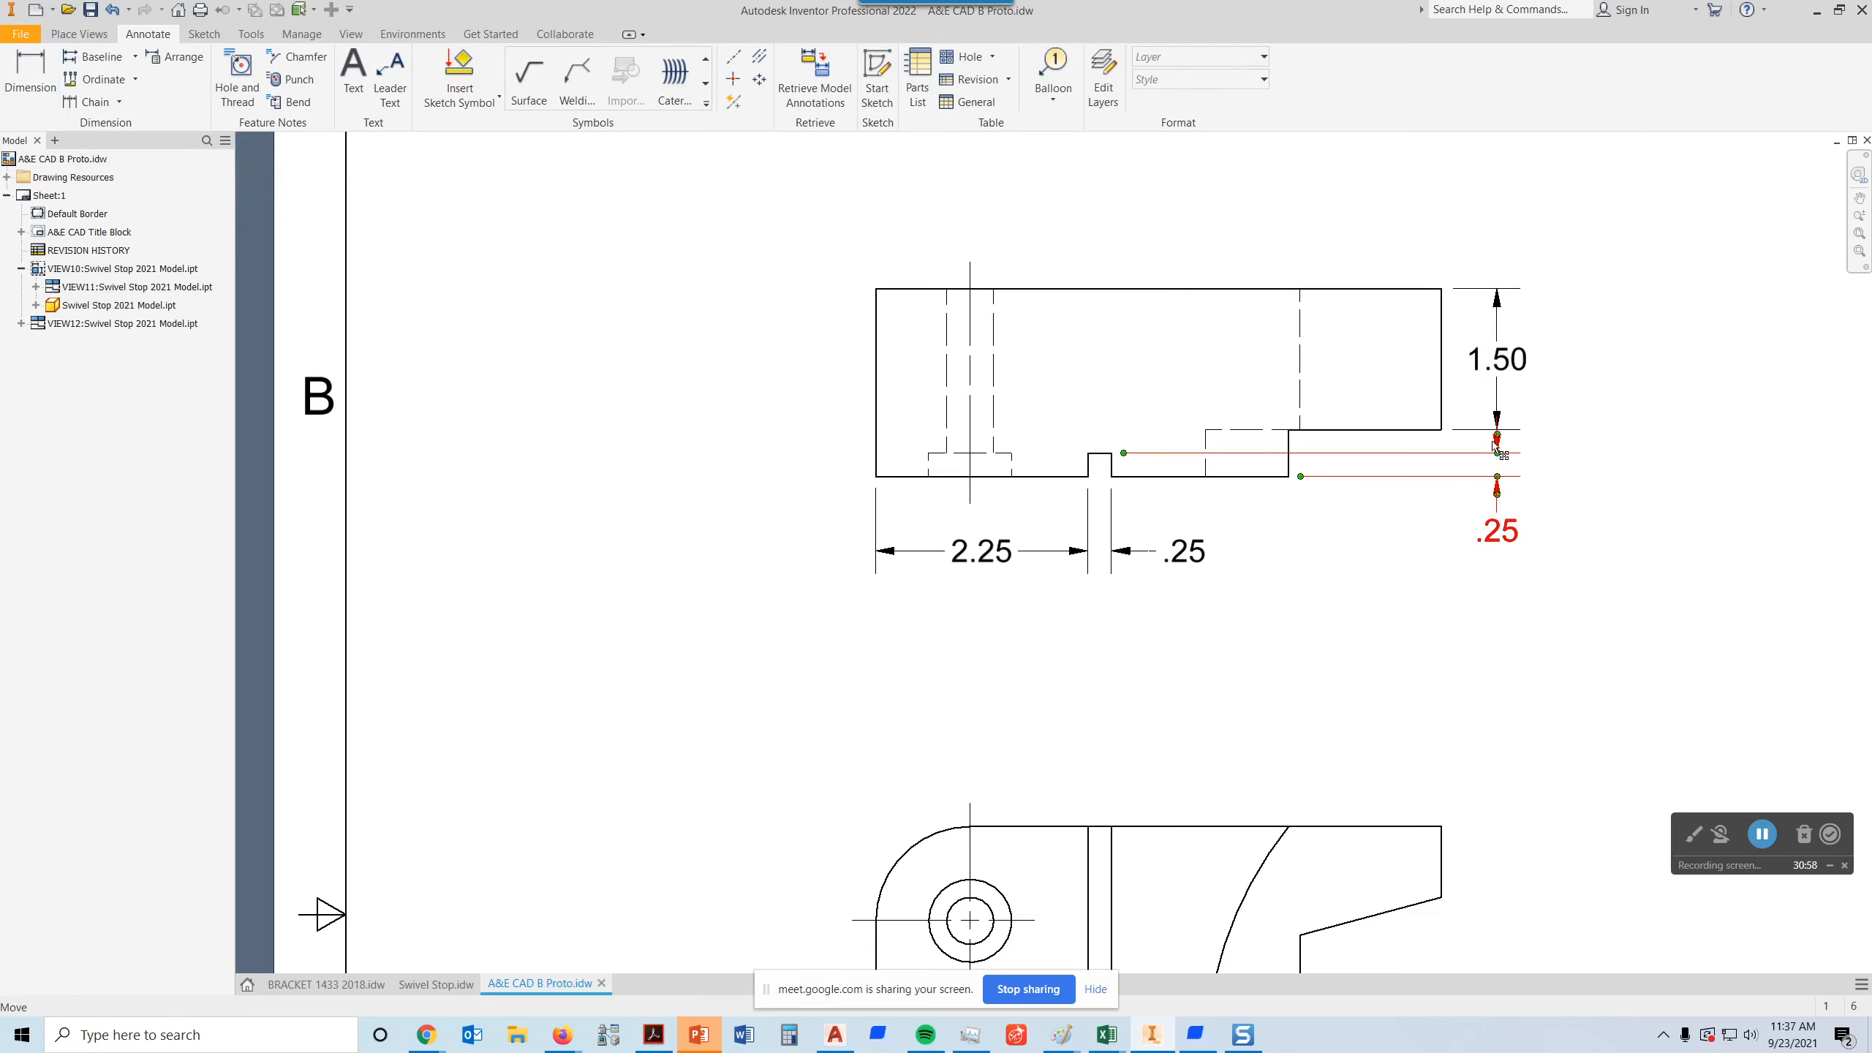
# - Try to shift the notch-depth dimension farther out from the upper view's right side
pyautogui.moveTo(1498, 454); pyautogui.dragTo(1548, 457)
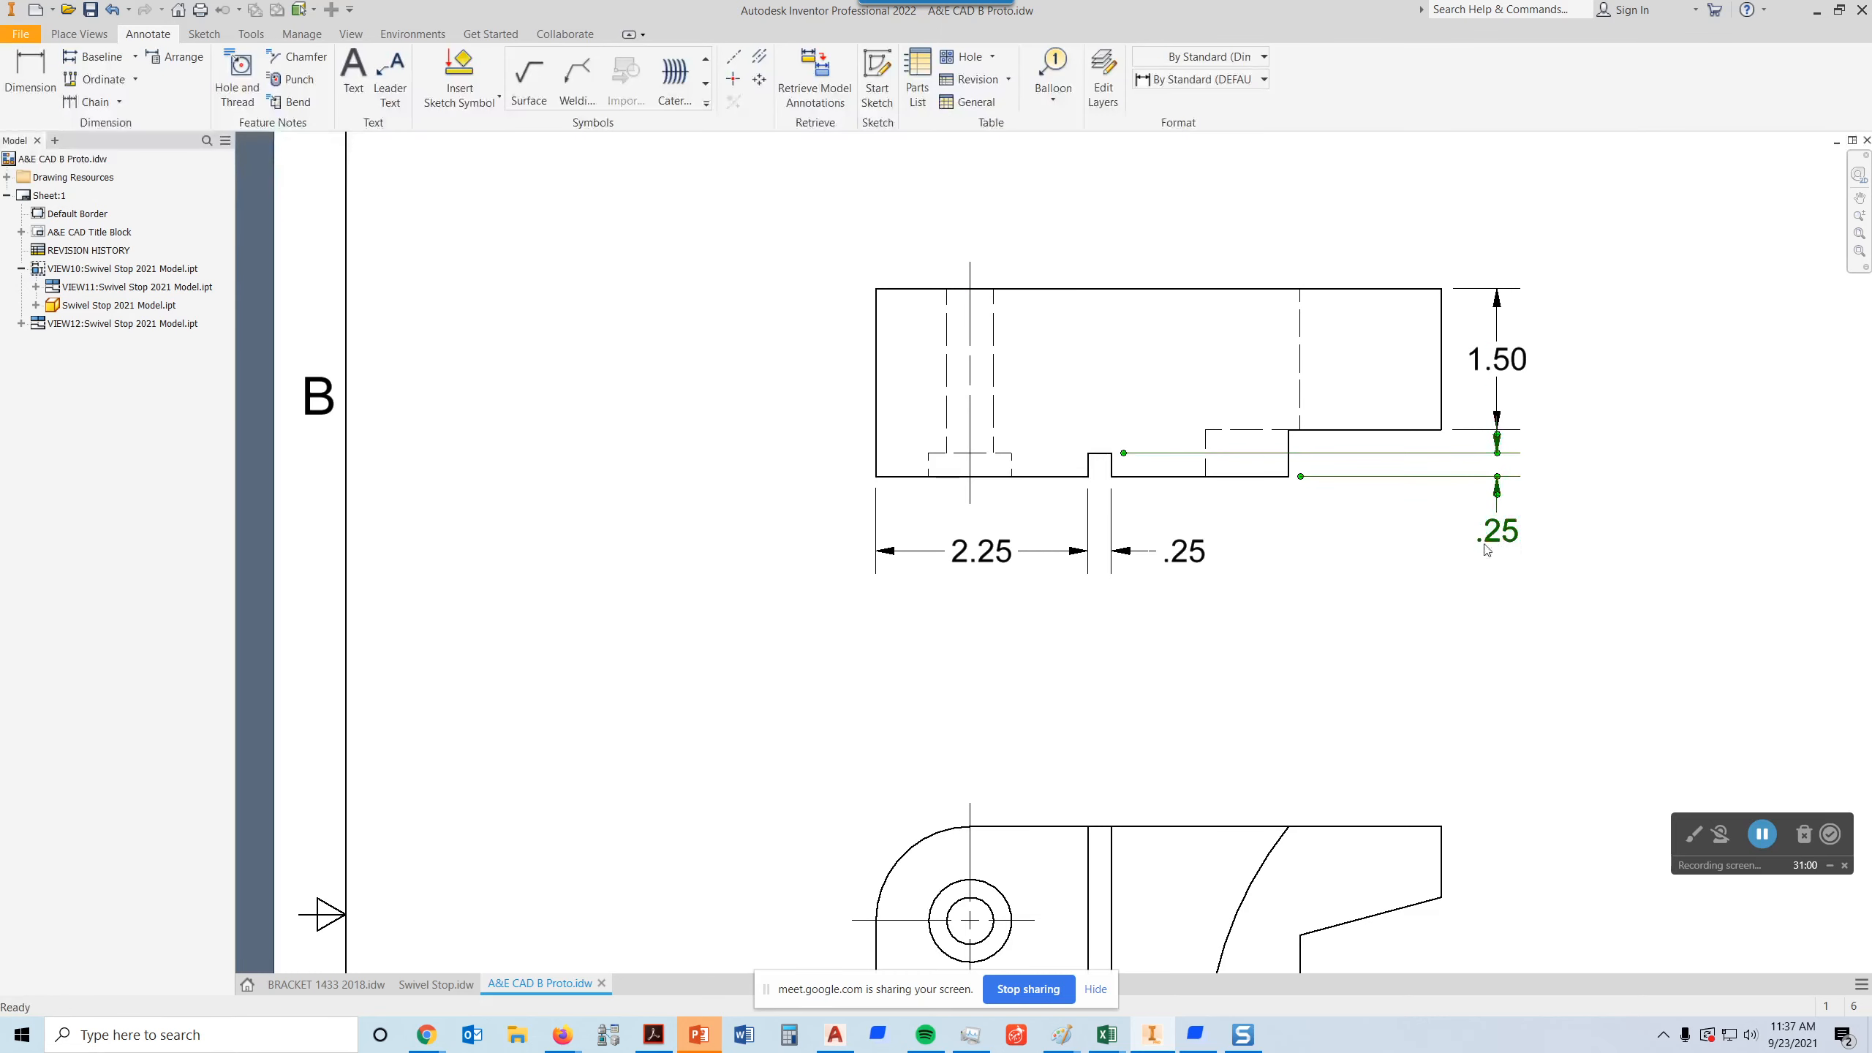
pyautogui.moveTo(1497, 532)
pyautogui.mouseDown()
pyautogui.moveTo(1516, 532)
pyautogui.moveTo(1498, 534)
pyautogui.mouseUp()
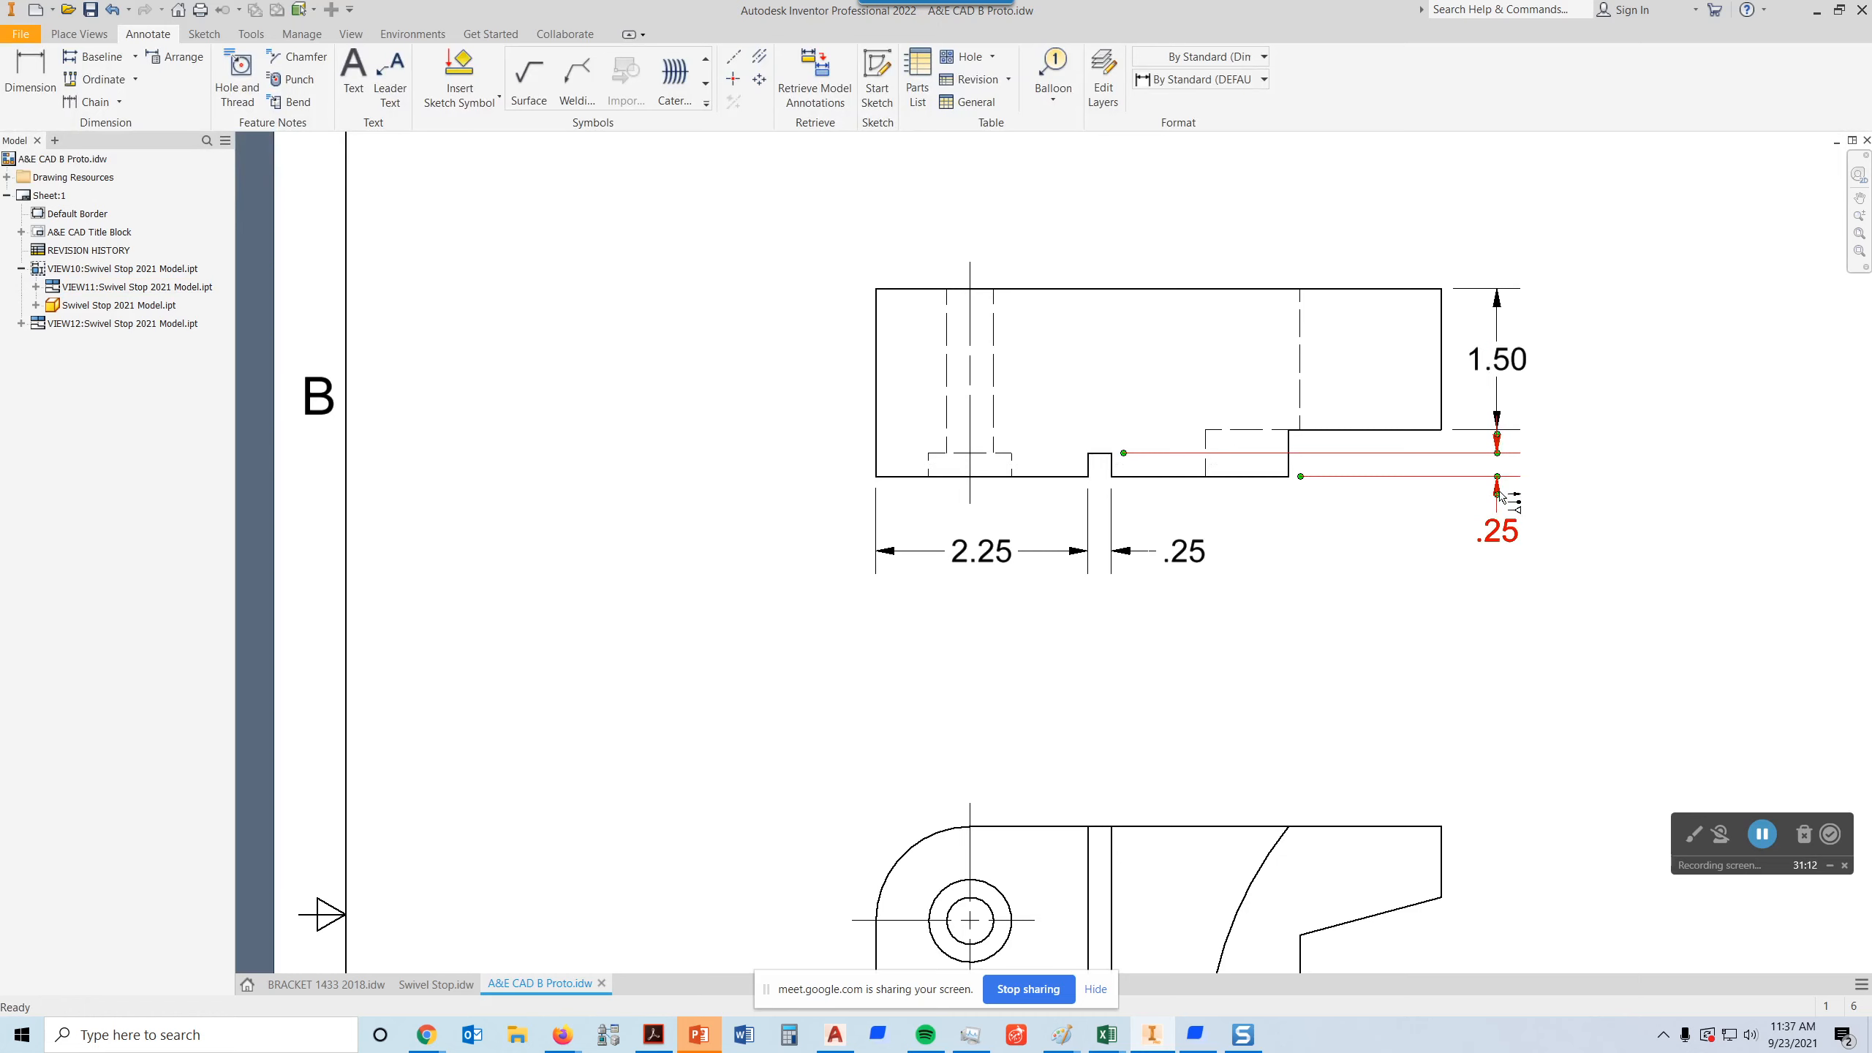
pyautogui.moveTo(1547, 450); pyautogui.dragTo(1469, 502)
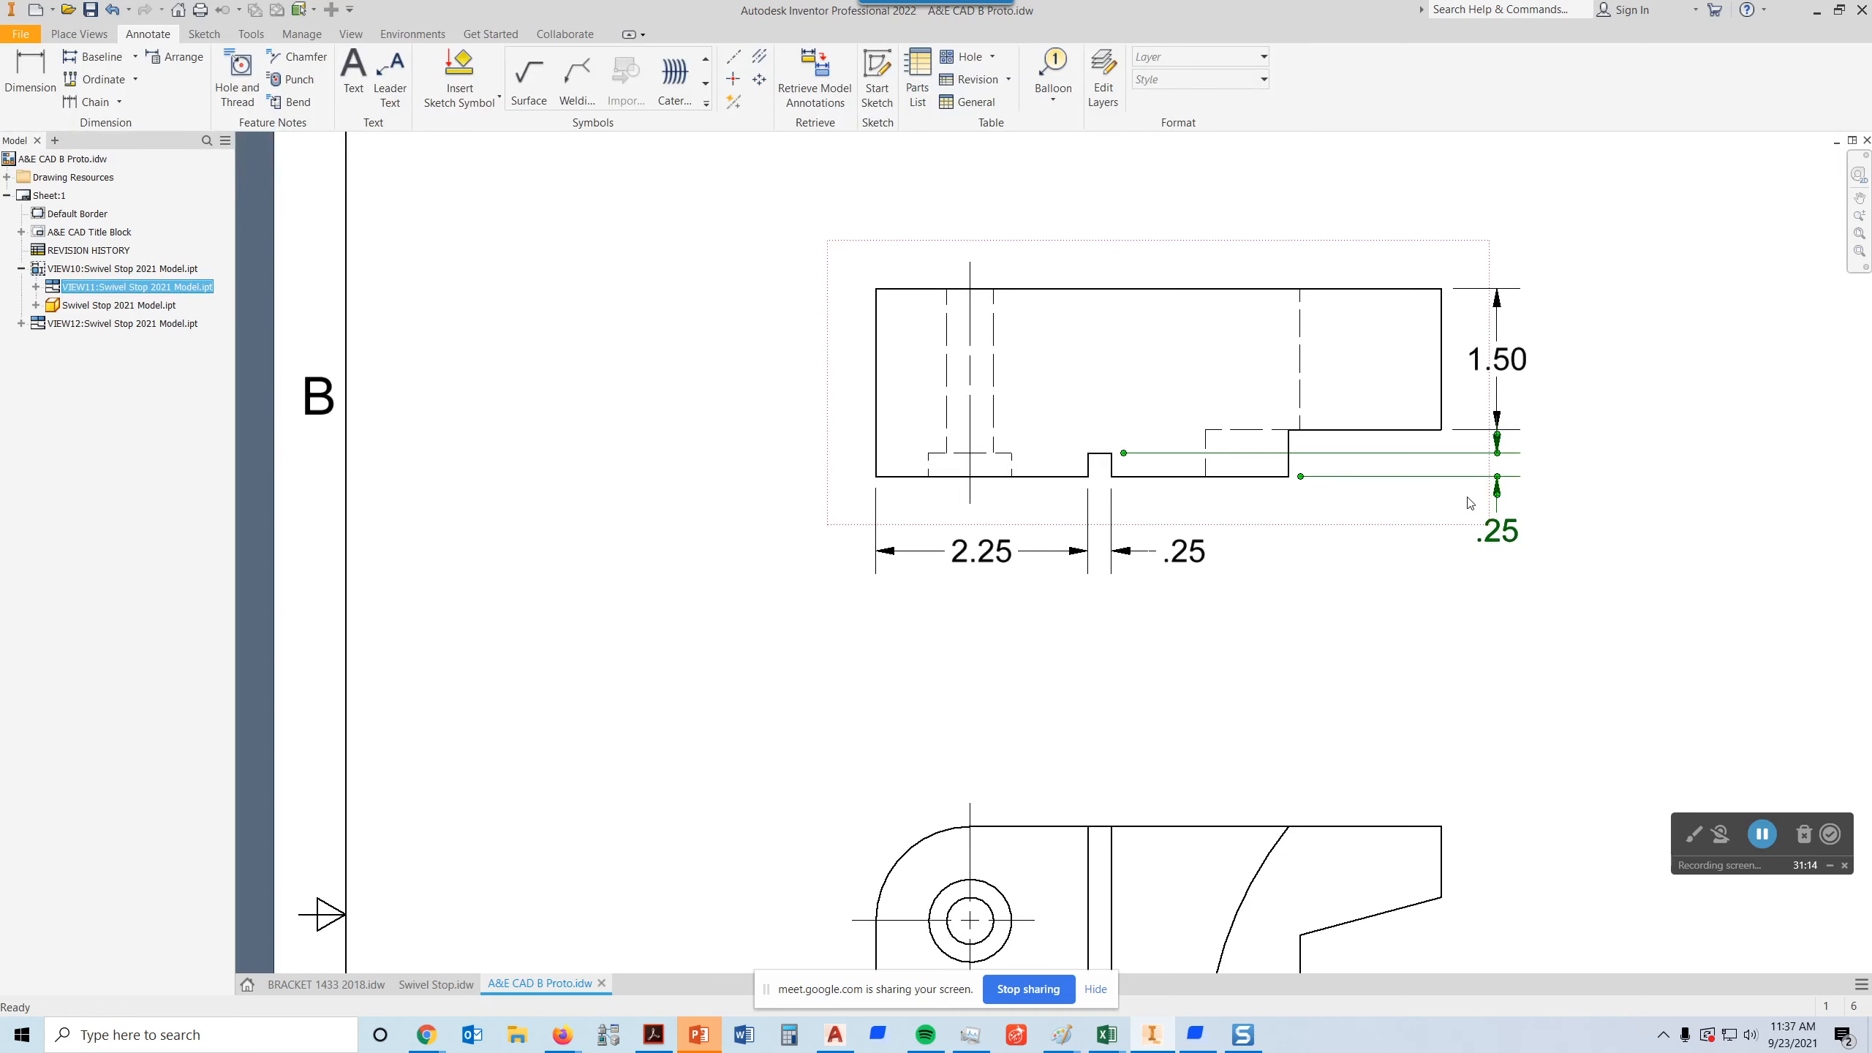
pyautogui.press('Delete')
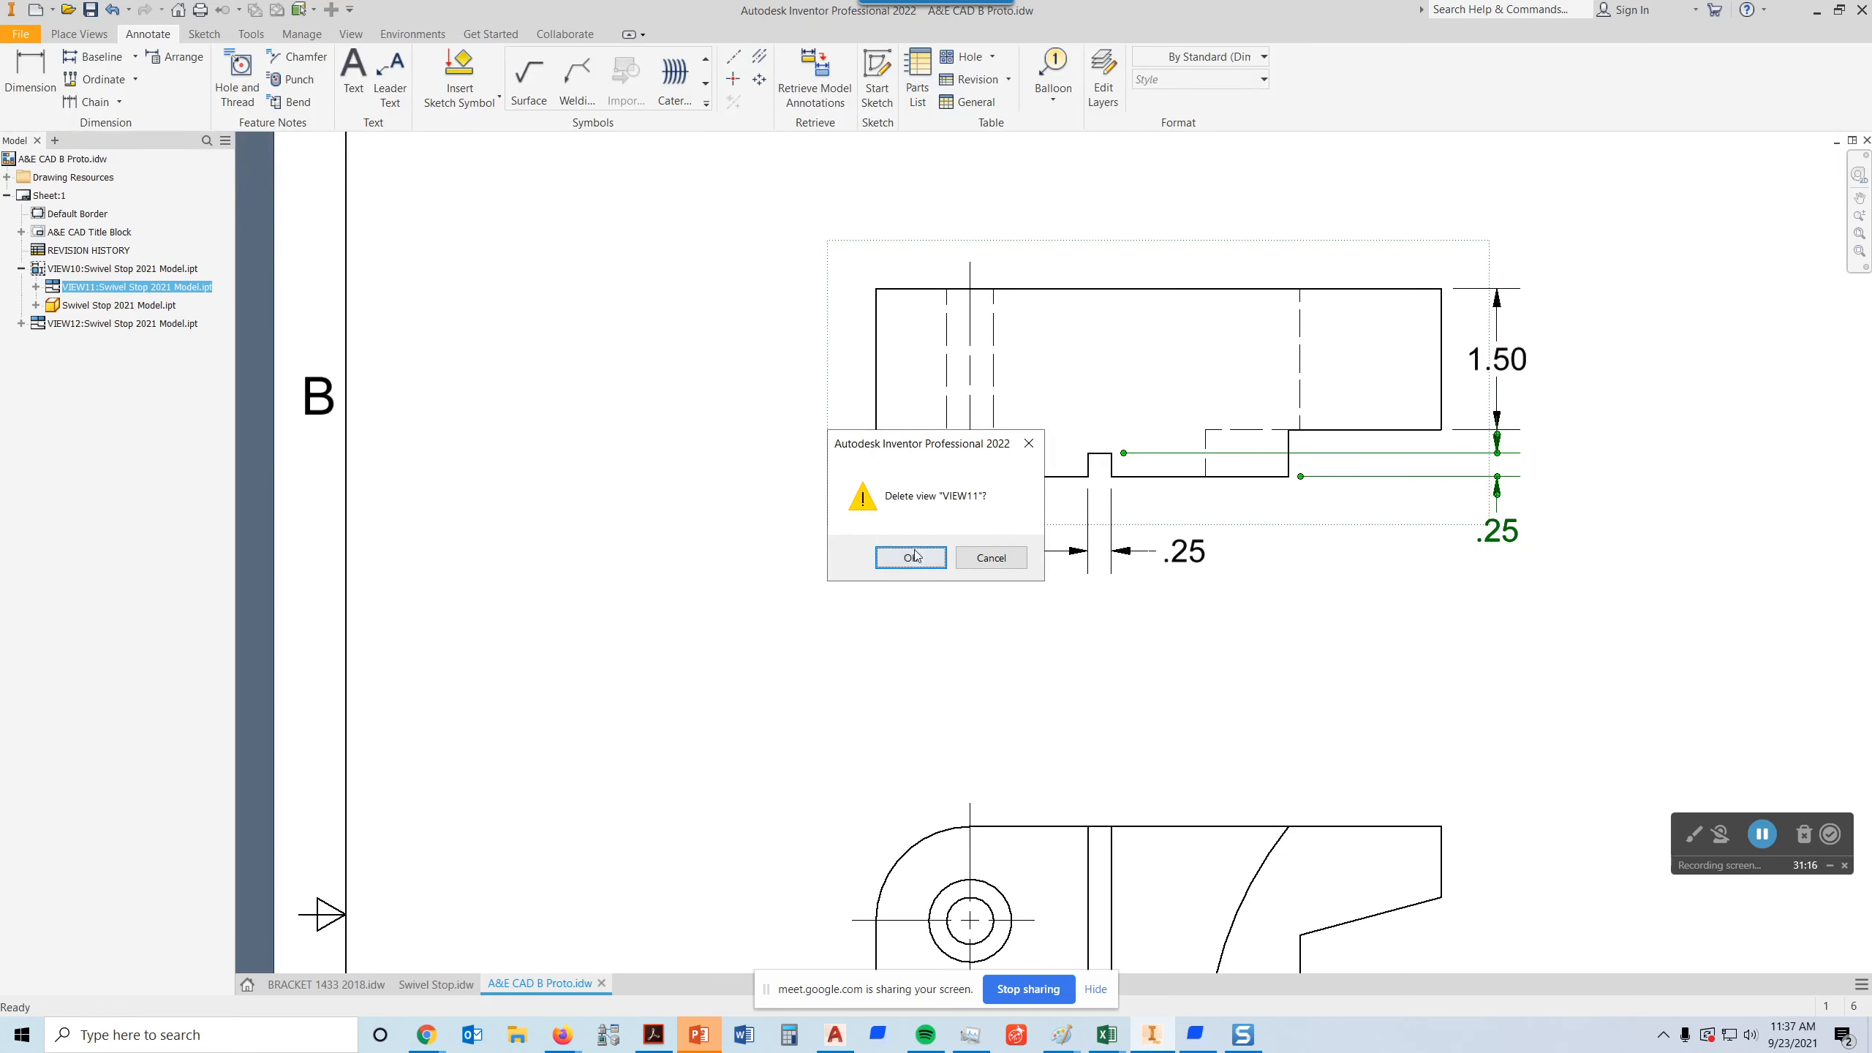
pyautogui.click(906, 557)
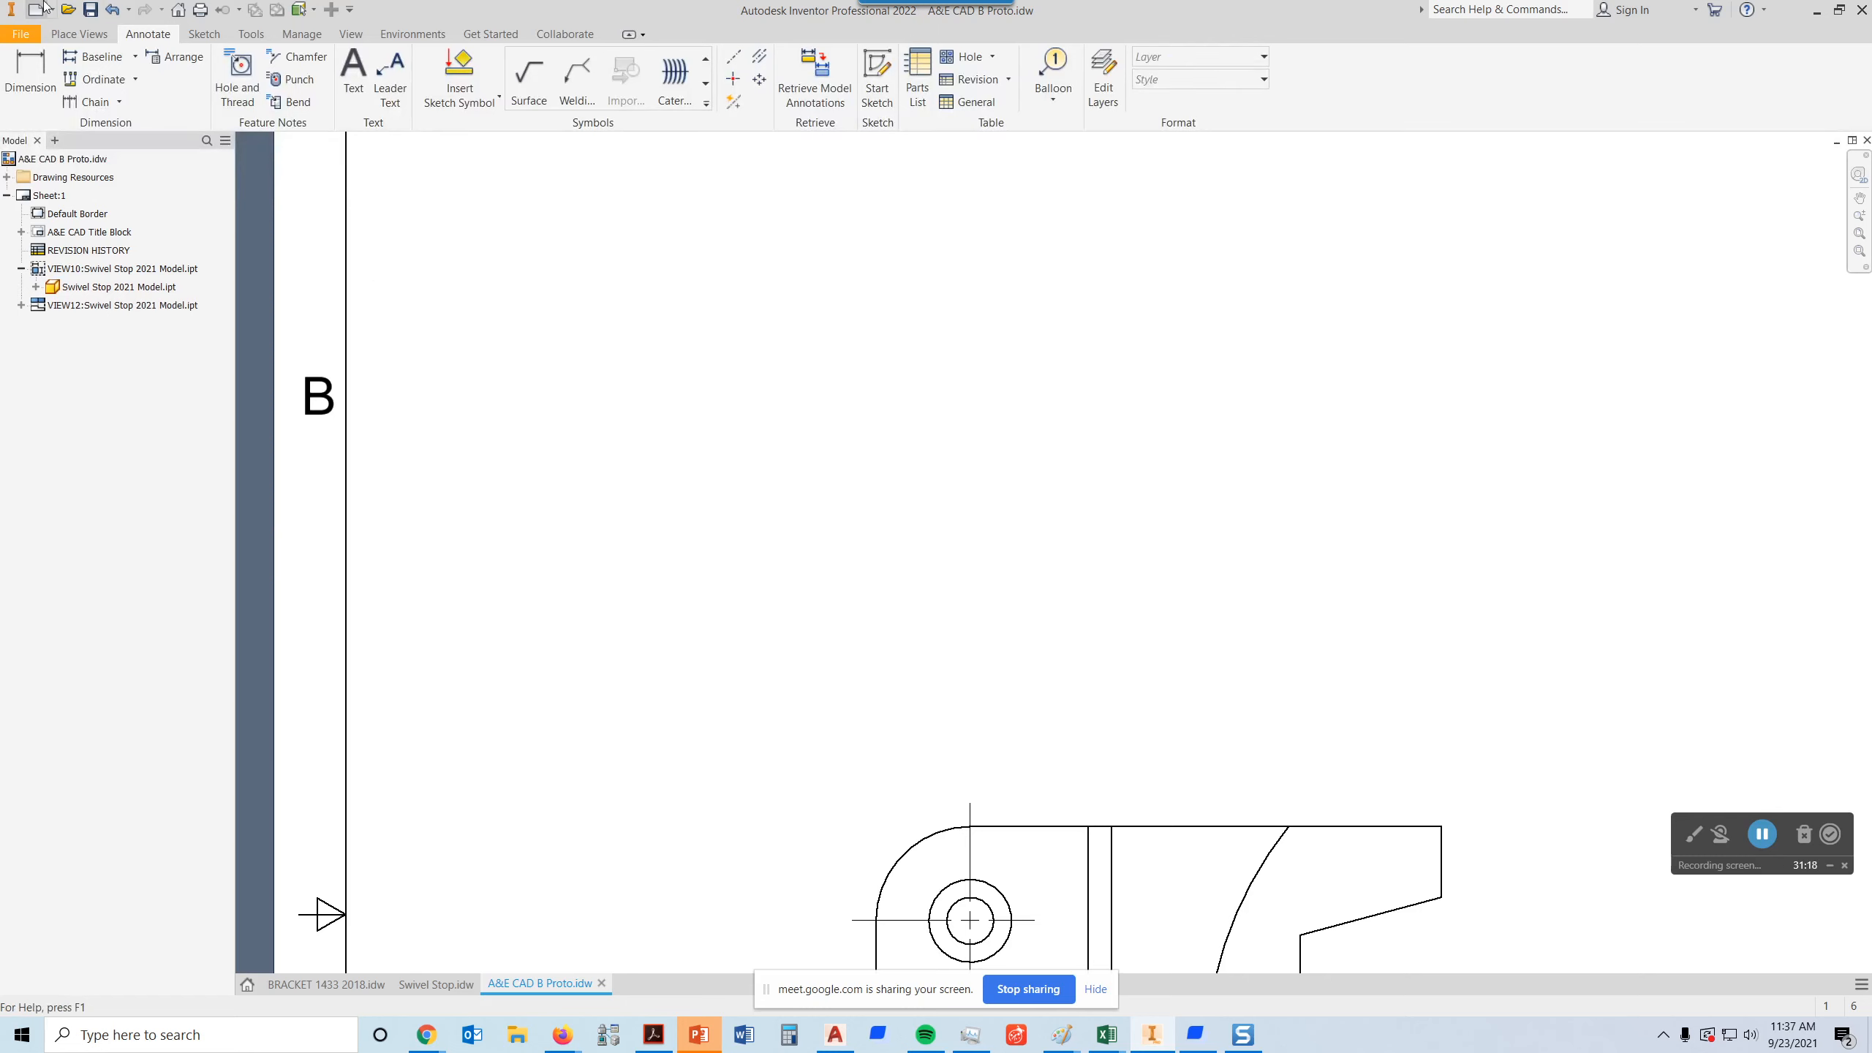
pyautogui.click(115, 15)
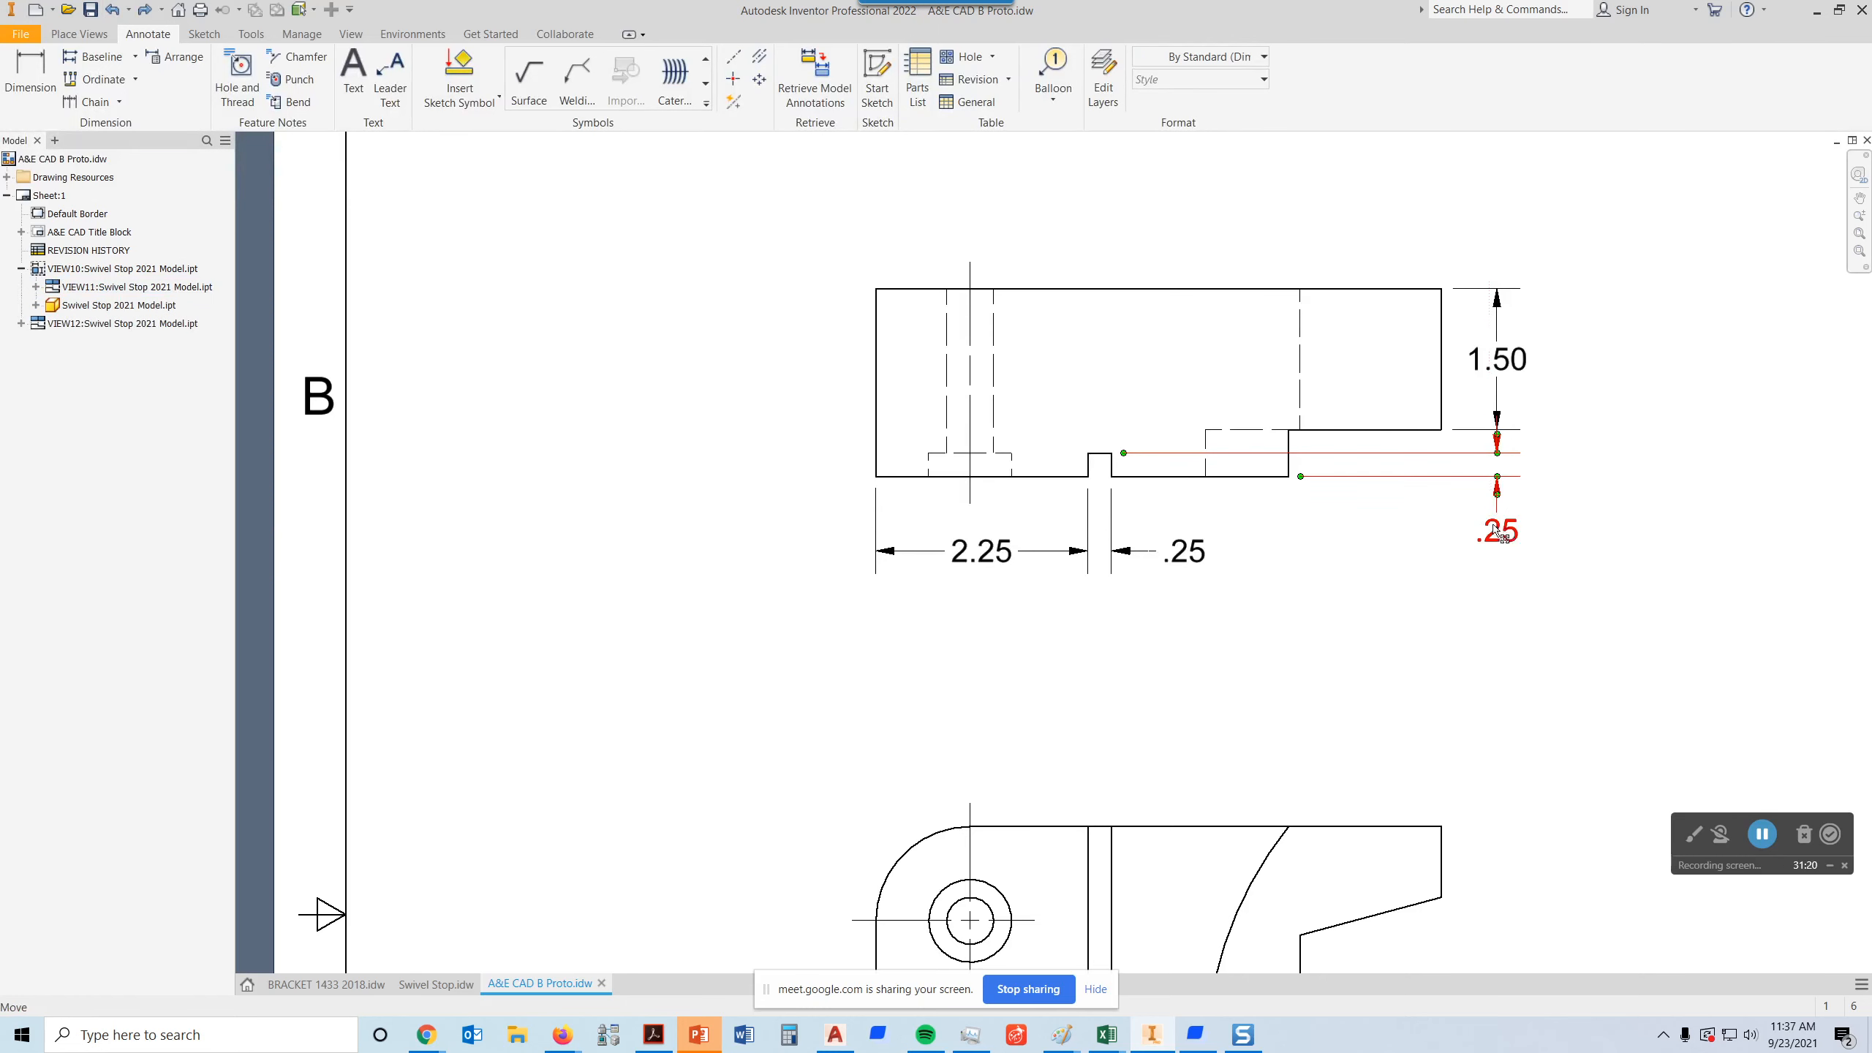
# - Replace the notch-depth dimension with a new one placed farther right of the upper view, outside the 1.50 dimension
pyautogui.press('Delete')
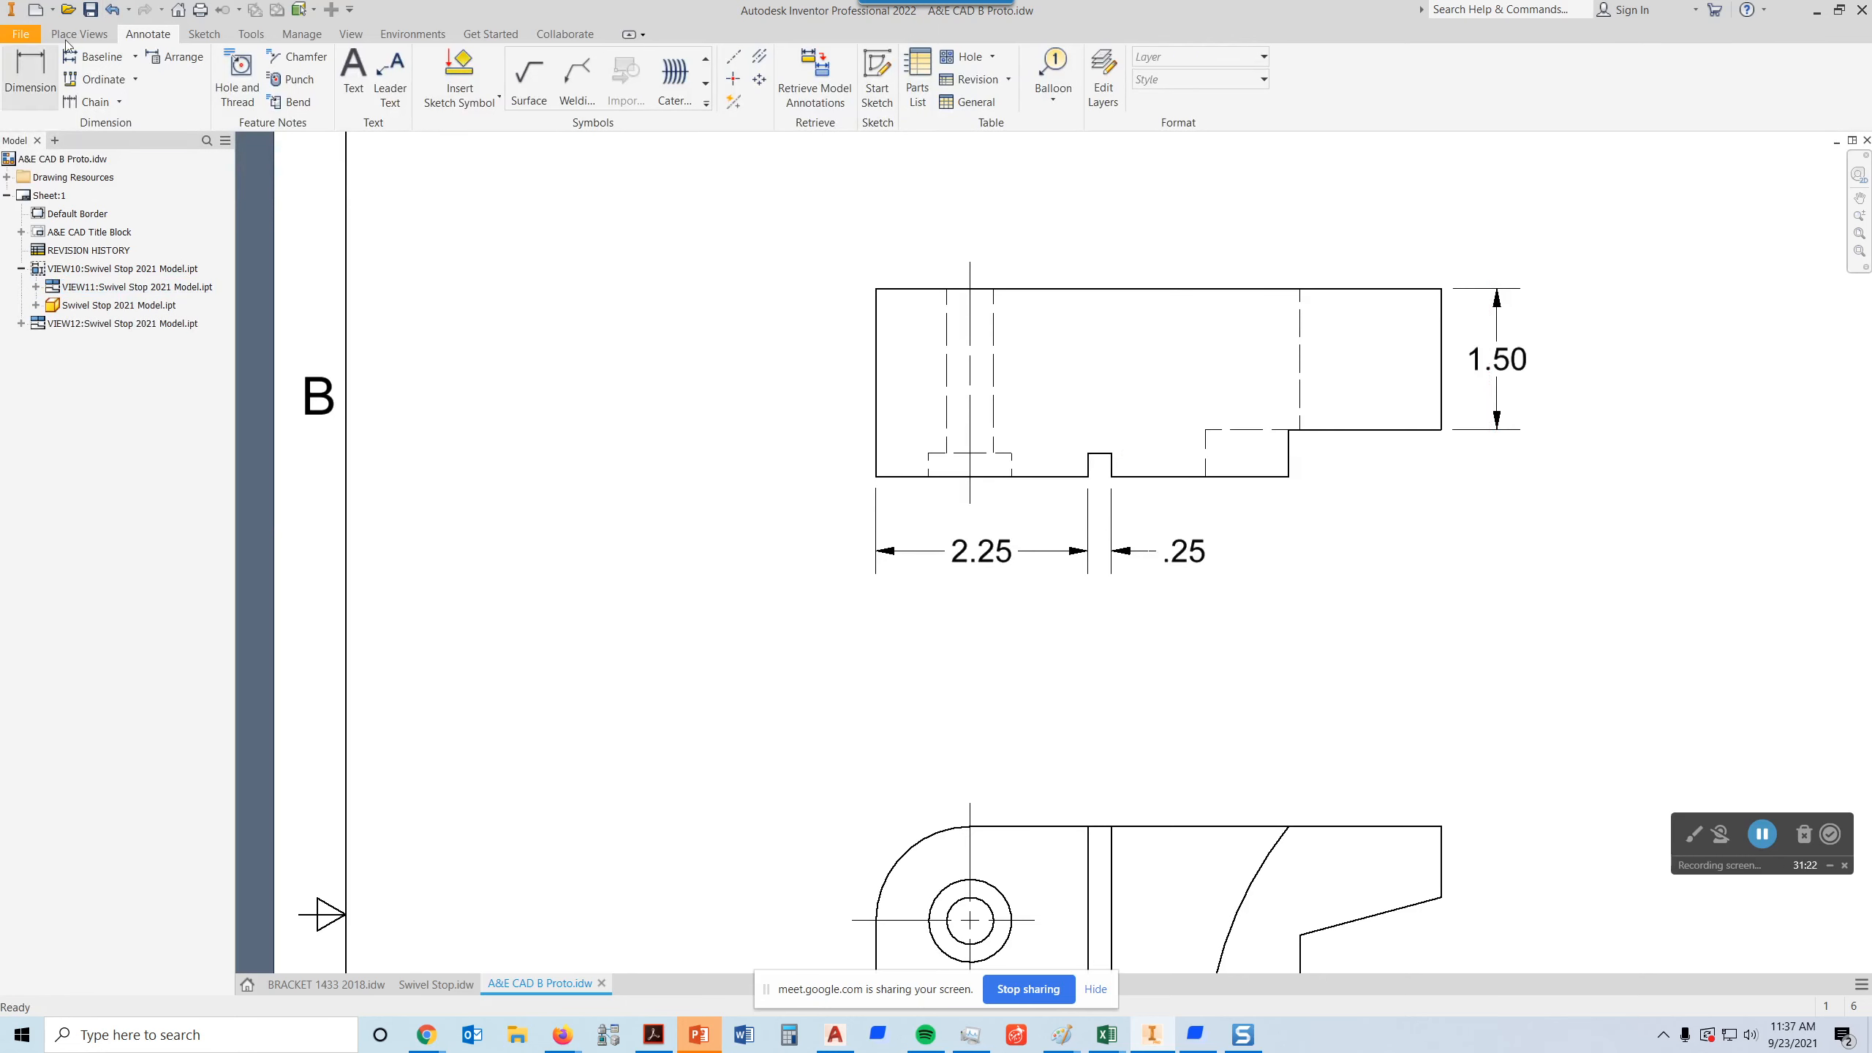
pyautogui.click(29, 74)
pyautogui.click(1213, 475)
pyautogui.click(1101, 453)
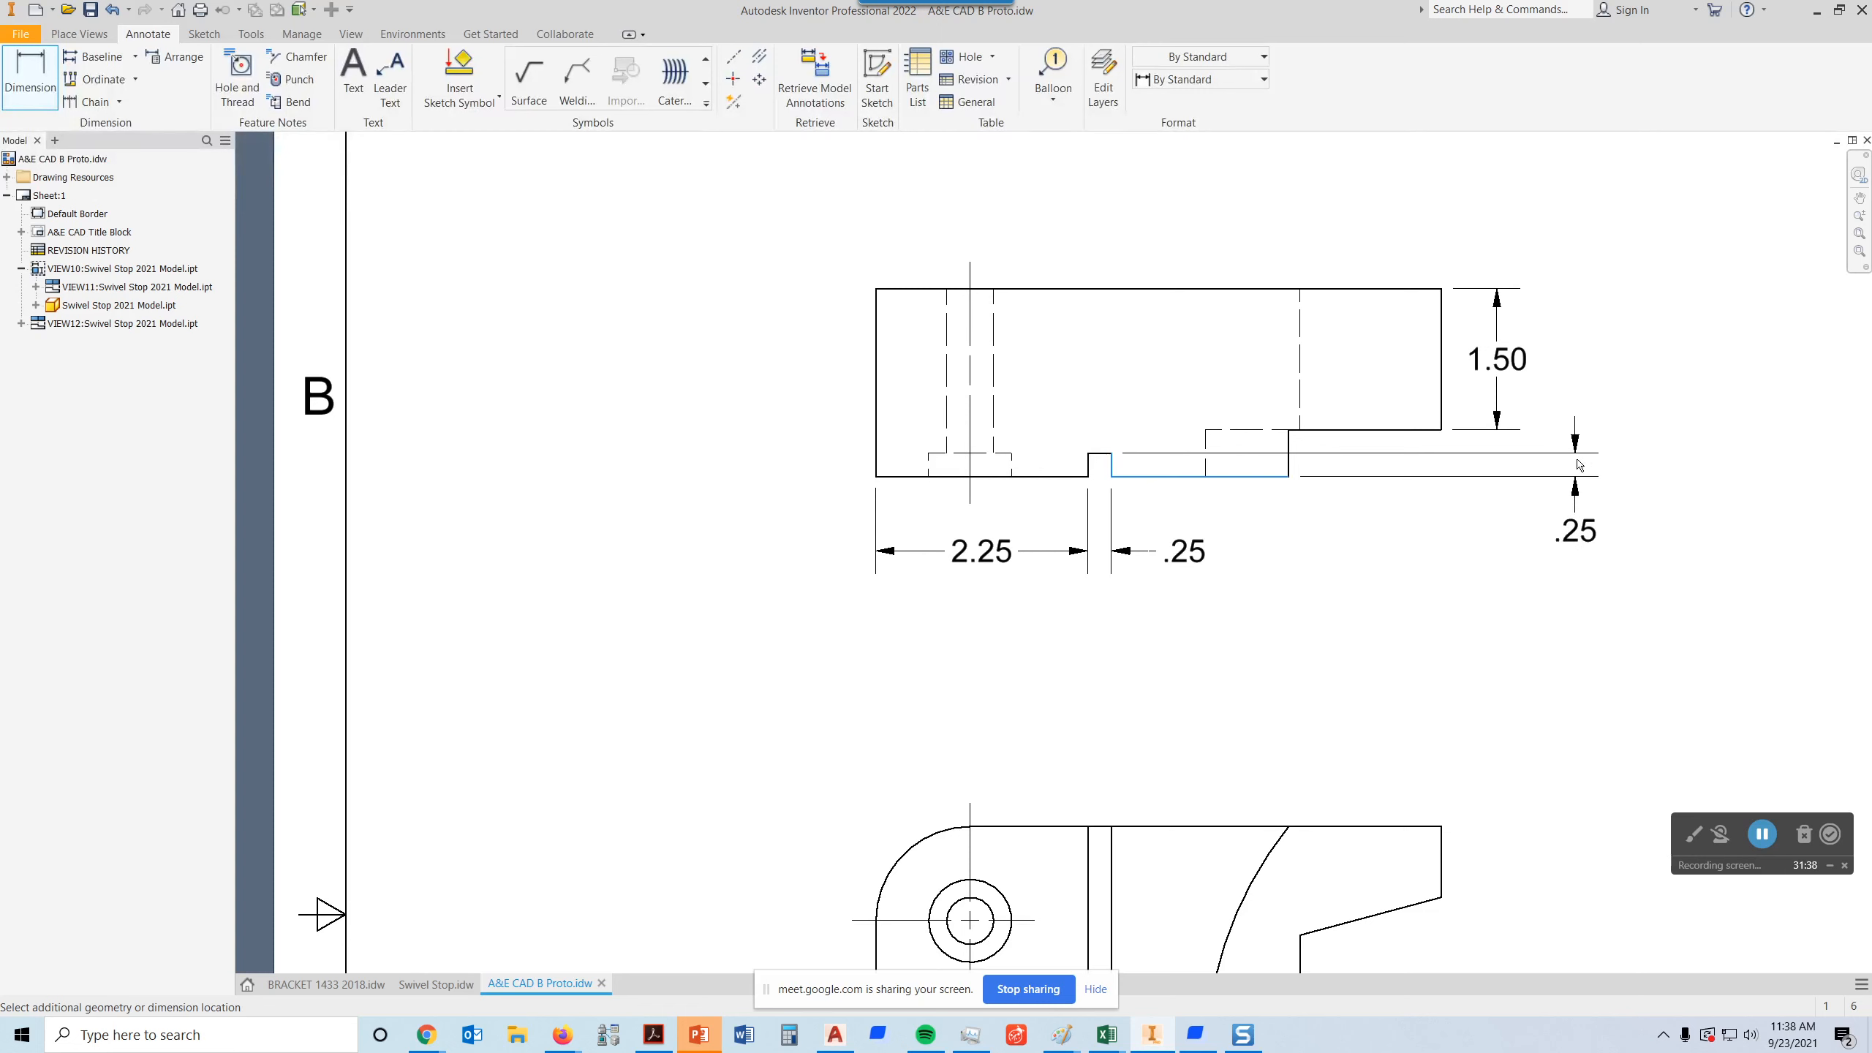
pyautogui.click(1562, 464)
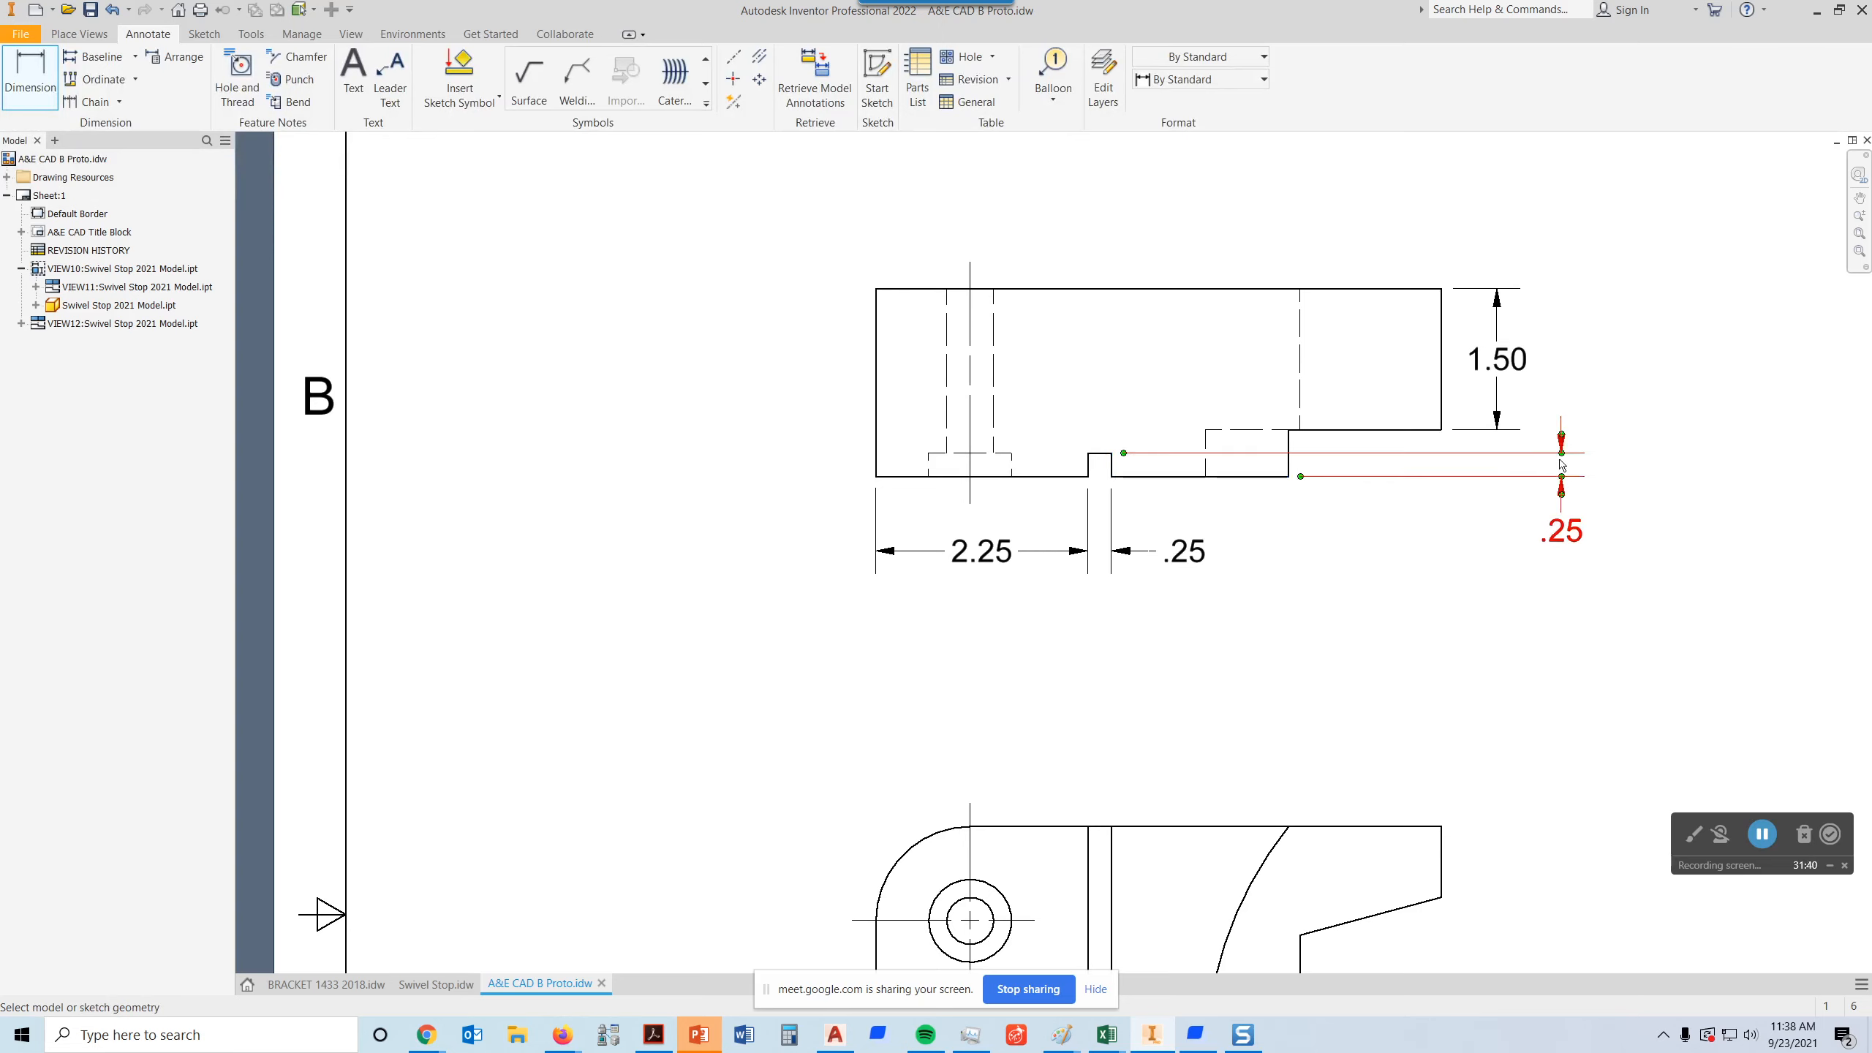
pyautogui.click(35, 72)
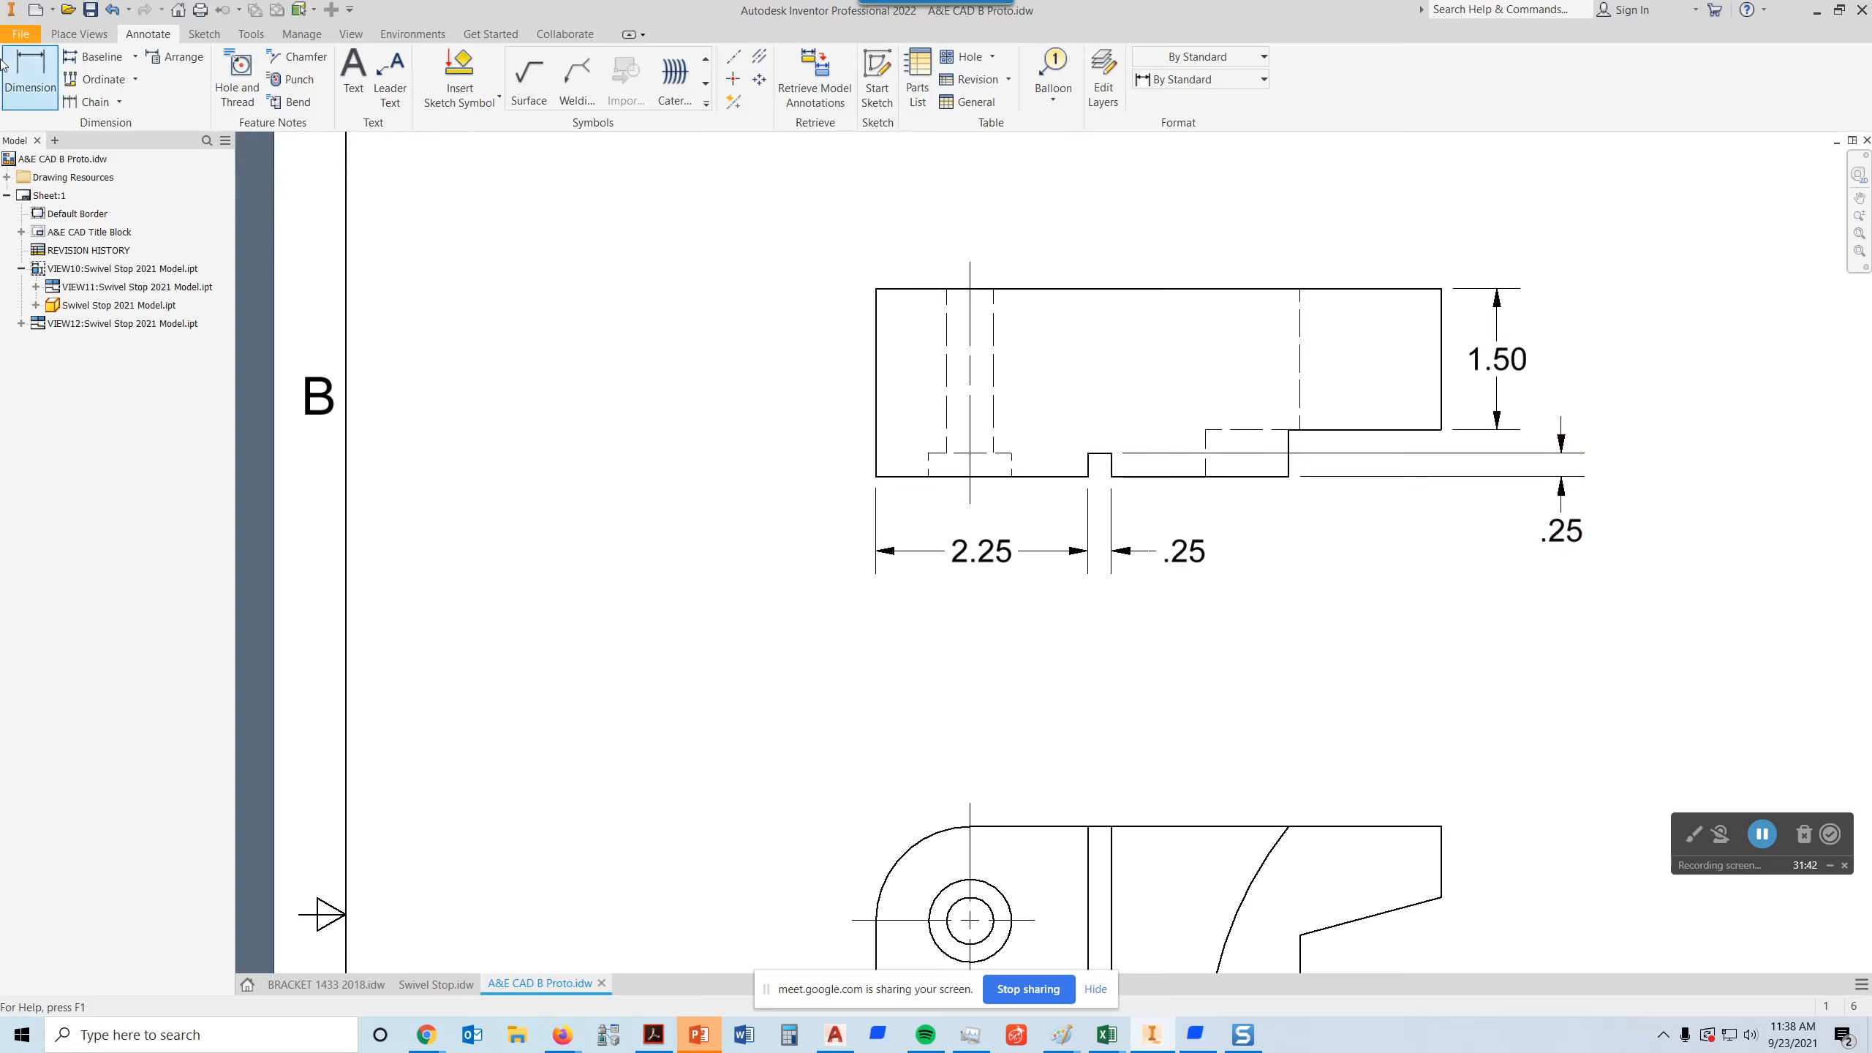
# - Dimension the upper view's overall width between its left and right edges, placing it below the notch location and width dimensions
pyautogui.click(35, 72)
pyautogui.click(876, 472)
pyautogui.click(1440, 421)
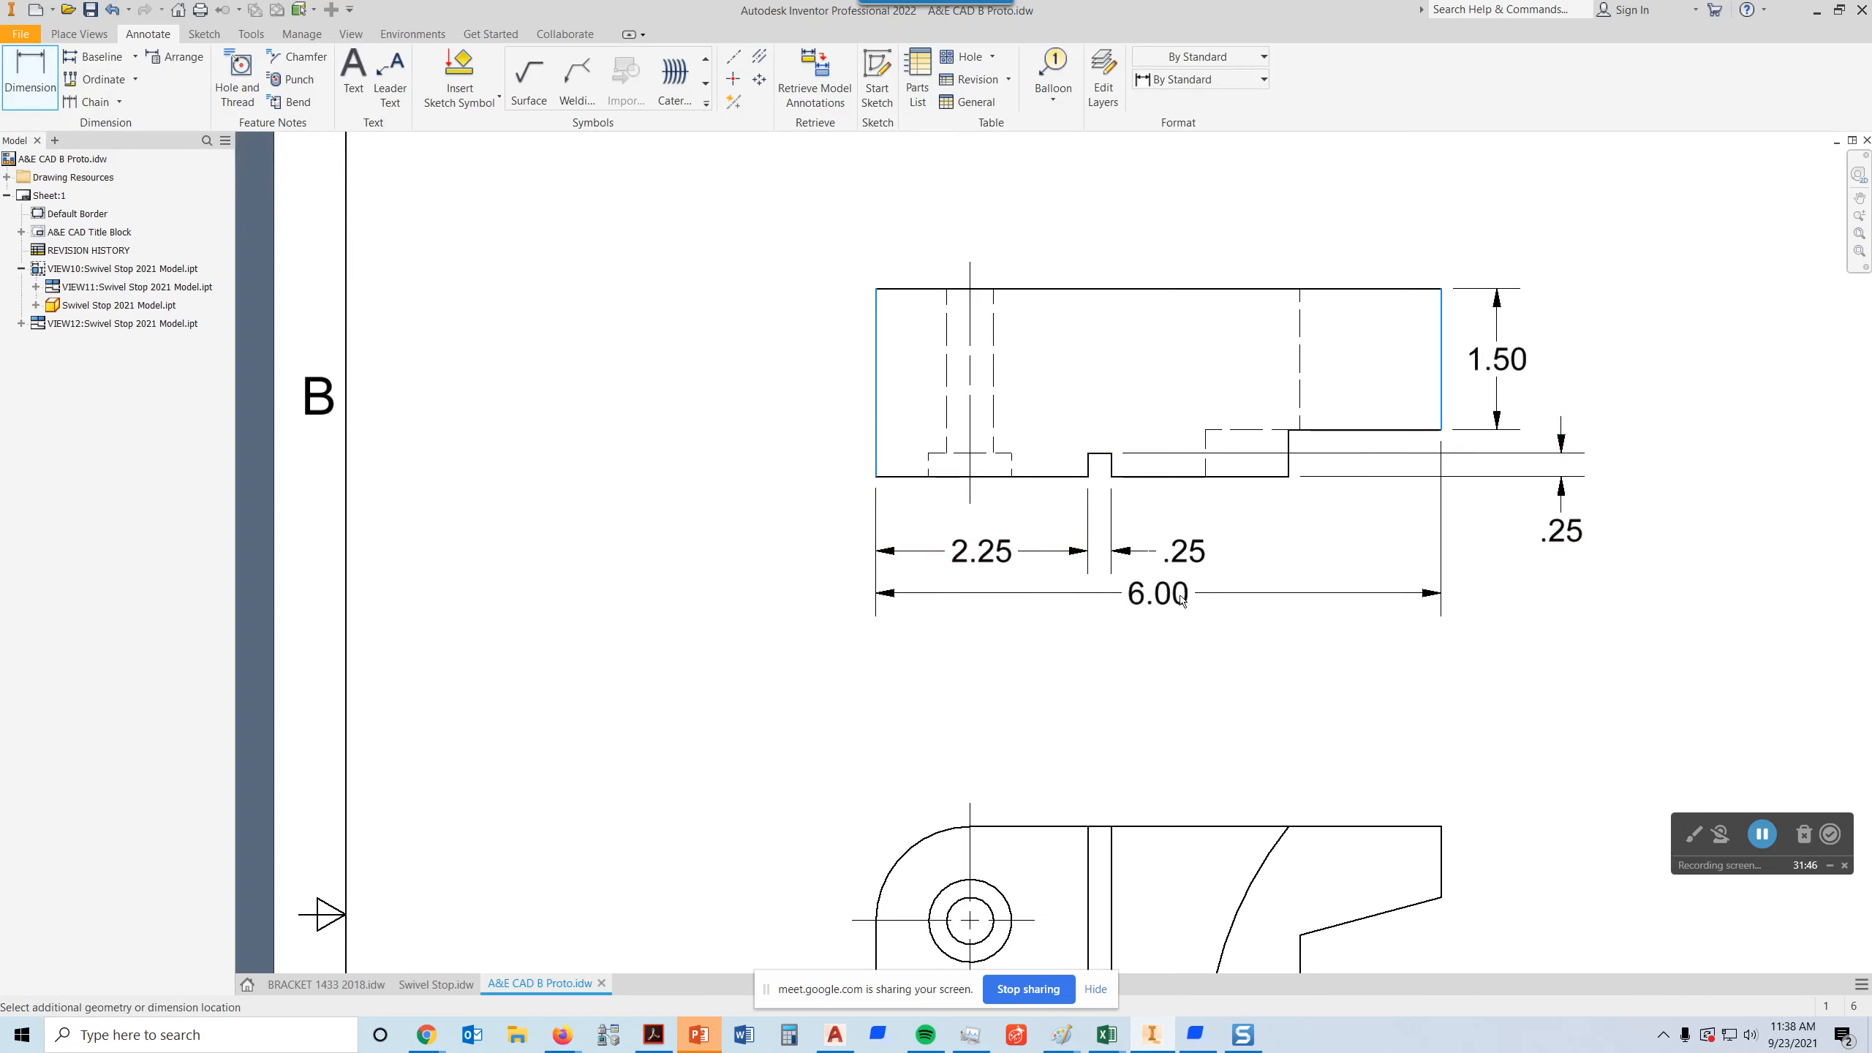
pyautogui.click(1182, 616)
pyautogui.press('Escape')
# - Dimension the upper view's overall height from the top edge to the bottom edge, placing it to the left of the view
pyautogui.click(42, 62)
pyautogui.click(884, 289)
pyautogui.click(881, 477)
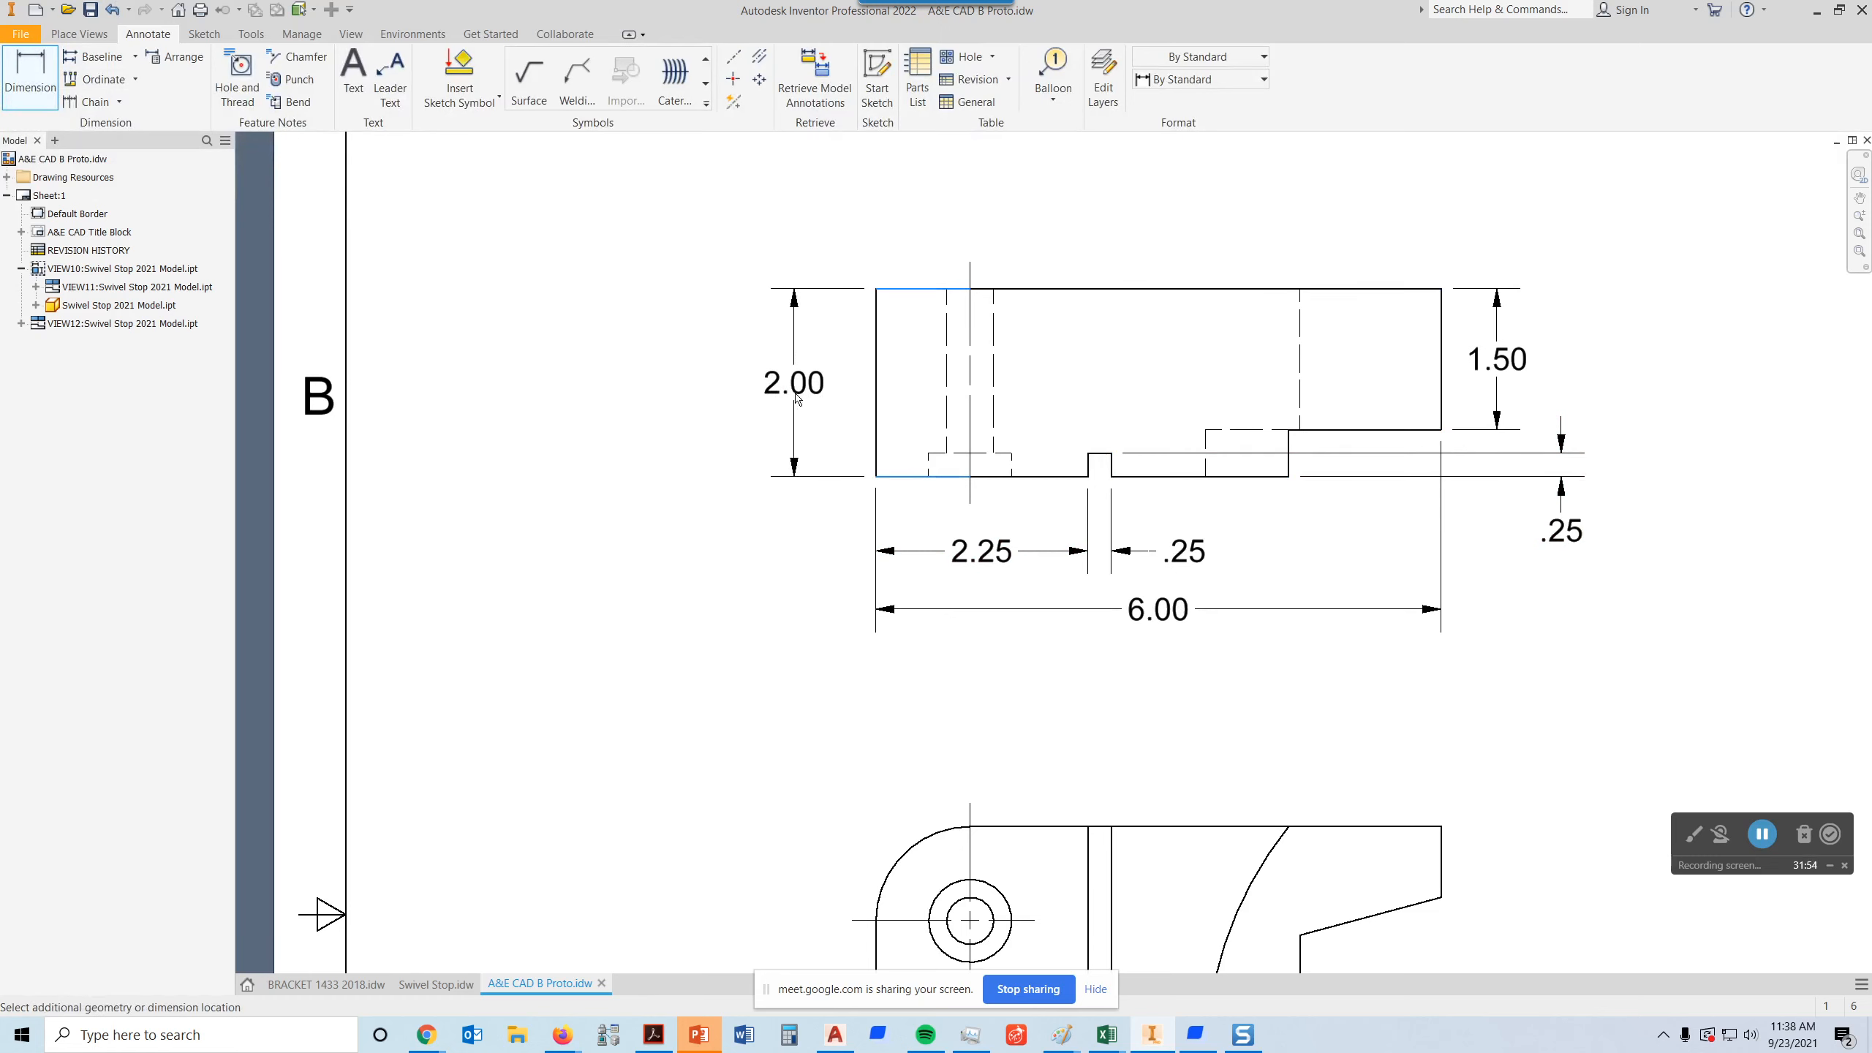
pyautogui.click(806, 396)
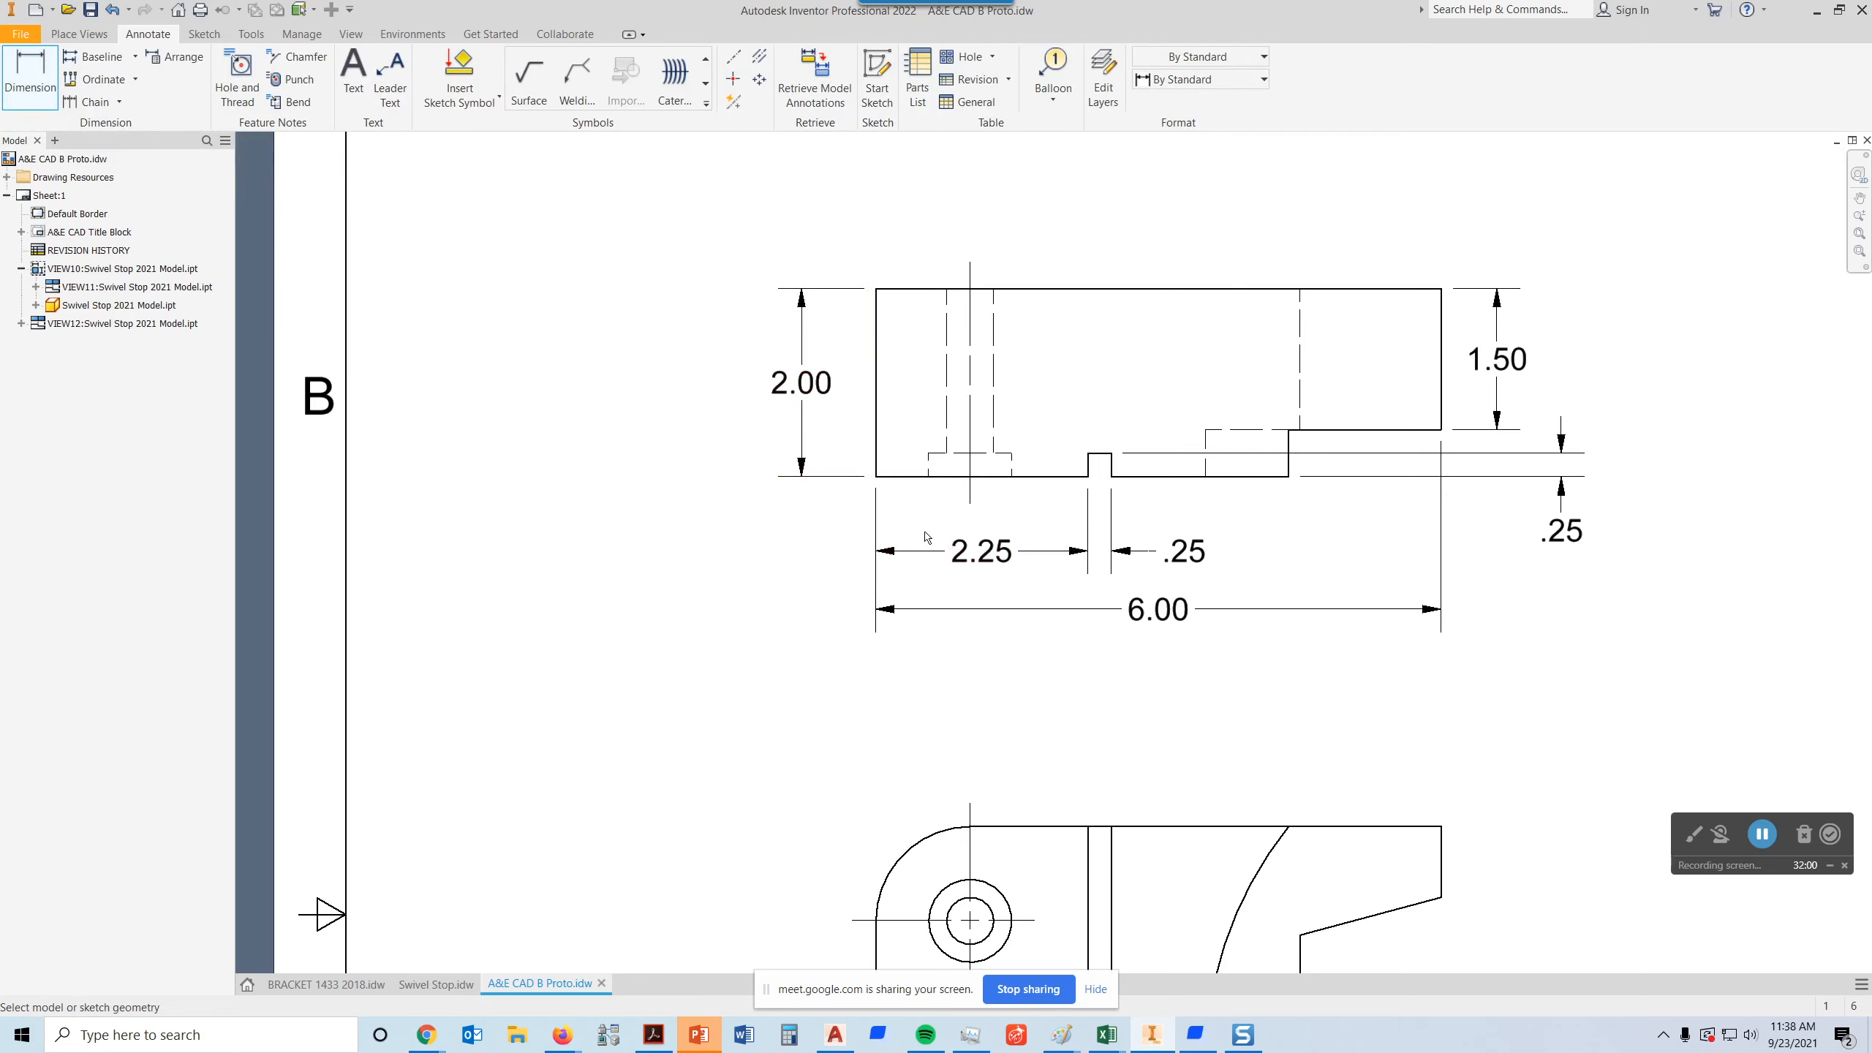
# - Move the 1.50 height dimension and the notch-depth dimension slightly farther away from the upper view's right side
pyautogui.doubleClick(1518, 363)
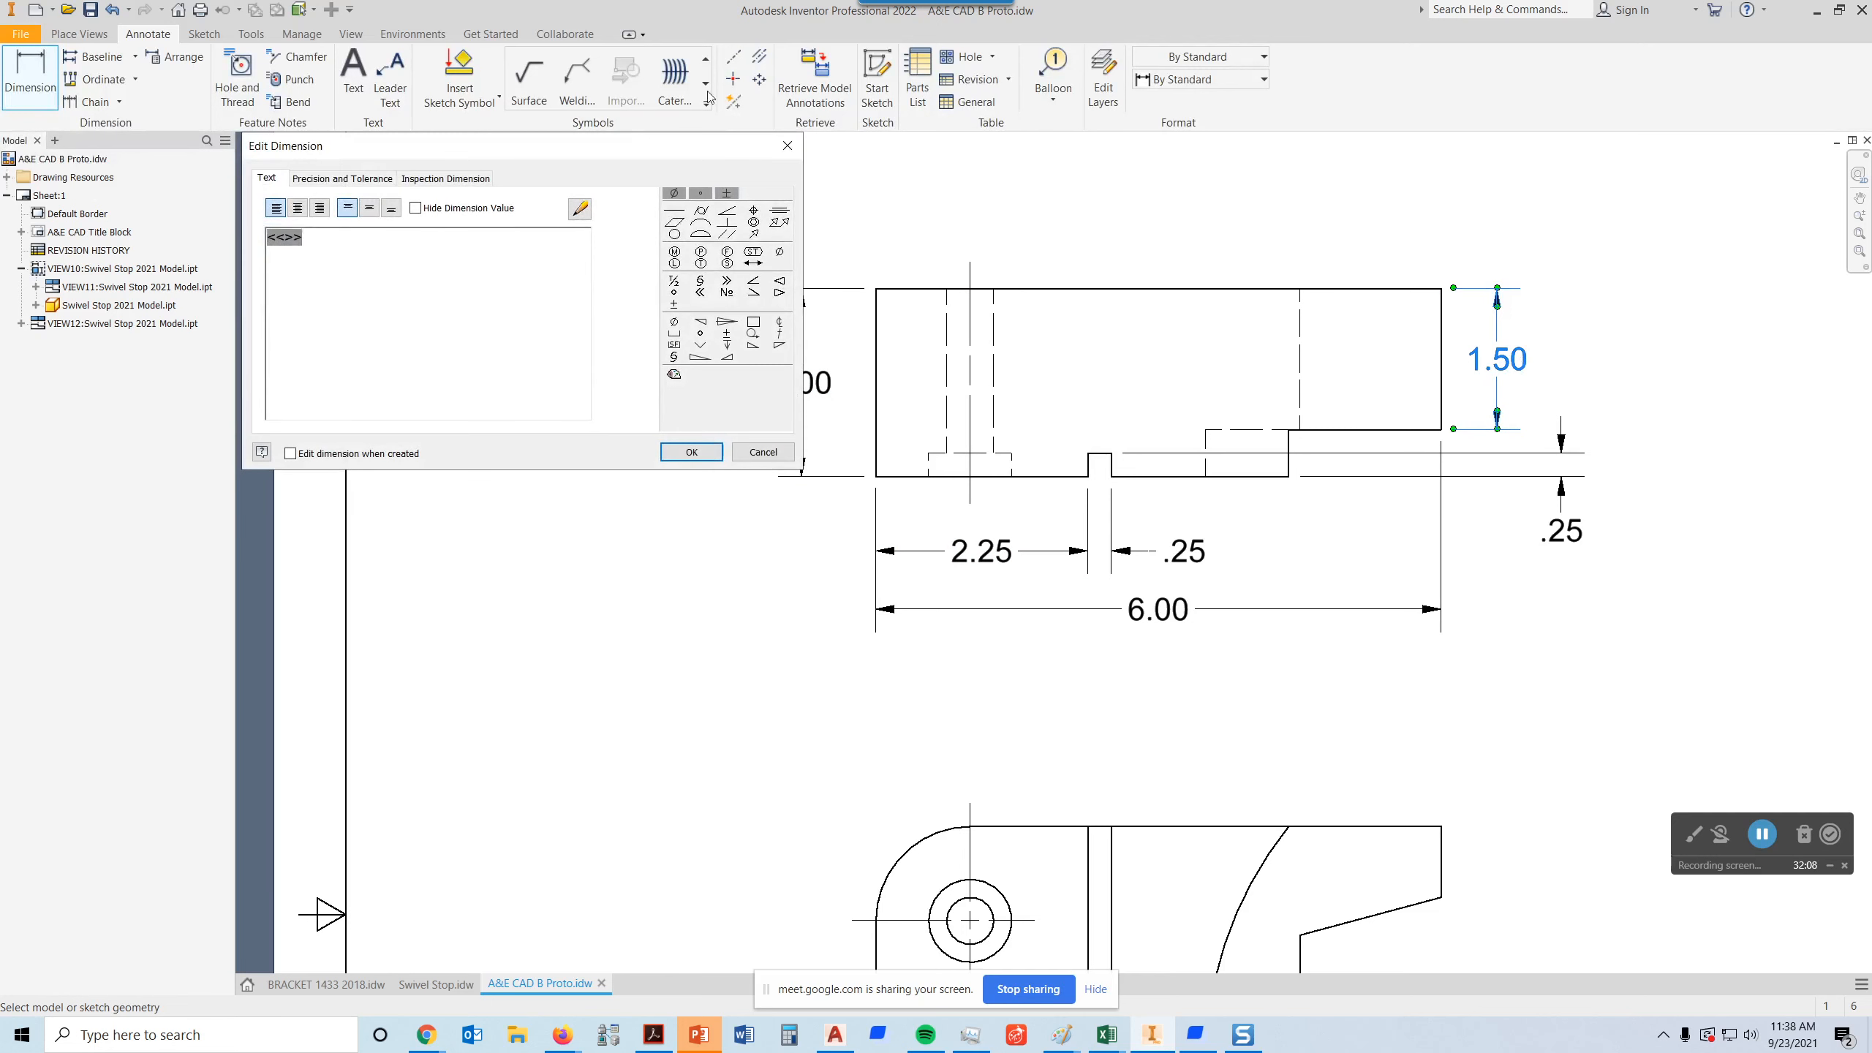
pyautogui.click(787, 145)
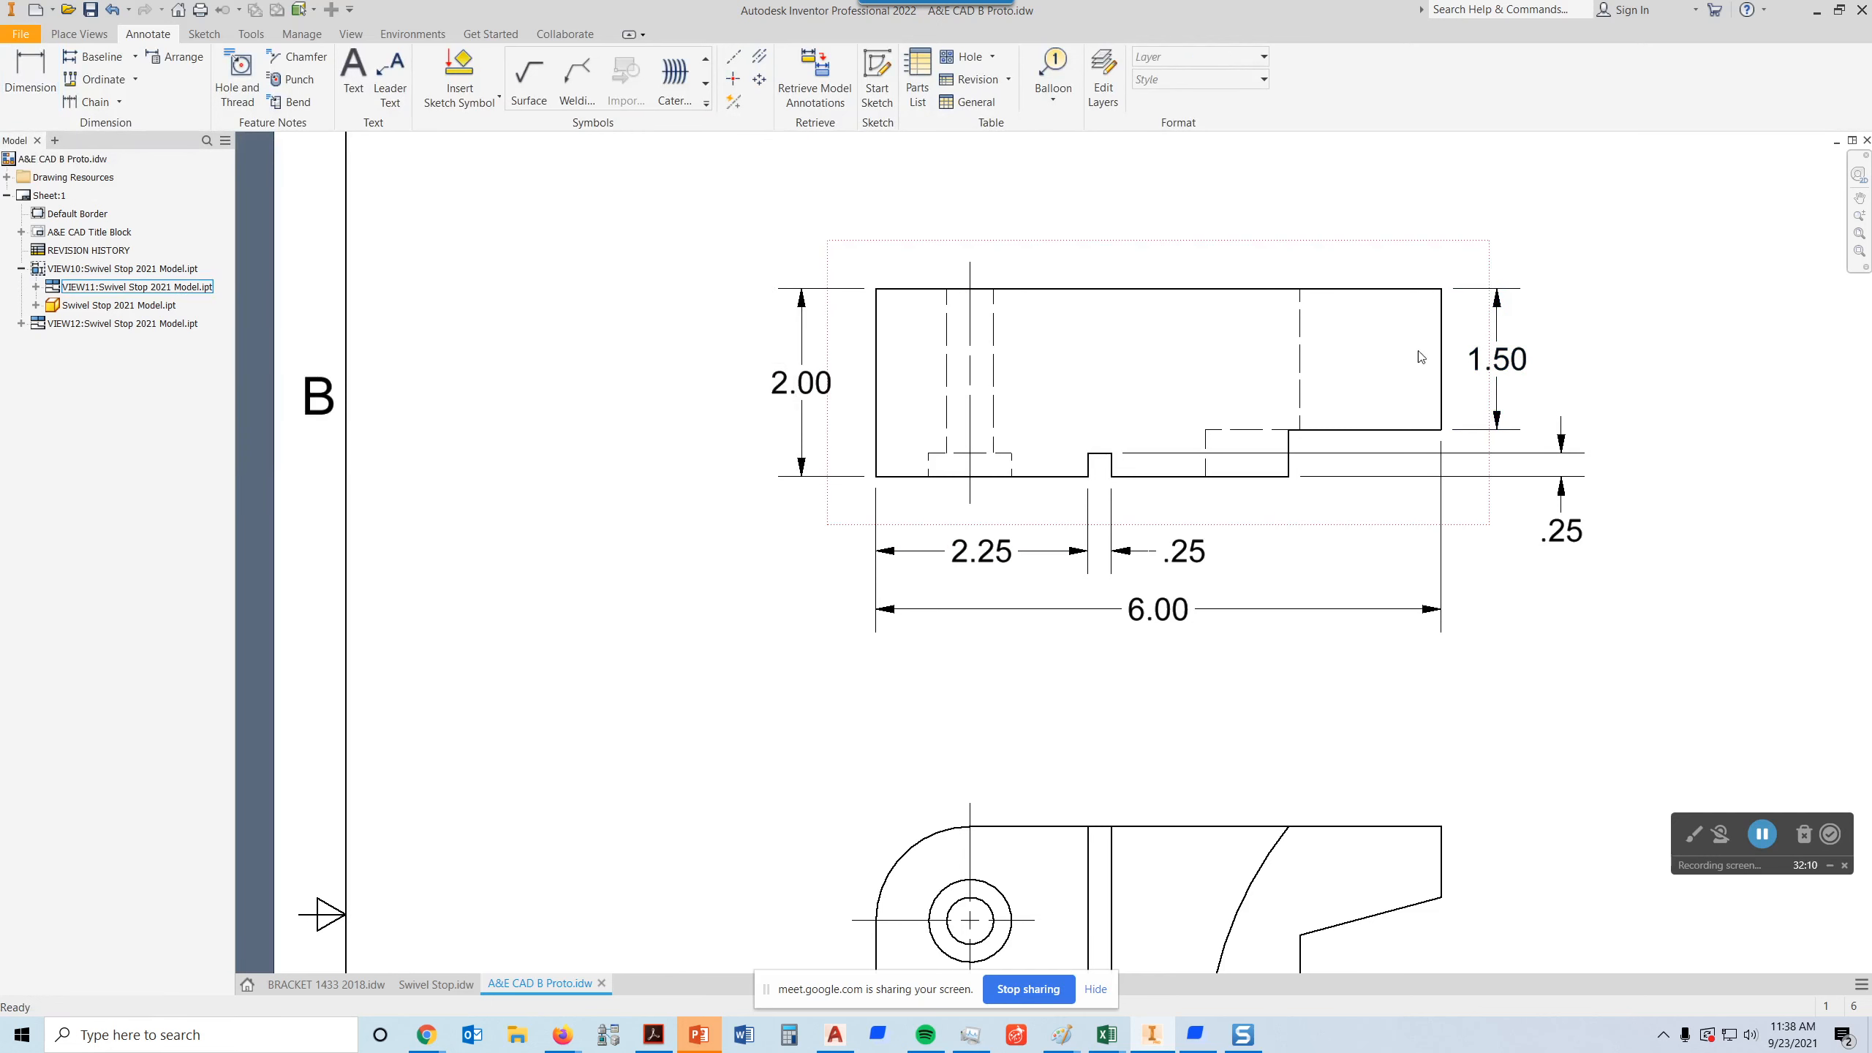
pyautogui.click(1518, 363)
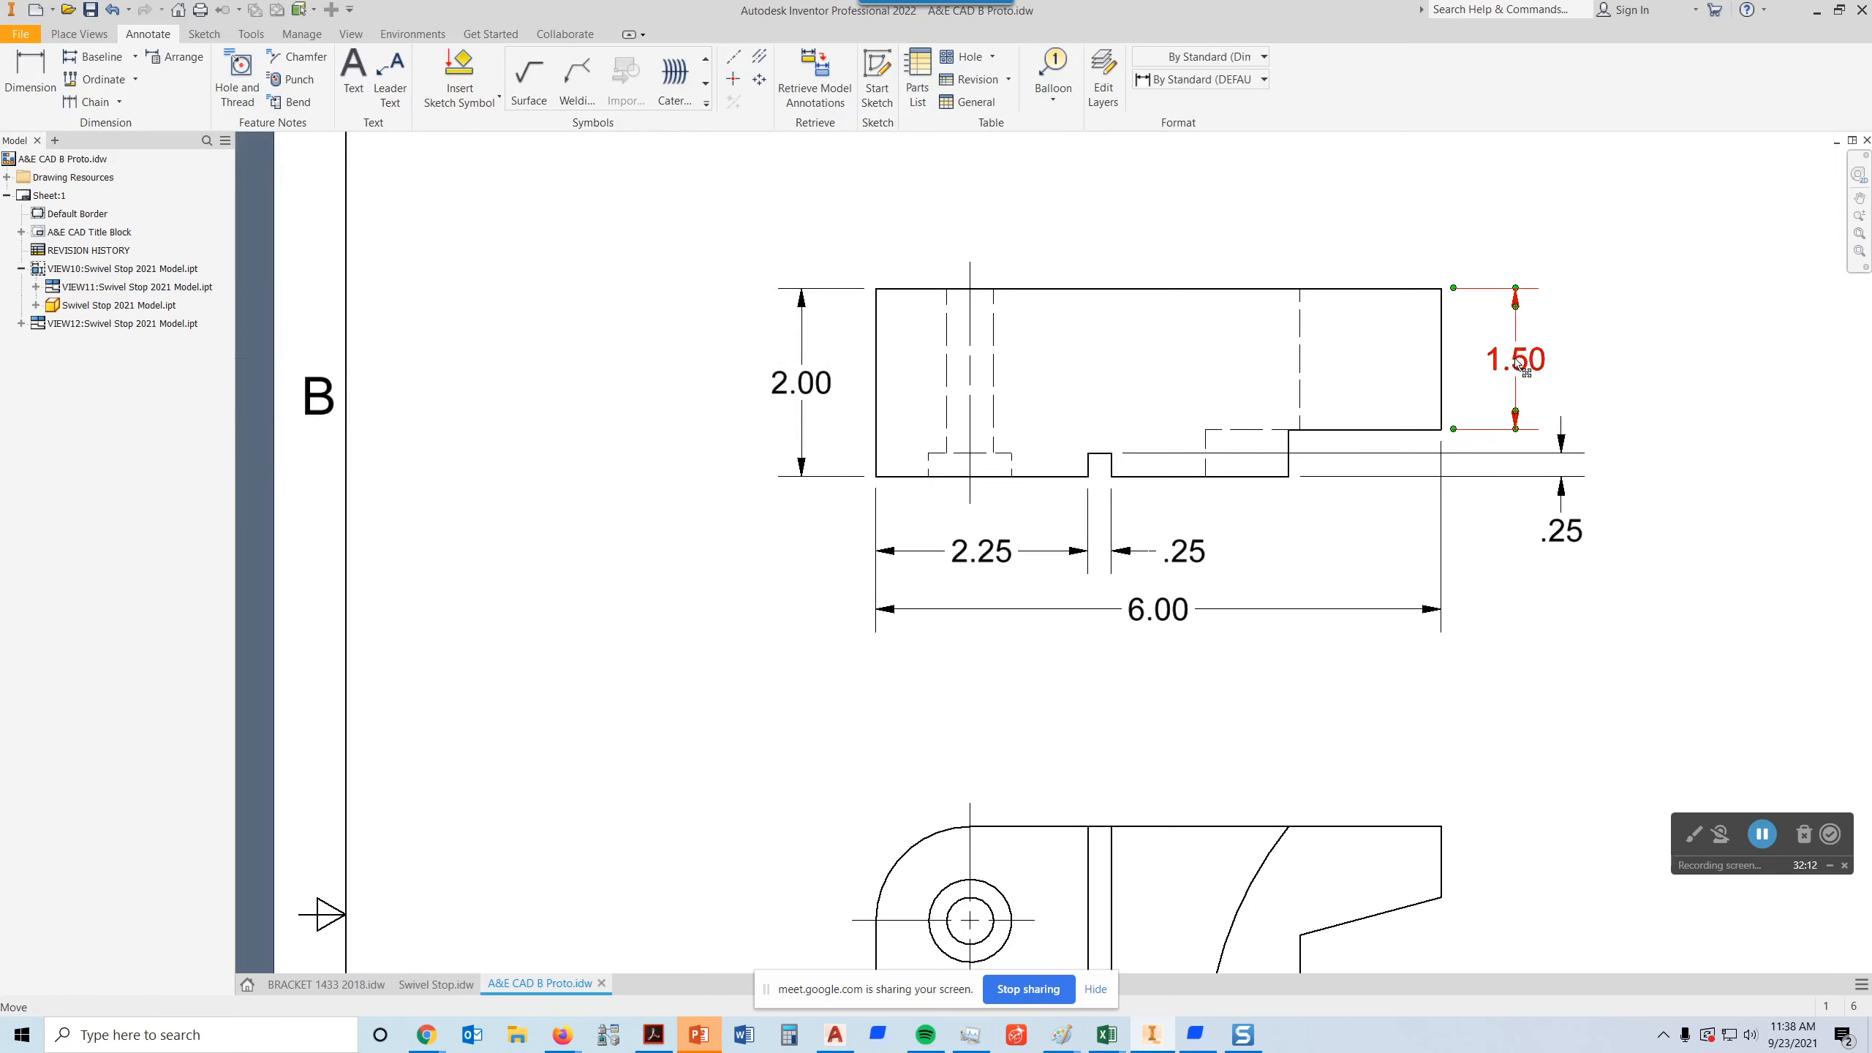
pyautogui.click(1563, 451)
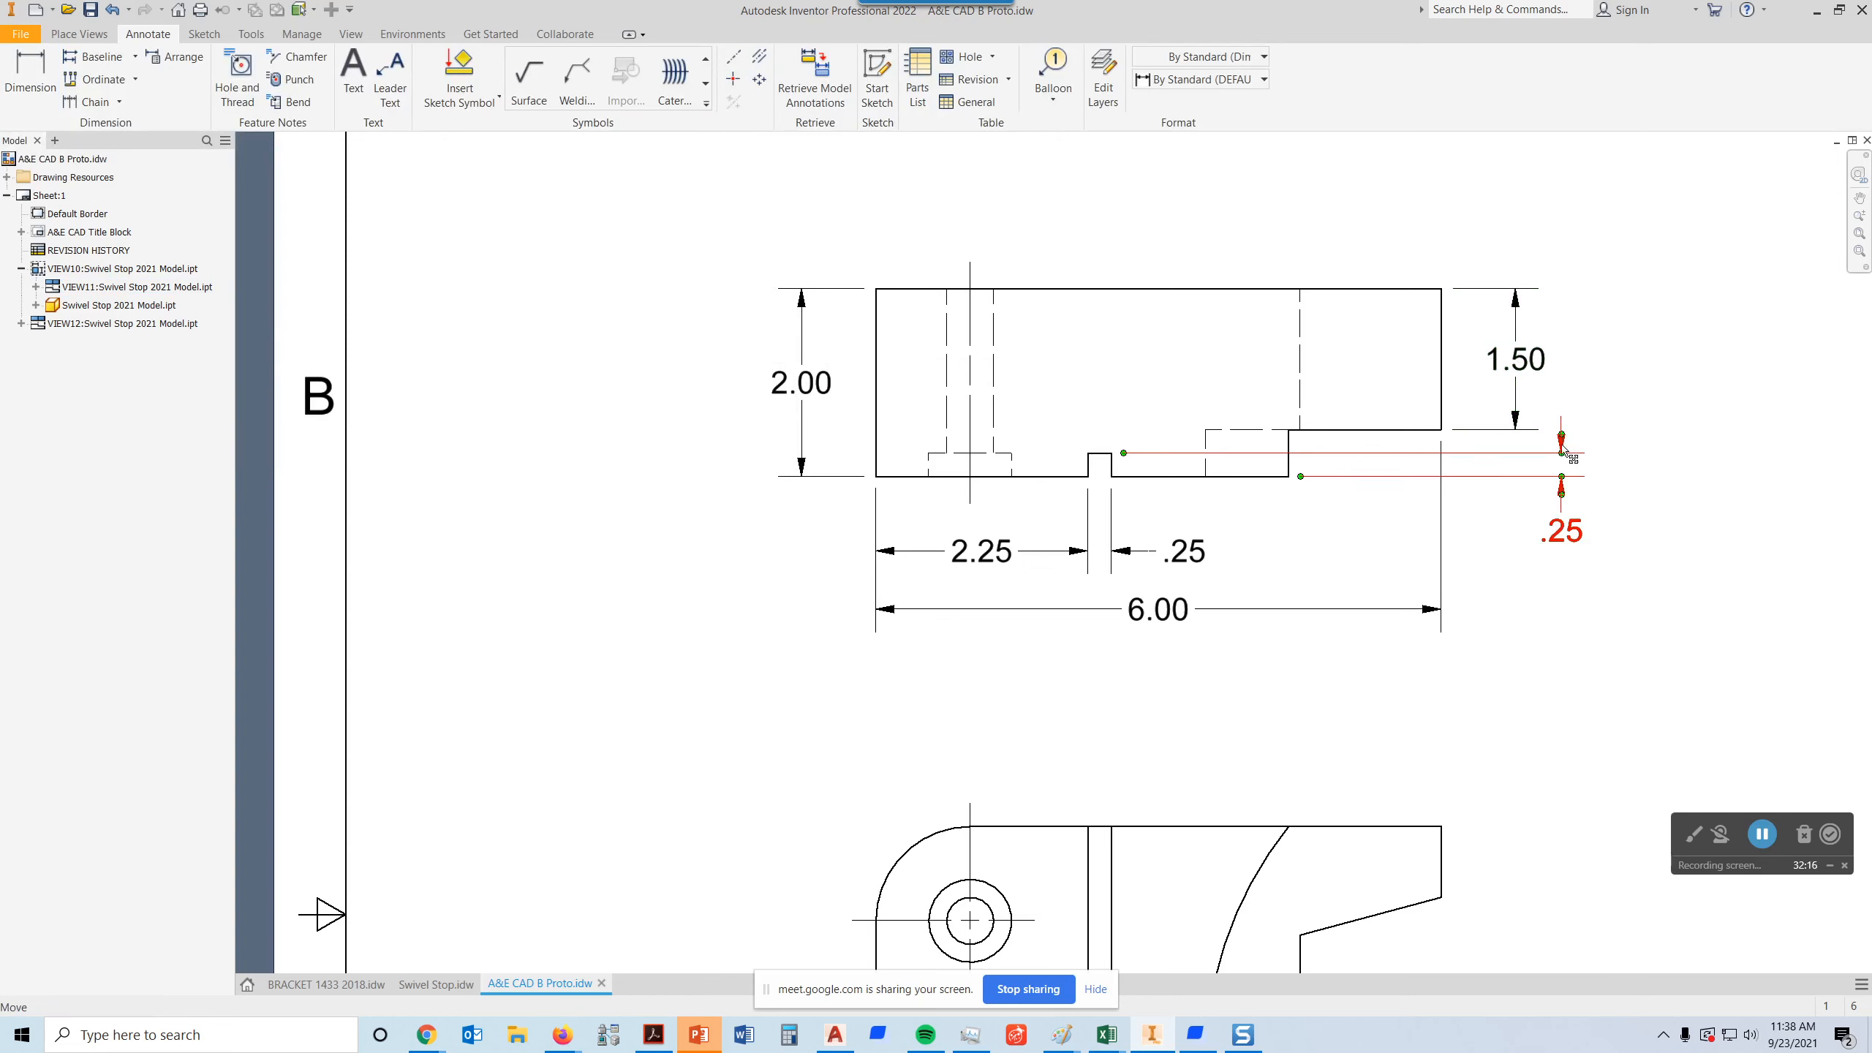
pyautogui.click(1628, 483)
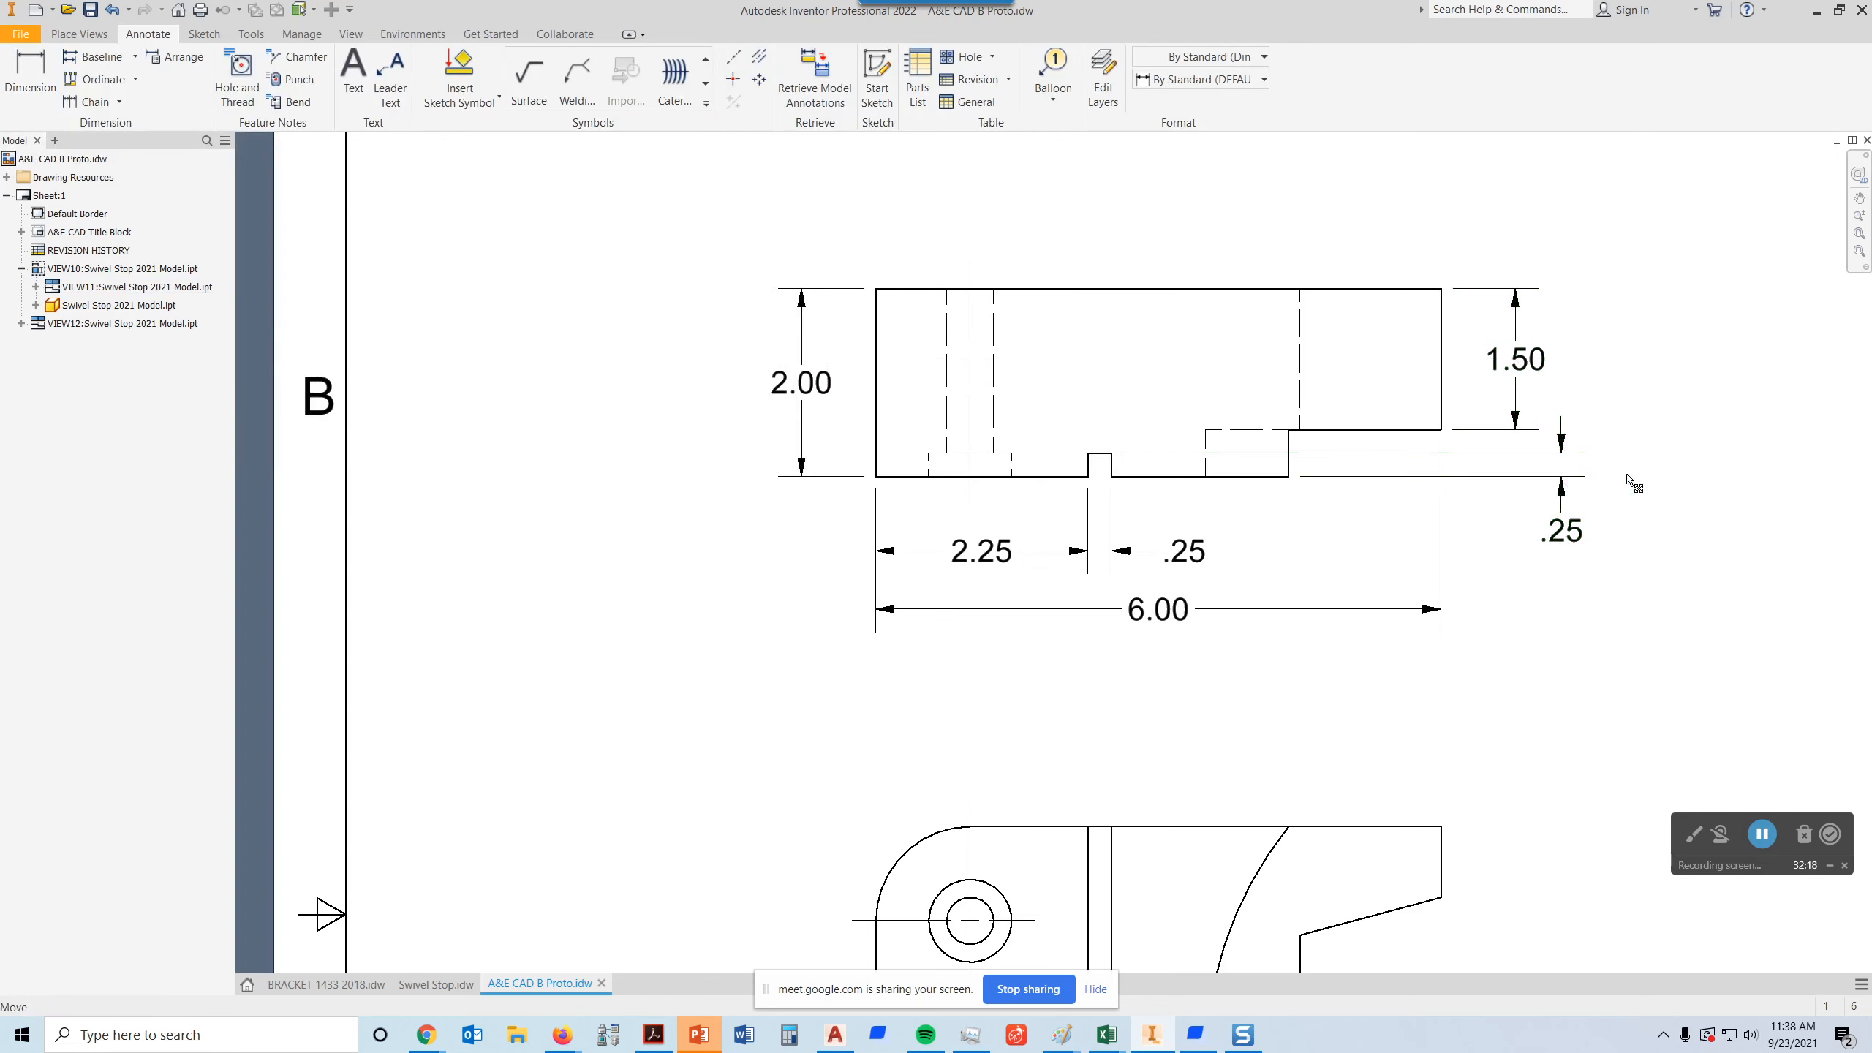
pyautogui.moveTo(1561, 516); pyautogui.dragTo(1589, 505)
pyautogui.click(1758, 409)
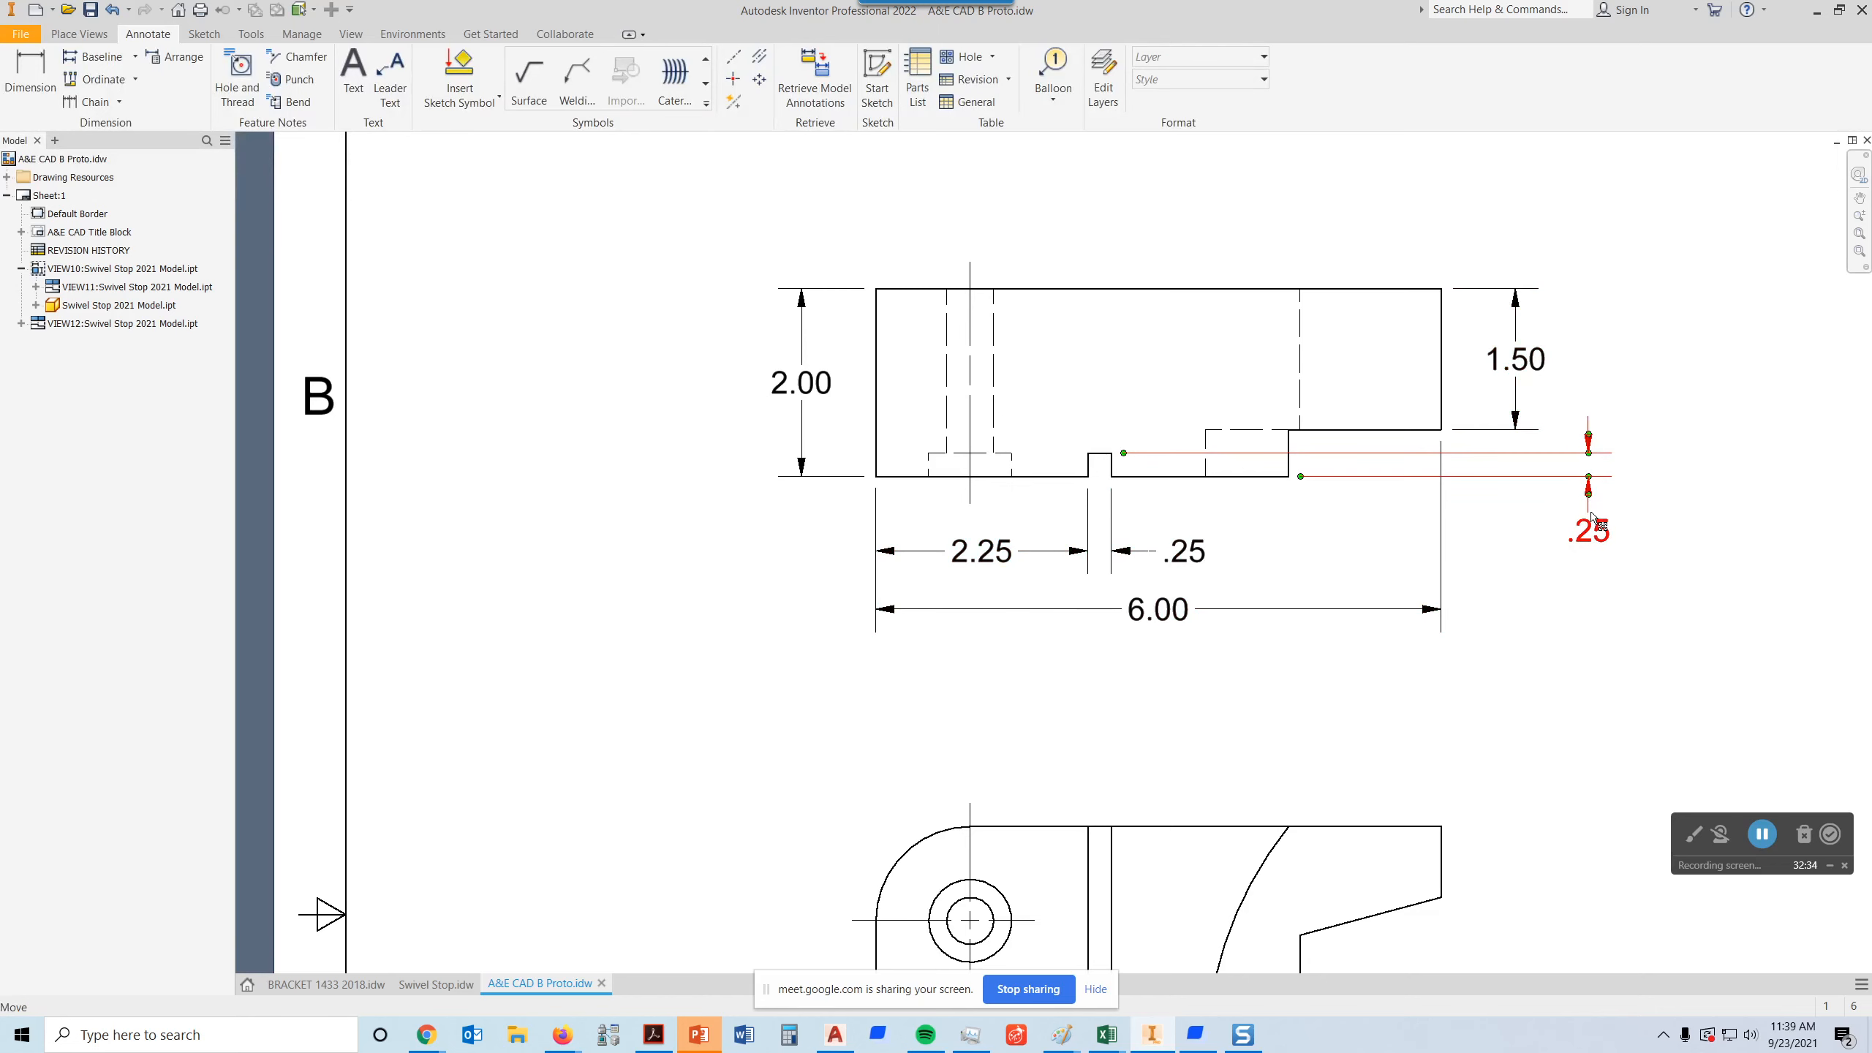
pyautogui.moveTo(1590, 509); pyautogui.dragTo(1575, 509)
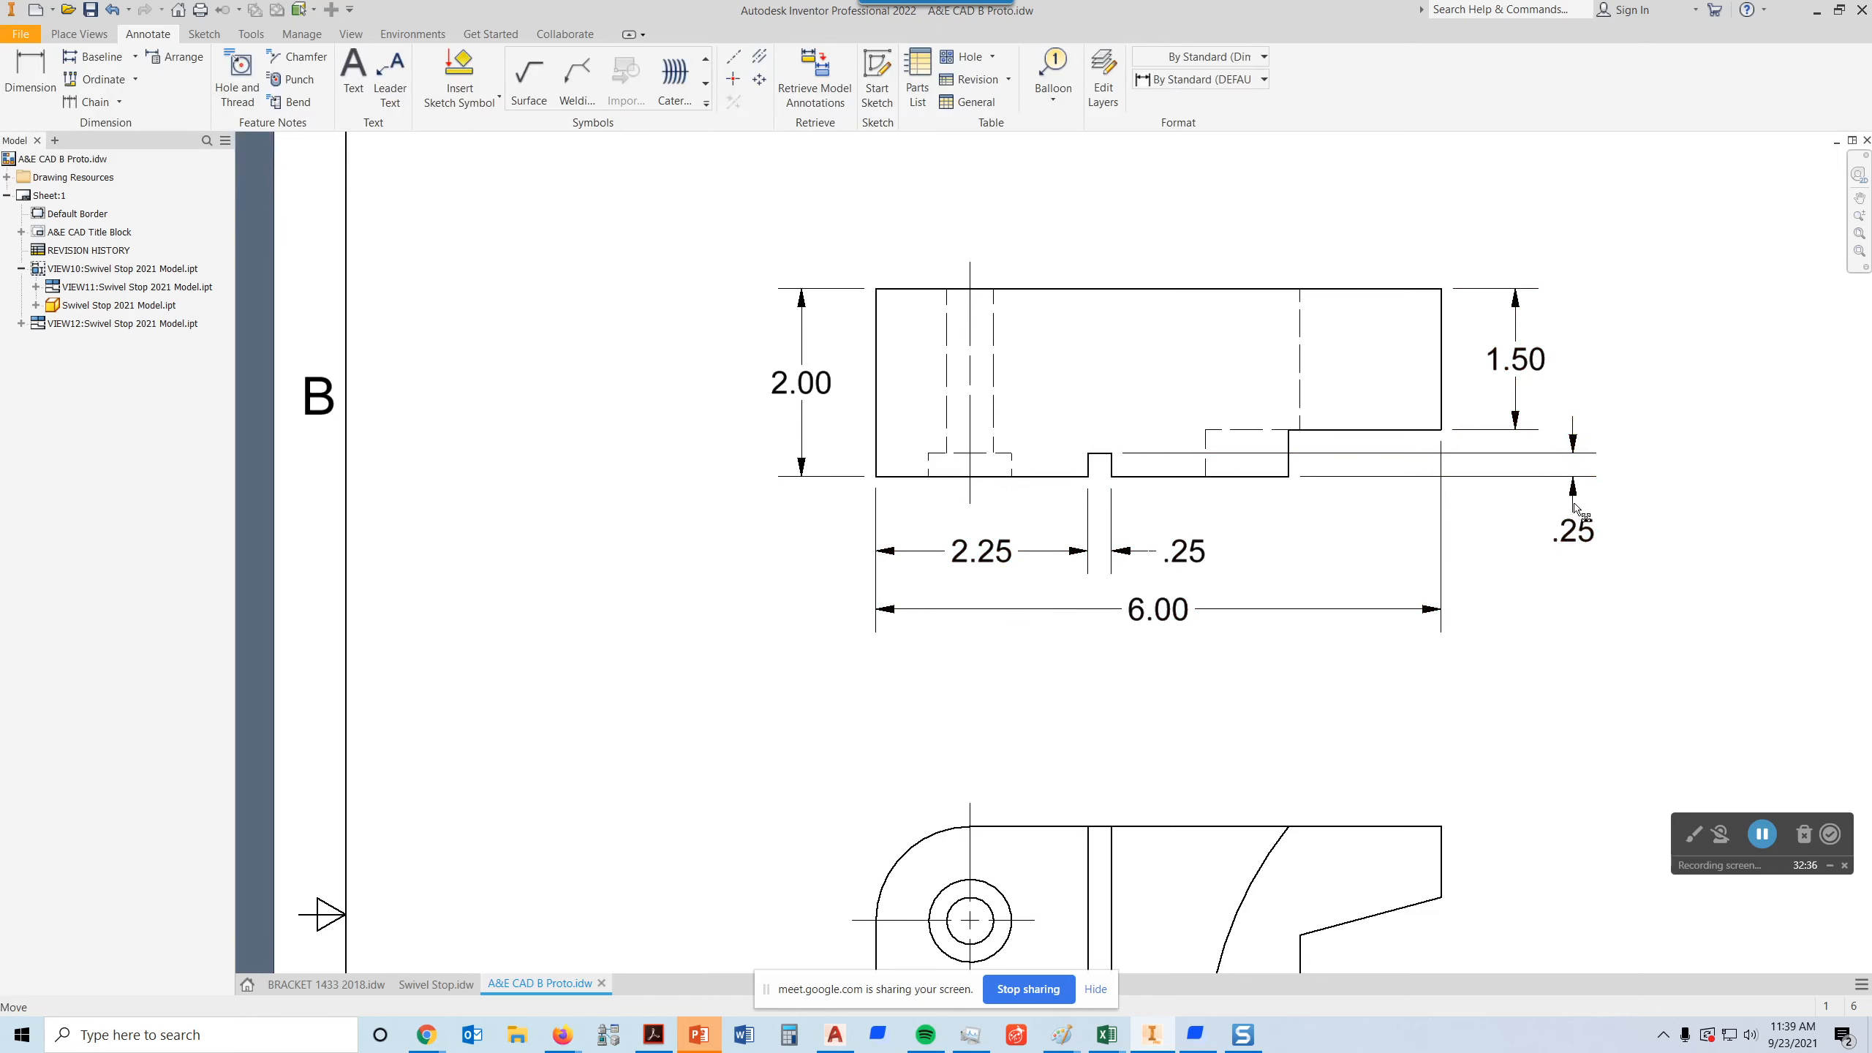
pyautogui.click(1687, 477)
# - Dimension the horizontal distance from the lower view's left edge to the upper hole's center, placing it above the view
pyautogui.scroll(2, 1717, 446)
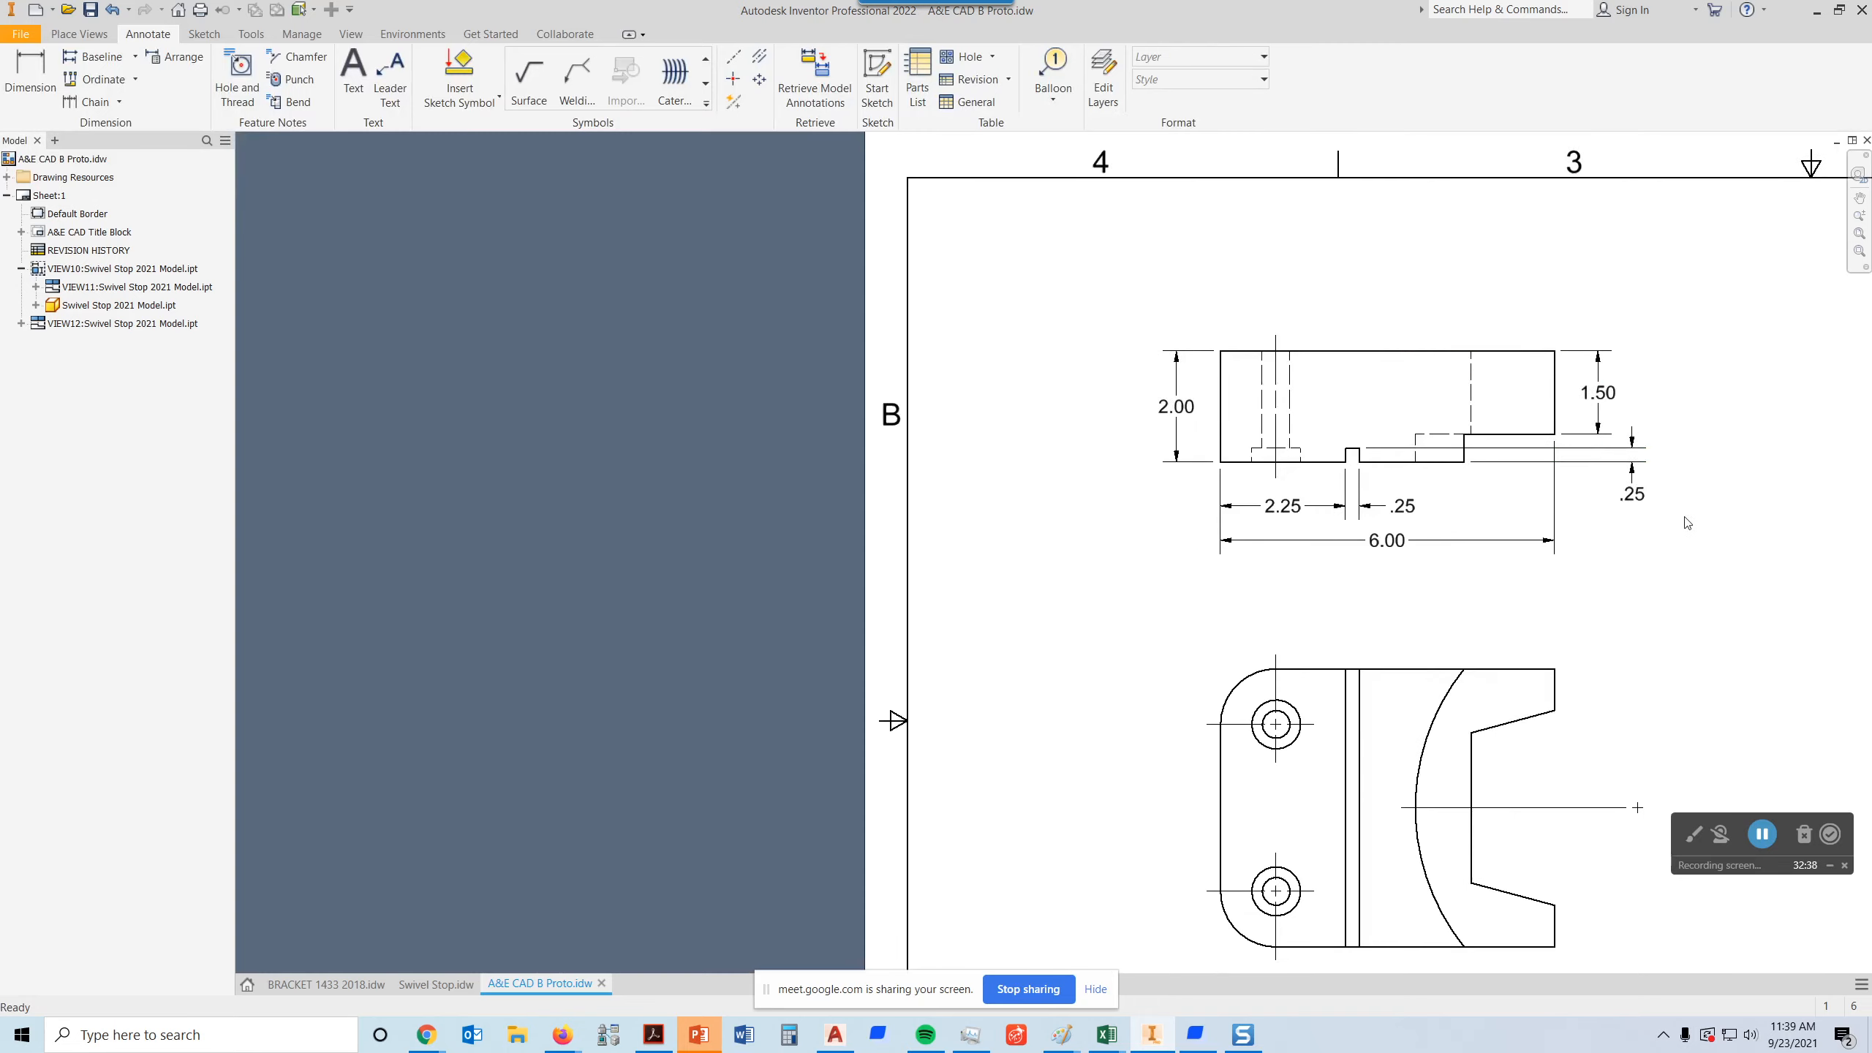
pyautogui.moveTo(1695, 526); pyautogui.dragTo(1319, 420, button='middle')
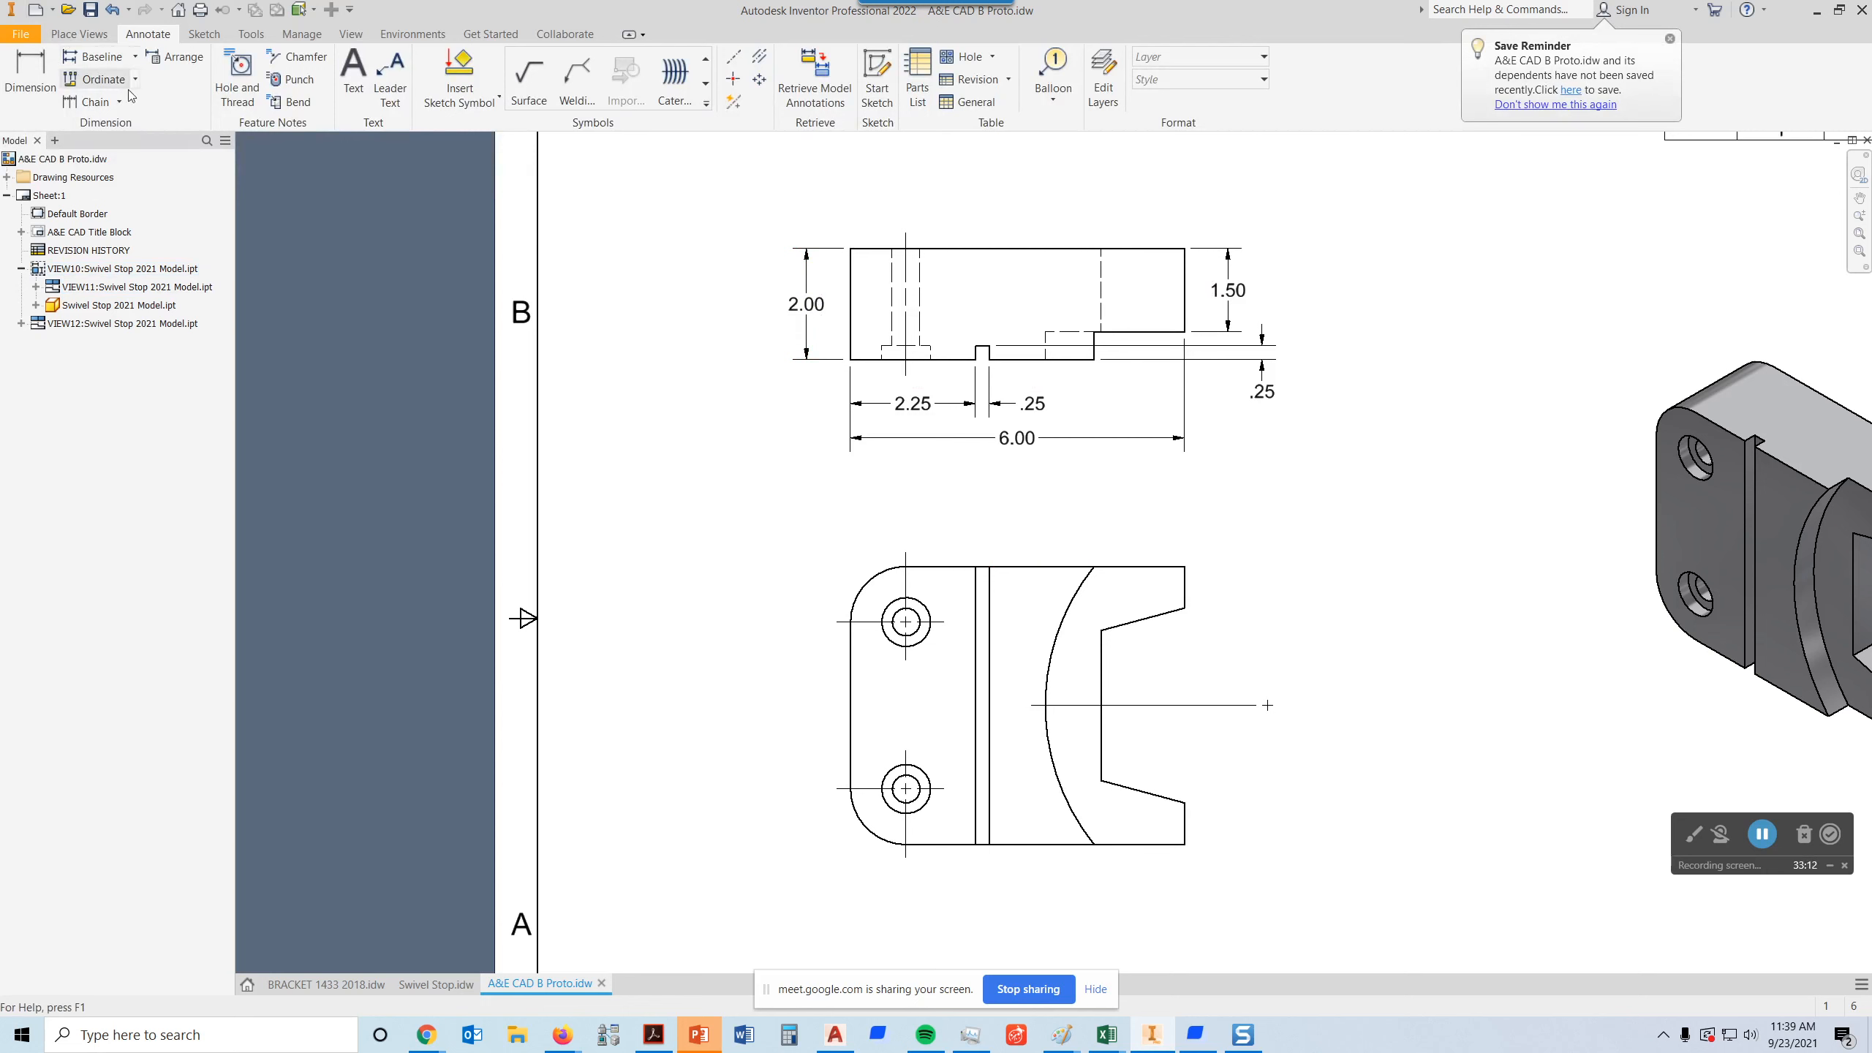
pyautogui.click(17, 87)
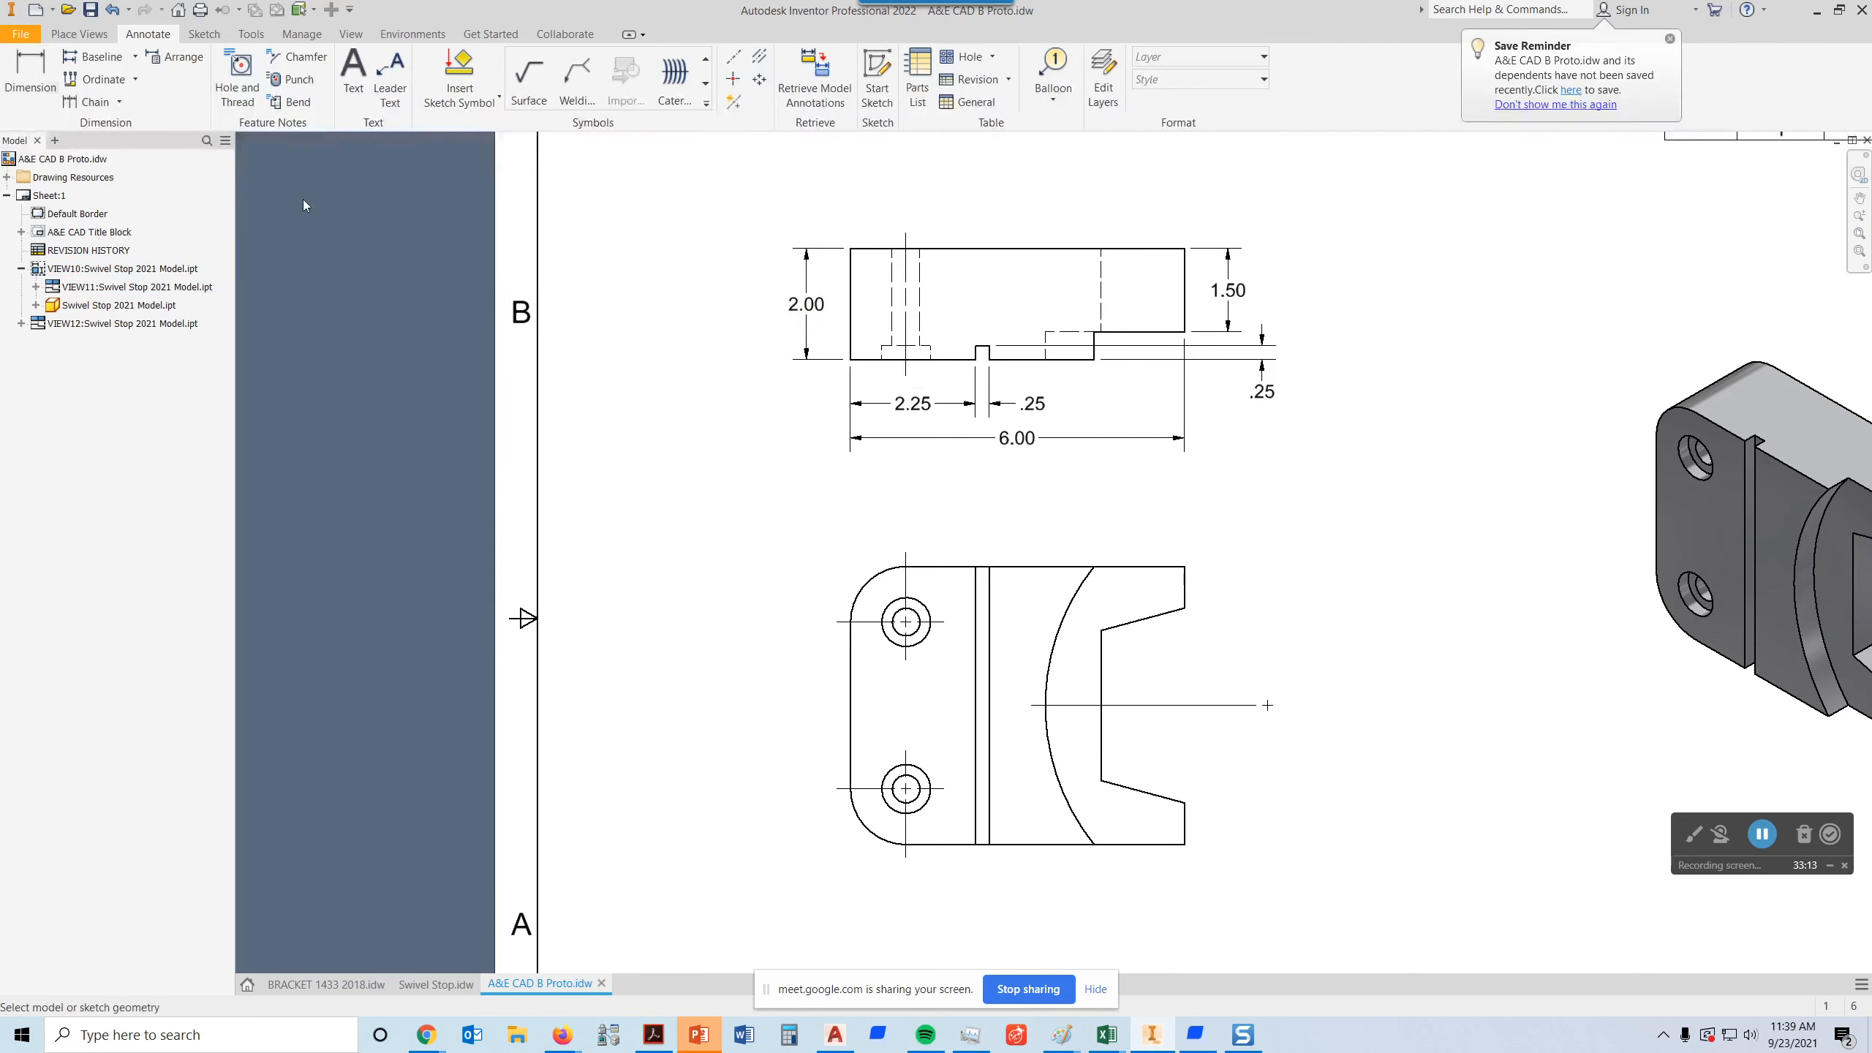
pyautogui.click(853, 623)
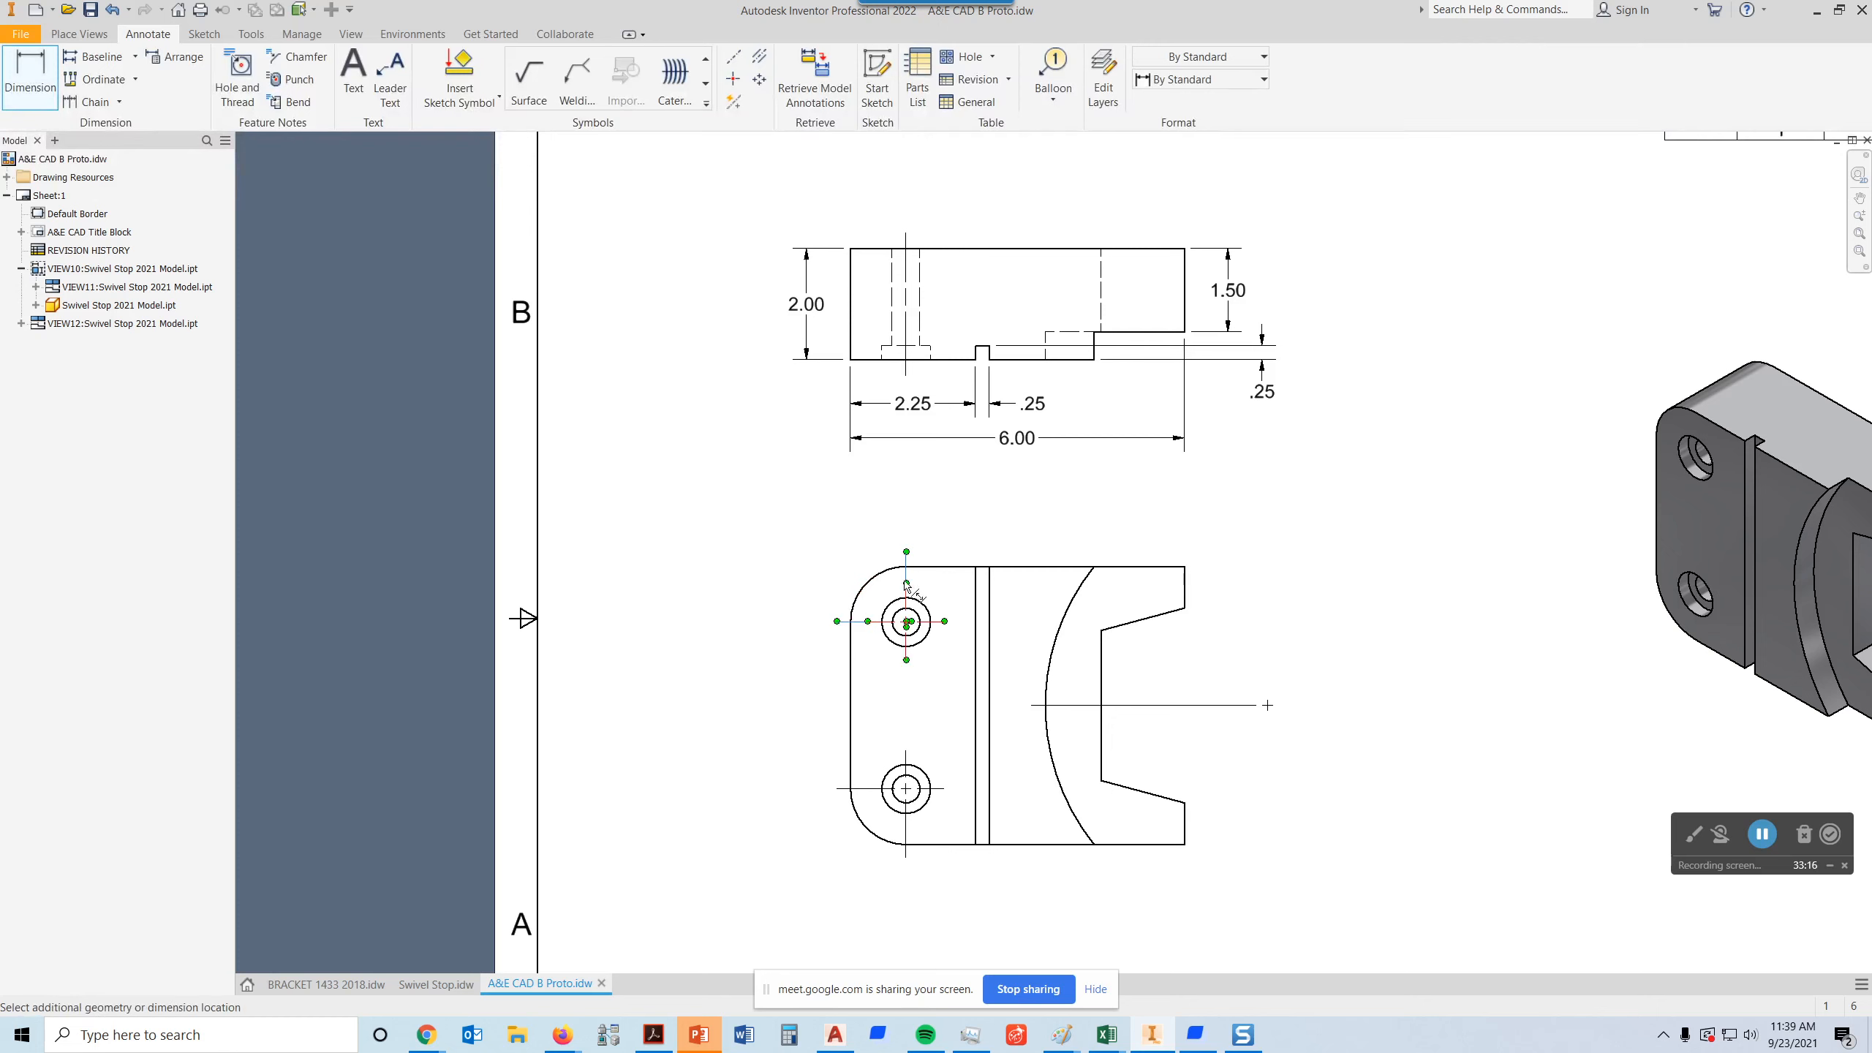
pyautogui.click(906, 621)
pyautogui.click(887, 534)
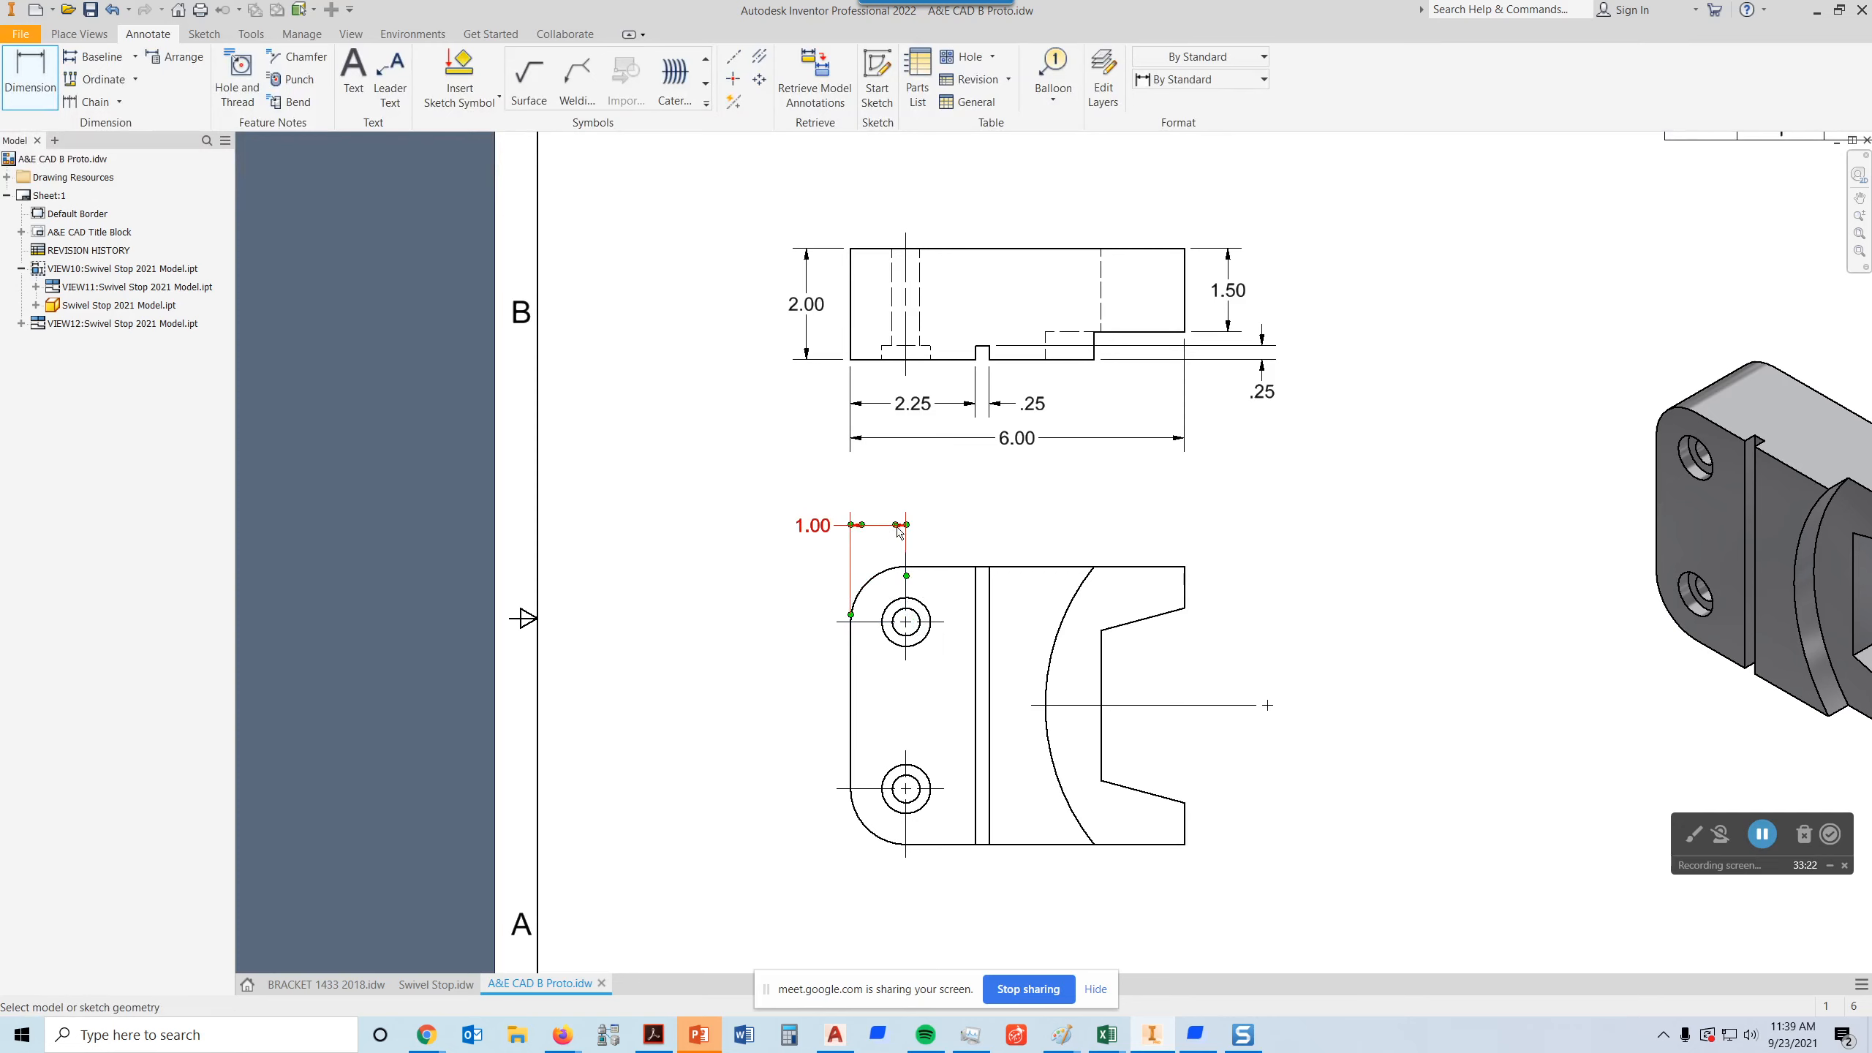
# - Set the tolerance method of the new hole-location dimension to Basic so its value is boxed
pyautogui.scroll(8, 840, 551)
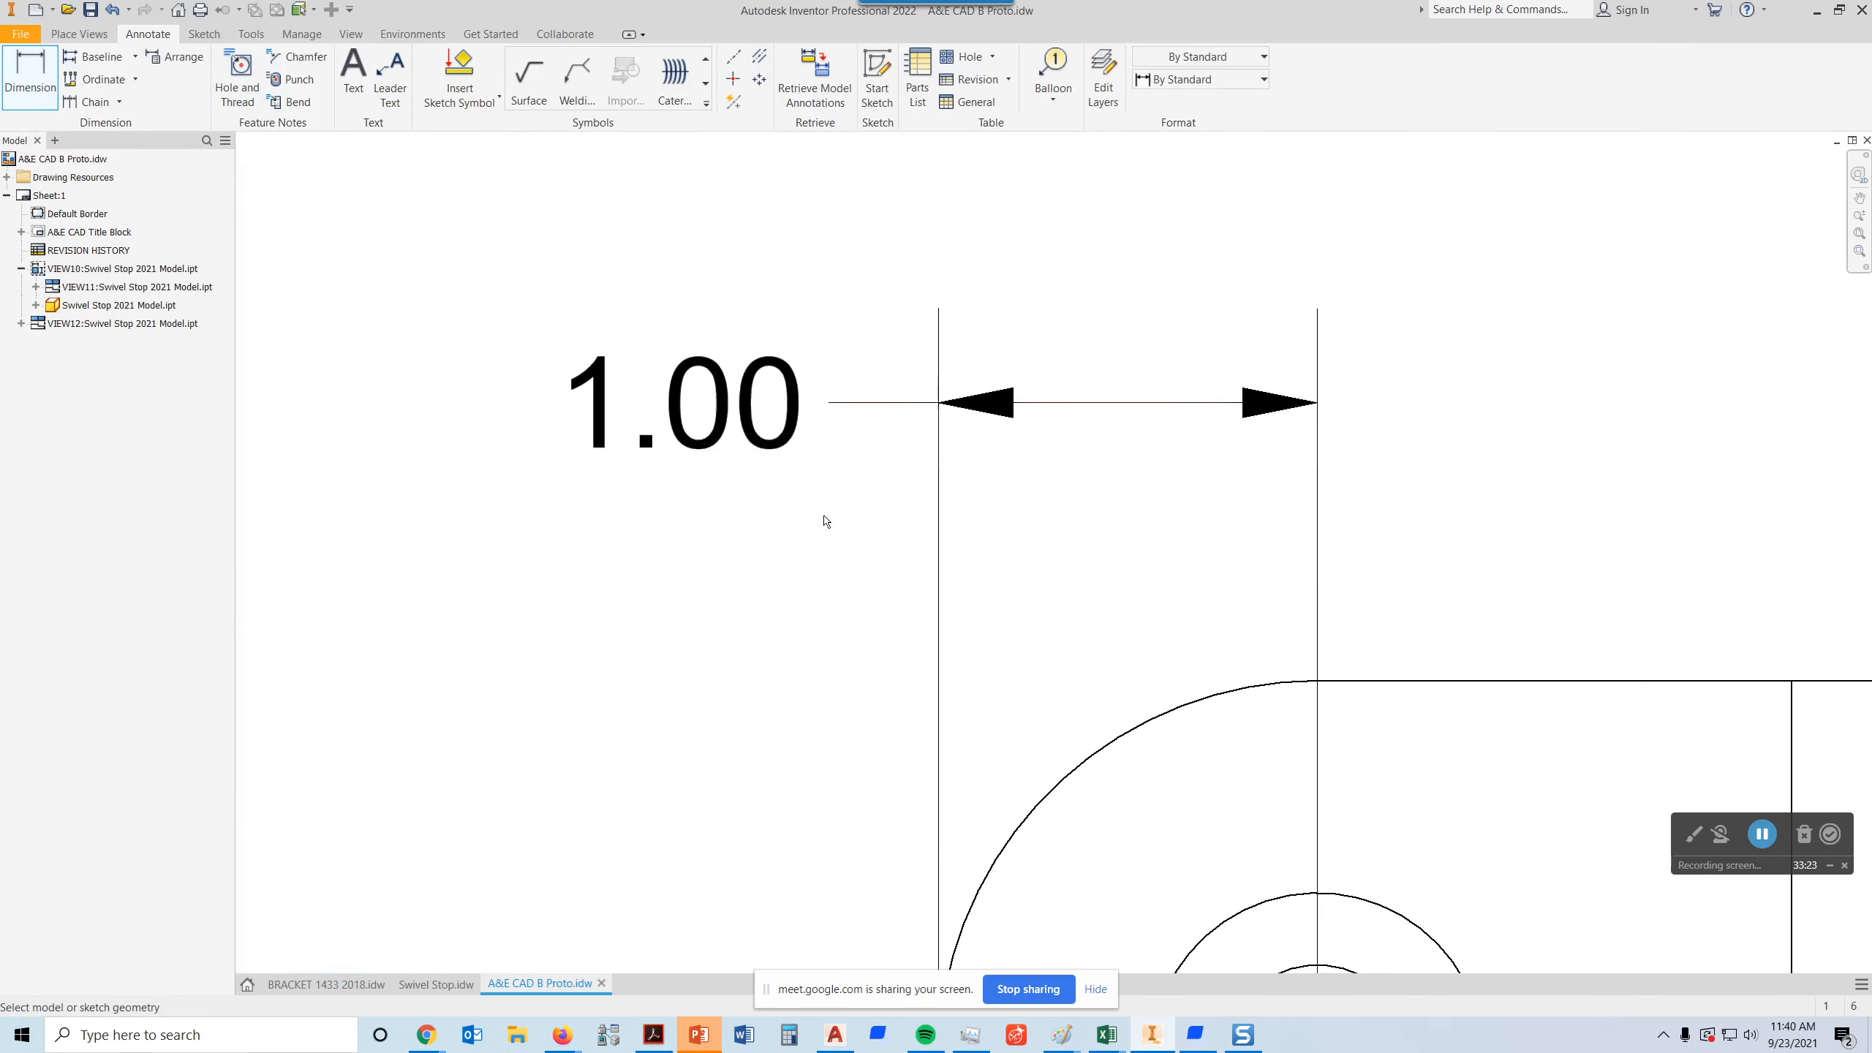
pyautogui.doubleClick(746, 423)
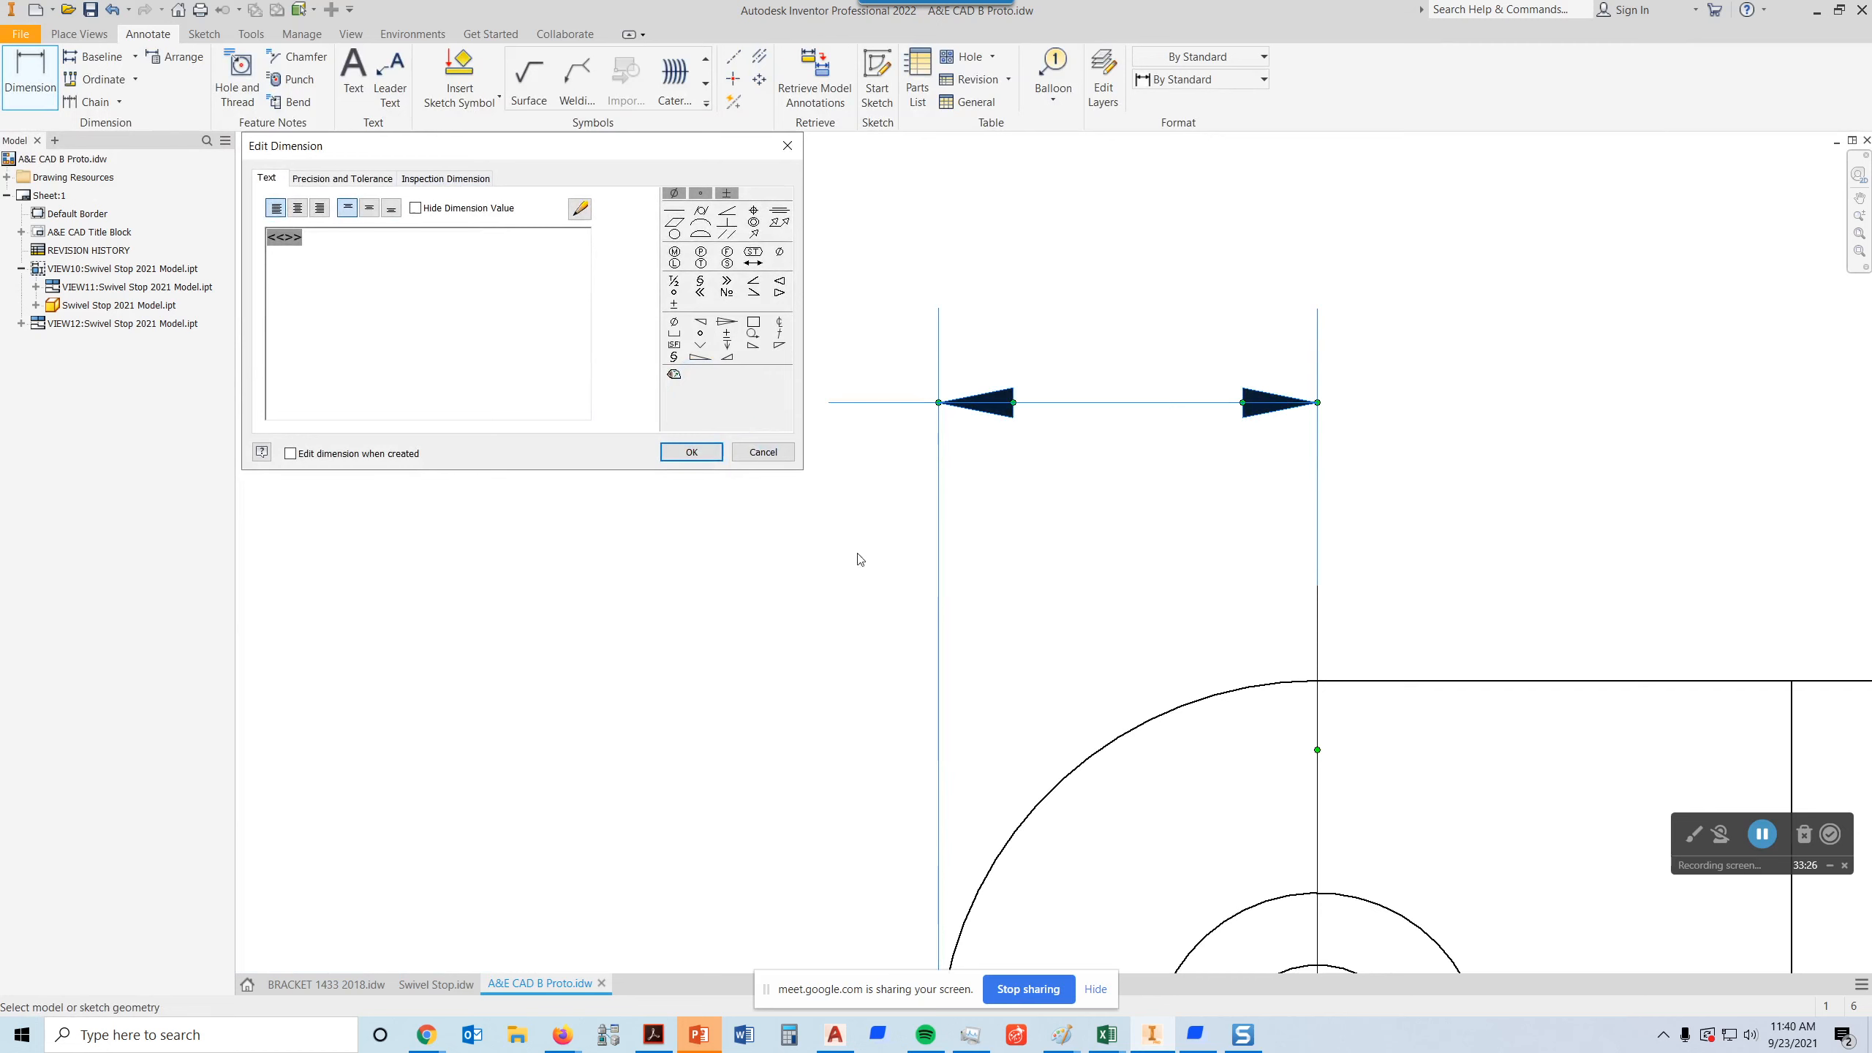
pyautogui.click(352, 183)
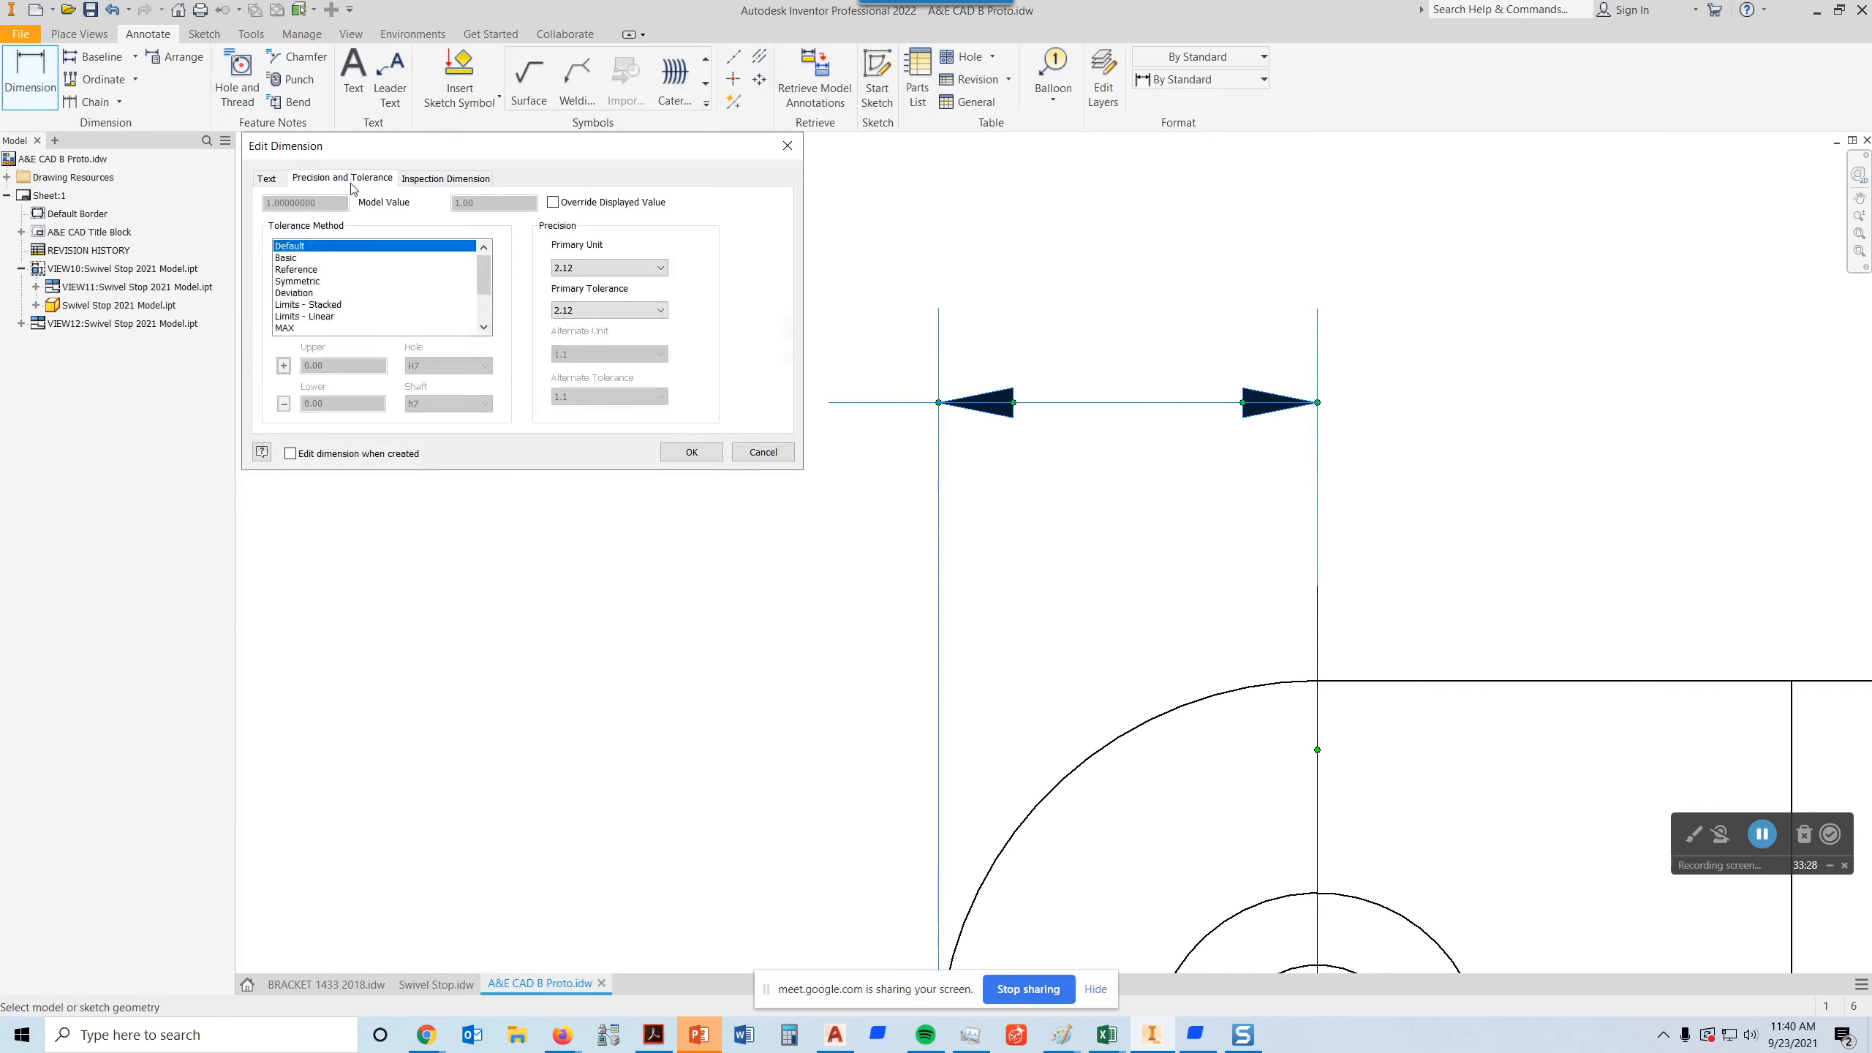
pyautogui.click(292, 259)
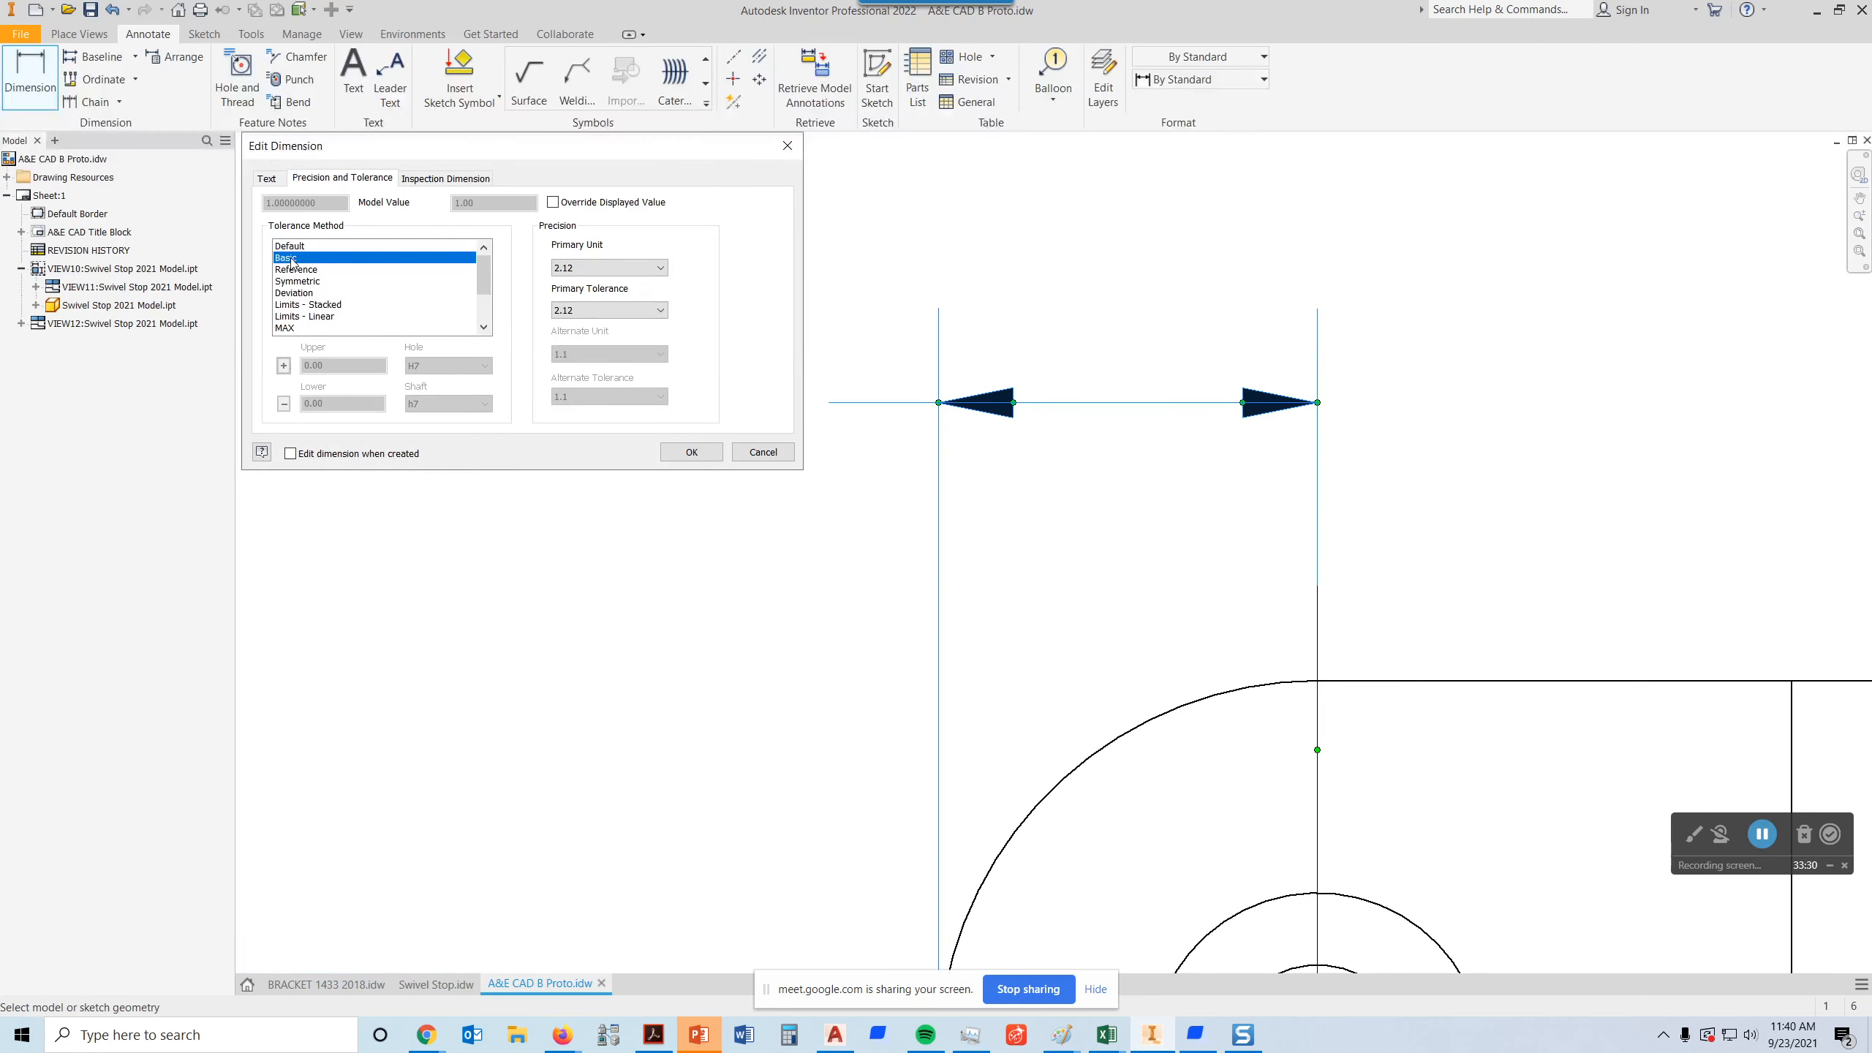
pyautogui.click(699, 457)
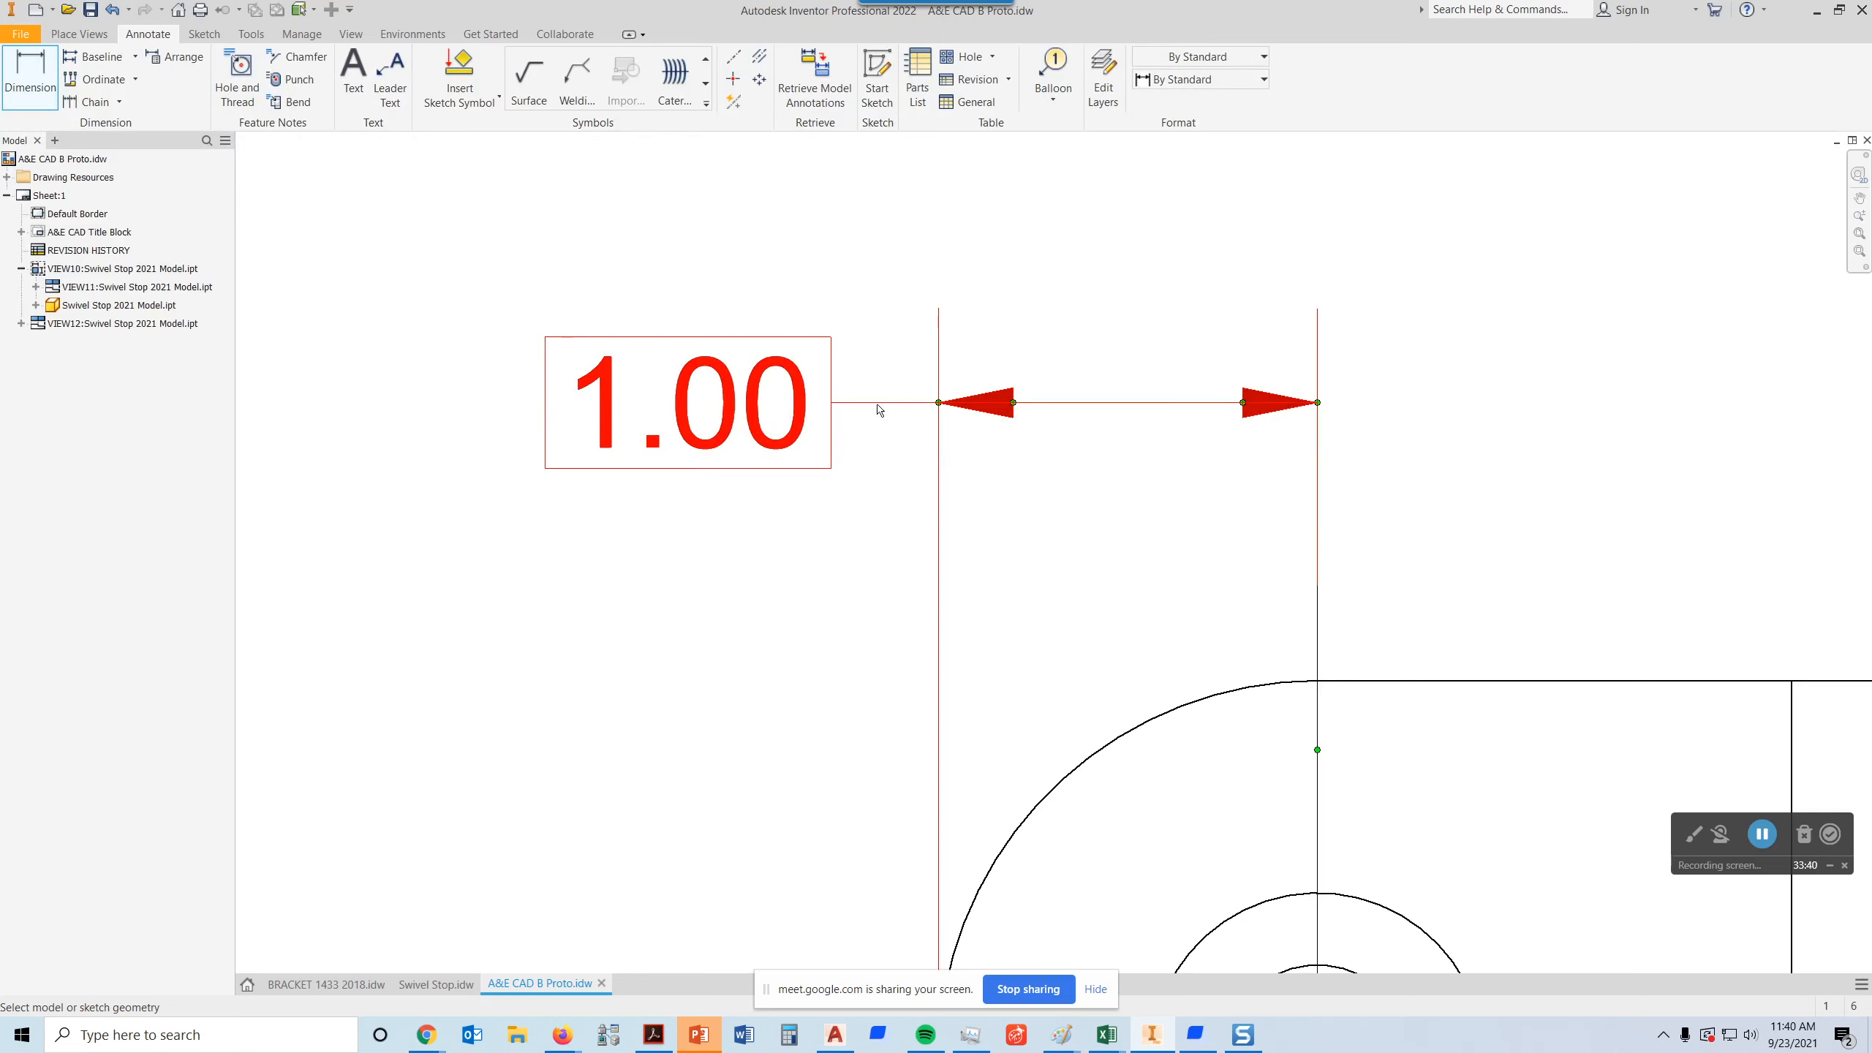
# - Dimension the vertical distance from the lower view's top edge to the upper hole's center, placing it to the left of the view
pyautogui.scroll(-3, 1050, 531)
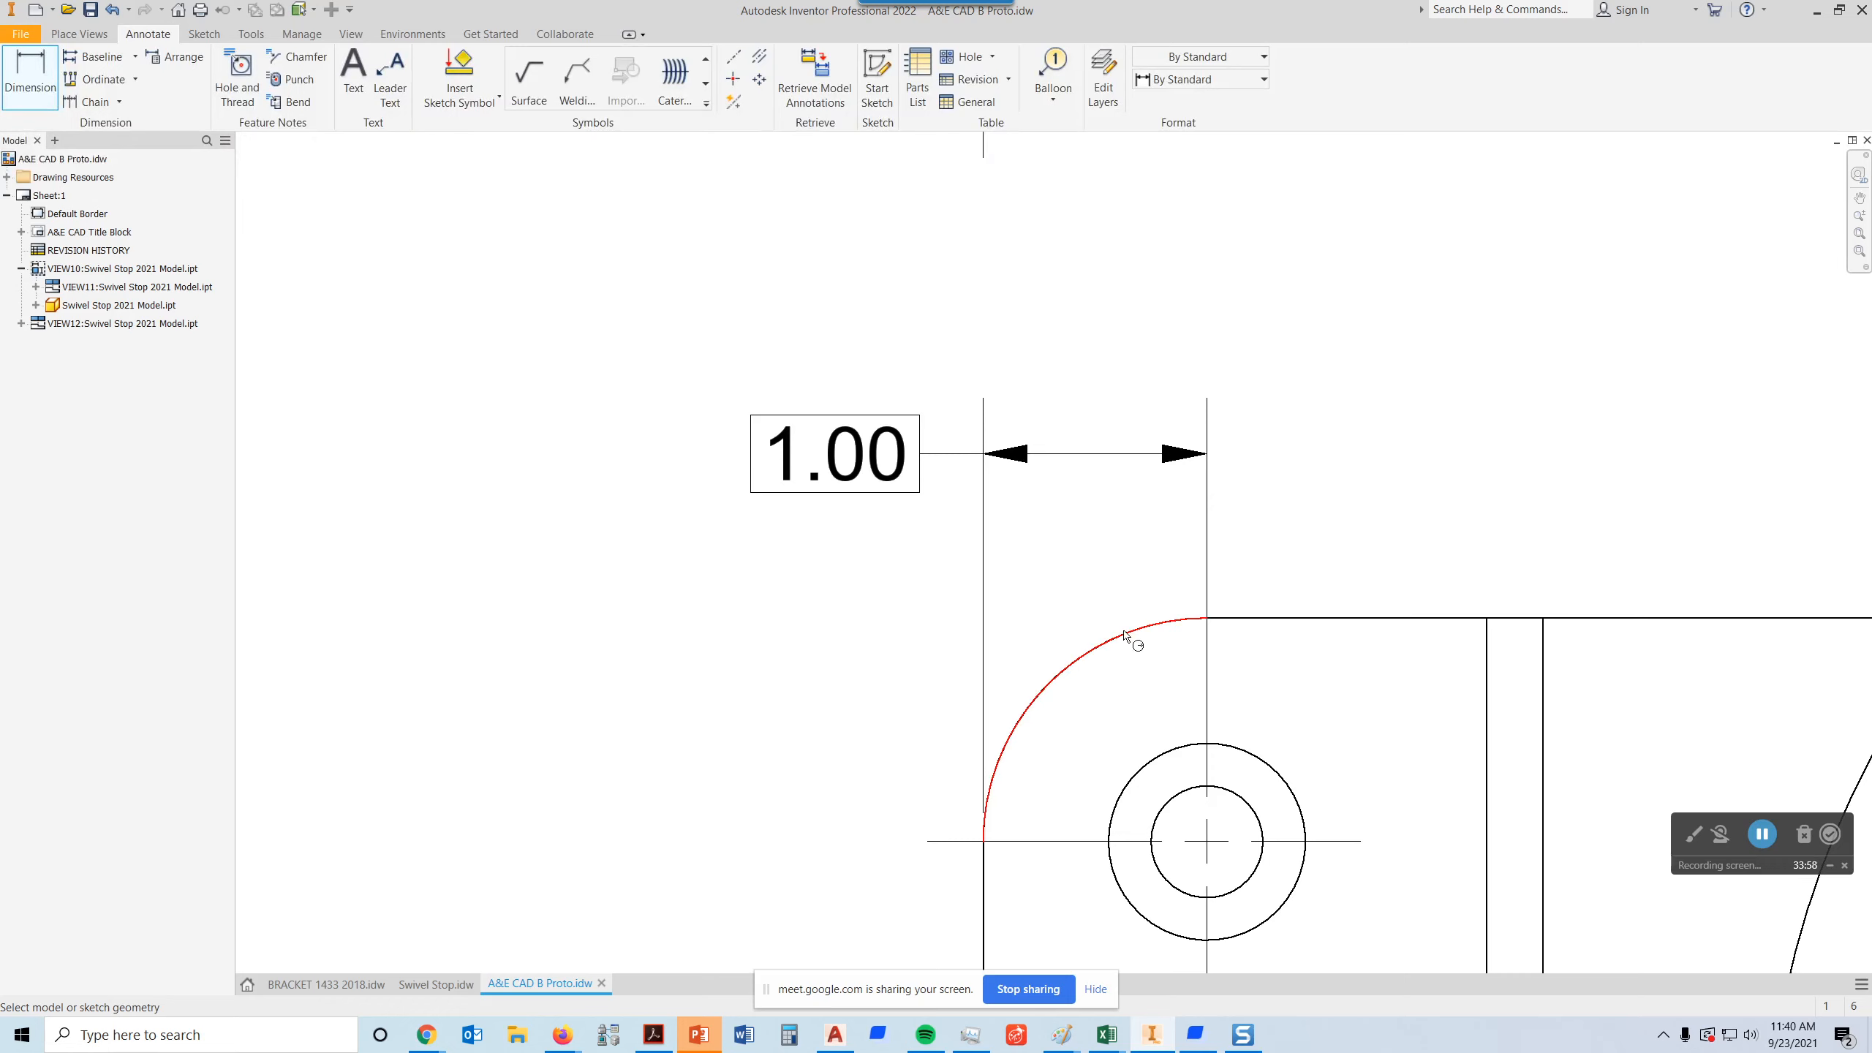
pyautogui.scroll(-2, 1437, 544)
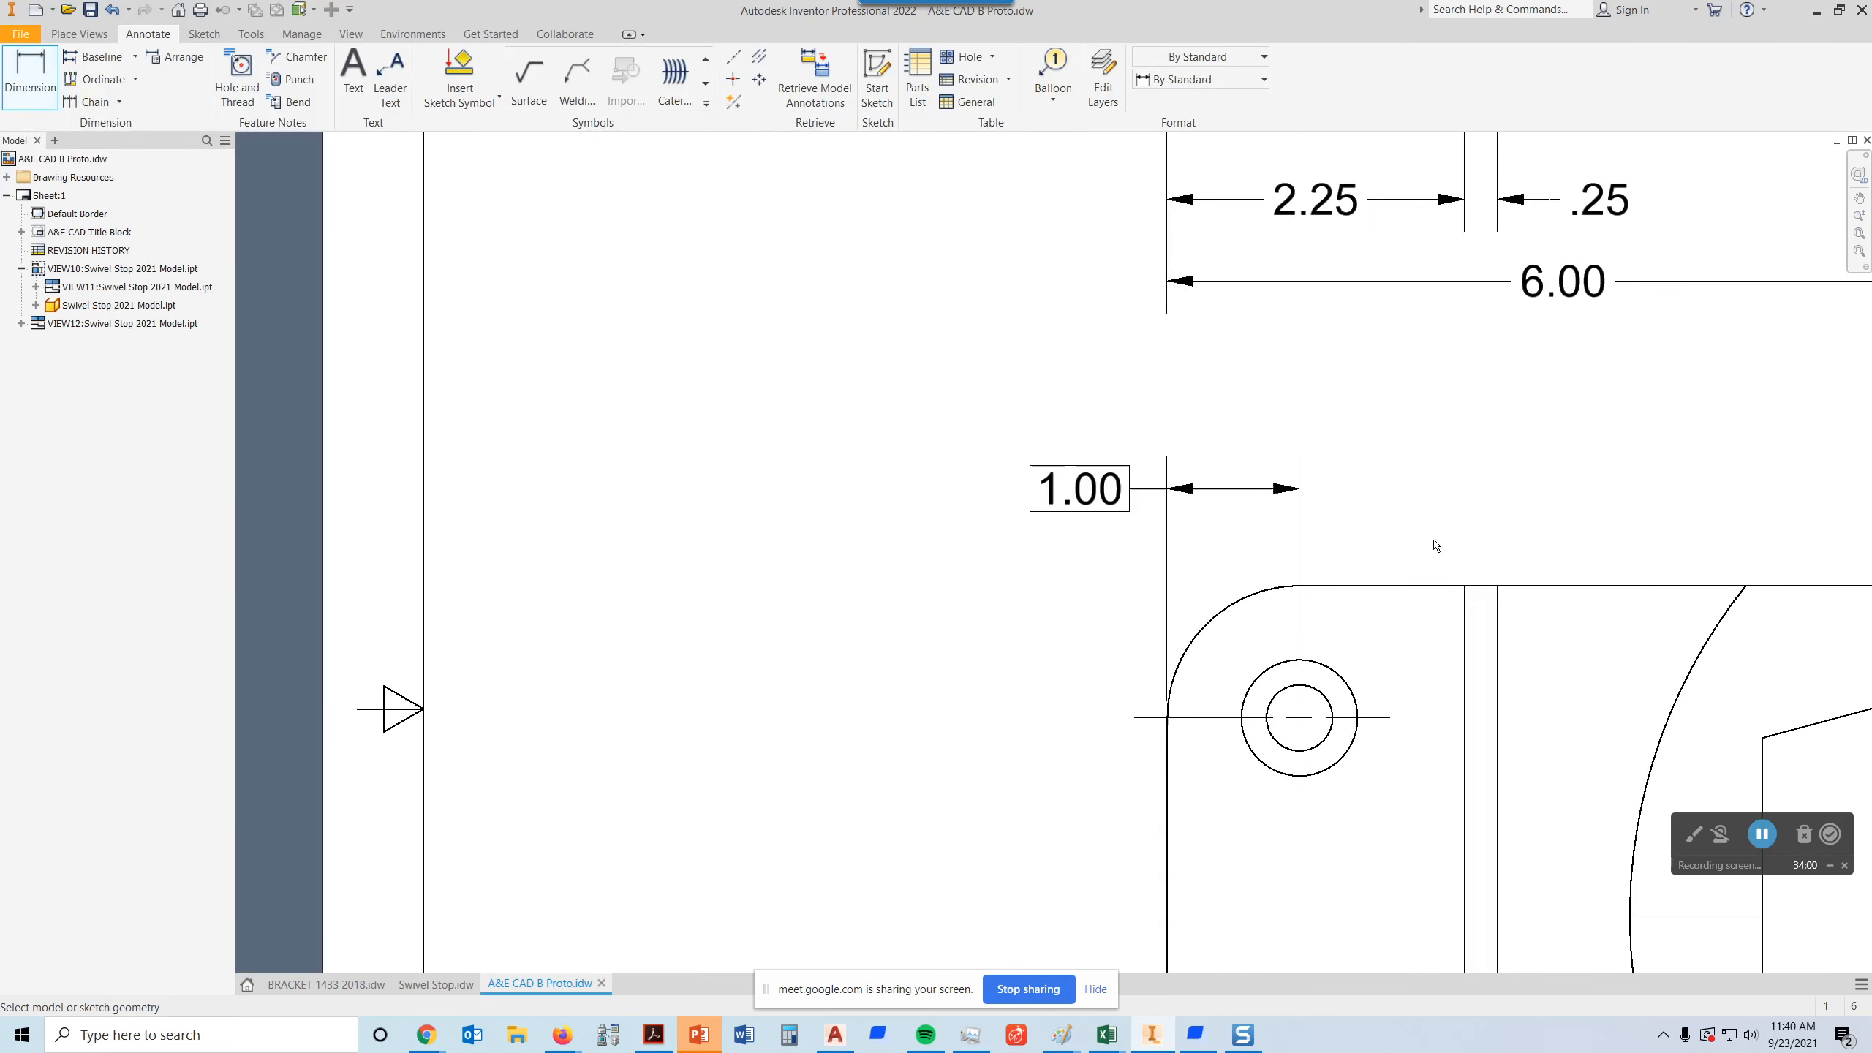
pyautogui.scroll(-2, 1423, 476)
pyautogui.moveTo(1420, 483)
pyautogui.mouseDown(button='middle')
pyautogui.moveTo(1315, 655)
pyautogui.moveTo(1091, 560)
pyautogui.mouseUp(button='middle')
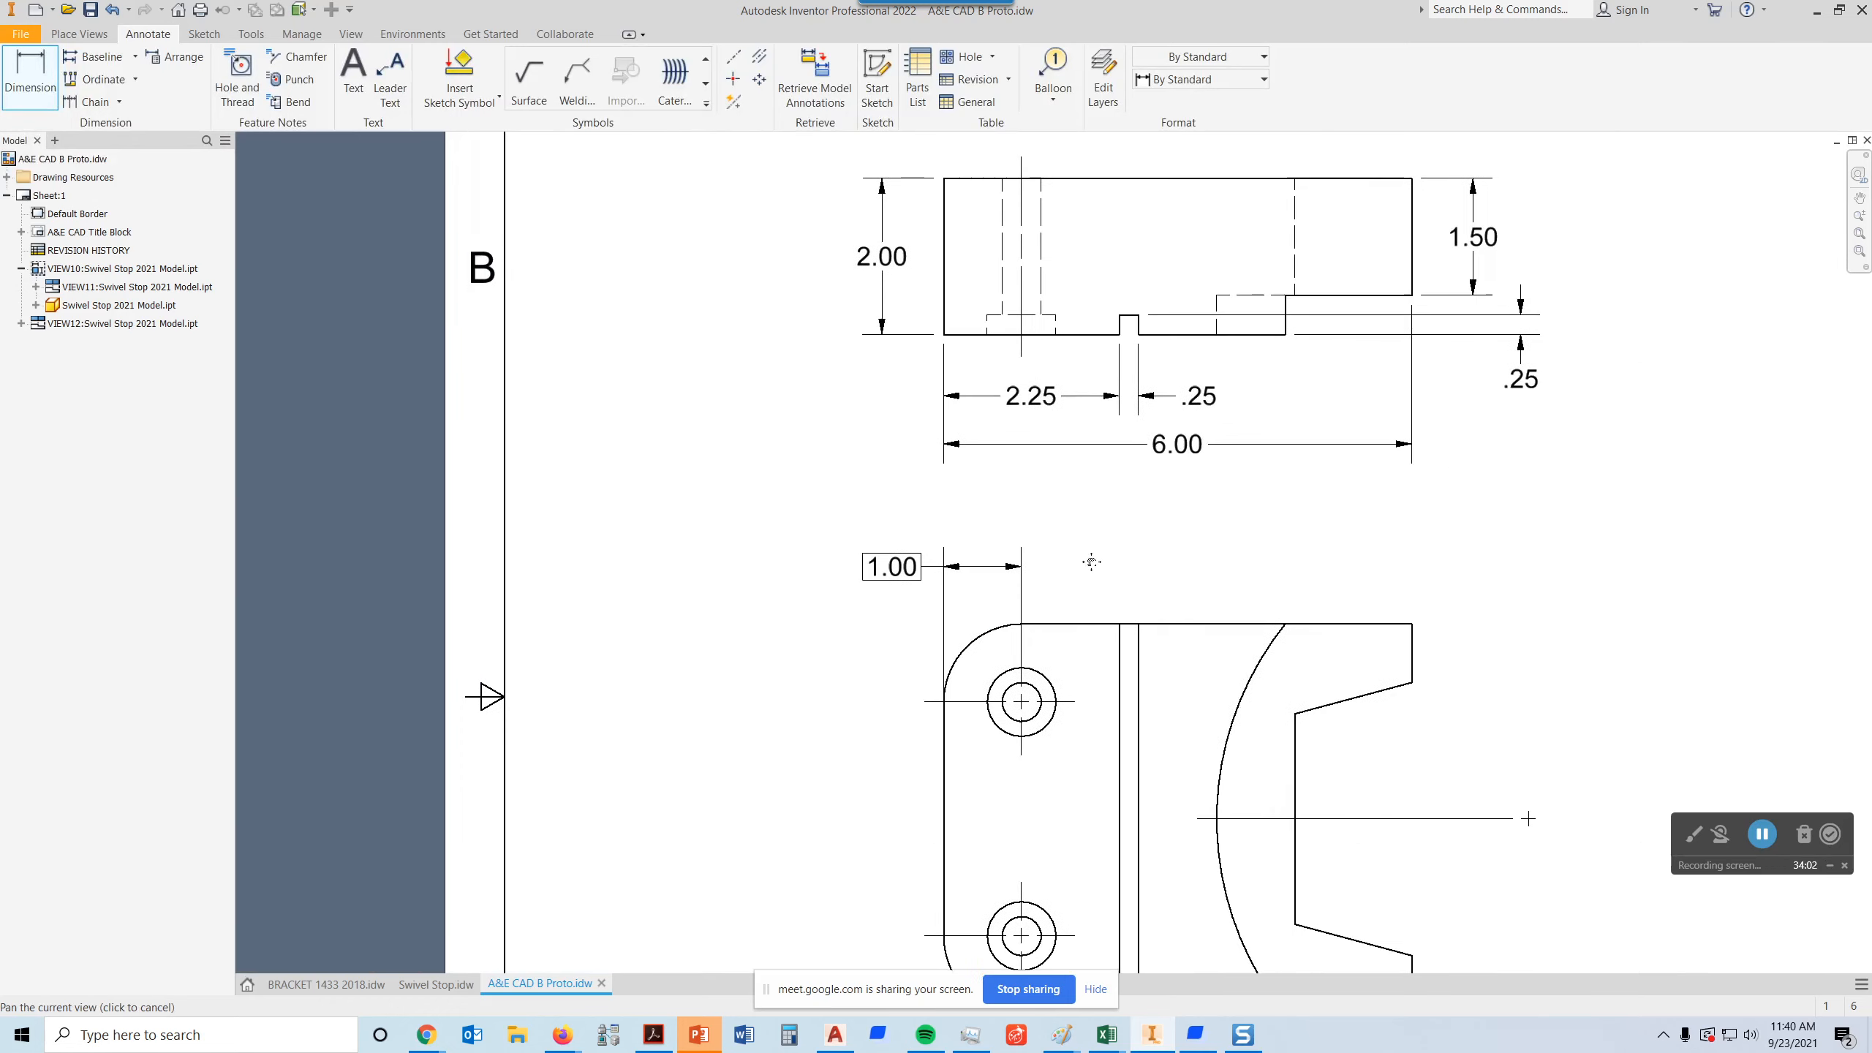
pyautogui.moveTo(955, 799); pyautogui.dragTo(1013, 733, button='middle')
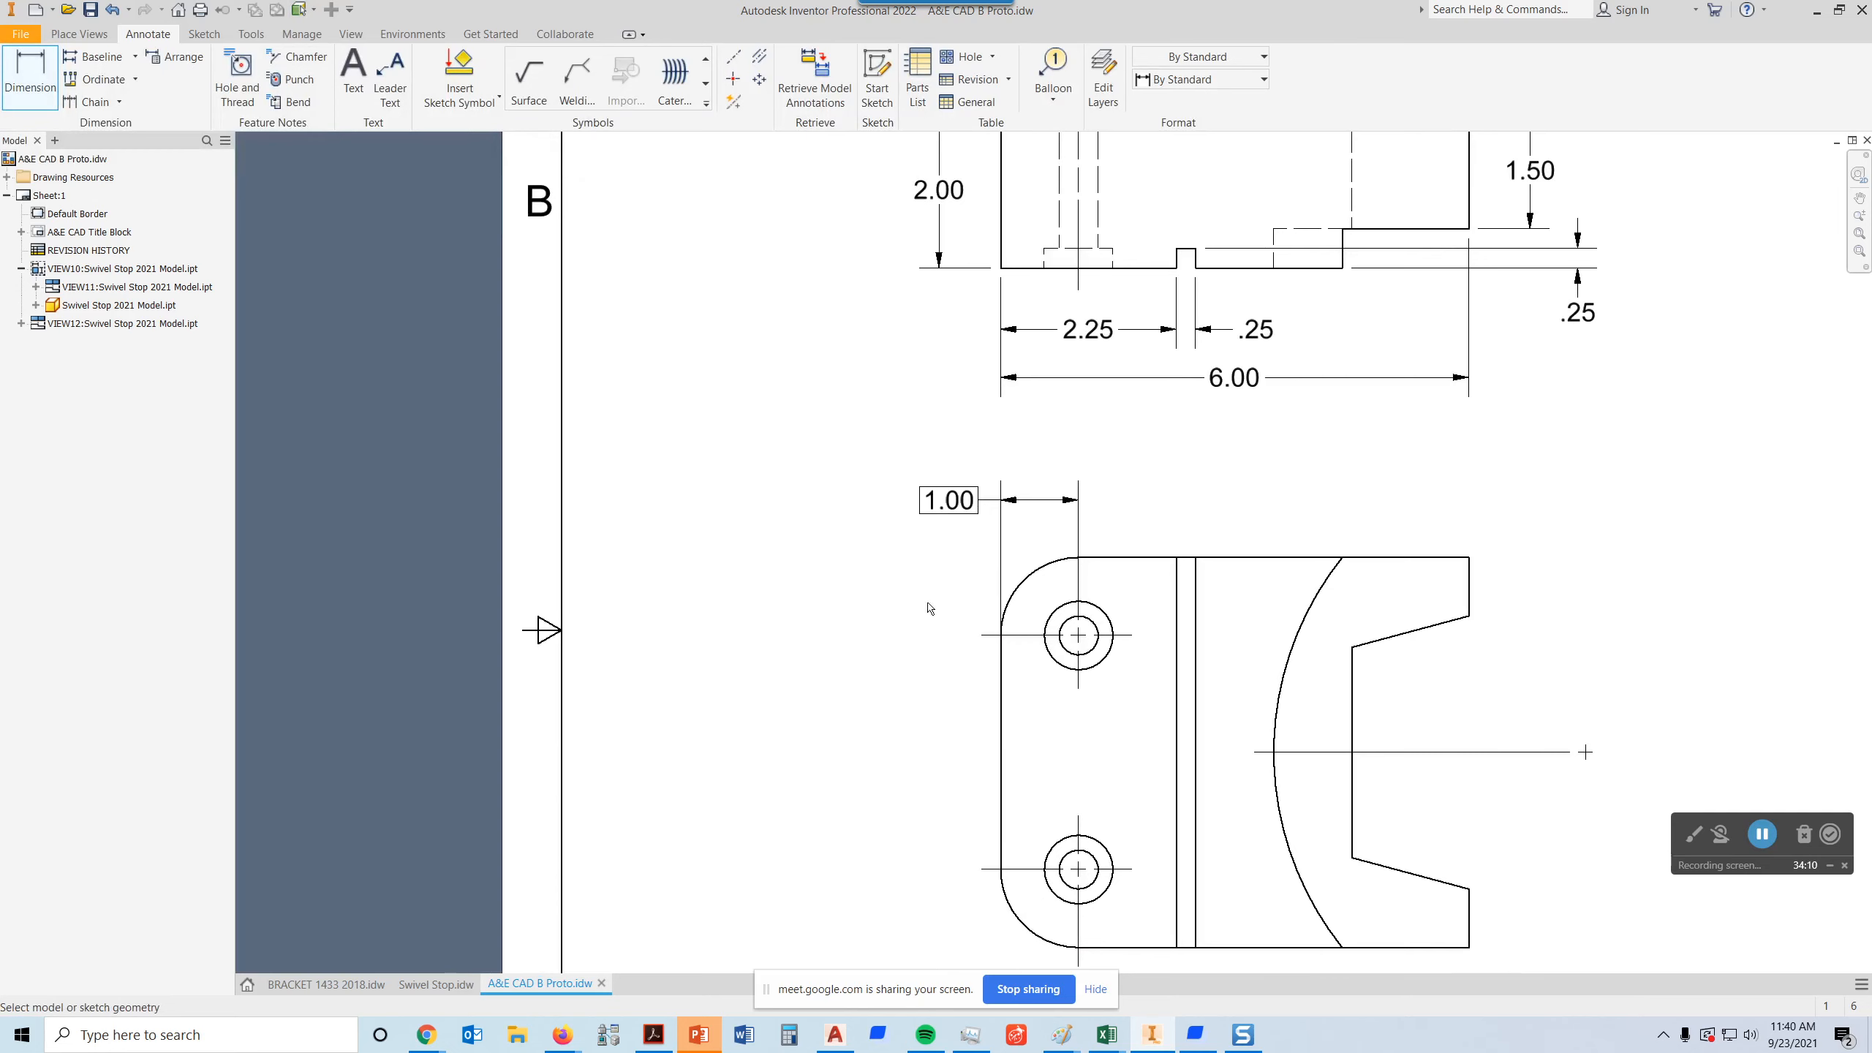
pyautogui.click(1081, 637)
pyautogui.click(1079, 636)
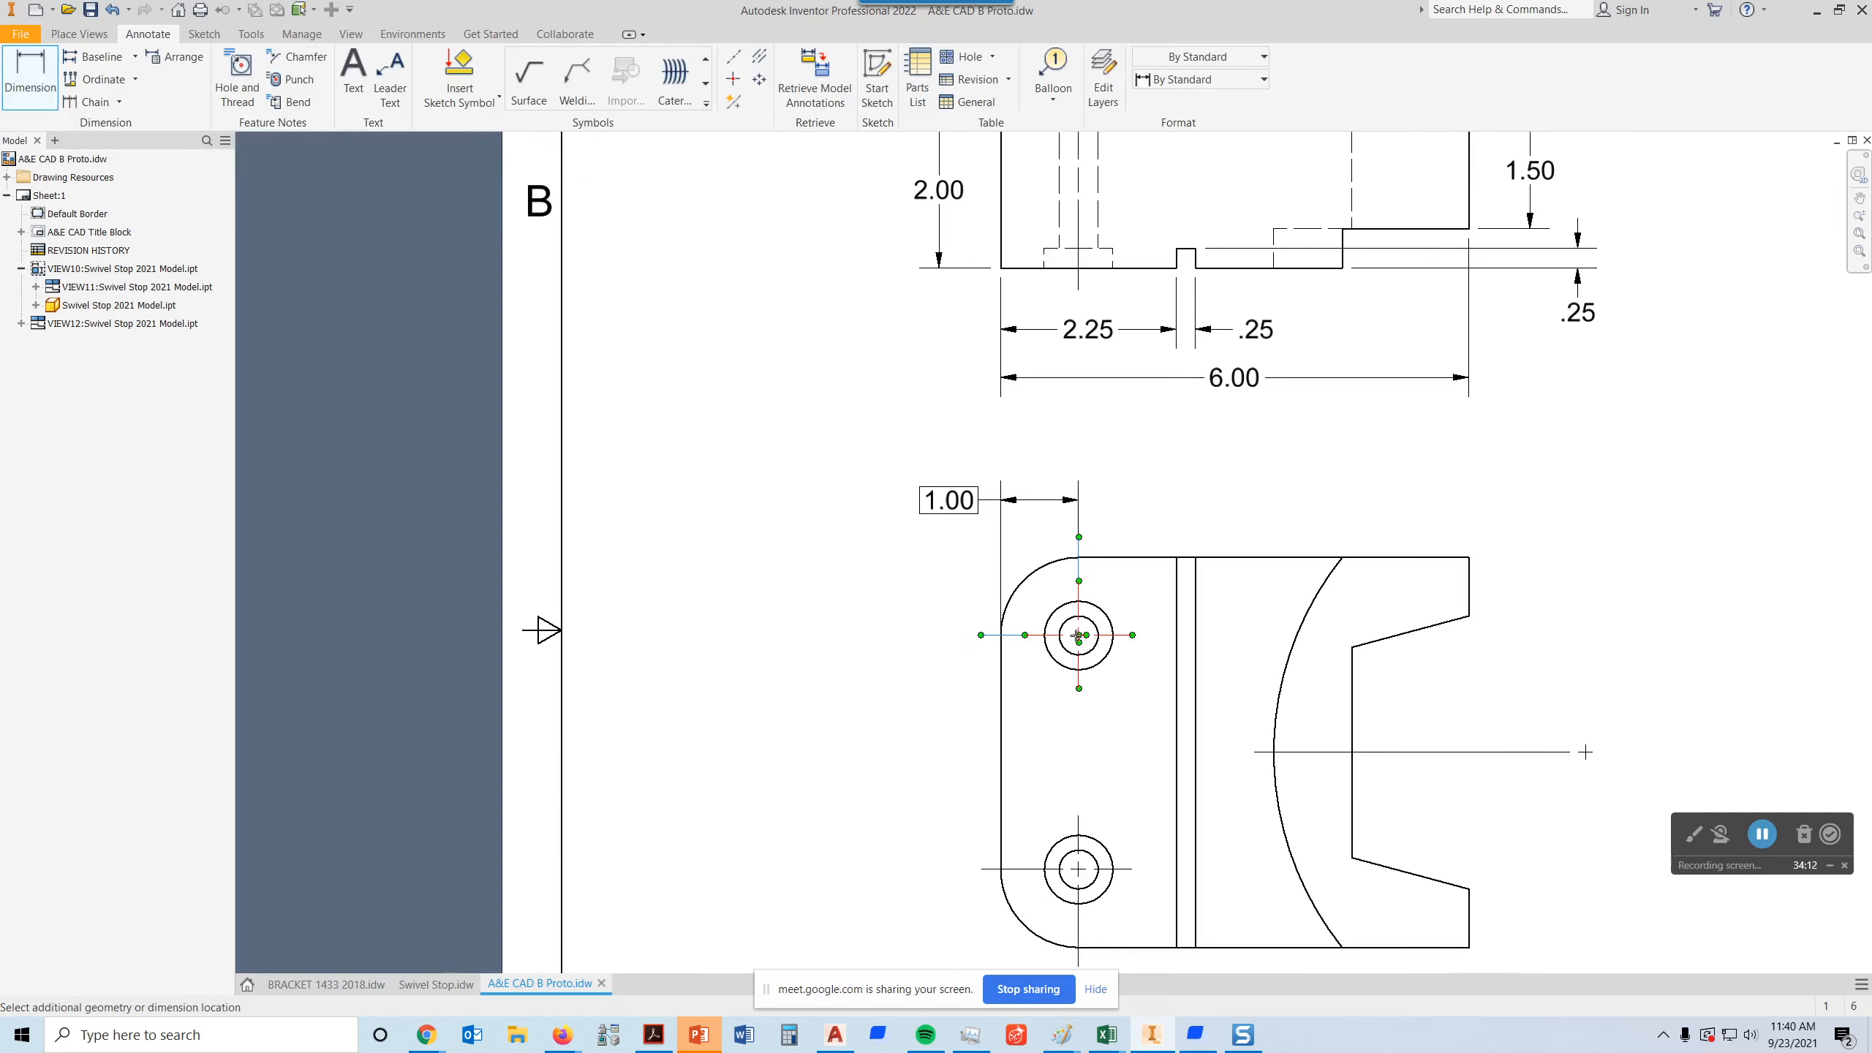
pyautogui.click(942, 624)
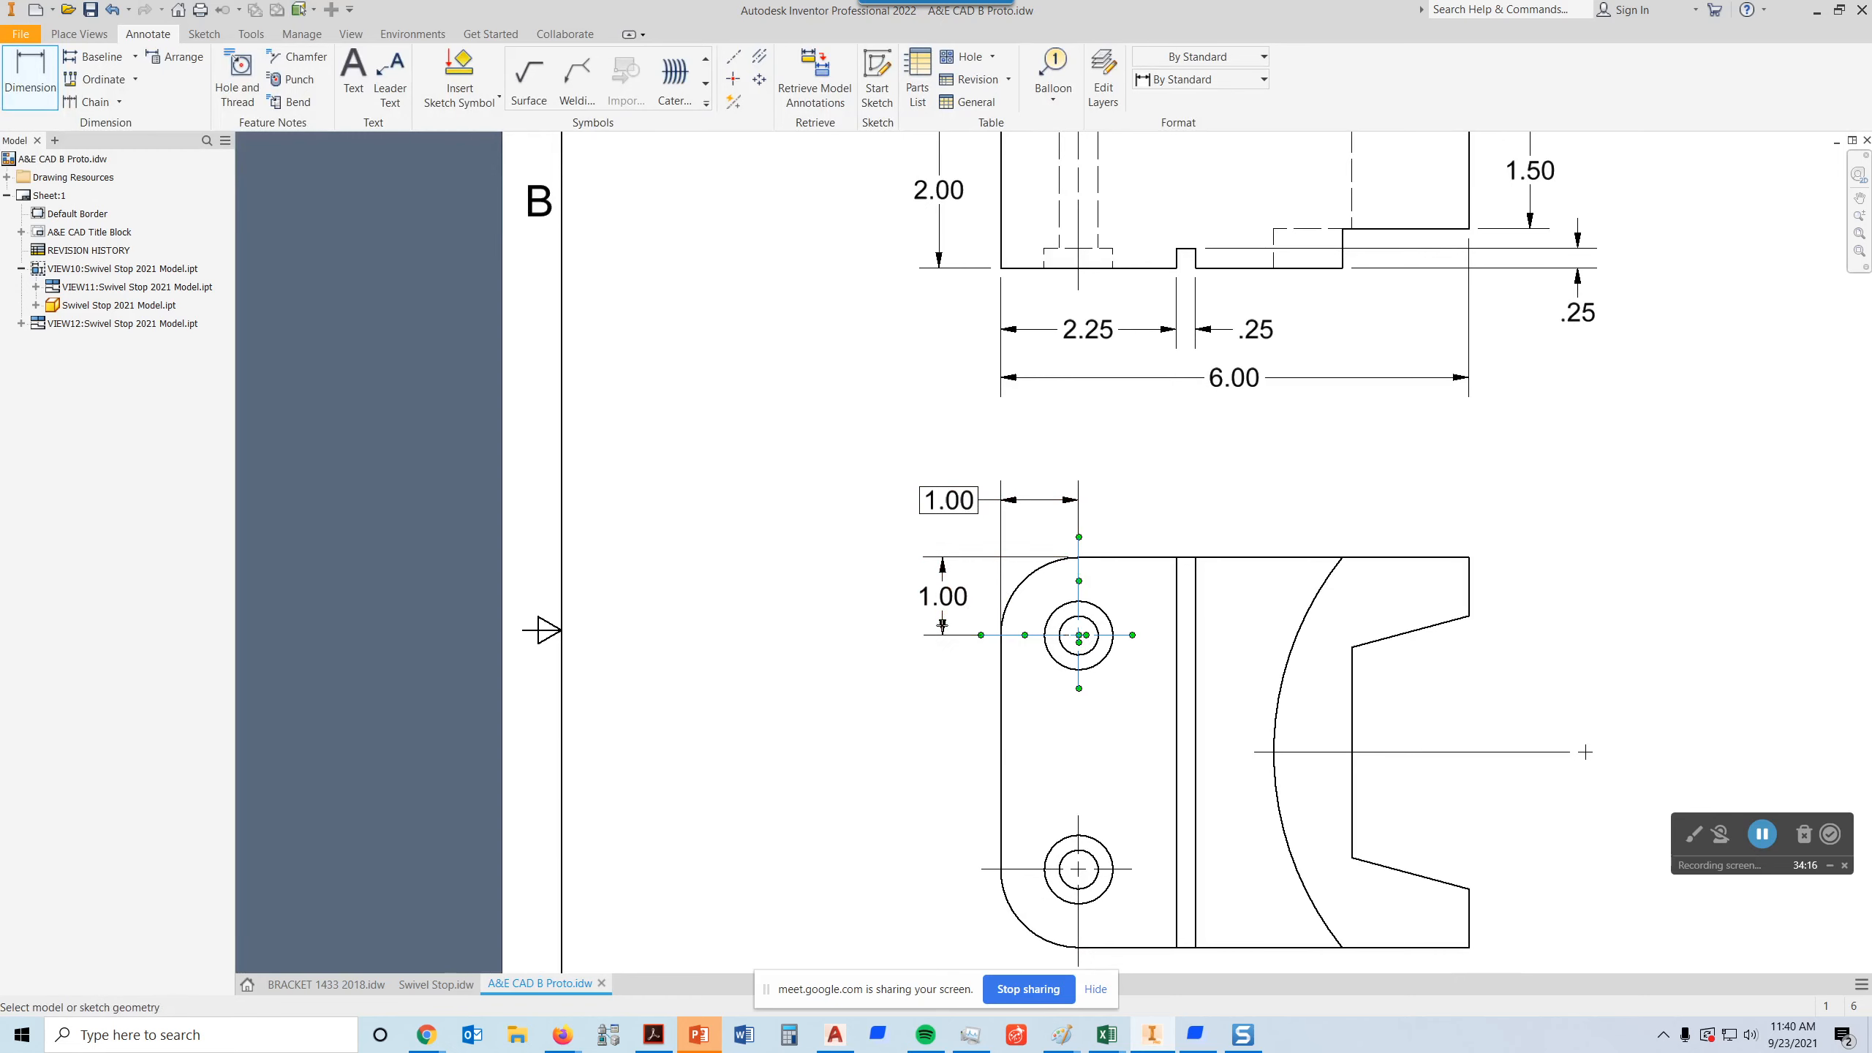
# - Set the tolerance method of the vertical hole-location dimension to Basic
pyautogui.doubleClick(947, 601)
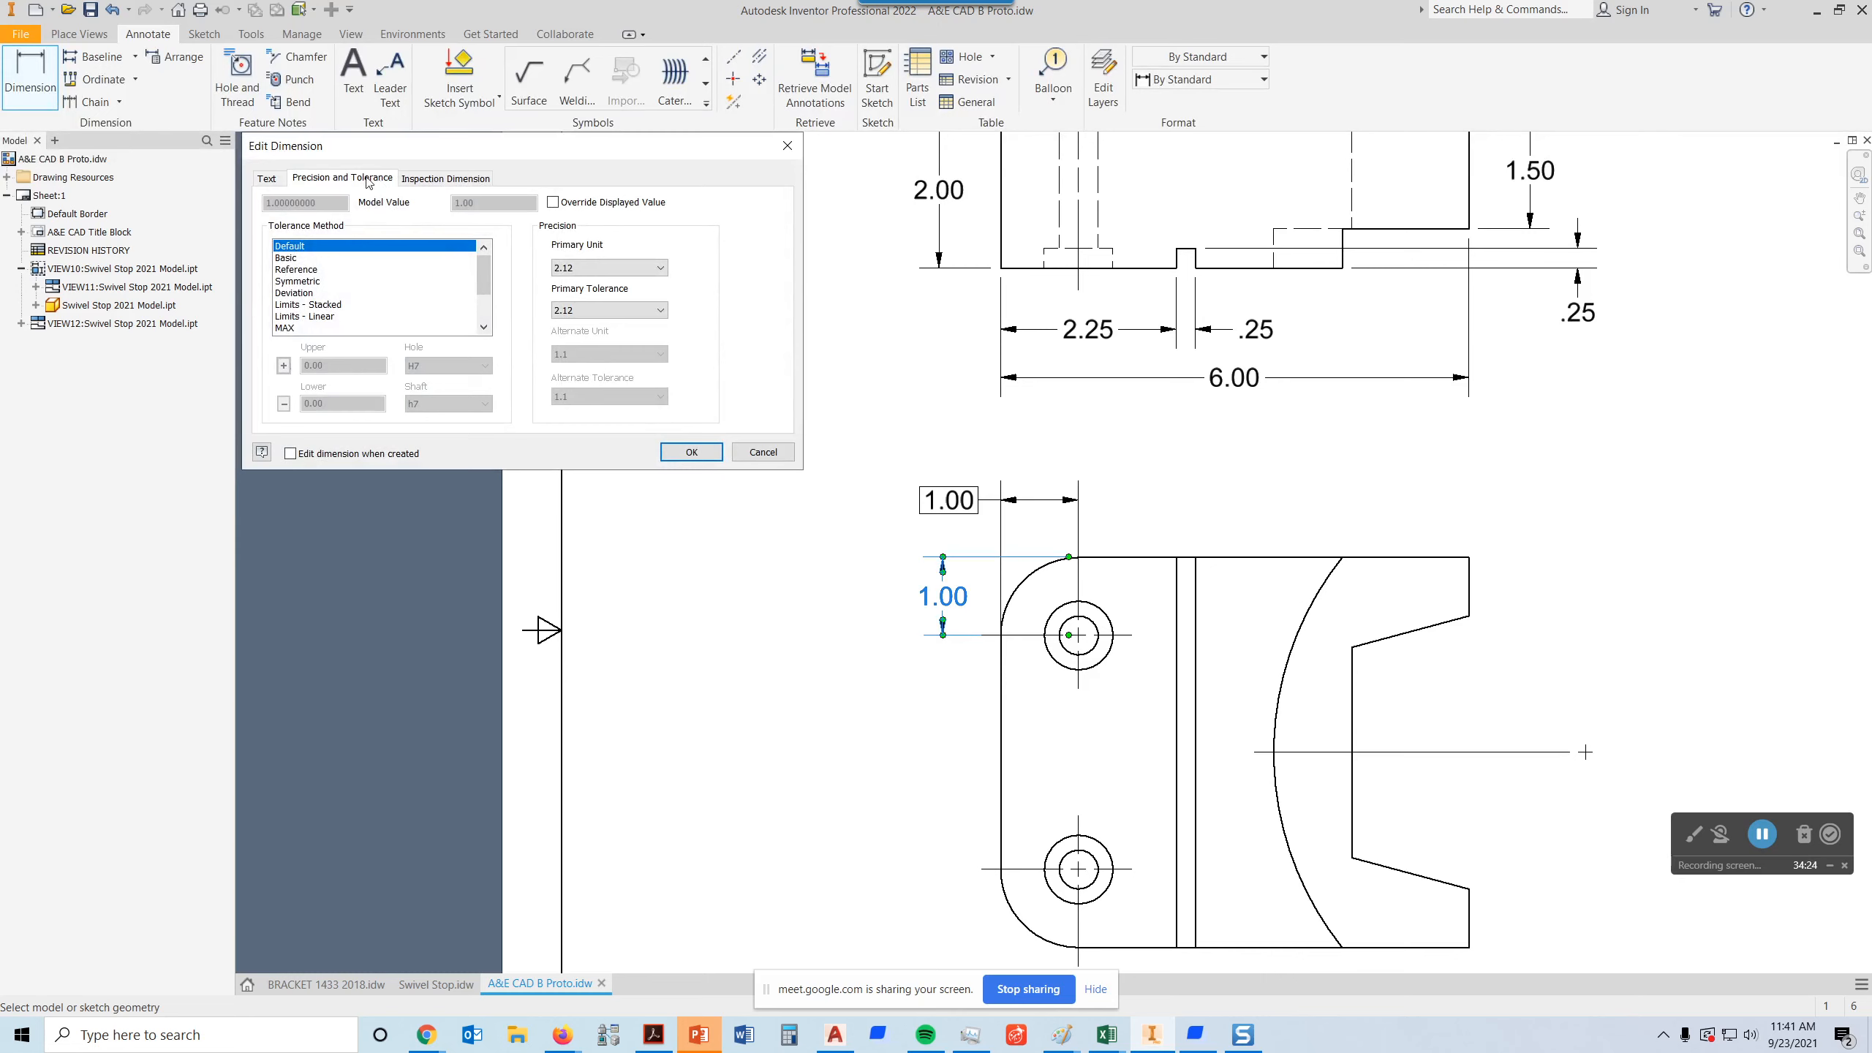
pyautogui.click(287, 257)
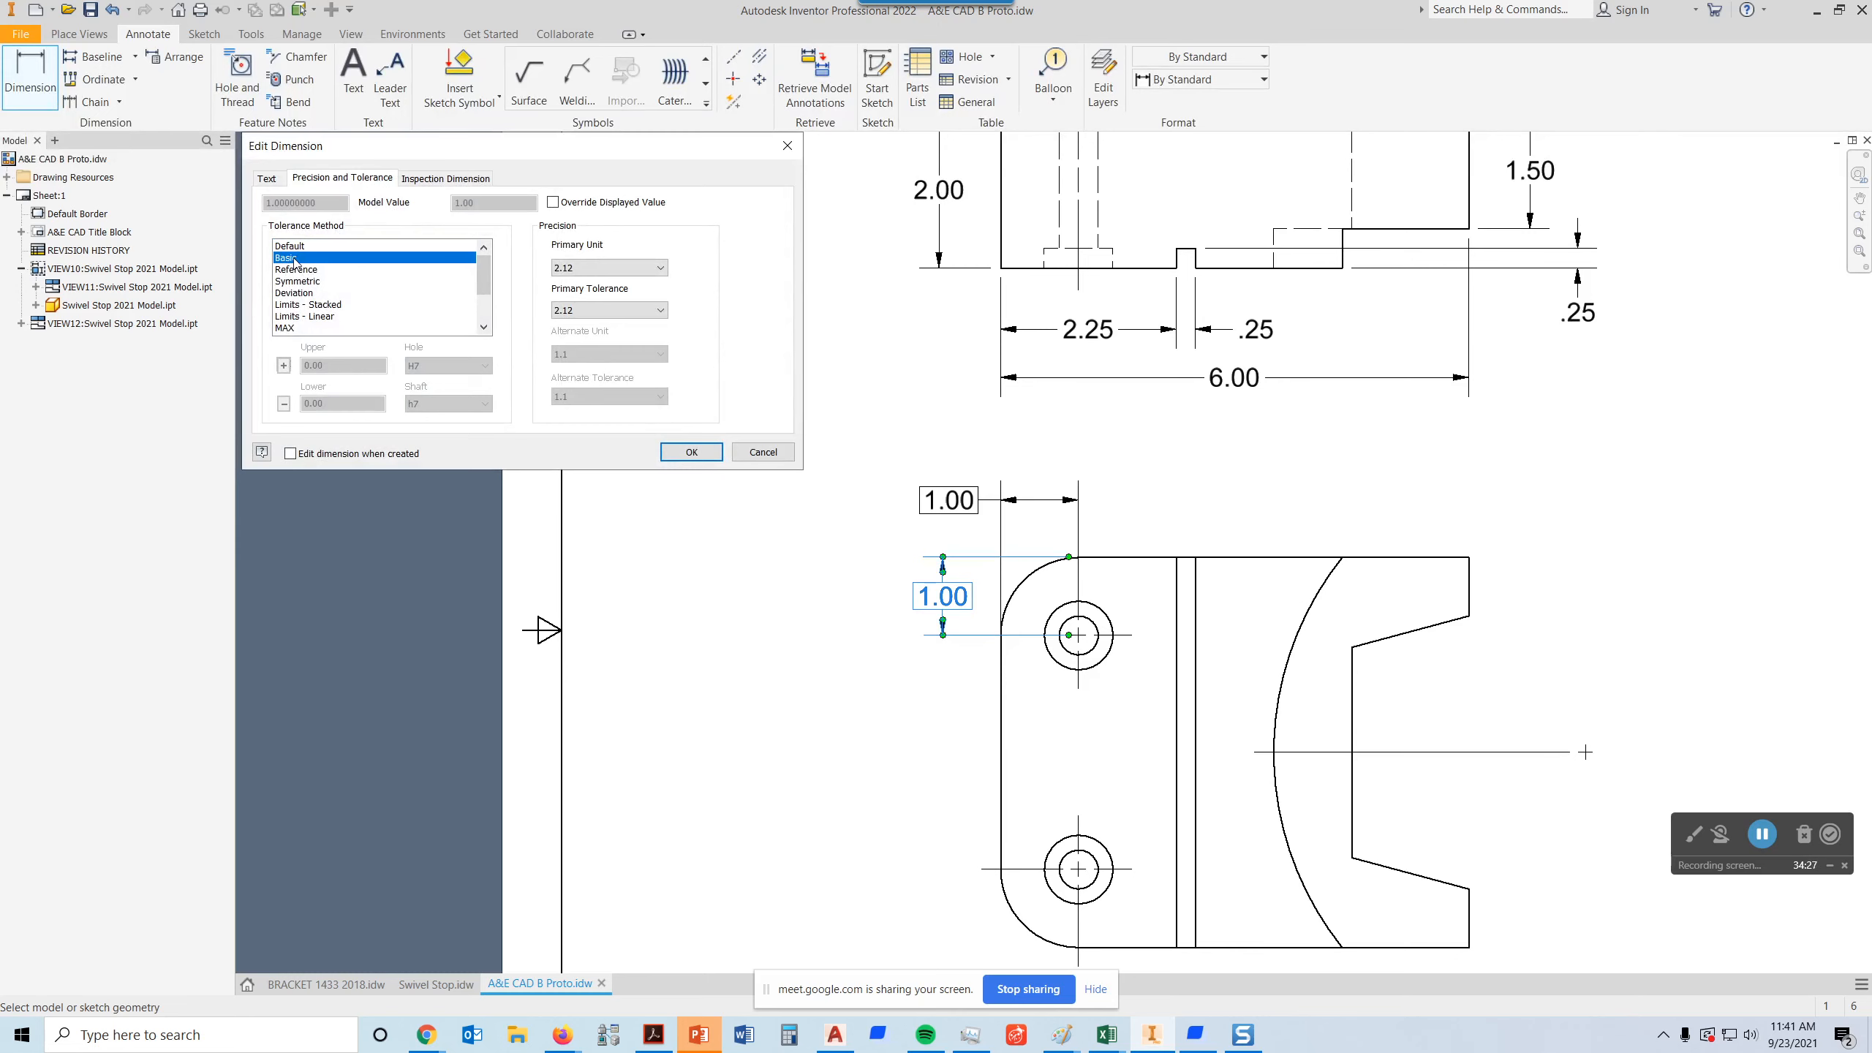
pyautogui.click(691, 451)
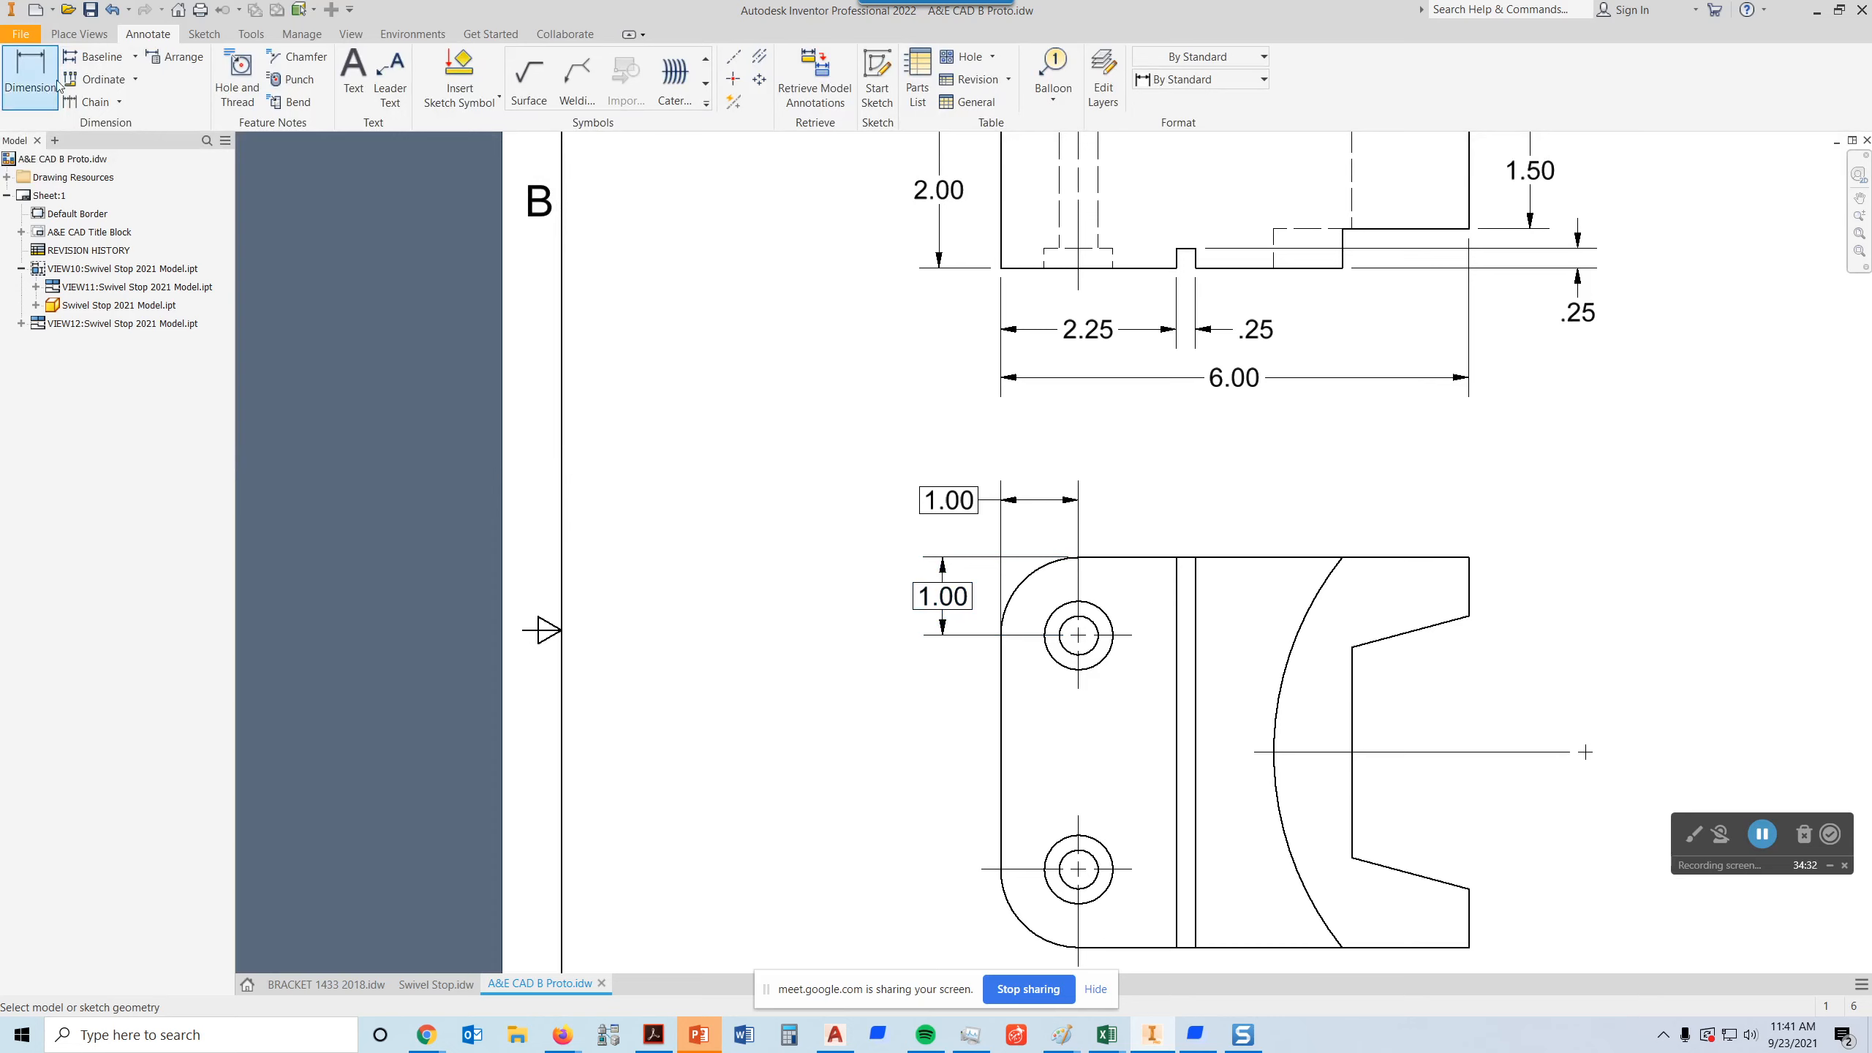
# - Dimension the vertical distance between the two hole centers, aligned beneath the vertical hole-location dimension
pyautogui.click(1065, 651)
pyautogui.click(1081, 870)
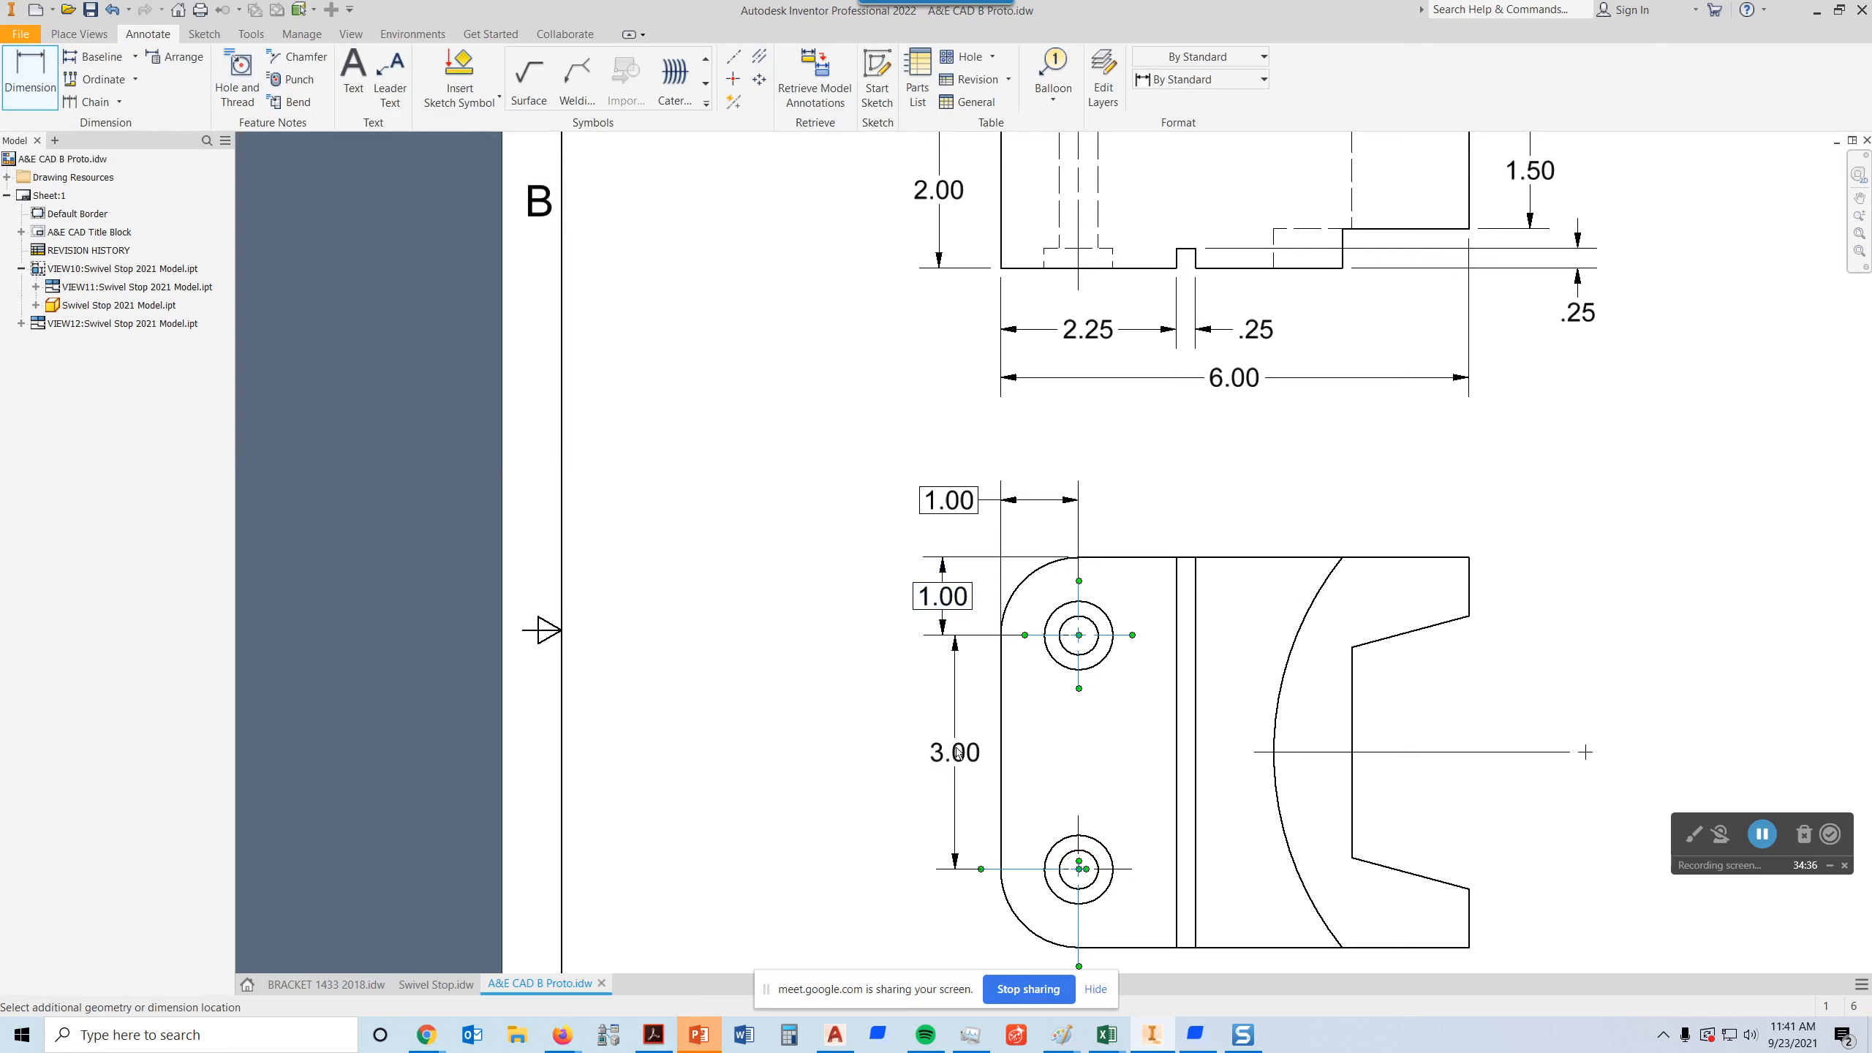
pyautogui.click(943, 752)
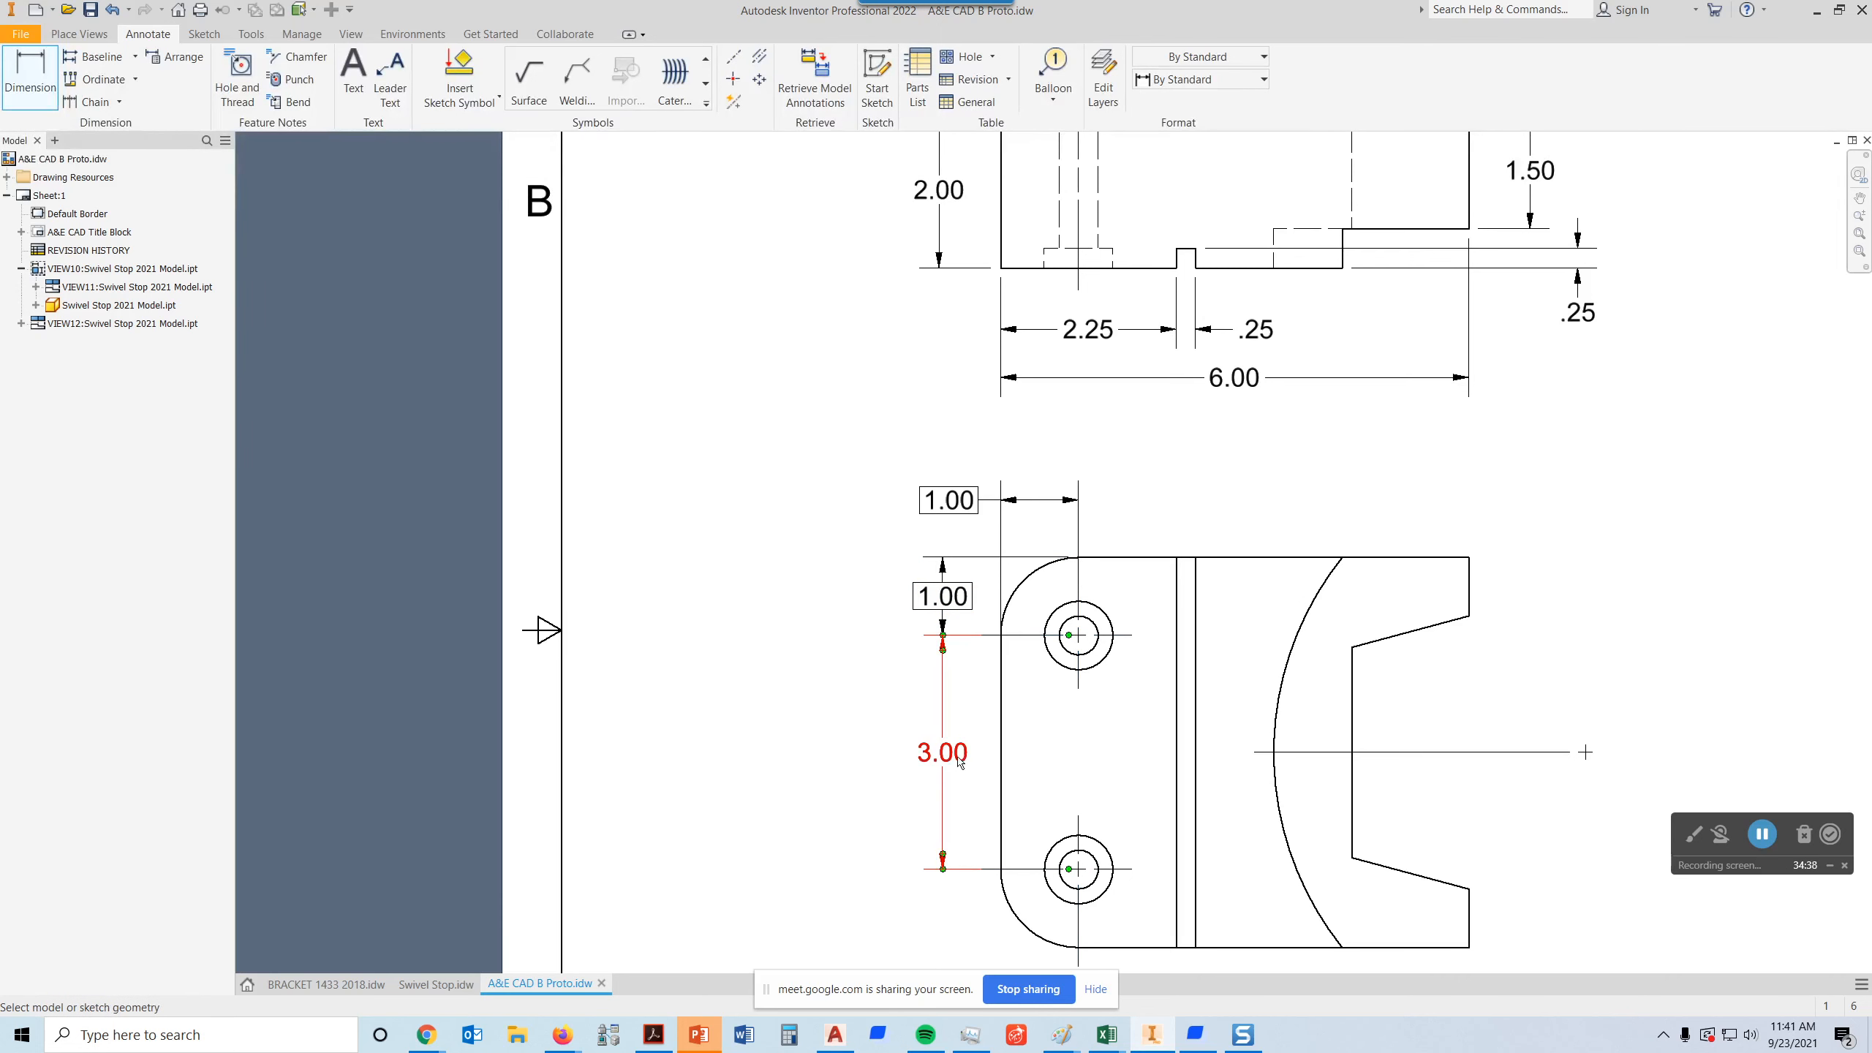
# - Try to set the tolerance method of the vertical hole-spacing dimension to Basic
pyautogui.doubleClick(957, 756)
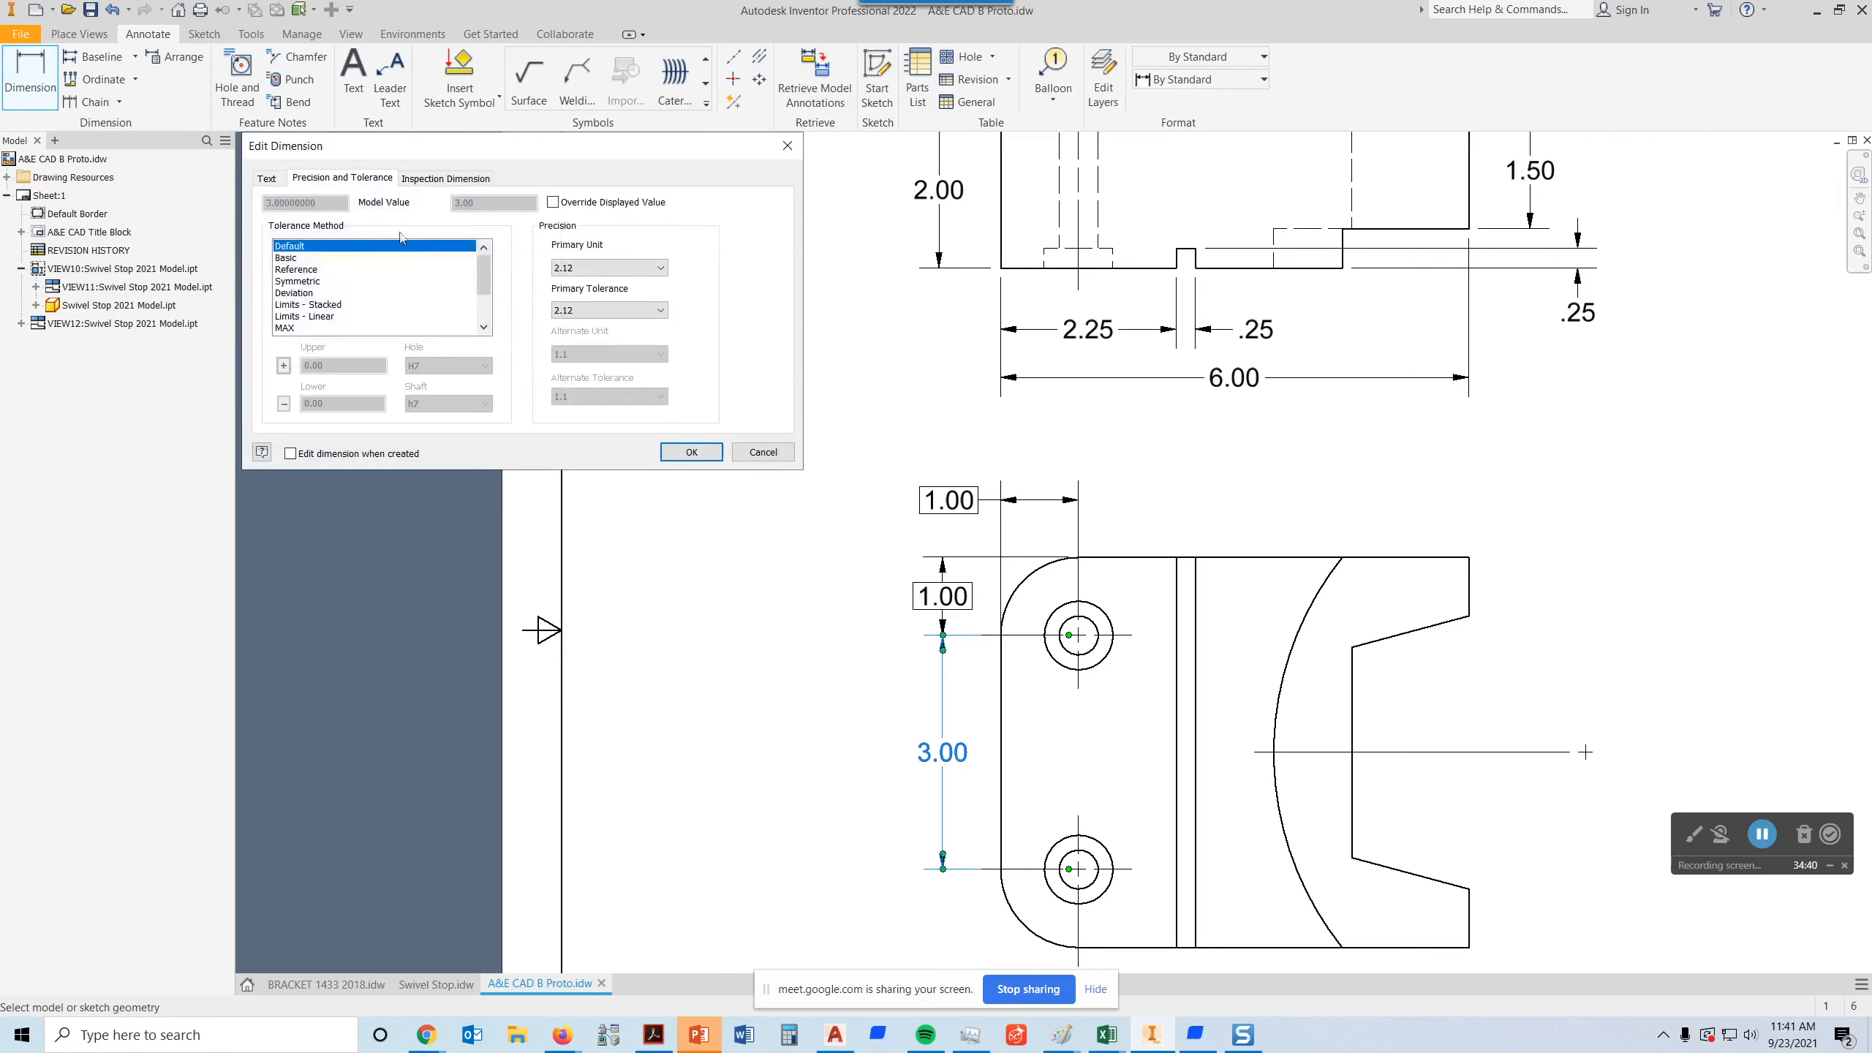
pyautogui.click(286, 258)
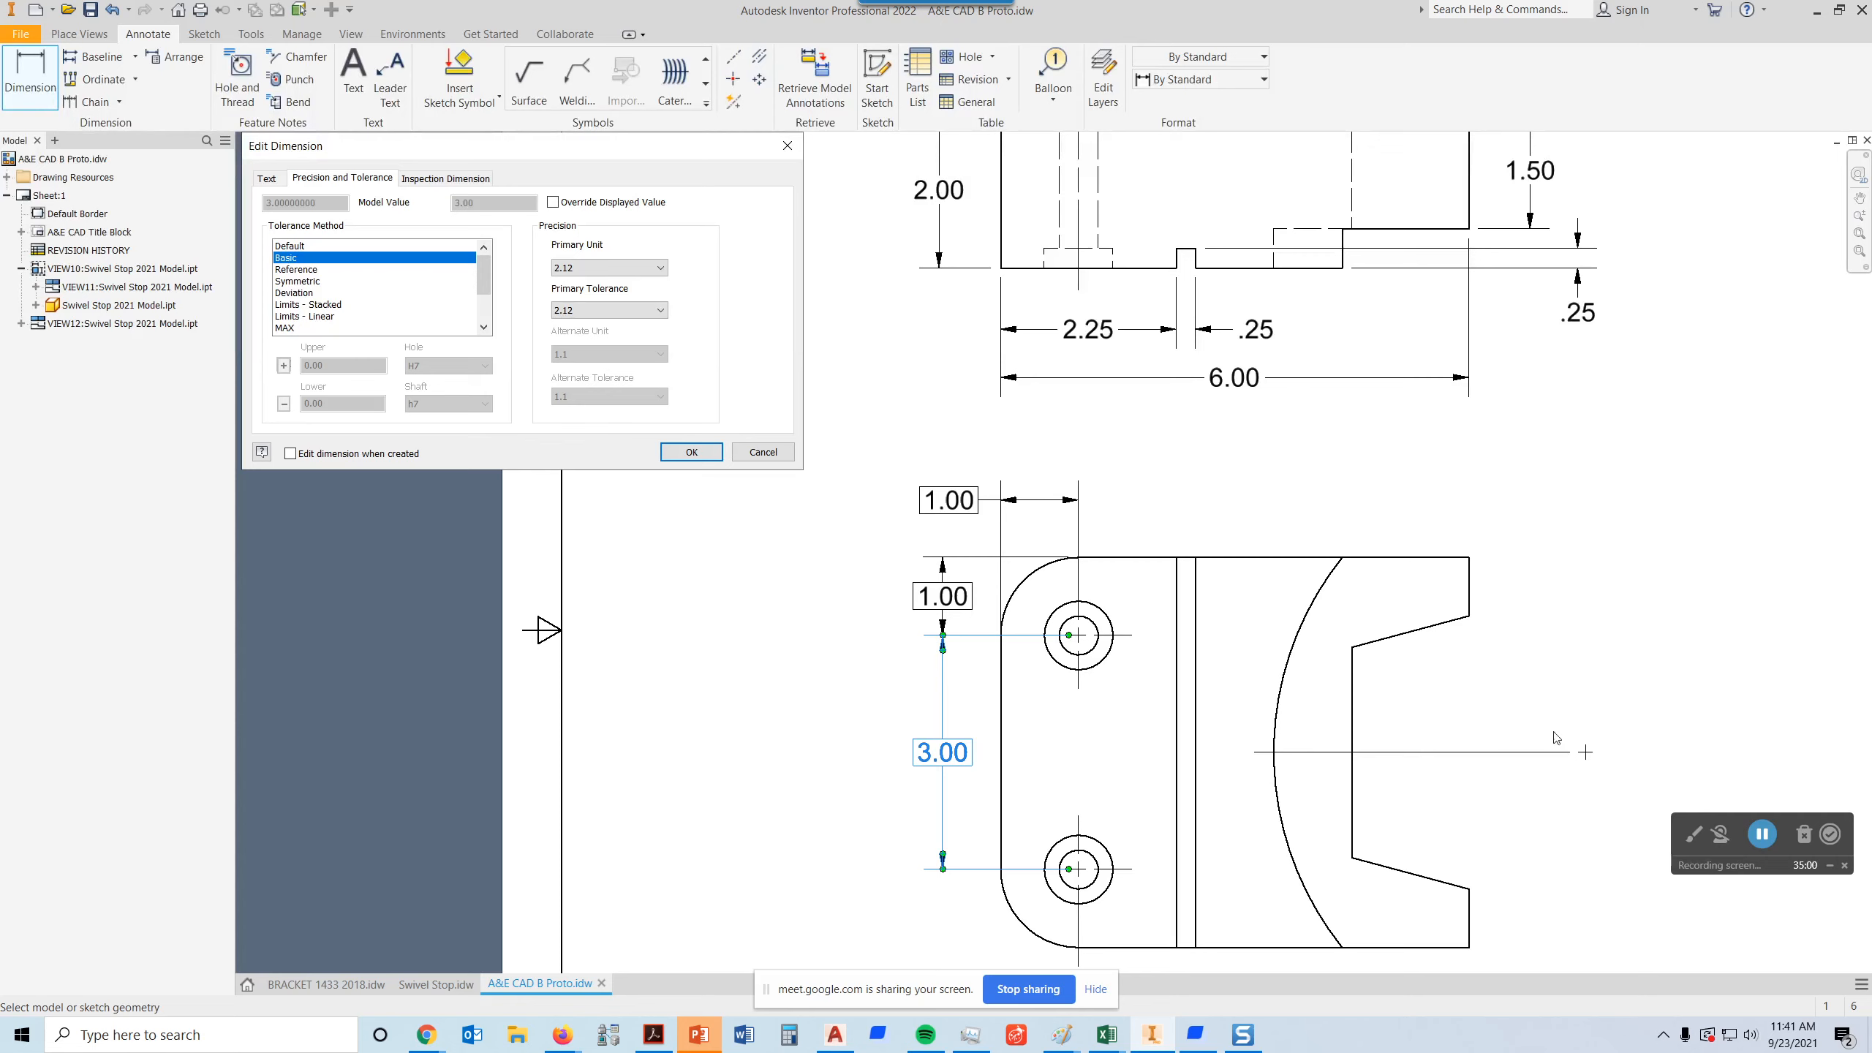
pyautogui.click(787, 145)
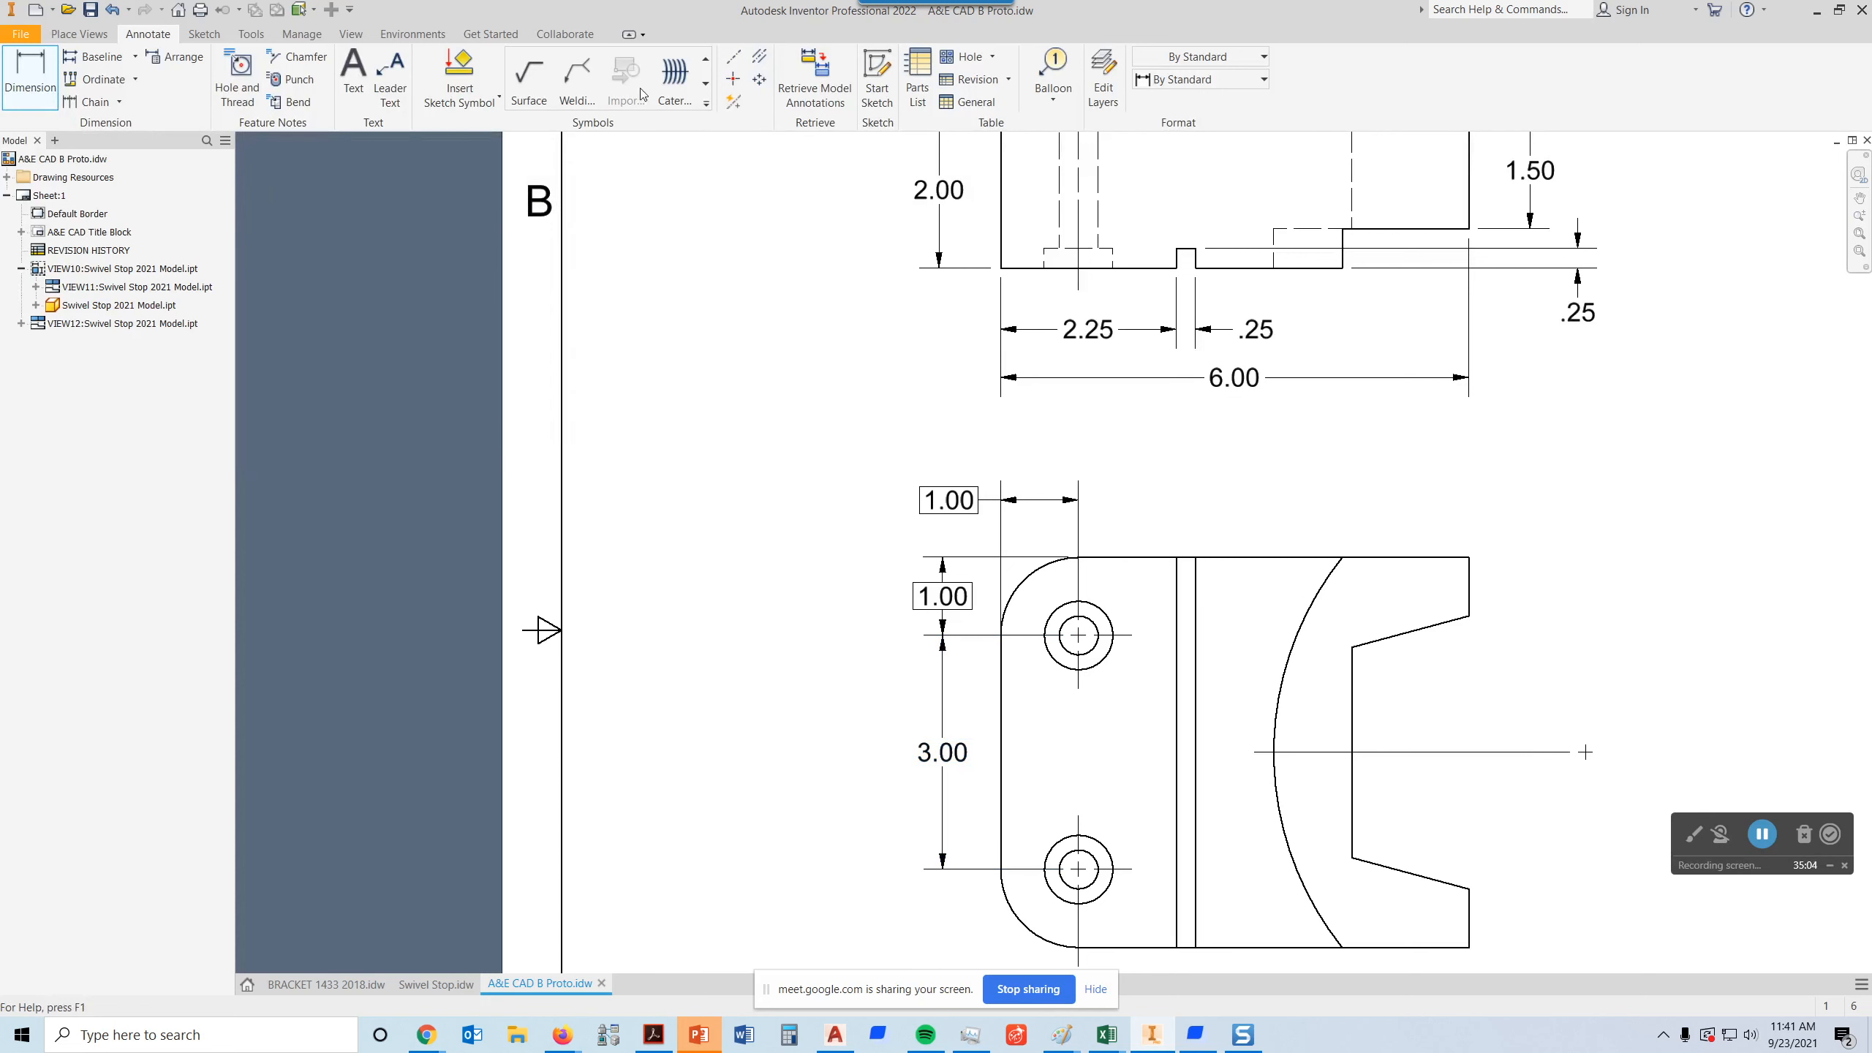
# - Attach a datum identifier labeled B to the left extension line of the horizontal hole-location dimension above the lower view
pyautogui.click(706, 85)
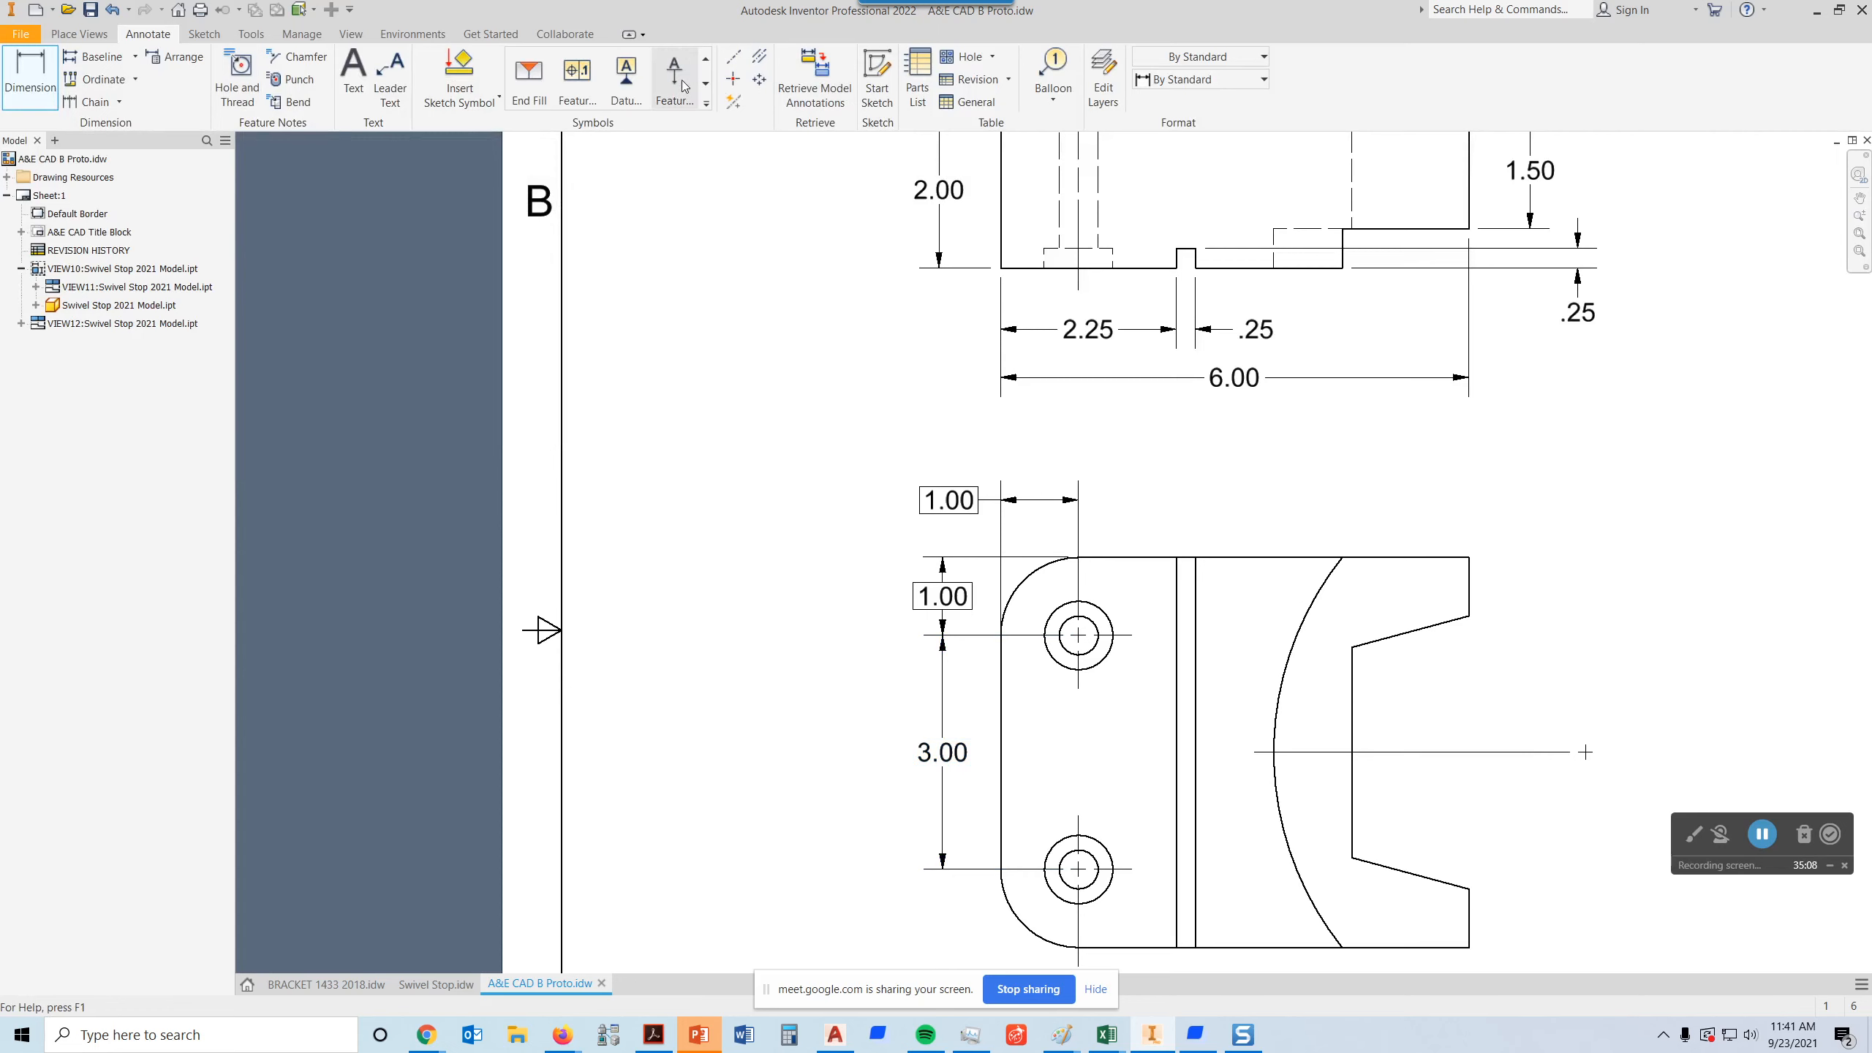
pyautogui.click(626, 69)
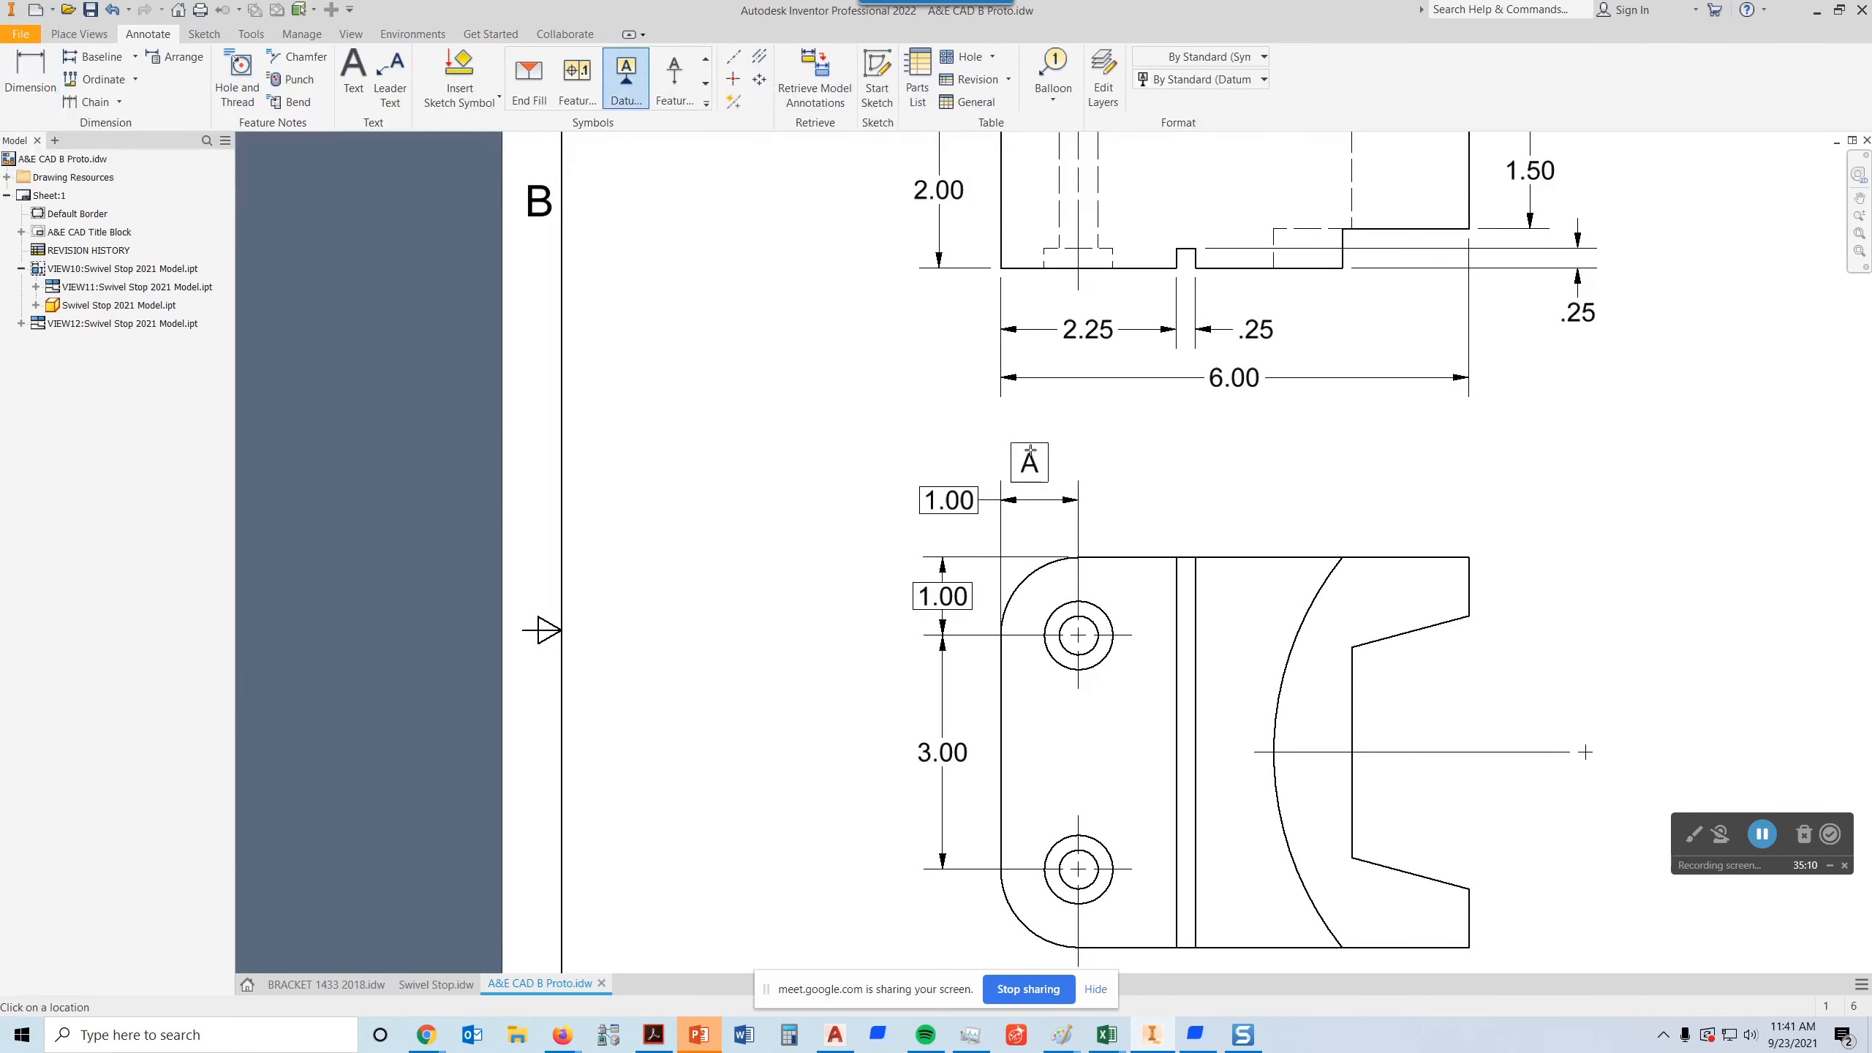
pyautogui.click(1004, 499)
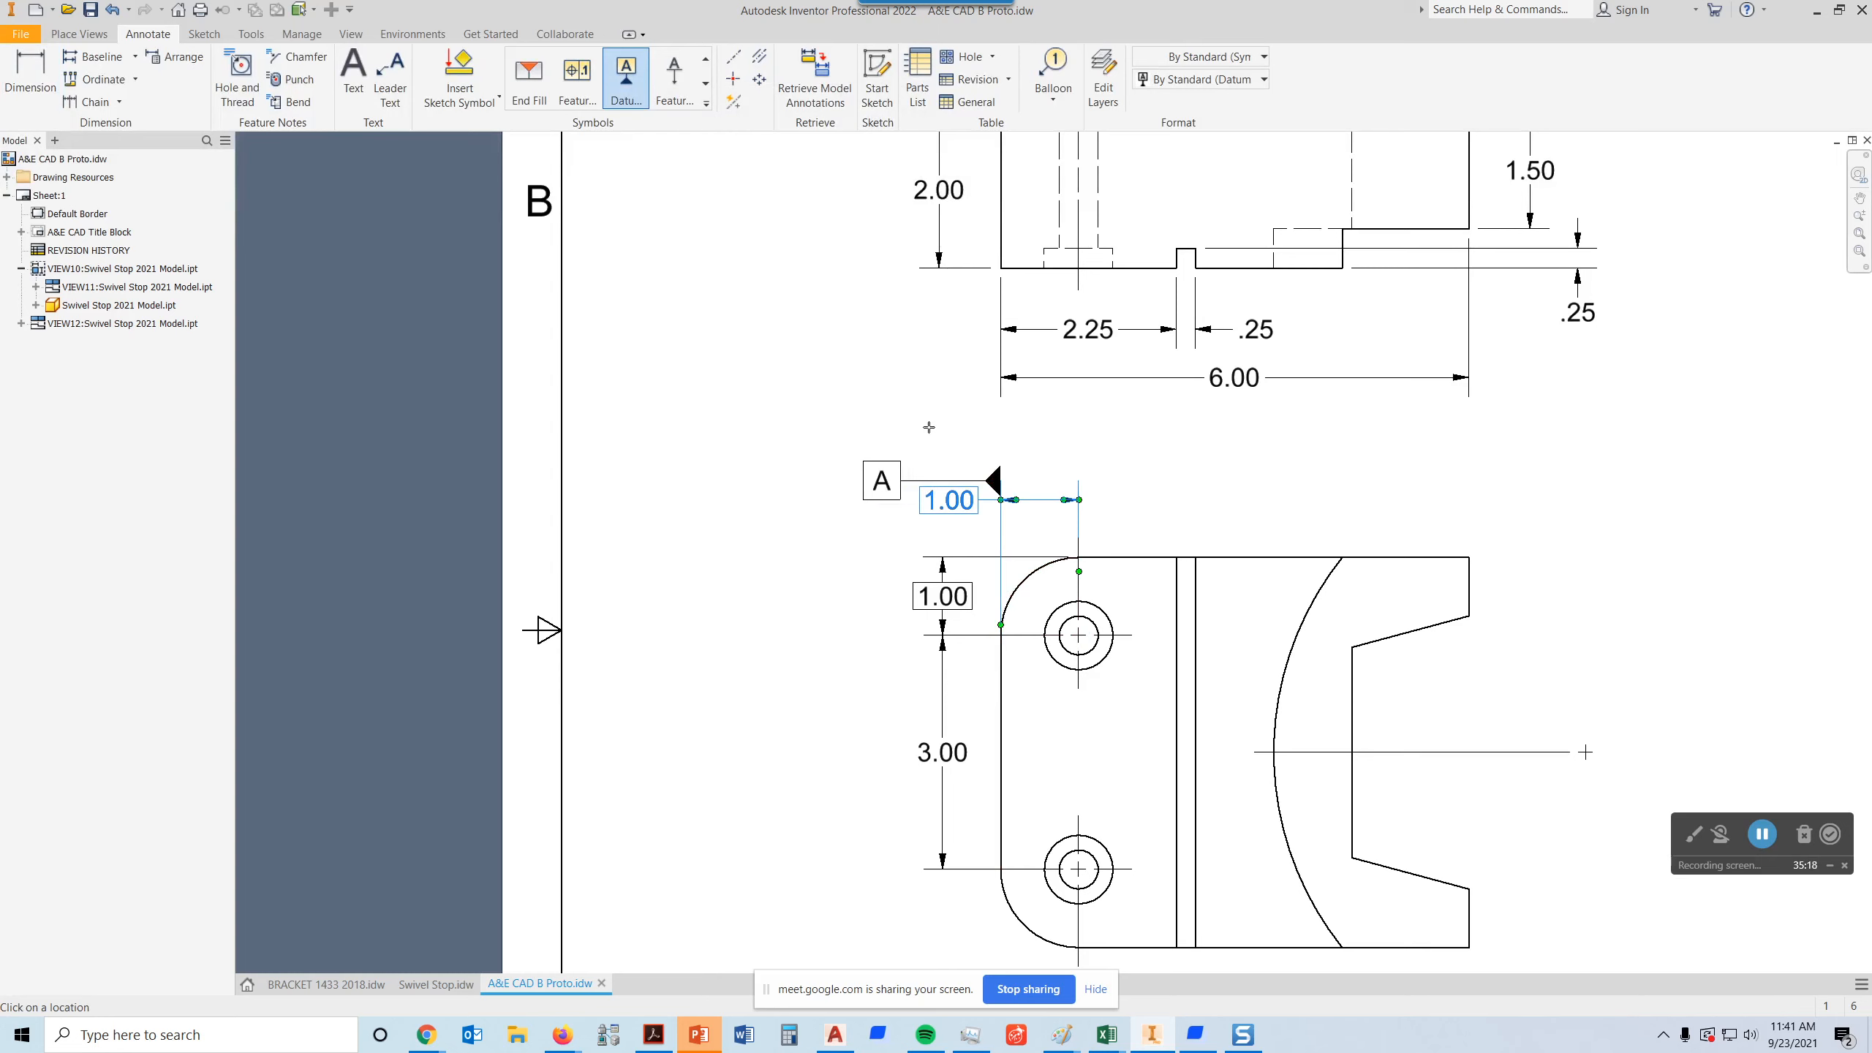
pyautogui.click(933, 433)
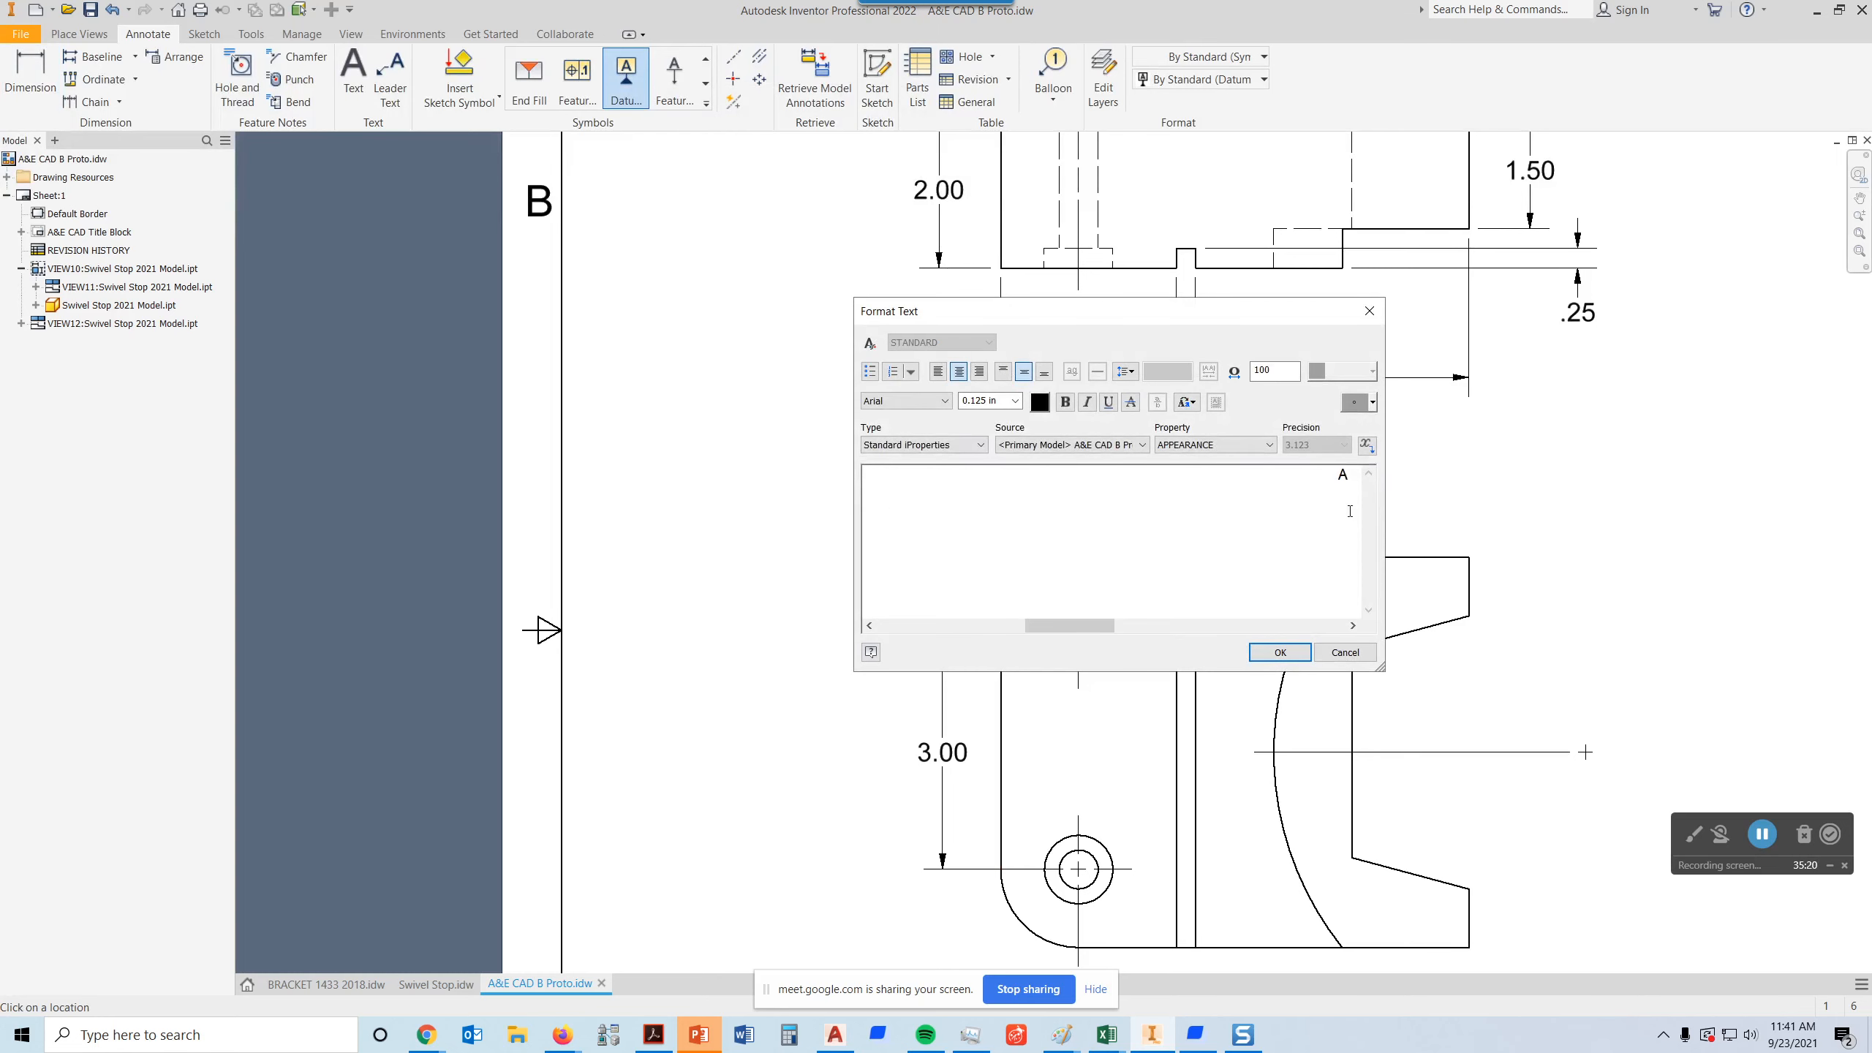
pyautogui.doubleClick(1321, 474)
pyautogui.click(1280, 651)
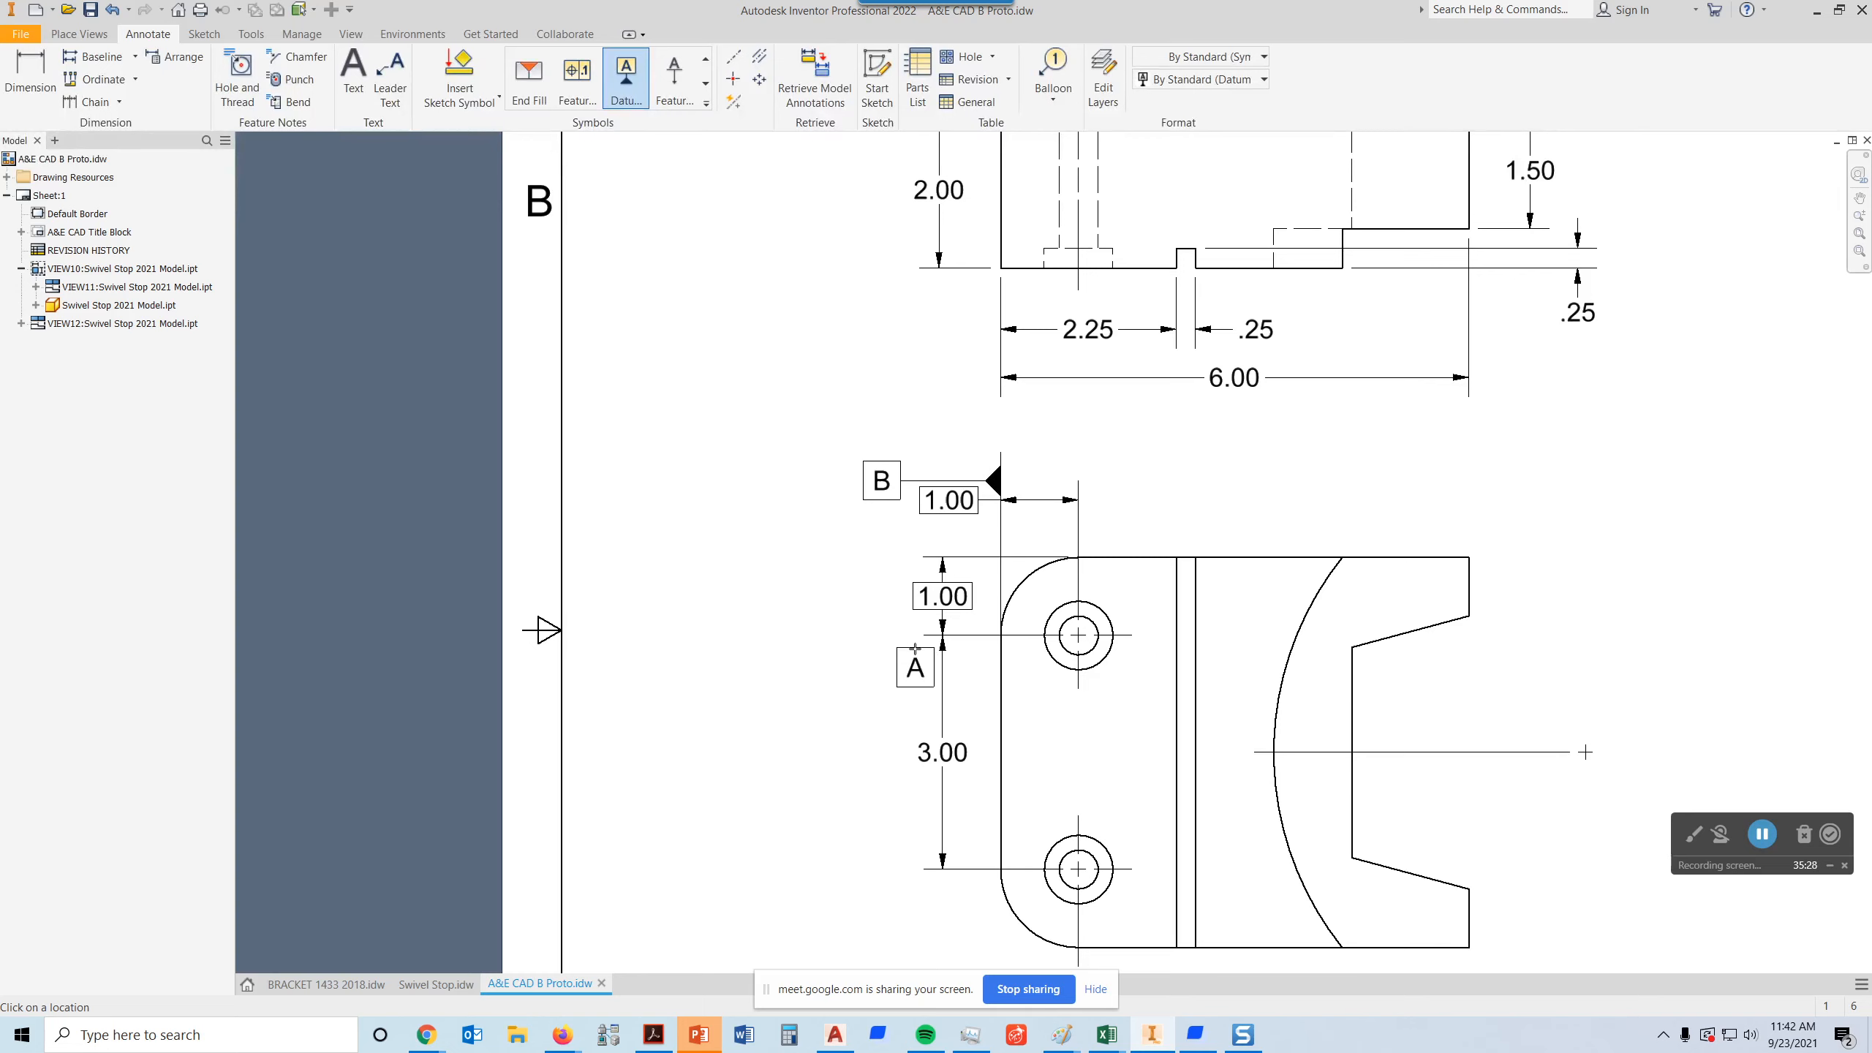
# - Attach a datum identifier labeled C to the upper extension line of the vertical hole-location dimension
pyautogui.click(927, 553)
pyautogui.click(977, 549)
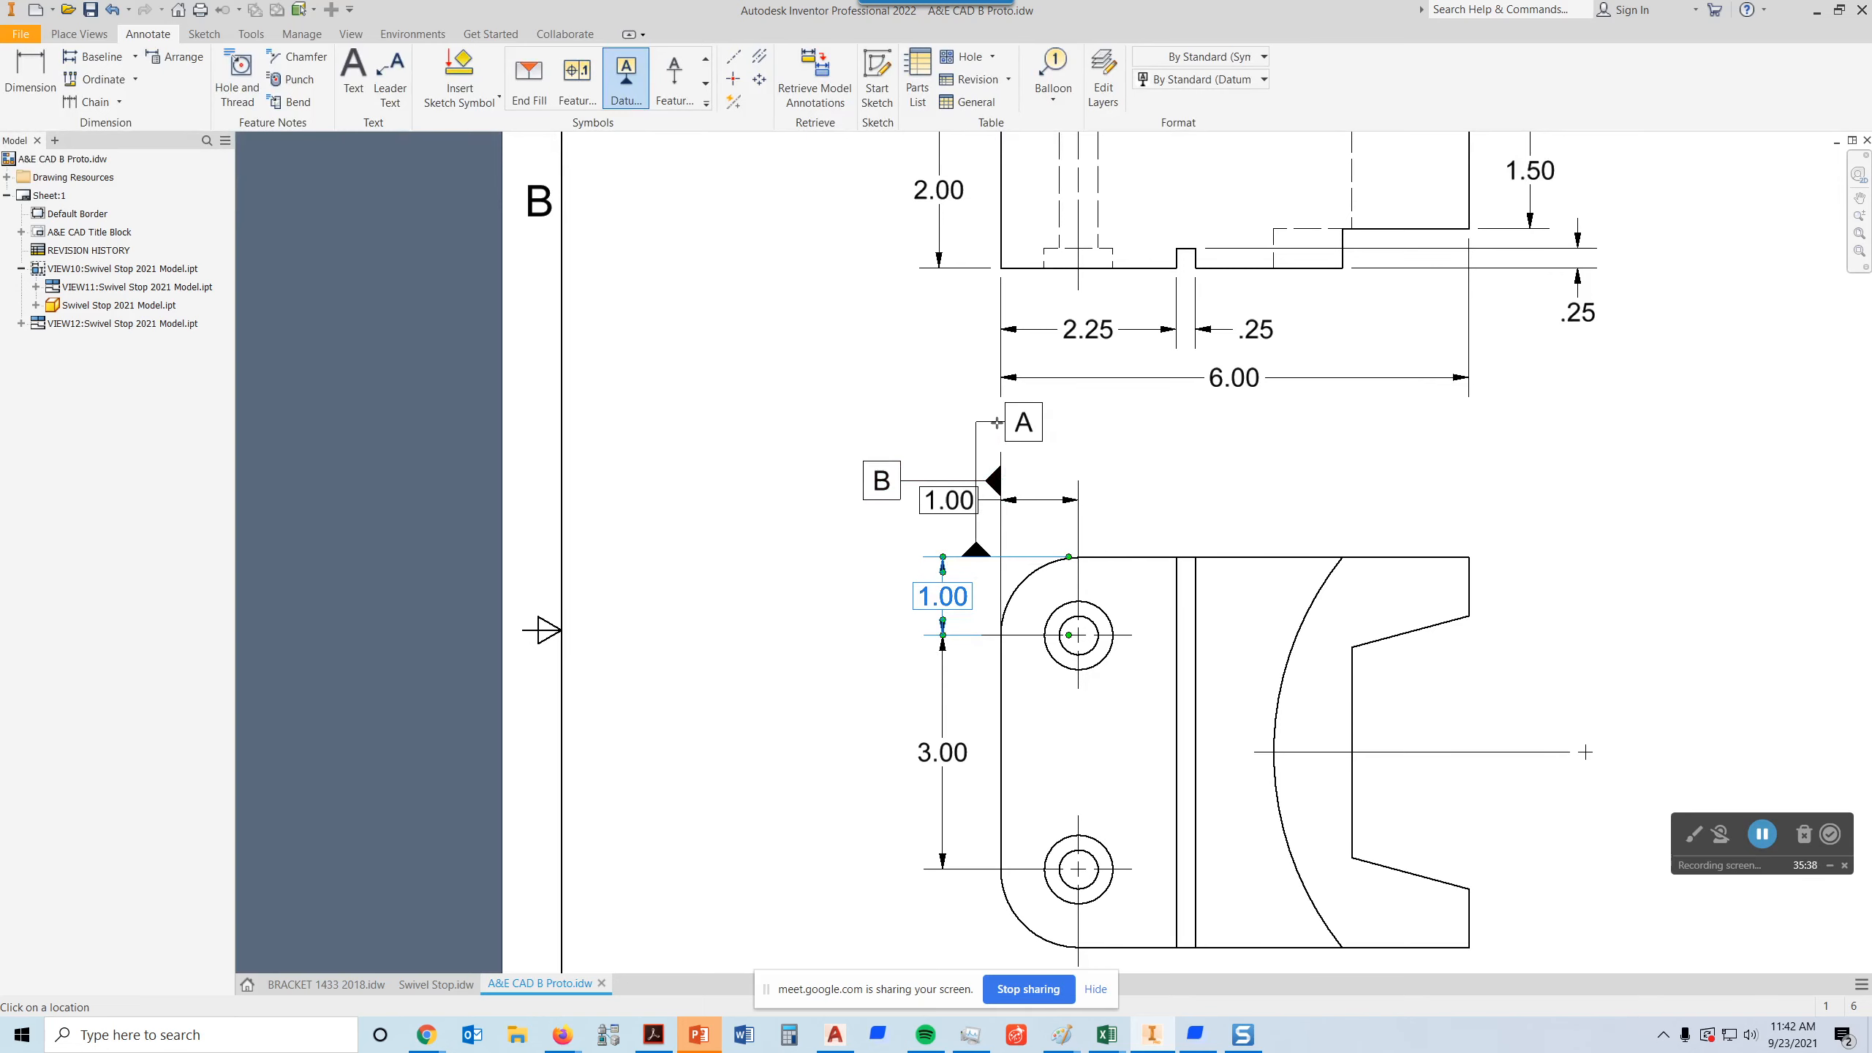
pyautogui.click(1000, 427)
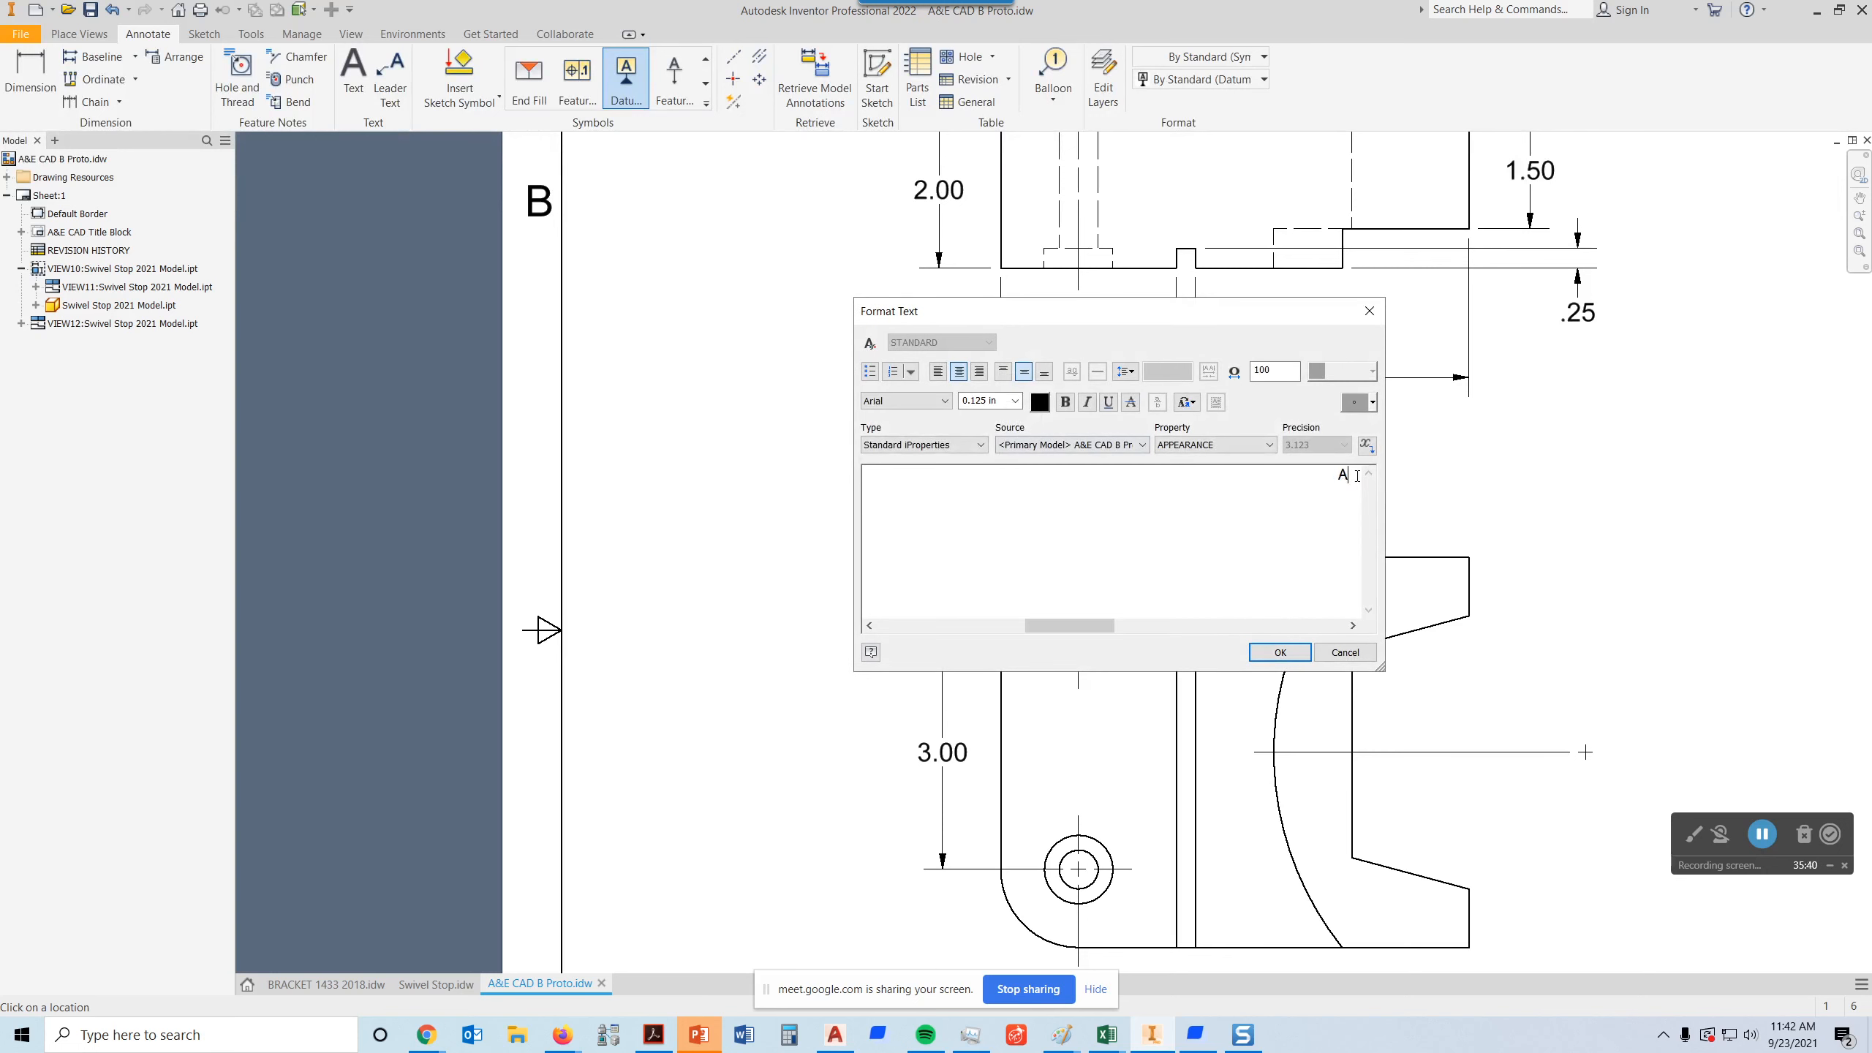
pyautogui.write('C')
pyautogui.click(1280, 652)
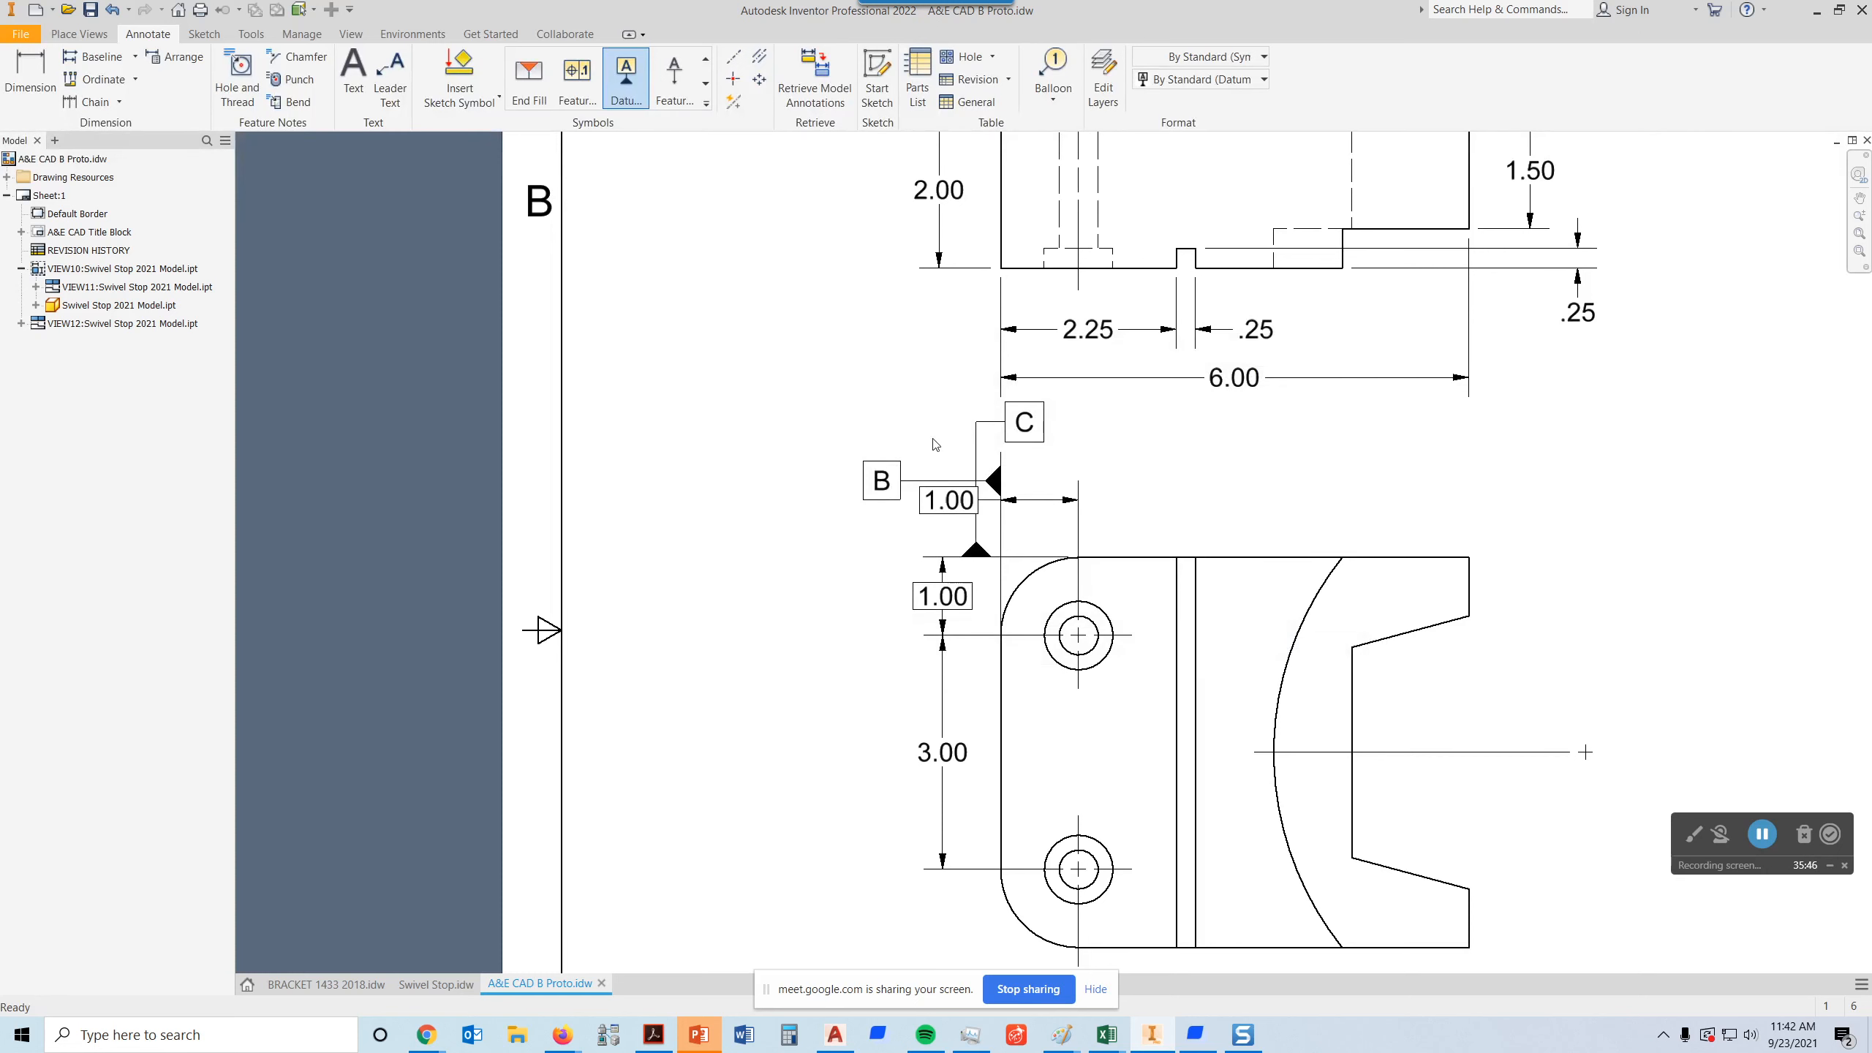
pyautogui.press('Escape')
# - Move datum C left of the vertical dimensions with a straight leader, and raise datum B above the horizontal hole-location dimension
pyautogui.click(1014, 425)
pyautogui.moveTo(1014, 426); pyautogui.dragTo(841, 556)
pyautogui.moveTo(1003, 484); pyautogui.dragTo(979, 435)
pyautogui.moveTo(843, 513); pyautogui.dragTo(844, 532)
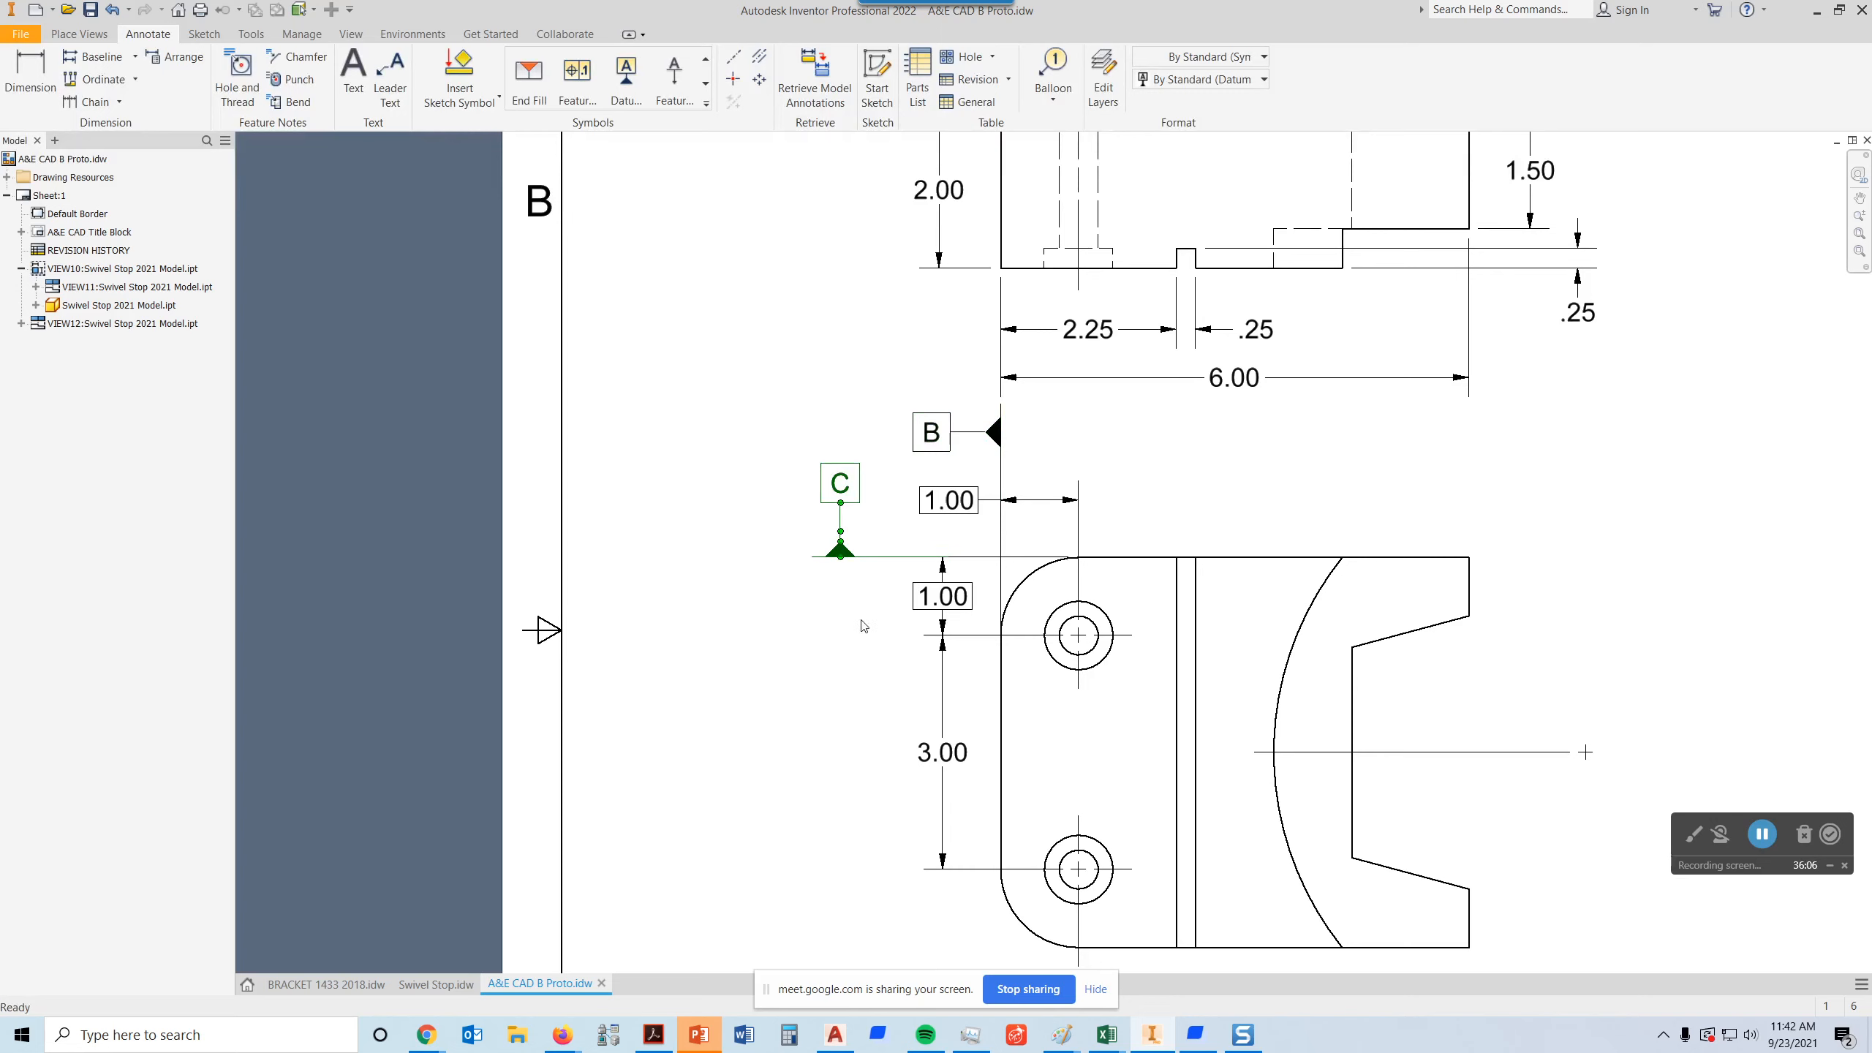
pyautogui.click(1188, 464)
# - Attach a datum identifier labeled A to the upper view's top edge and straighten its leader so the label sits directly above
pyautogui.moveTo(1308, 494); pyautogui.dragTo(1314, 566, button='middle')
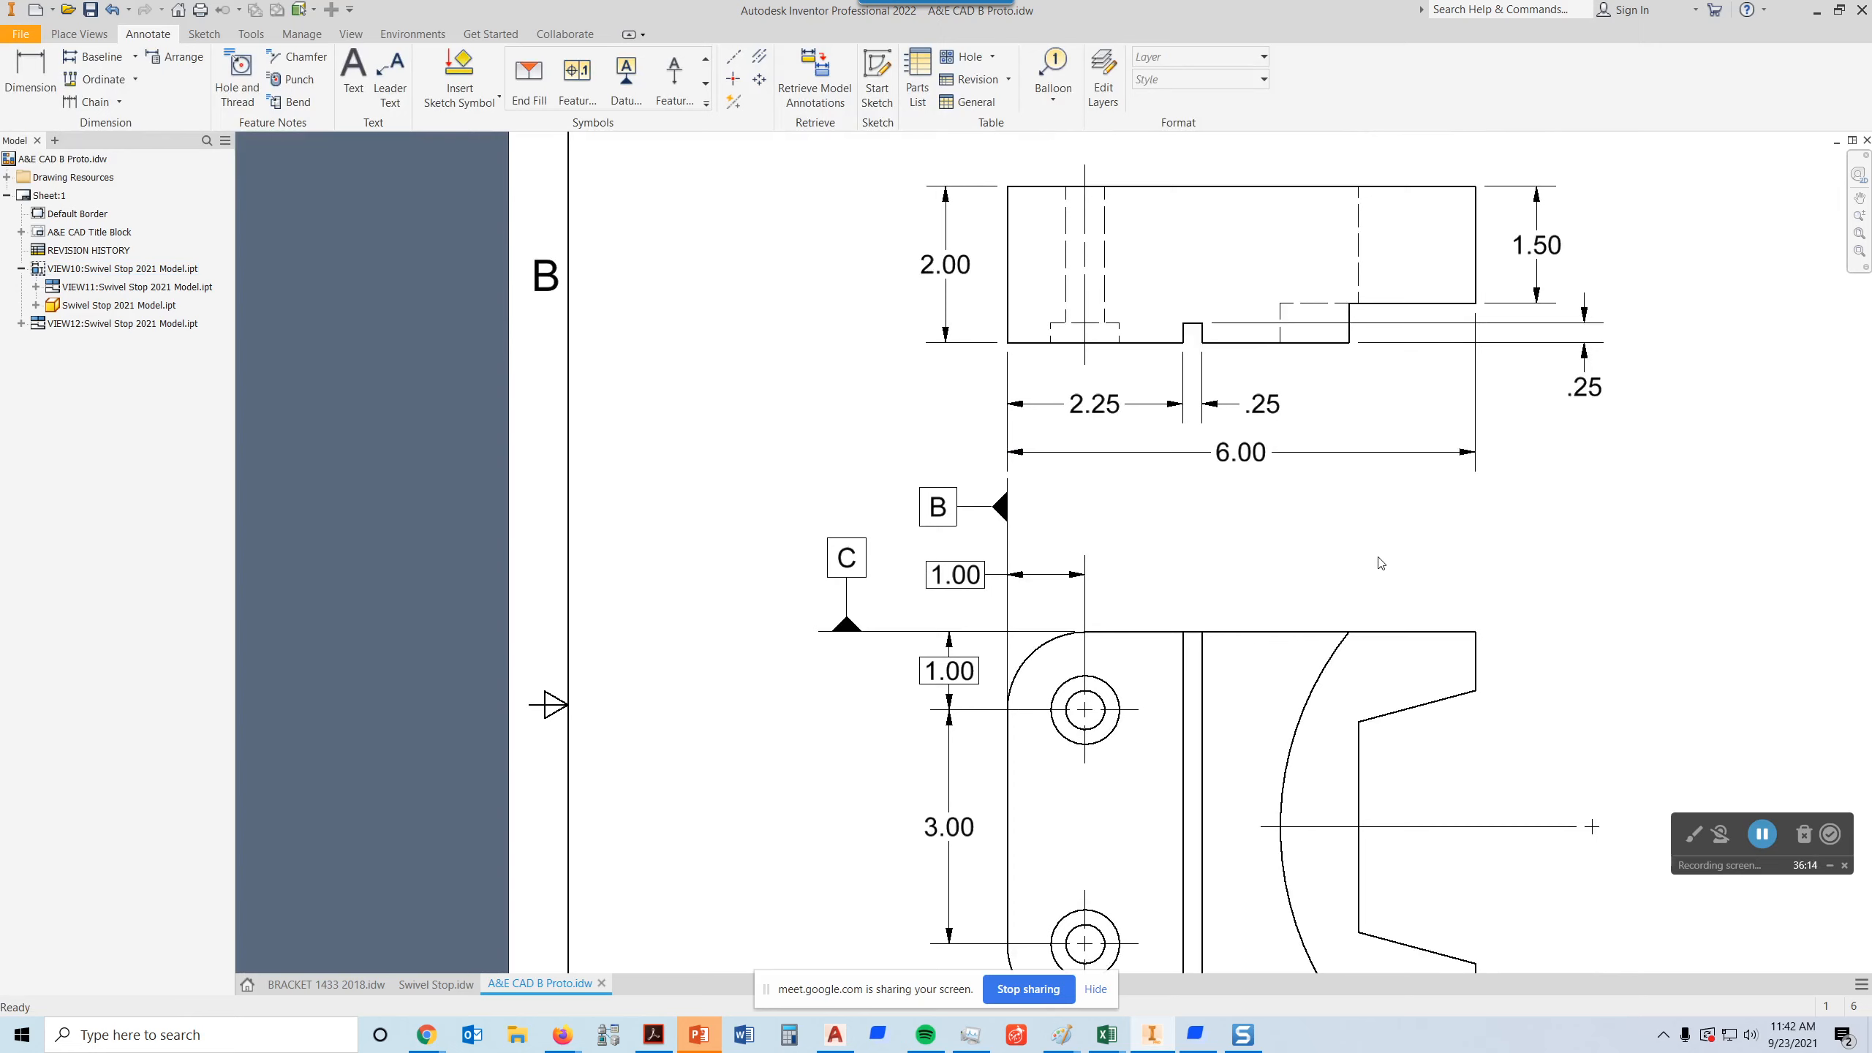
pyautogui.moveTo(1254, 187); pyautogui.dragTo(1142, 462, button='middle')
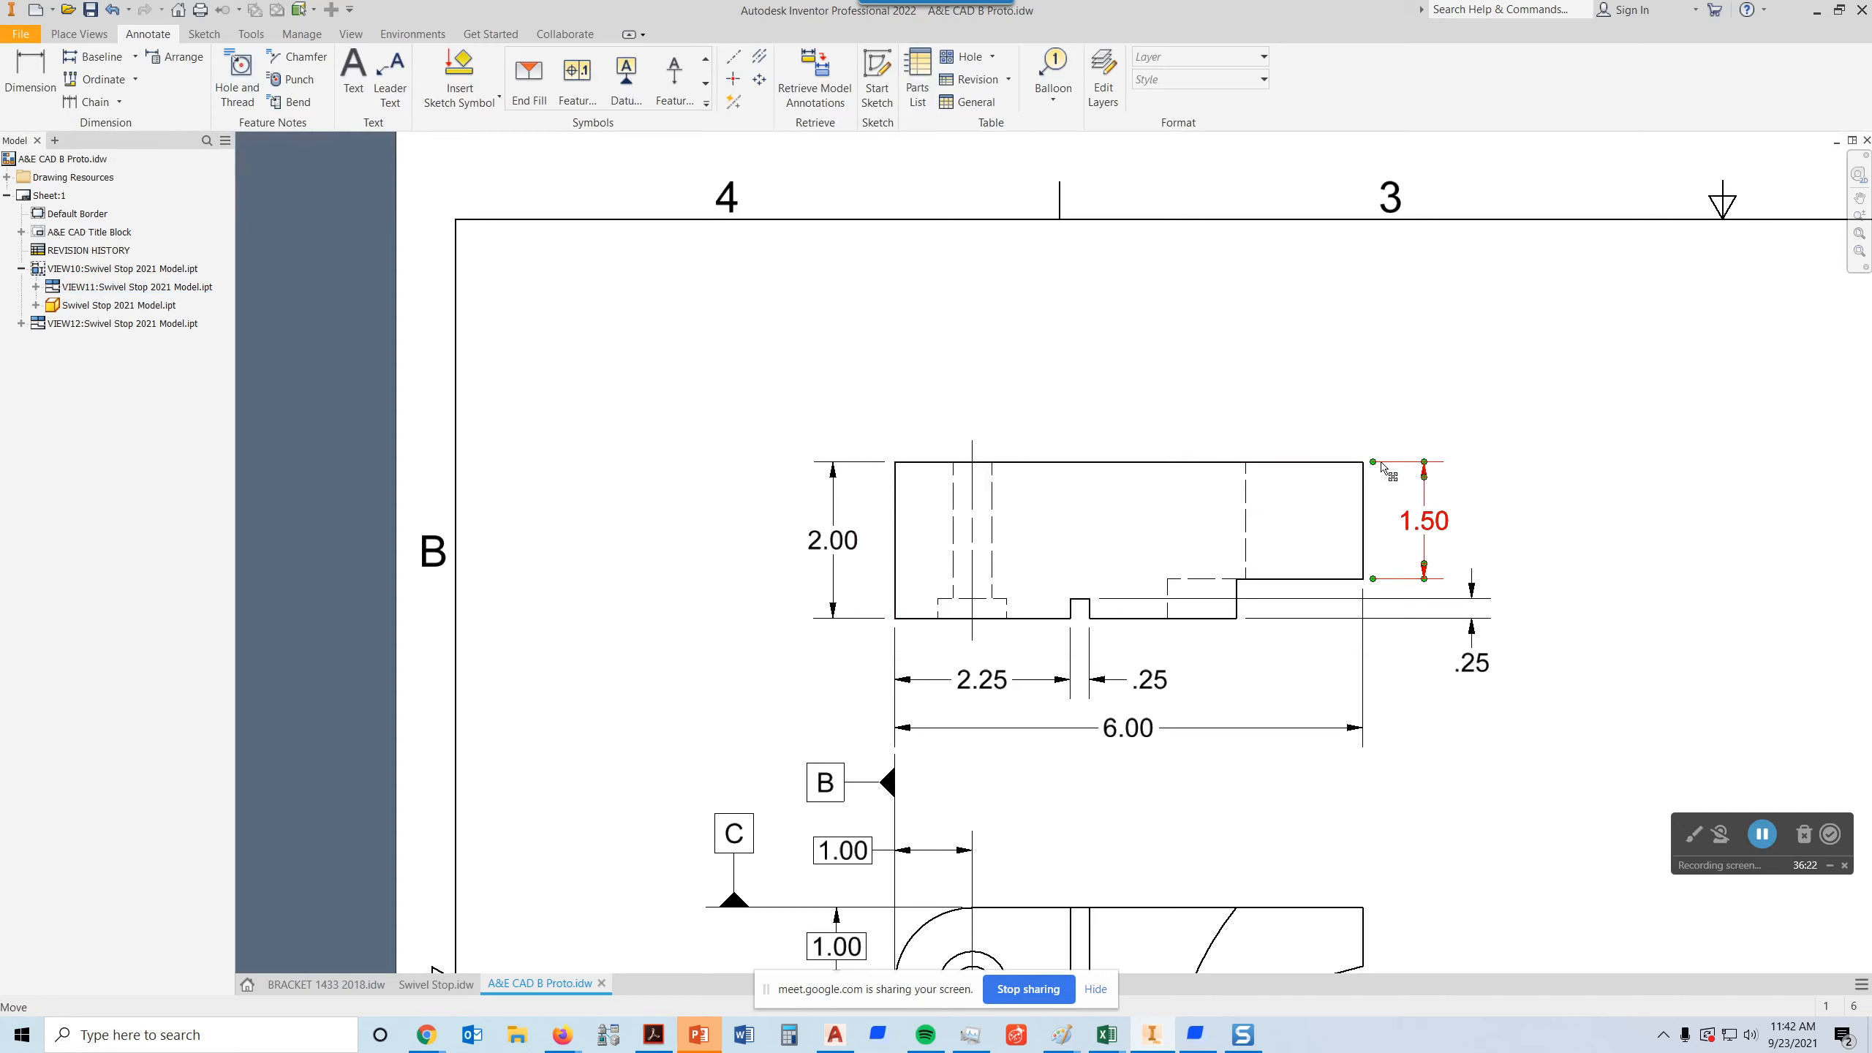
pyautogui.click(1117, 463)
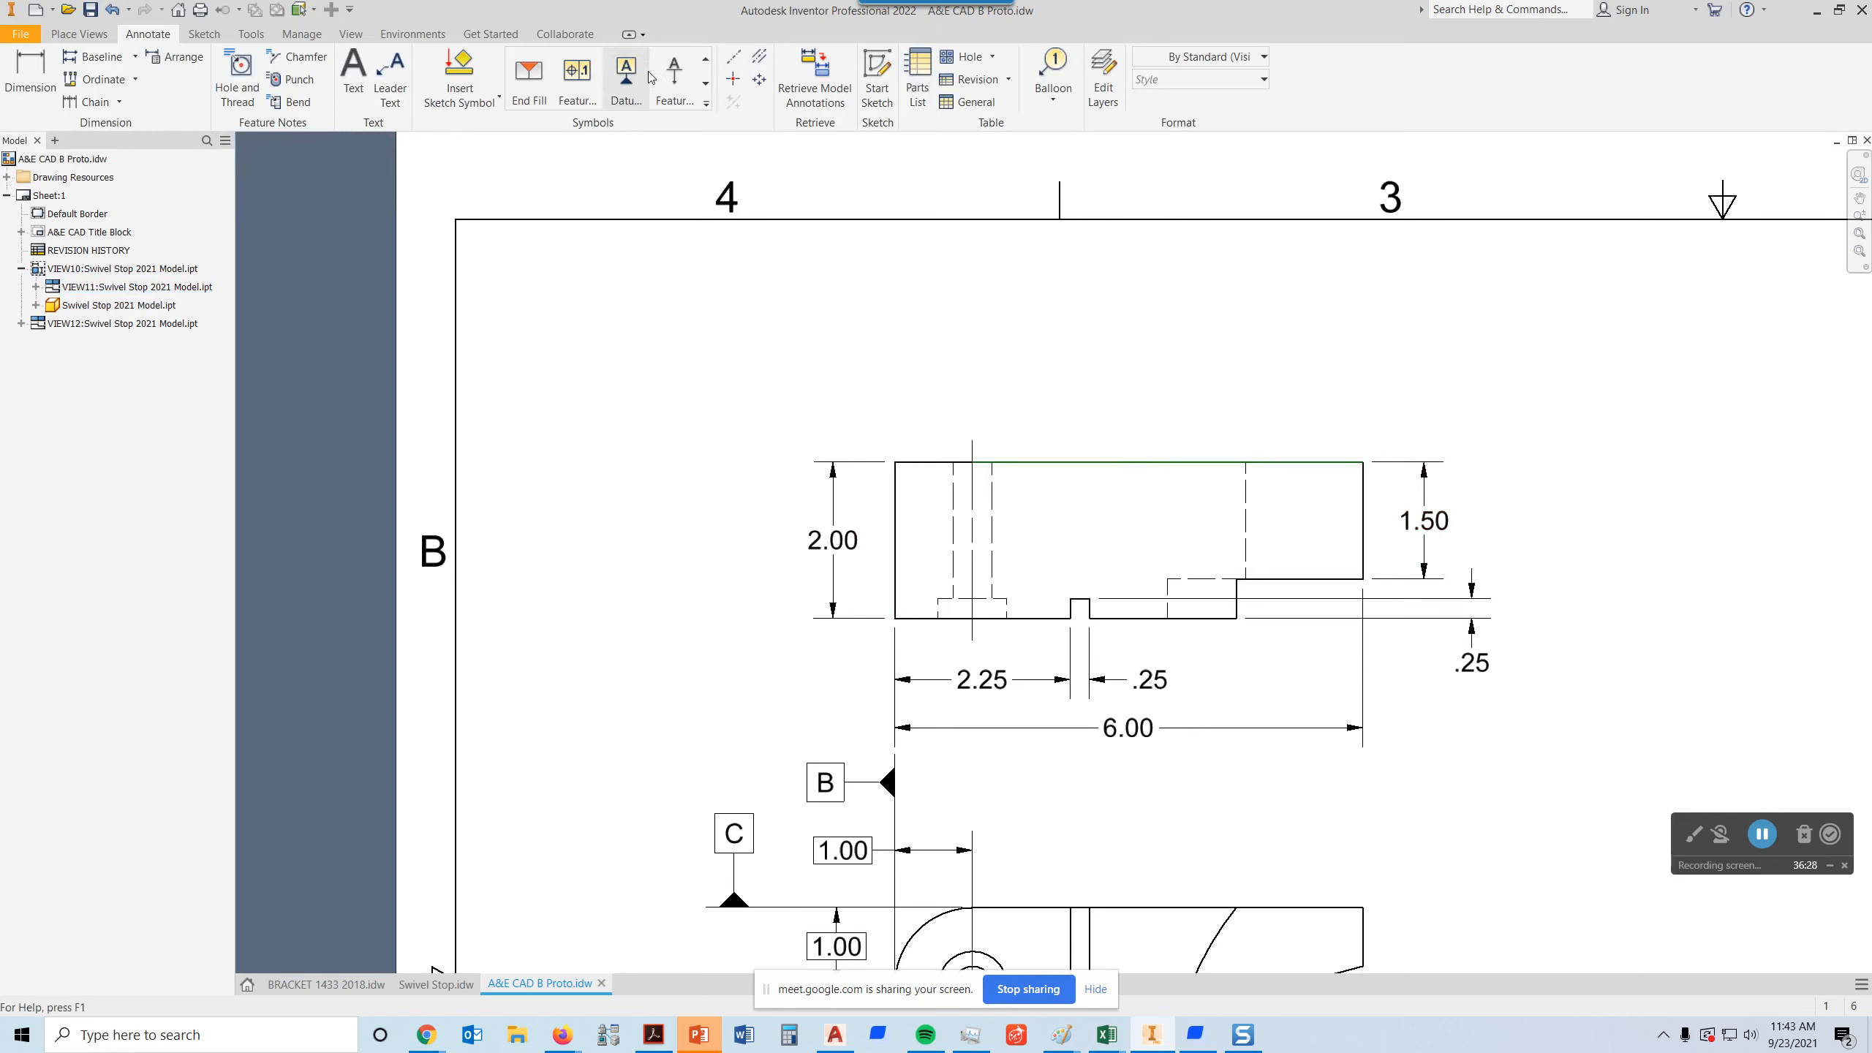
pyautogui.click(626, 74)
pyautogui.click(1083, 462)
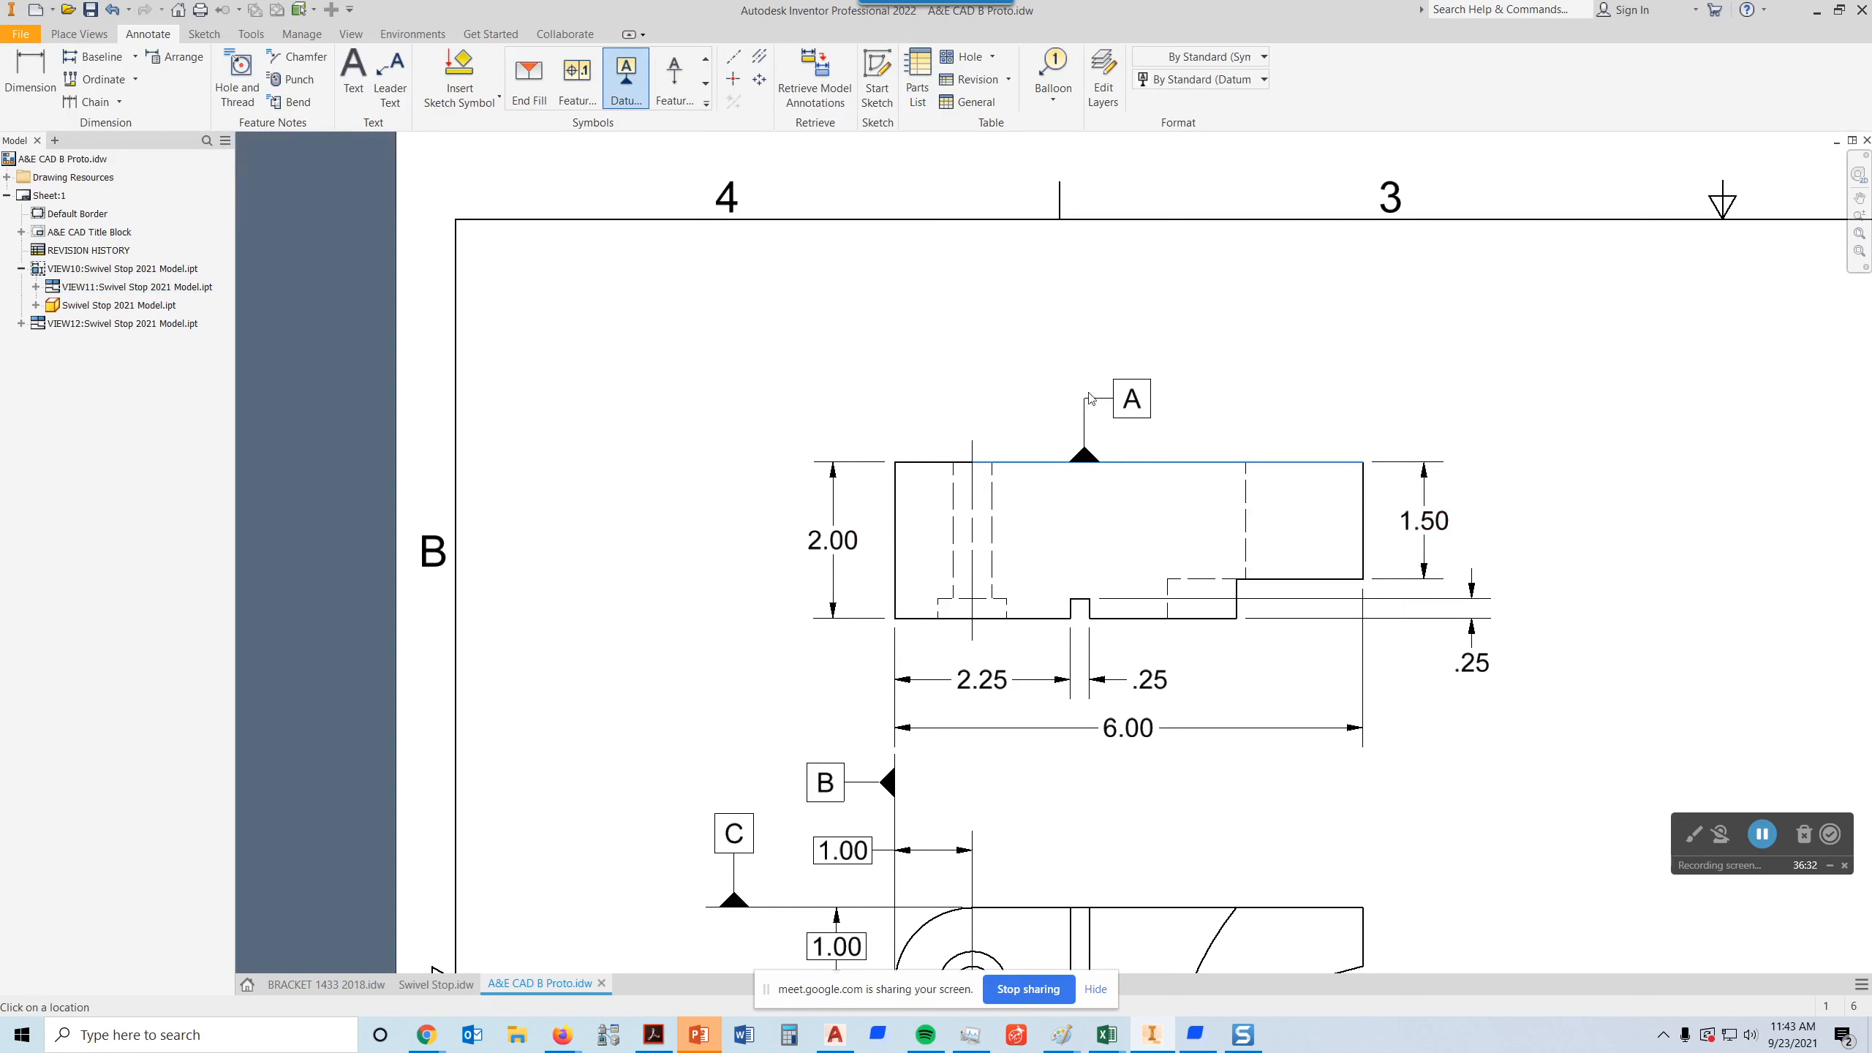
pyautogui.click(1091, 400)
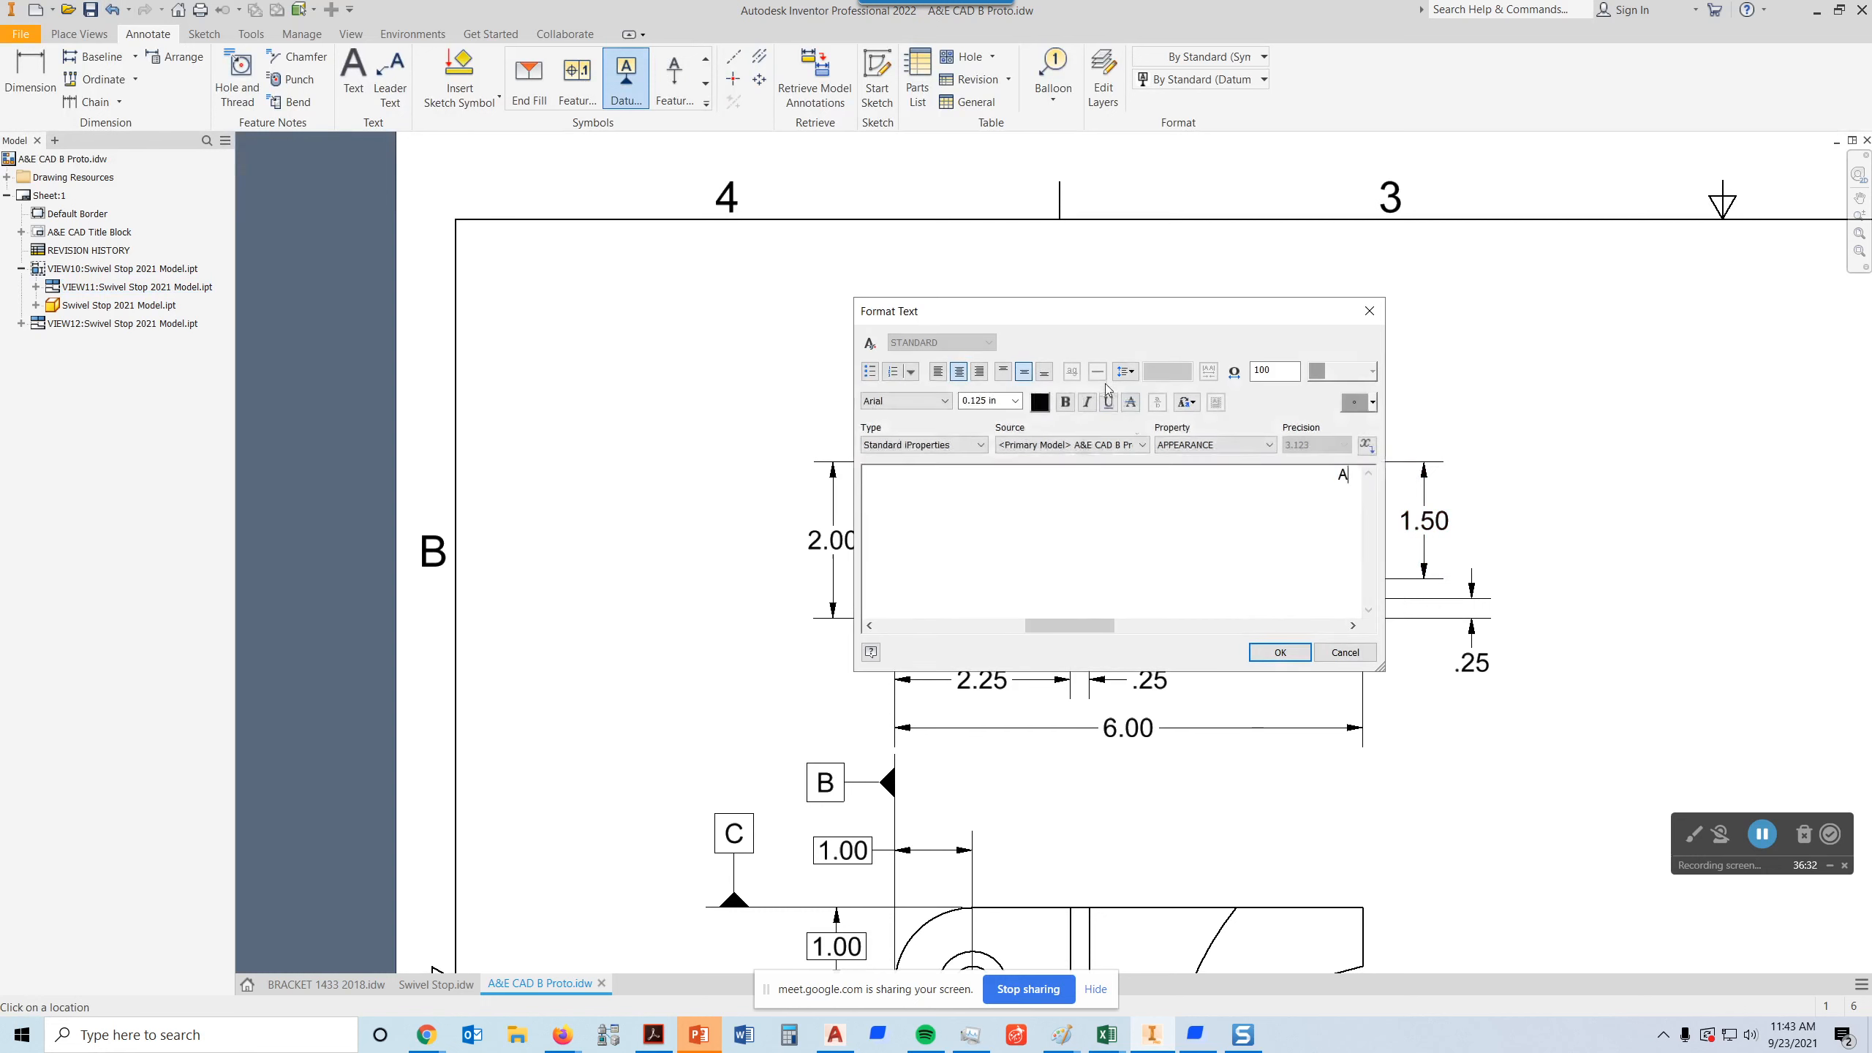
pyautogui.click(1280, 652)
pyautogui.press('Escape')
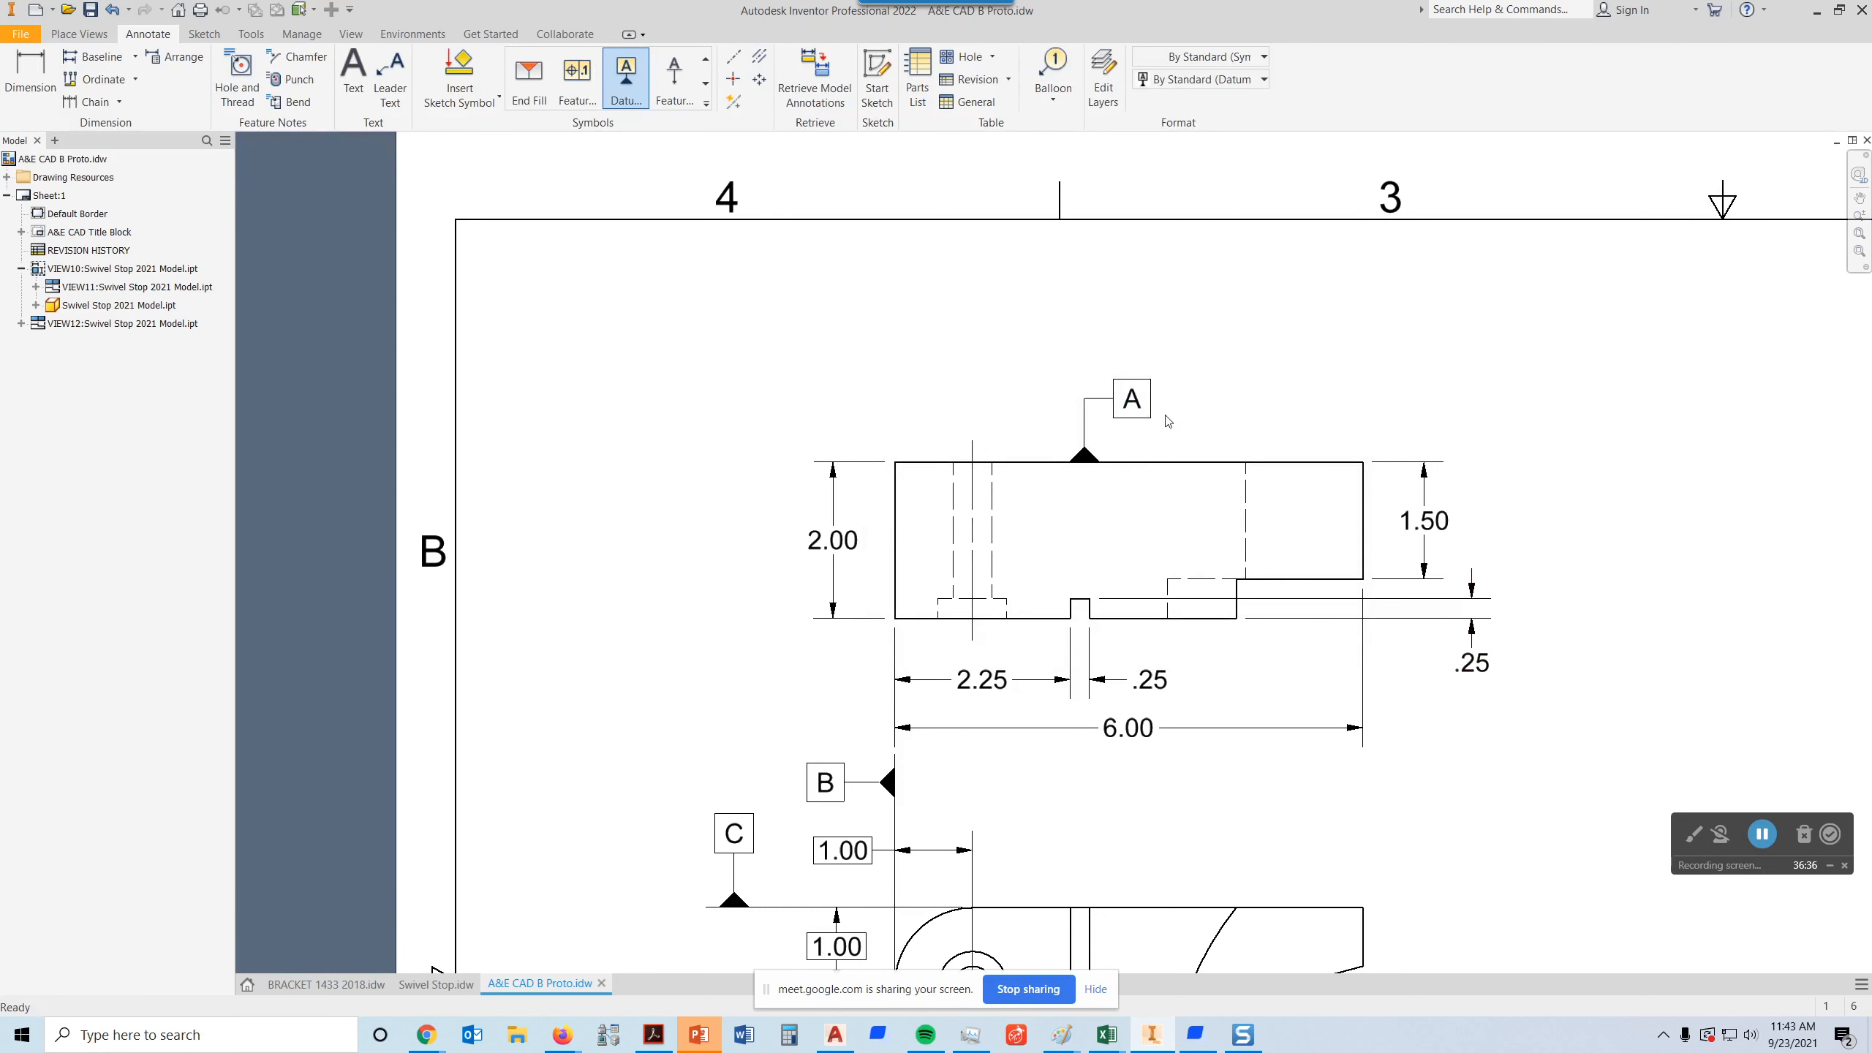
pyautogui.moveTo(1127, 405); pyautogui.dragTo(1088, 434)
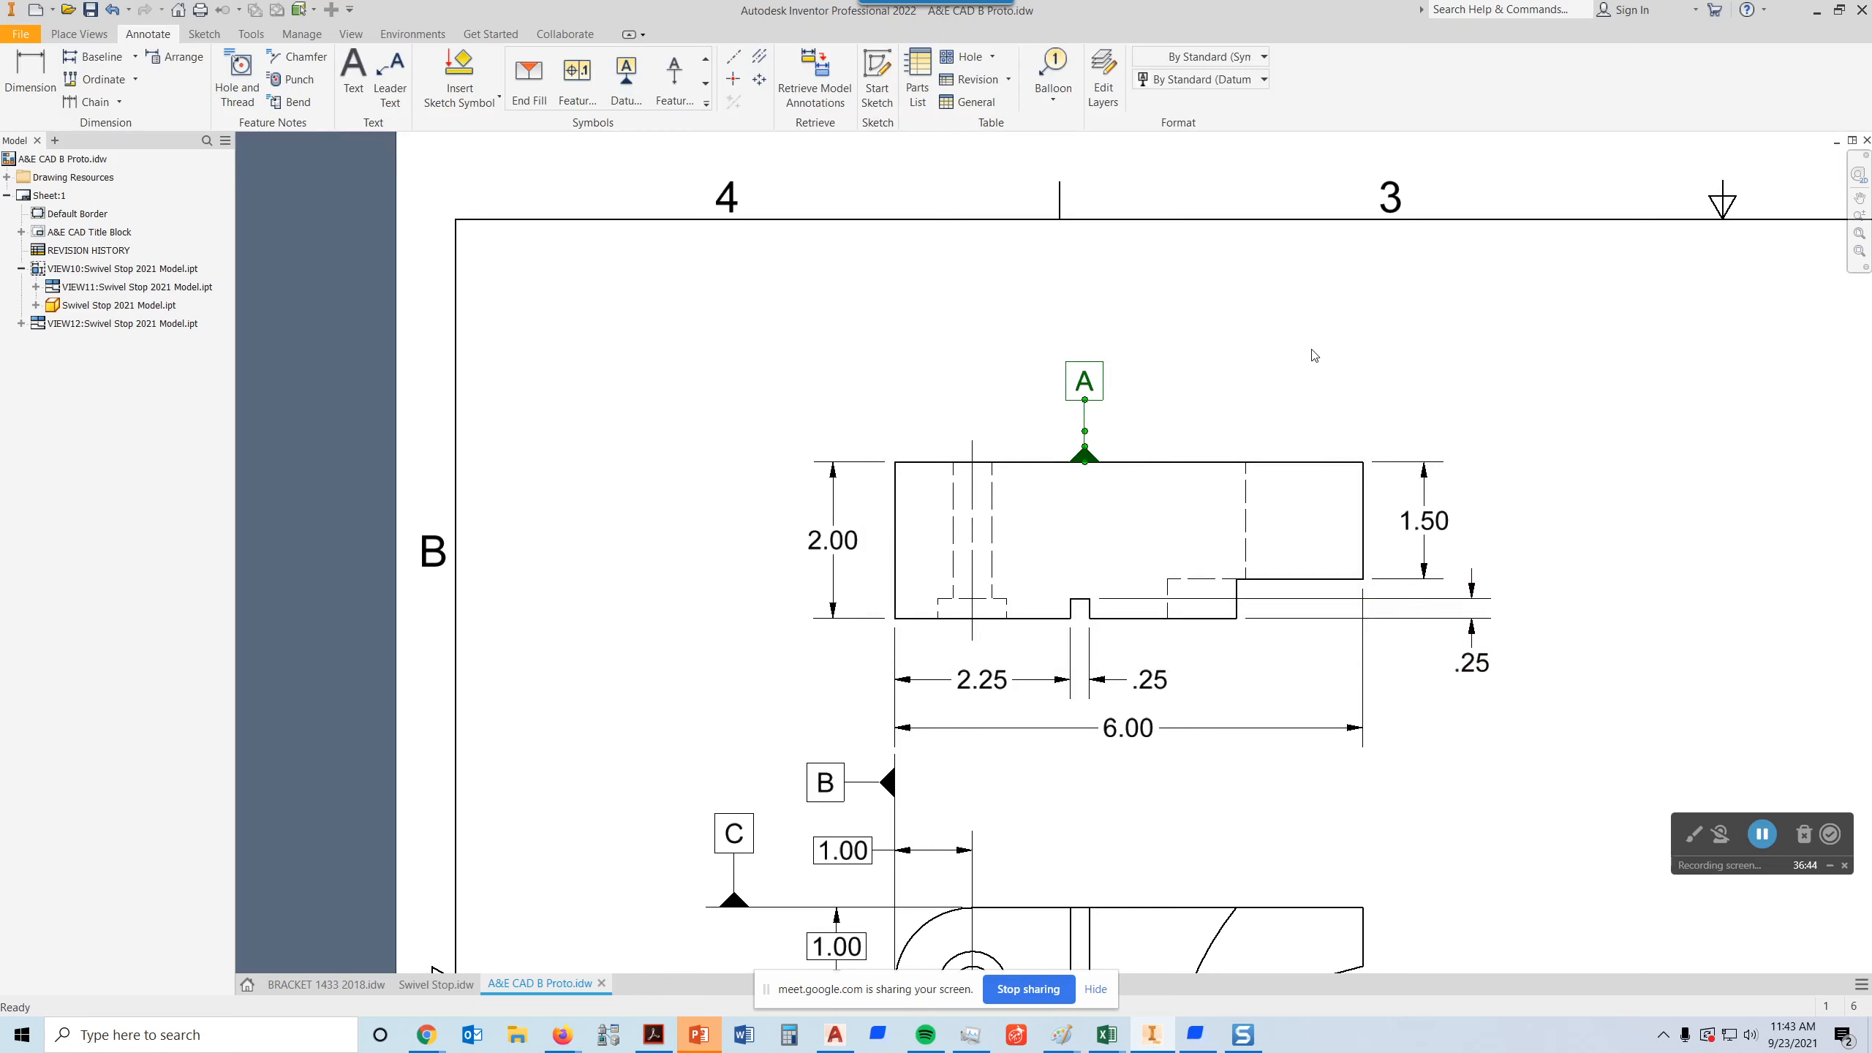
pyautogui.click(1050, 398)
# - Check the text height of the text style used by datum A's identifier style, leaving the styles unedited
pyautogui.click(1081, 391)
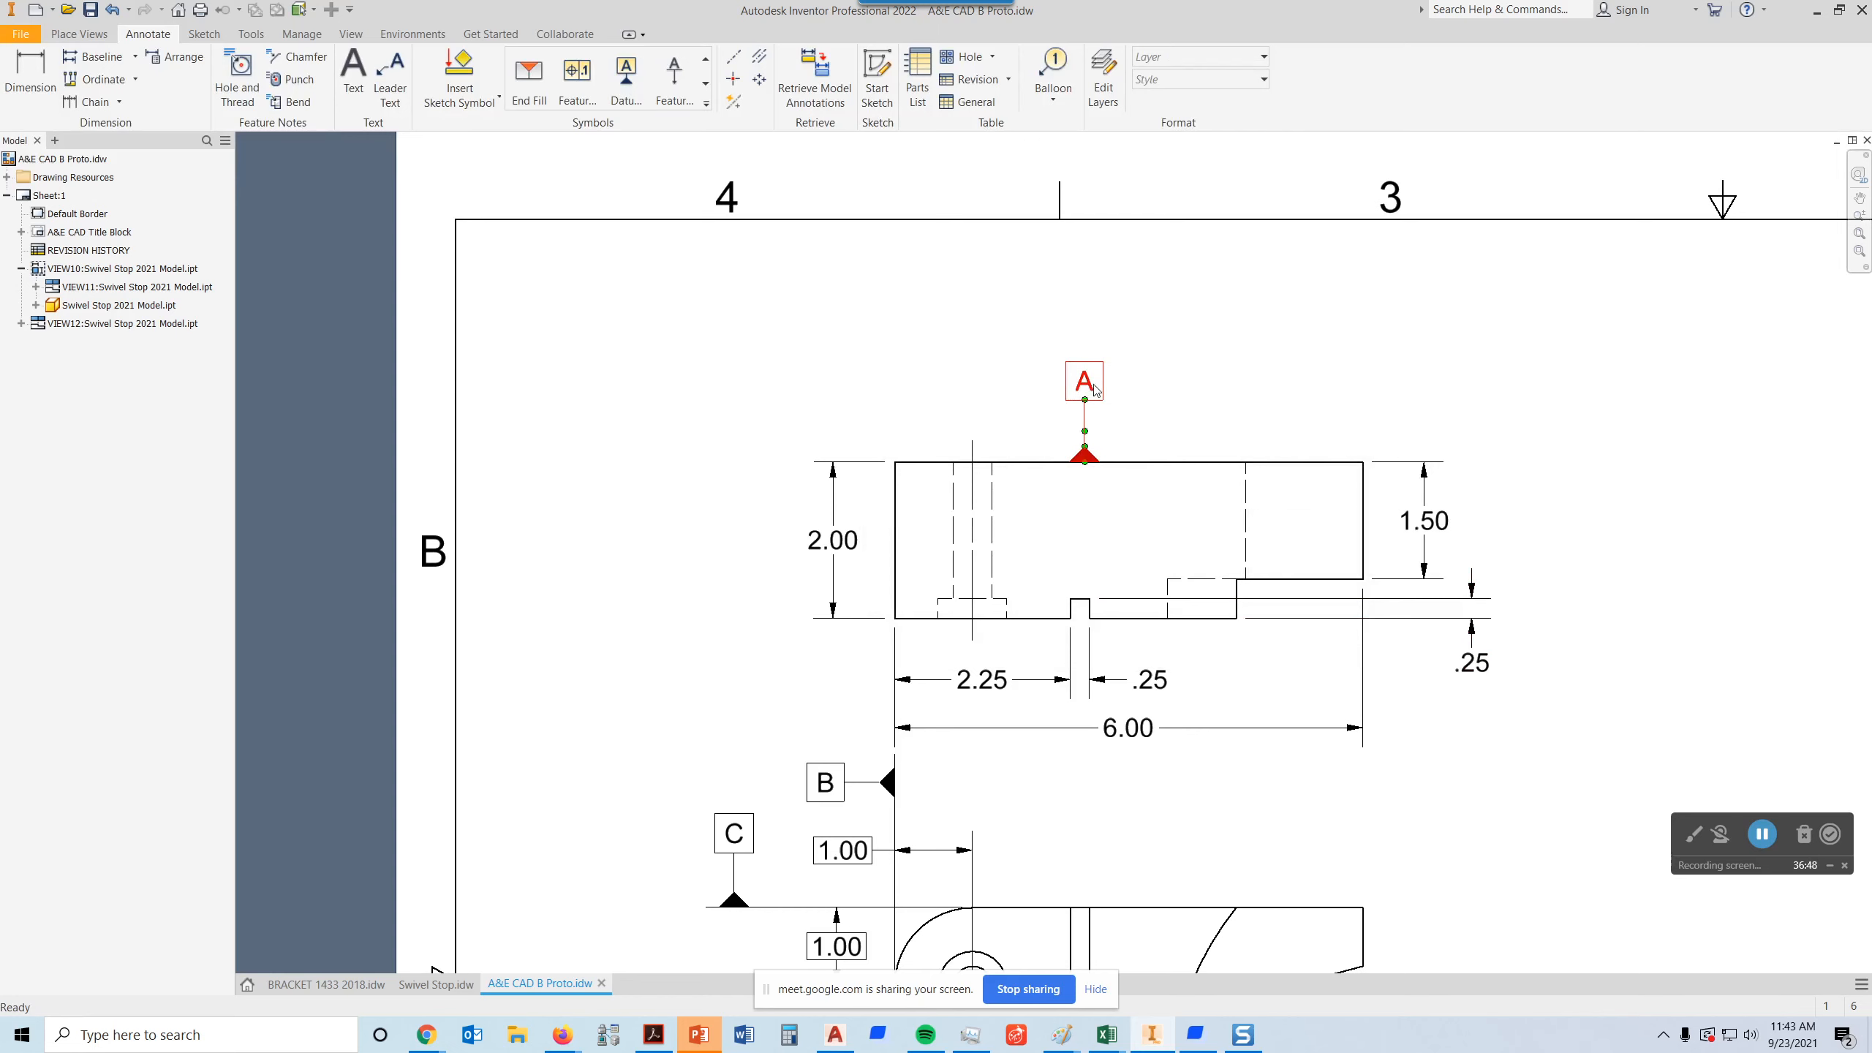
pyautogui.rightClick(1086, 388)
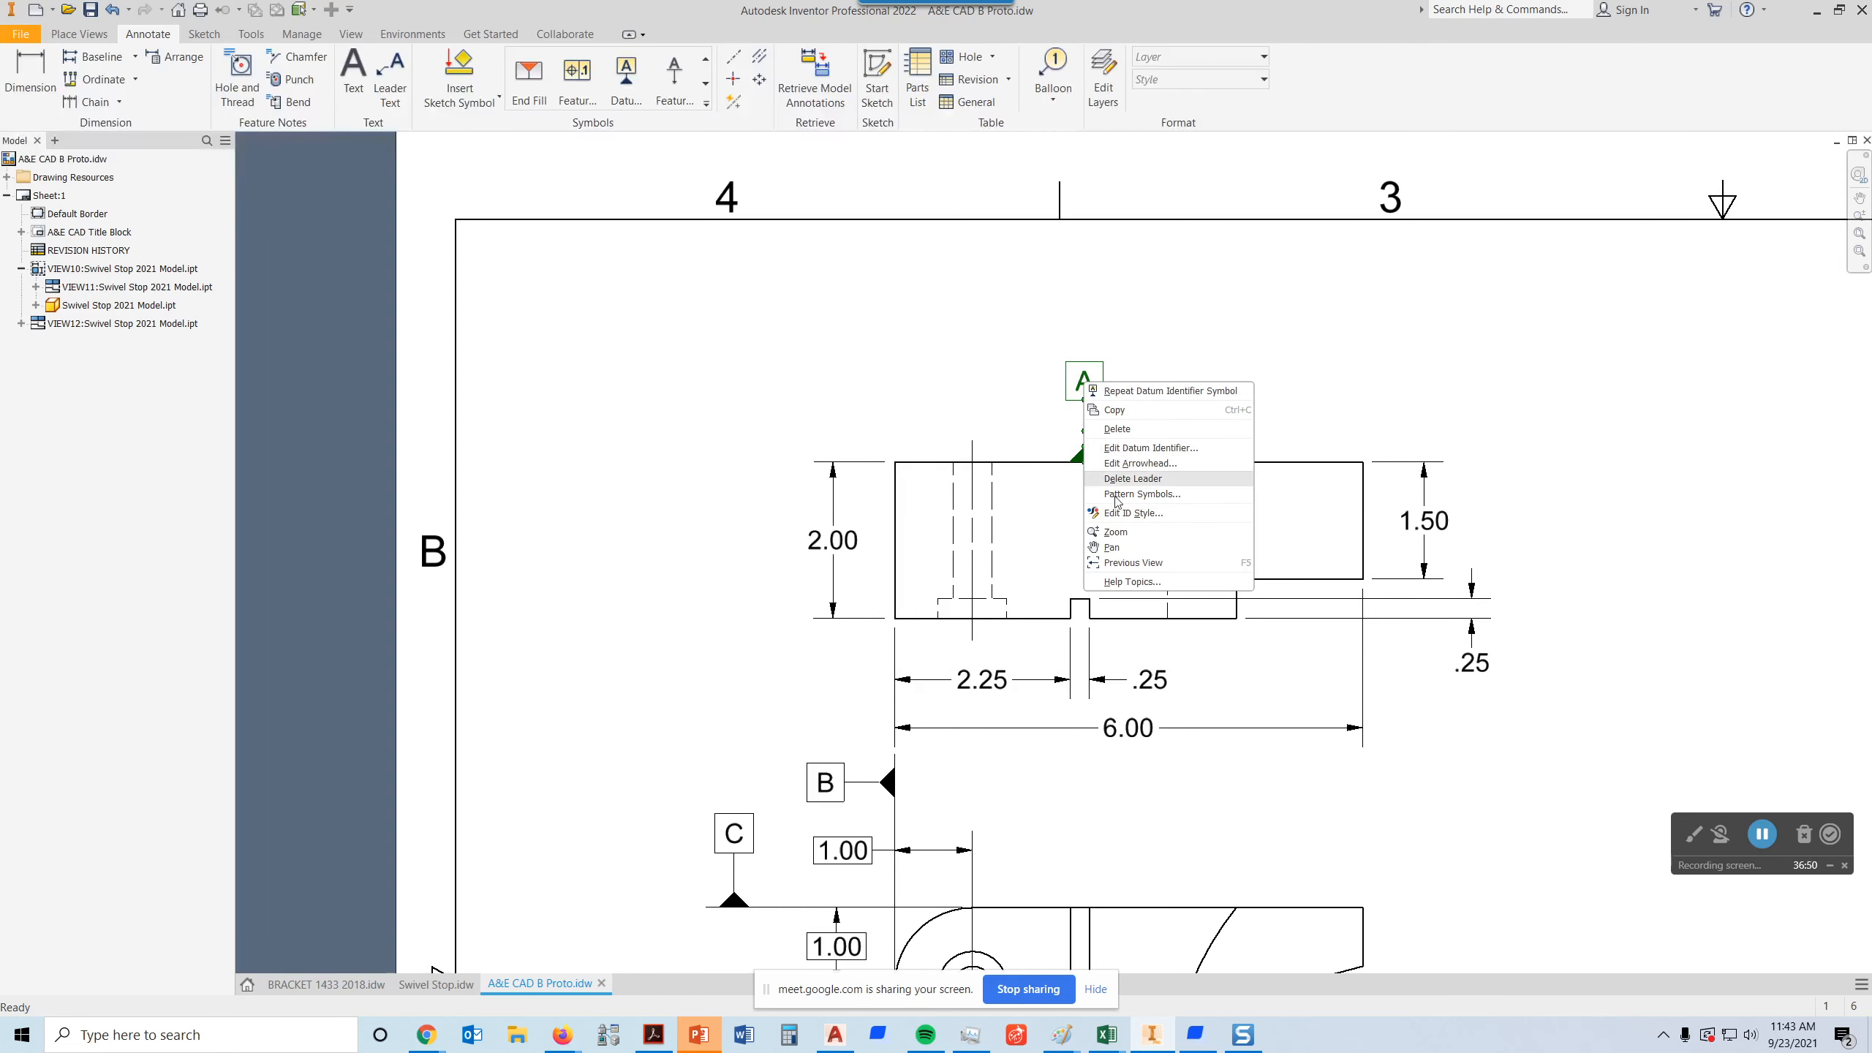
pyautogui.click(1305, 433)
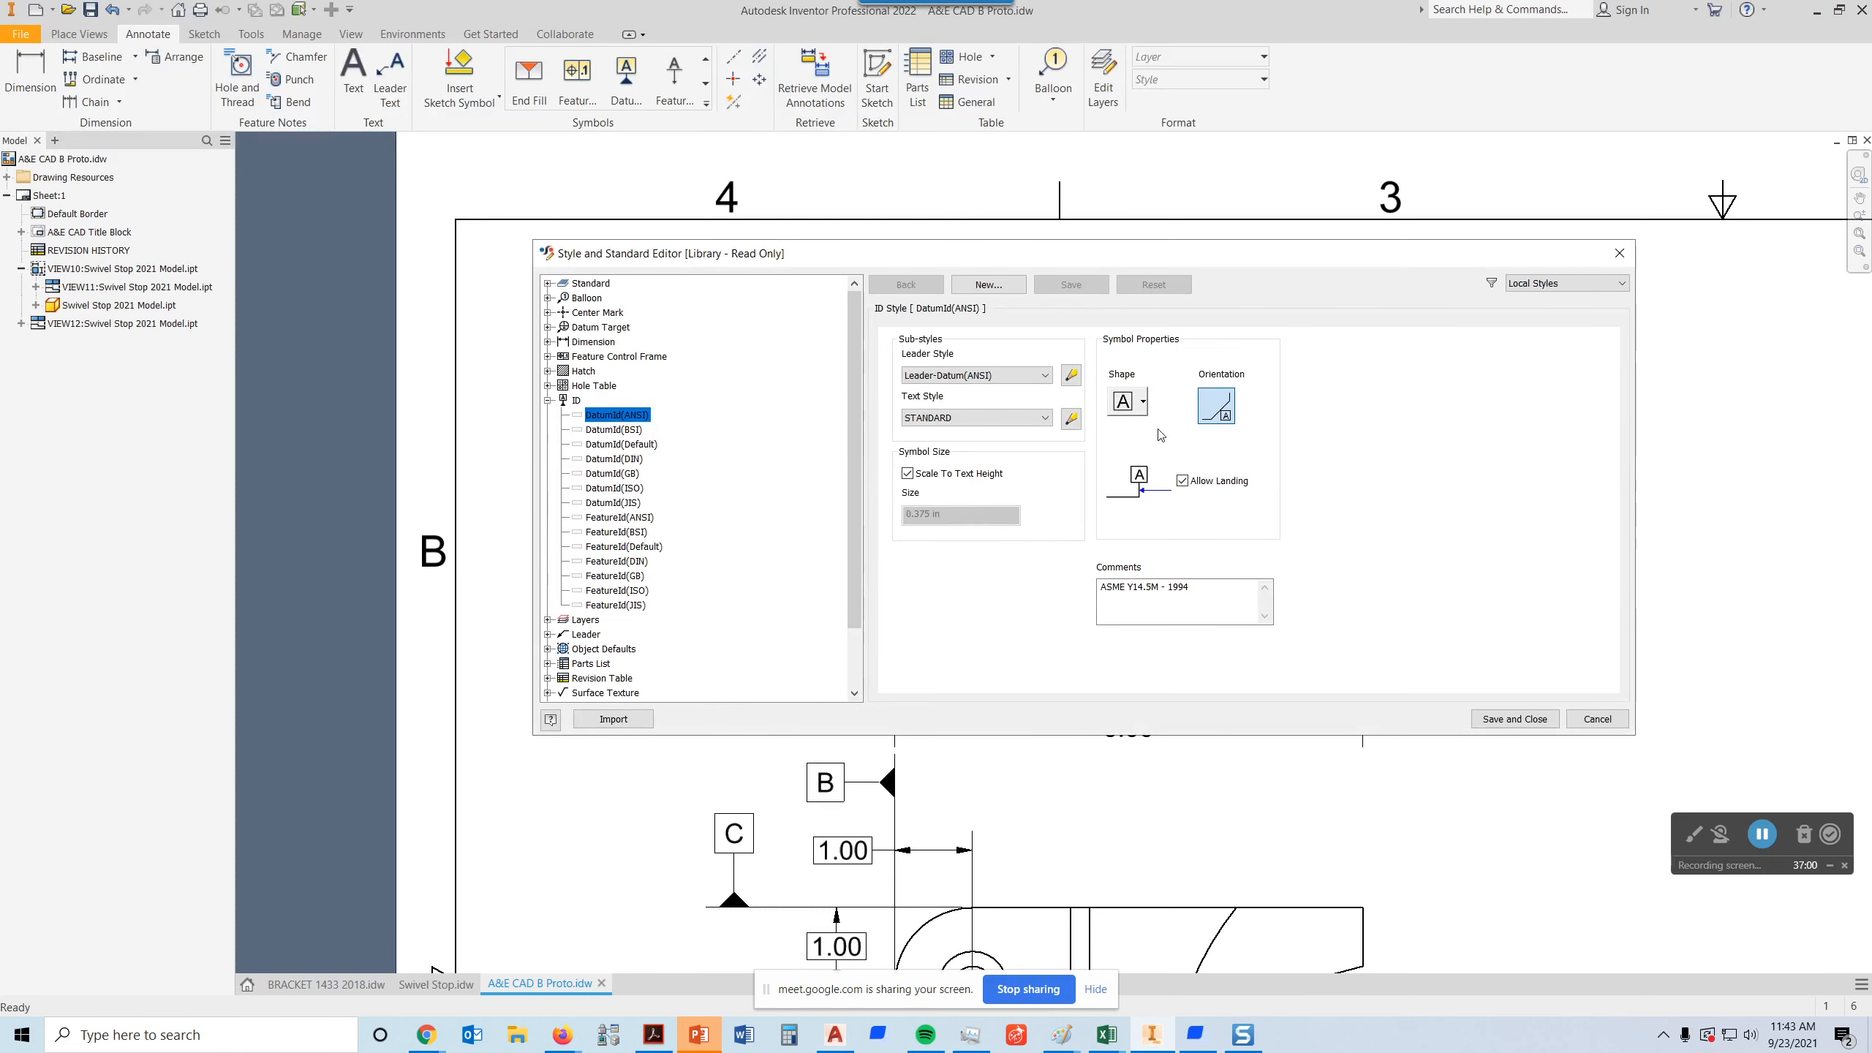
pyautogui.click(1072, 419)
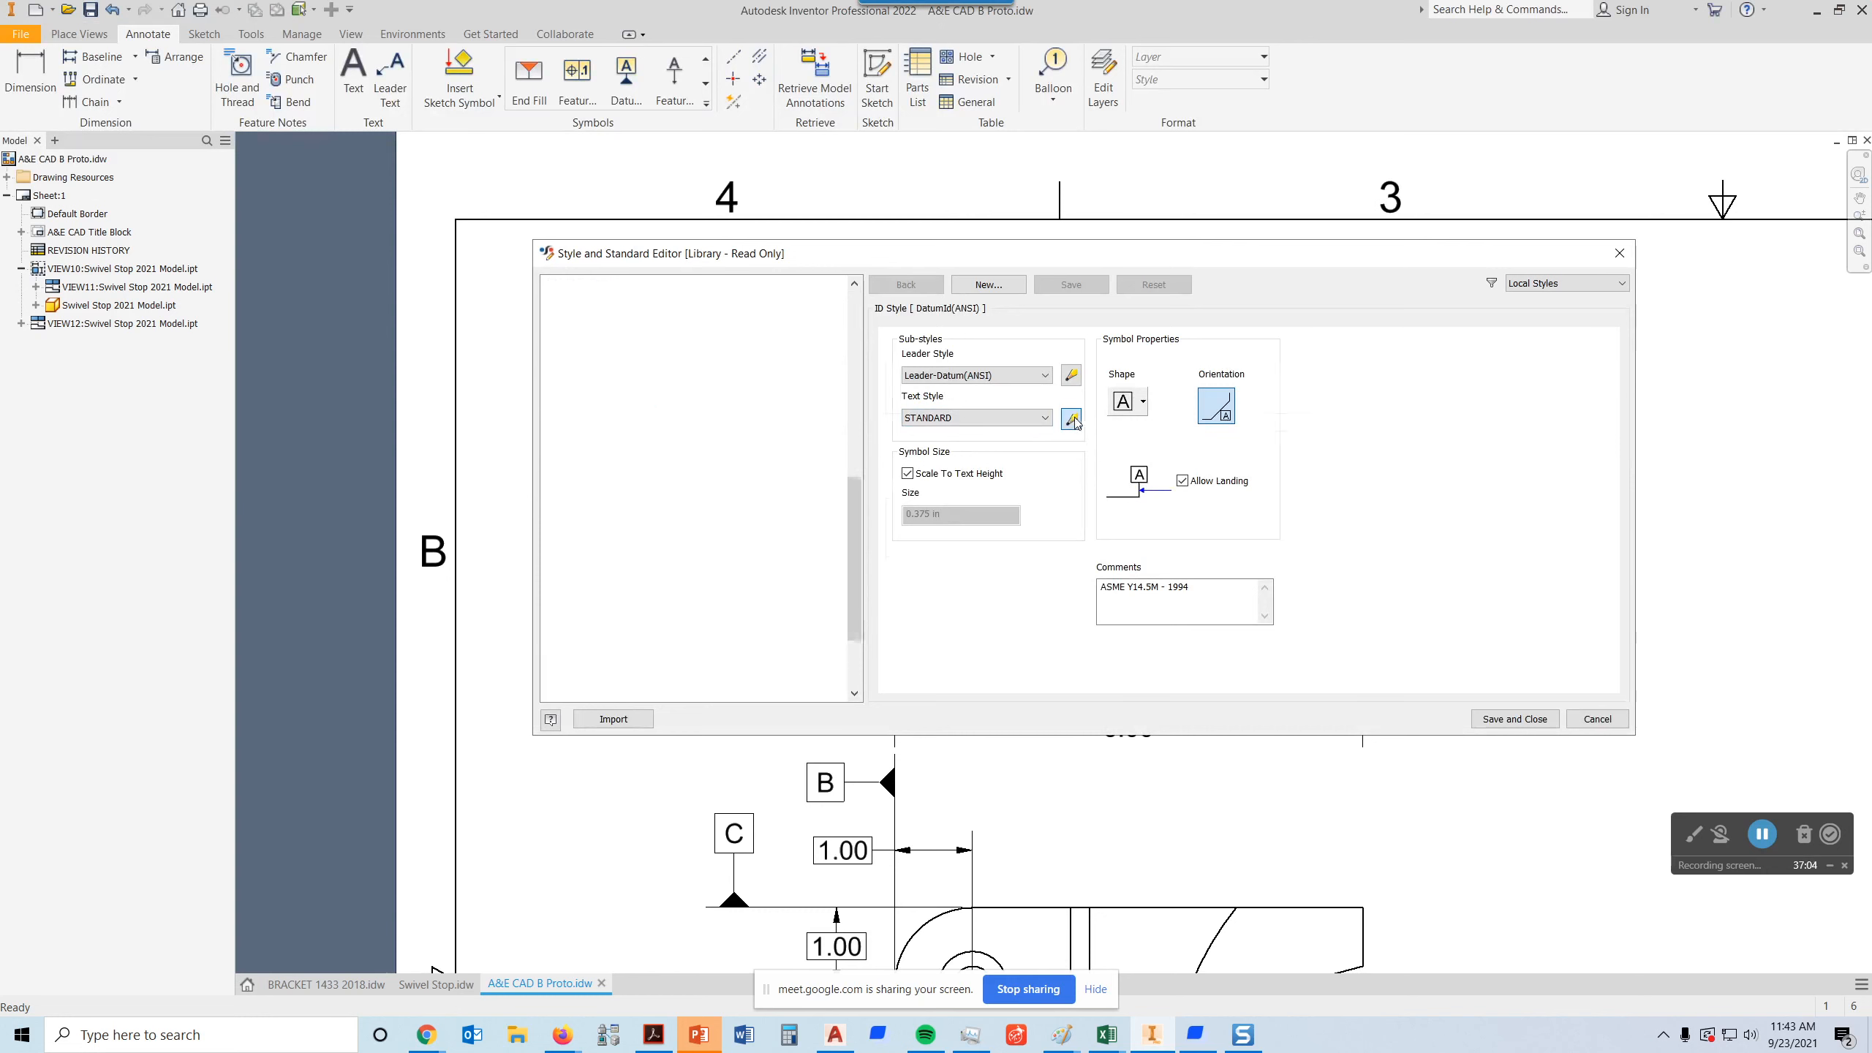
pyautogui.click(1208, 530)
pyautogui.click(1209, 530)
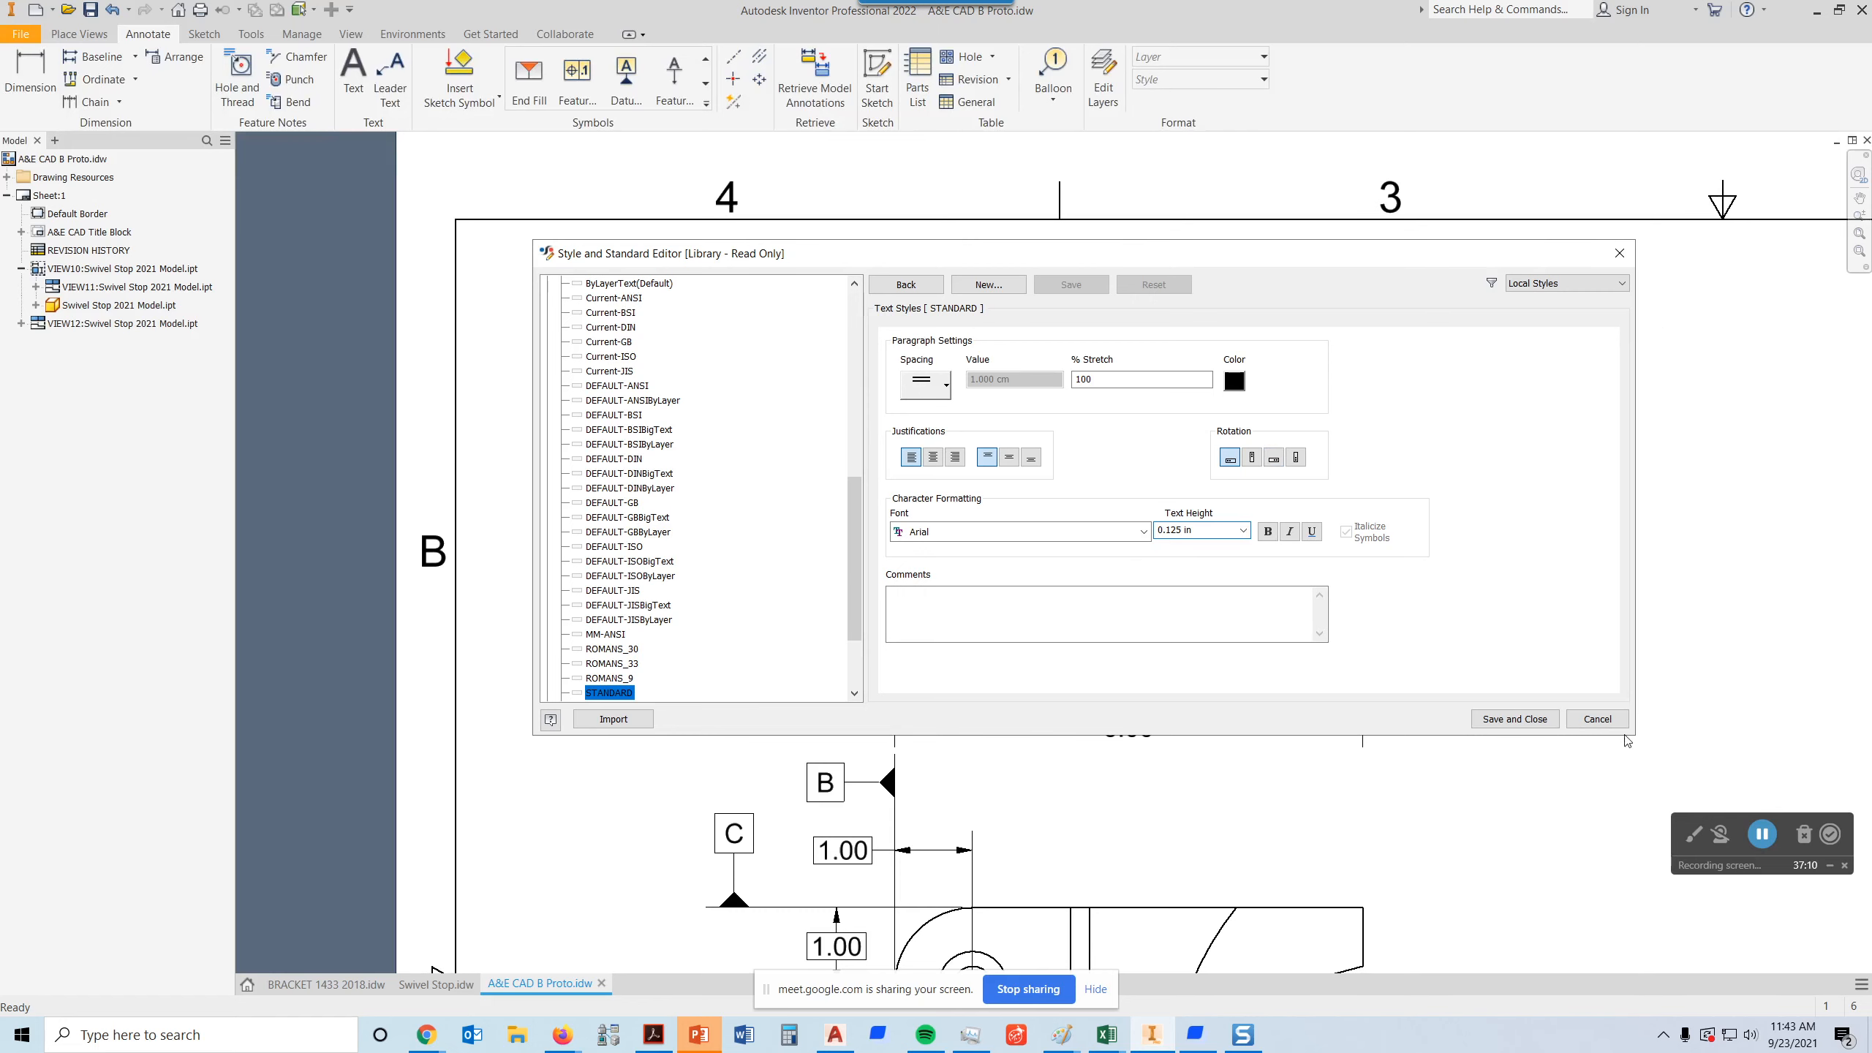
pyautogui.click(1597, 719)
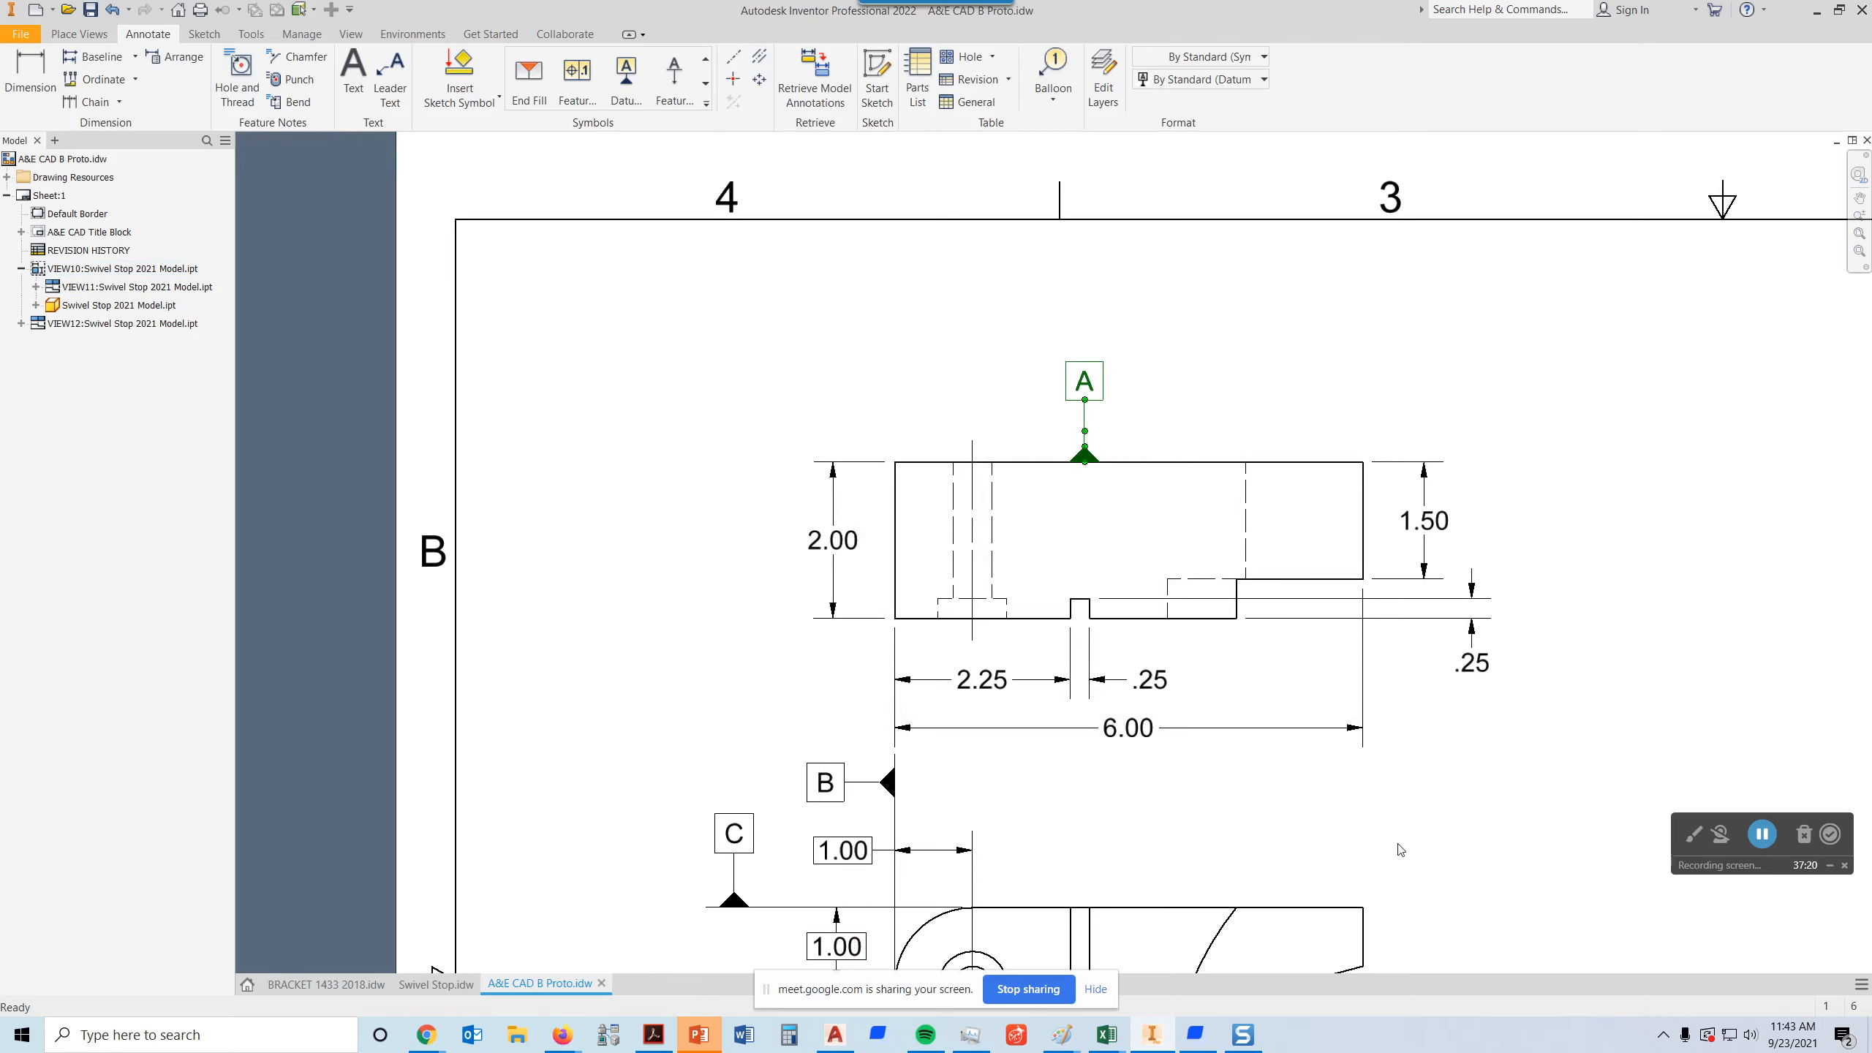
# - Add a hole note to the upper counterbored hole in the lower view, placing it above the part's top edge
pyautogui.moveTo(1399, 848); pyautogui.dragTo(1435, 516, button='middle')
pyautogui.moveTo(1091, 547); pyautogui.dragTo(1312, 502, button='middle')
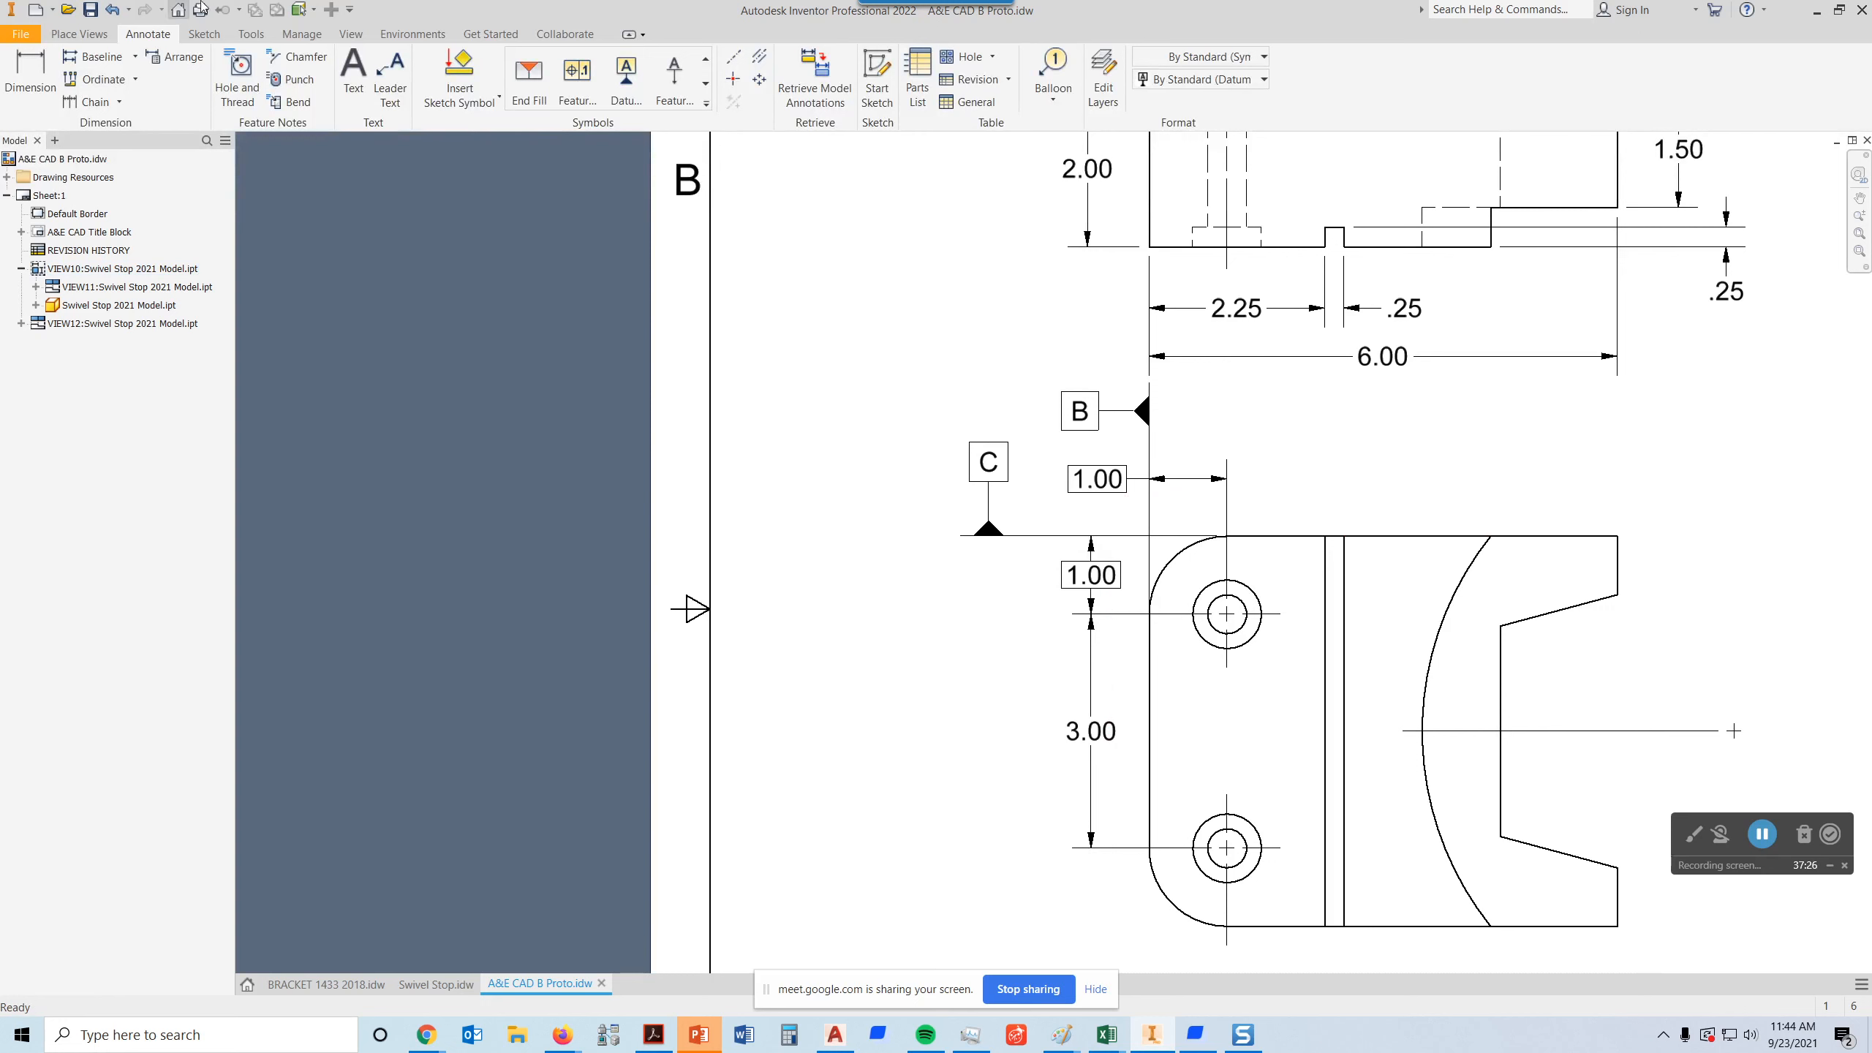
pyautogui.click(250, 83)
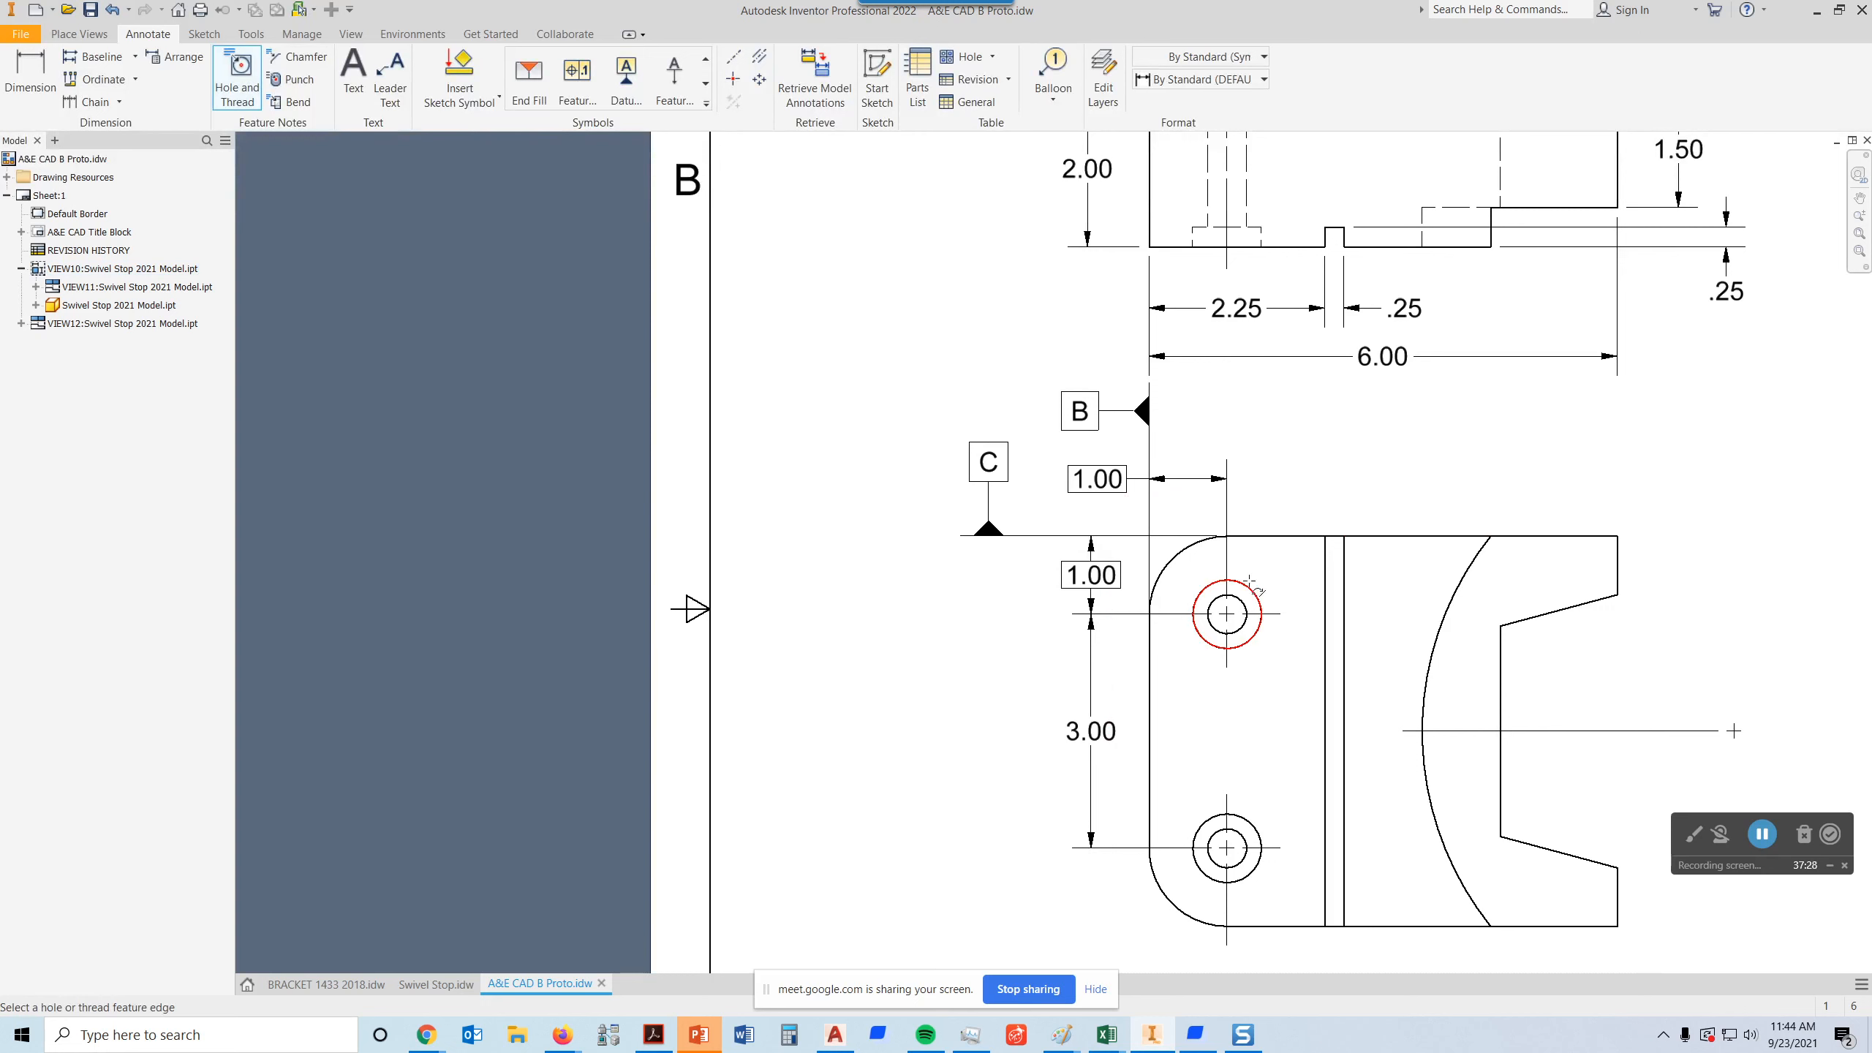
pyautogui.click(1215, 590)
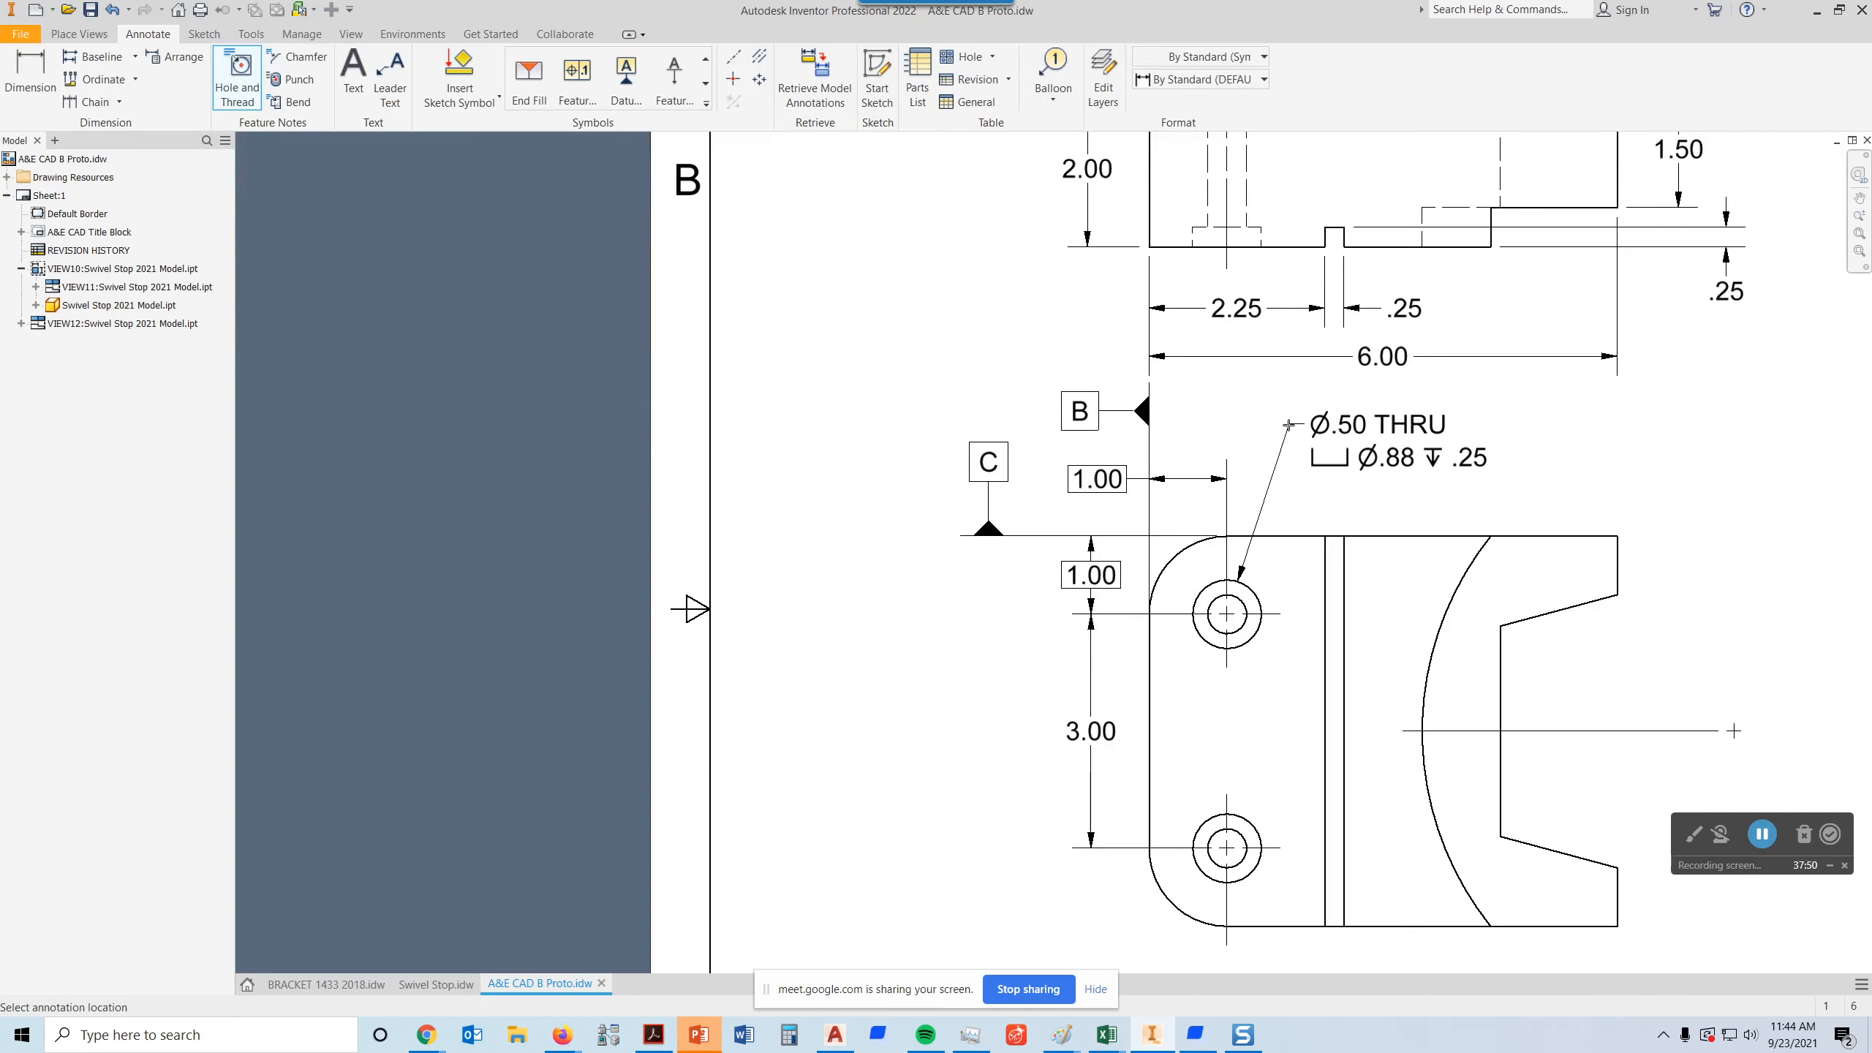
pyautogui.click(1288, 426)
# - Place a leaderless feature control frame beside the hole note and set its geometric characteristic to position
pyautogui.moveTo(1426, 436)
pyautogui.mouseDown(button='middle')
pyautogui.moveTo(1201, 421)
pyautogui.moveTo(1197, 442)
pyautogui.mouseUp(button='middle')
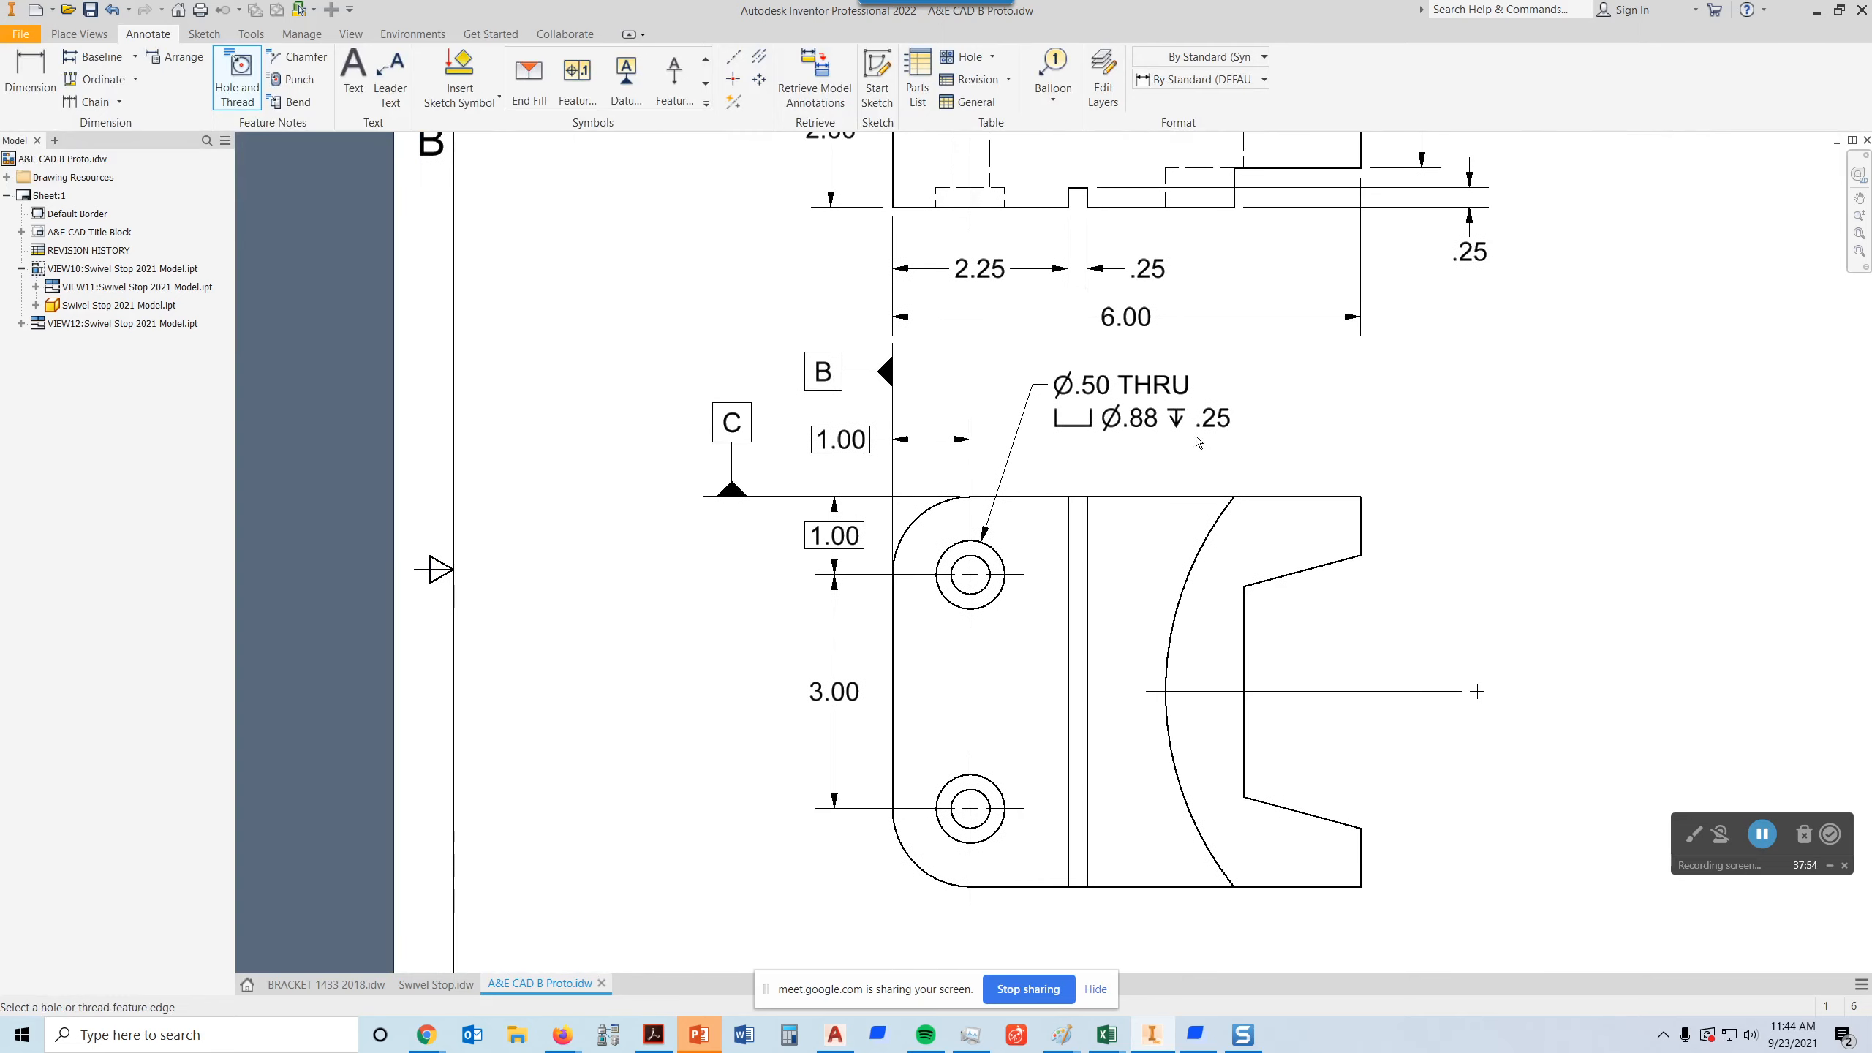
pyautogui.click(585, 74)
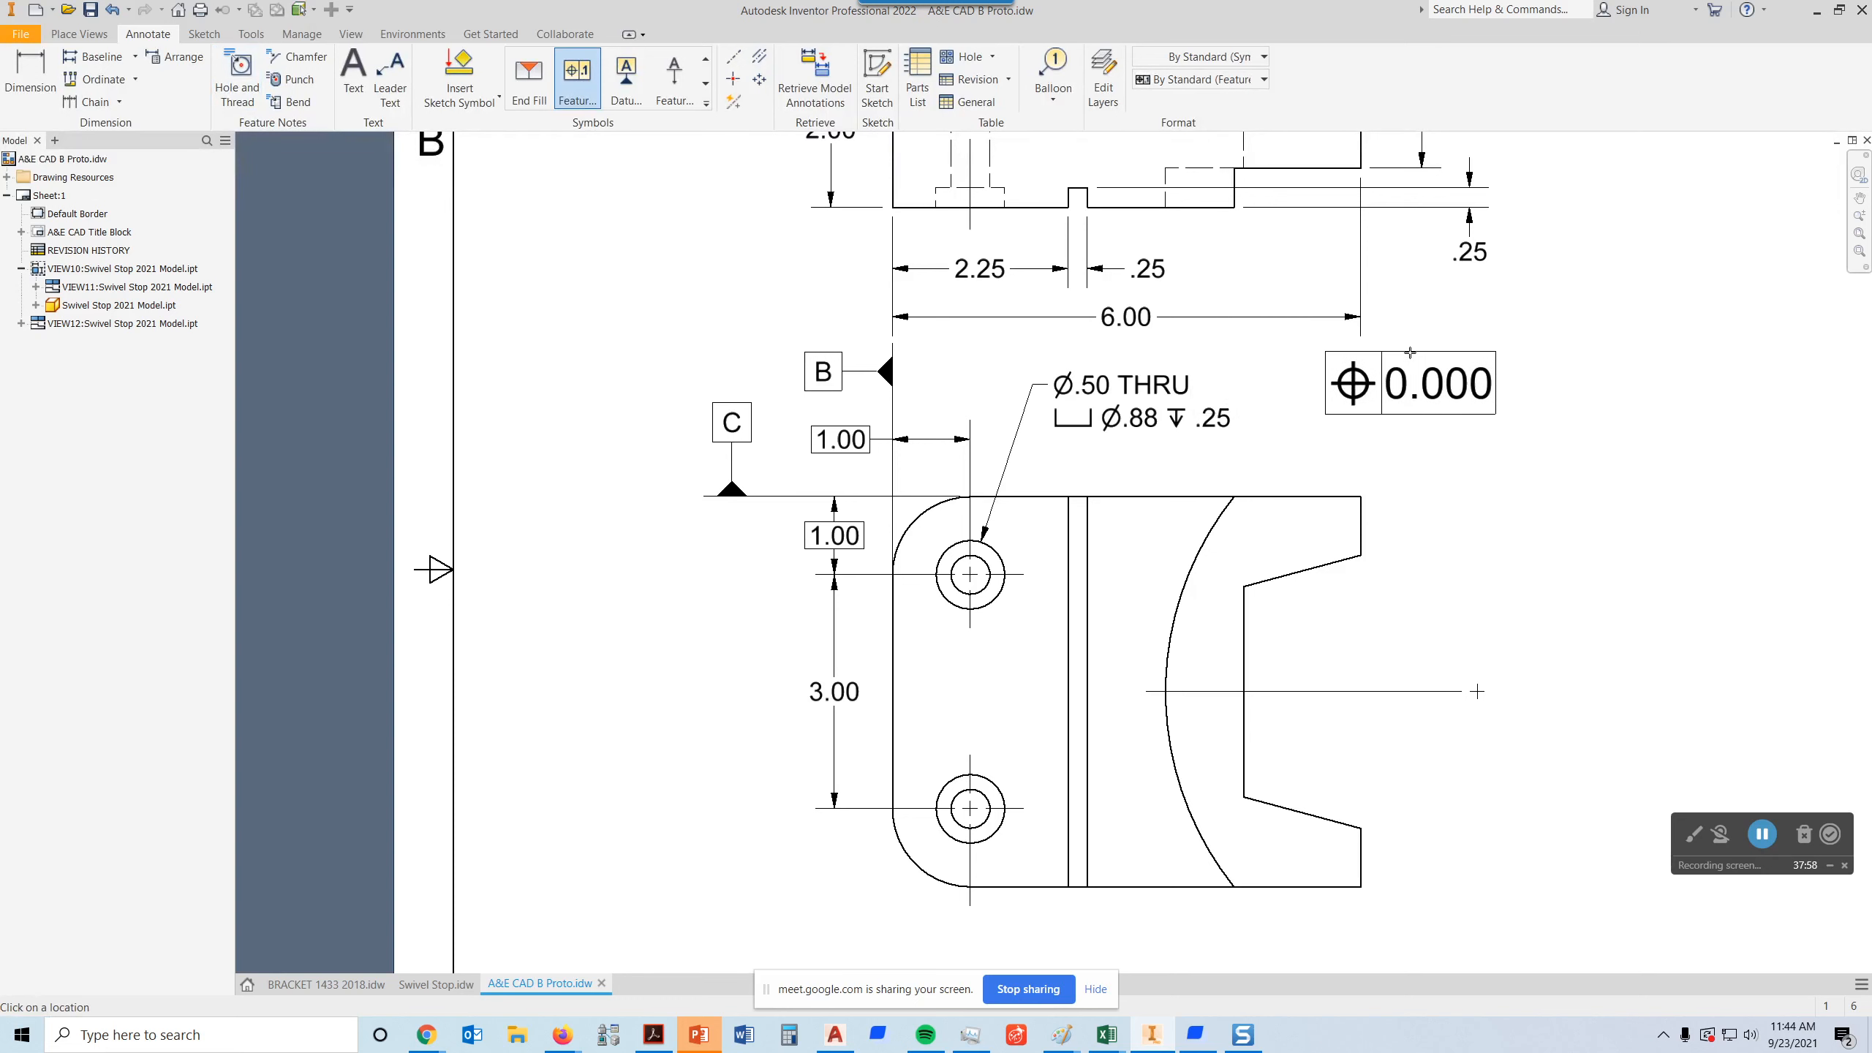
pyautogui.click(1364, 353)
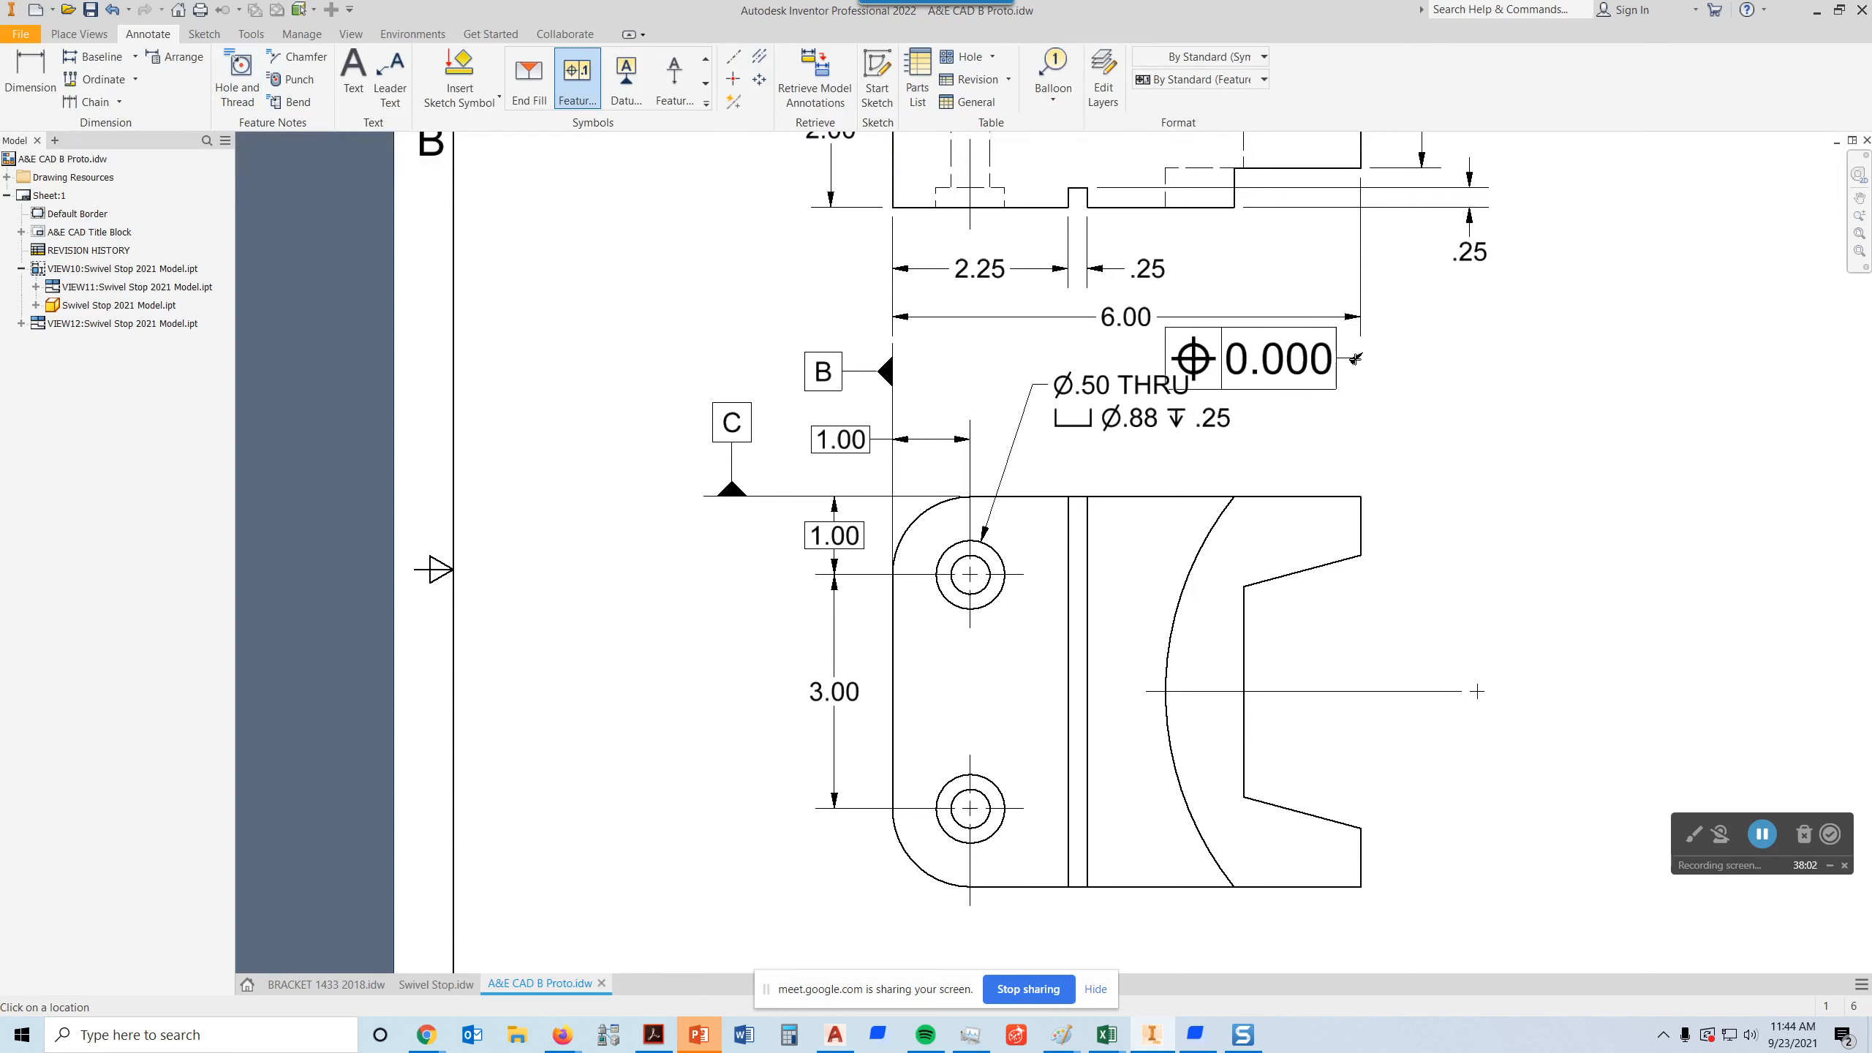
pyautogui.rightClick(1363, 358)
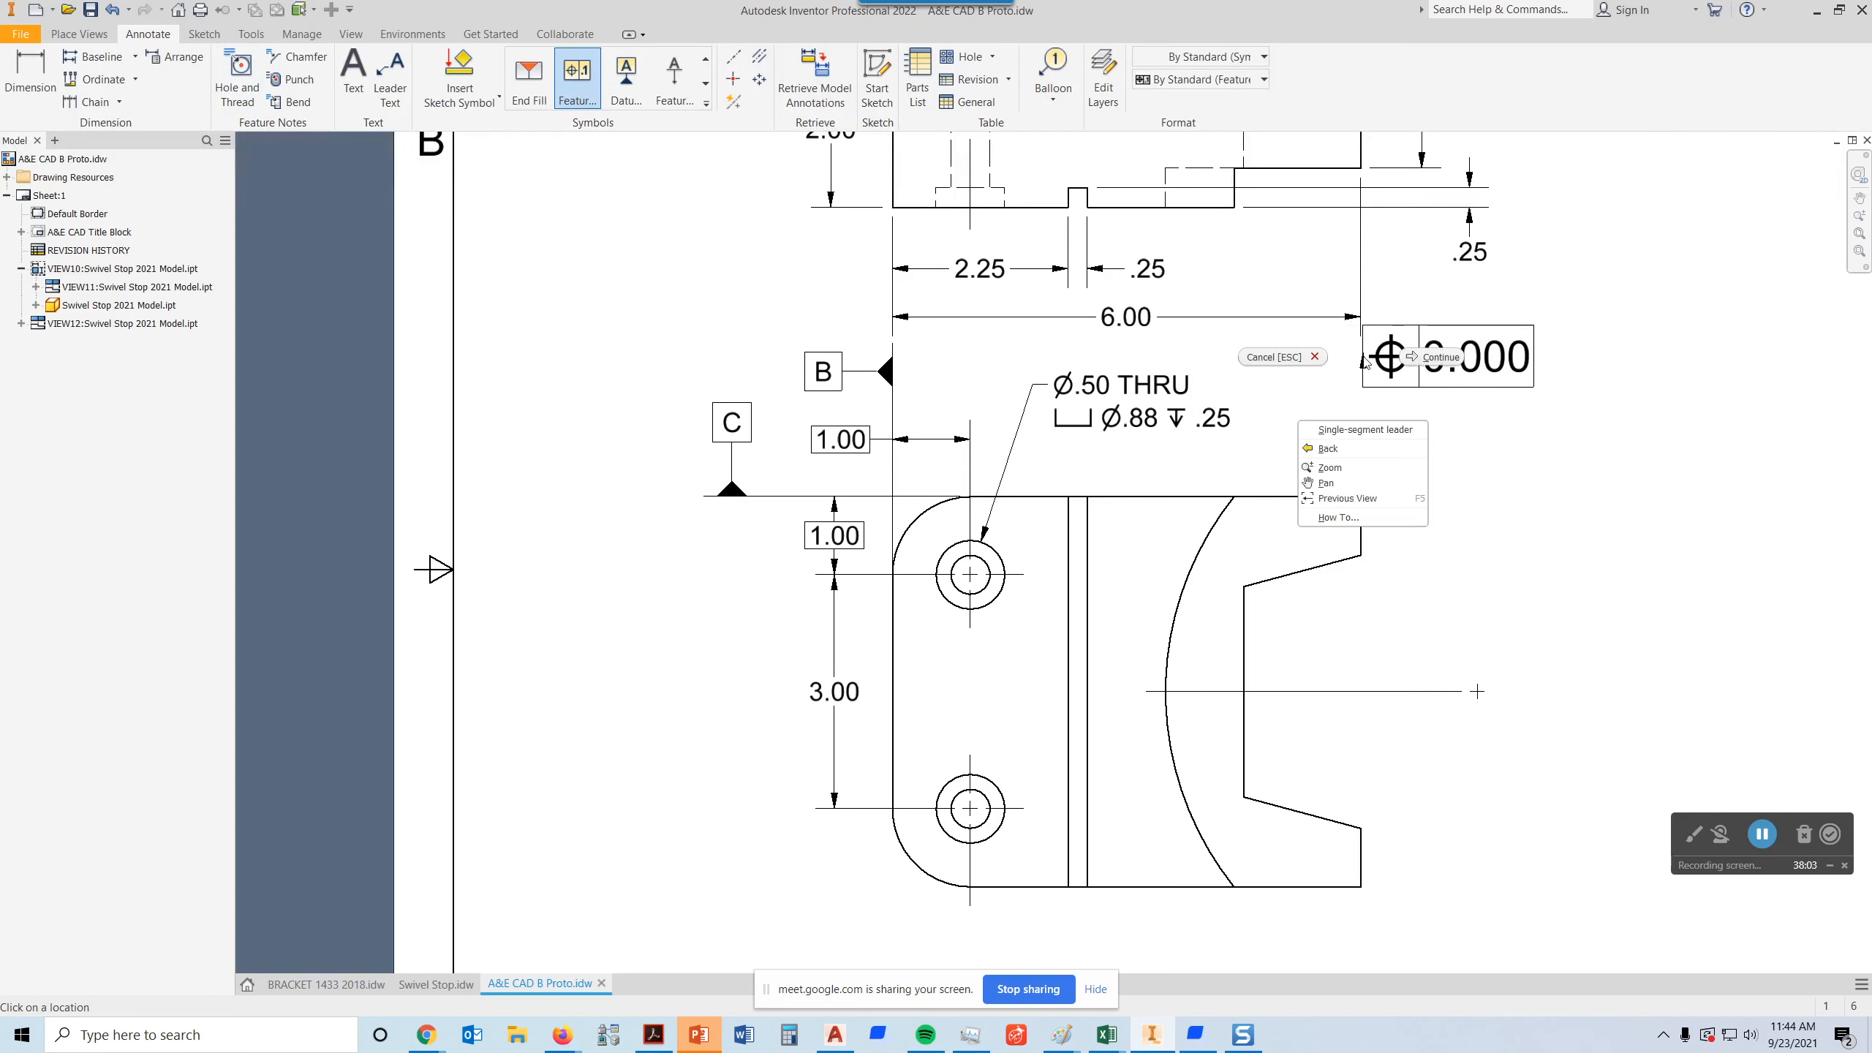
pyautogui.click(1439, 357)
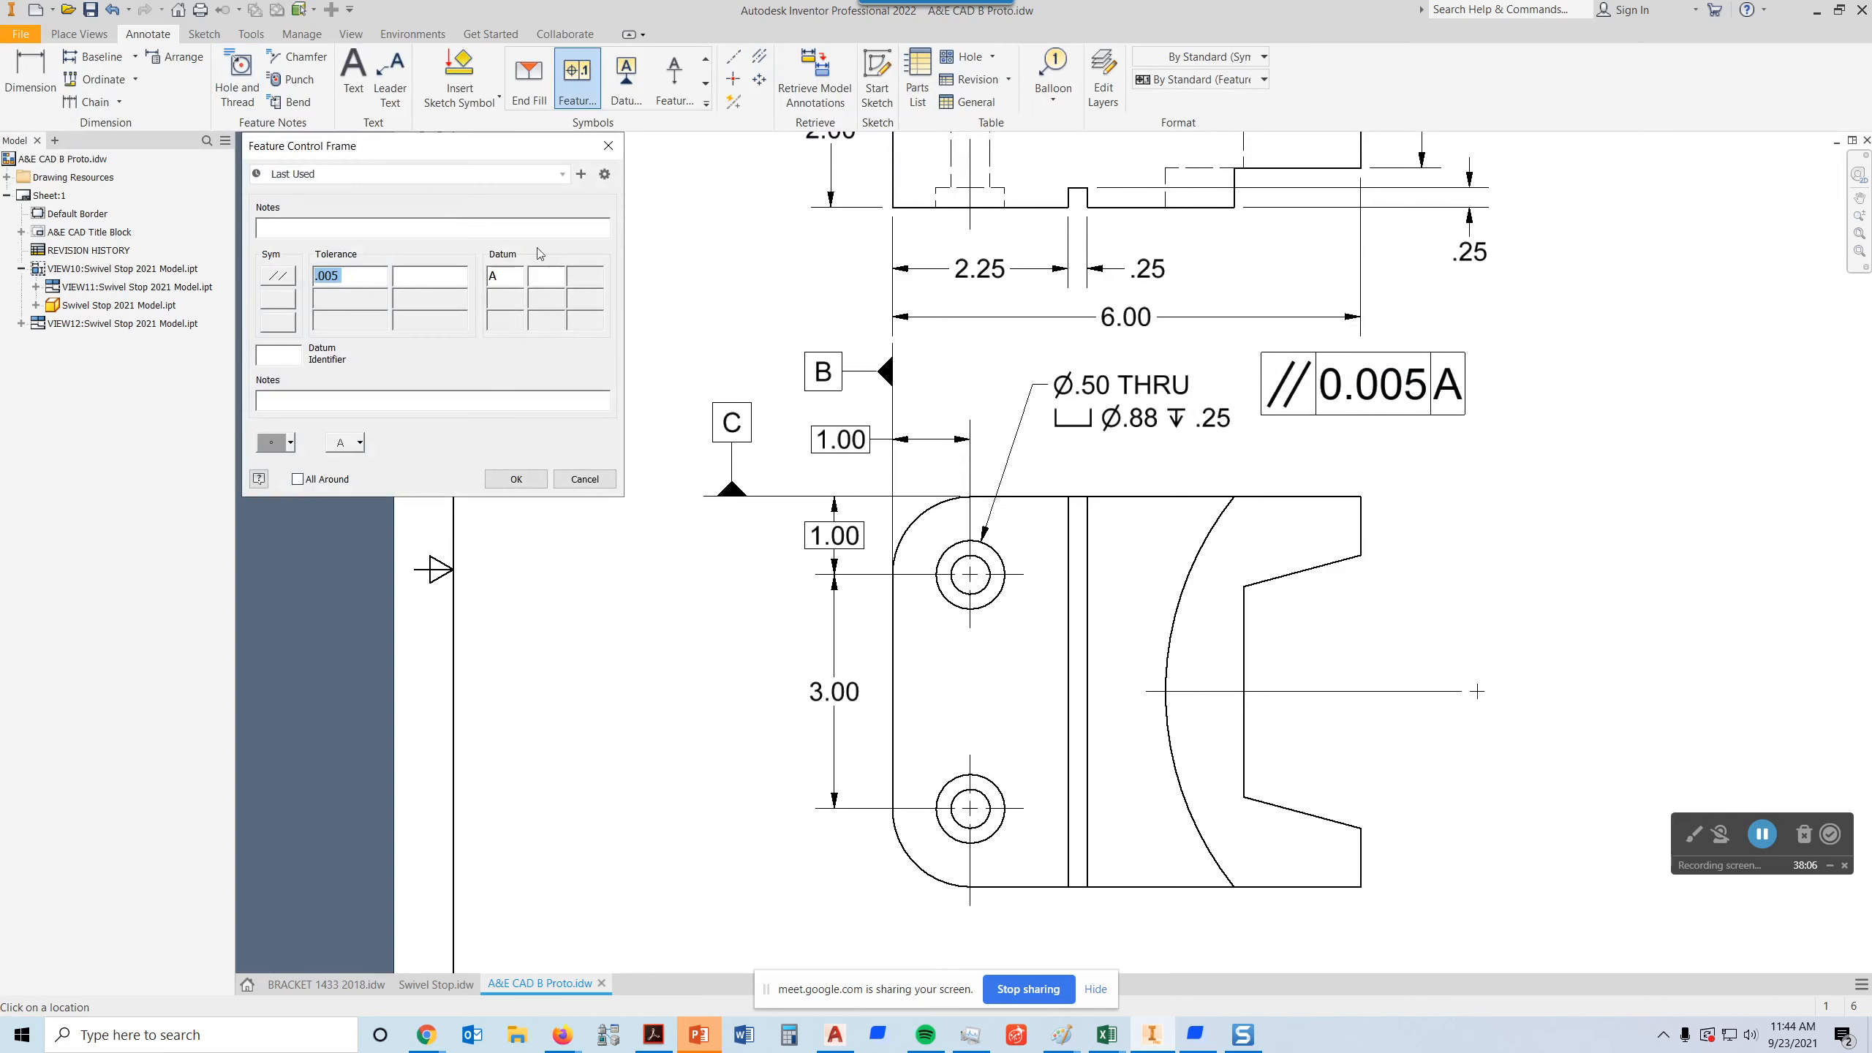
pyautogui.moveTo(452, 159); pyautogui.dragTo(1380, 516)
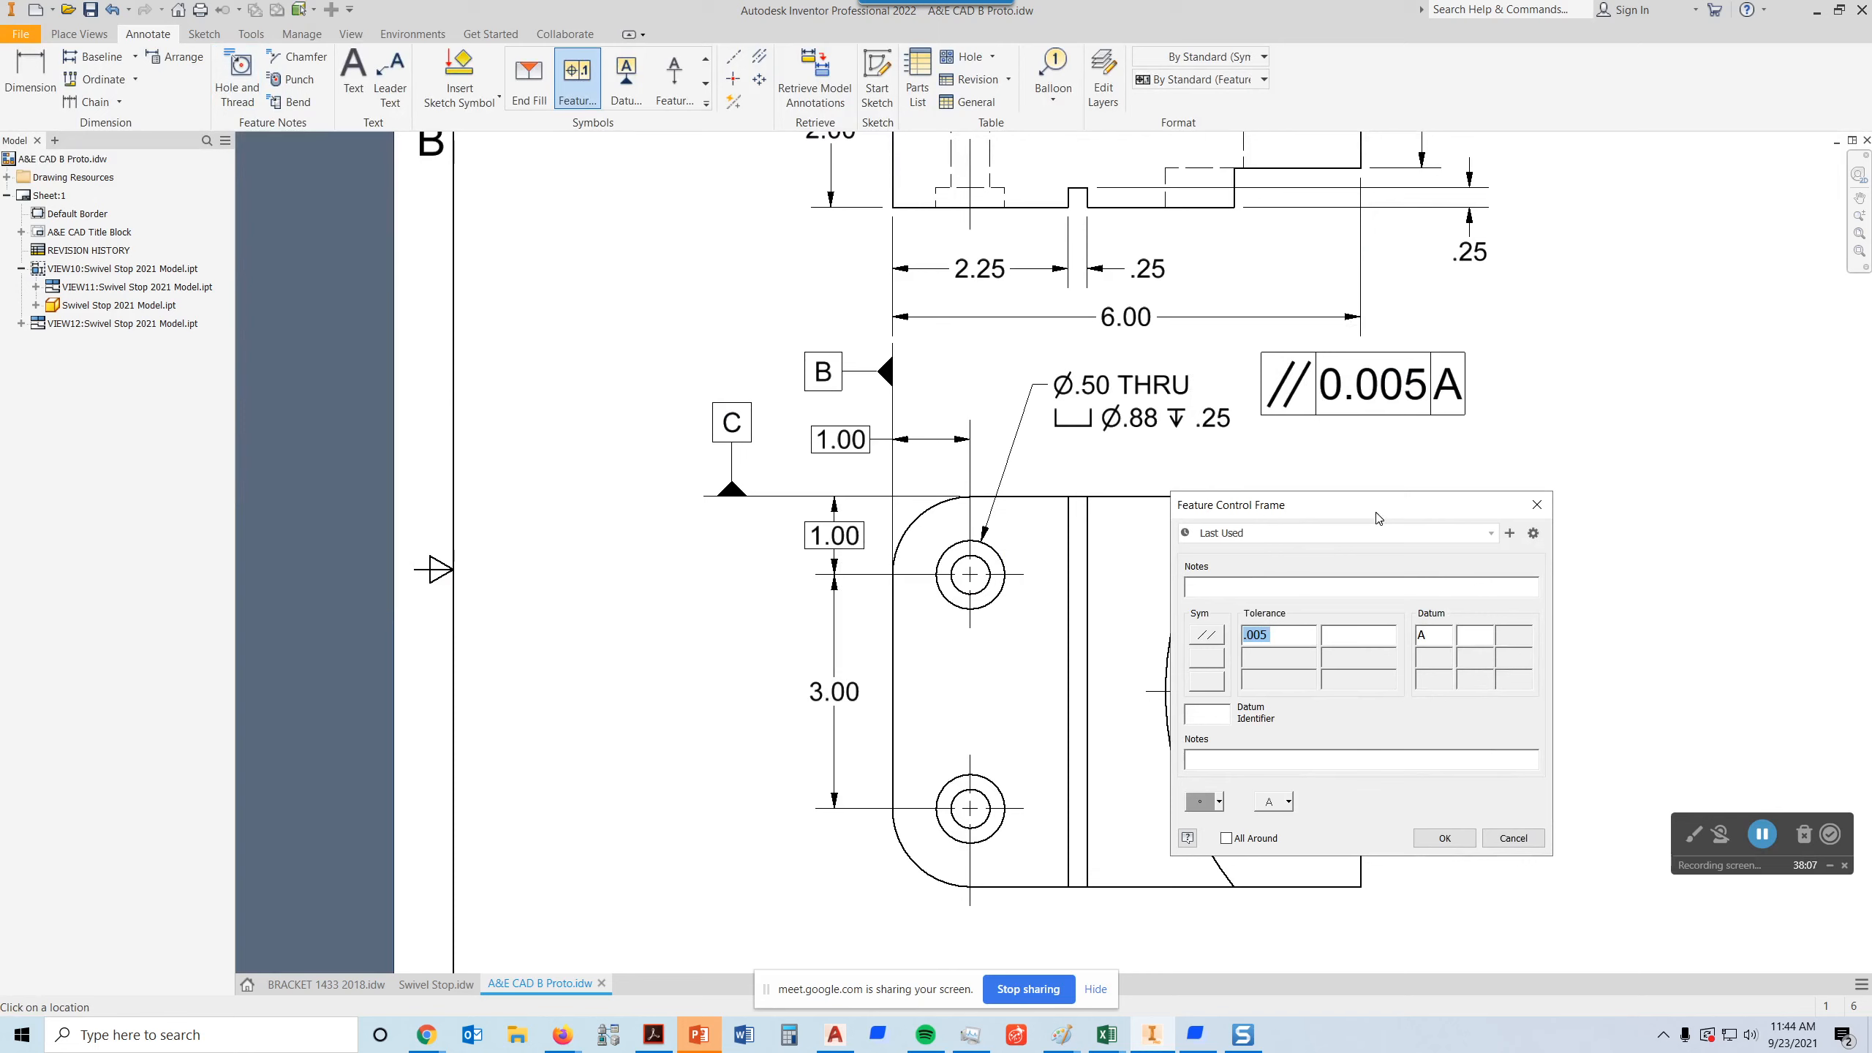
pyautogui.click(1212, 634)
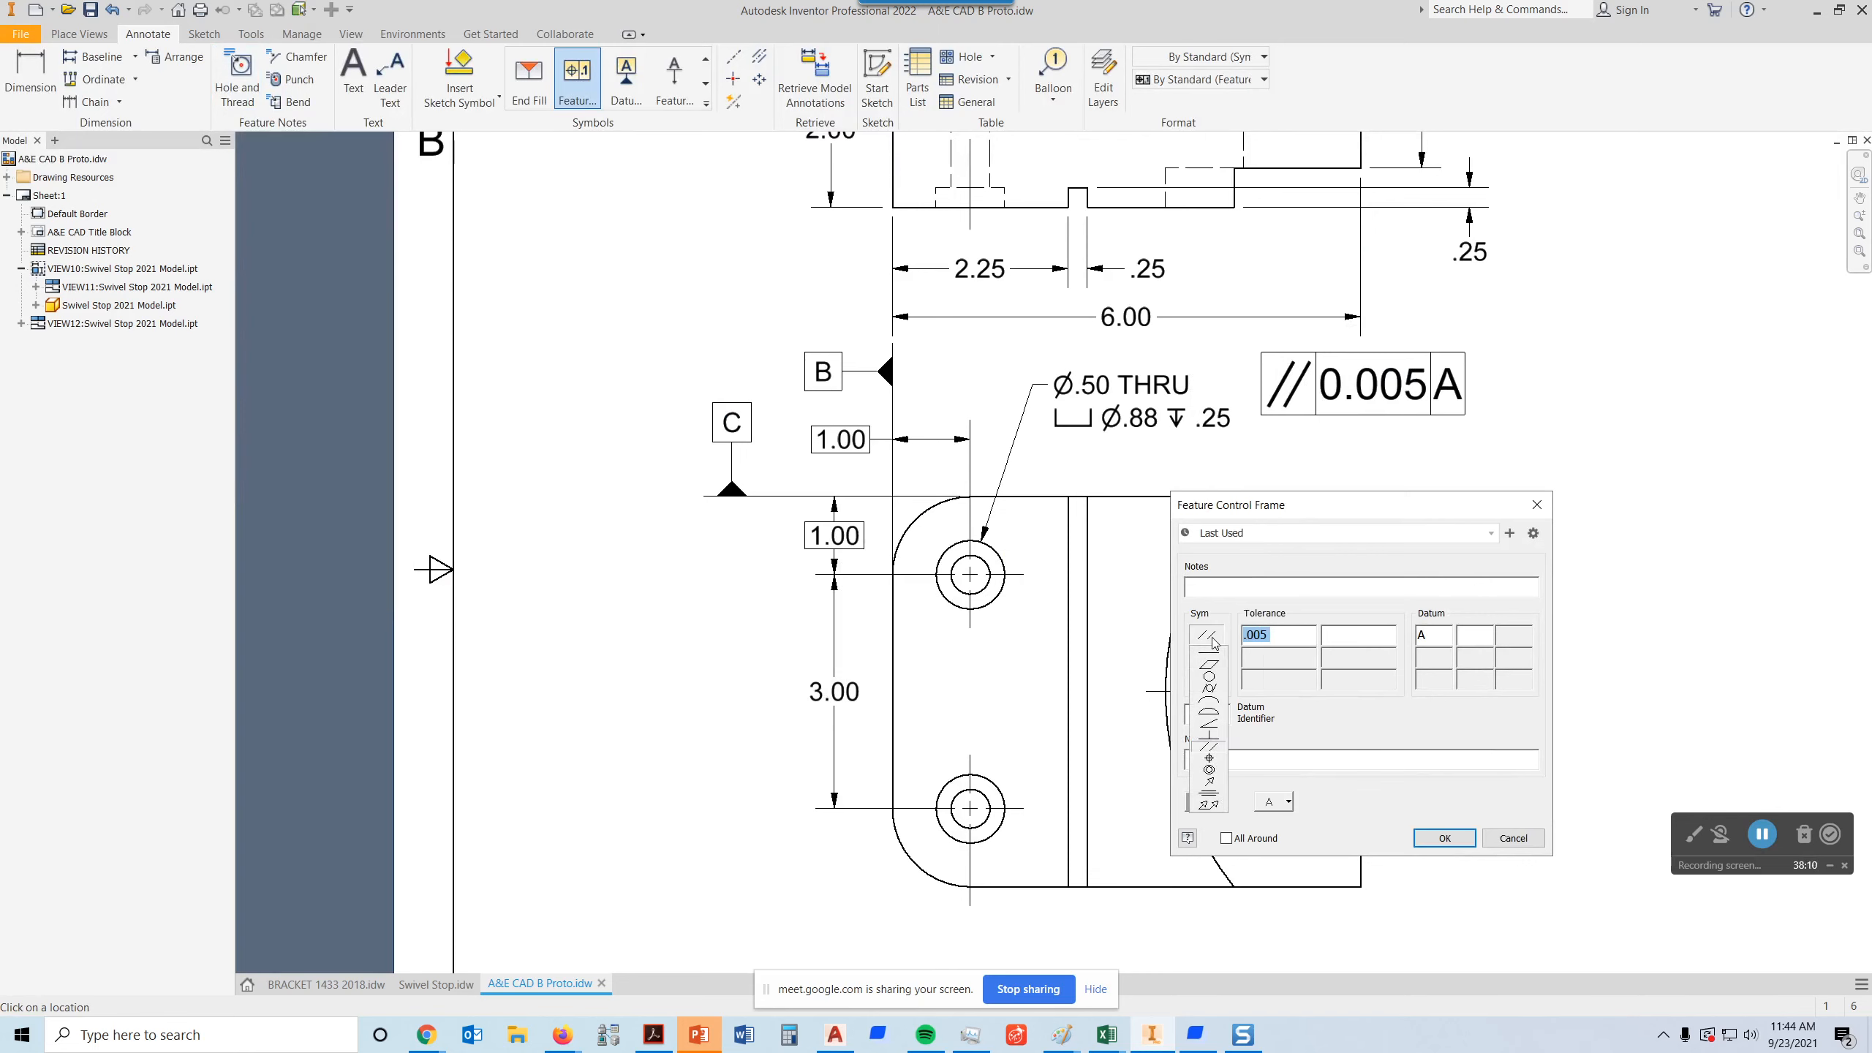
pyautogui.click(1216, 761)
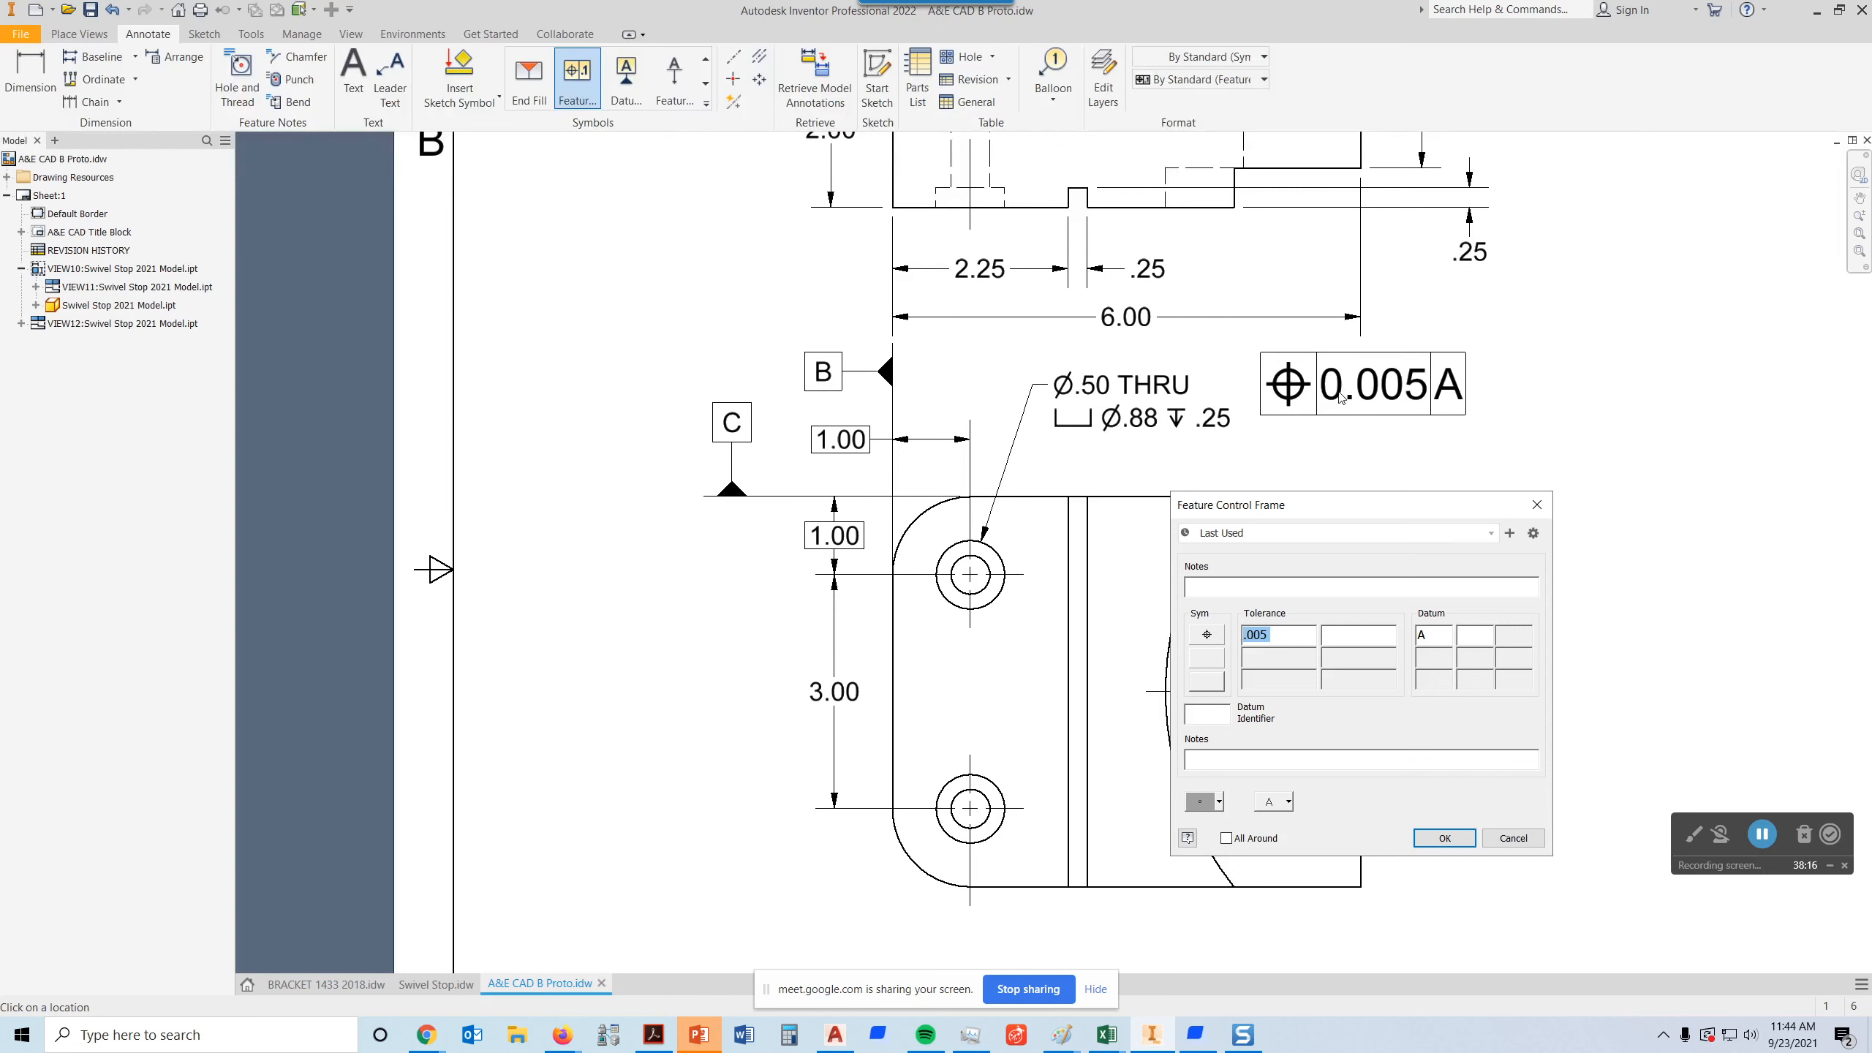
# - Set the frame's tolerance to a diameter symbol, .035 and the maximum material condition modifier
pyautogui.click(1278, 634)
pyautogui.doubleClick(1278, 636)
pyautogui.click(1217, 802)
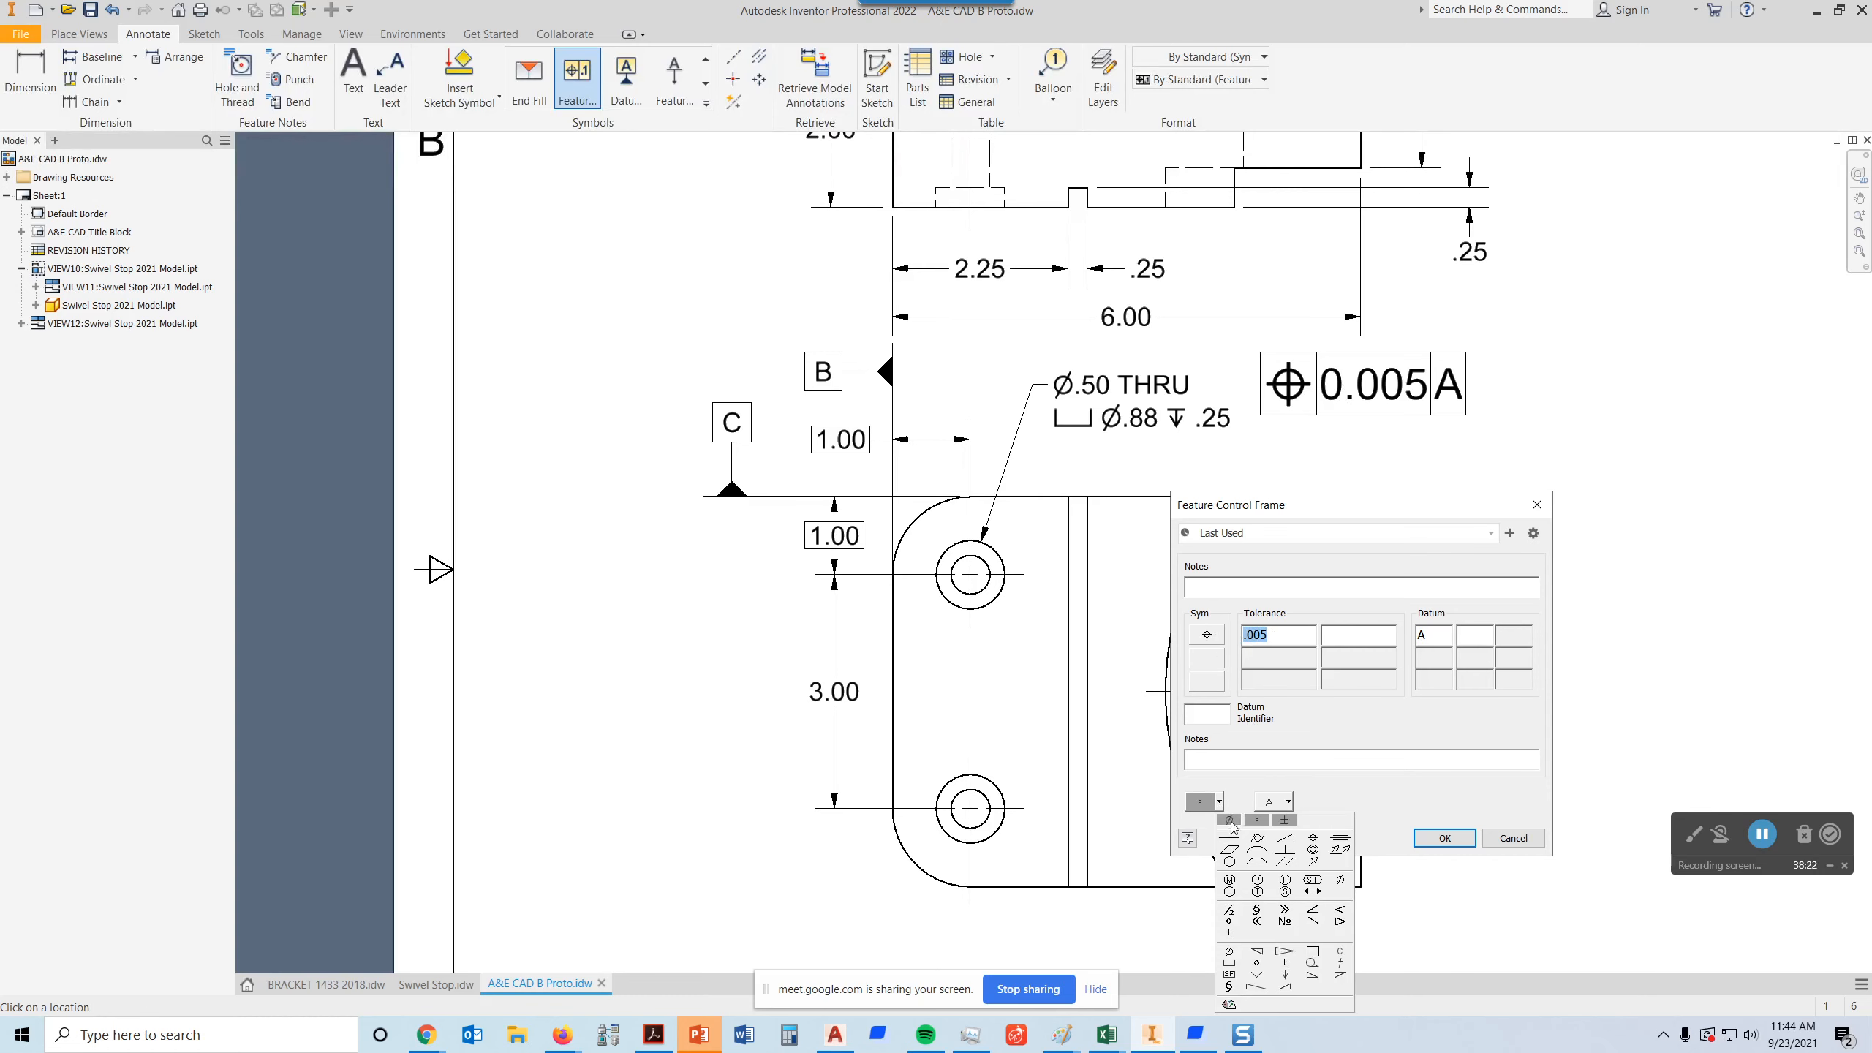
pyautogui.click(1228, 819)
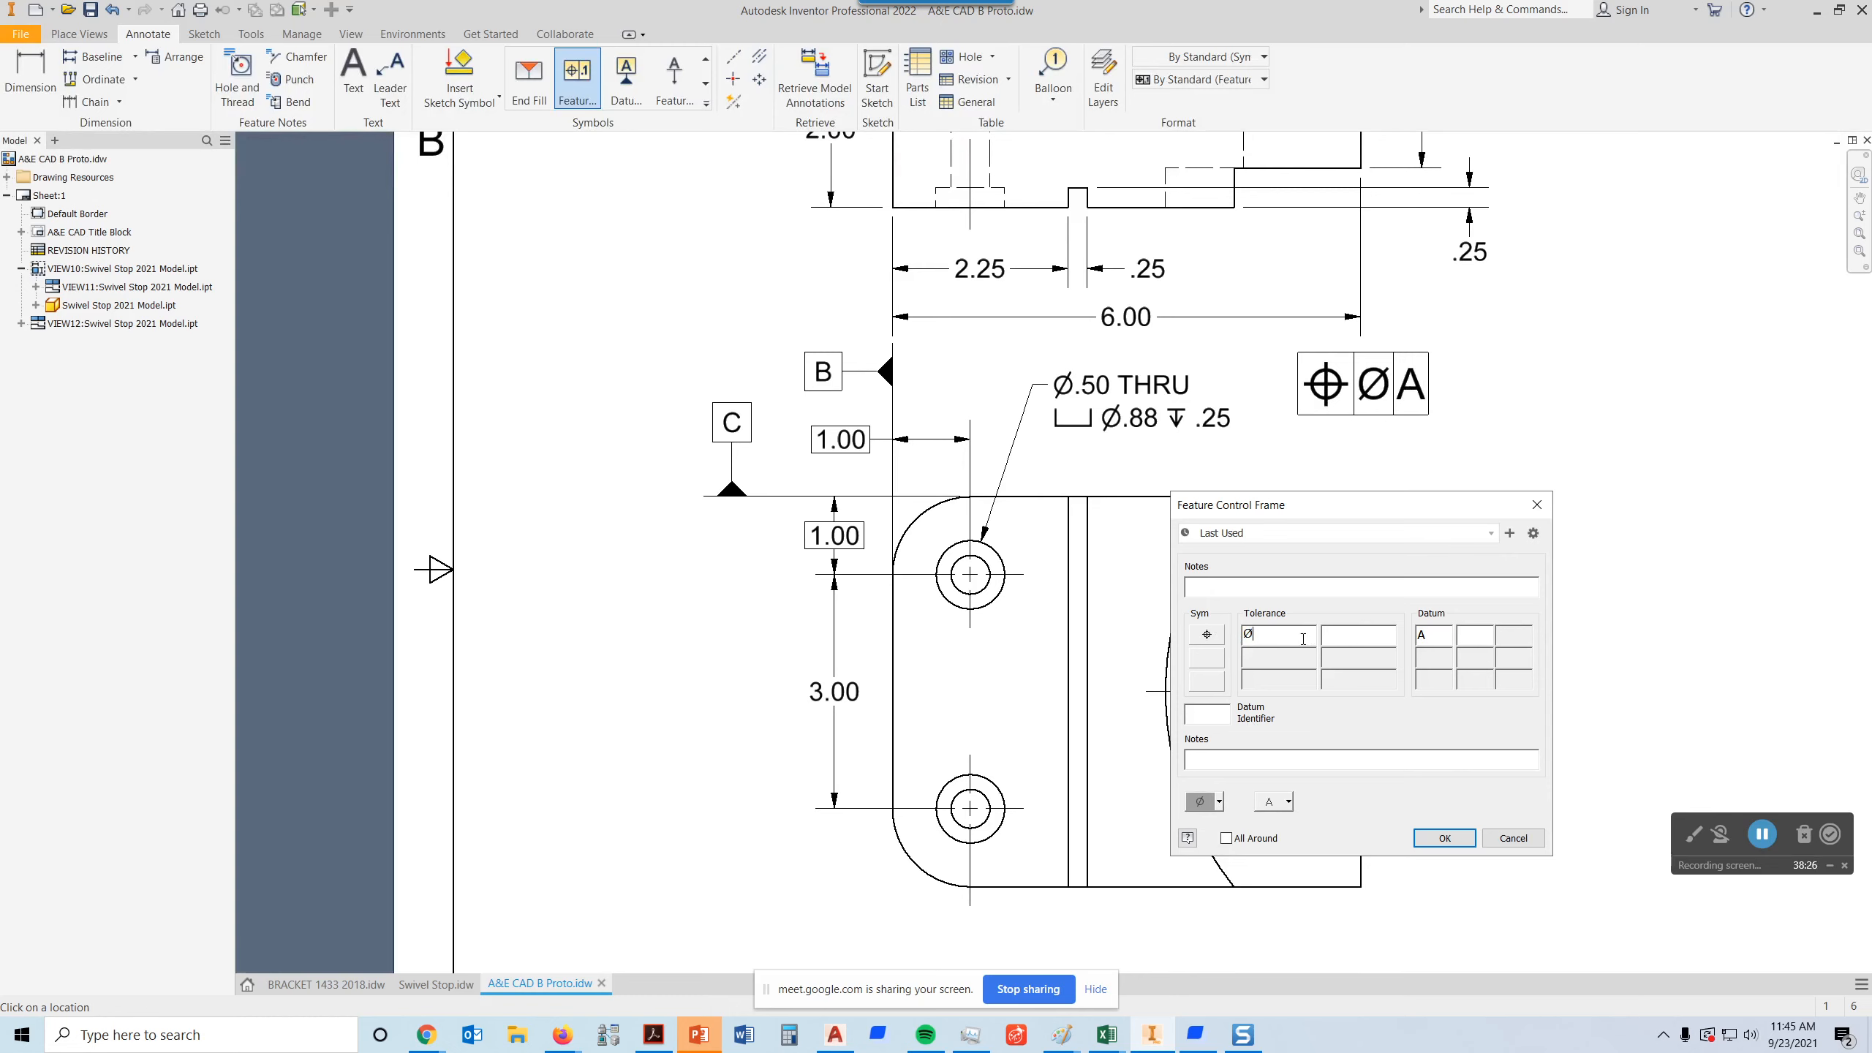
pyautogui.write('0.0')
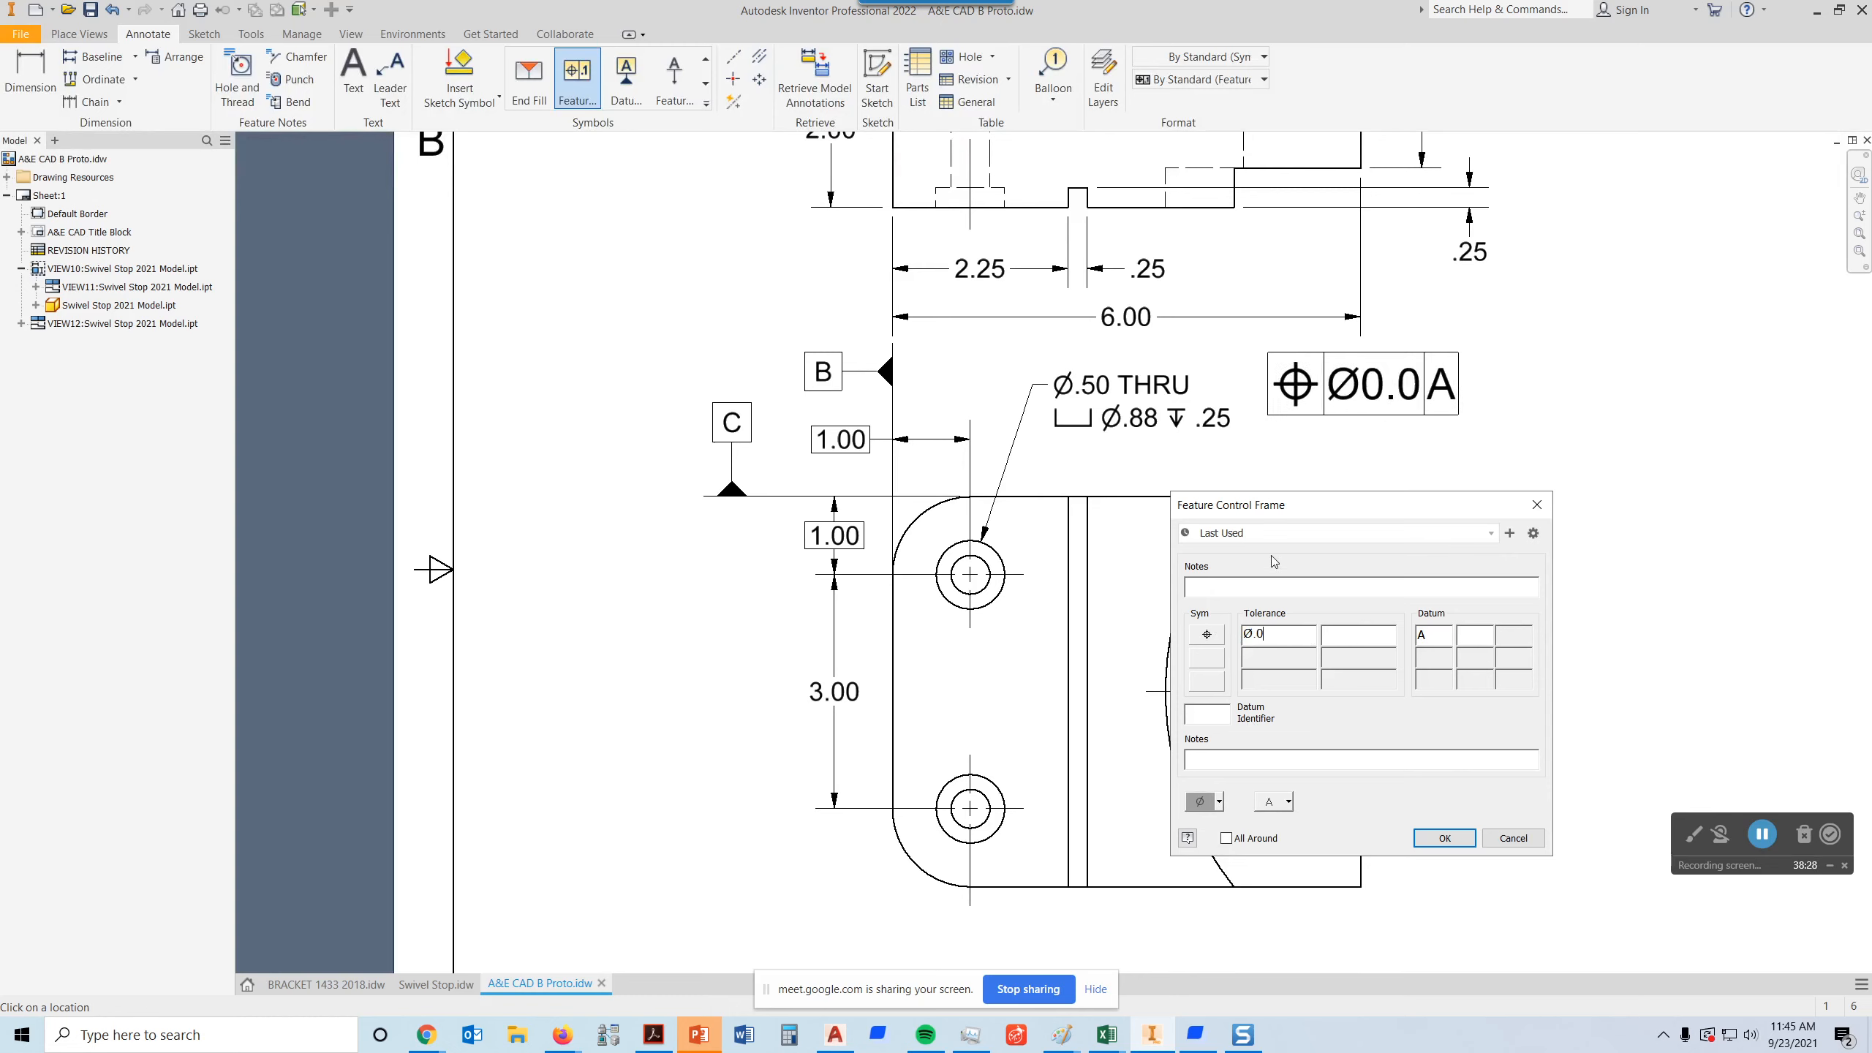
pyautogui.write('35')
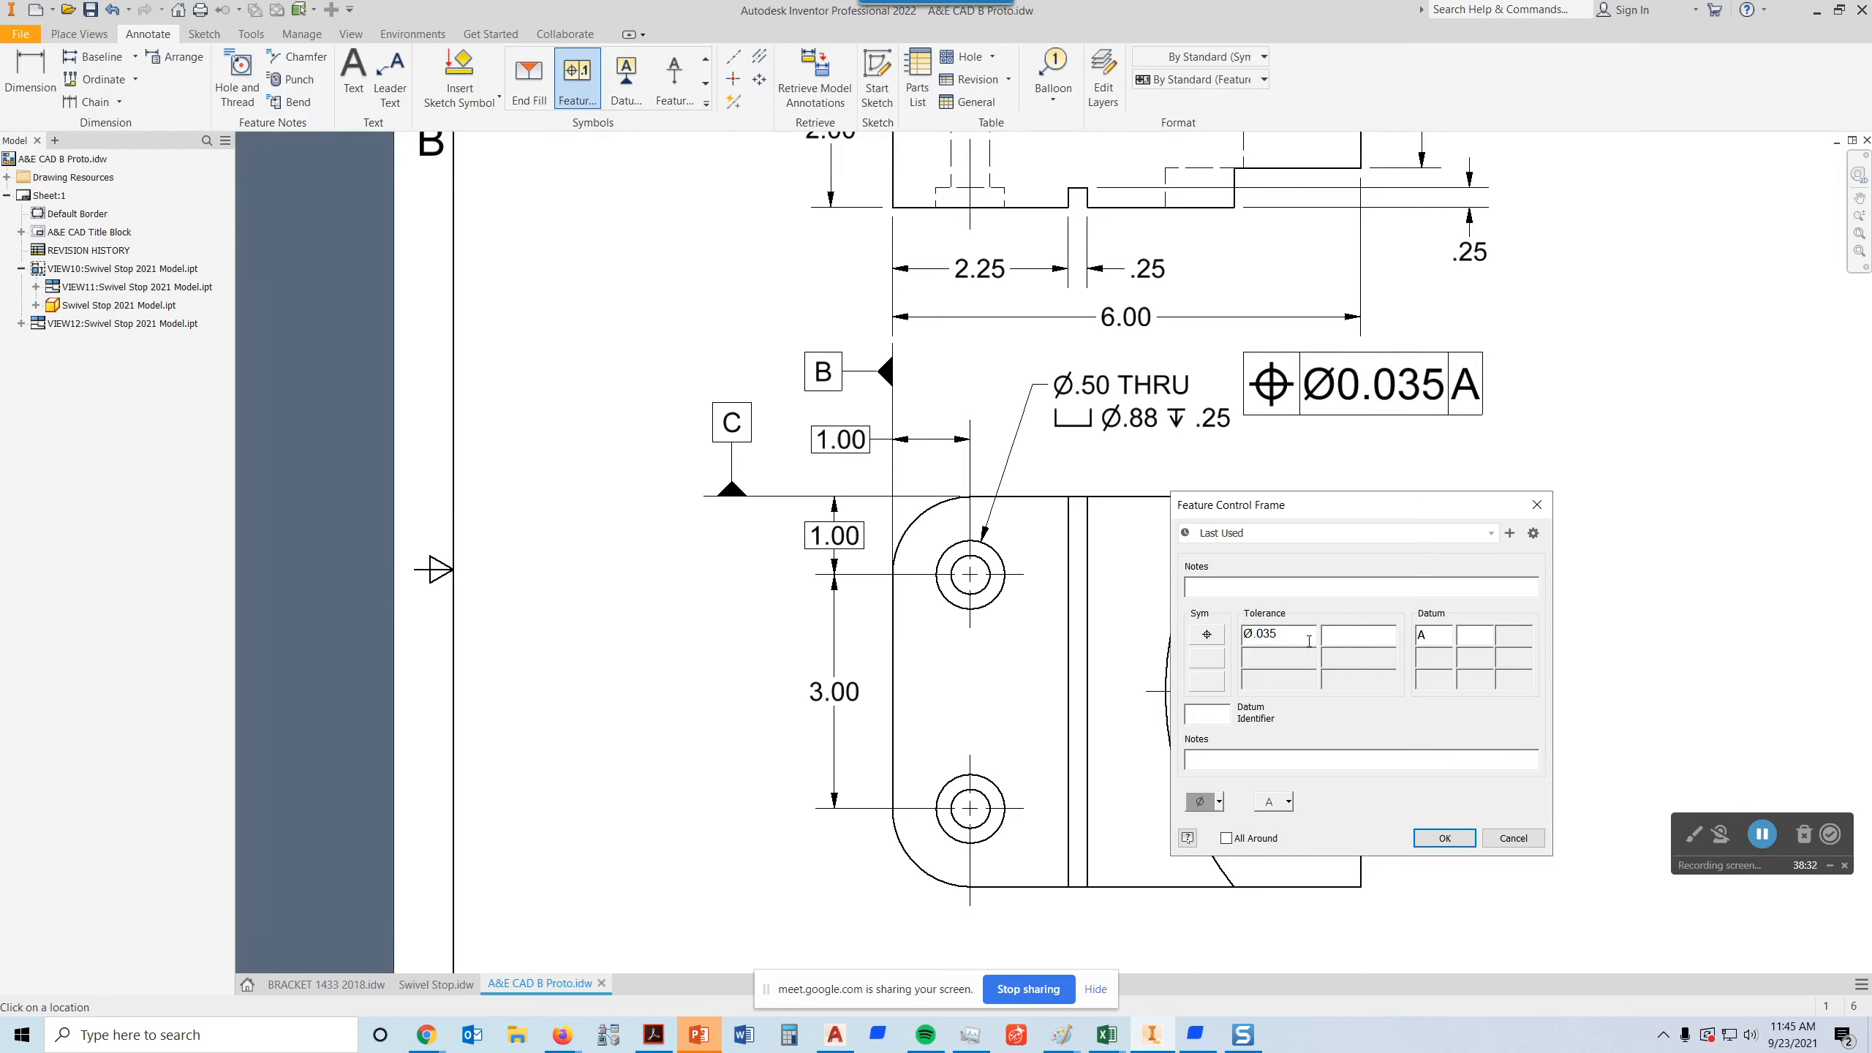
pyautogui.click(1221, 802)
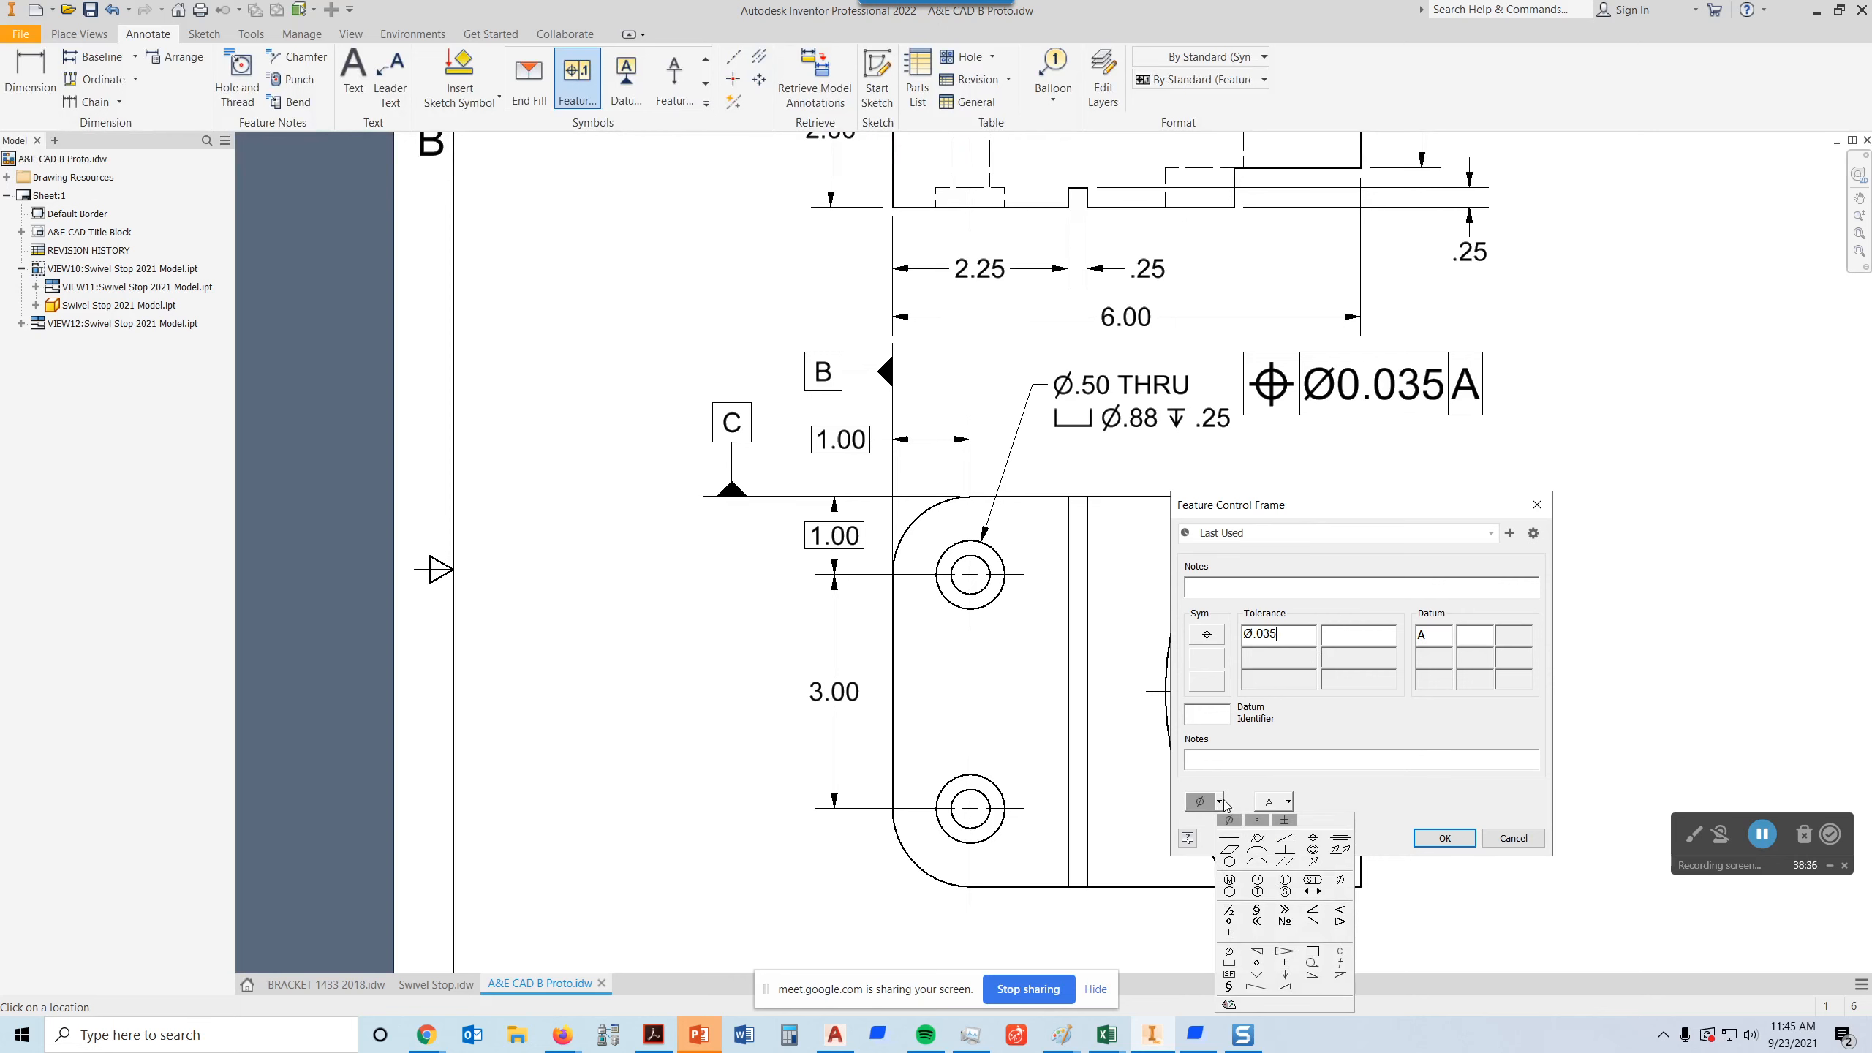
pyautogui.click(1230, 880)
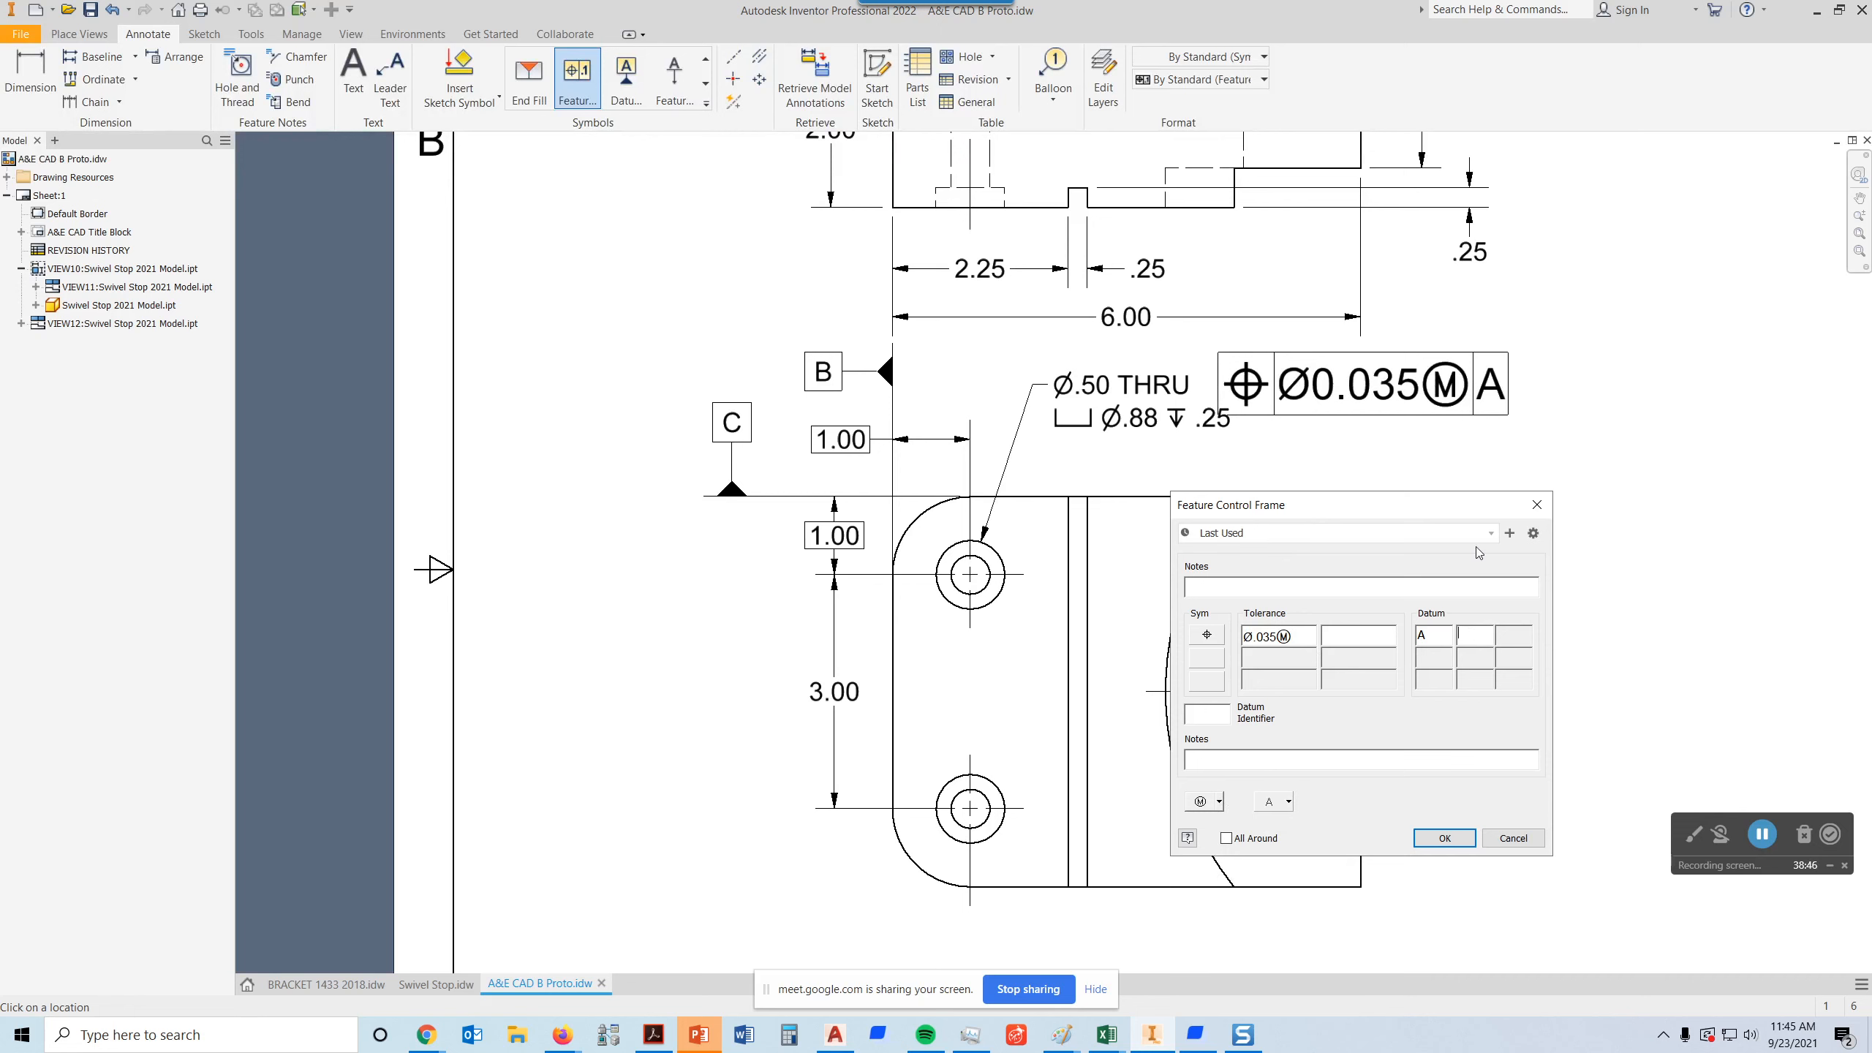
# - Add B and C as the second and third datum references, and move the finished frame clear of the hole note
pyautogui.write('B')
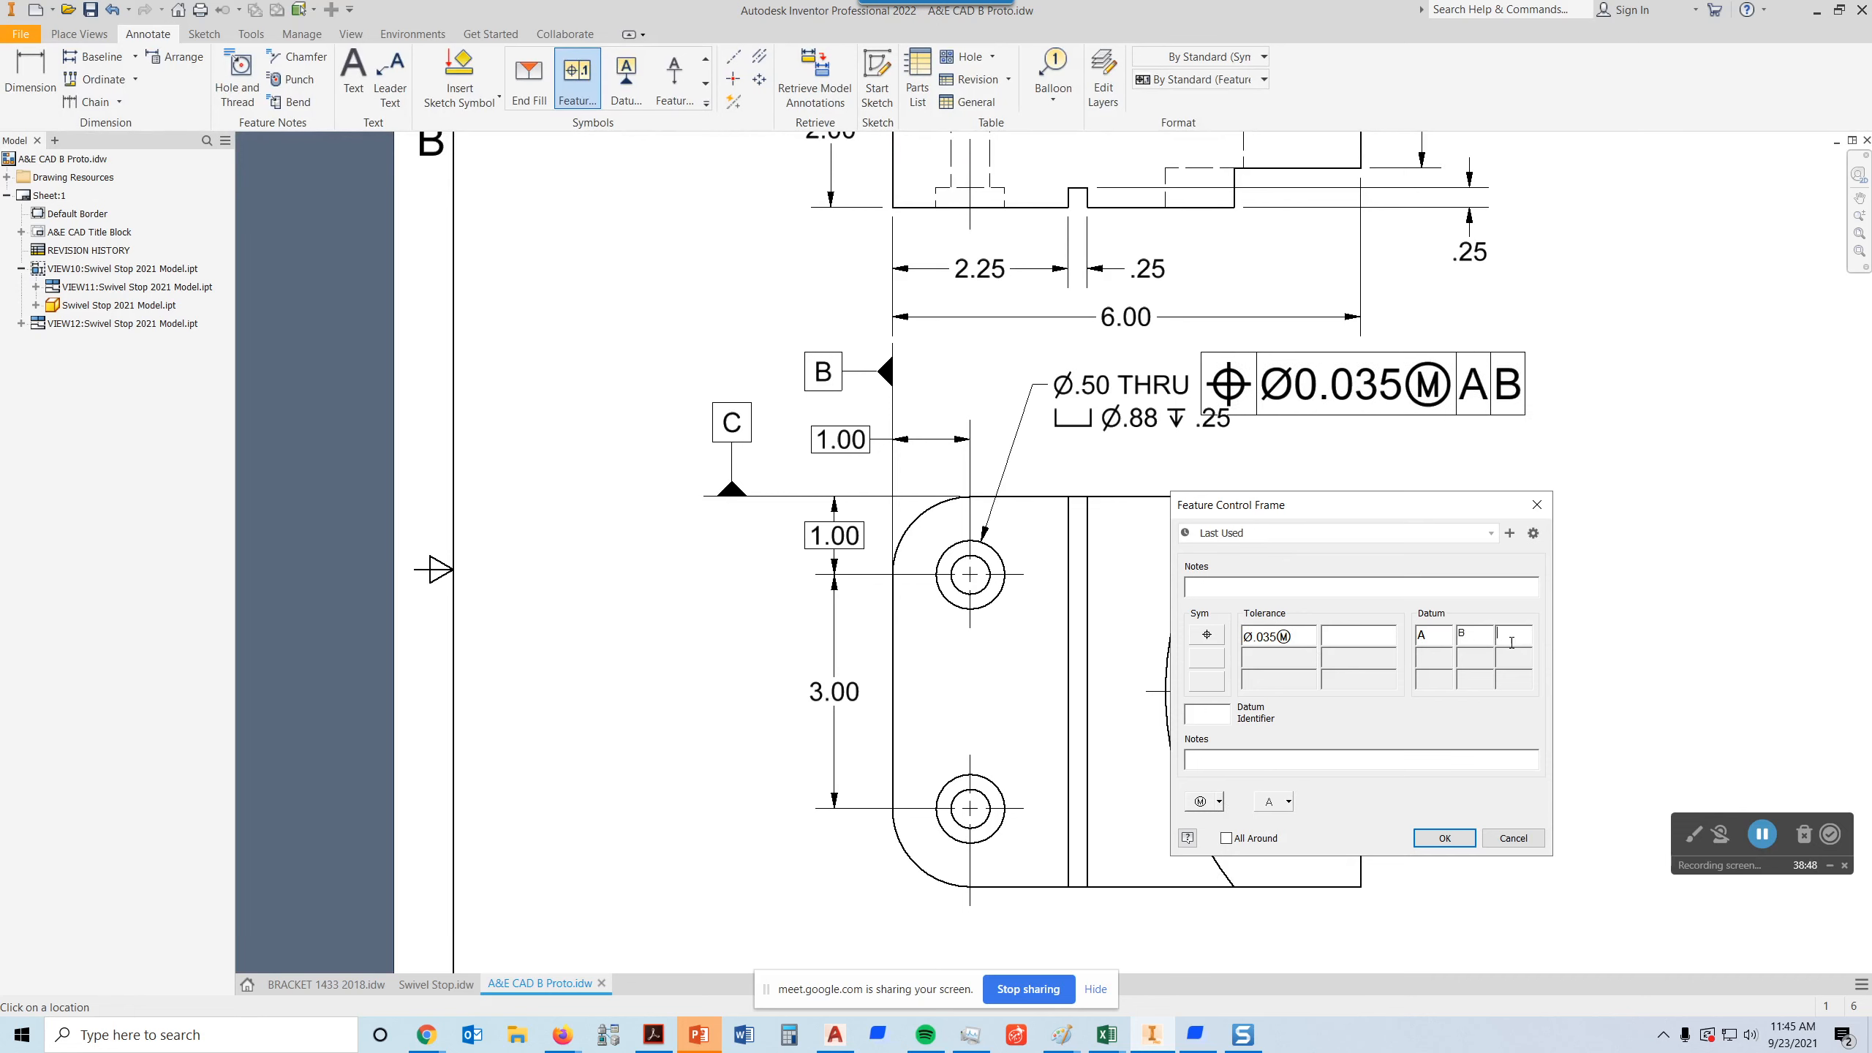
pyautogui.write('C')
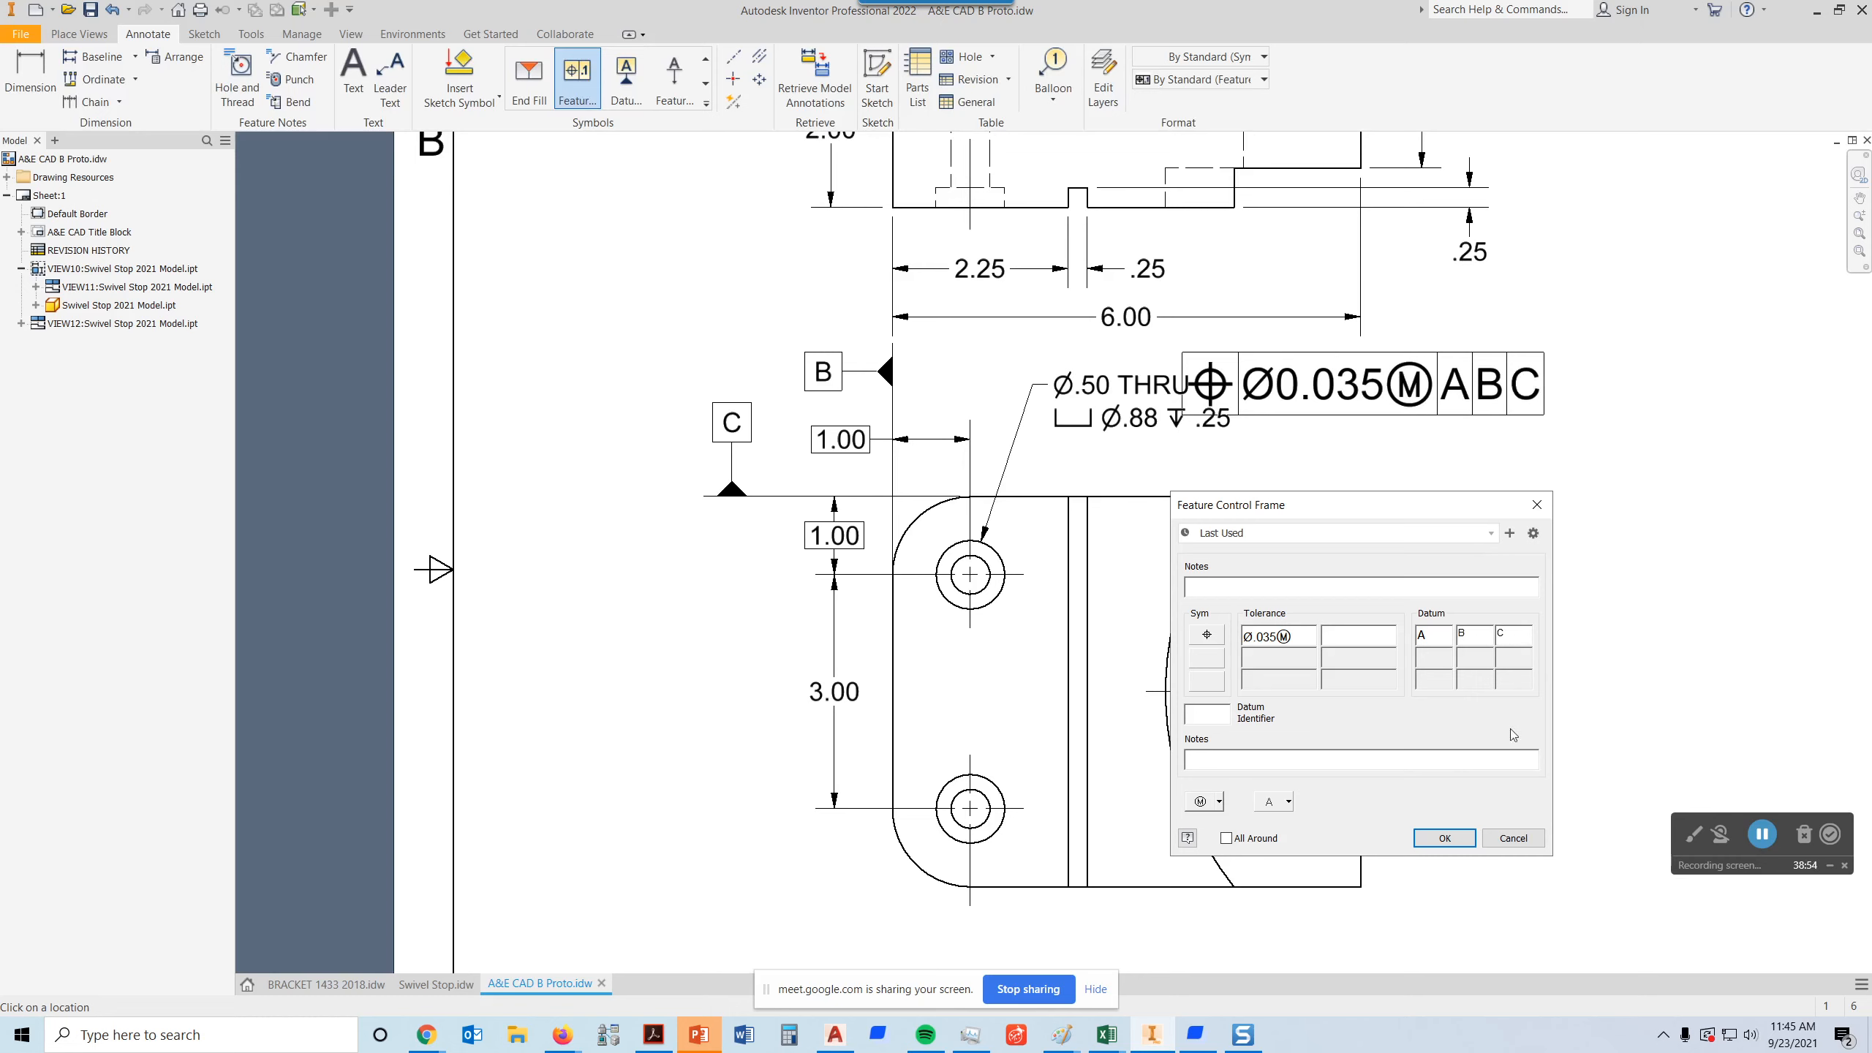
pyautogui.click(1444, 838)
pyautogui.press('Escape')
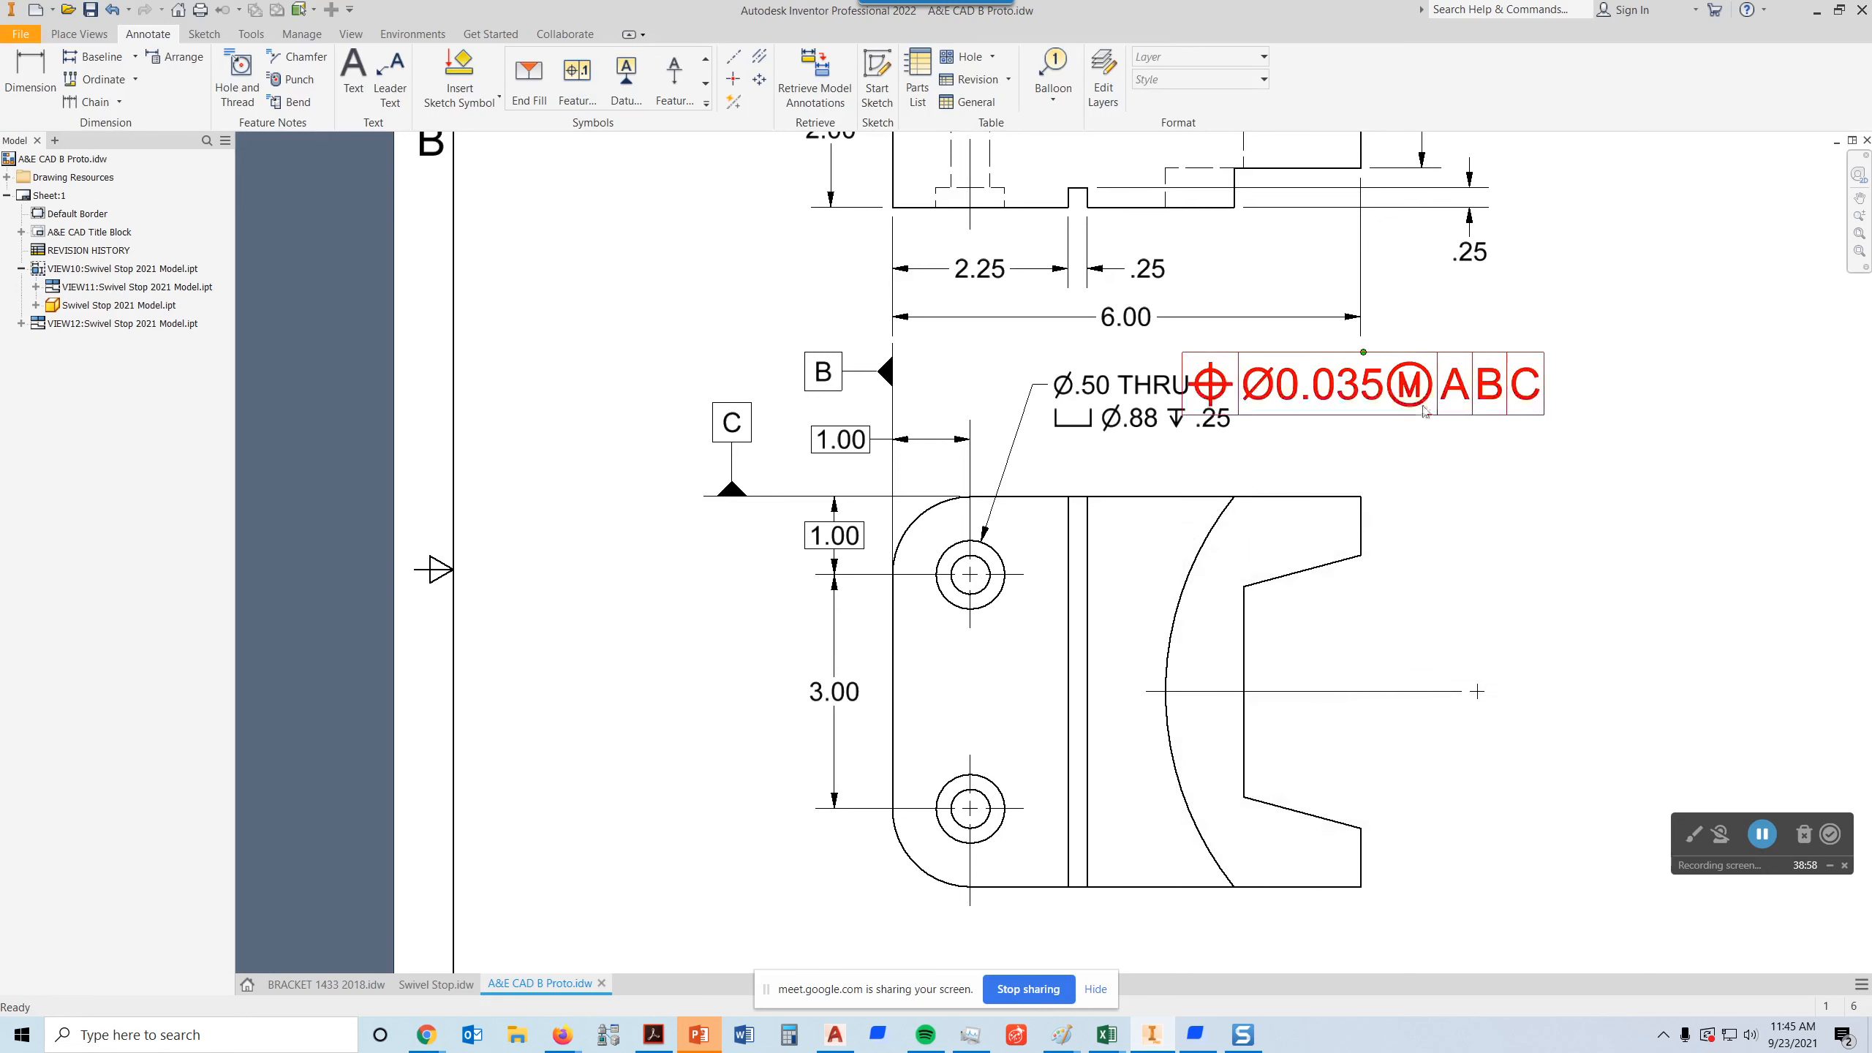
pyautogui.moveTo(1366, 356); pyautogui.dragTo(1456, 358)
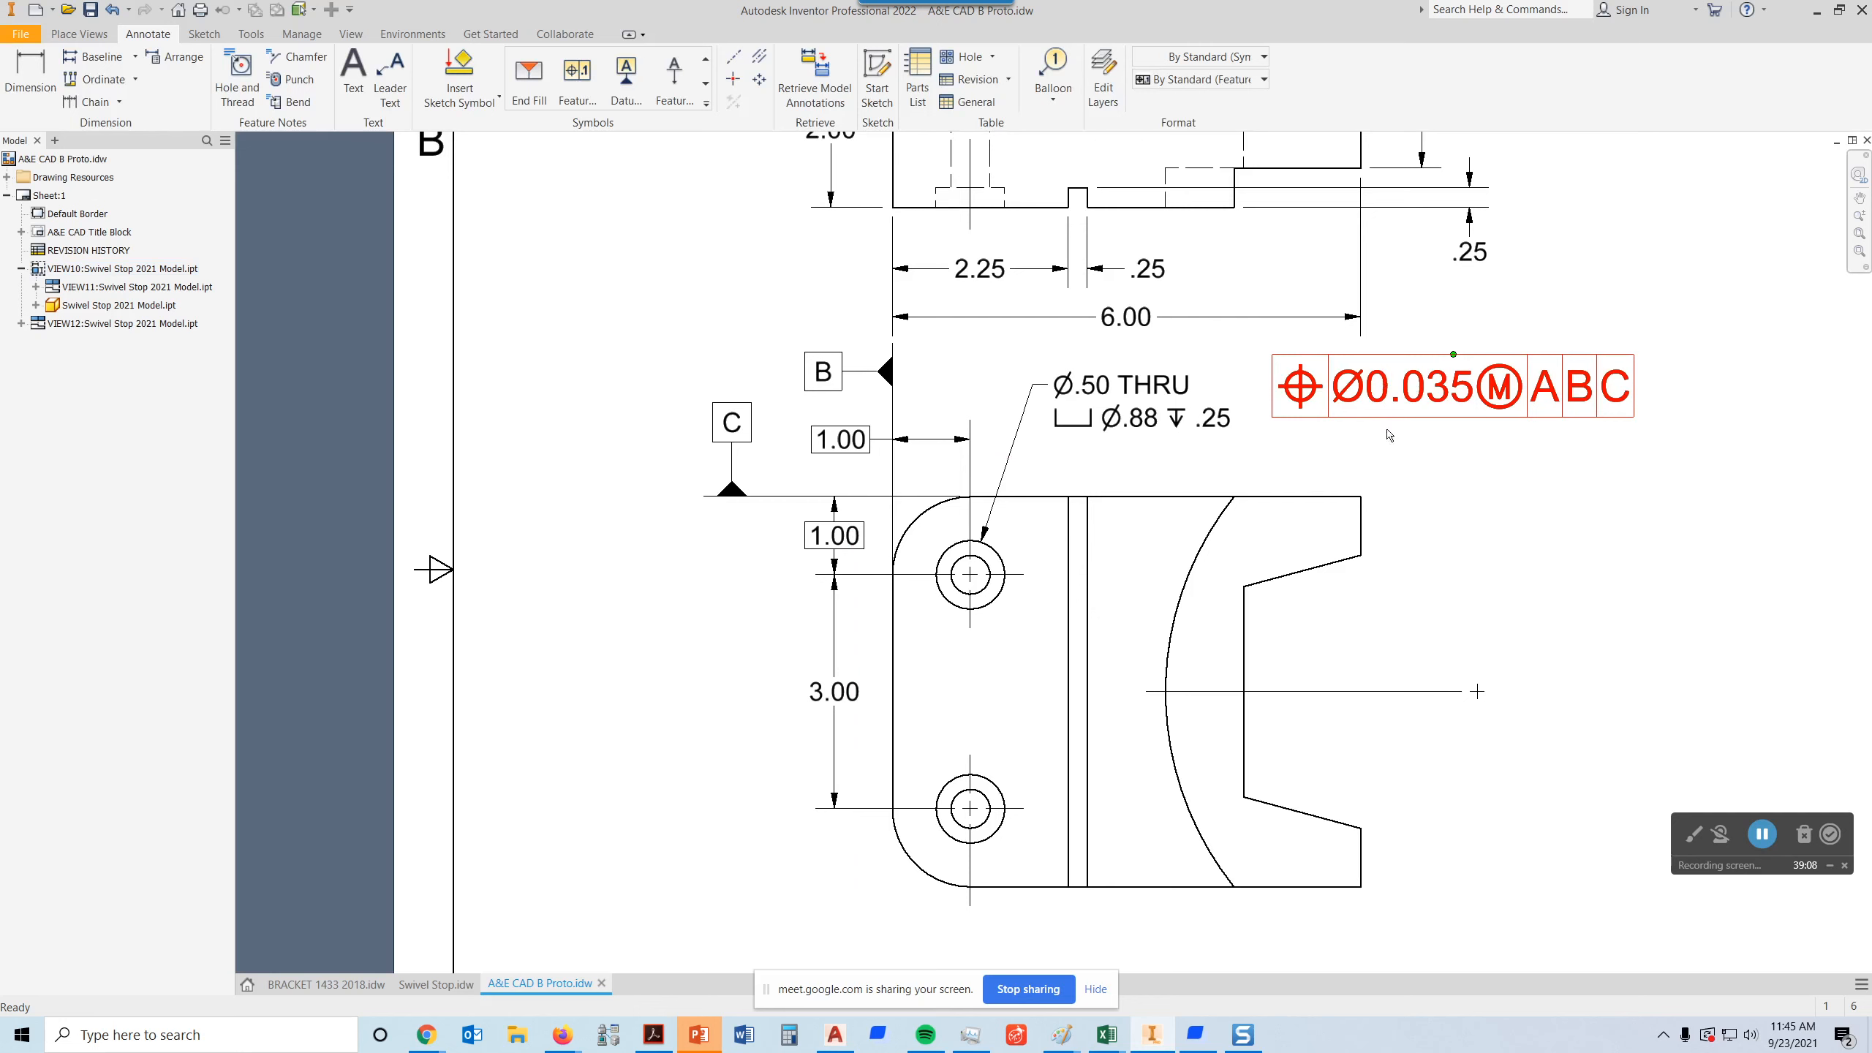
# - Turn off leading zeros for primary units in the FeatureControlFrame(ANSI) style
pyautogui.moveTo(1477, 535); pyautogui.dragTo(1509, 549, button='middle')
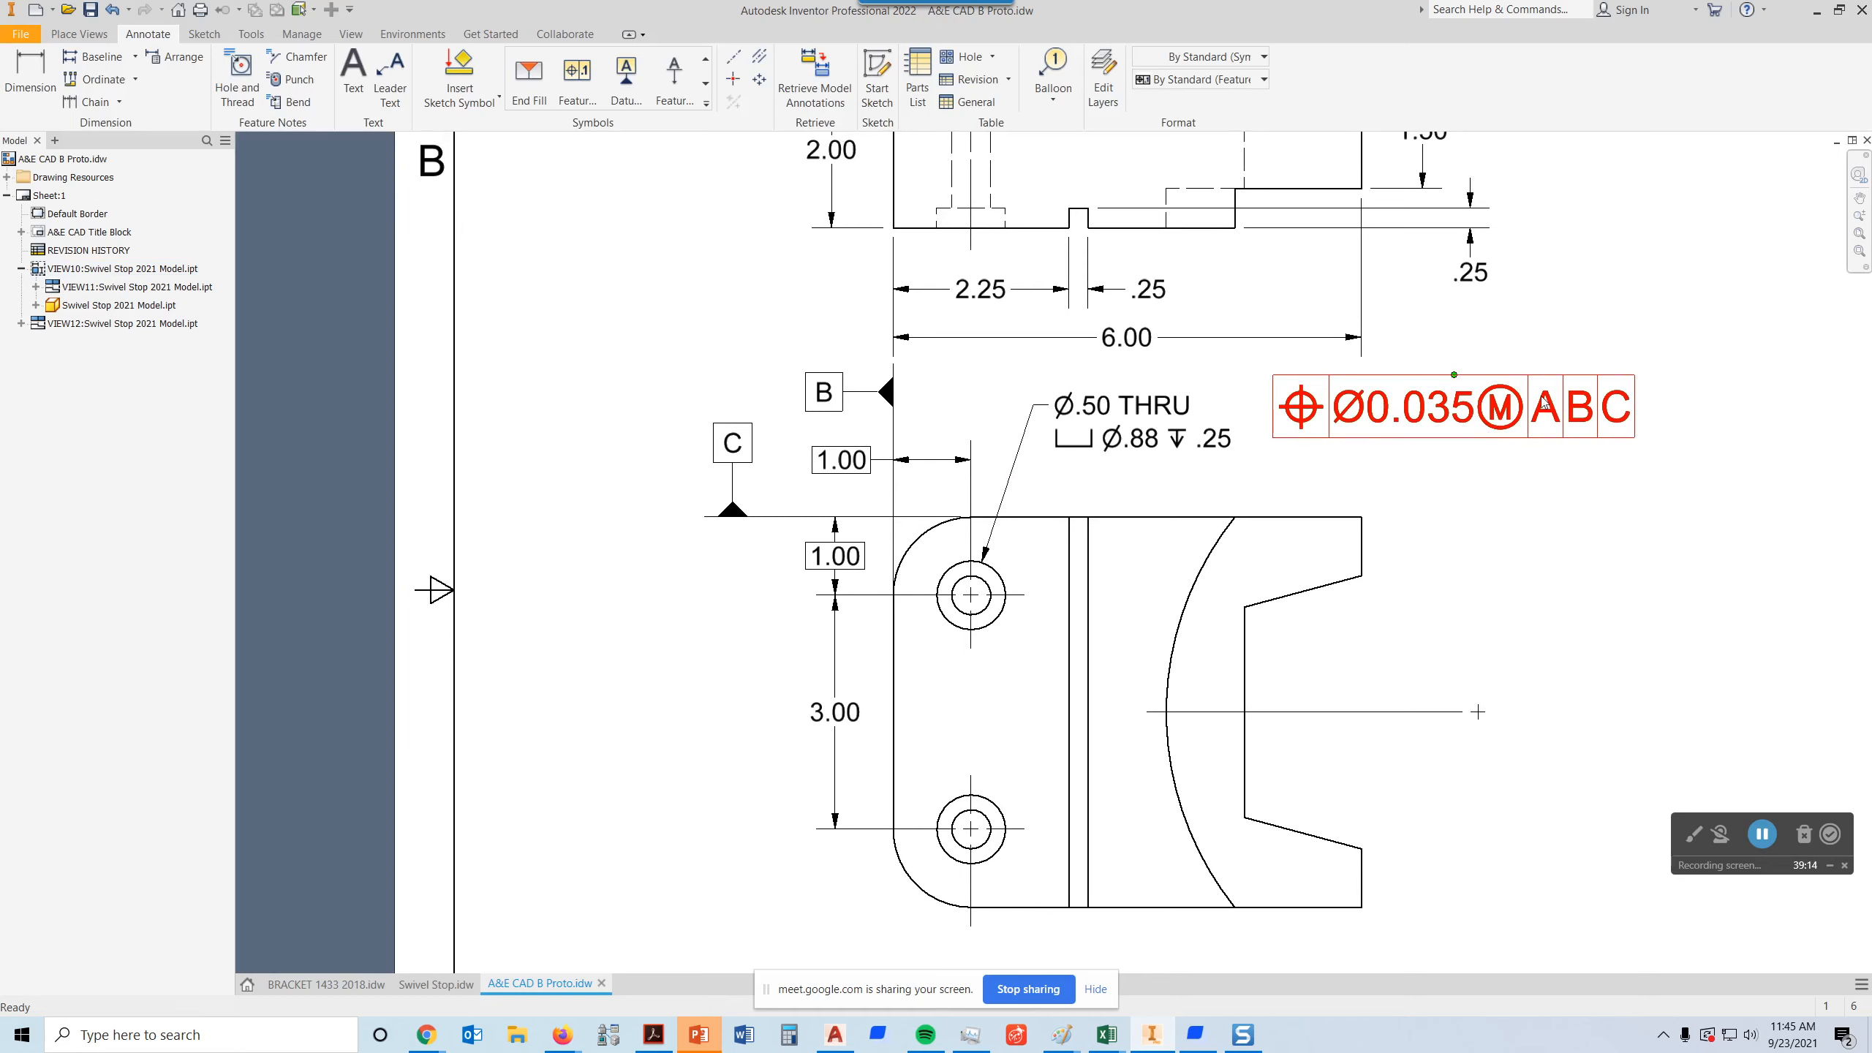
pyautogui.rightClick(1460, 408)
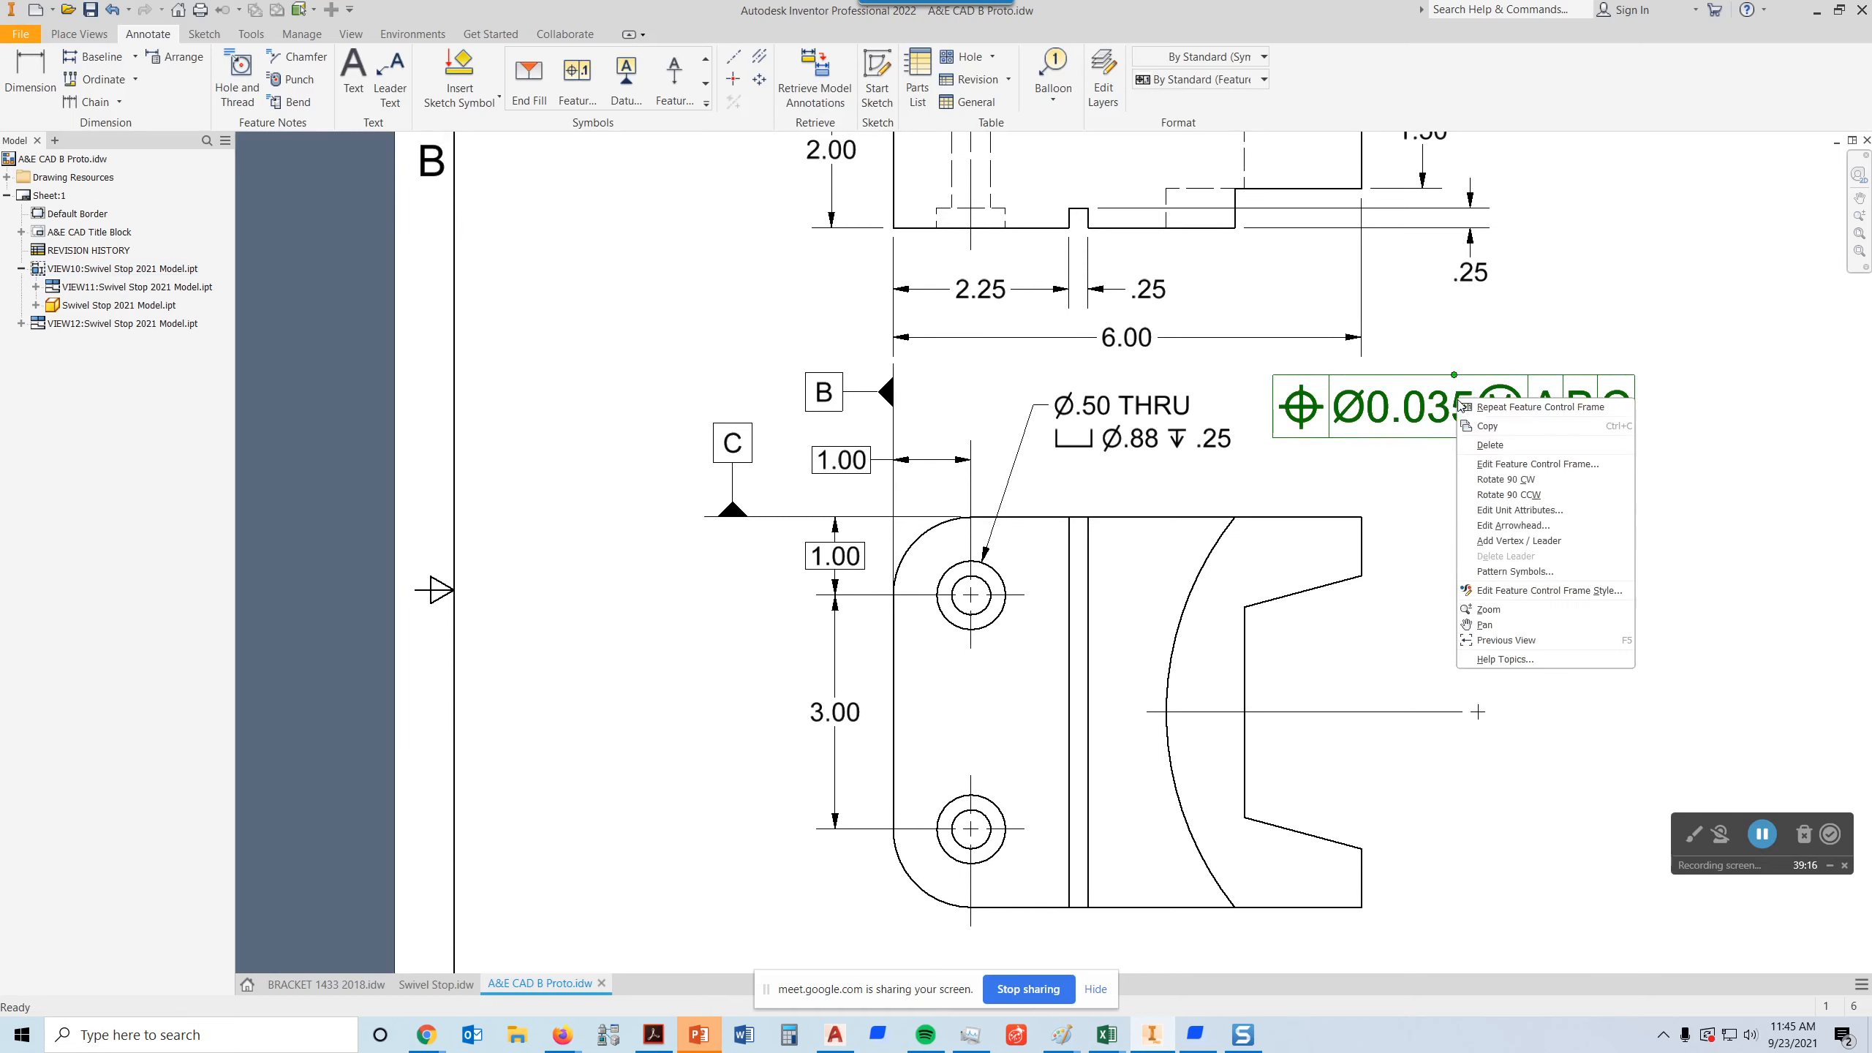
pyautogui.click(1524, 592)
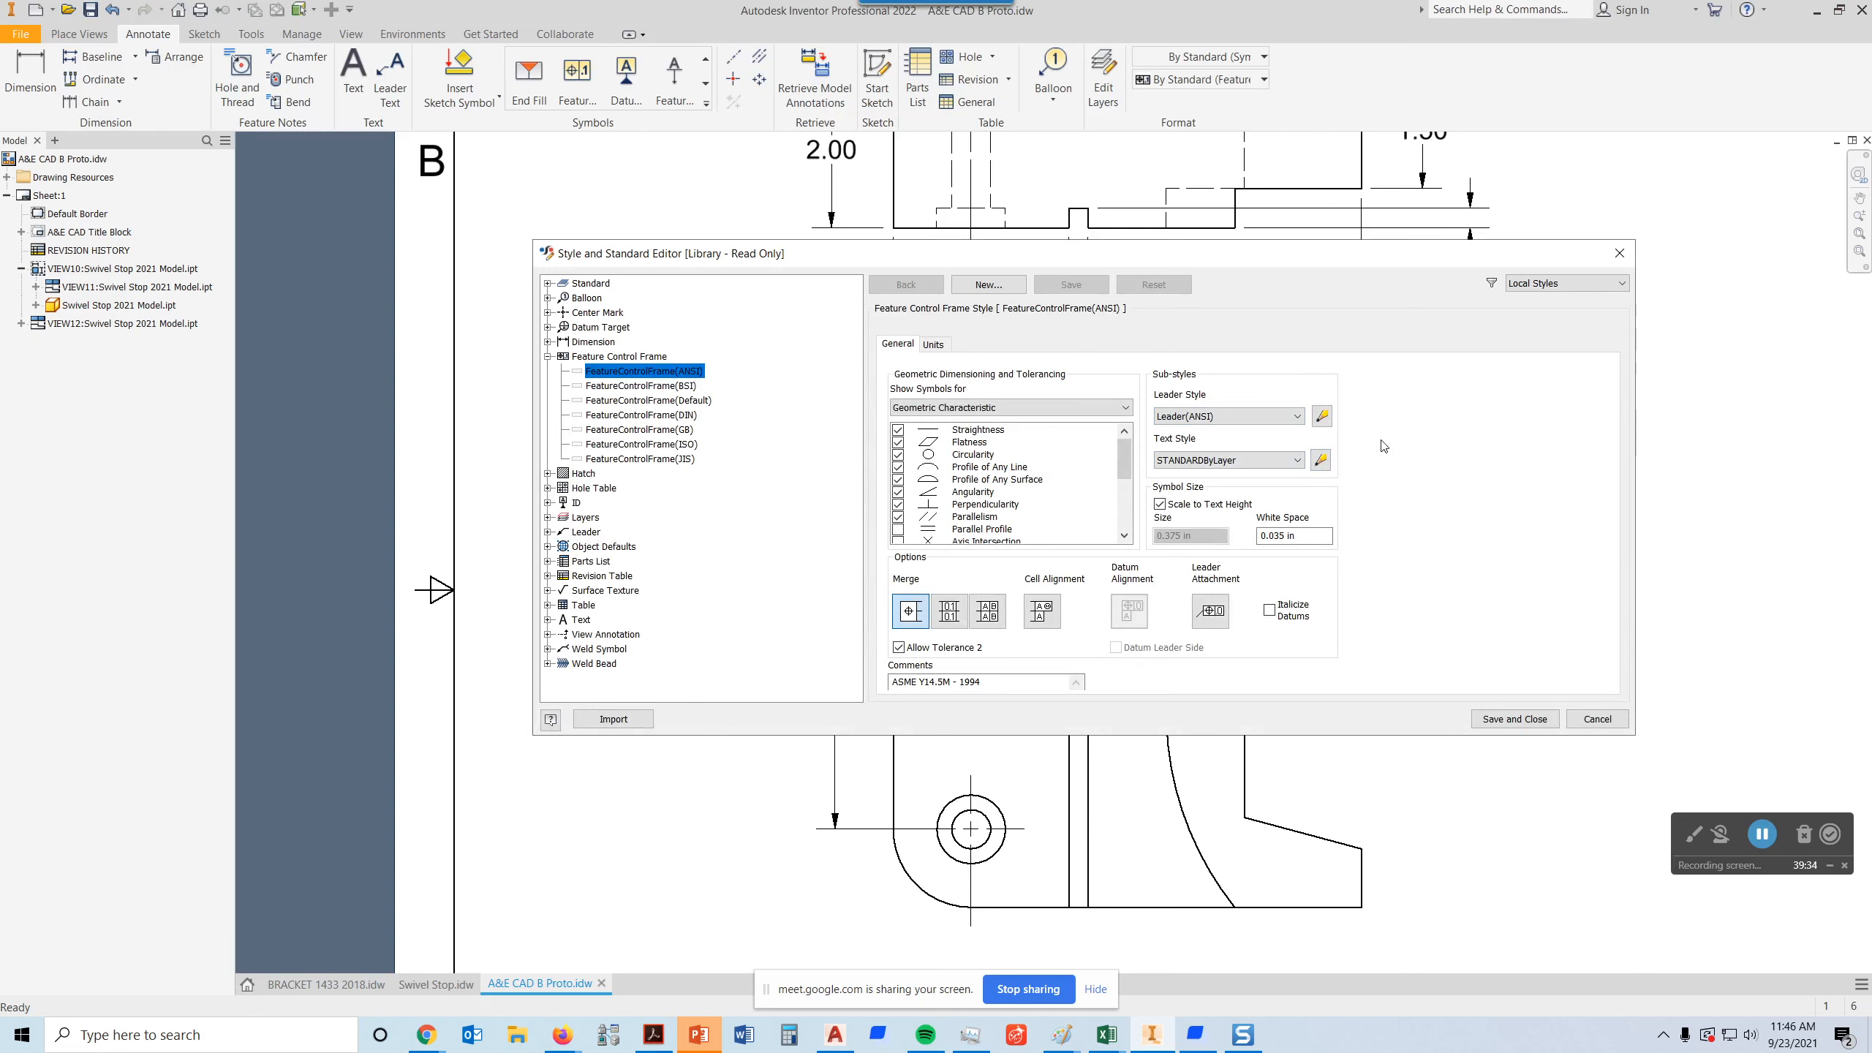
pyautogui.click(933, 345)
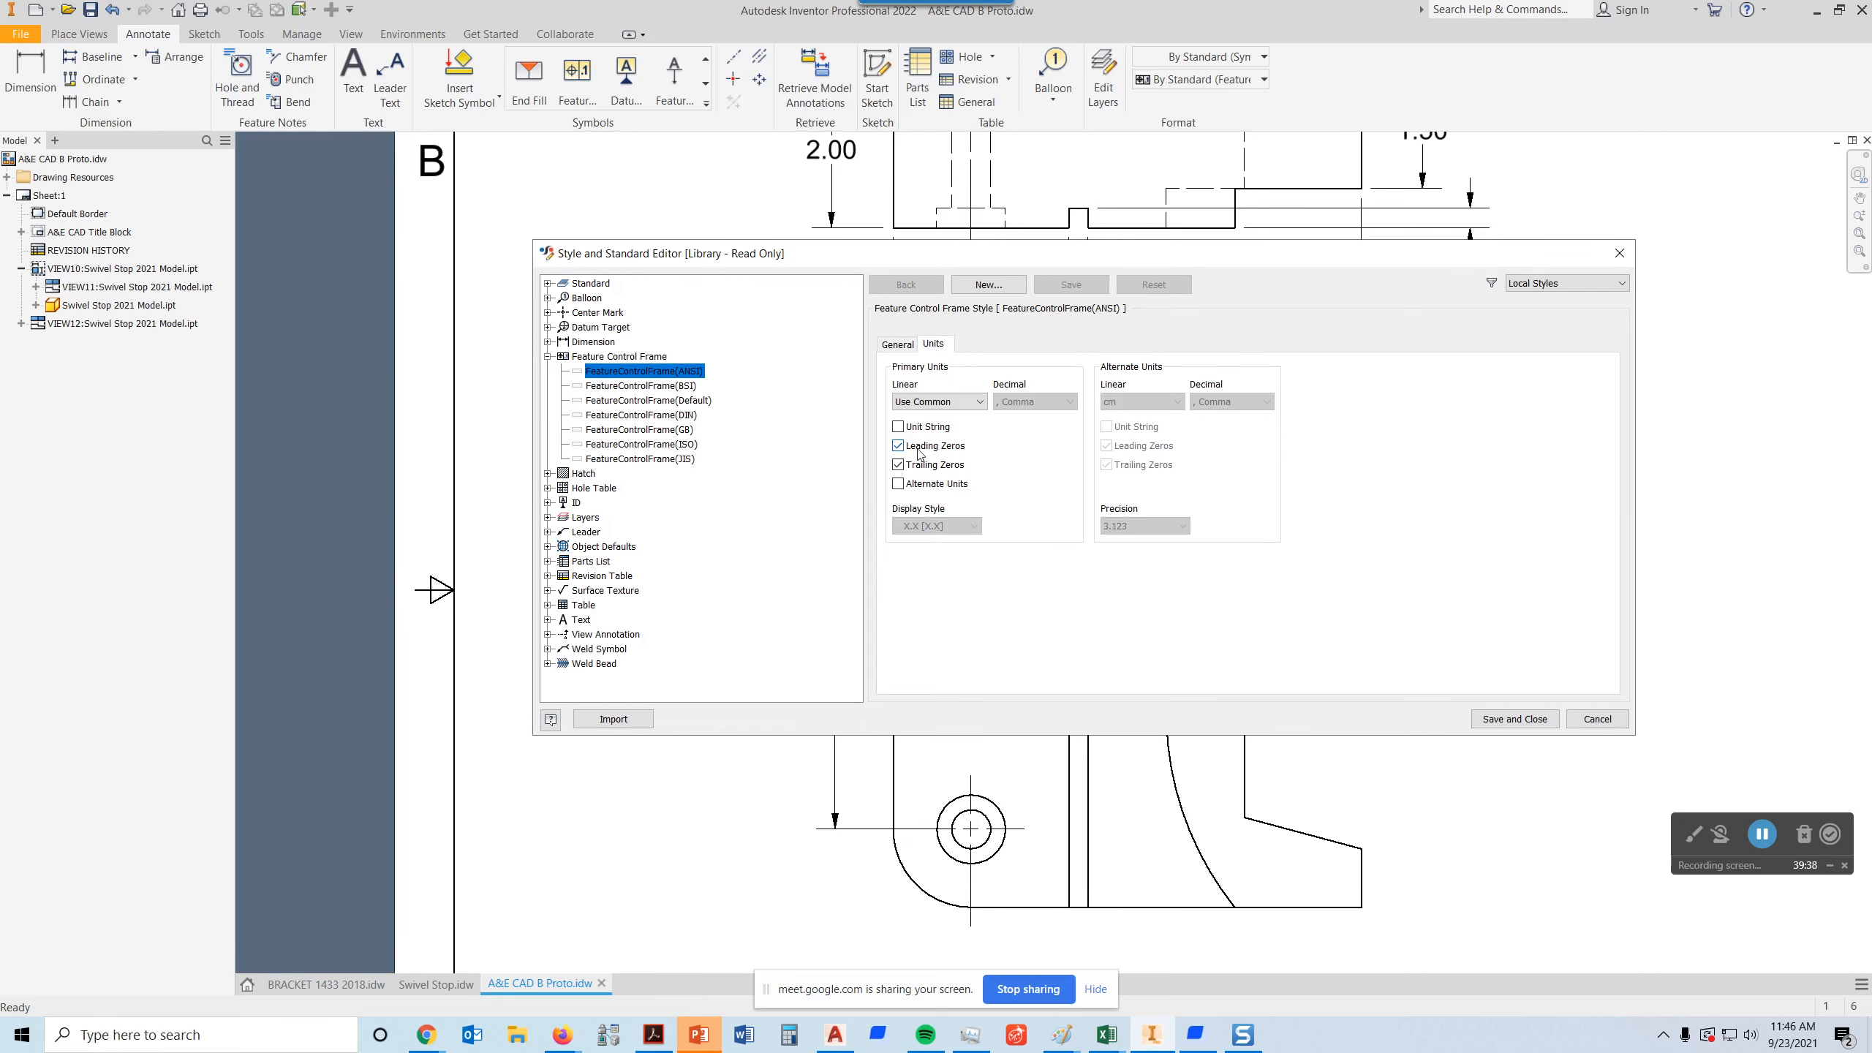
pyautogui.click(898, 446)
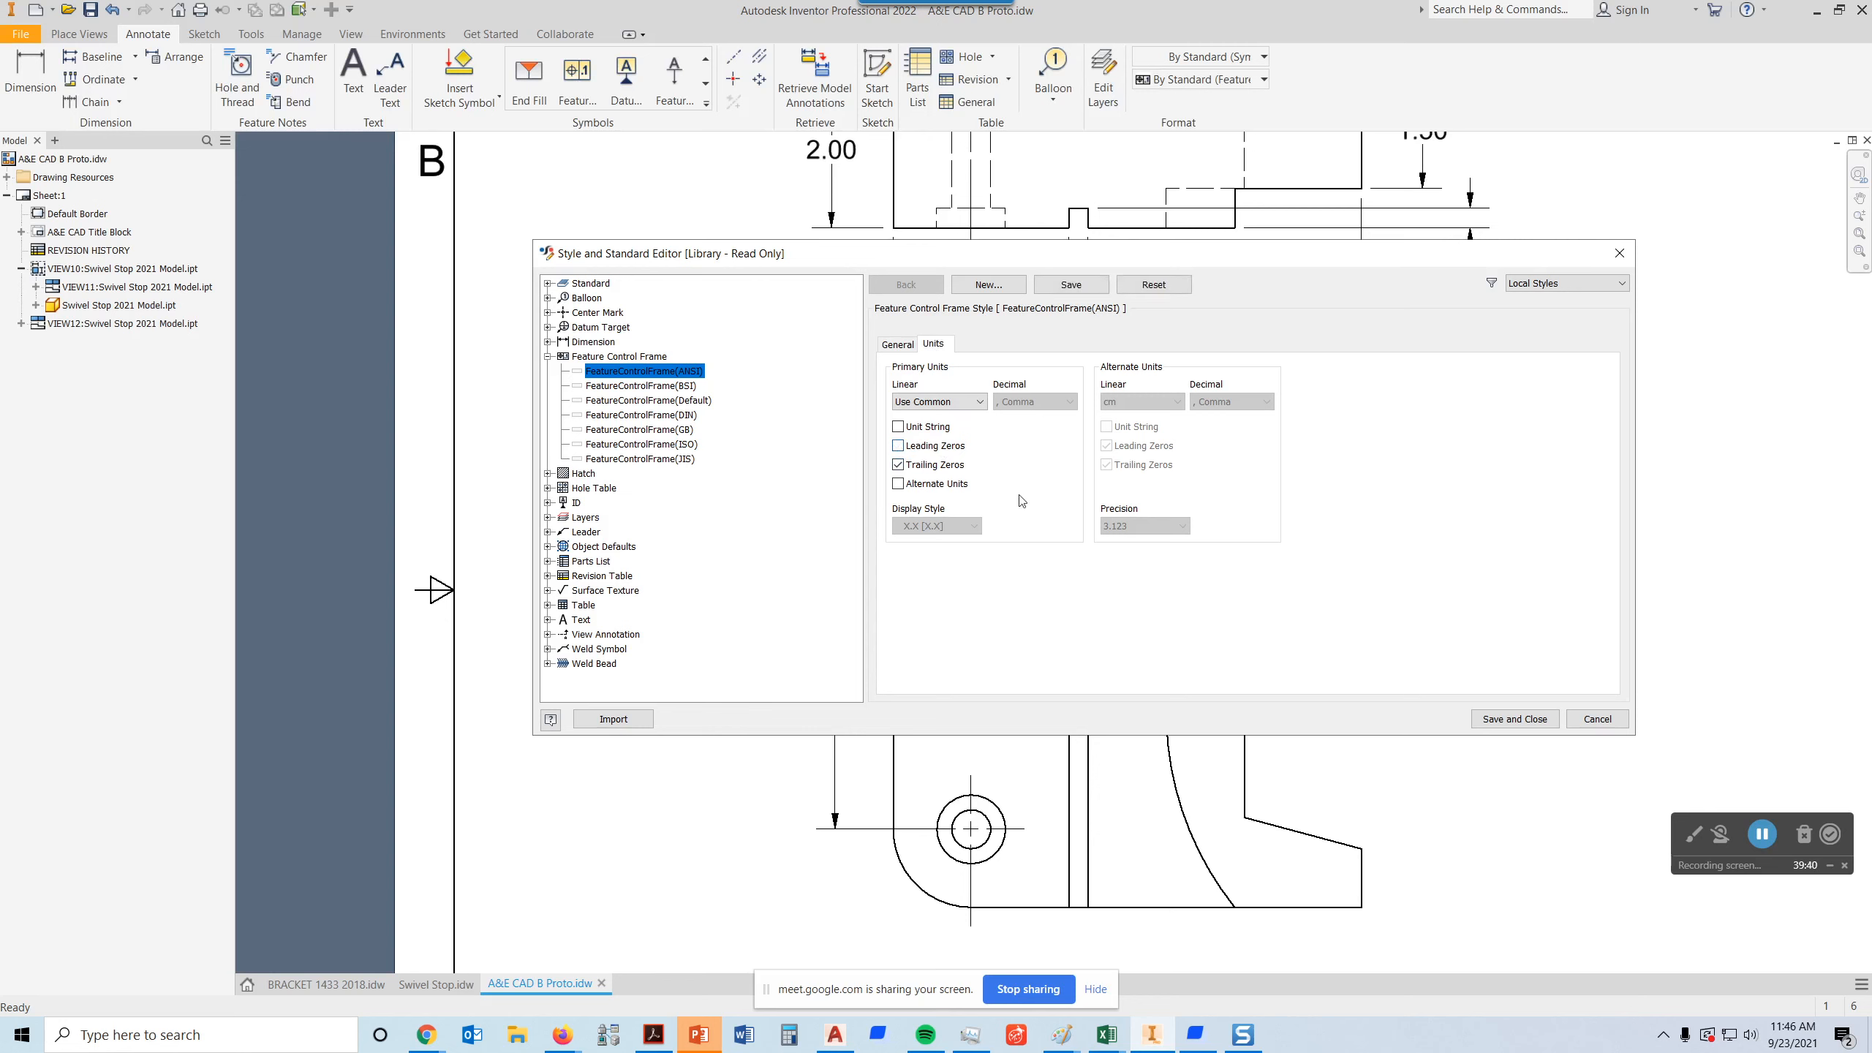
# - Save the feature control frame style edits and set the text height of its STANDARDByLayer text style to .125 in
pyautogui.click(898, 345)
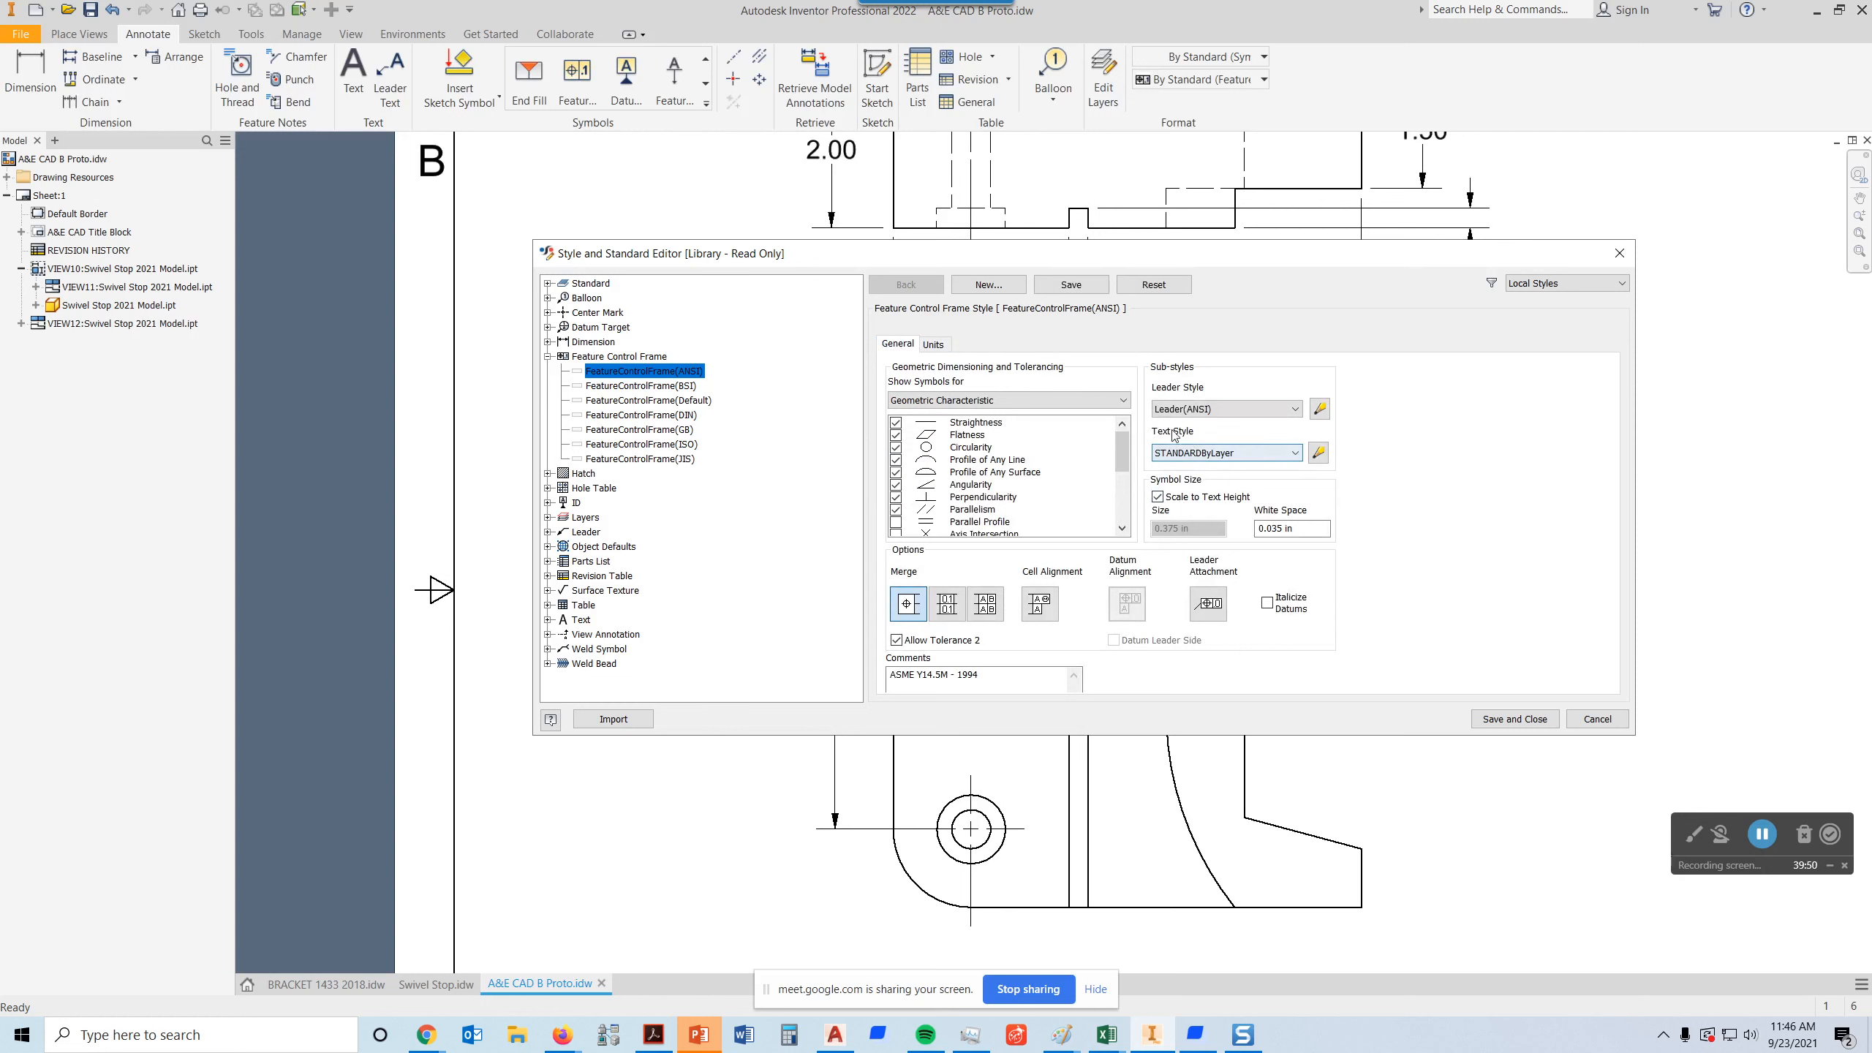
pyautogui.click(1319, 452)
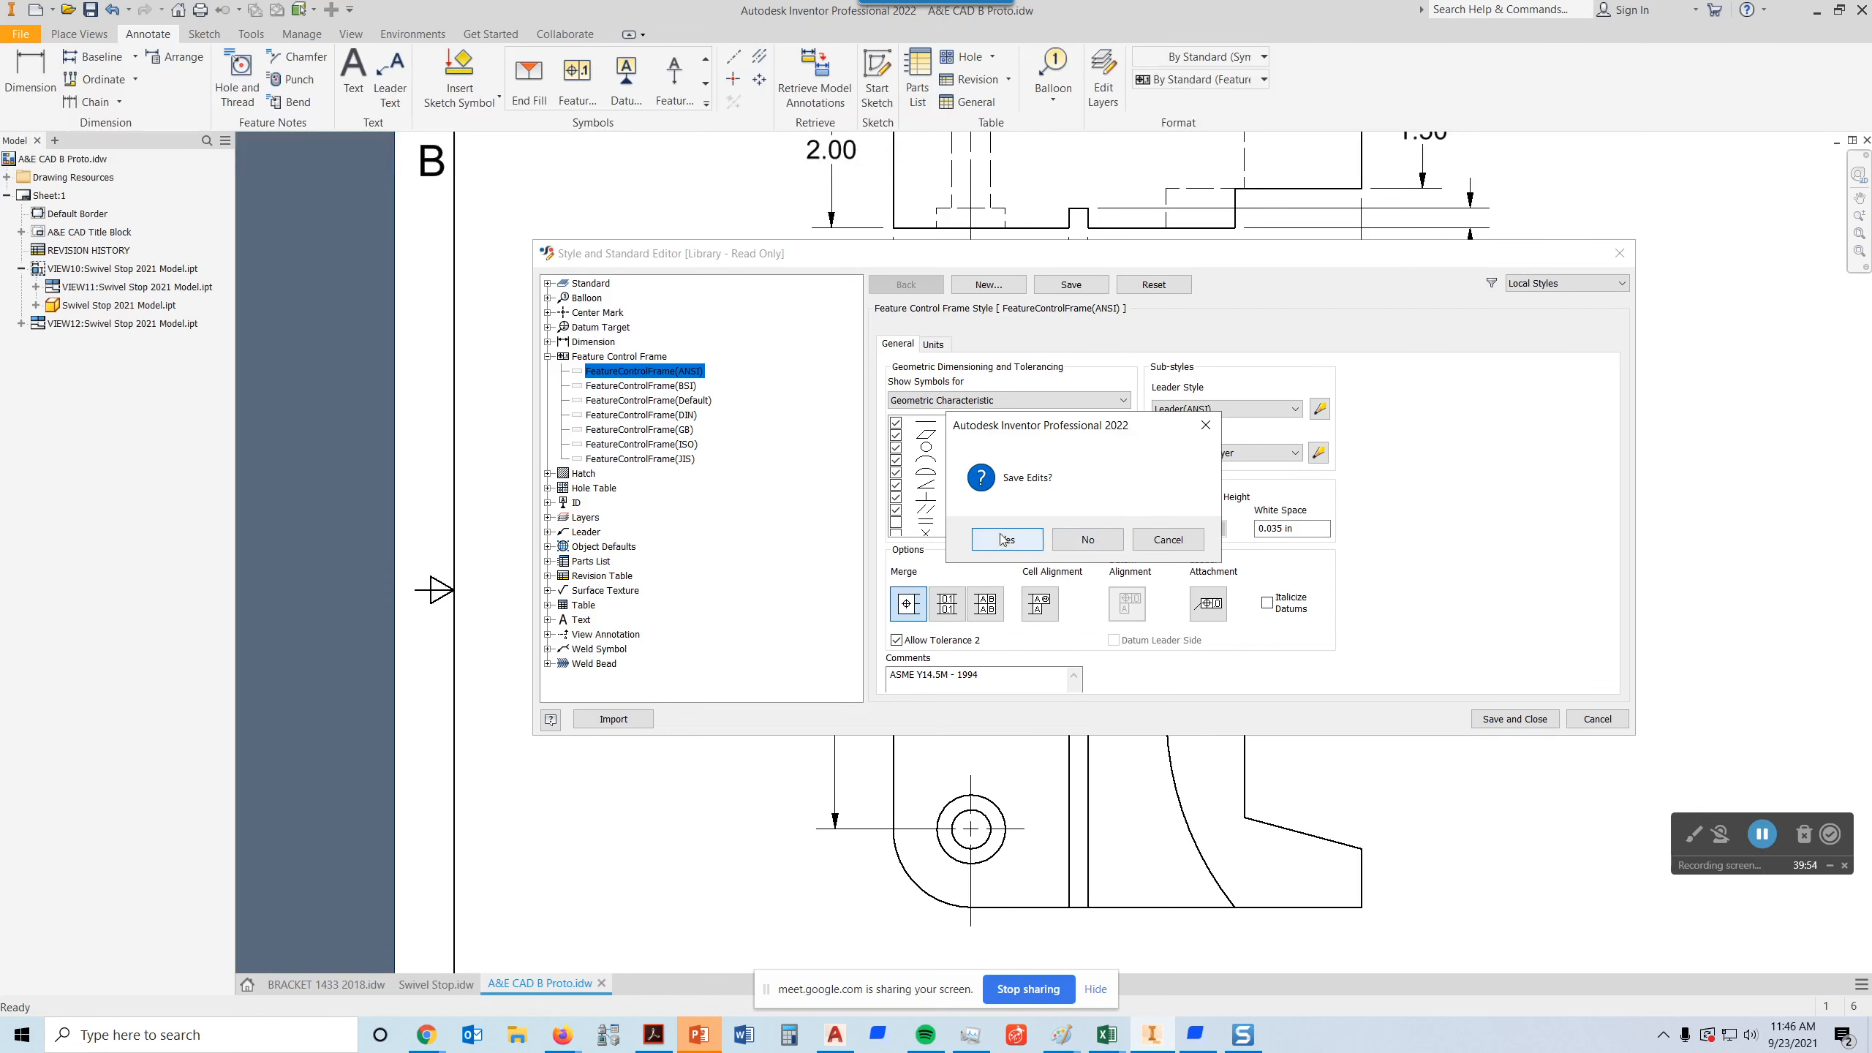
pyautogui.click(1004, 539)
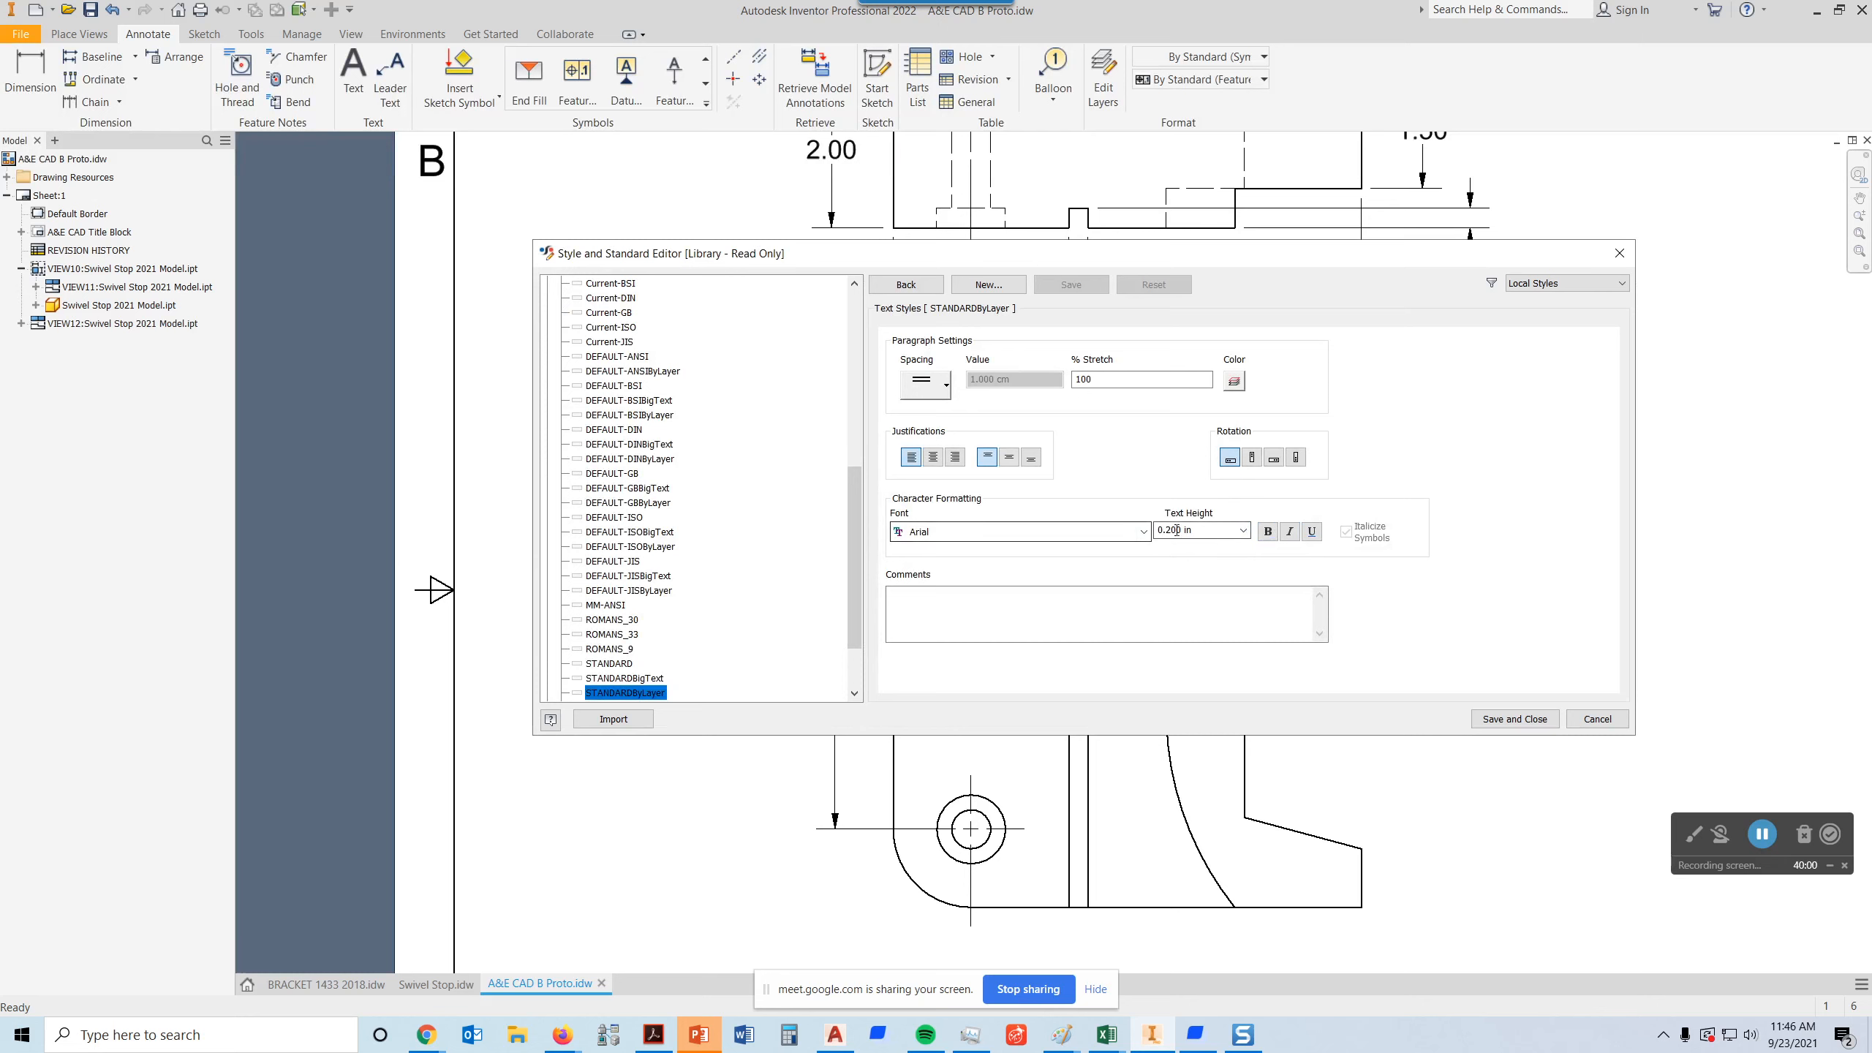
pyautogui.click(1213, 531)
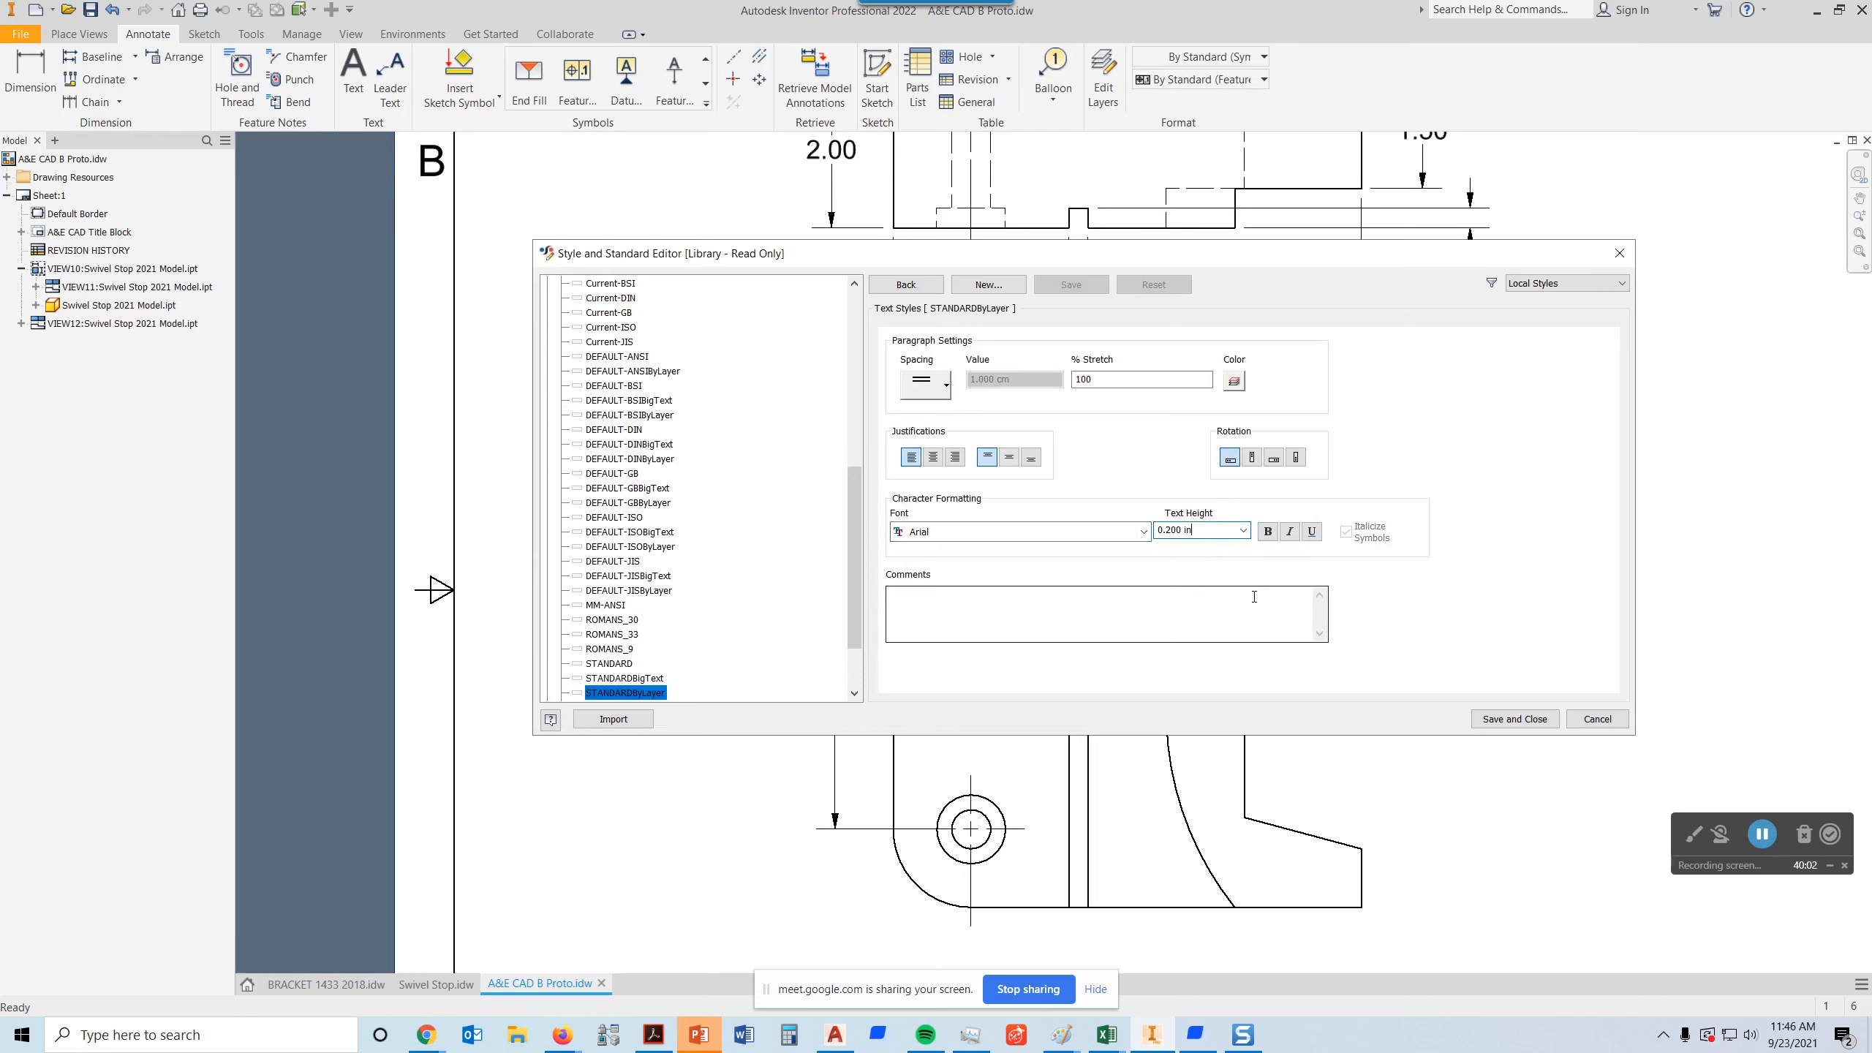
pyautogui.write('.125')
pyautogui.click(1511, 717)
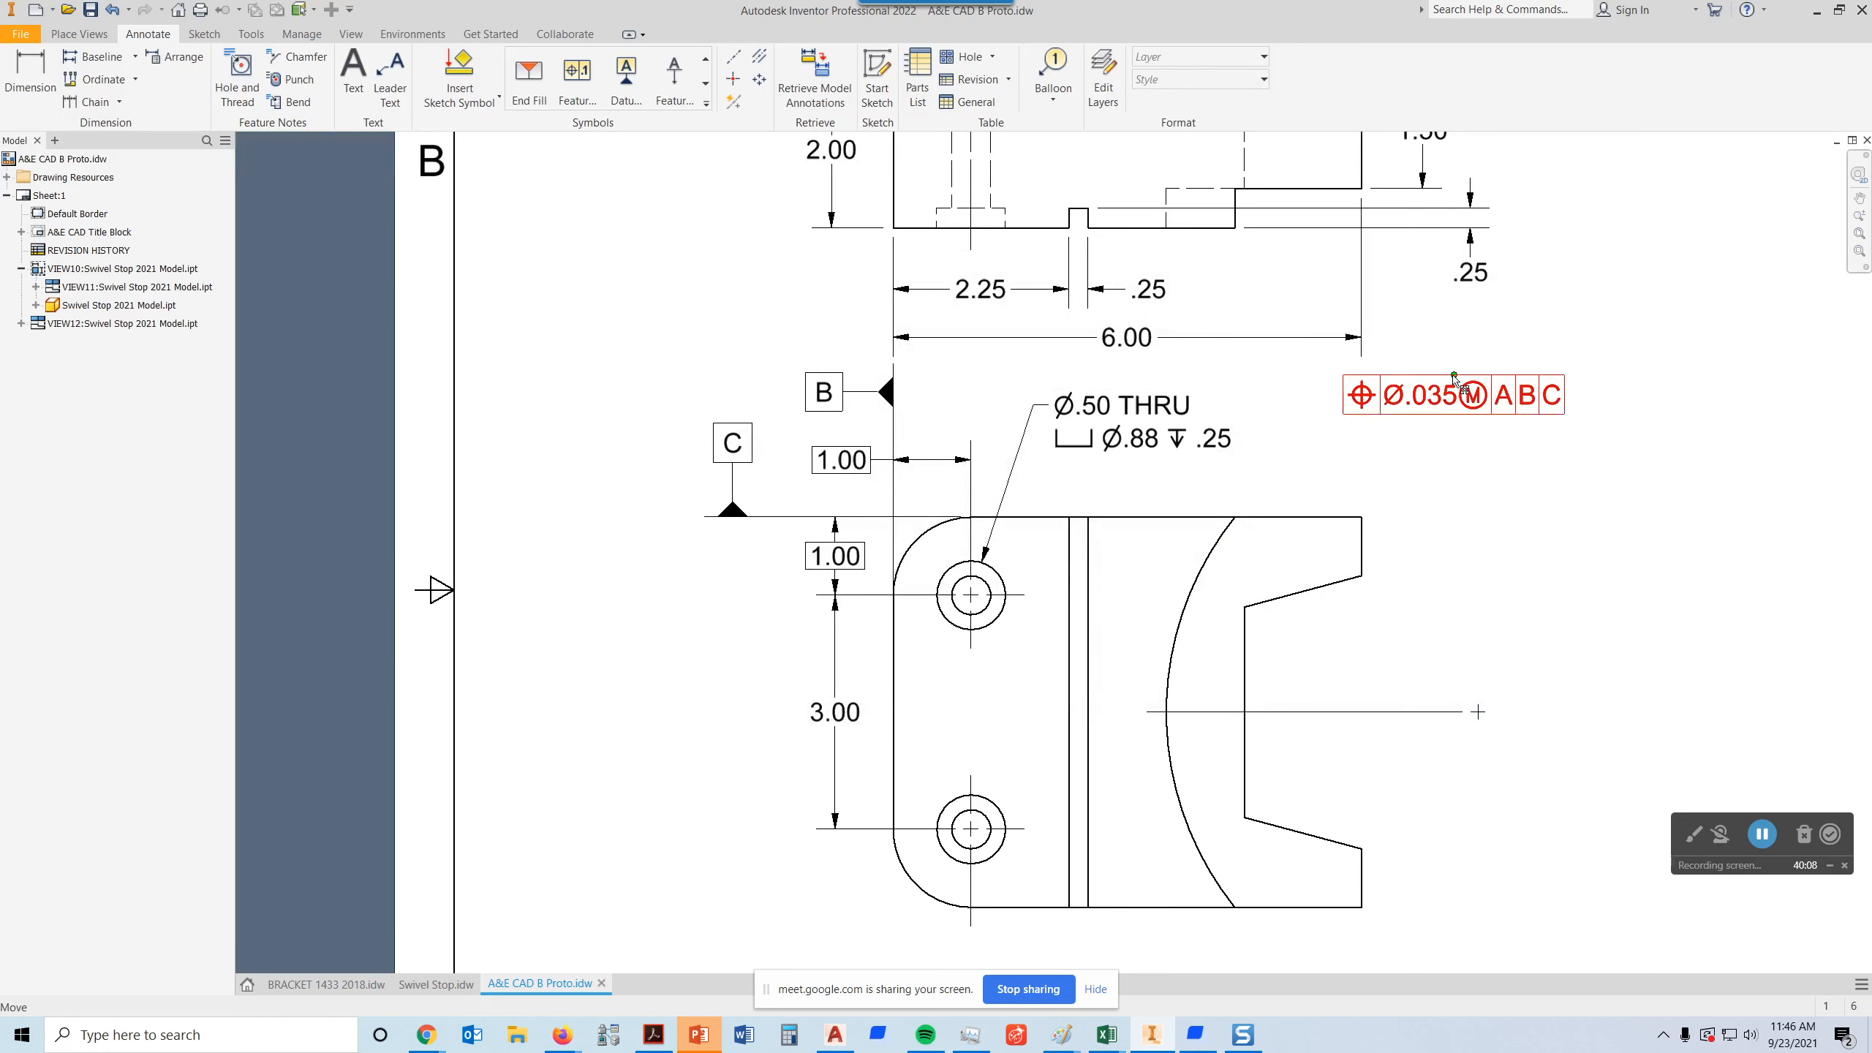
# - Move the position feature control frame in line with the .50 THRU line of the hole note, just after its text
pyautogui.moveTo(1452, 379); pyautogui.dragTo(1173, 459)
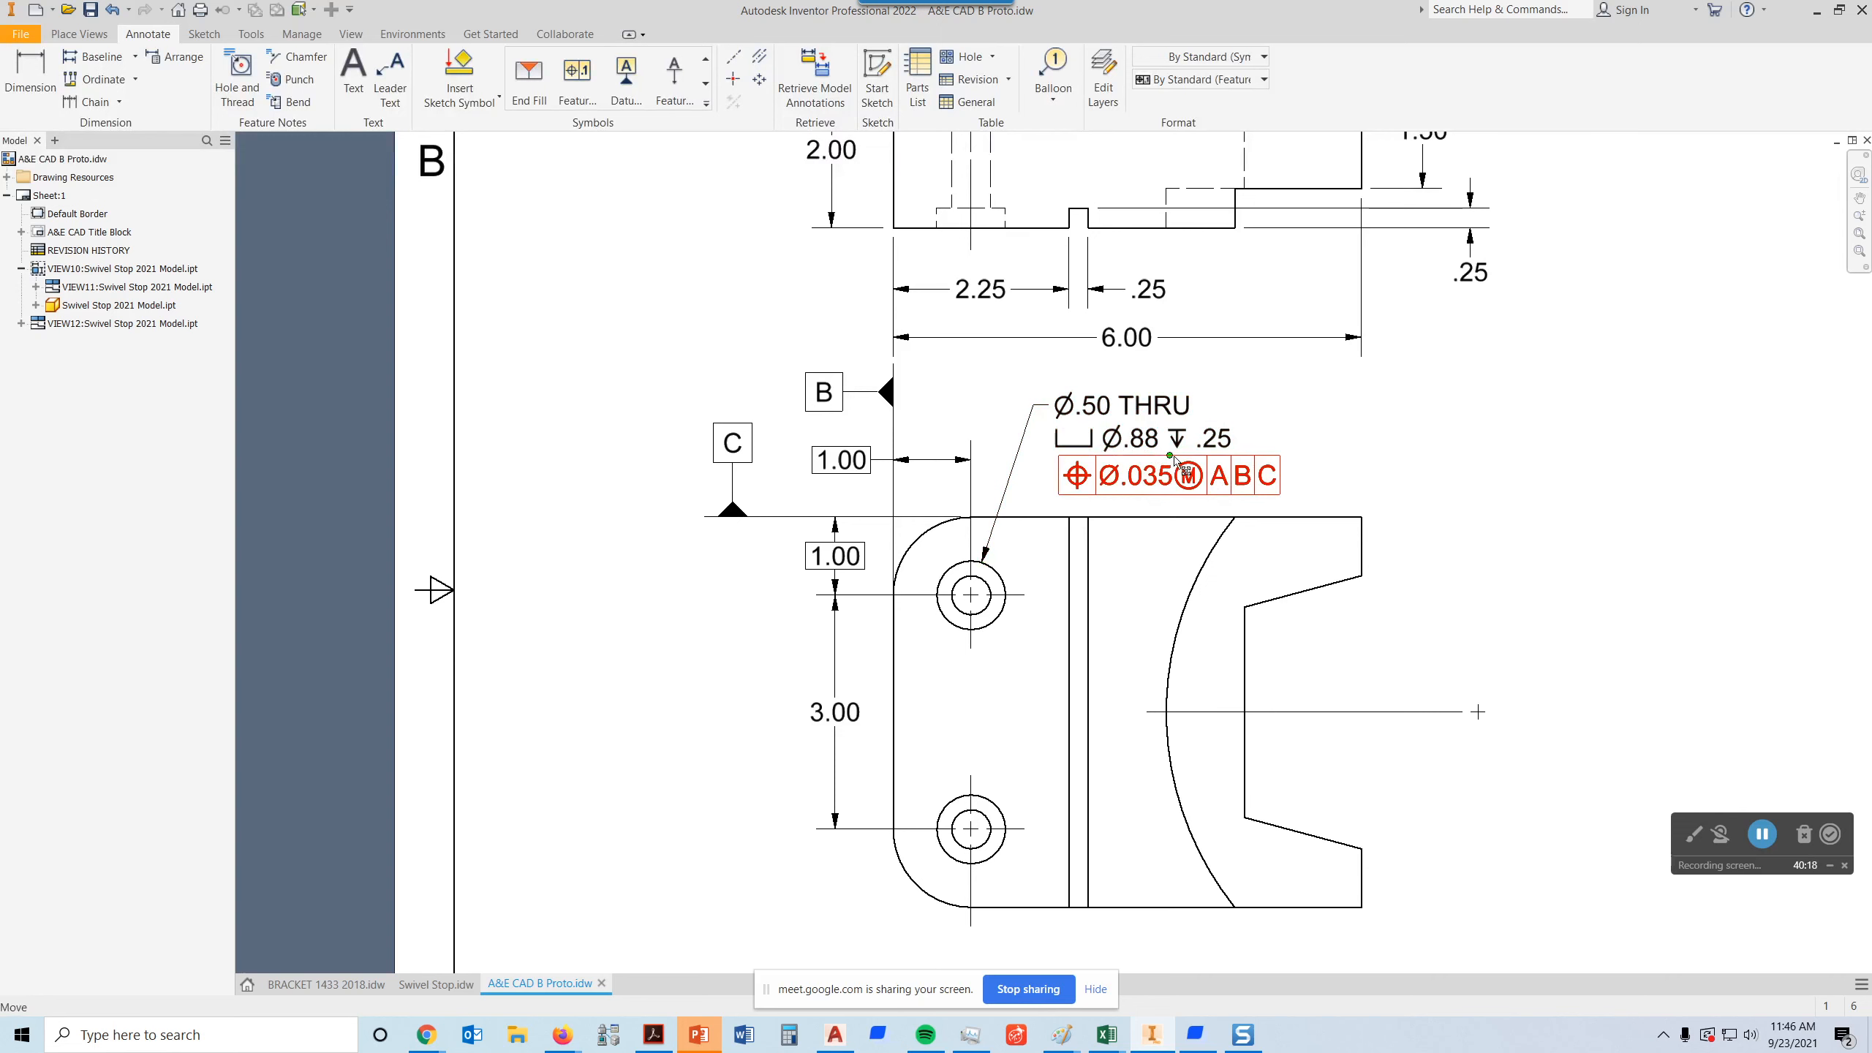
pyautogui.moveTo(1172, 460); pyautogui.dragTo(1312, 387)
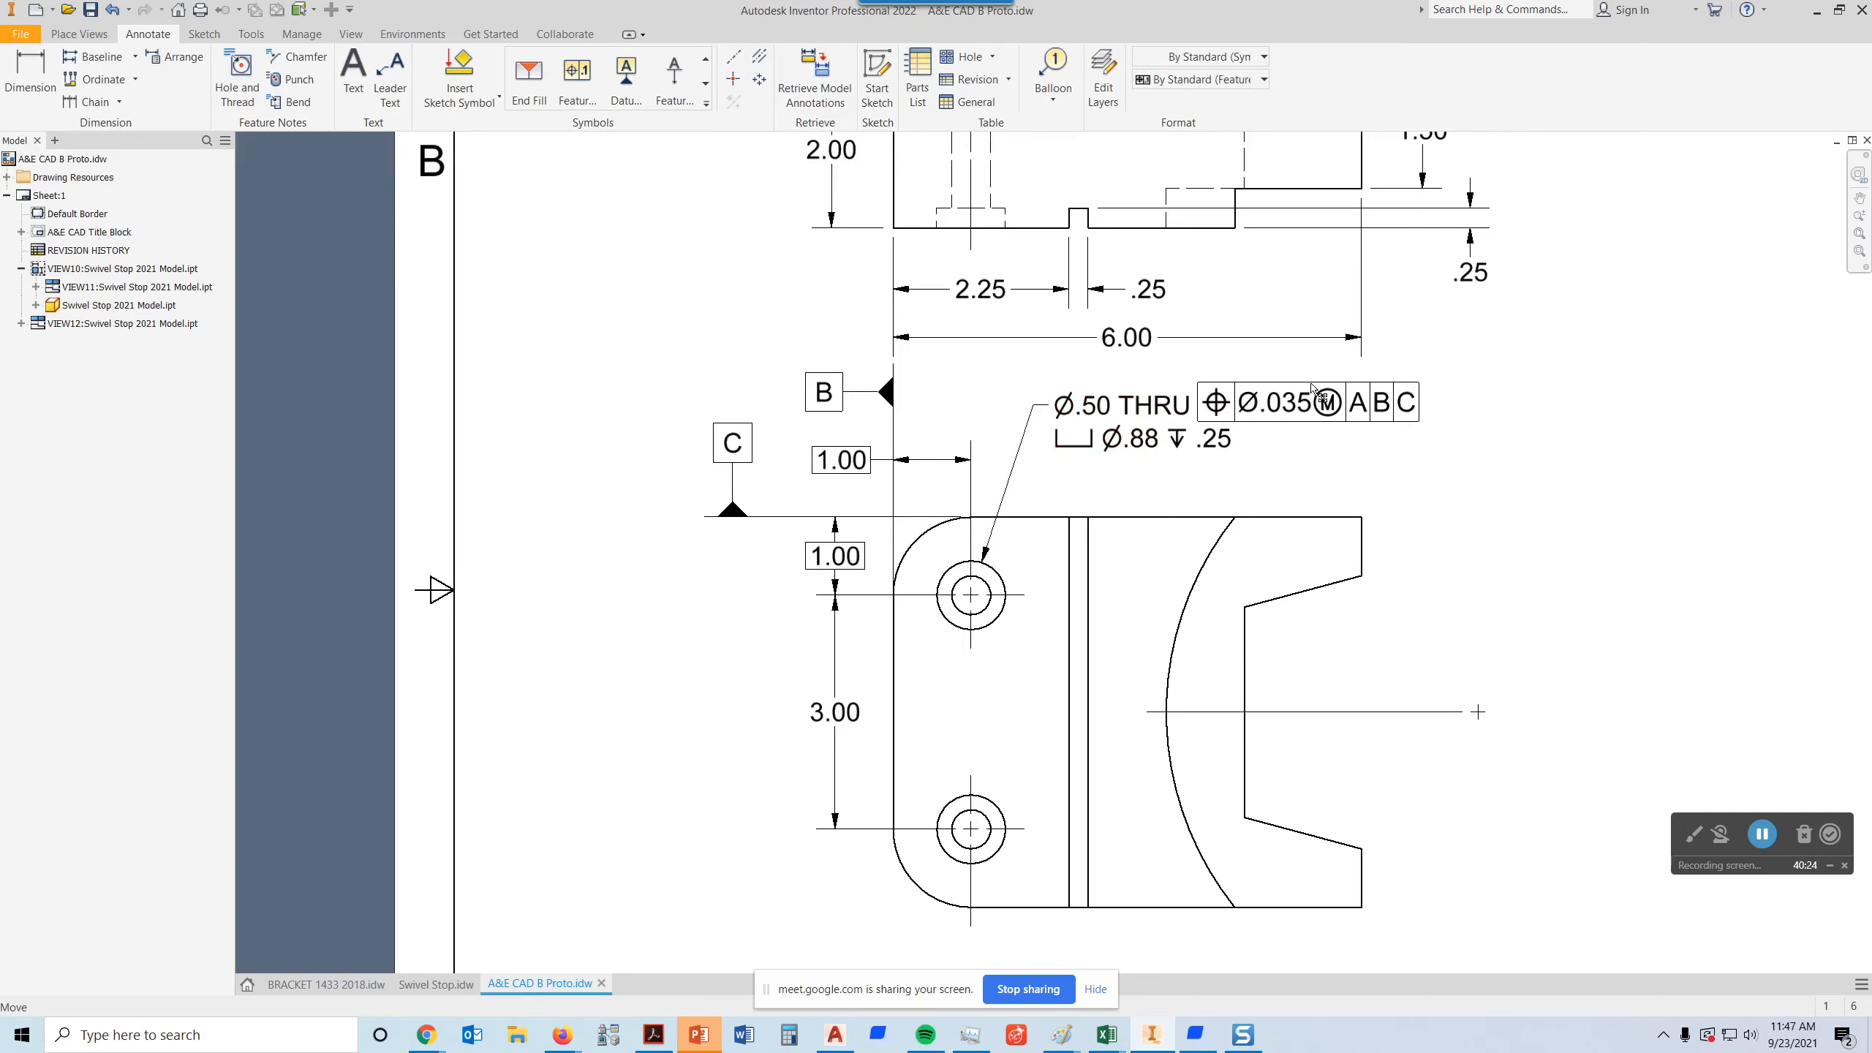
pyautogui.moveTo(1311, 383); pyautogui.dragTo(1310, 383)
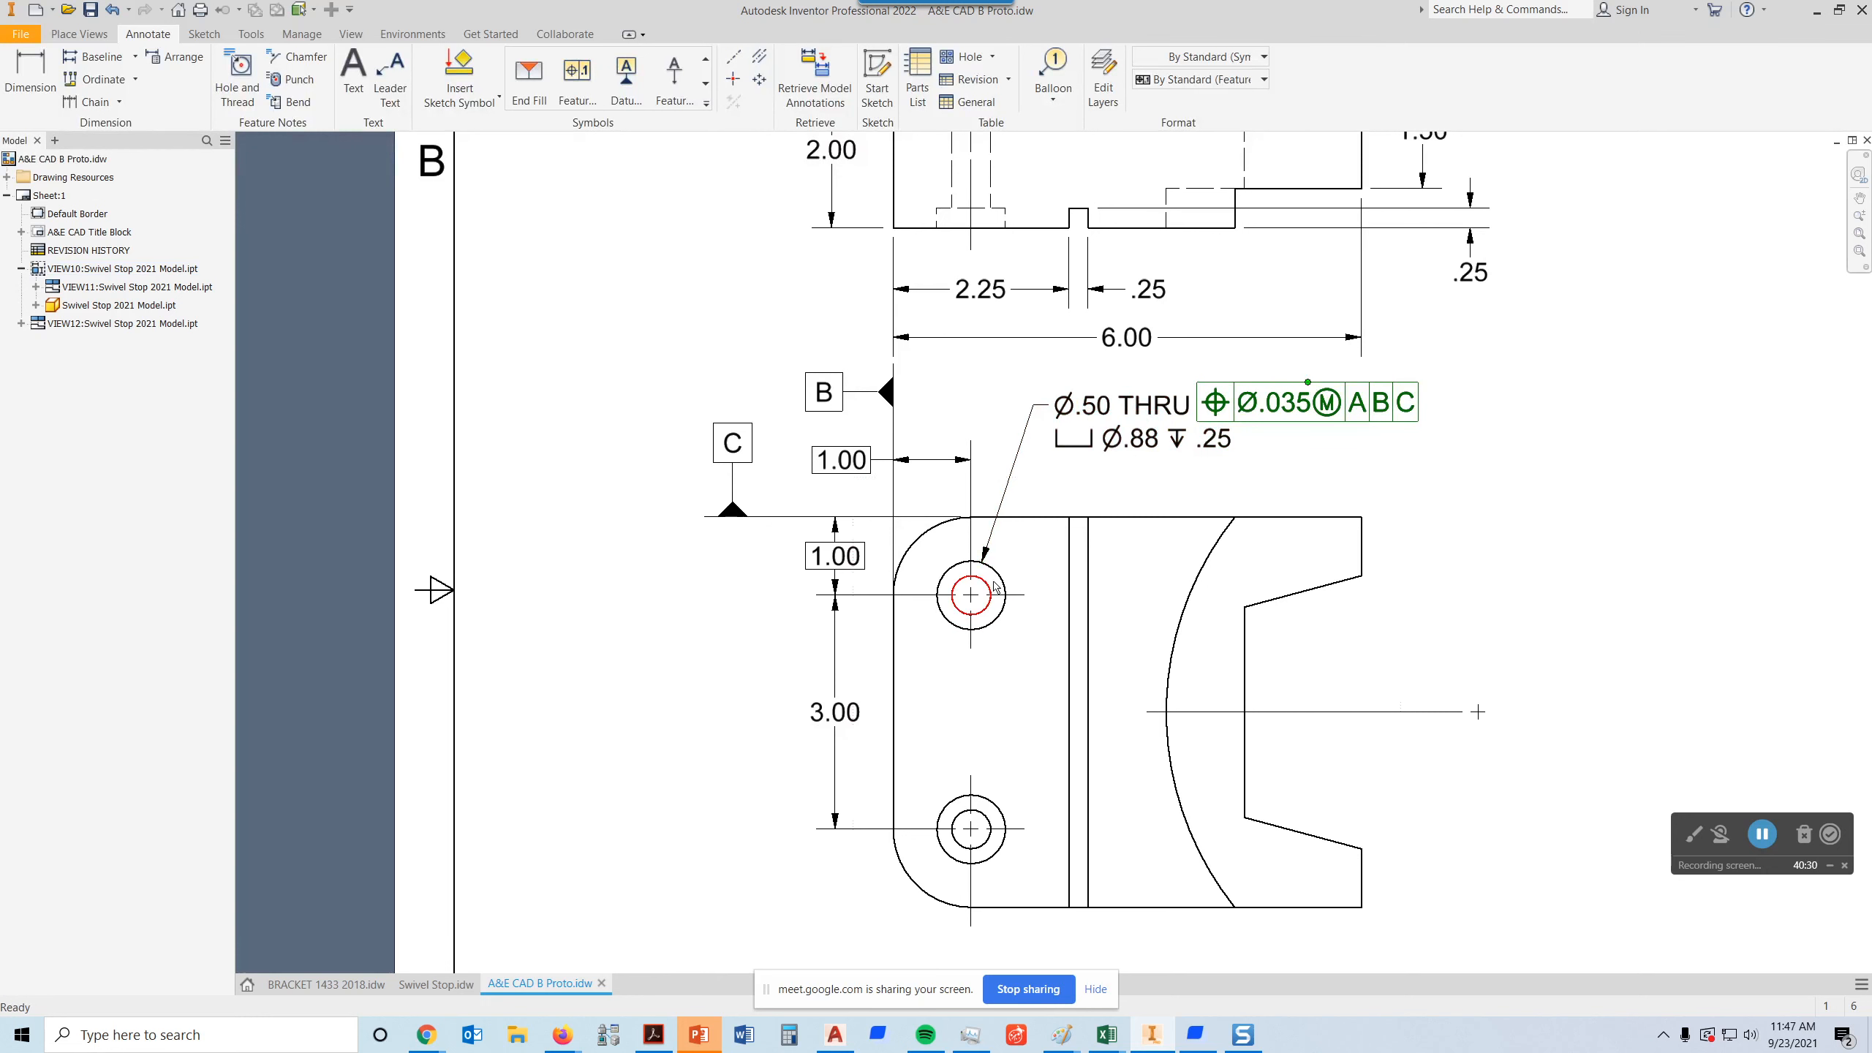
# - Override the counterbored hole note's default format and add a 2X prefix before the hole diameter
pyautogui.doubleClick(1165, 417)
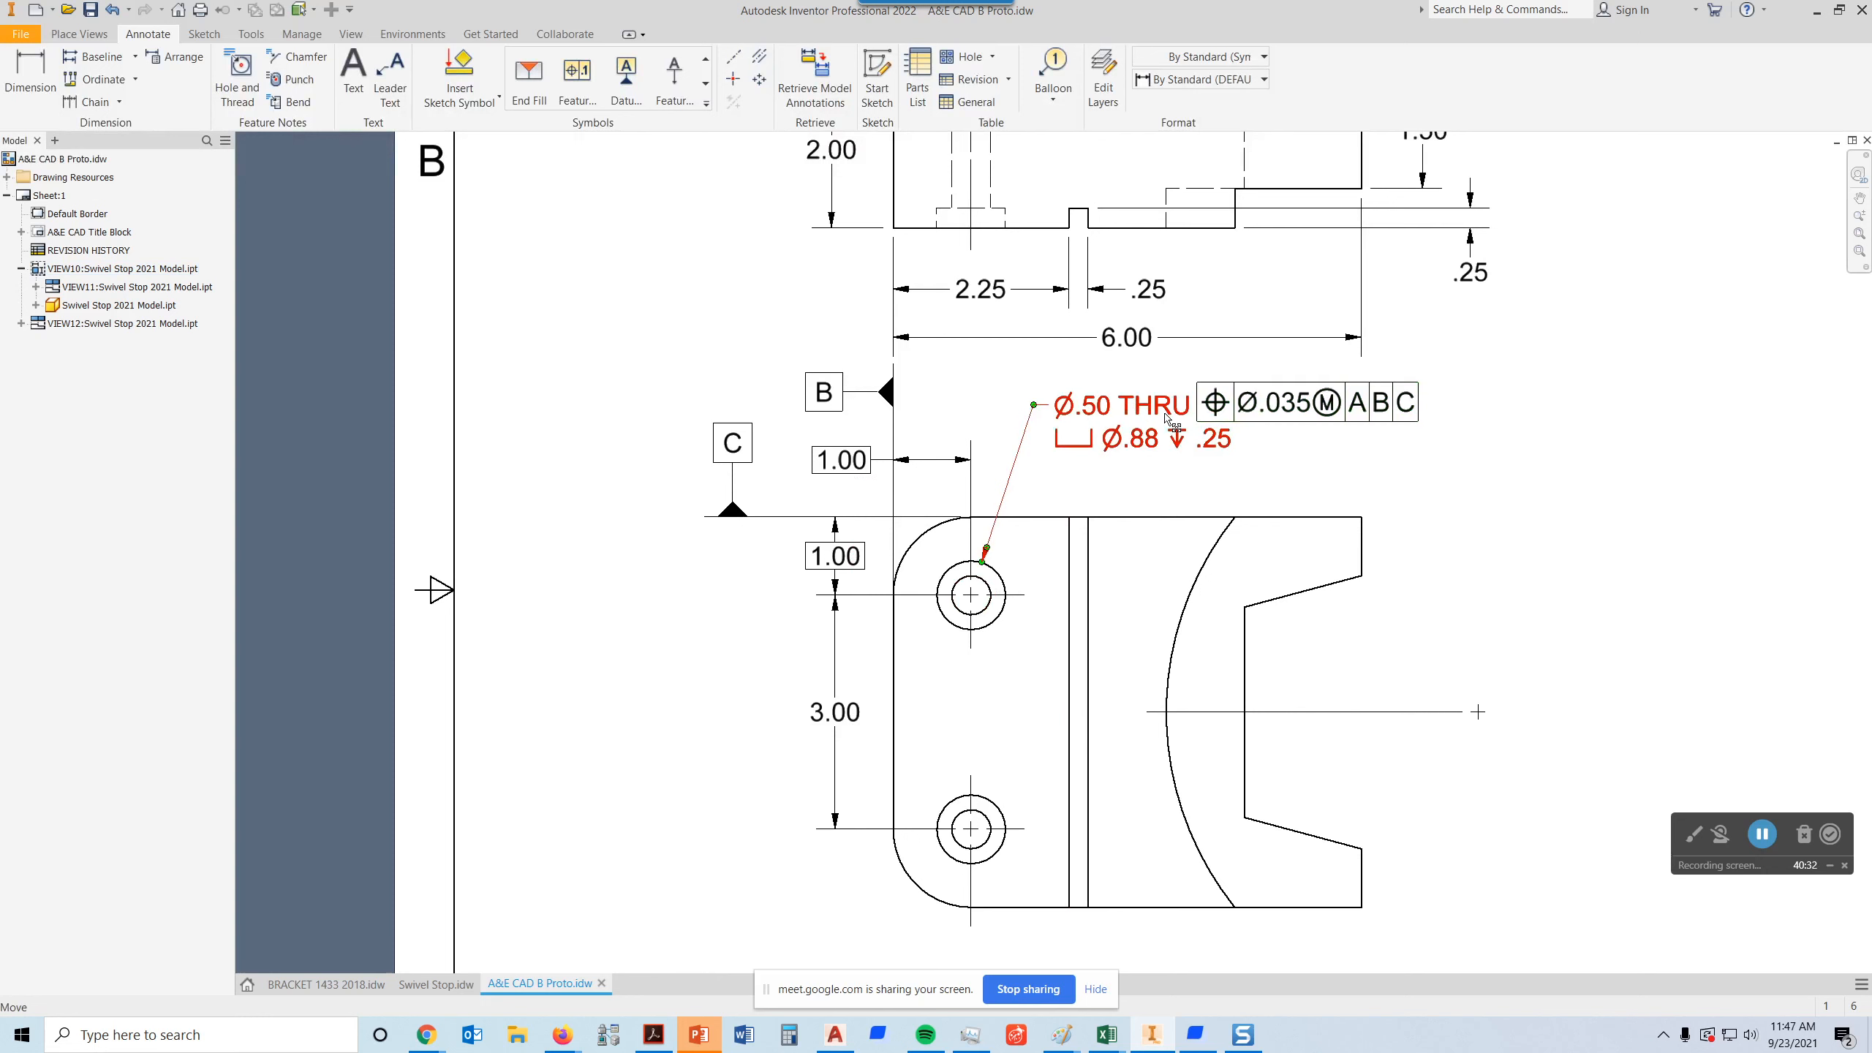
pyautogui.moveTo(457, 159)
pyautogui.mouseDown()
pyautogui.moveTo(965, 477)
pyautogui.moveTo(1460, 535)
pyautogui.mouseUp()
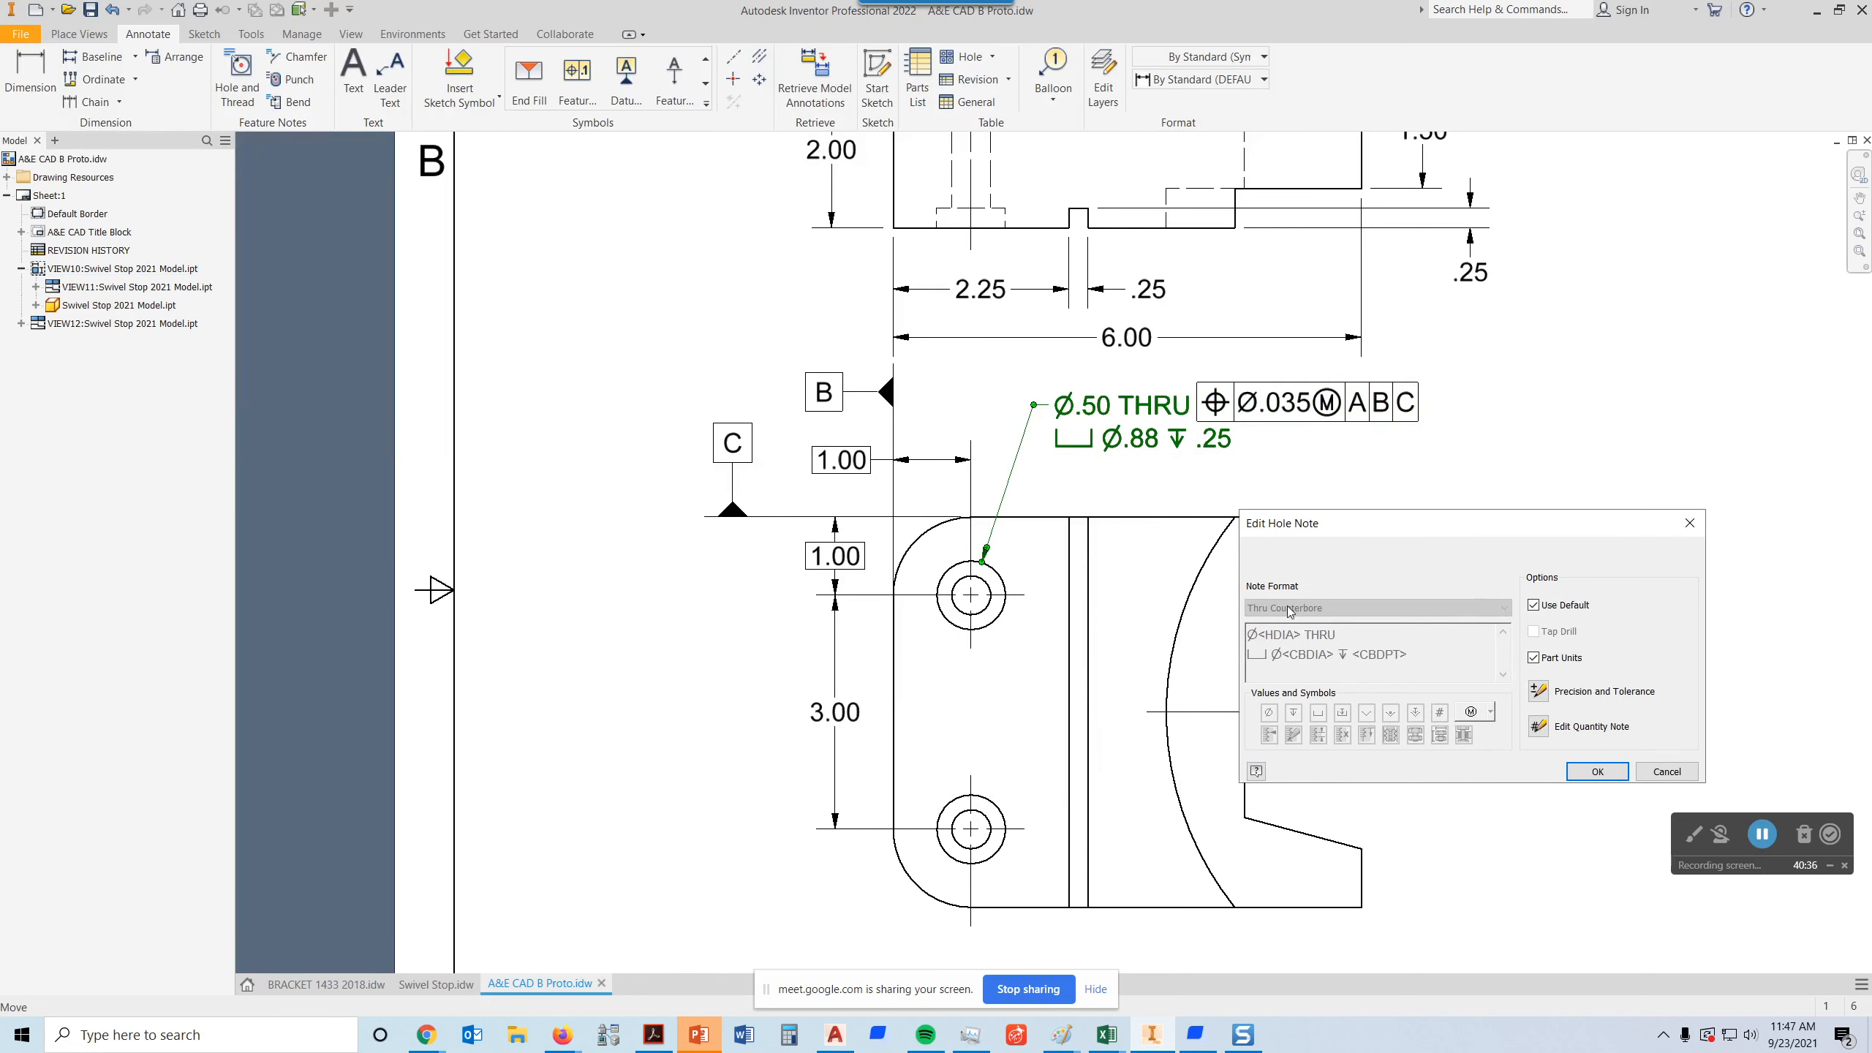
pyautogui.click(1533, 605)
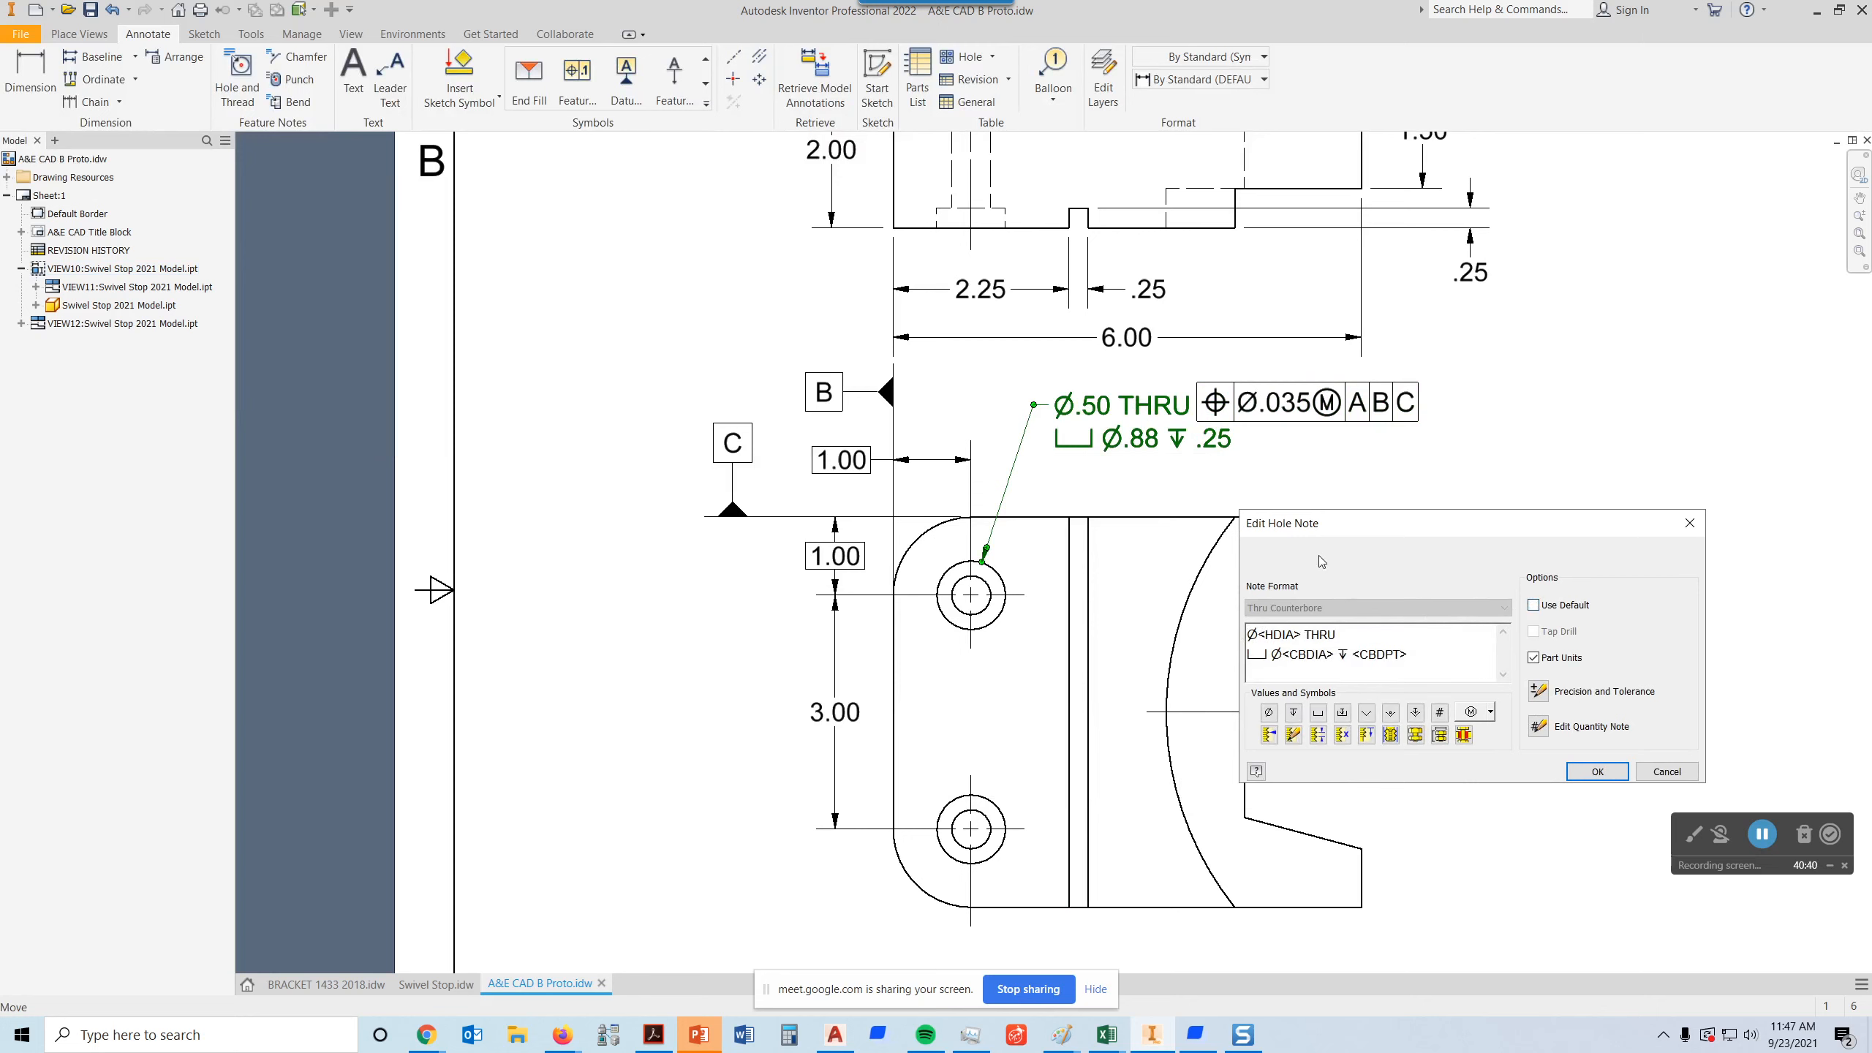
pyautogui.write('2X')
pyautogui.click(1598, 773)
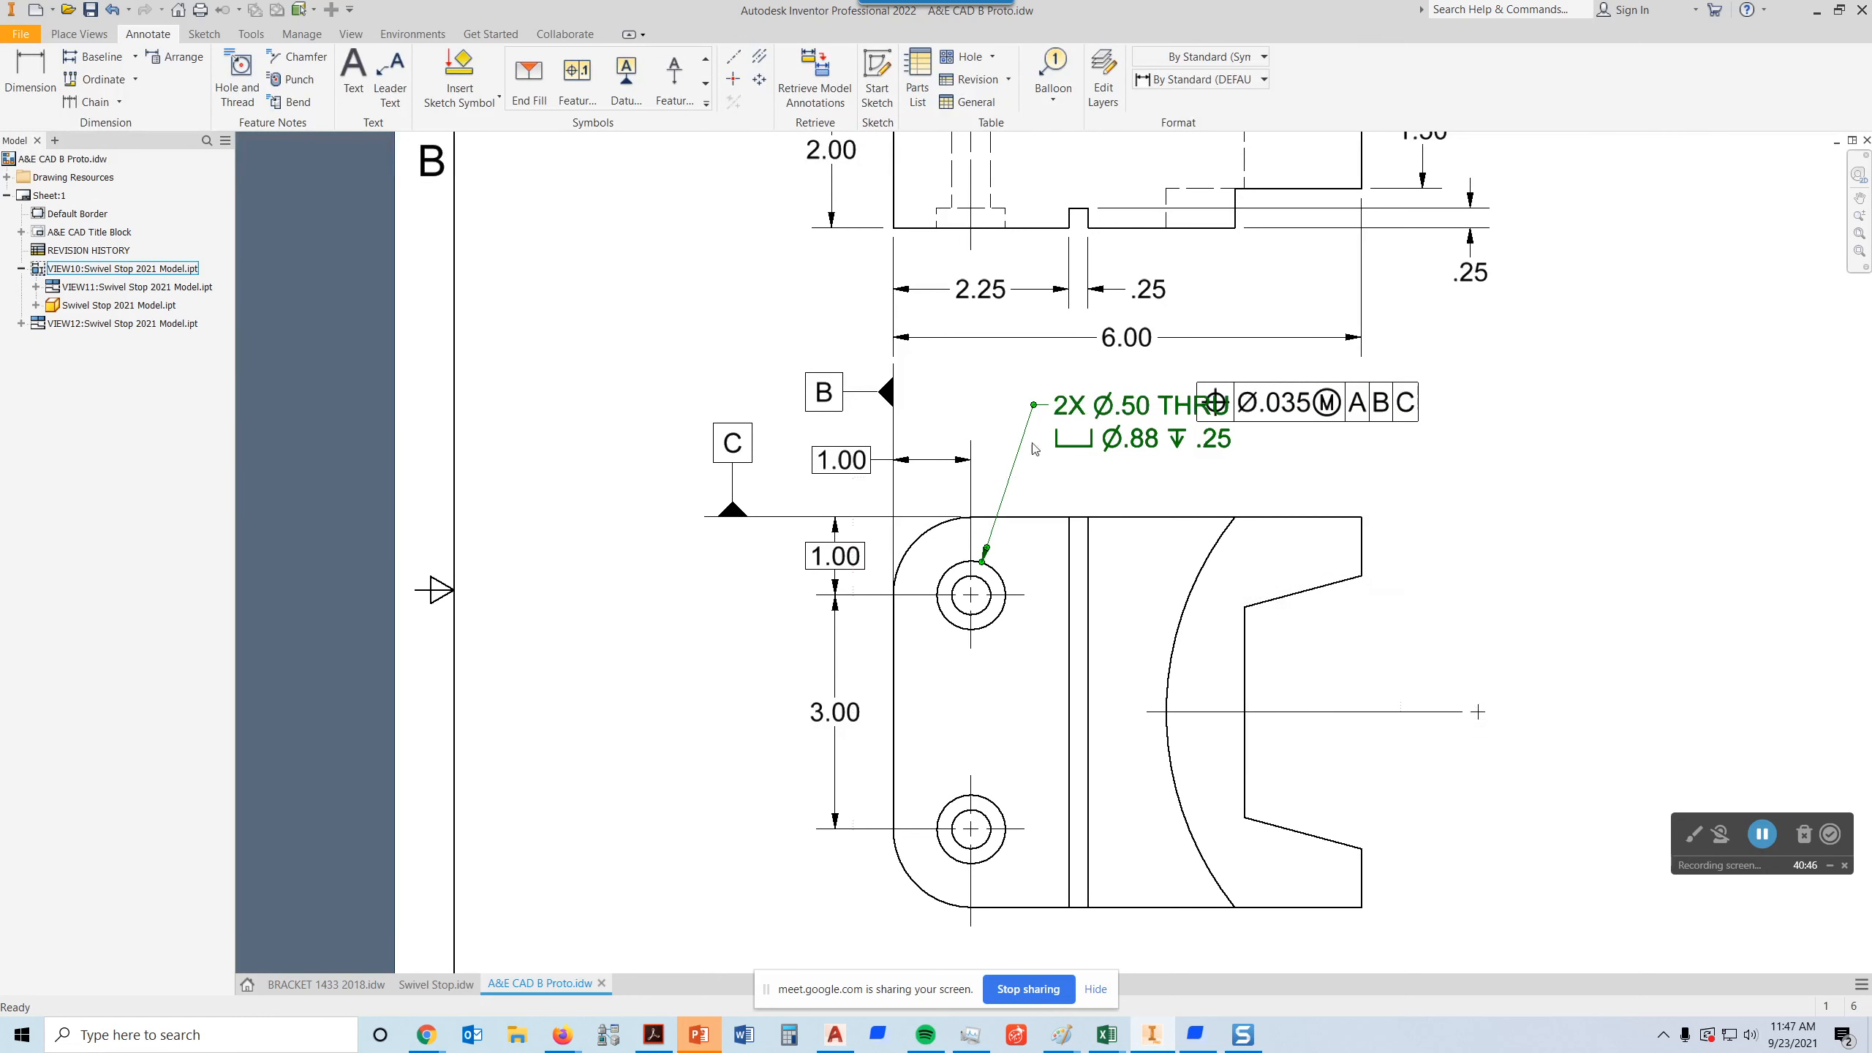
# - Shift the feature control frame clear of the lengthened hole note, keeping it in line with the THRU text
pyautogui.click(1120, 417)
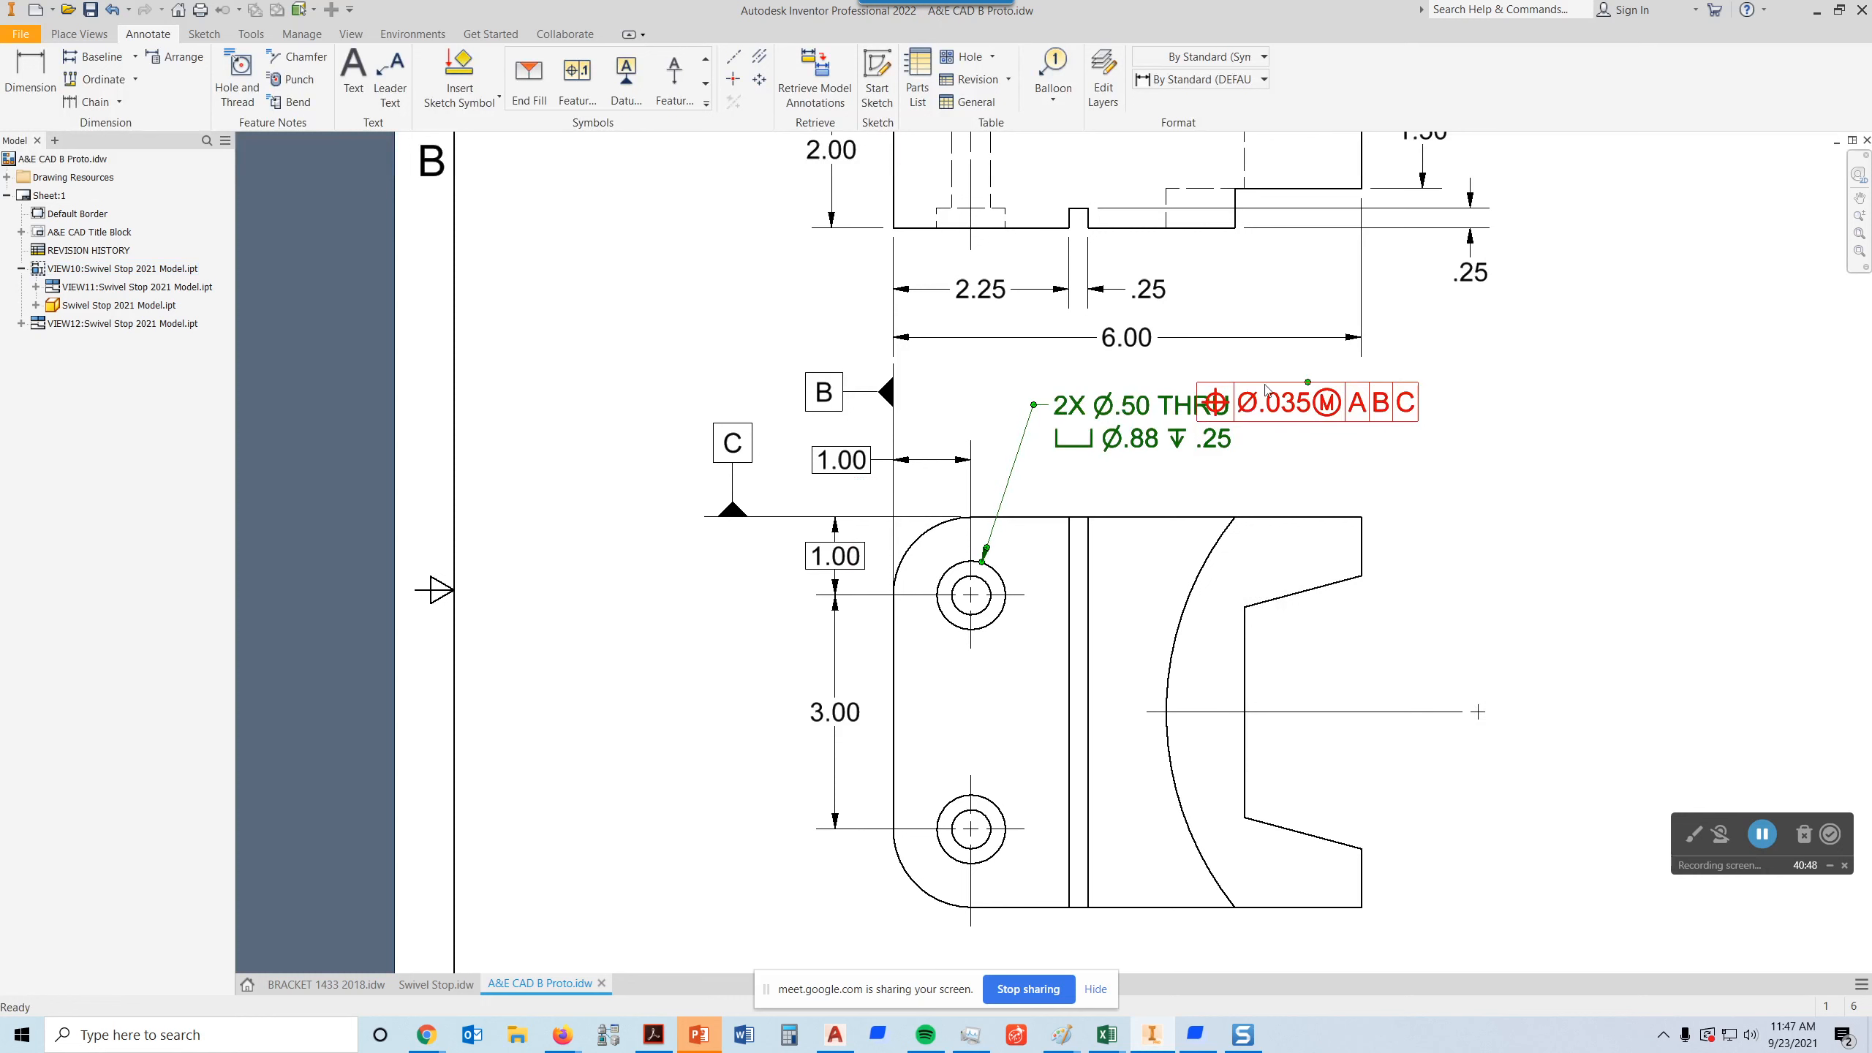
pyautogui.moveTo(1310, 384); pyautogui.dragTo(1354, 388)
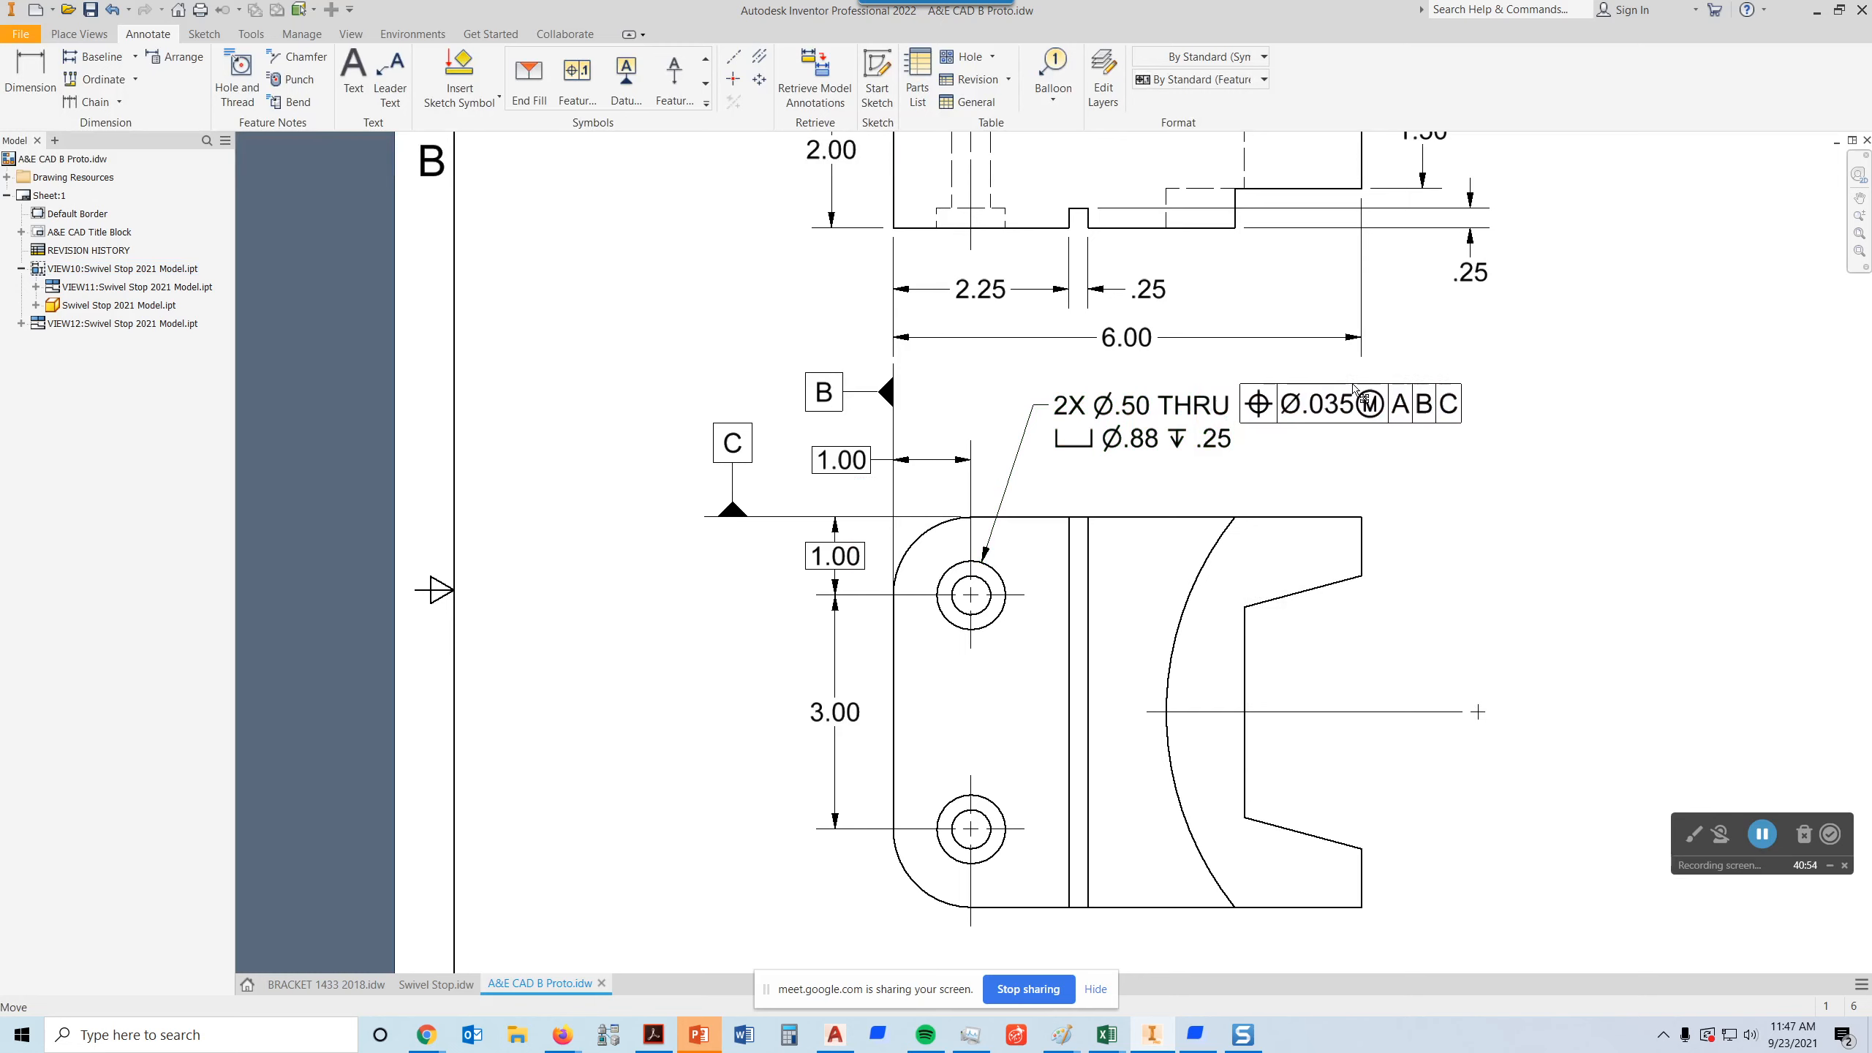
pyautogui.click(1706, 406)
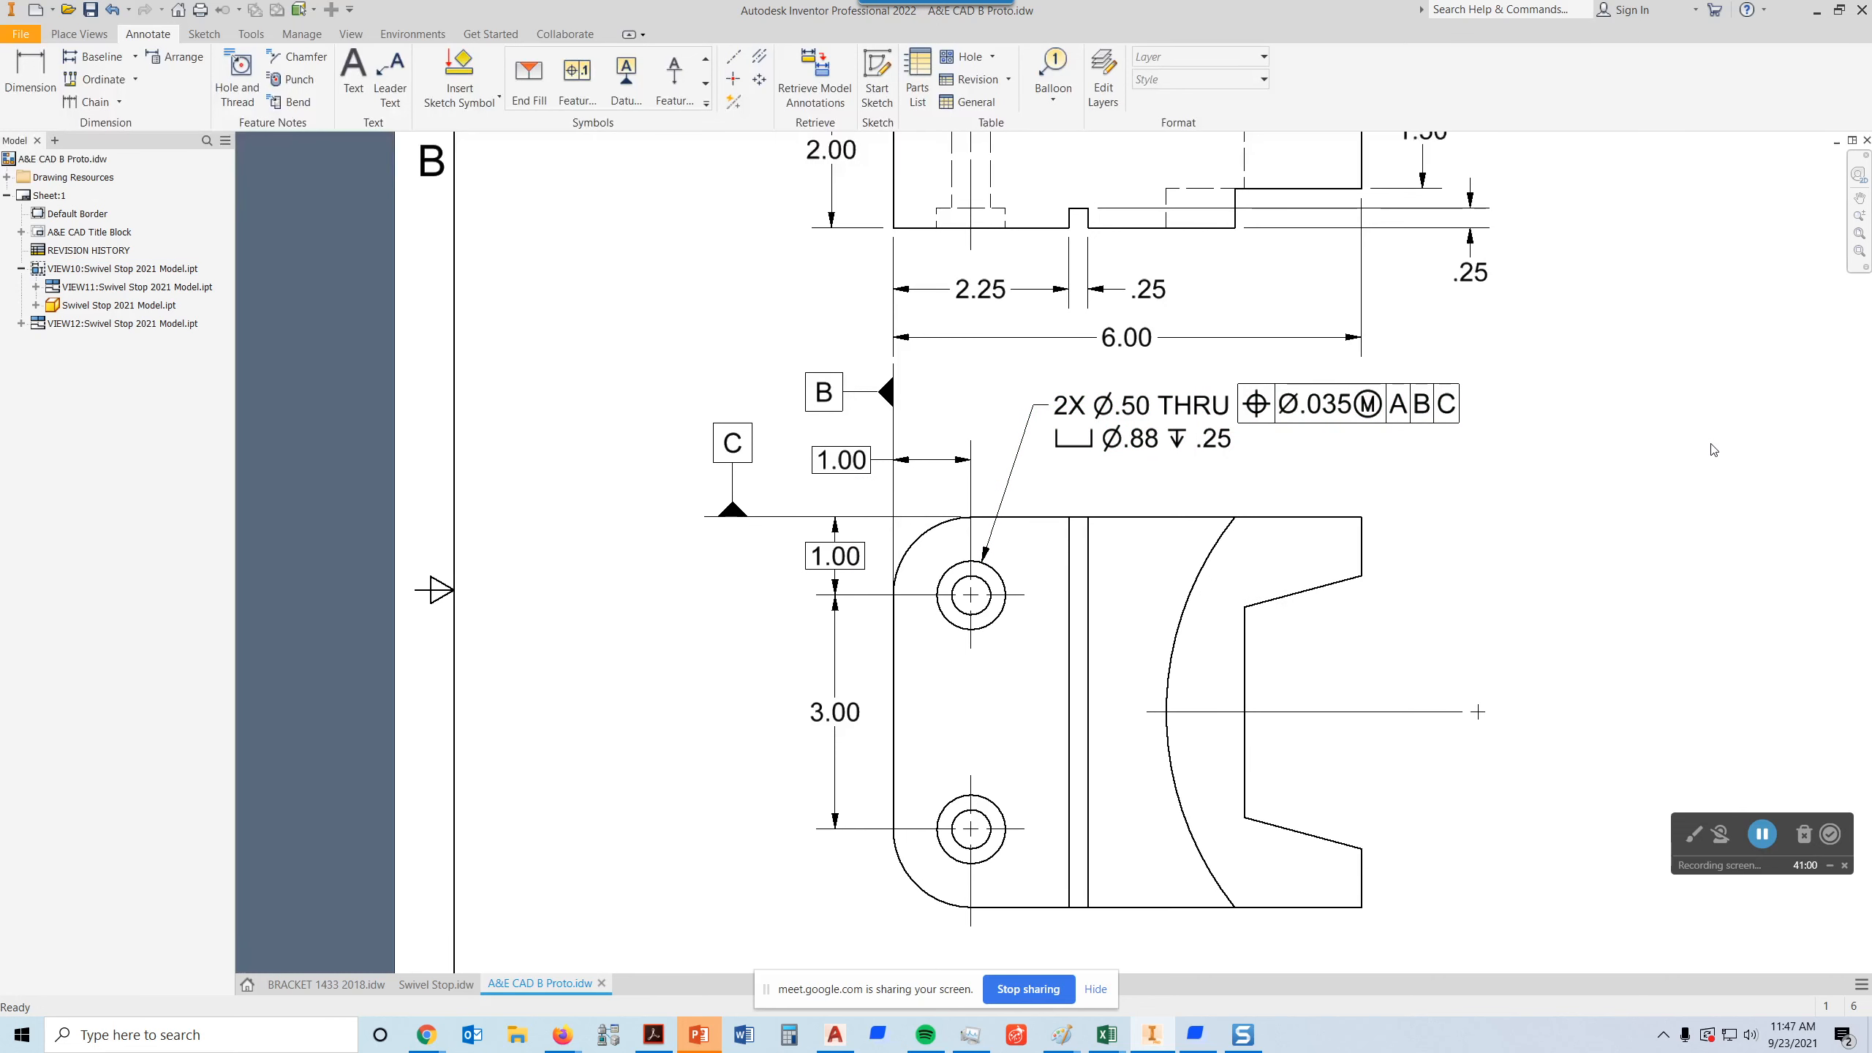
# - Move the top view farther up from the front view, and shift the hole note and its feature control frame slightly up
pyautogui.scroll(-5, 1194, 350)
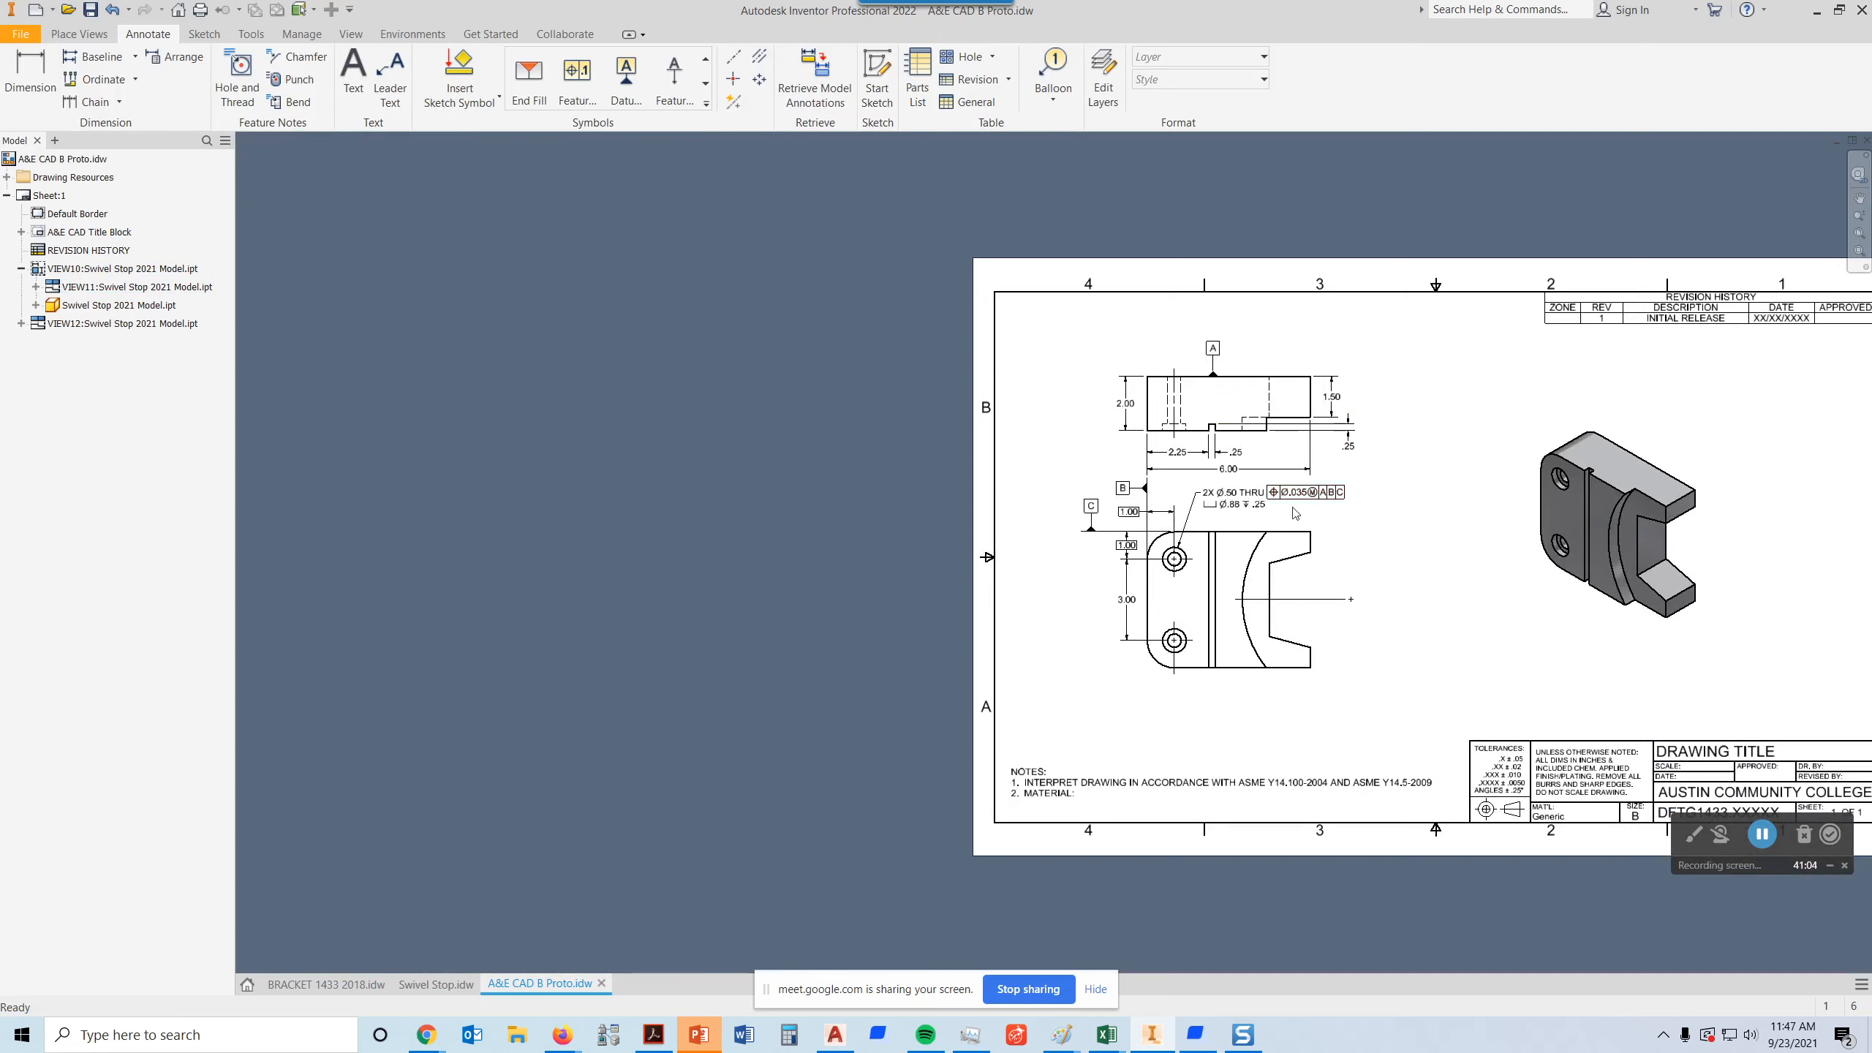
pyautogui.scroll(5, 1295, 514)
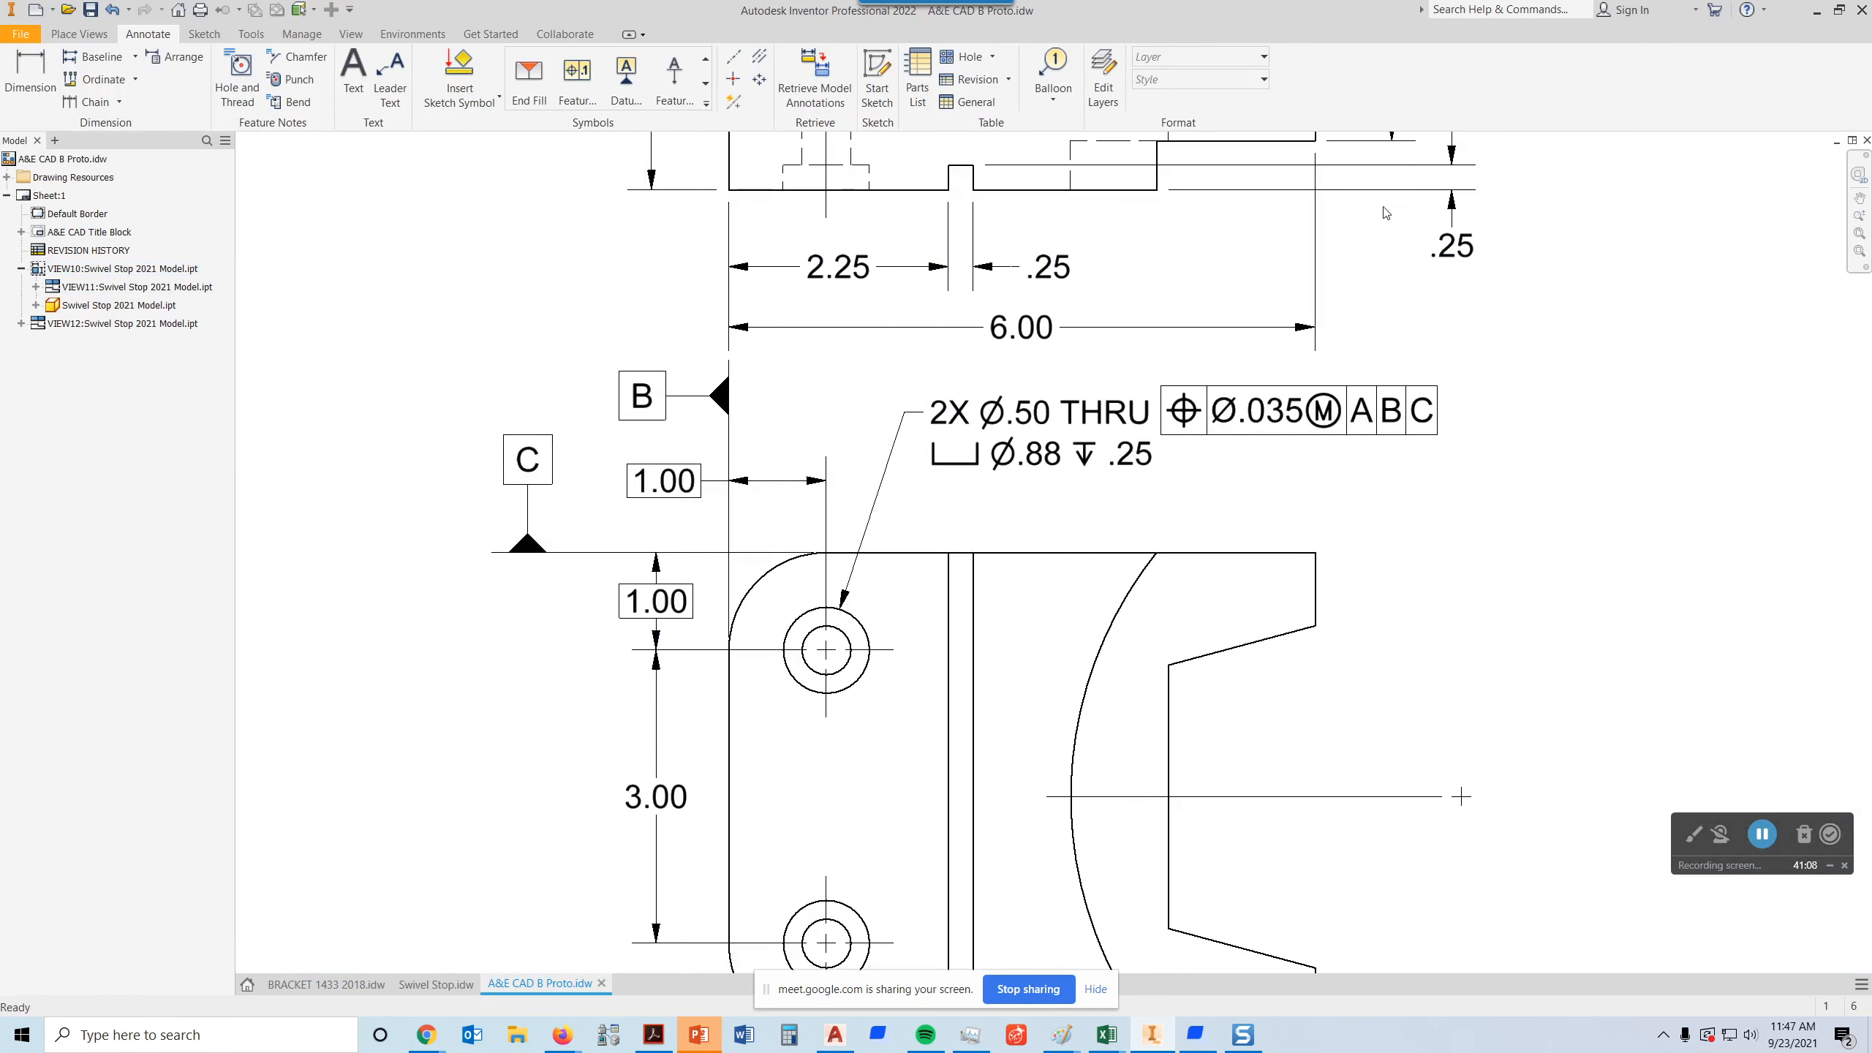
pyautogui.moveTo(1385, 213); pyautogui.dragTo(1461, 579, button='middle')
pyautogui.moveTo(1211, 321); pyautogui.dragTo(1211, 246)
pyautogui.scroll(-5, 1567, 329)
pyautogui.moveTo(1604, 348); pyautogui.dragTo(1413, 284, button='middle')
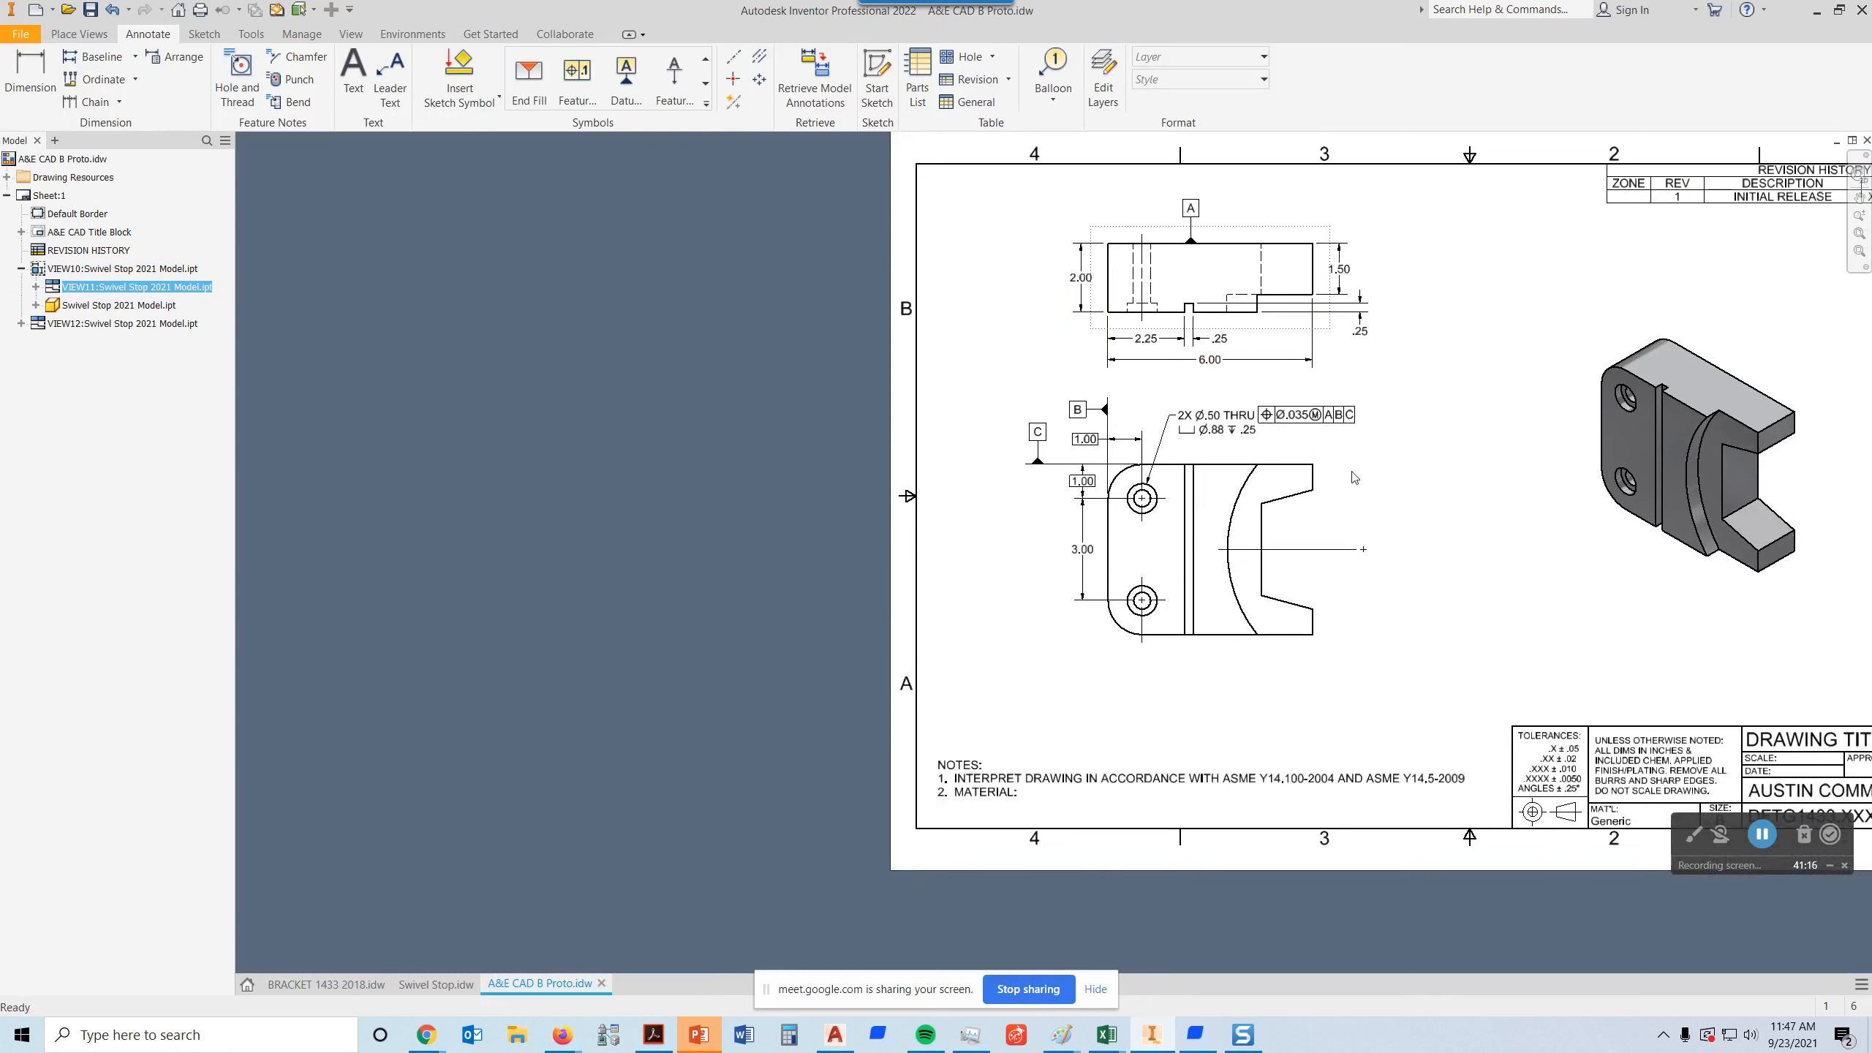
pyautogui.moveTo(1172, 418); pyautogui.dragTo(1184, 403)
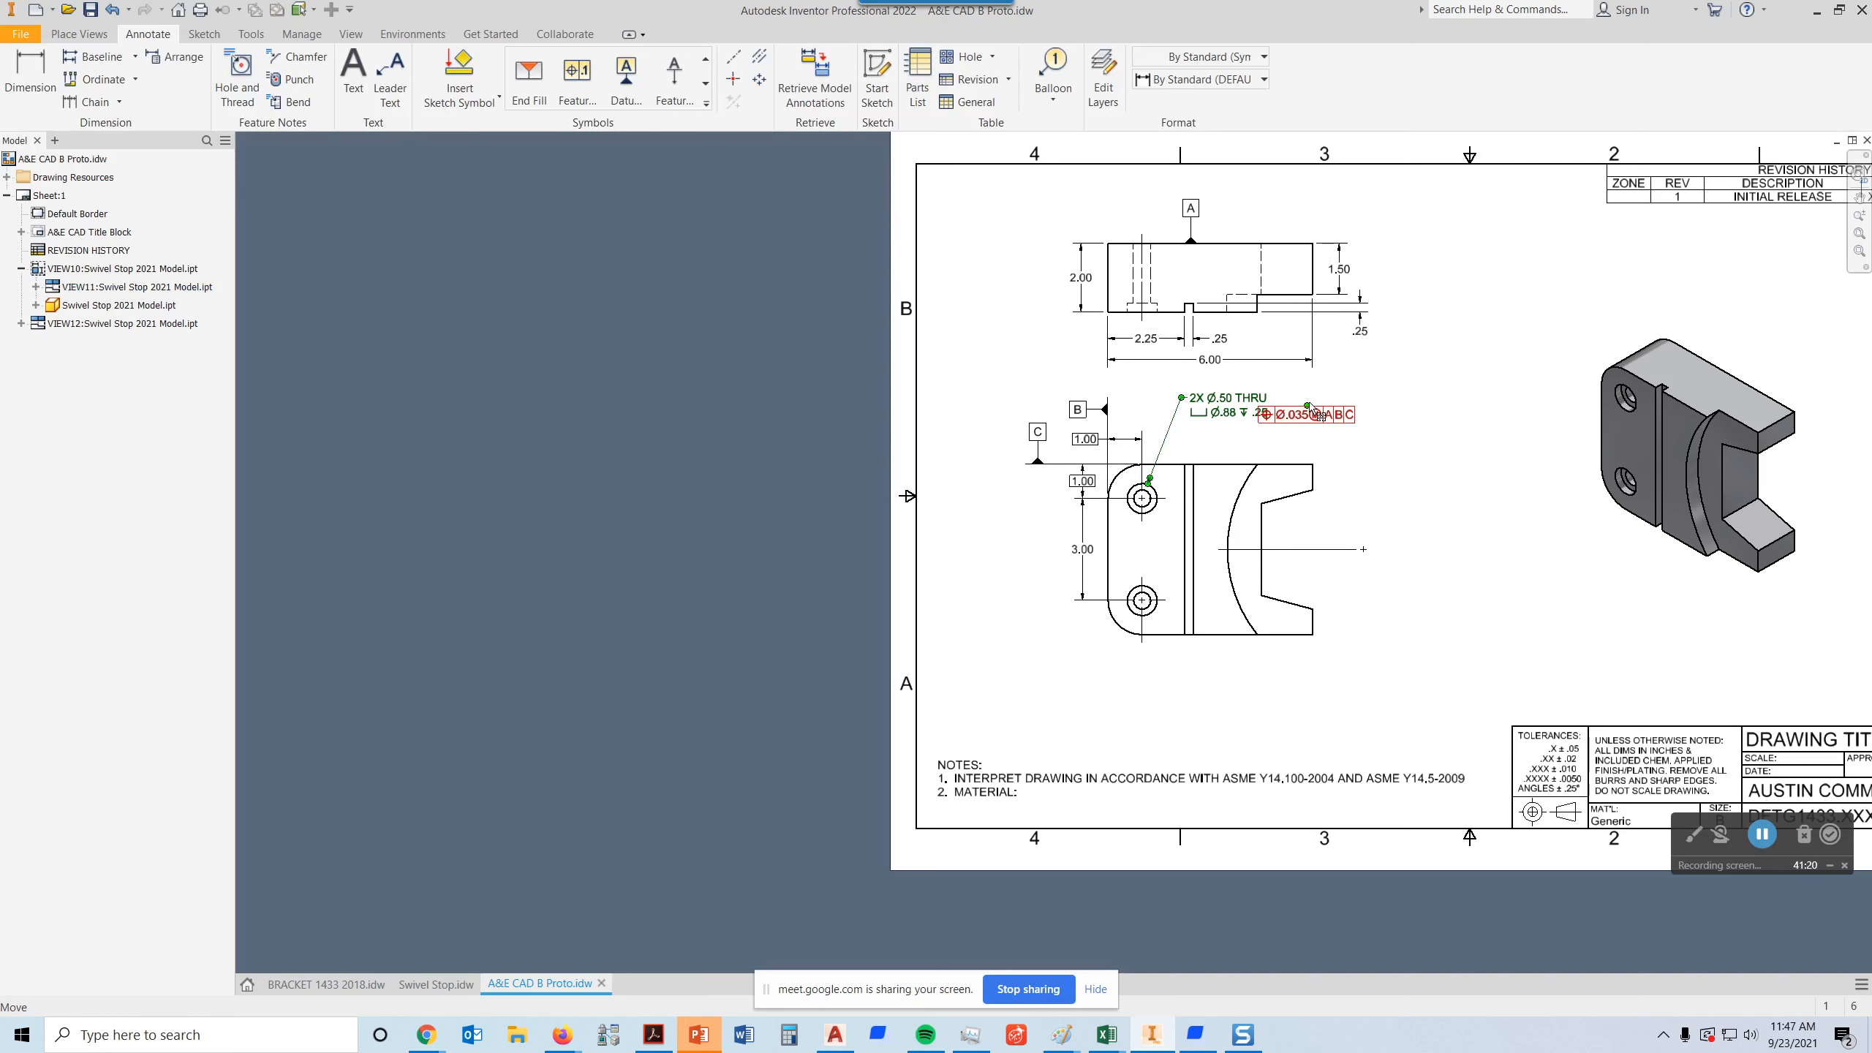
pyautogui.moveTo(1315, 411); pyautogui.dragTo(1323, 384)
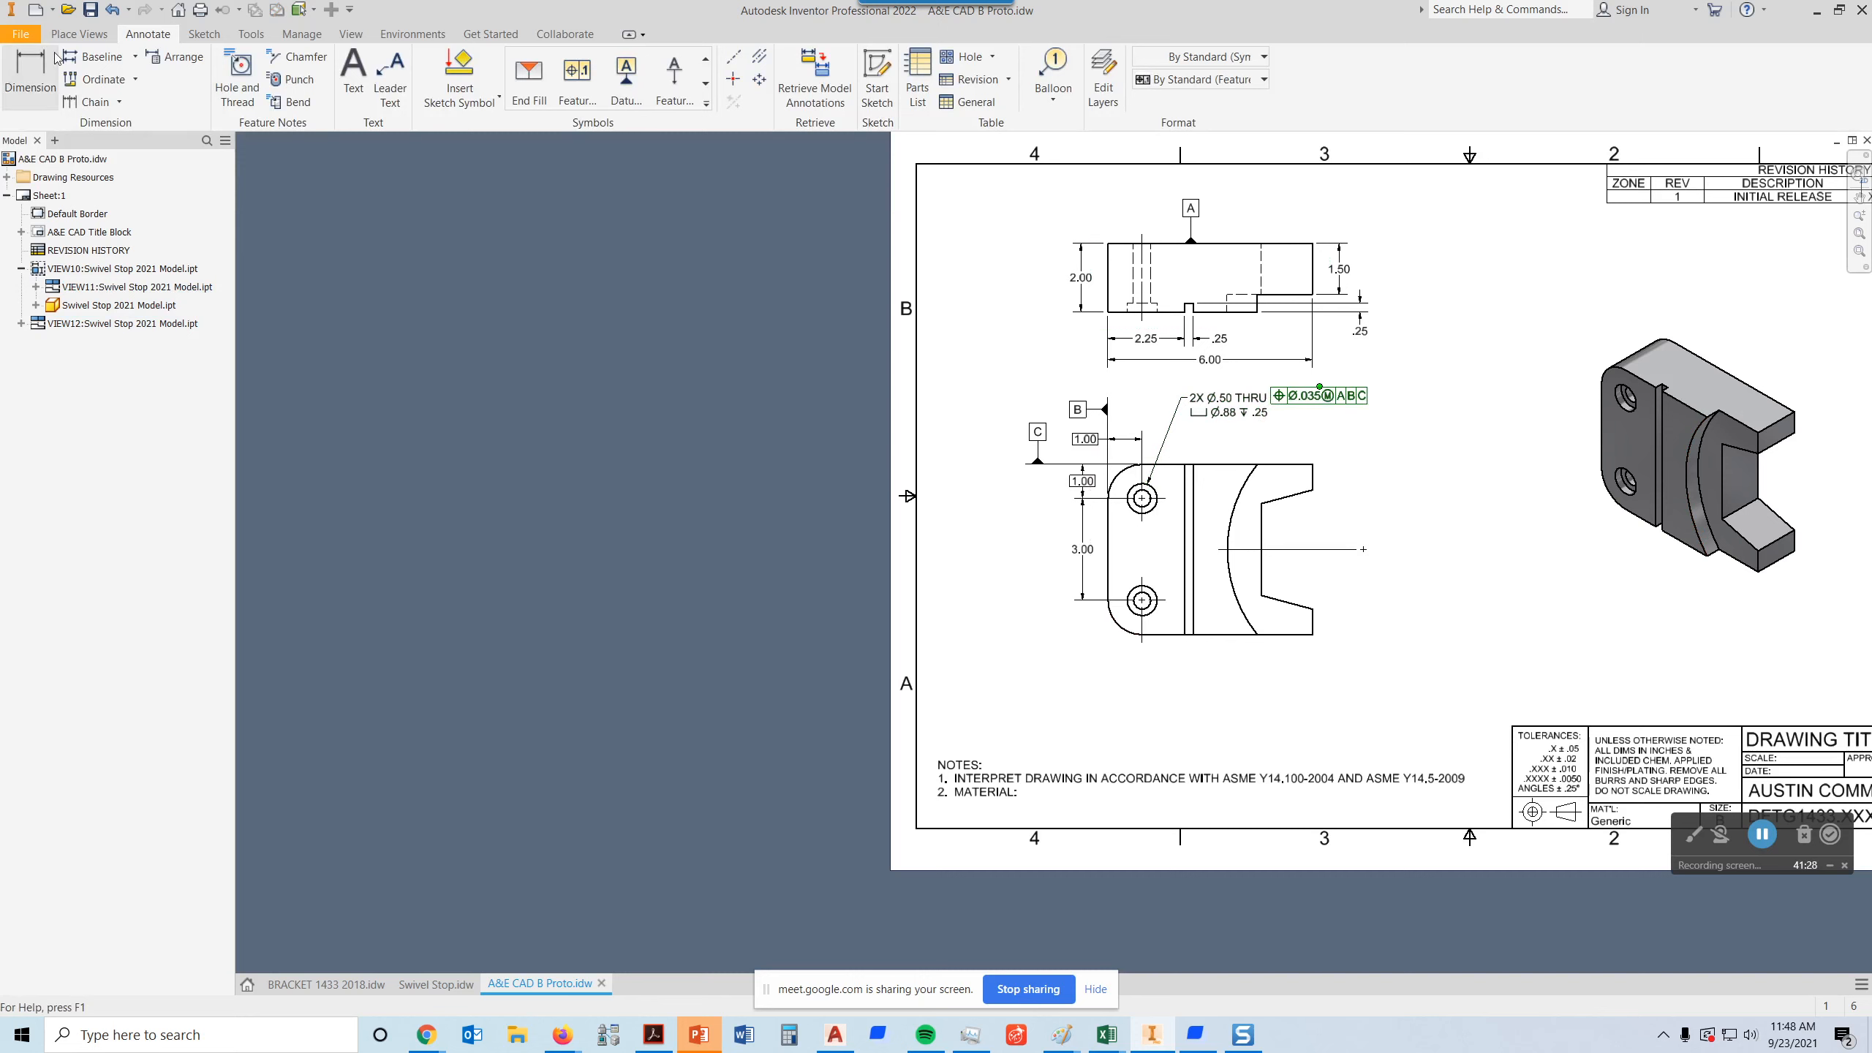
pyautogui.click(16, 76)
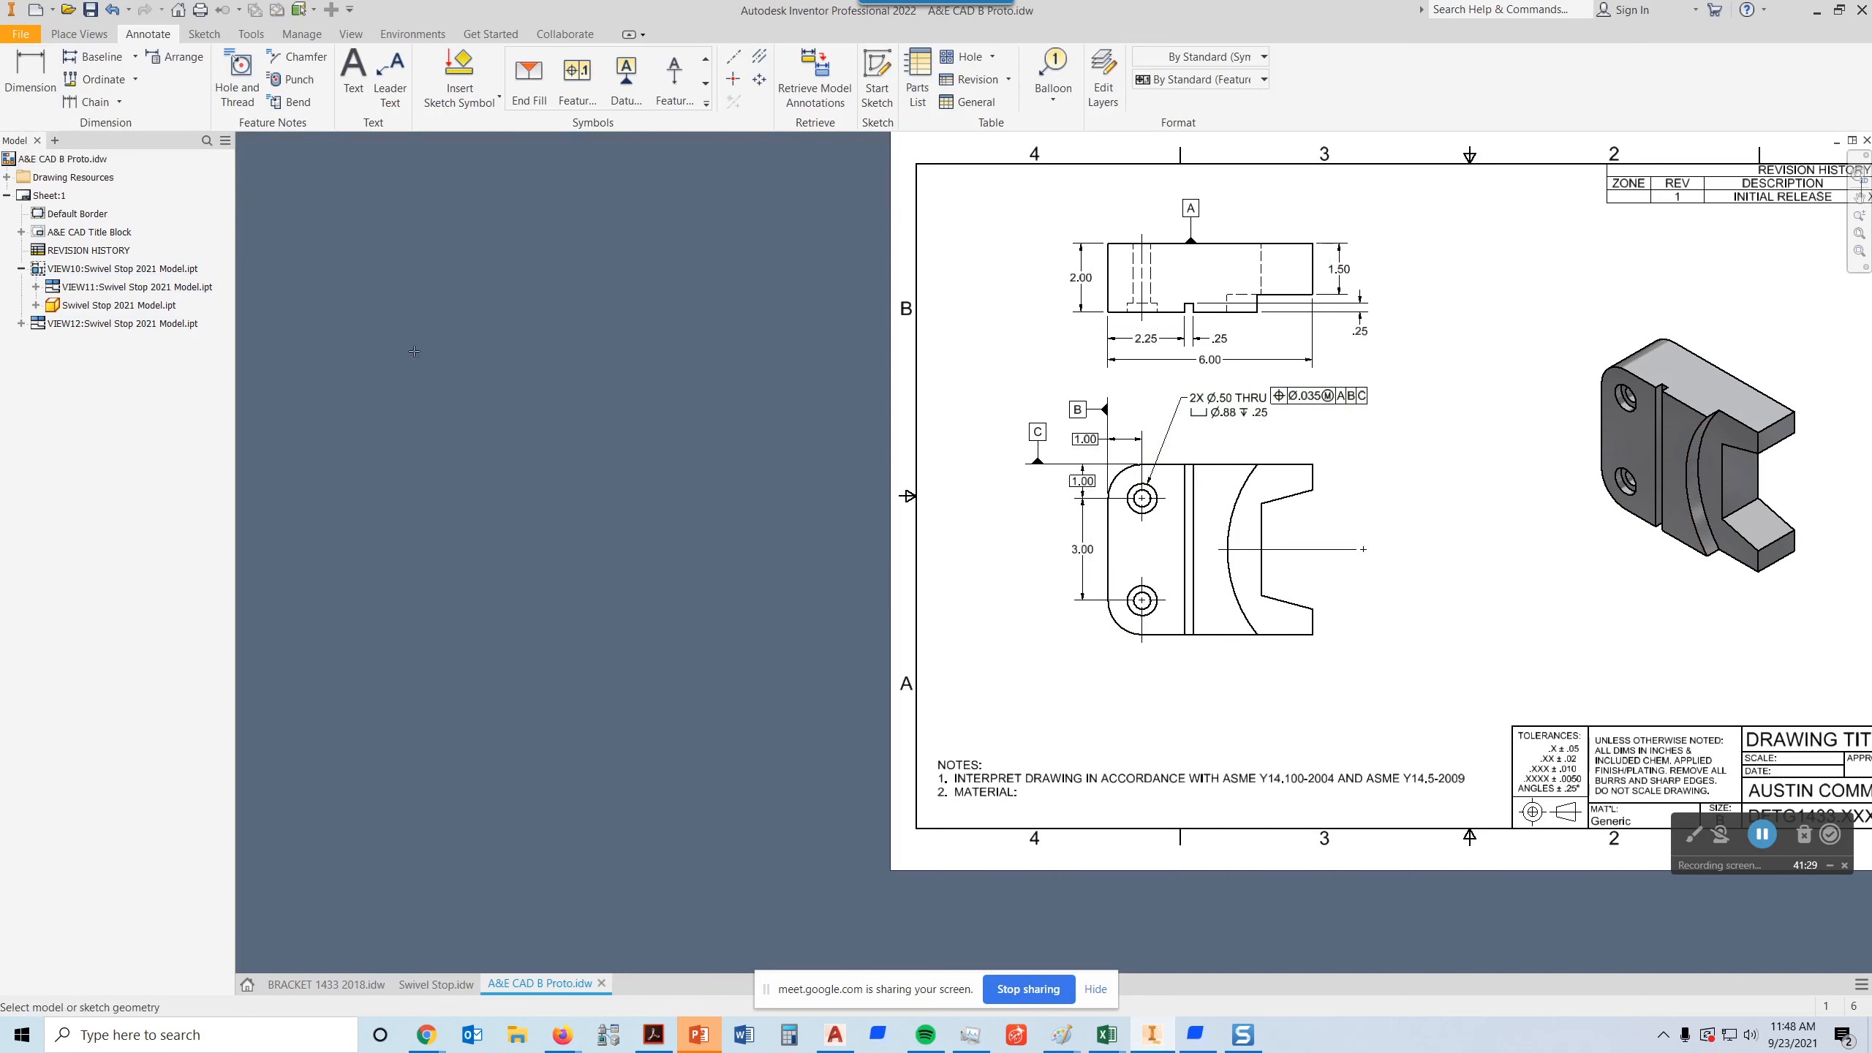
pyautogui.click(1111, 614)
pyautogui.press('Escape')
# - Dimension the radius of the front view's lower-left corner arc, placing the text outside the part below the corner
pyautogui.scroll(-3, 1218, 588)
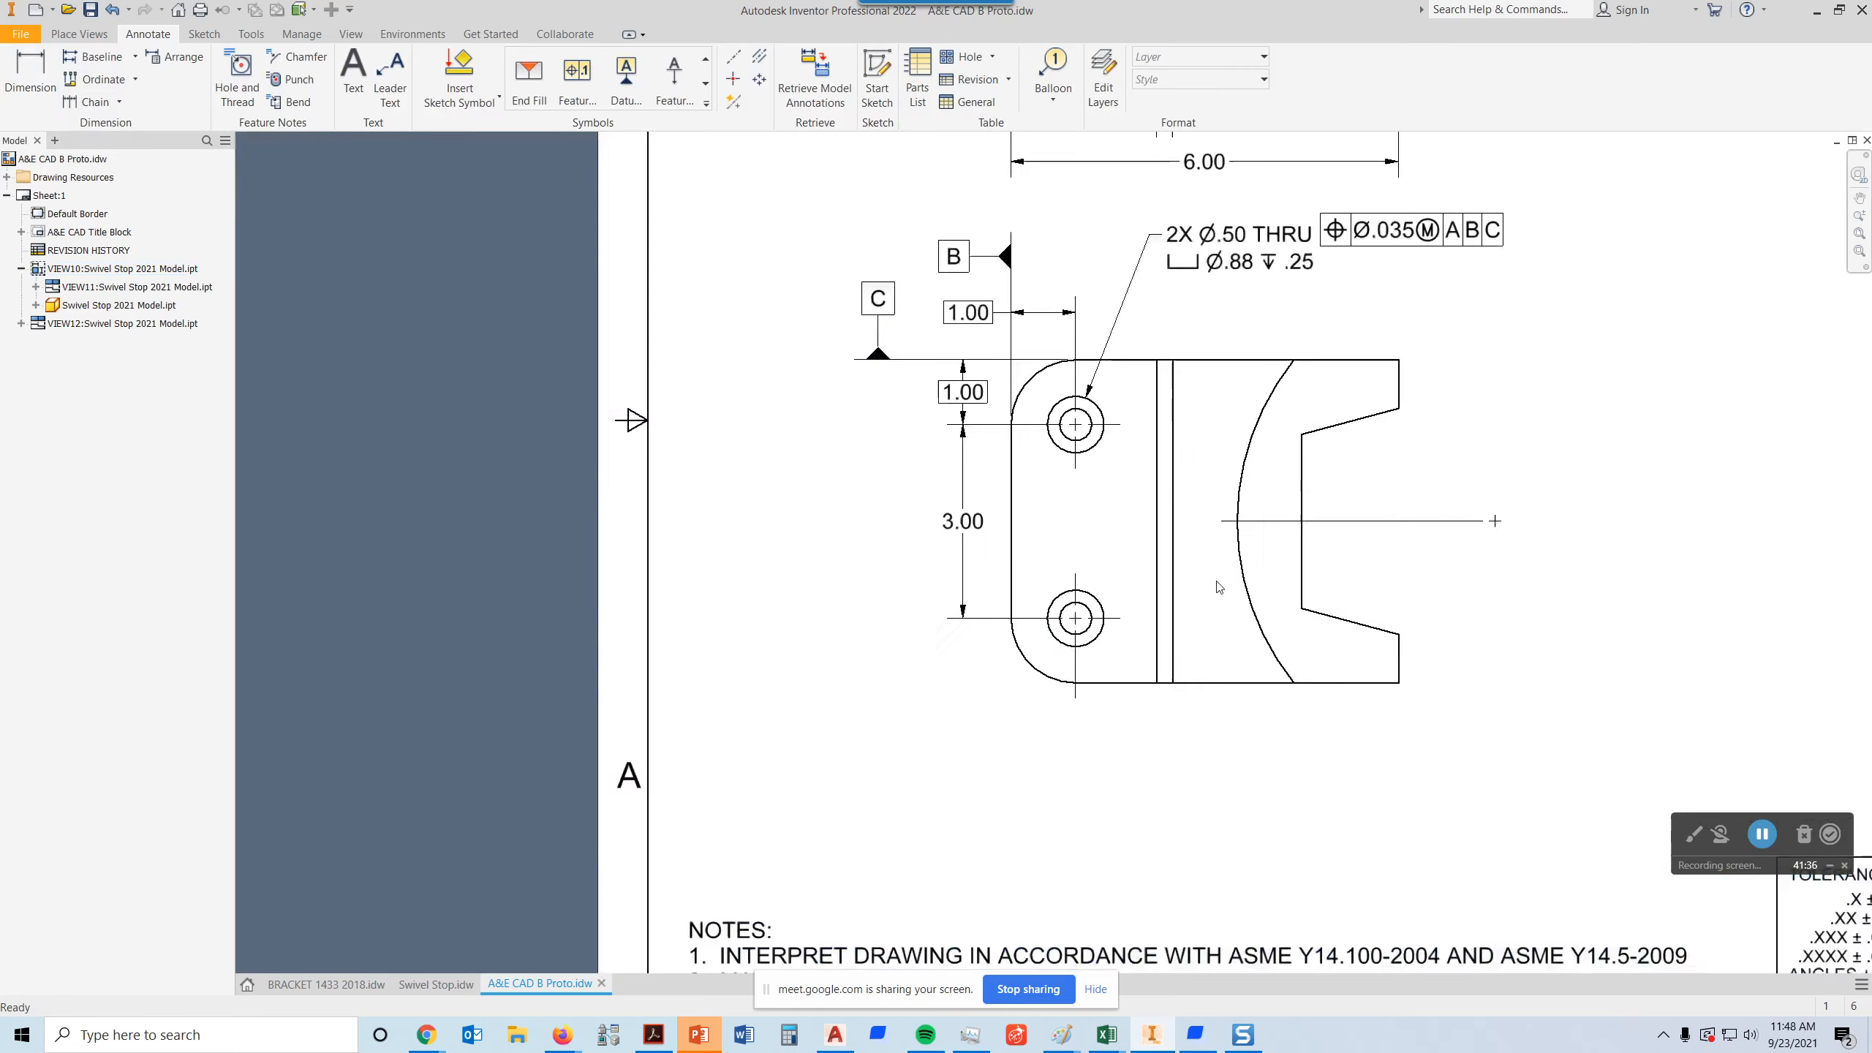
pyautogui.scroll(-3, 1179, 664)
pyautogui.click(40, 50)
pyautogui.click(912, 576)
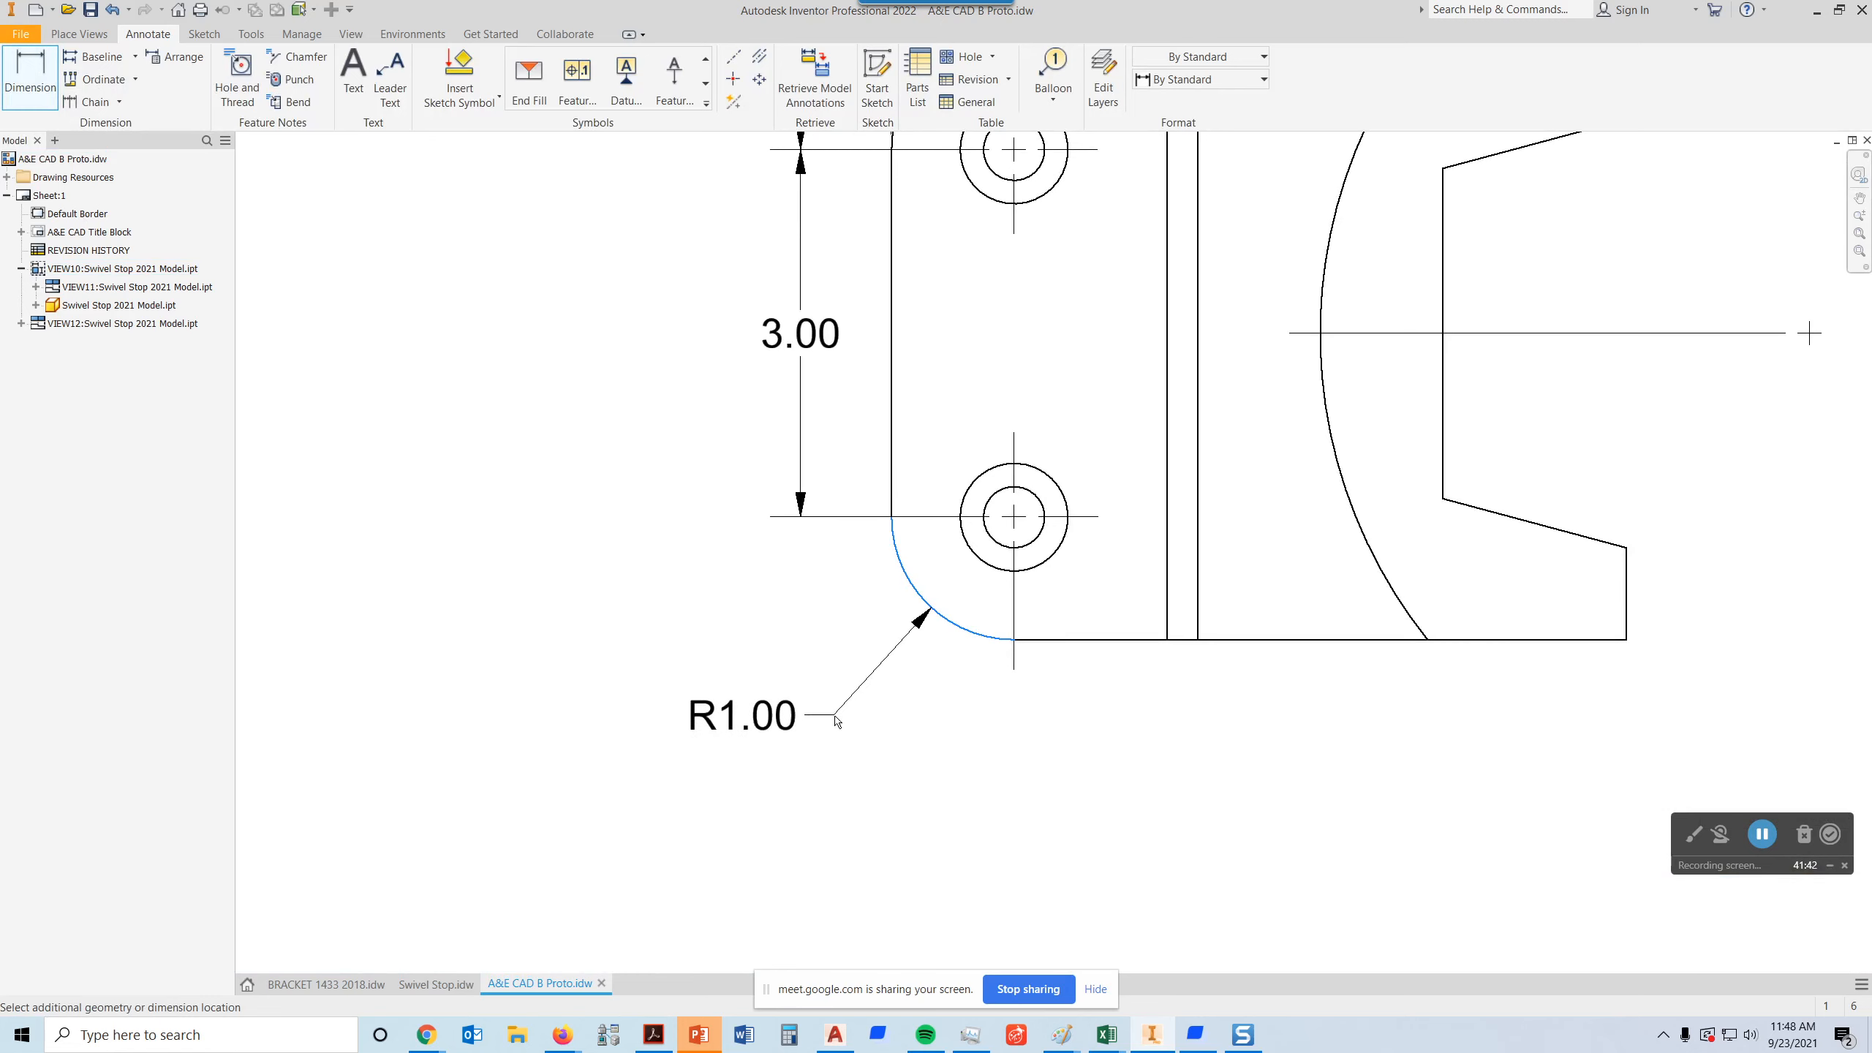
pyautogui.click(838, 721)
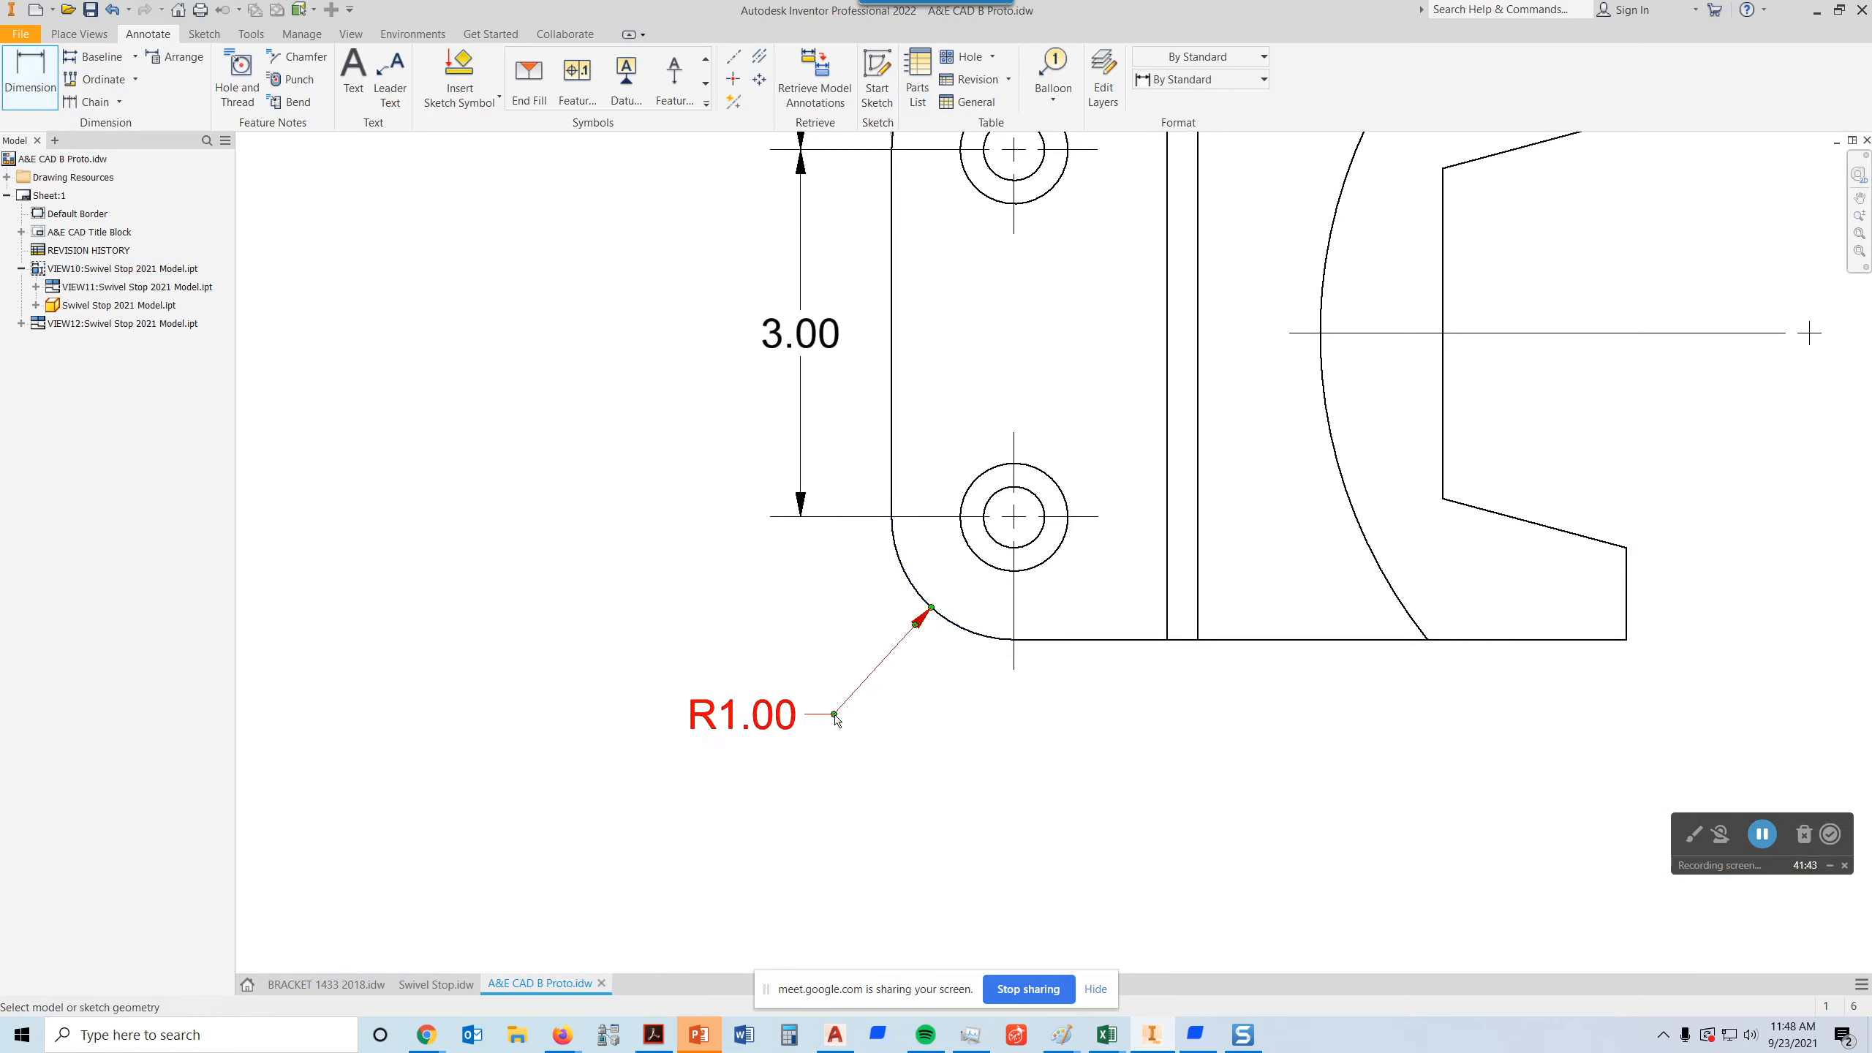
pyautogui.rightClick(774, 715)
pyautogui.click(848, 721)
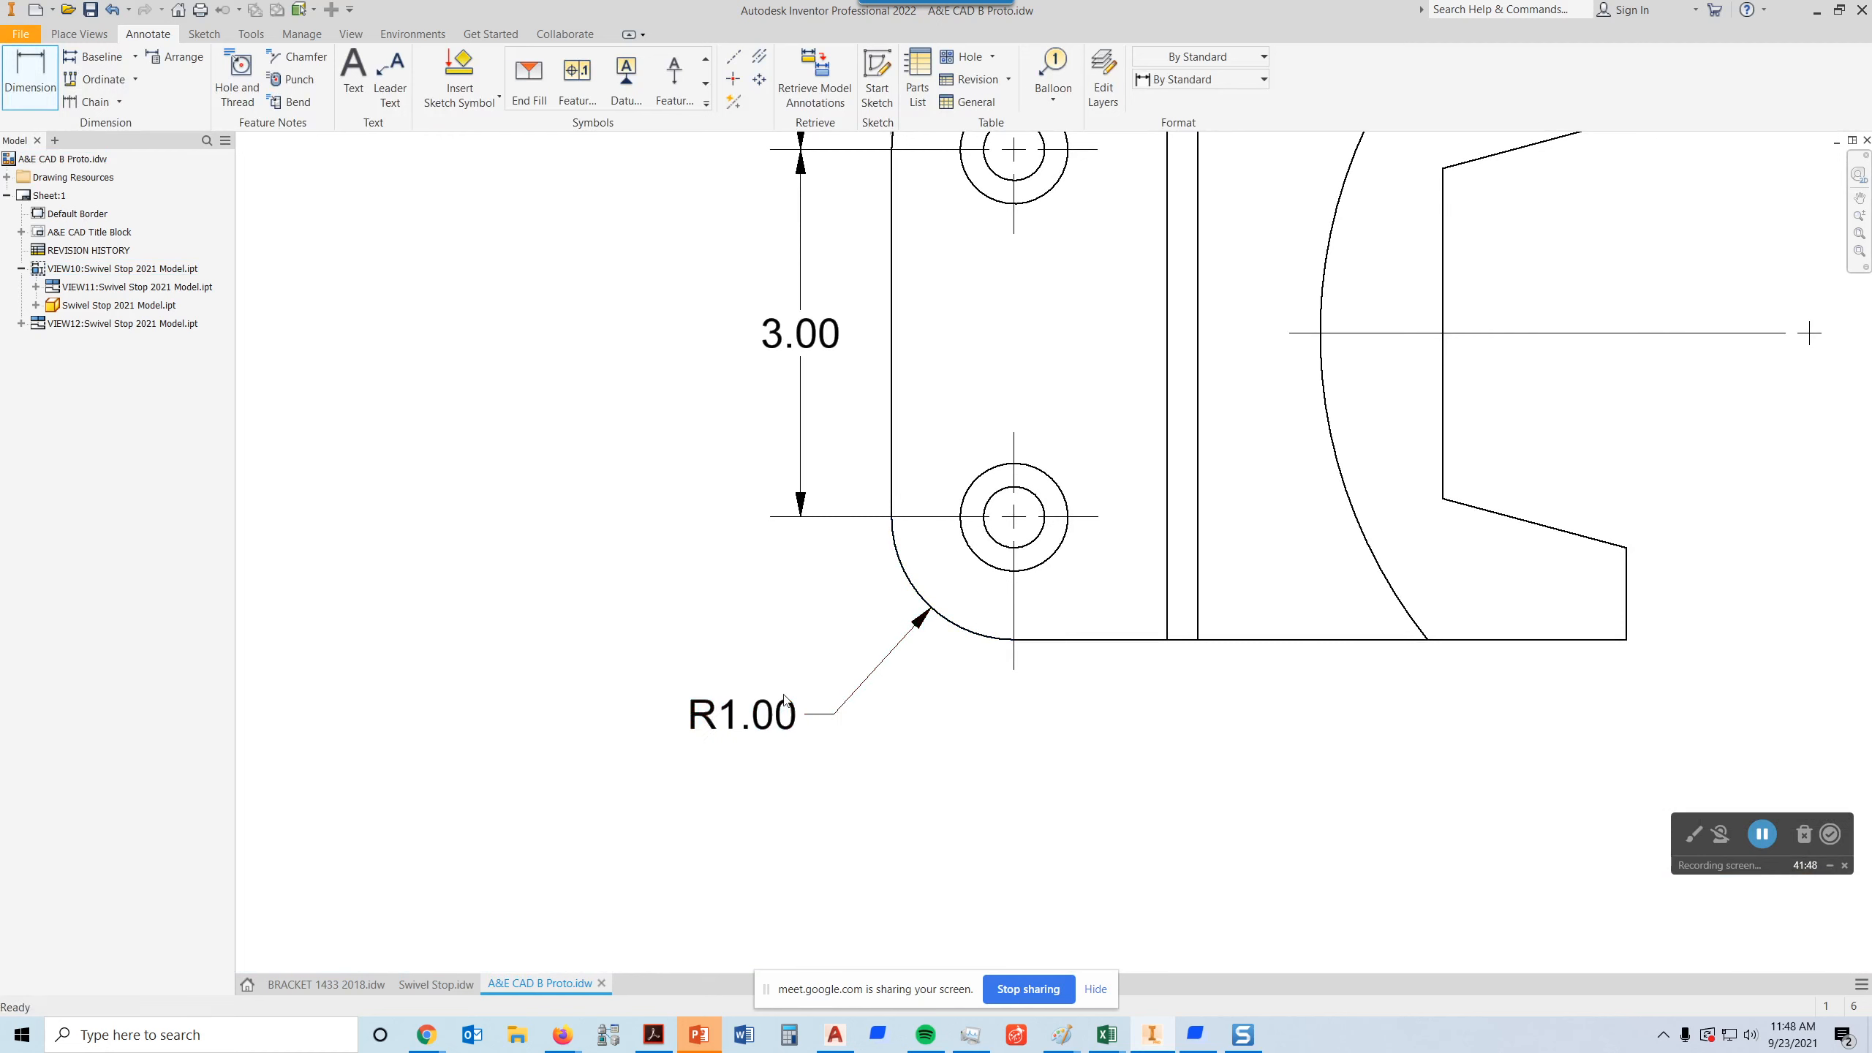
# - Set the corner radius dimension's arrowhead to point from inside the arc
pyautogui.rightClick(790, 705)
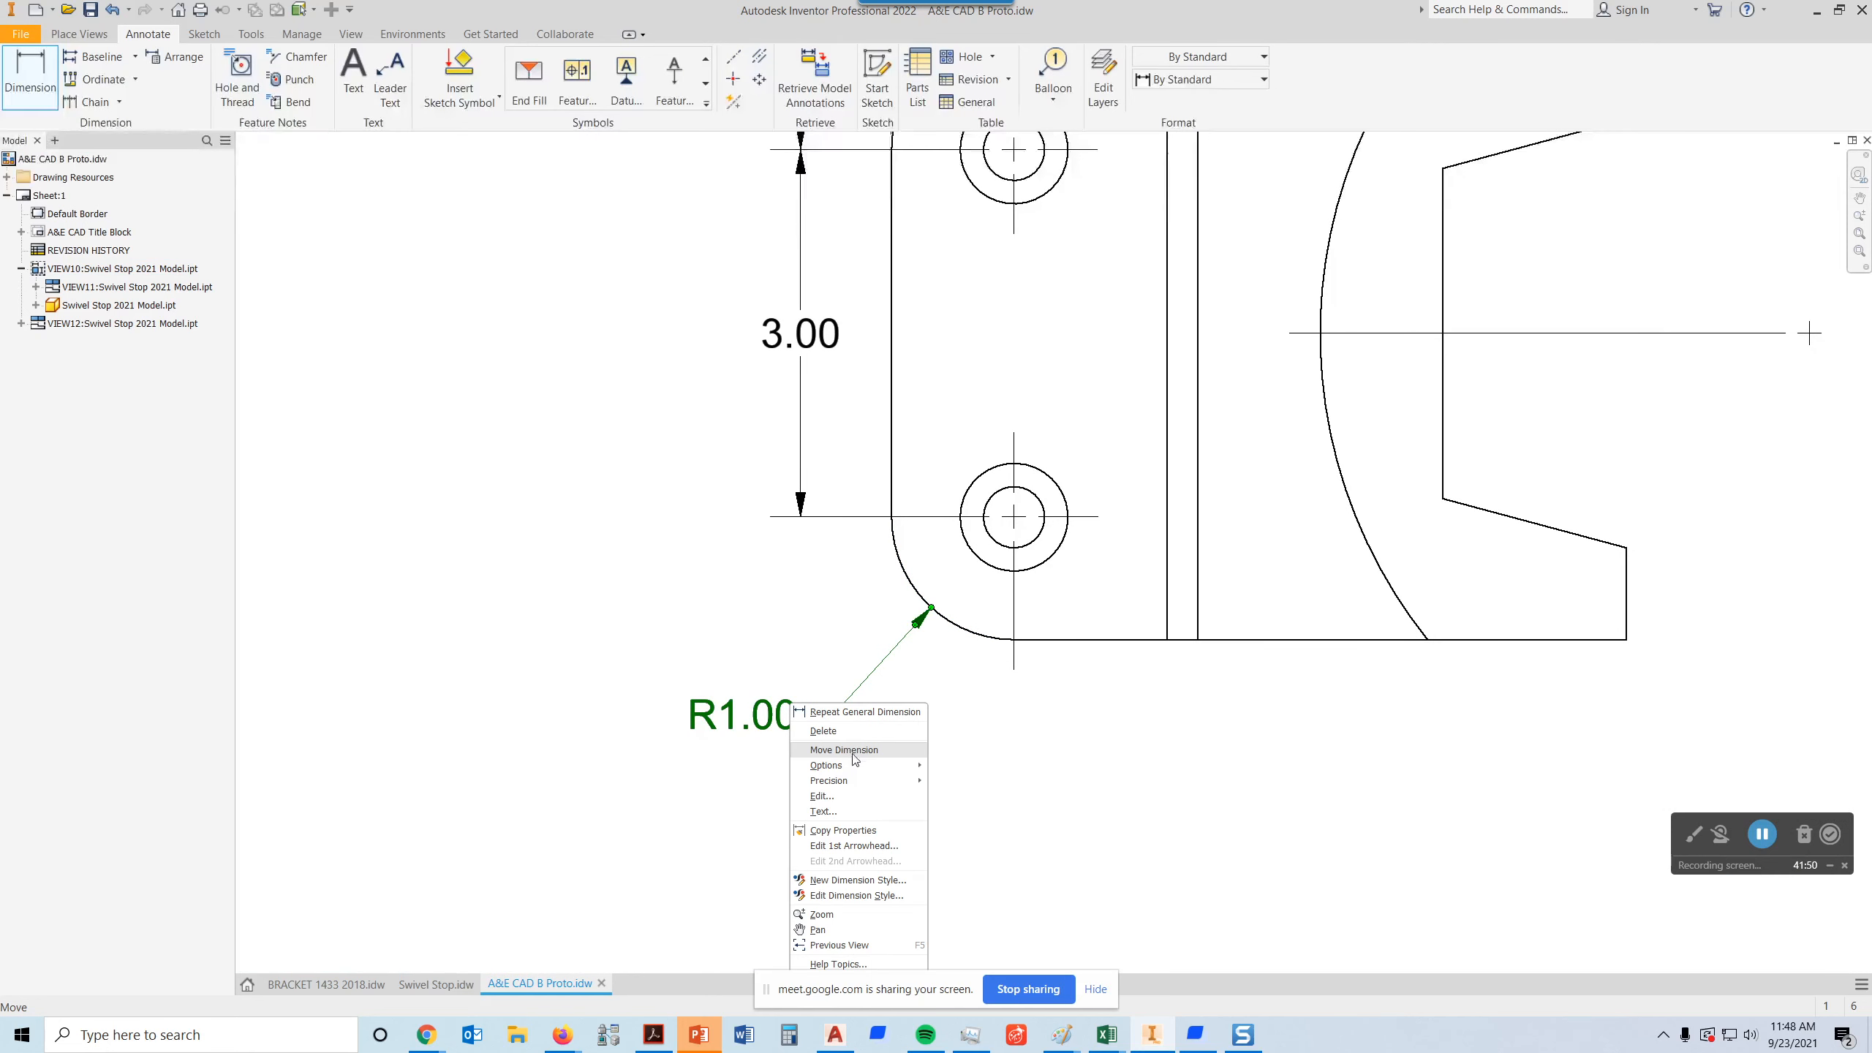
pyautogui.moveTo(860, 768)
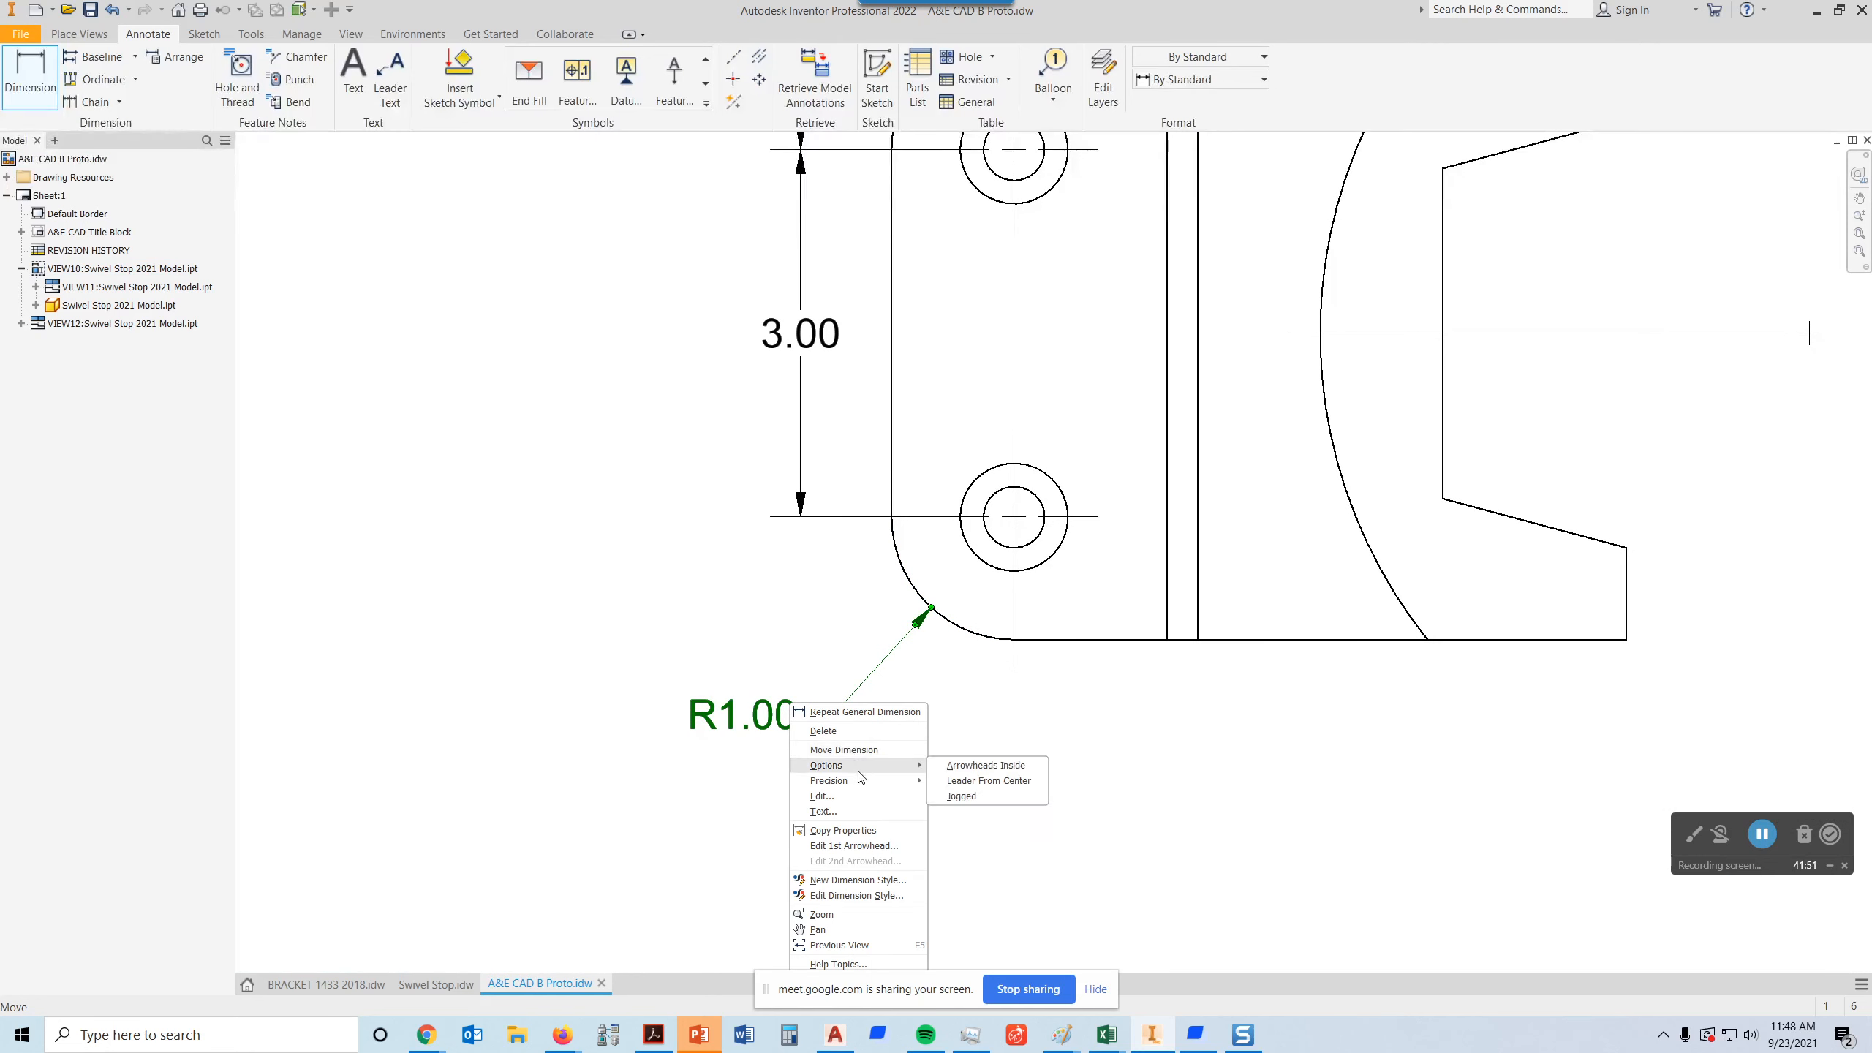
pyautogui.click(986, 766)
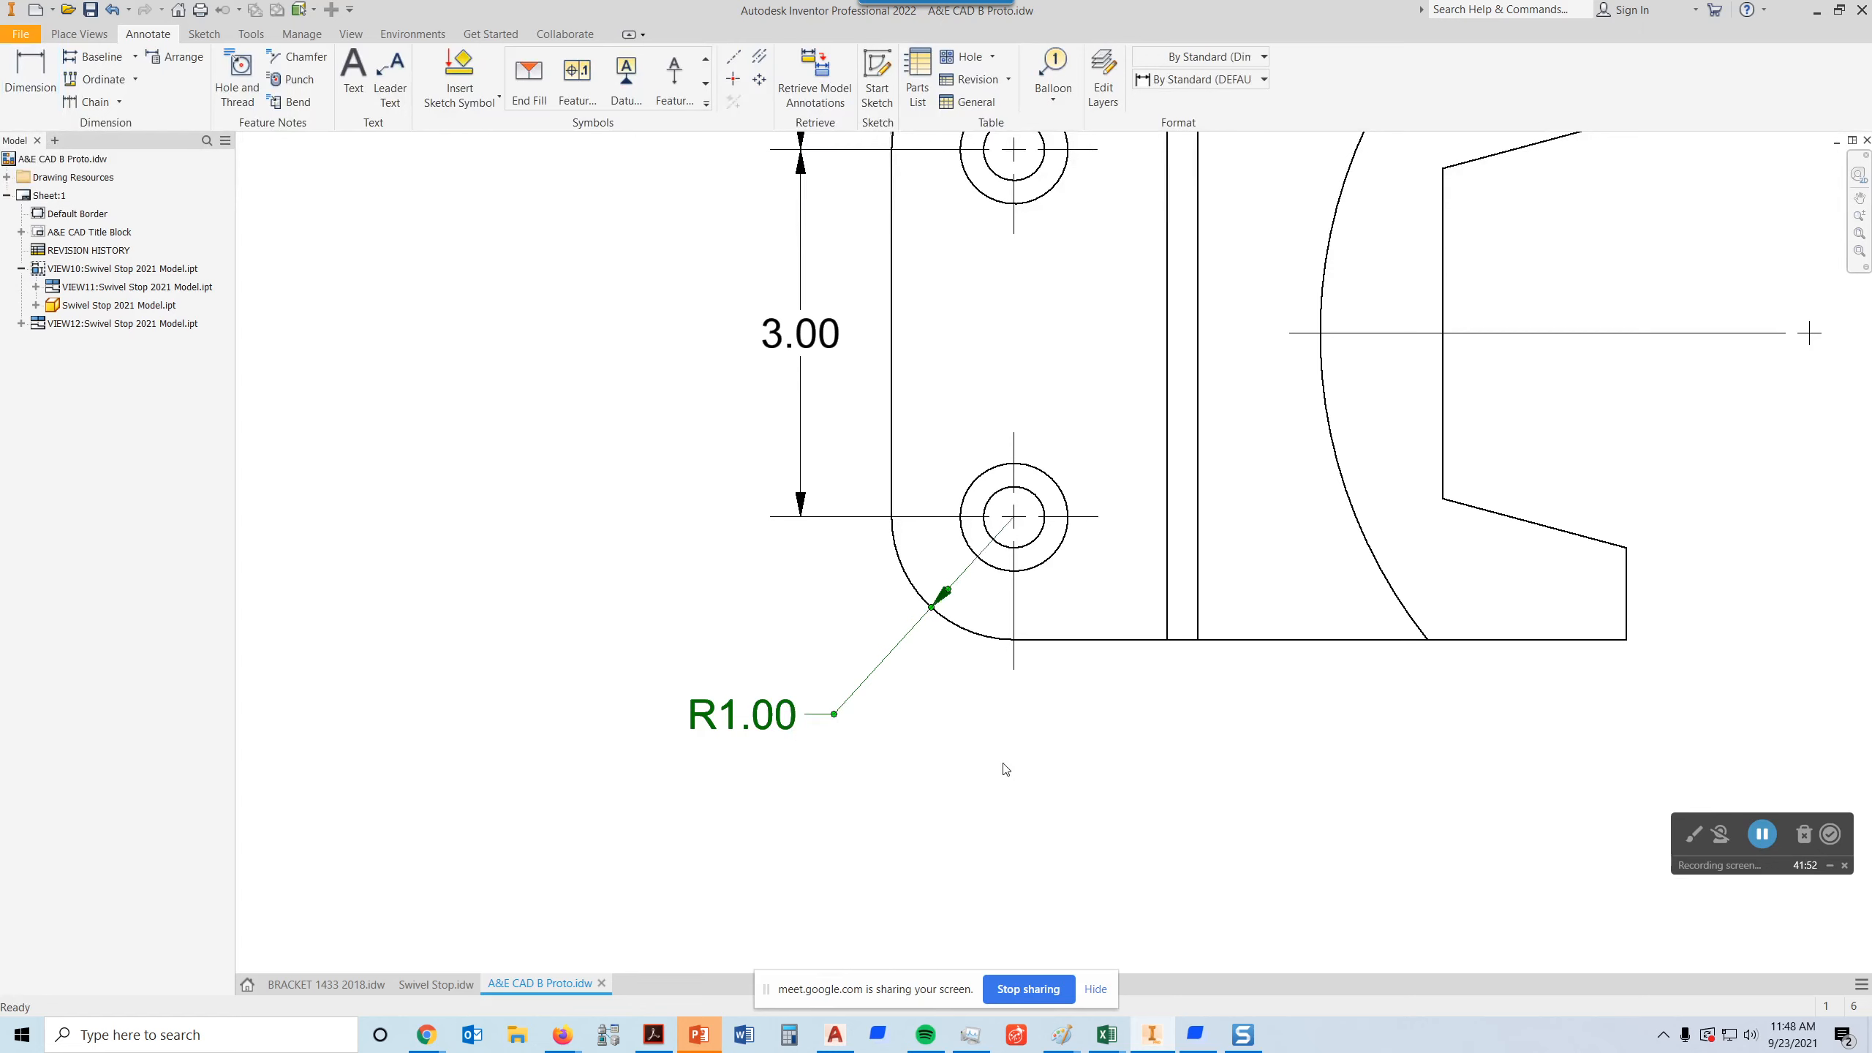
pyautogui.rightClick(796, 719)
pyautogui.press('Escape')
# - Hide the corner radius dimension's value and replace it with the text FULL R
pyautogui.doubleClick(781, 719)
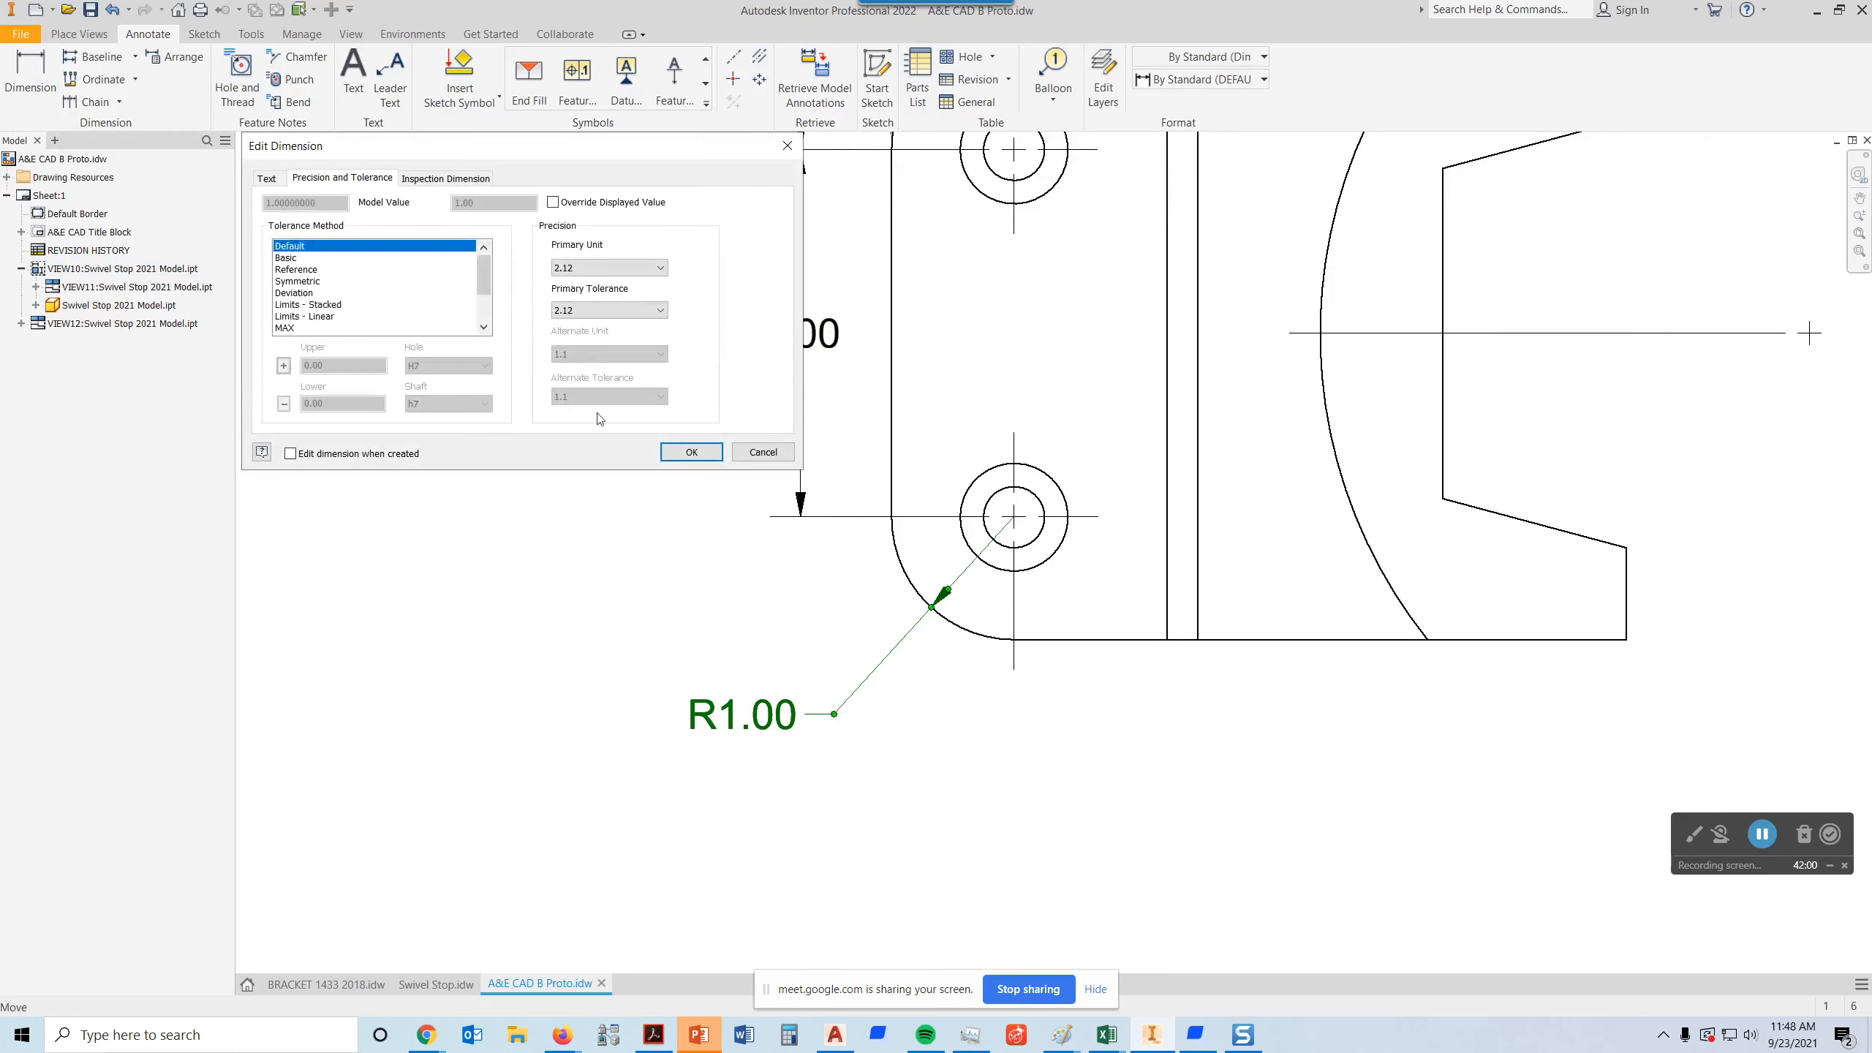
pyautogui.click(266, 179)
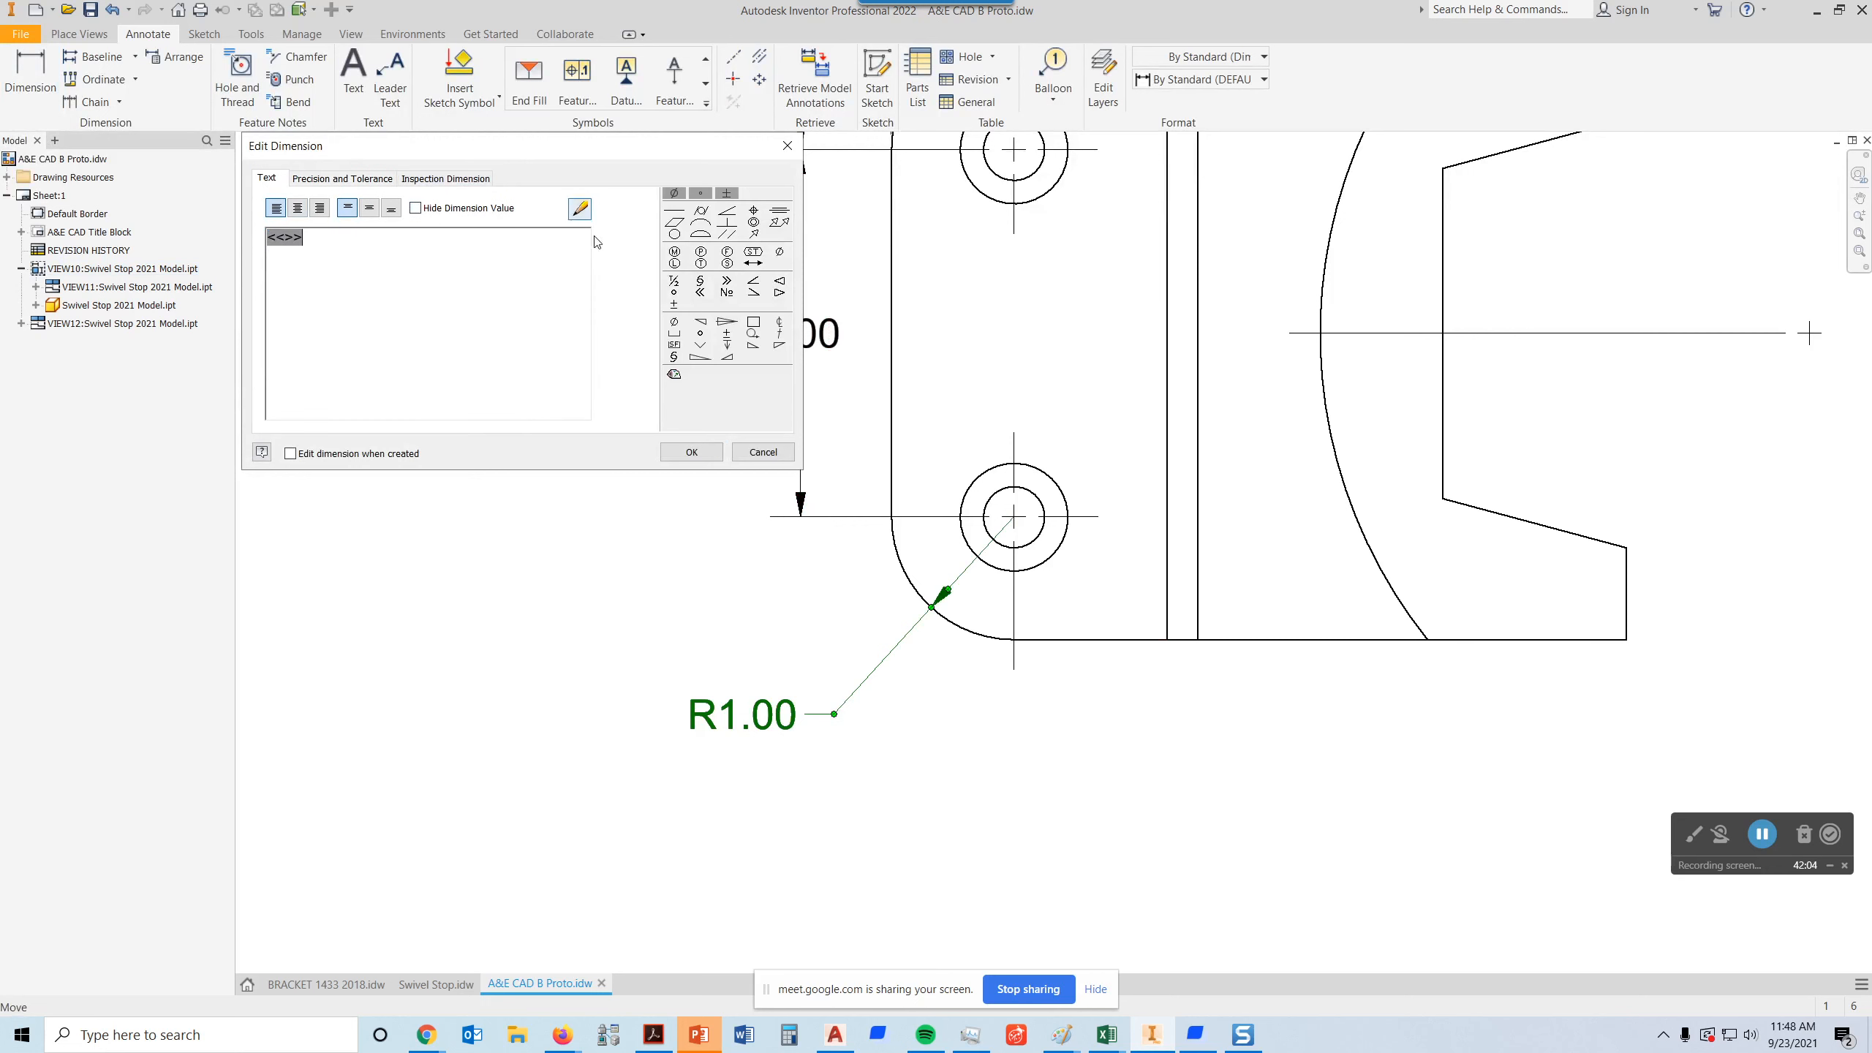
pyautogui.click(416, 207)
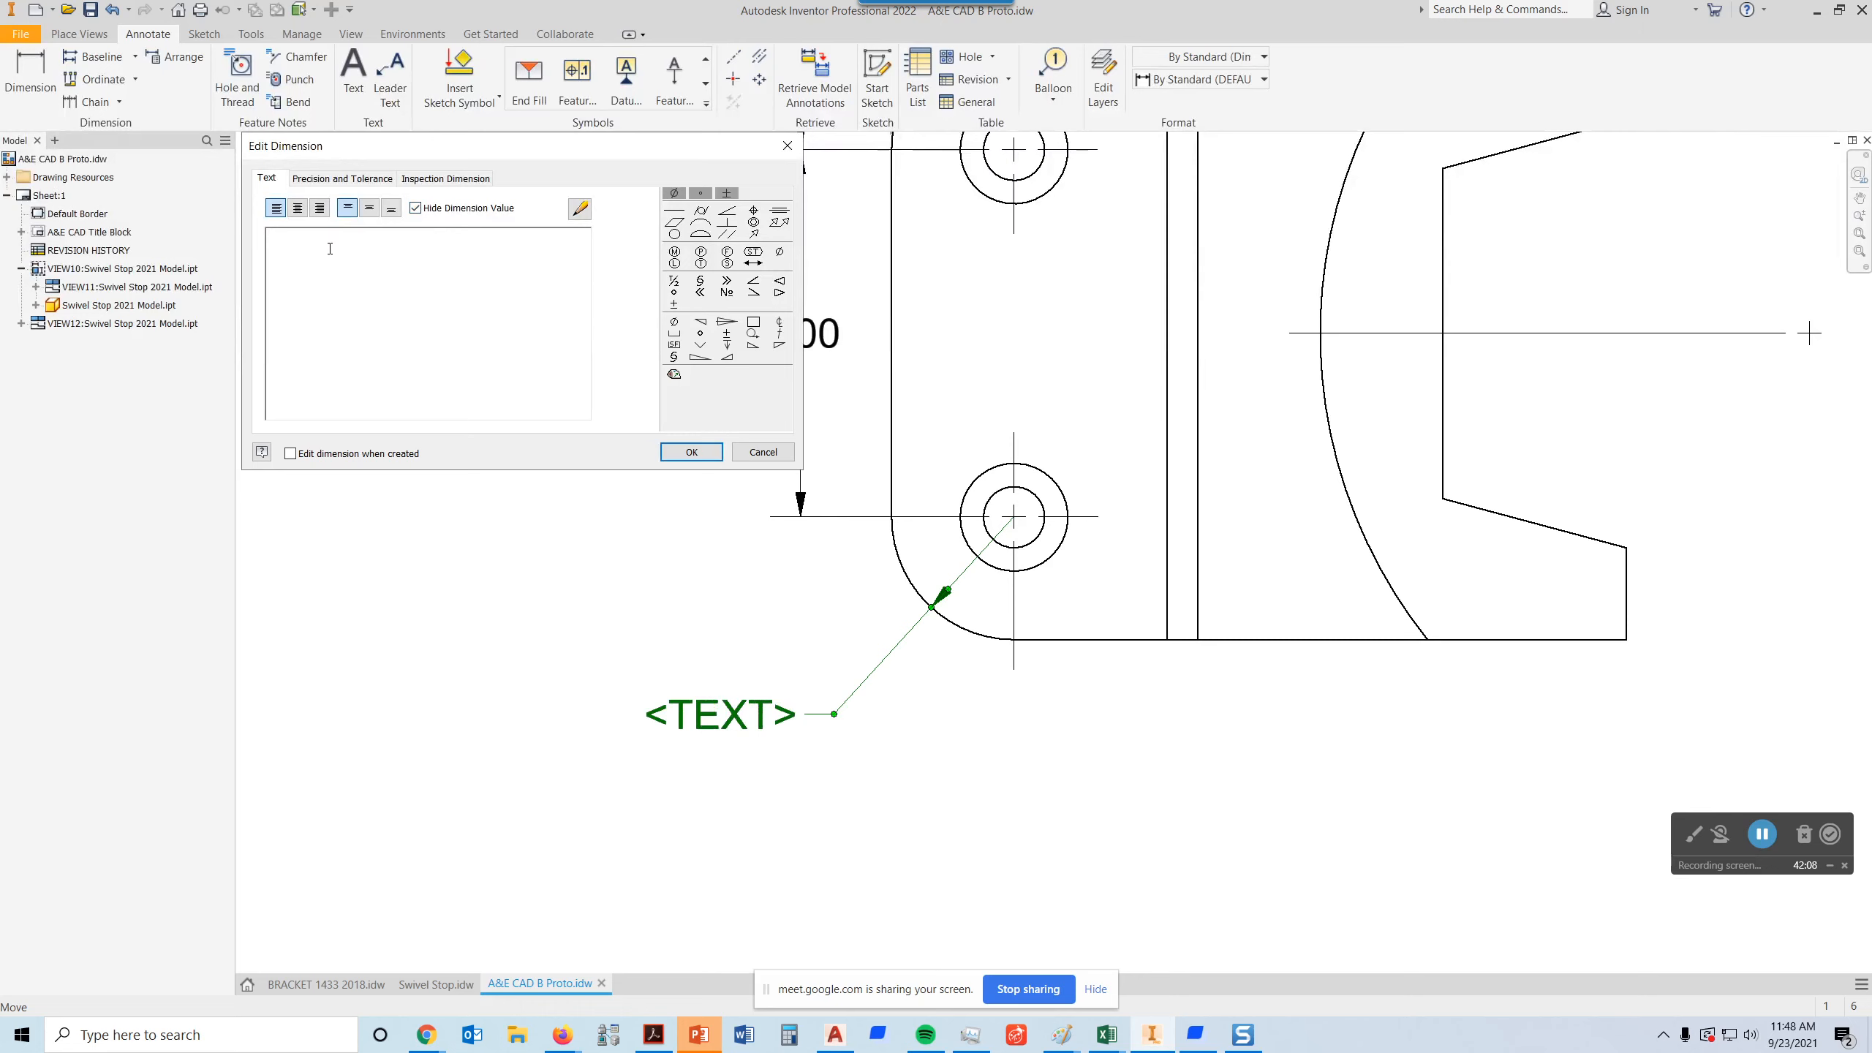
pyautogui.write('f')
pyautogui.press('BackSpace')
pyautogui.write('FULL R')
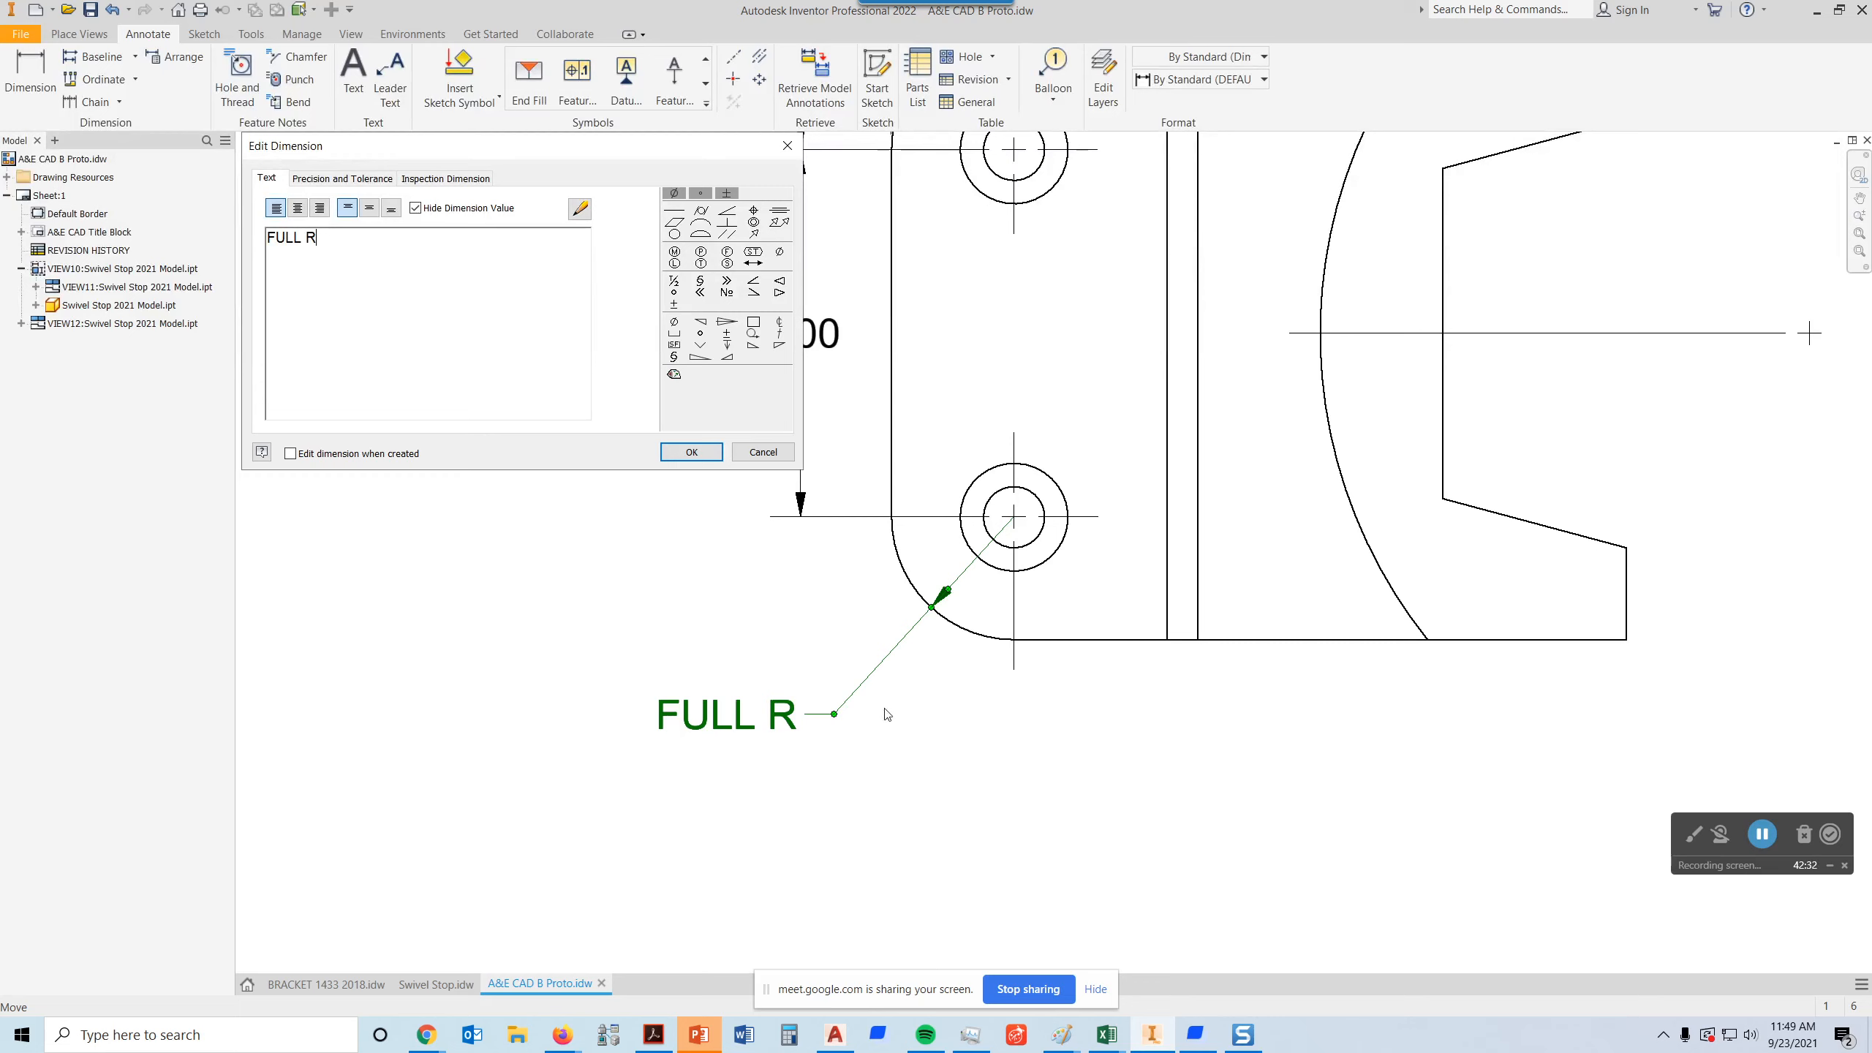
pyautogui.click(691, 451)
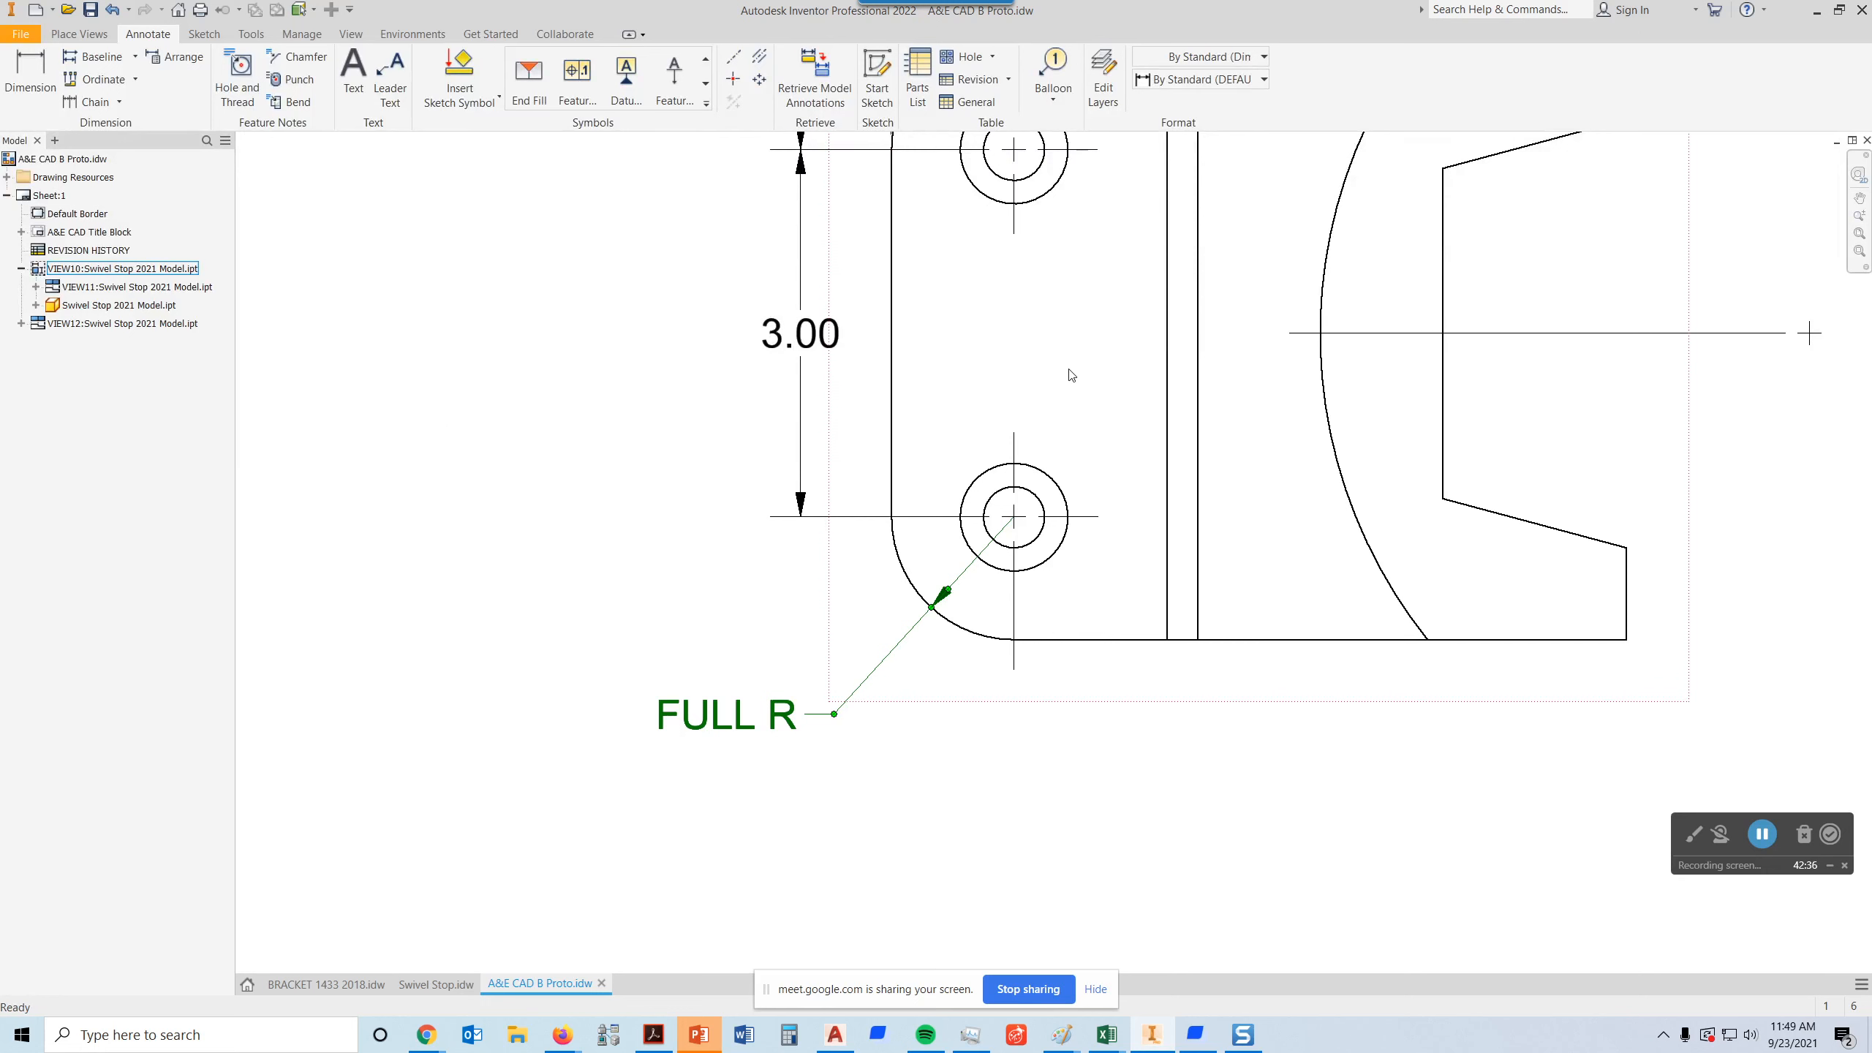
# - Add a 2X prefix to the FULL R text of the corner radius dimension
pyautogui.doubleClick(719, 717)
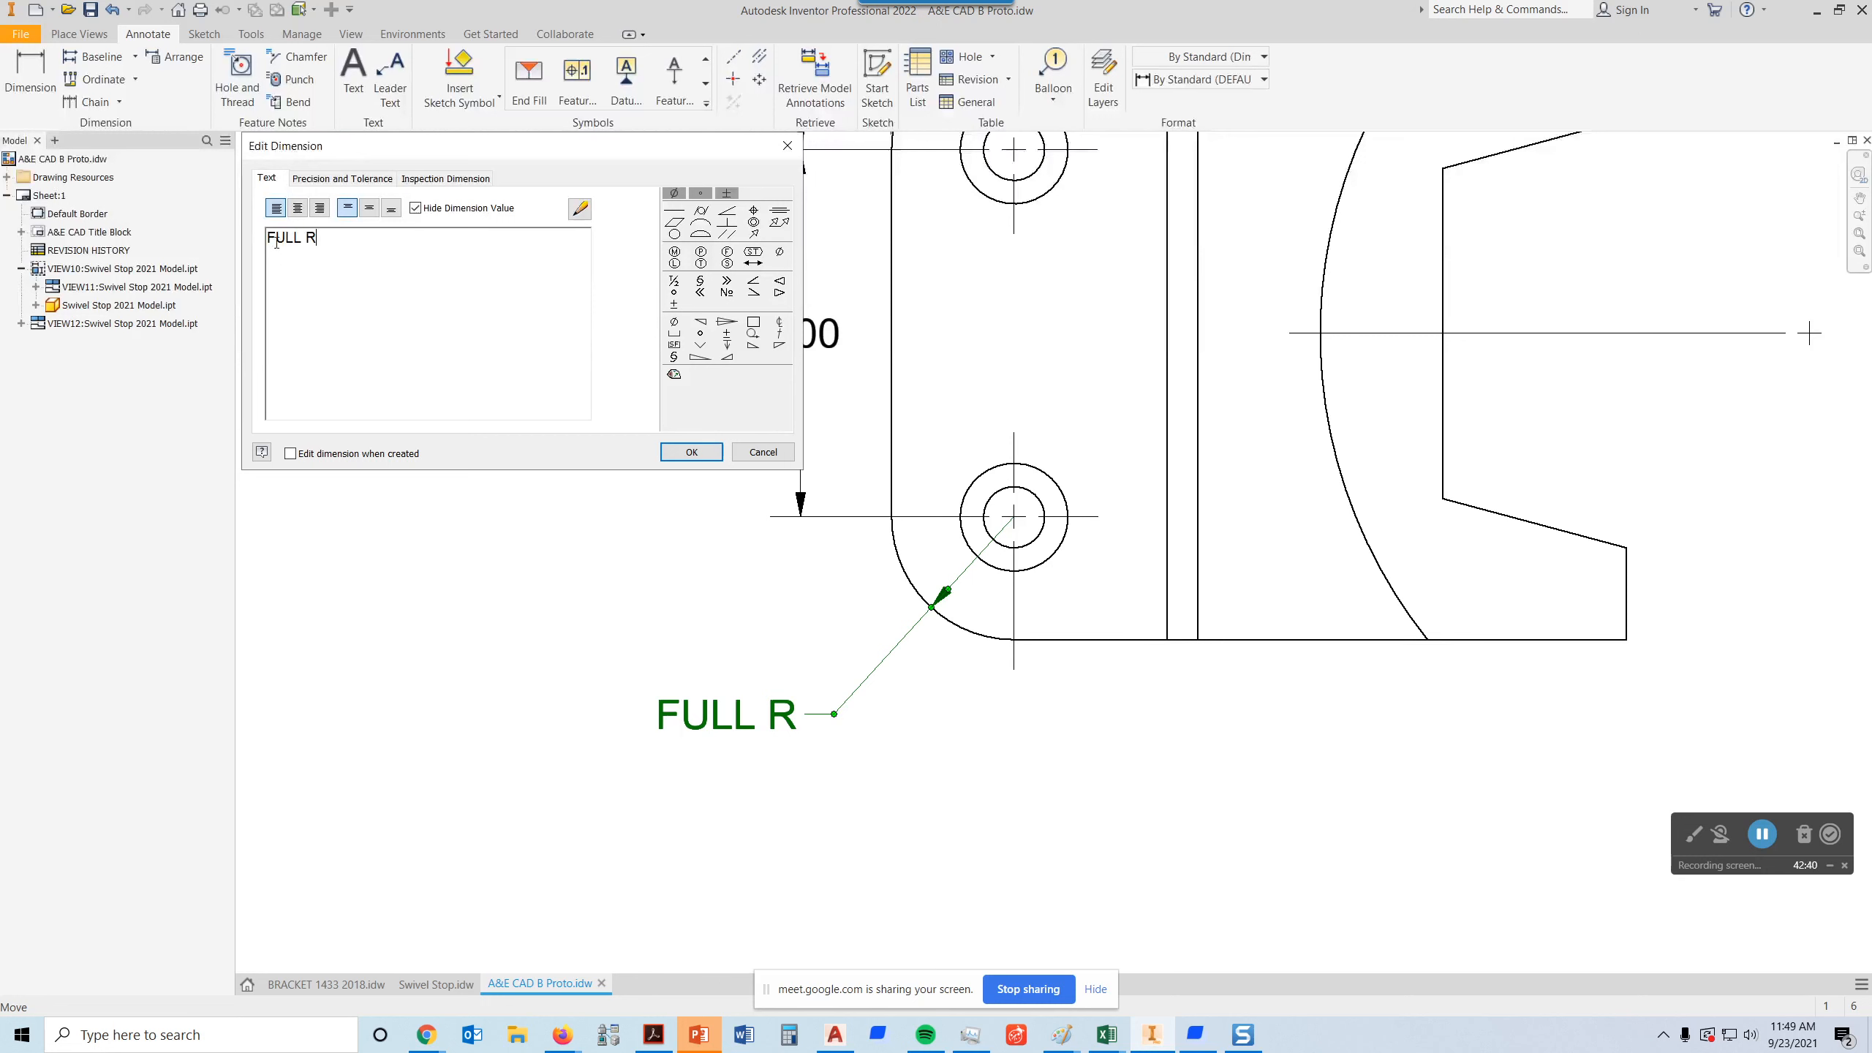
pyautogui.write('2x')
pyautogui.press('BackSpace')
pyautogui.press('BackSpace')
pyautogui.write('X')
pyautogui.click(674, 455)
pyautogui.scroll(-3, 1075, 443)
pyautogui.moveTo(1217, 448); pyautogui.dragTo(1031, 469, button='middle')
pyautogui.moveTo(1448, 361)
pyautogui.mouseDown(button='middle')
pyautogui.moveTo(952, 465)
pyautogui.moveTo(1021, 584)
pyautogui.mouseUp(button='middle')
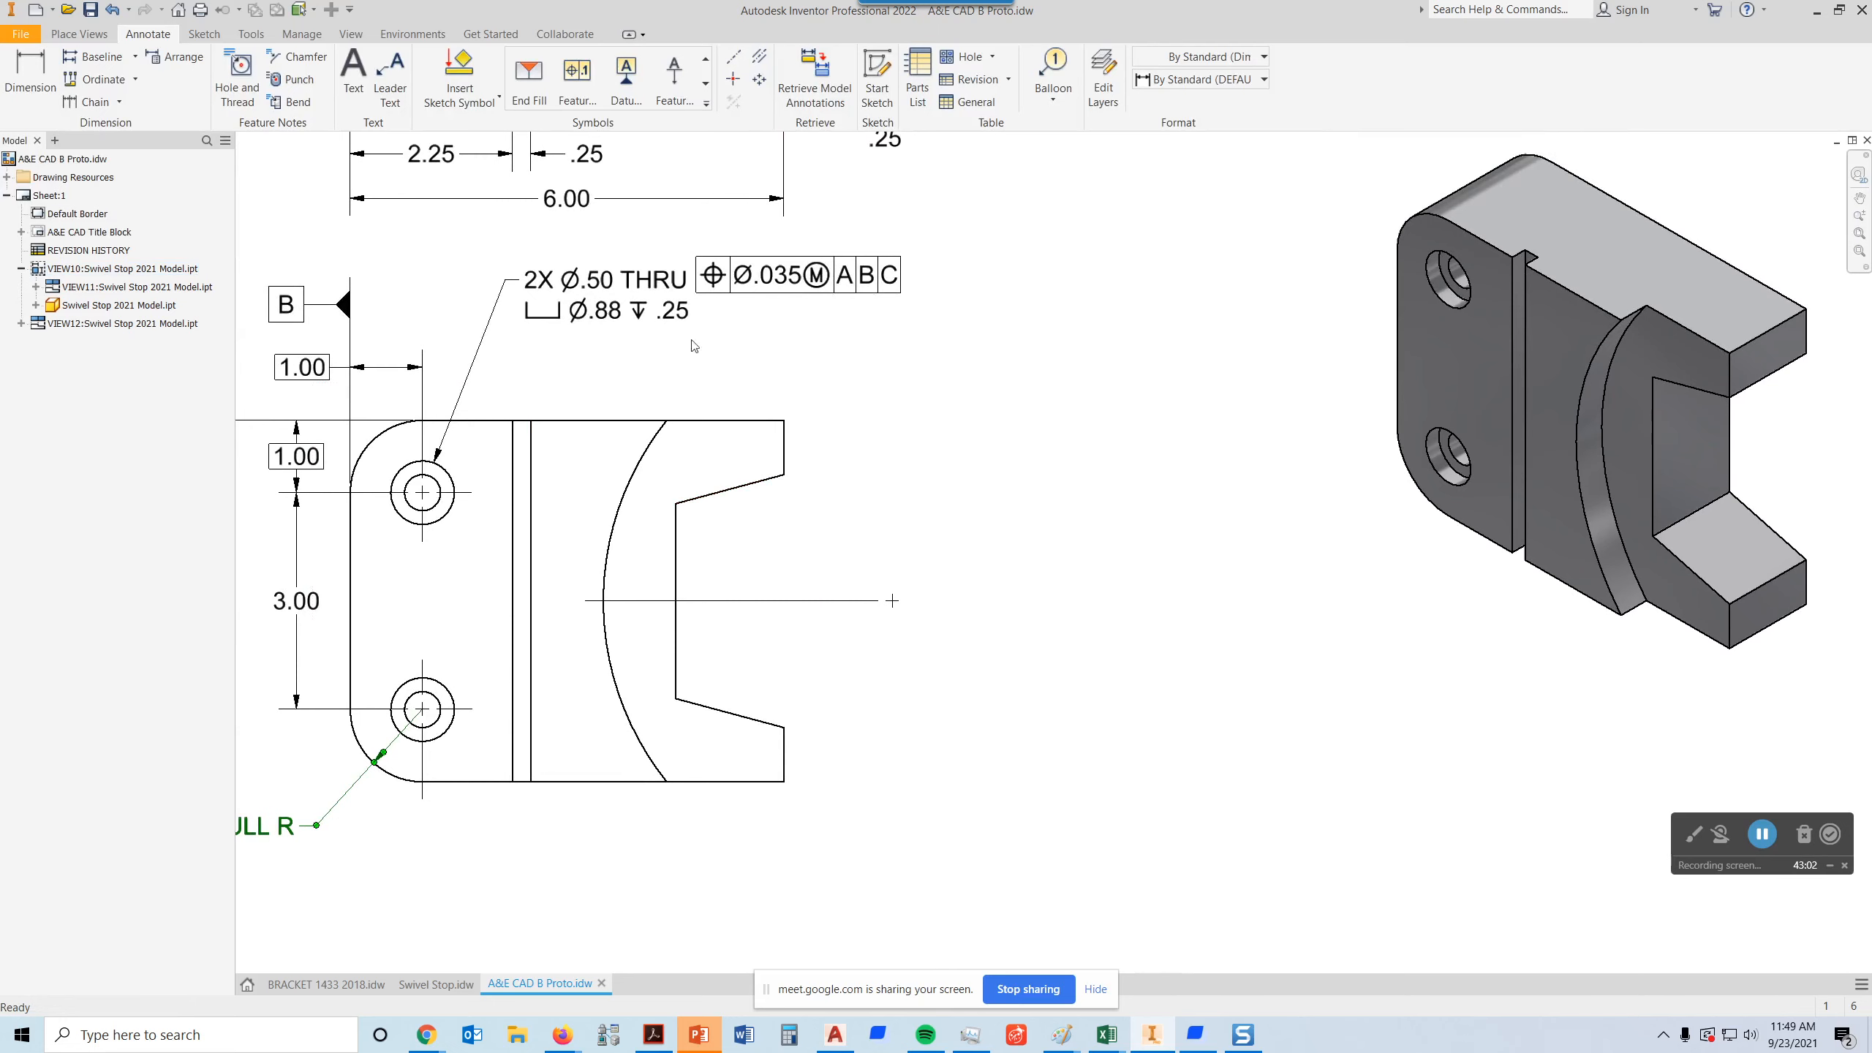
# - Dimension the notch's depth above the front view and line the dimension up with the boxed horizontal 1.00 dimension
pyautogui.moveTo(441, 250); pyautogui.dragTo(427, 280, button='middle')
pyautogui.click(30, 74)
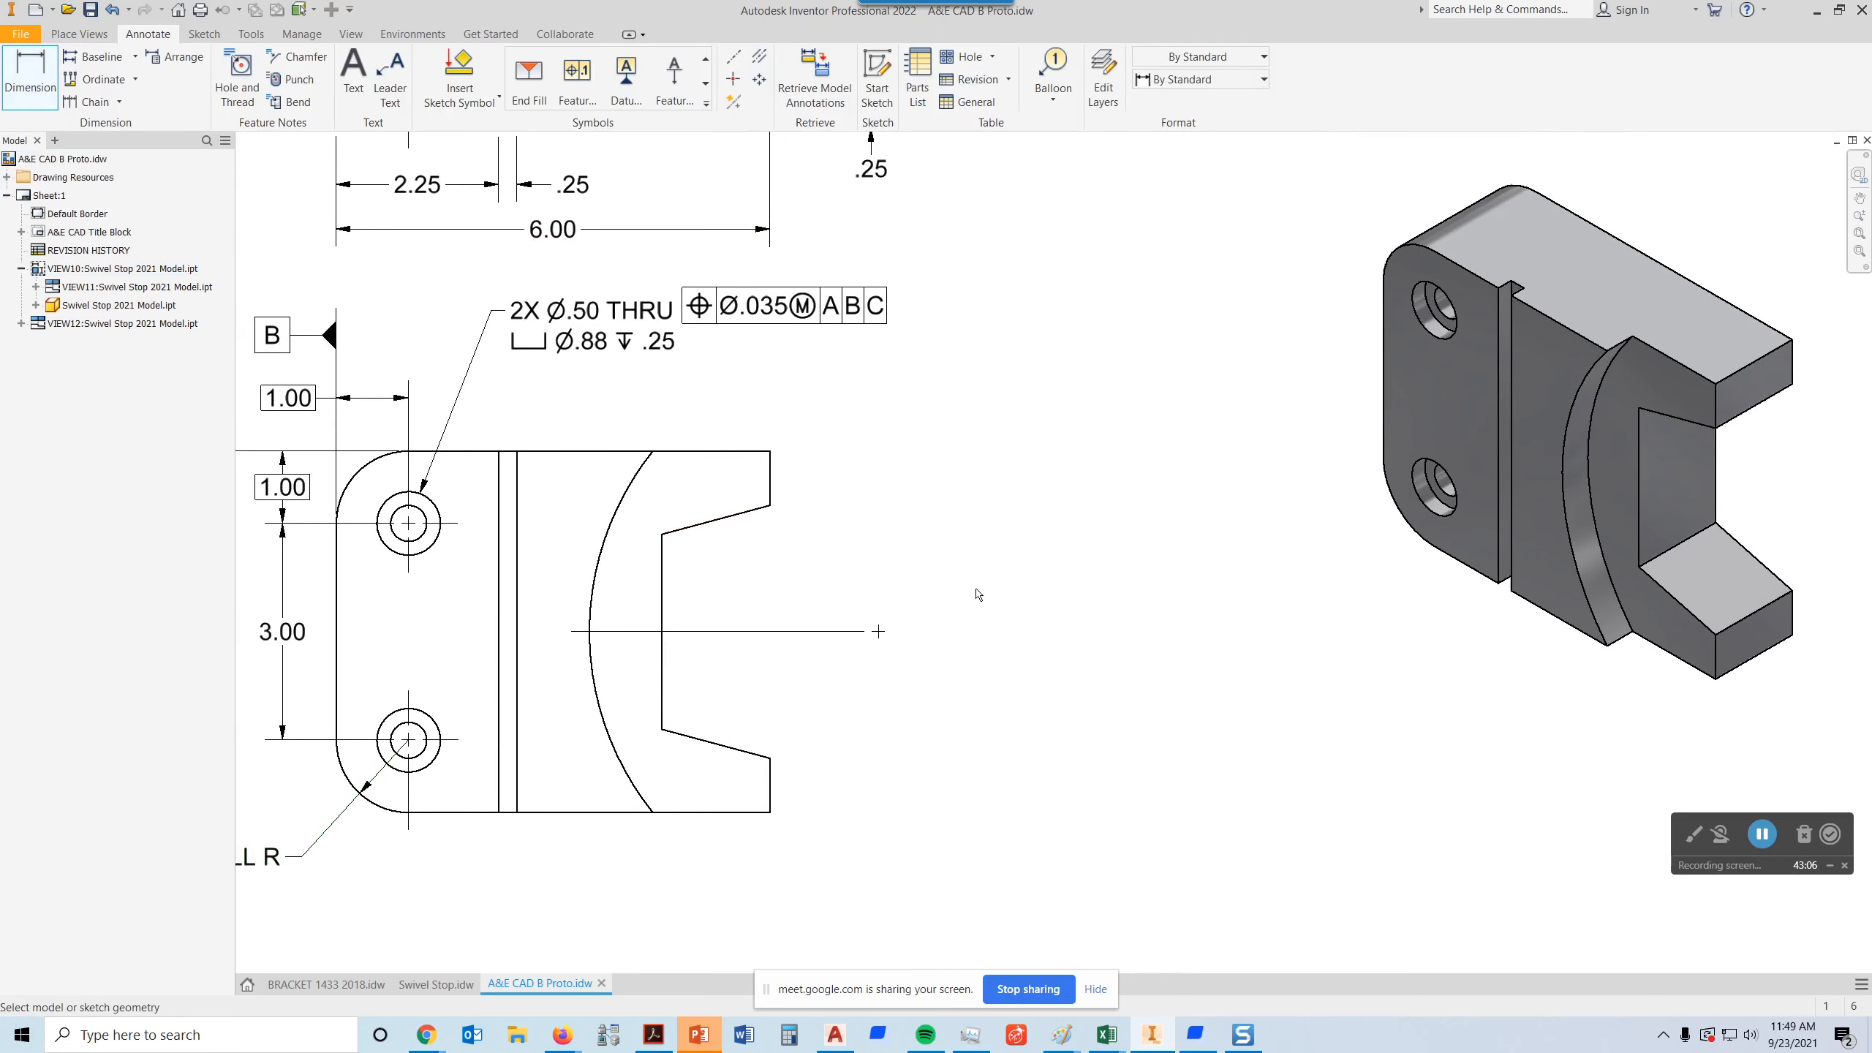
pyautogui.click(659, 576)
pyautogui.click(770, 483)
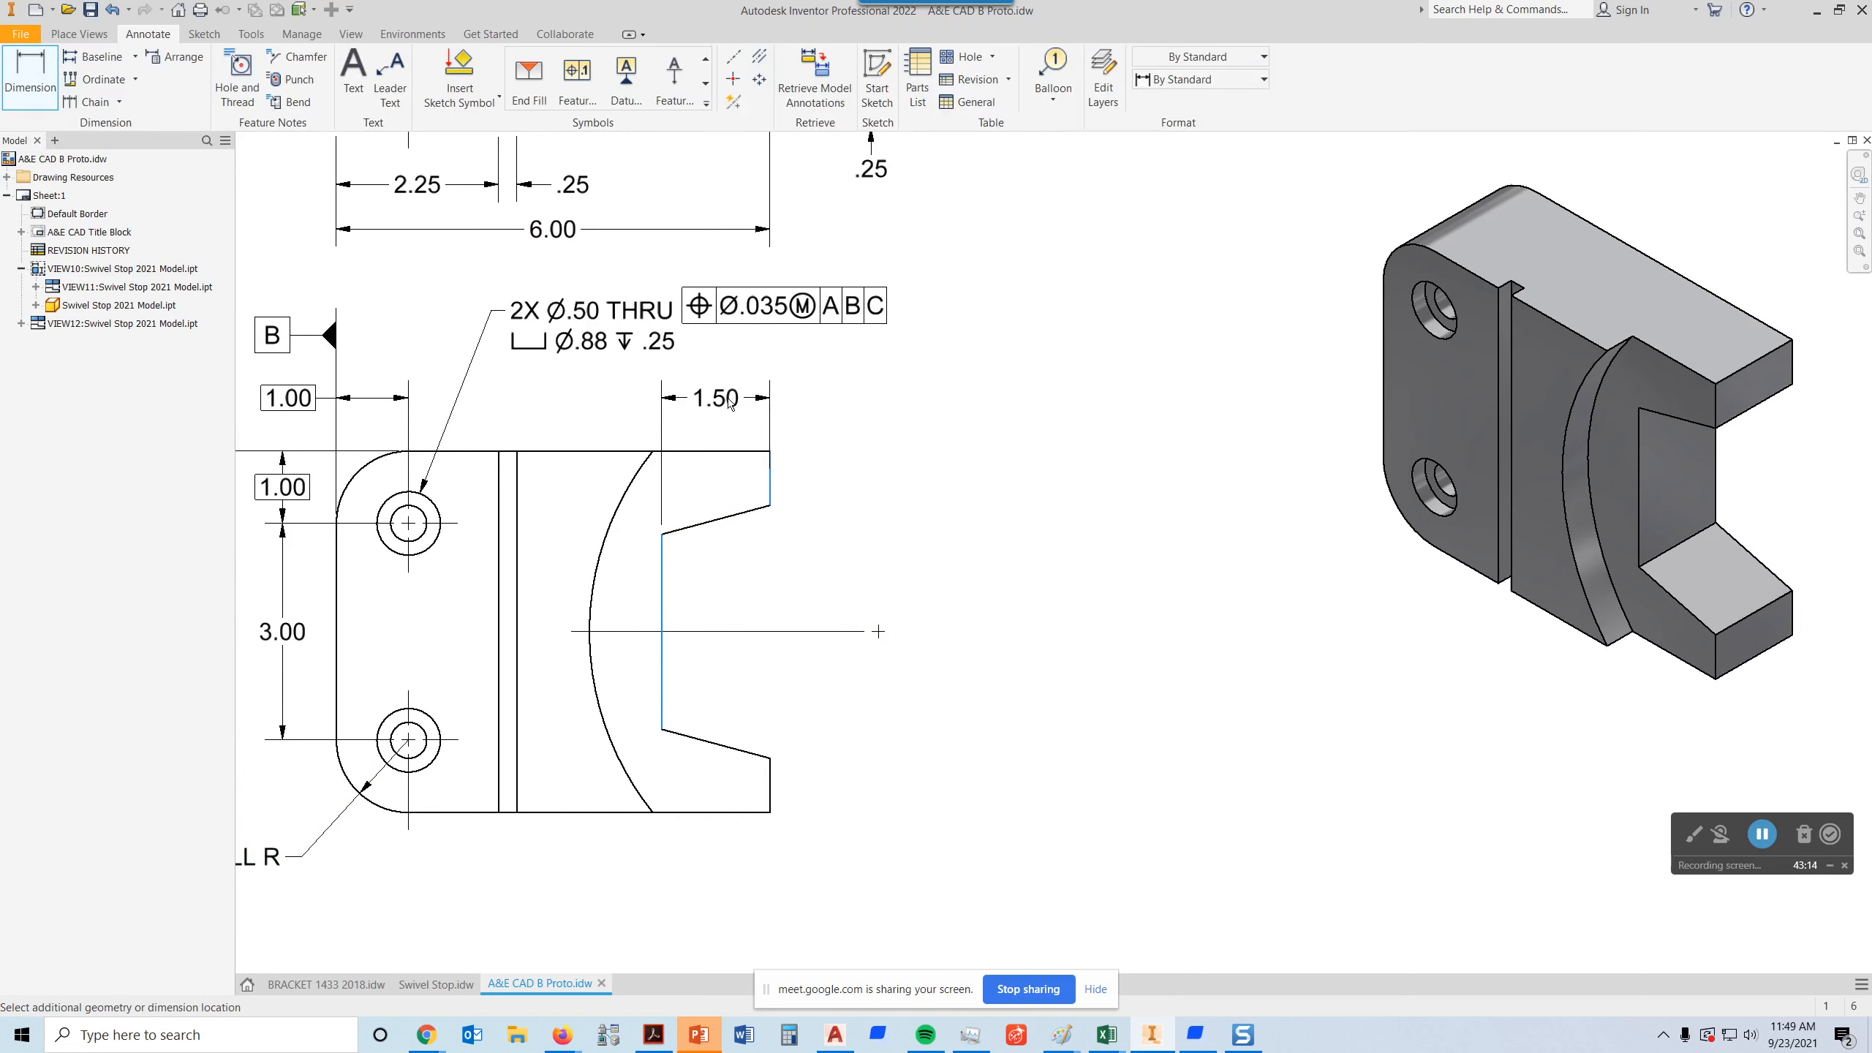
pyautogui.click(727, 391)
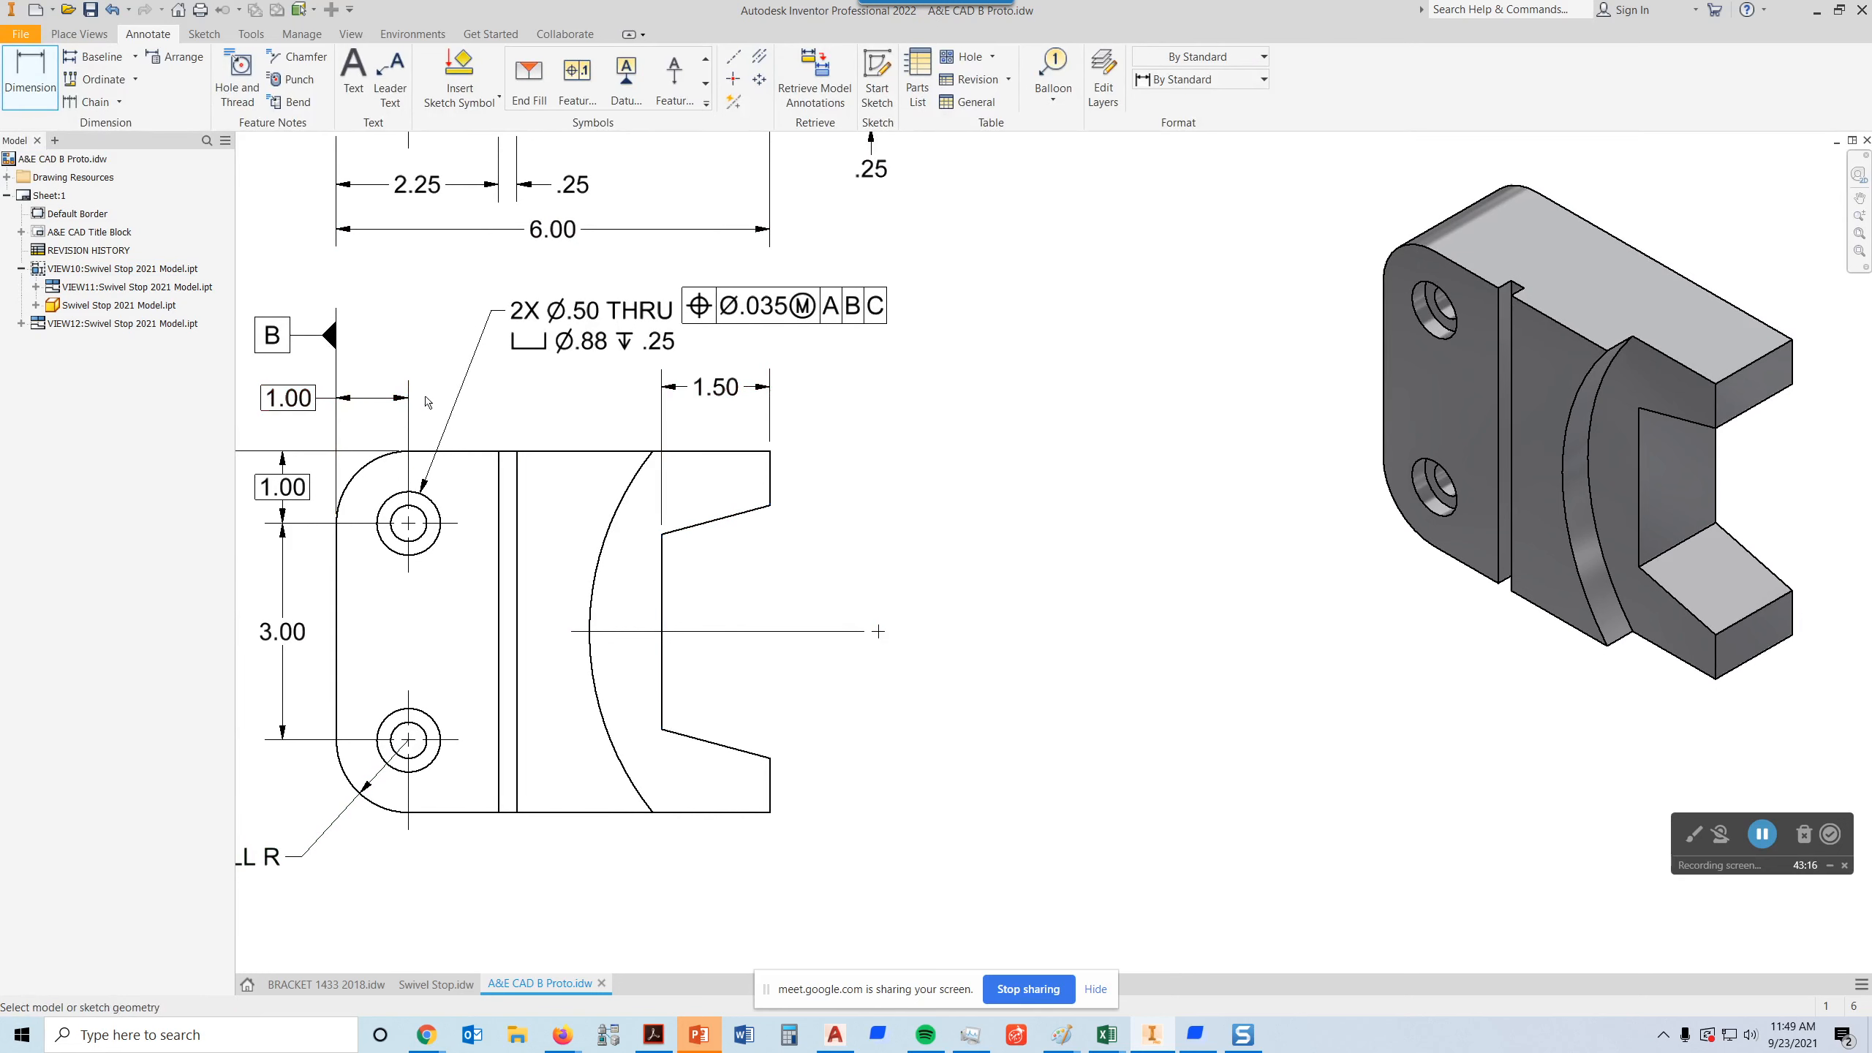
pyautogui.doubleClick(724, 398)
pyautogui.click(763, 451)
pyautogui.moveTo(731, 393); pyautogui.dragTo(739, 406)
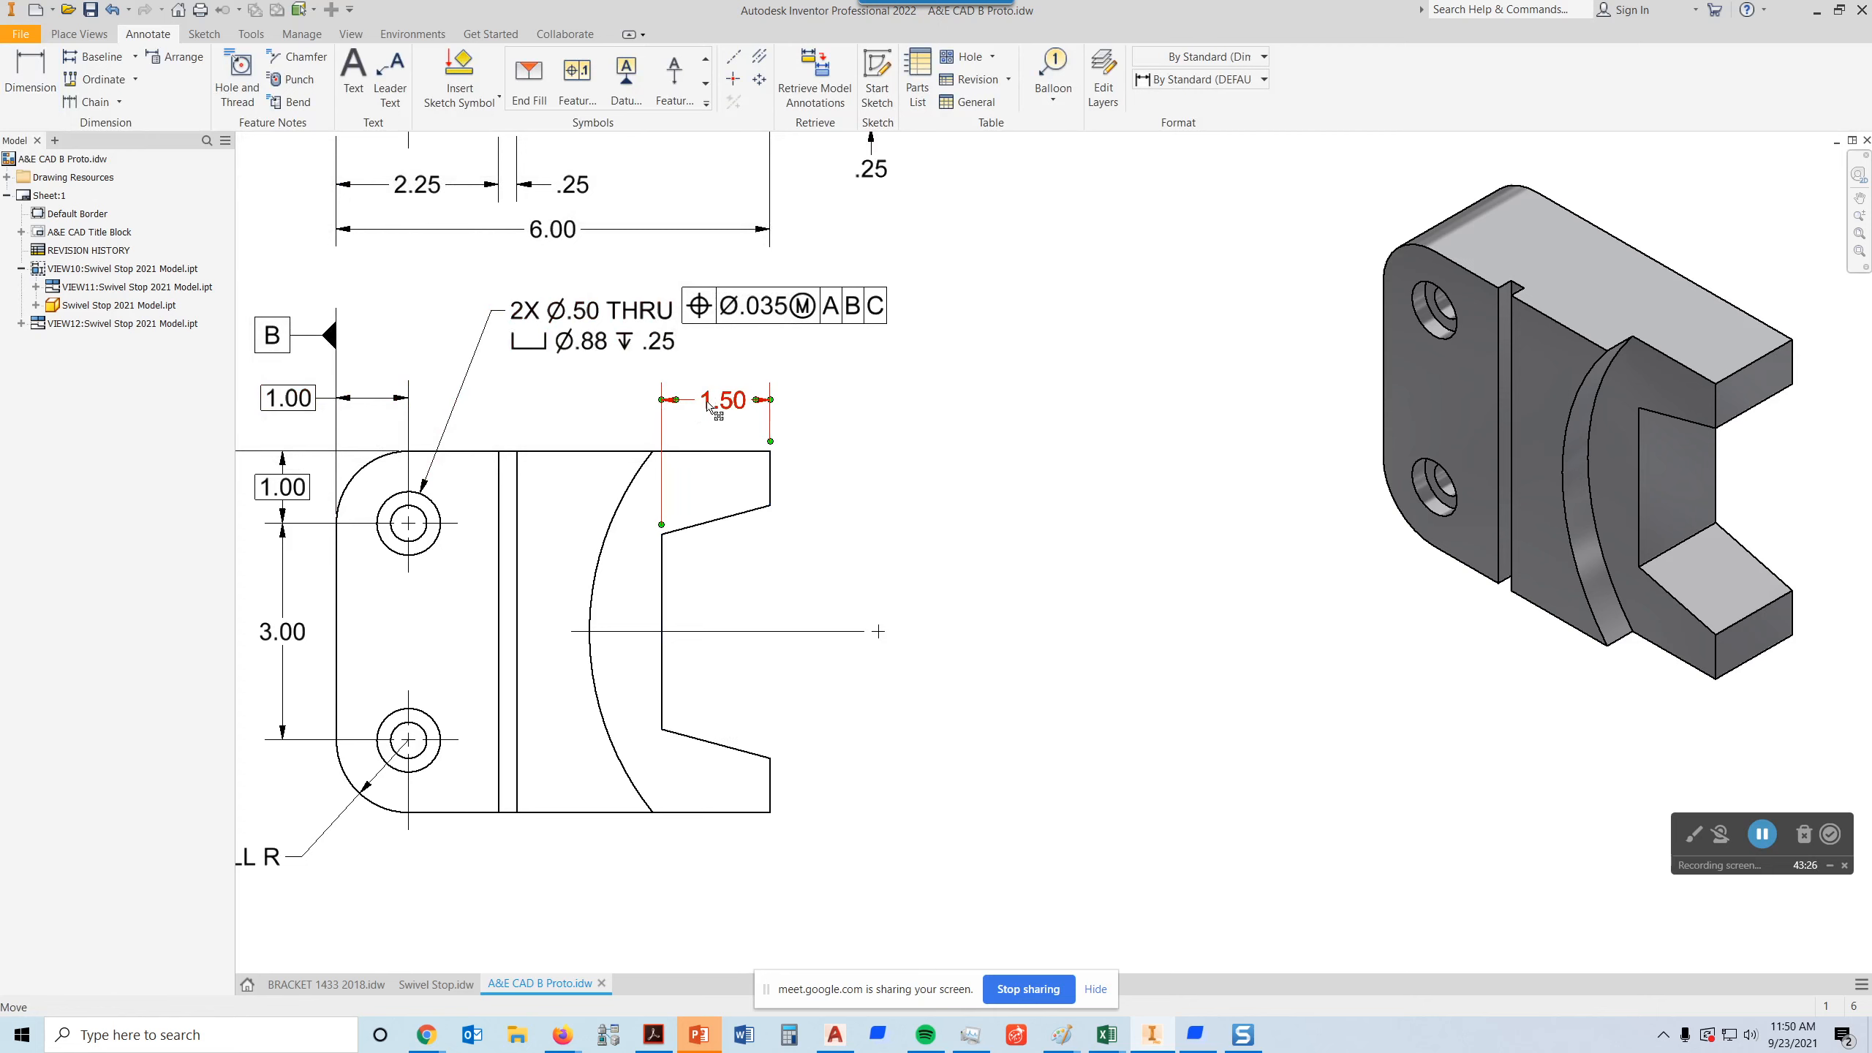
# - Dimension the horizontal distance from the front view's right end to the large arc's center mark, in line with the notch depth dimension
pyautogui.click(31, 74)
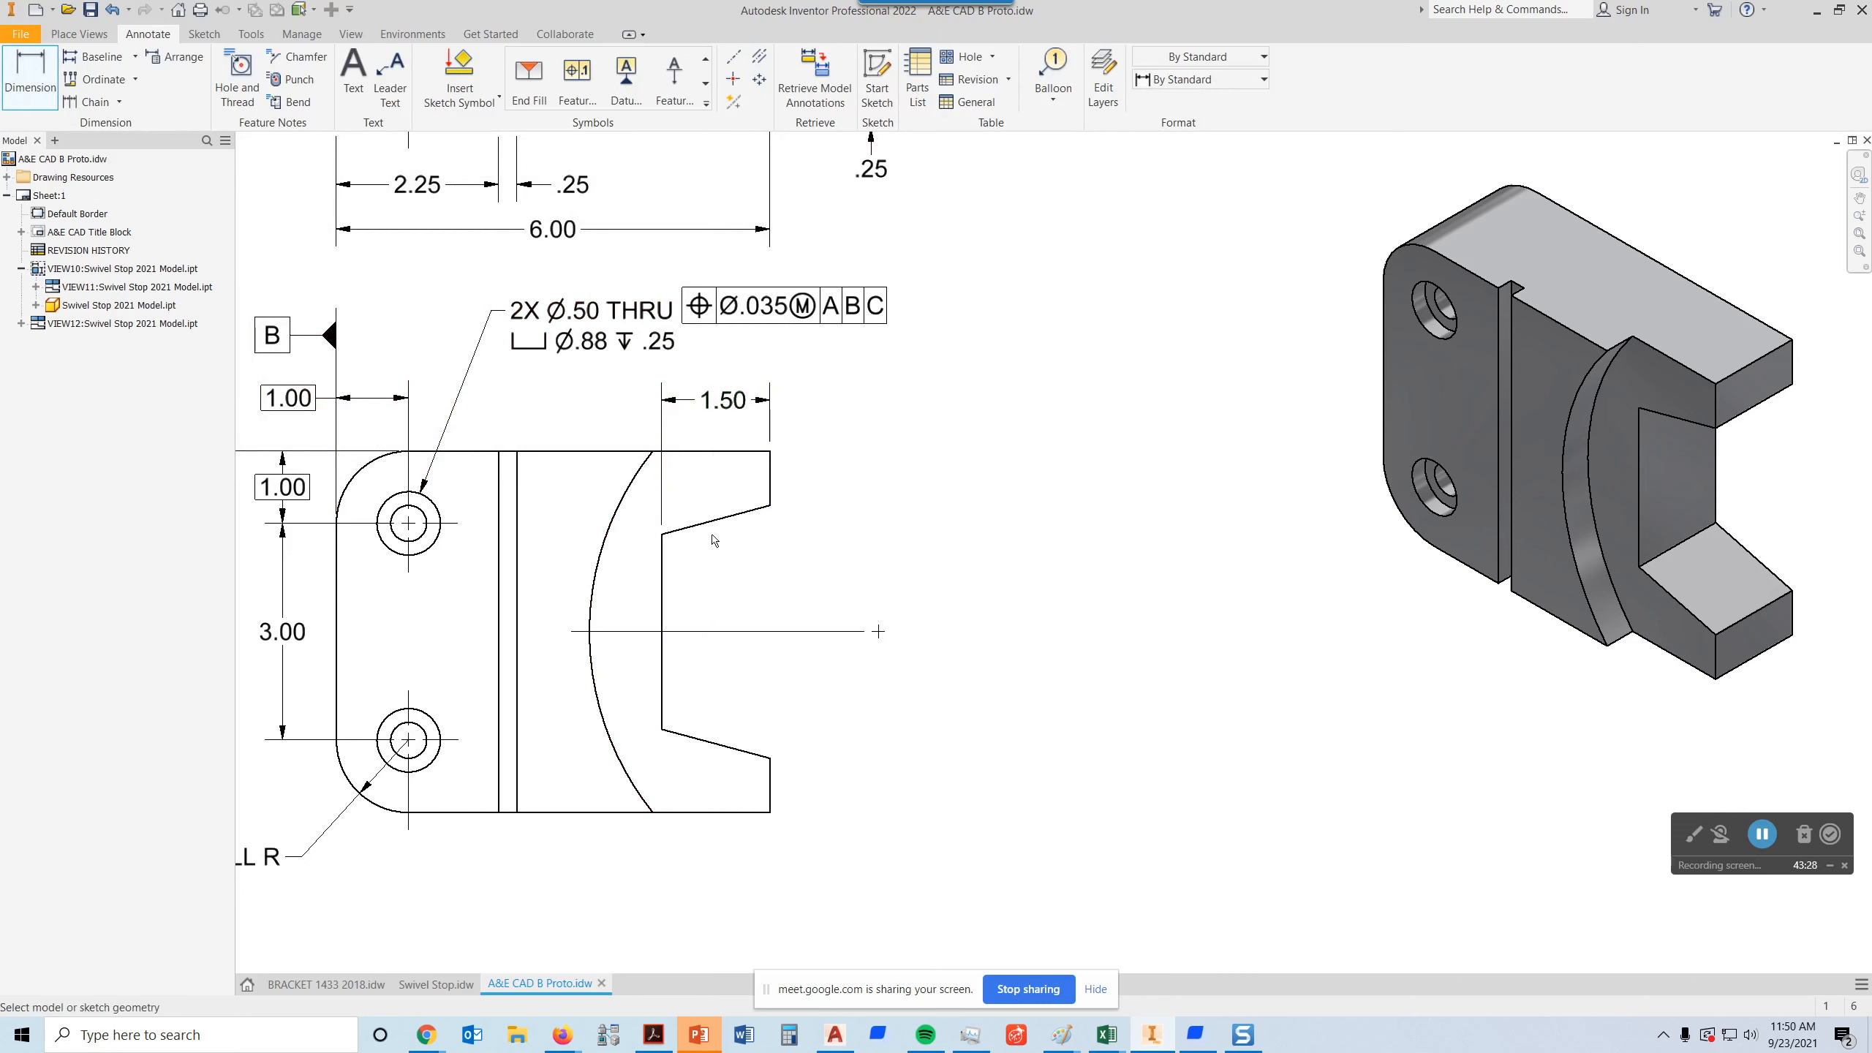
pyautogui.click(766, 451)
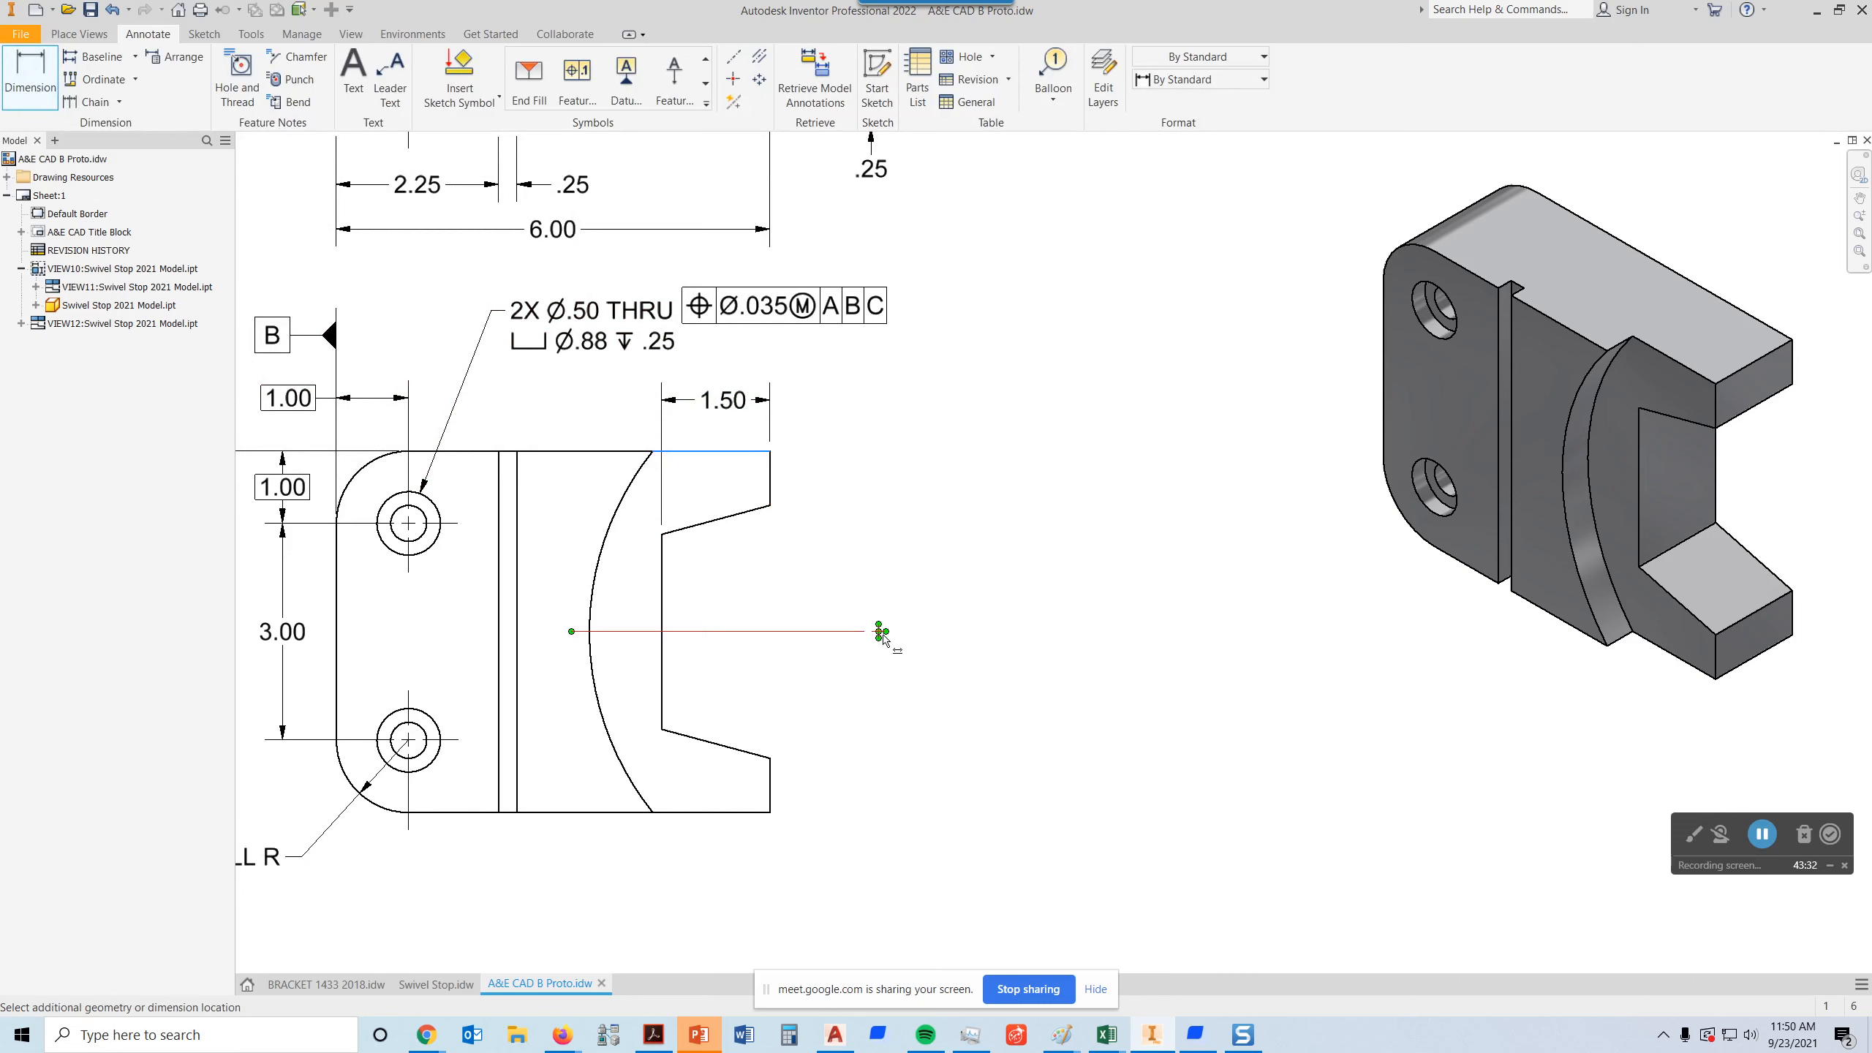
pyautogui.click(880, 631)
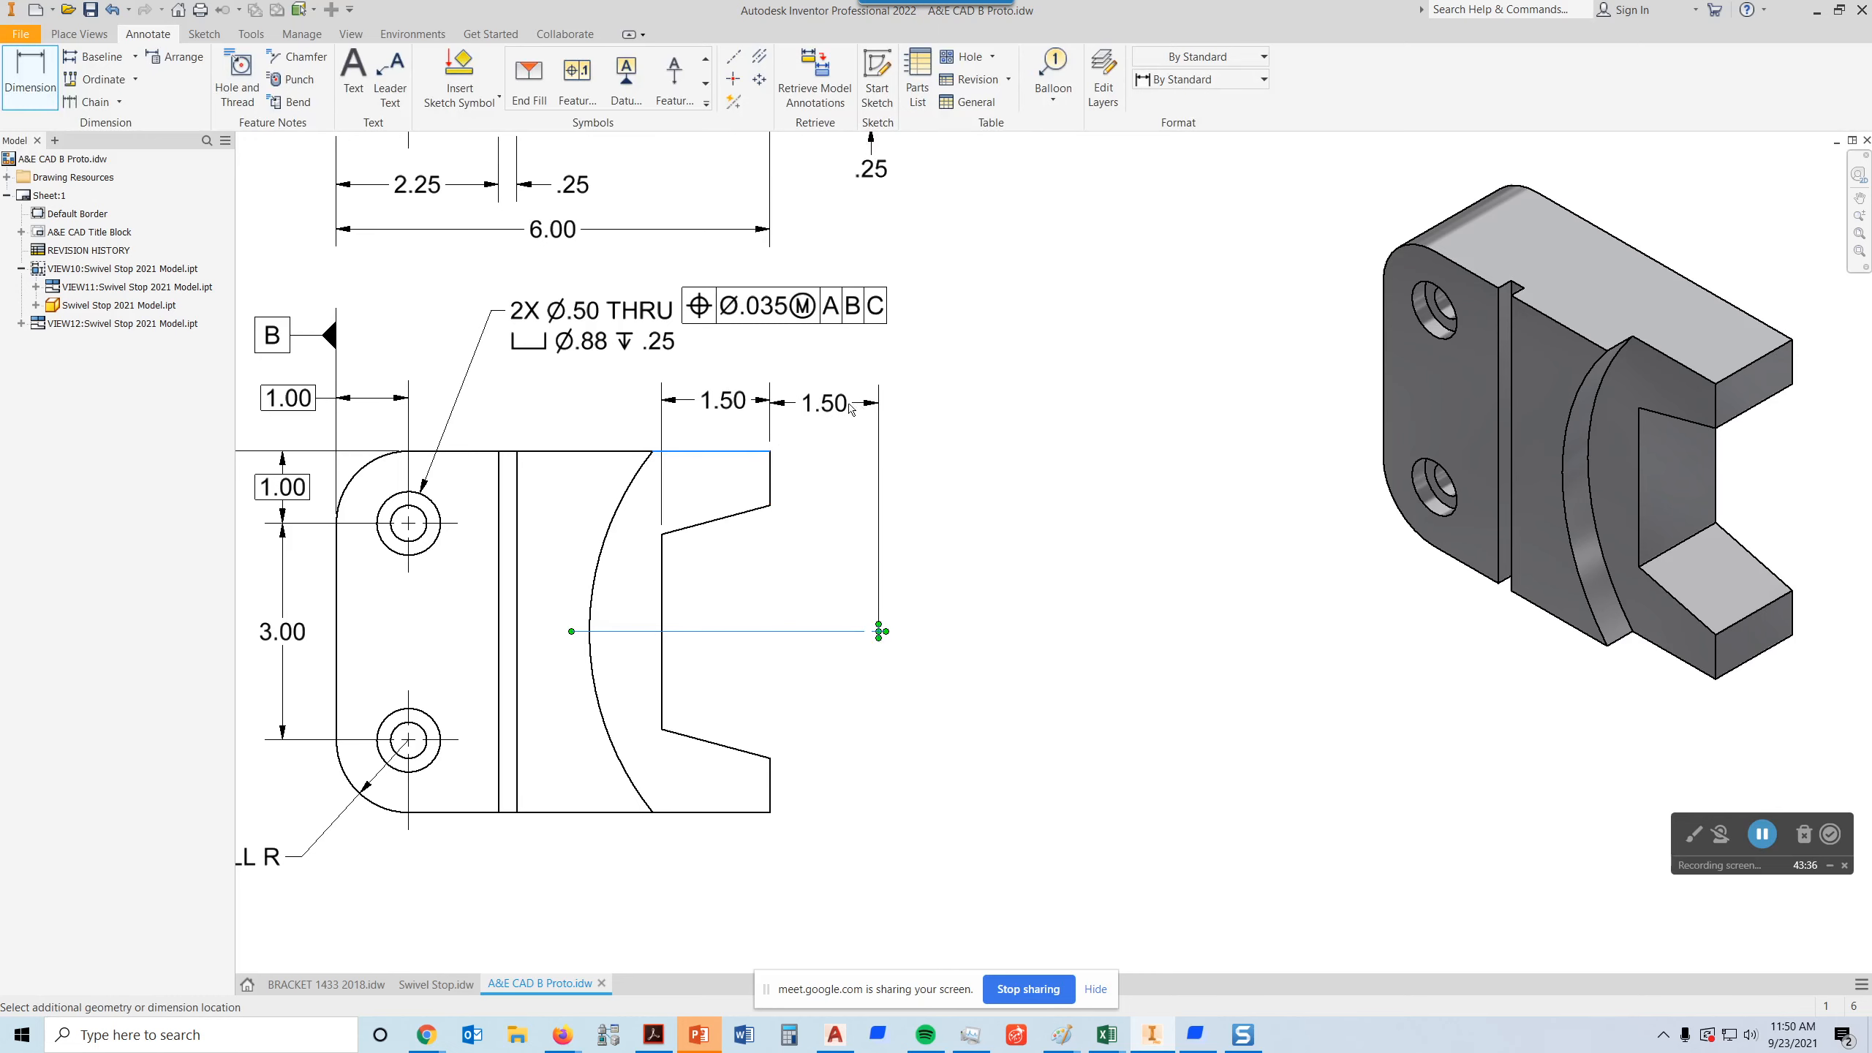
pyautogui.scroll(5, 859, 407)
pyautogui.press('Escape')
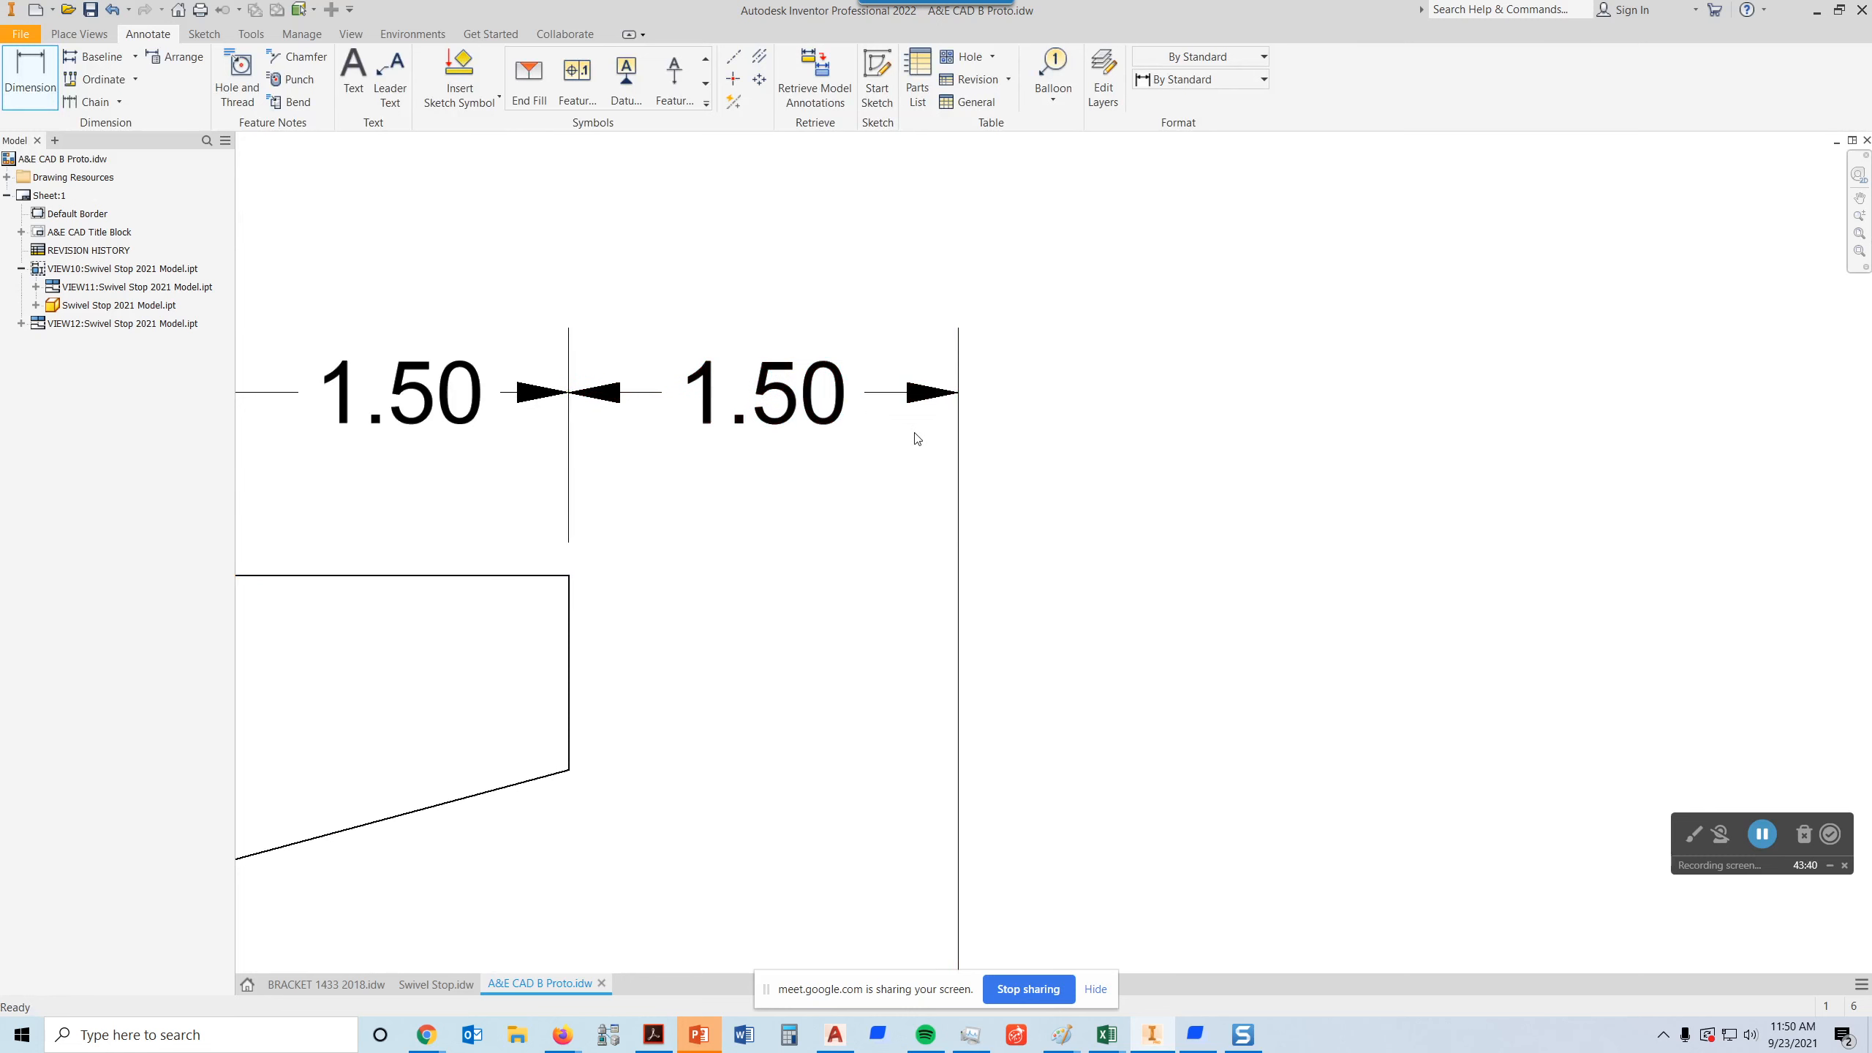
pyautogui.scroll(-3, 917, 439)
pyautogui.moveTo(1079, 460)
pyautogui.mouseDown(button='middle')
pyautogui.moveTo(1237, 560)
pyautogui.moveTo(1613, 259)
pyautogui.mouseUp(button='middle')
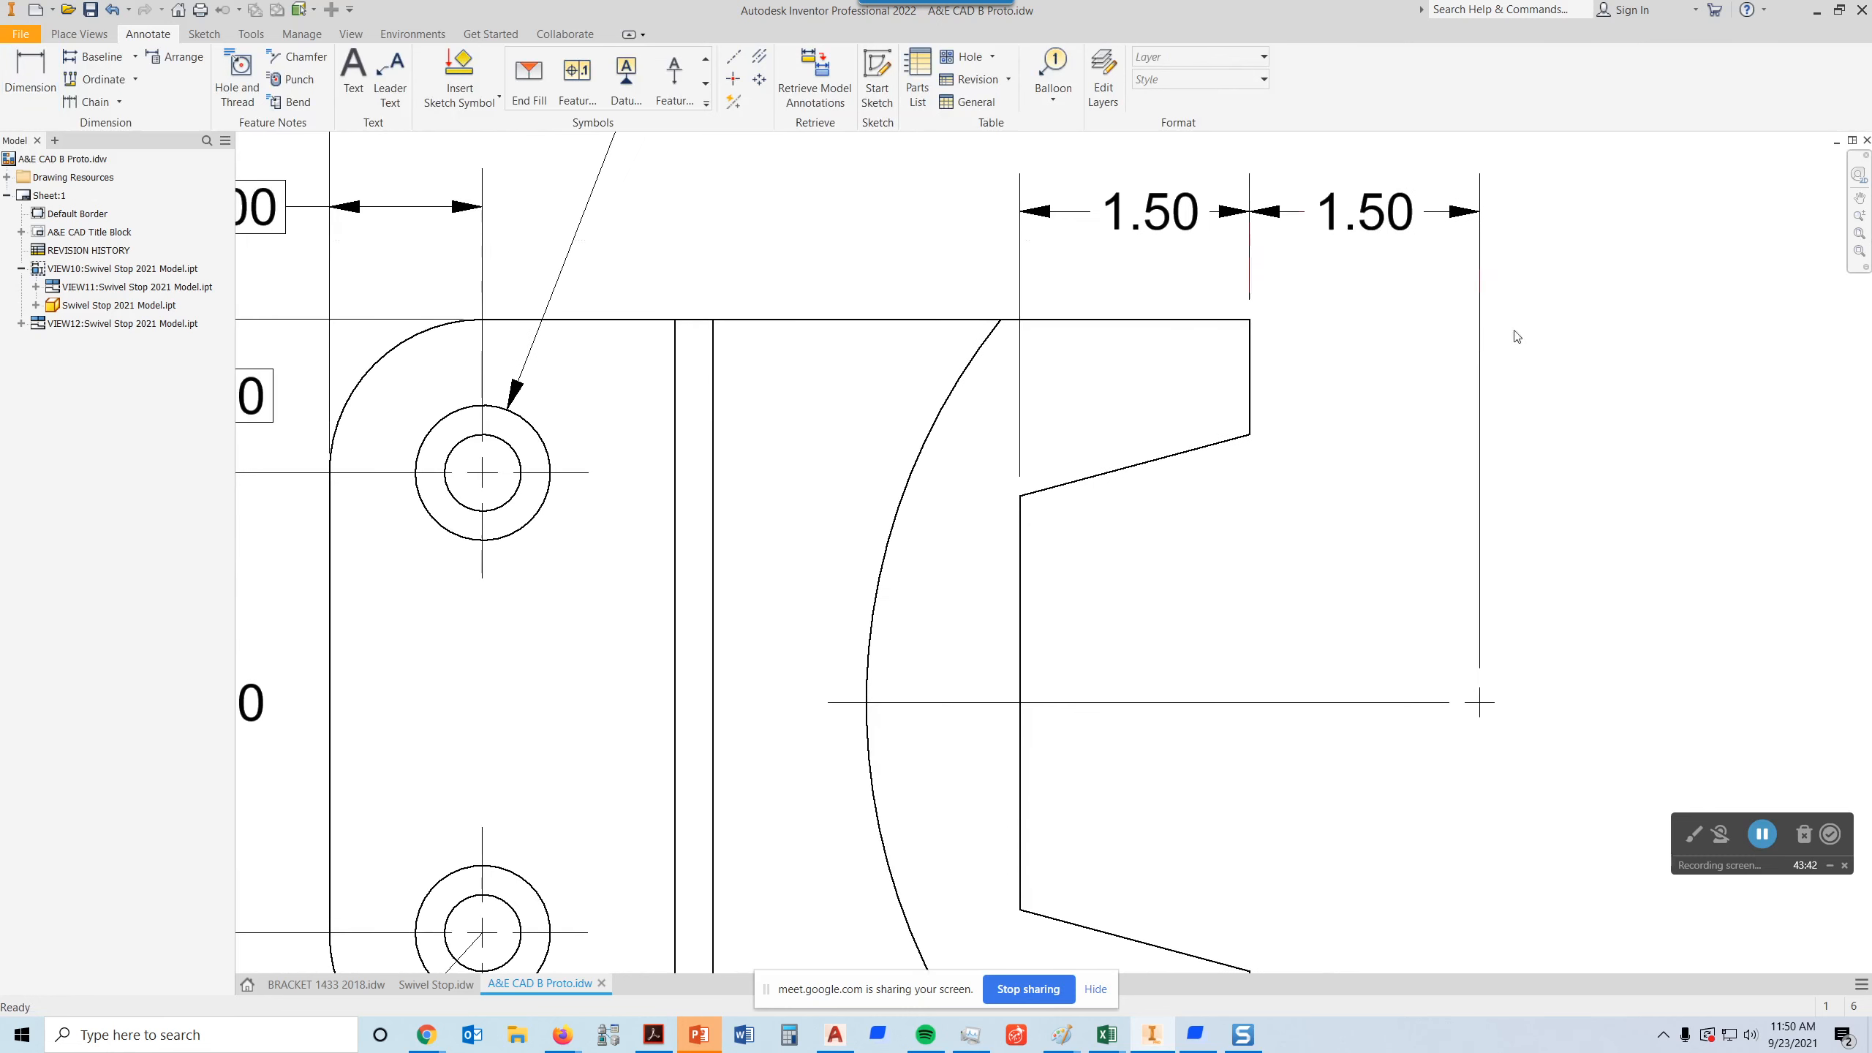
# - Insert the Continuous Feature sketch symbol without a leader, just above the extension line shared by the two 1.50 dimensions
pyautogui.moveTo(1290, 702); pyautogui.dragTo(1263, 569, button='middle')
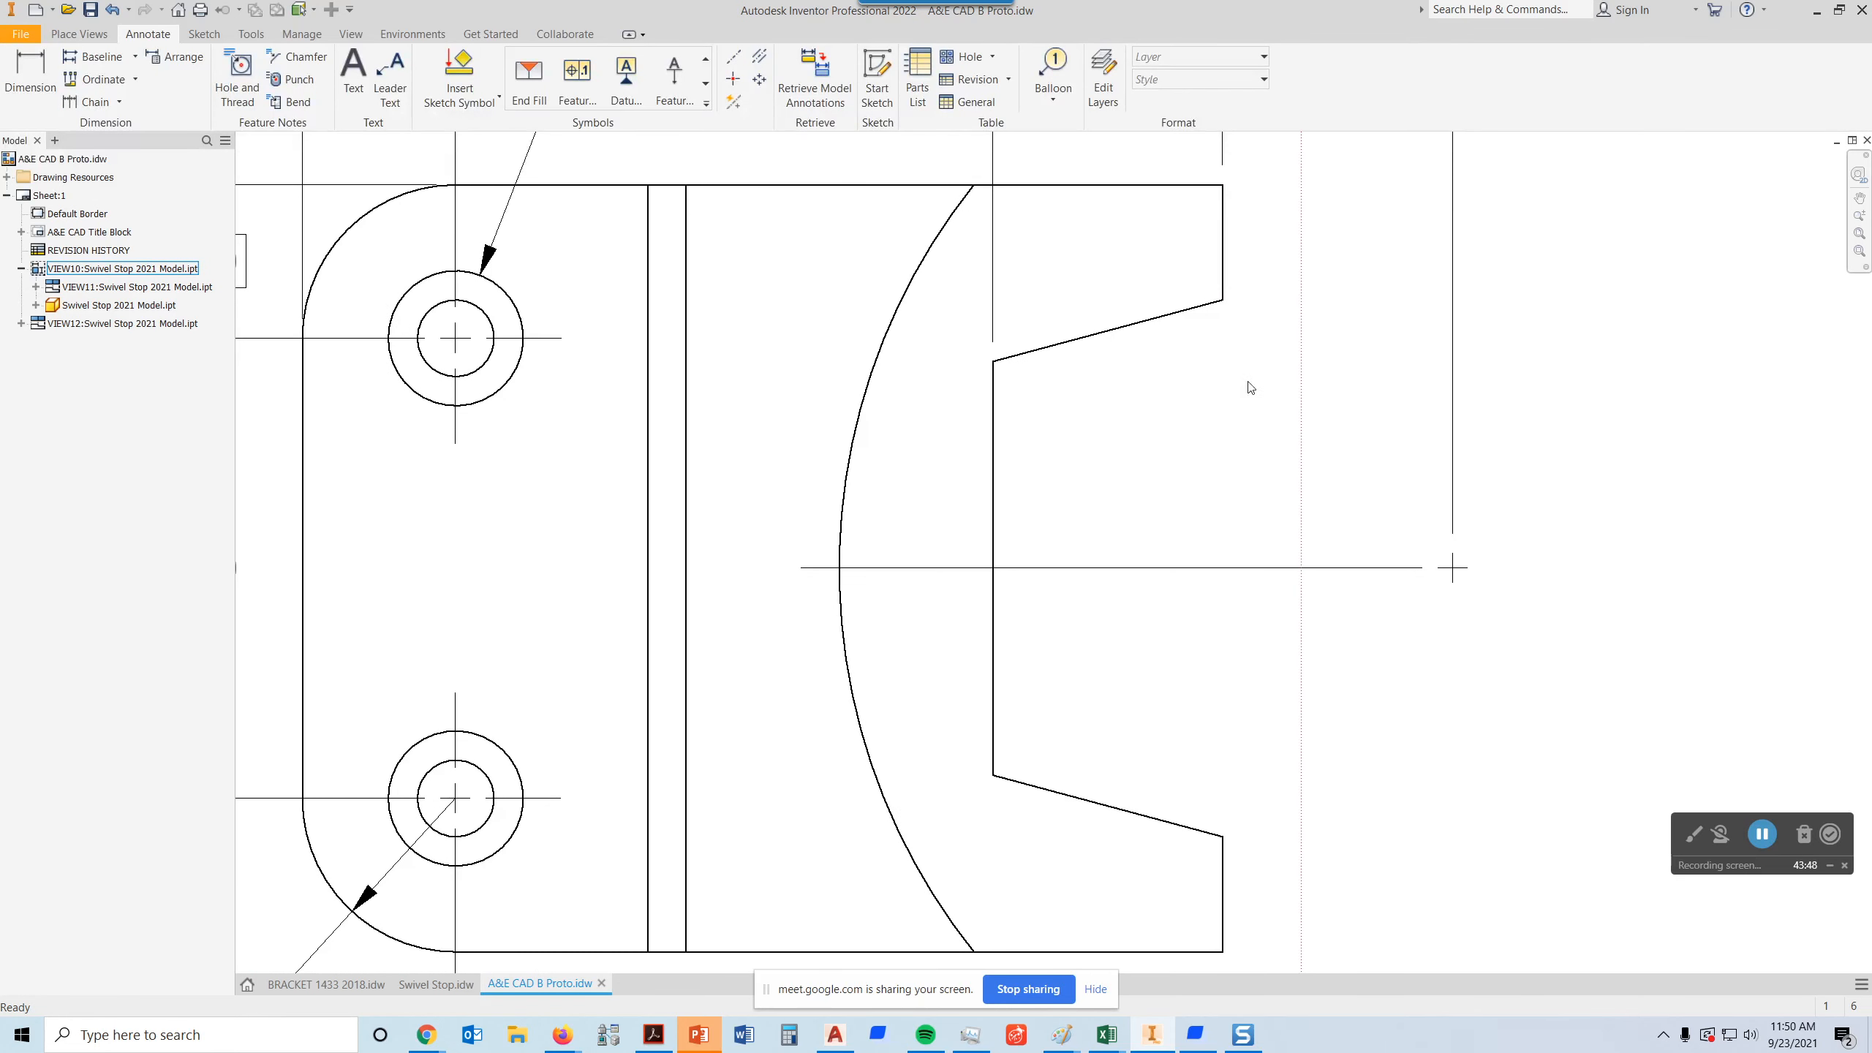
pyautogui.moveTo(1250, 386); pyautogui.dragTo(1302, 946, button='middle')
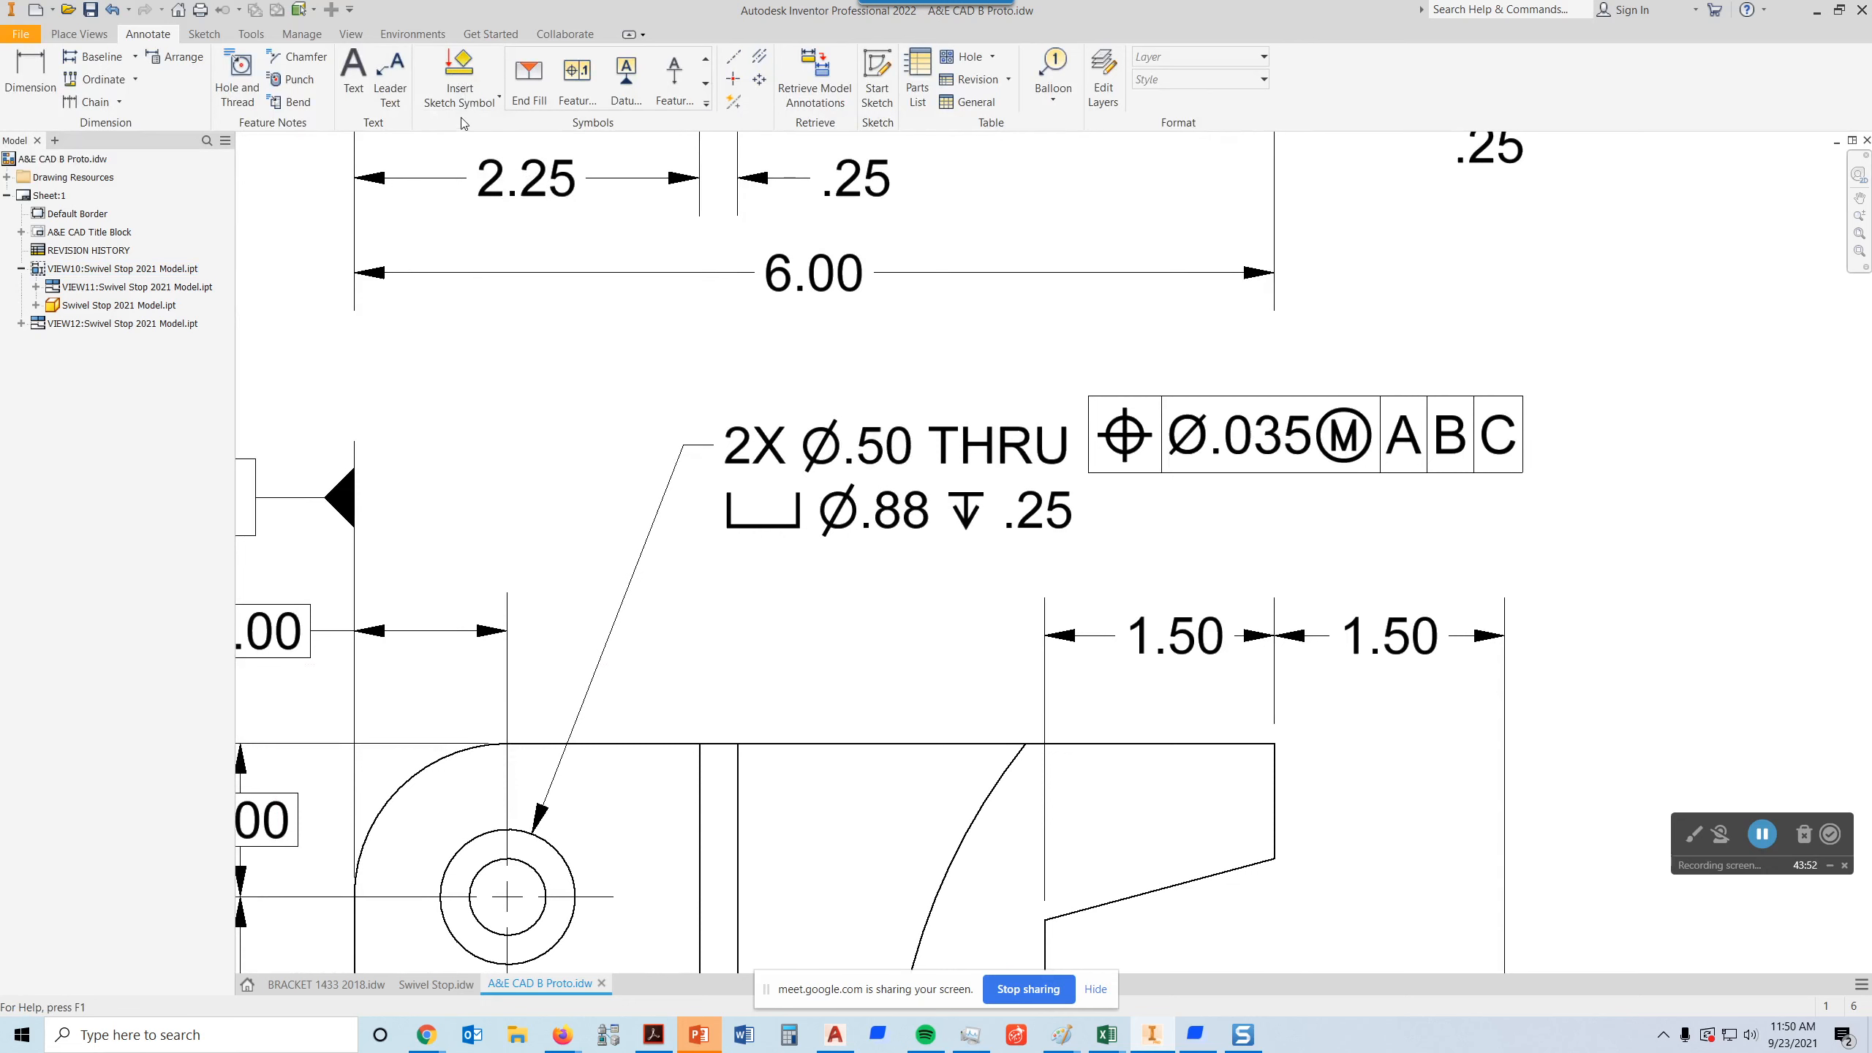
pyautogui.click(470, 72)
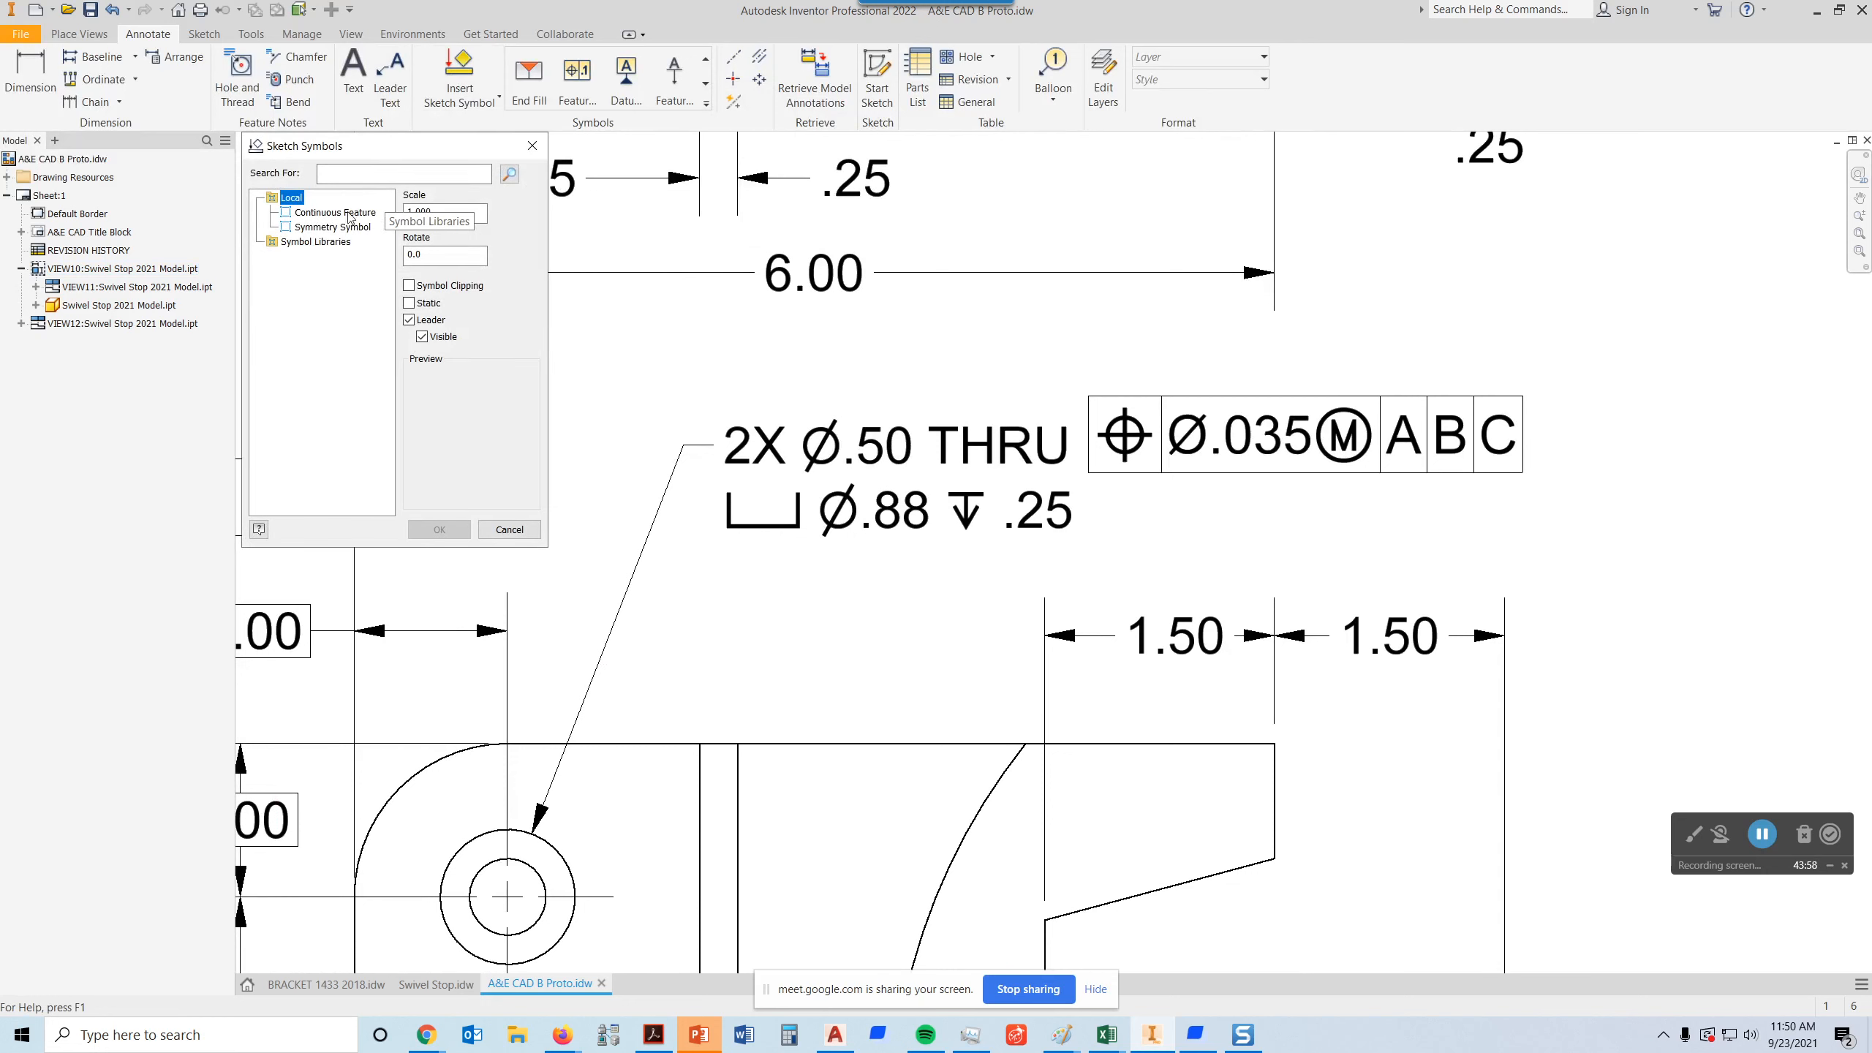
pyautogui.click(317, 215)
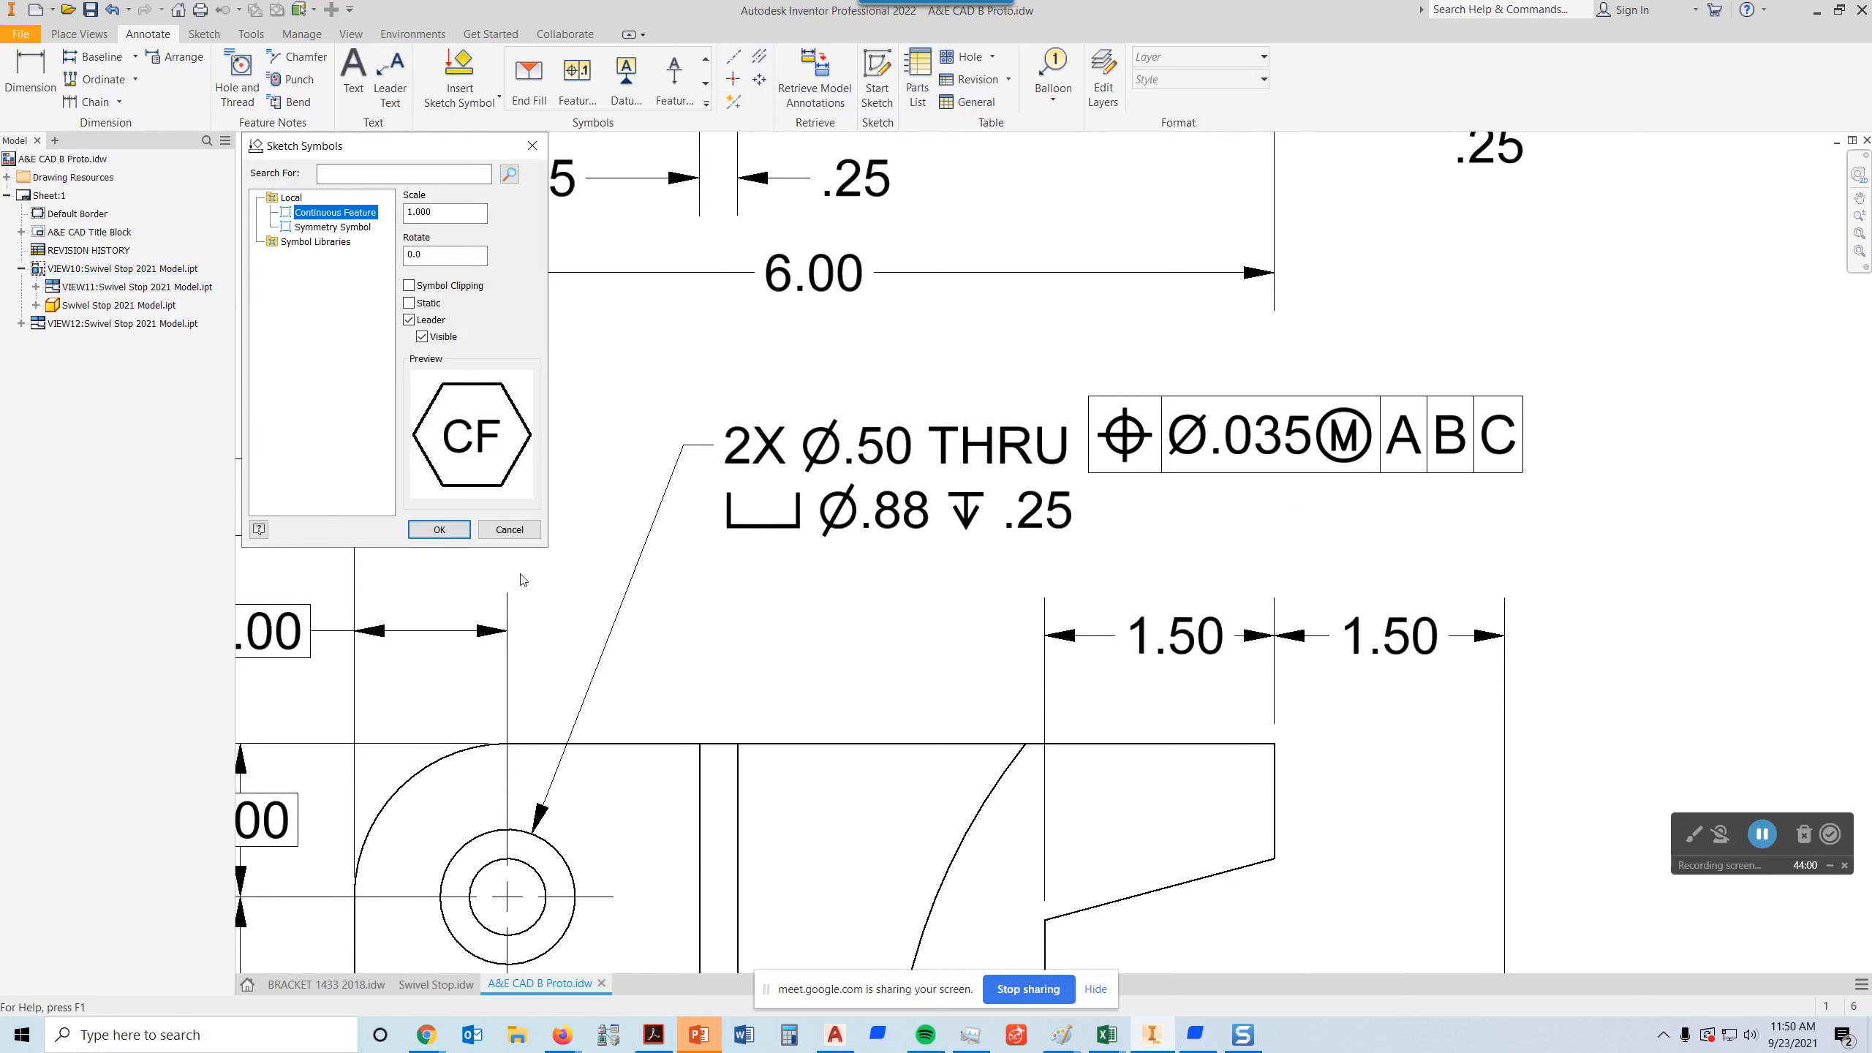
pyautogui.click(434, 533)
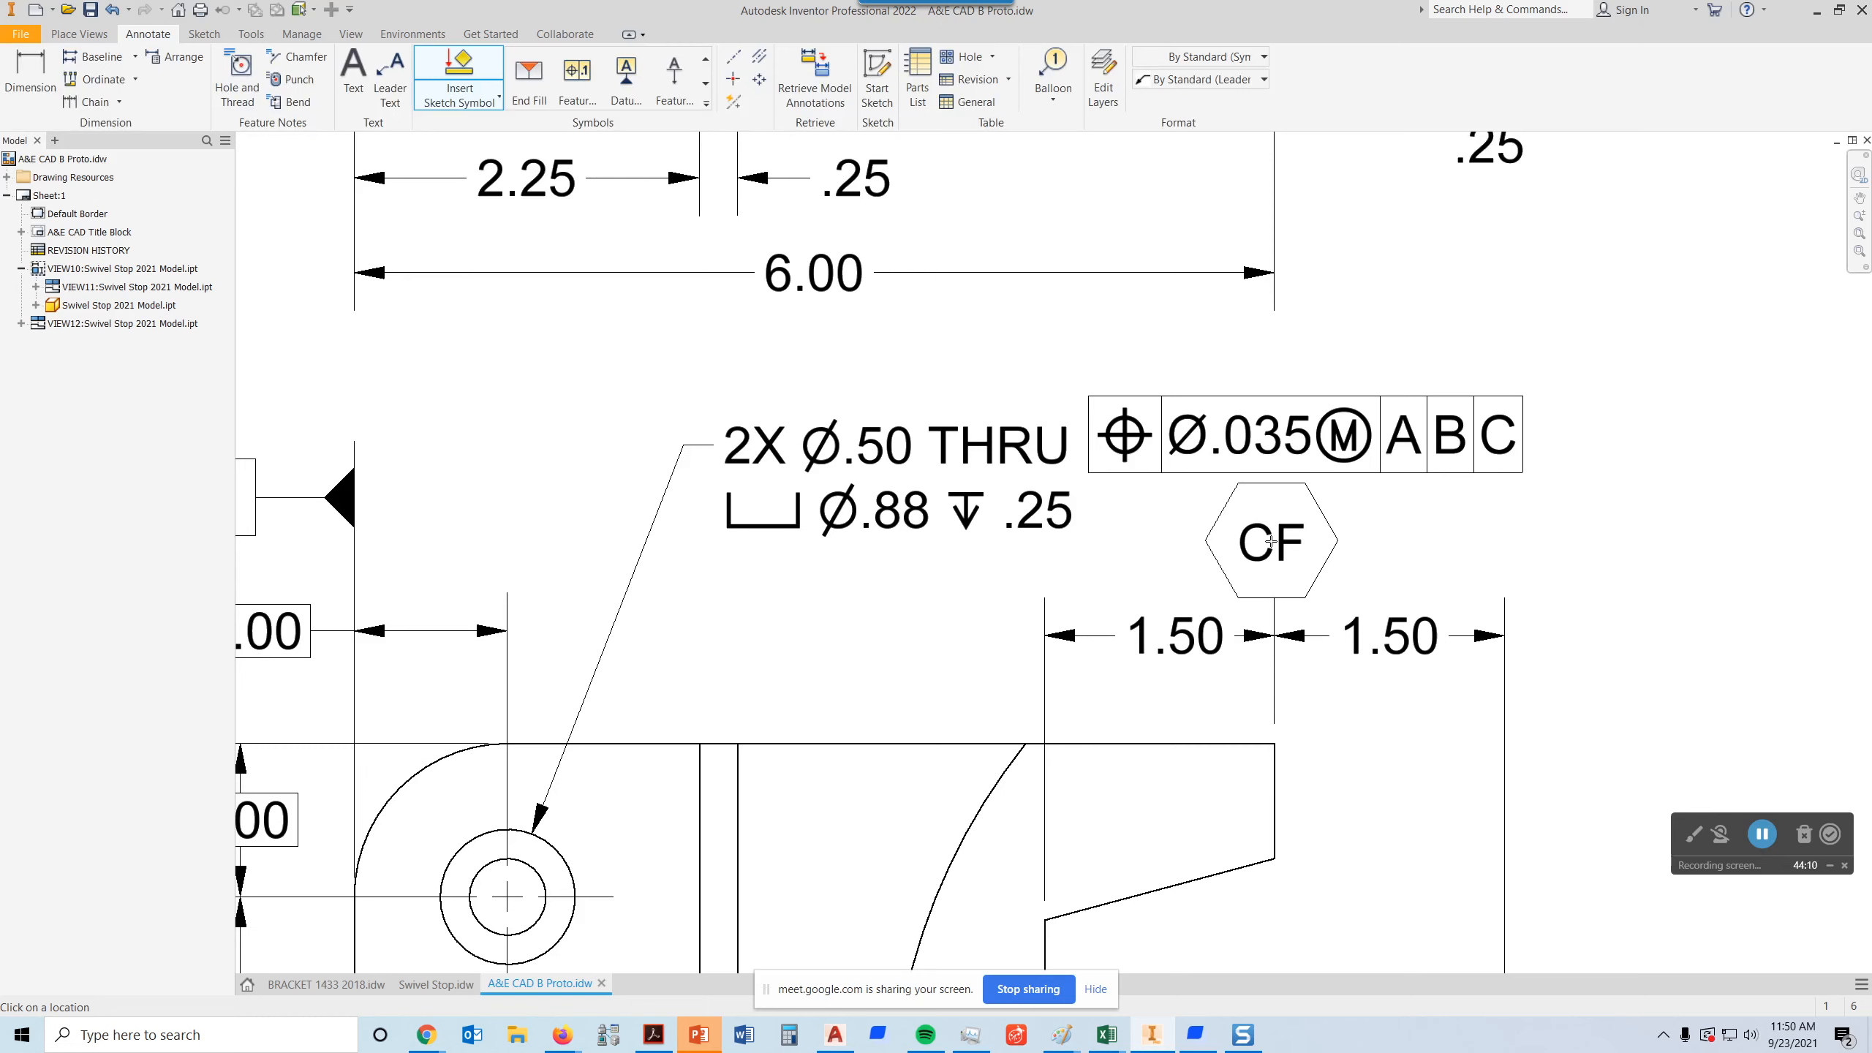
pyautogui.click(1271, 540)
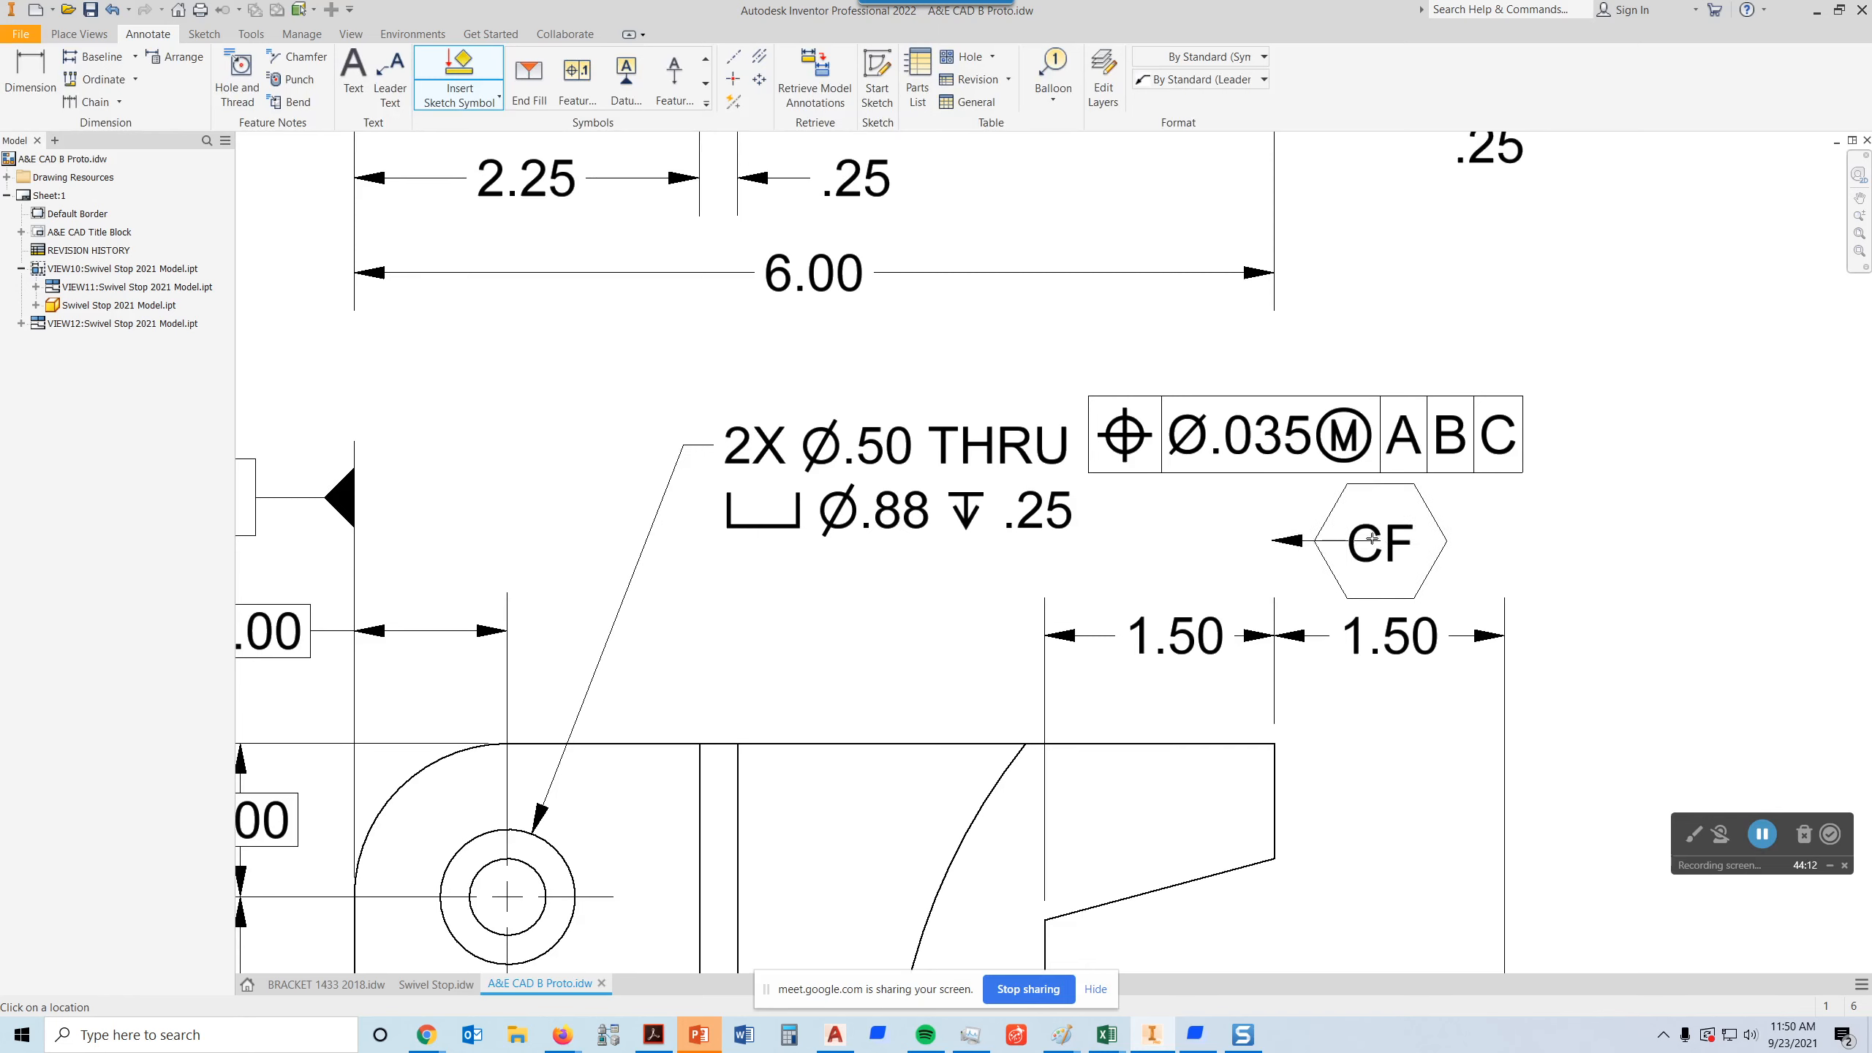
pyautogui.rightClick(1366, 520)
pyautogui.click(1452, 523)
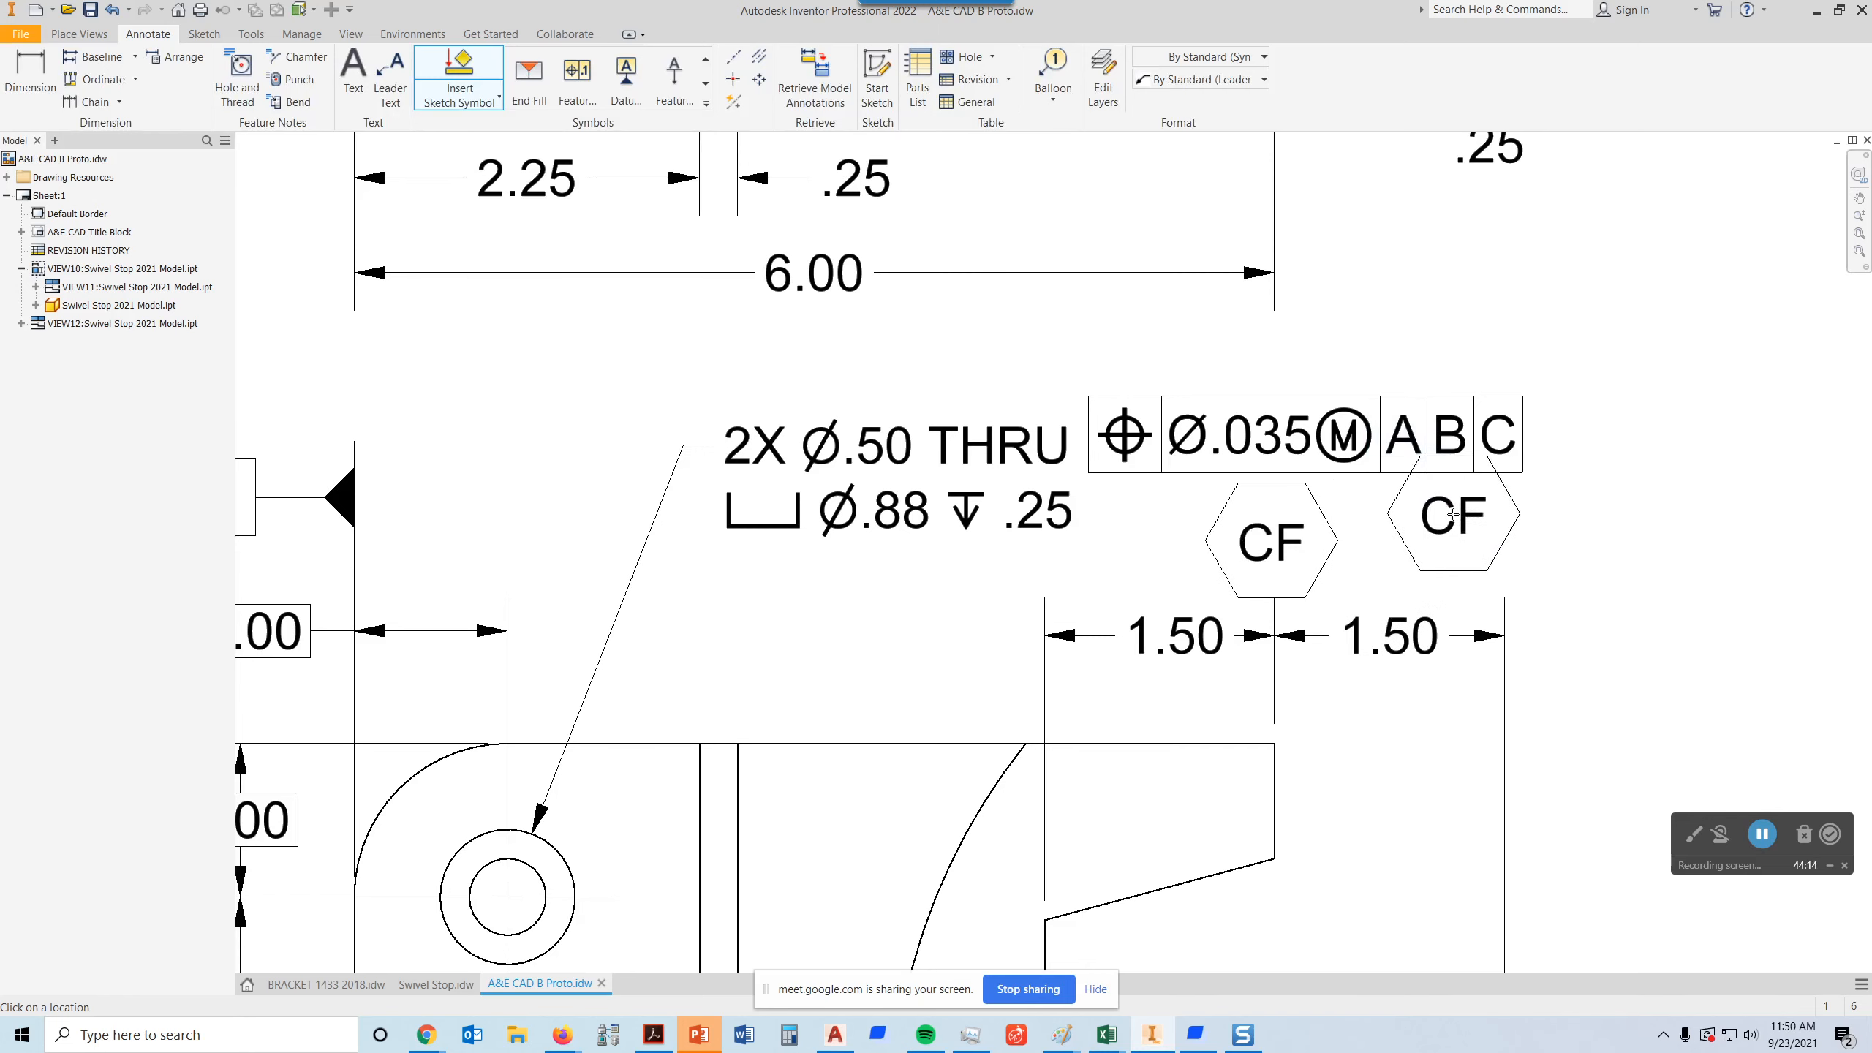
pyautogui.press('Escape')
pyautogui.moveTo(1395, 535); pyautogui.dragTo(1395, 586, button='middle')
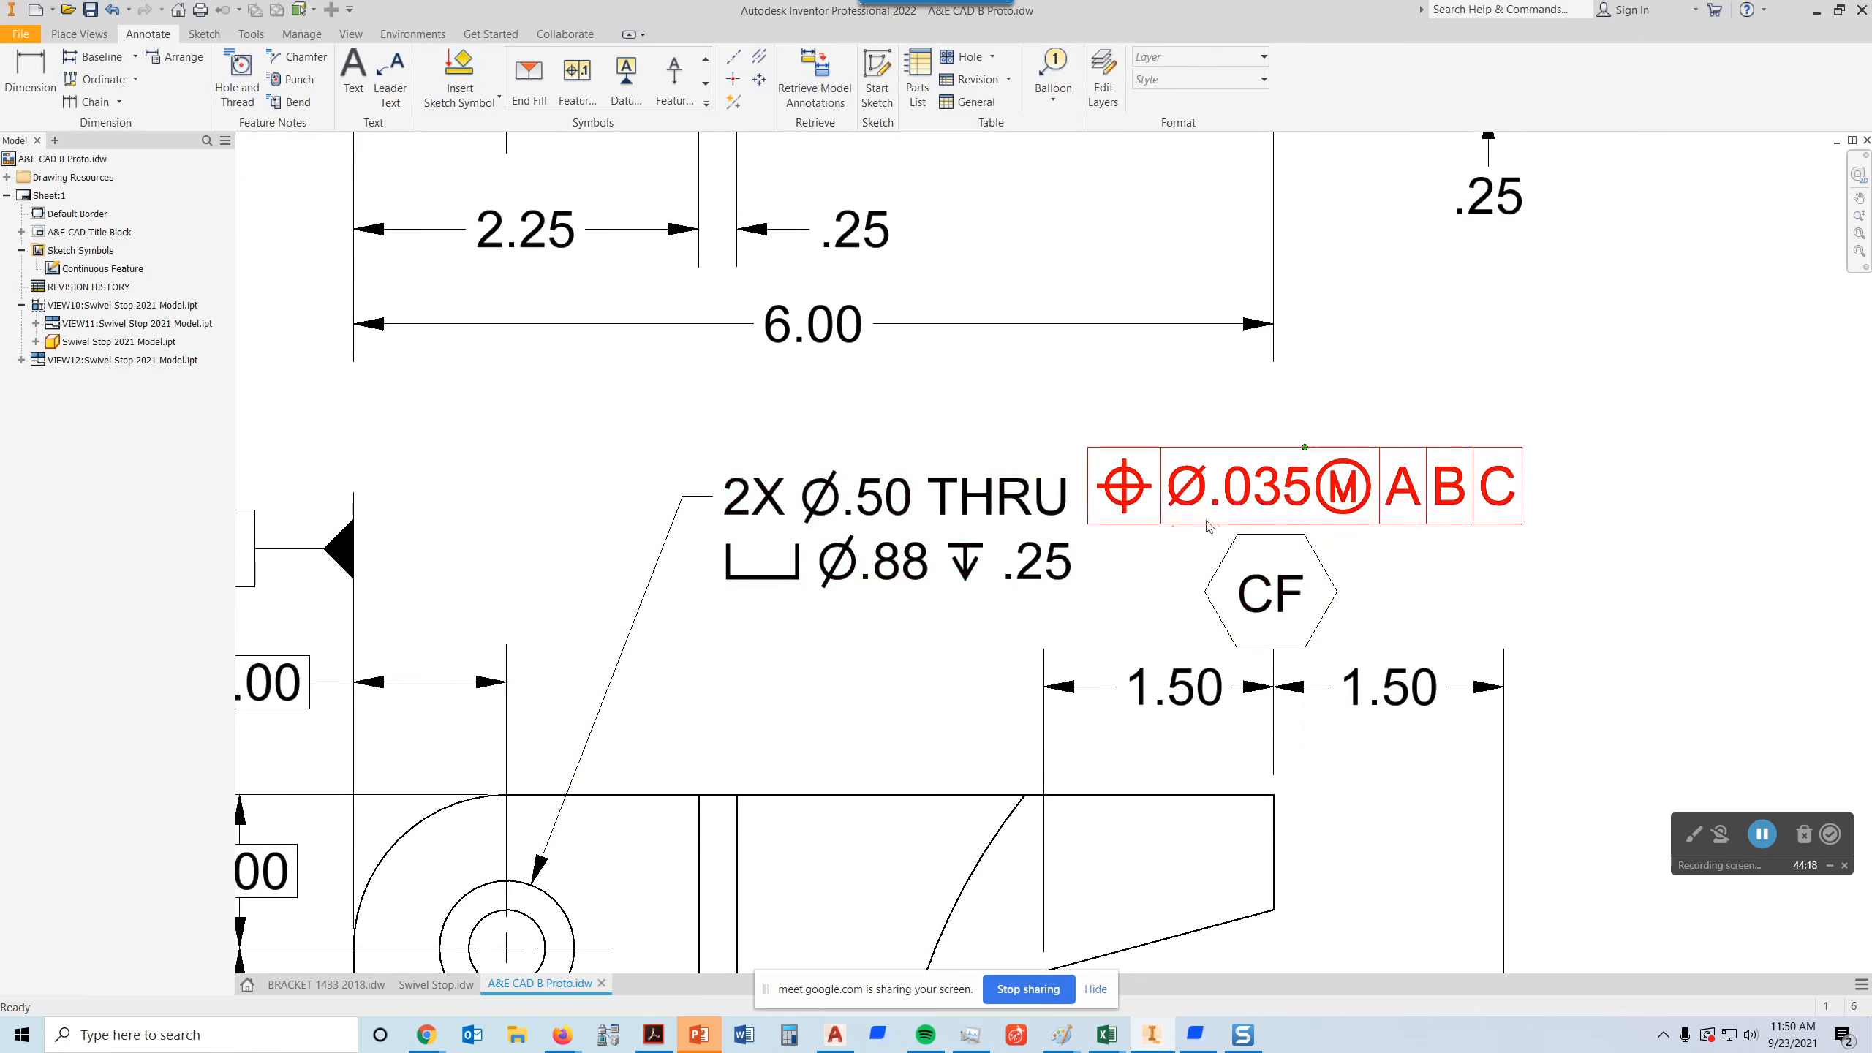
# - Move the counterbored hole note and its position feature control frame up, keeping them side by side and clear of the CF symbol
pyautogui.click(684, 498)
pyautogui.moveTo(684, 497); pyautogui.dragTo(689, 441)
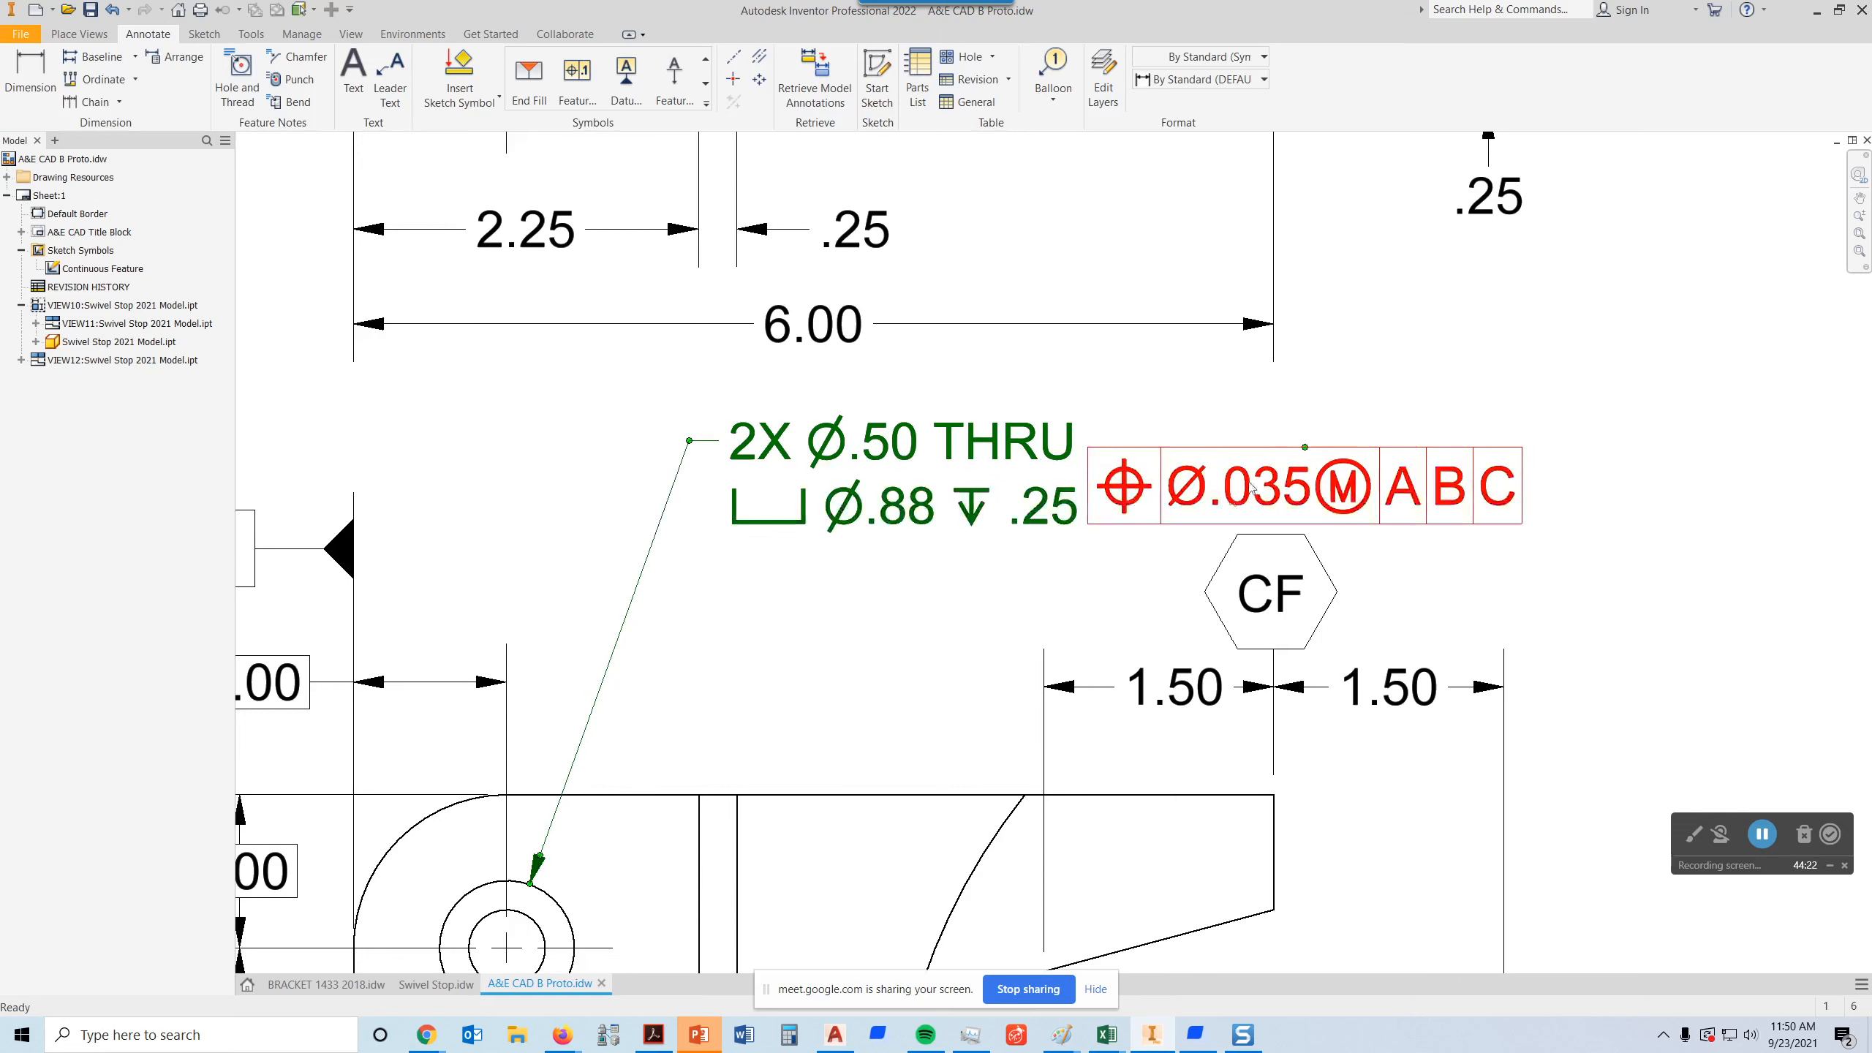
pyautogui.moveTo(1304, 450); pyautogui.dragTo(1306, 402)
pyautogui.click(1306, 404)
# - Dimension the radius of the front view's large arc, placing the text inside the notch above the centerline
pyautogui.scroll(-2, 1566, 577)
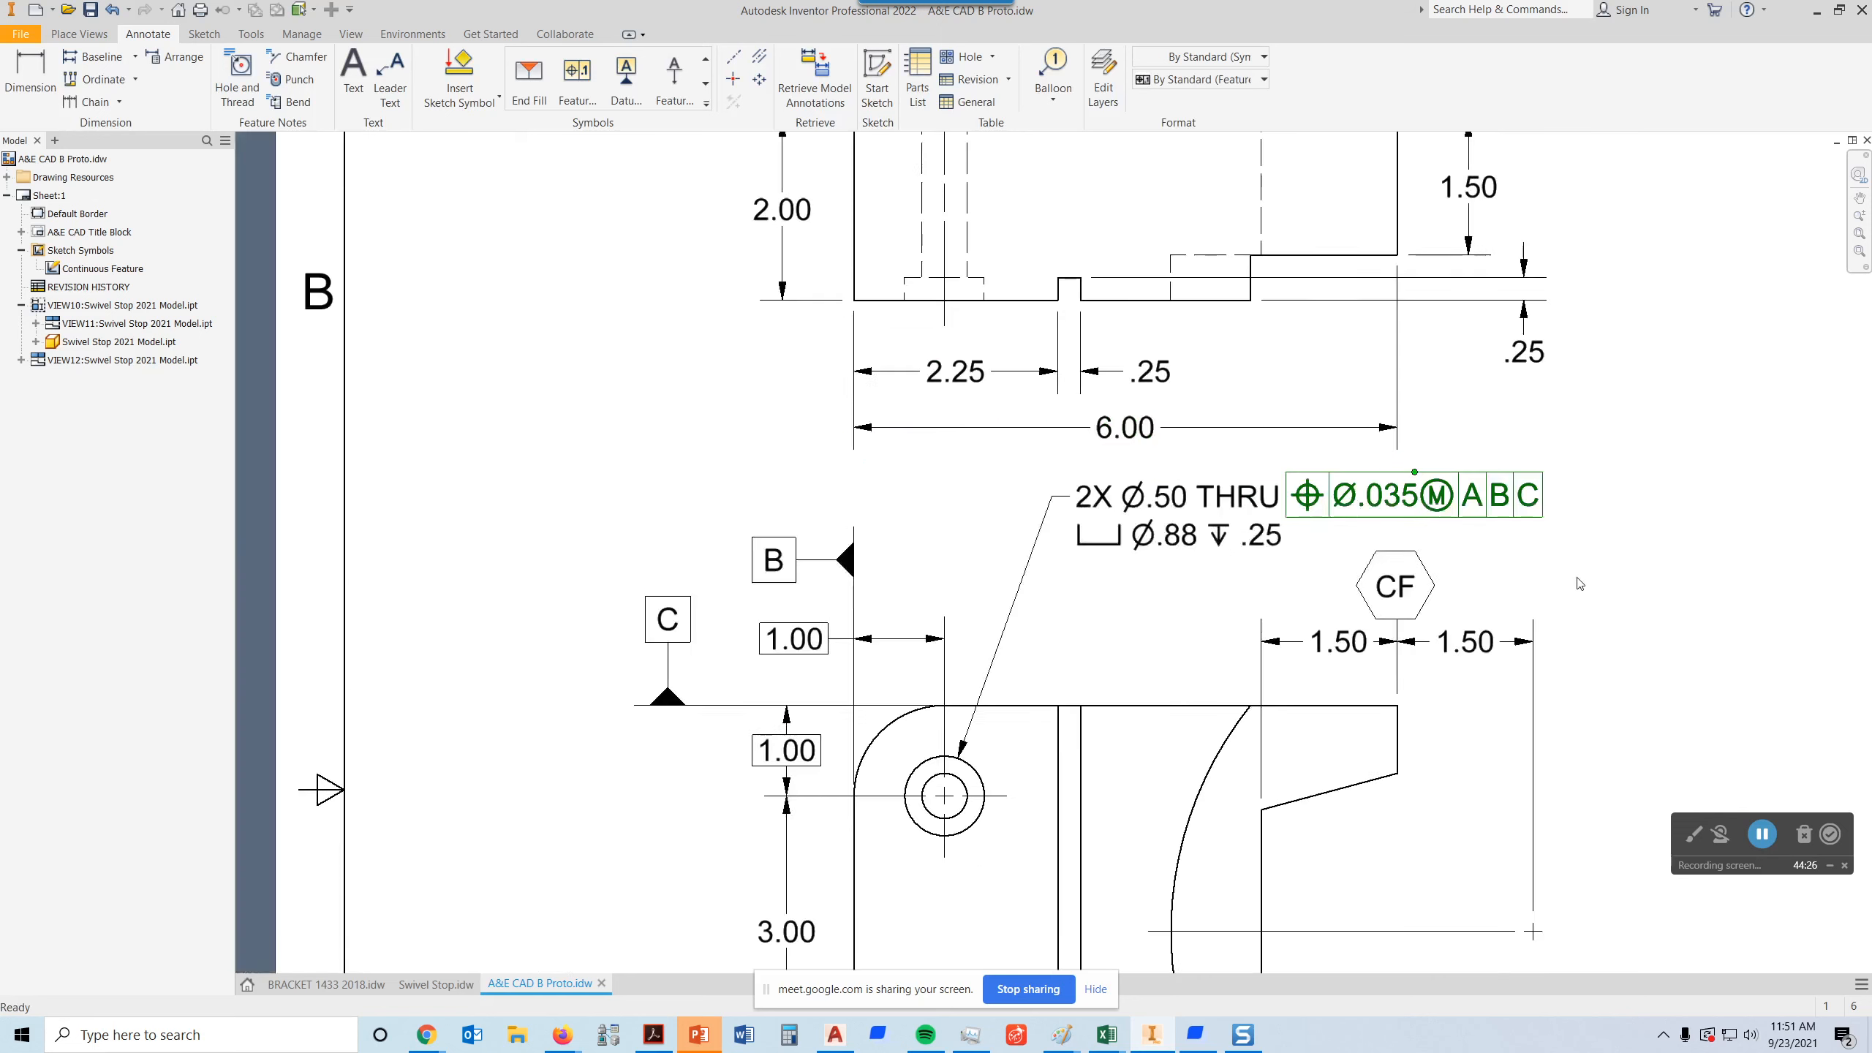
pyautogui.moveTo(1550, 585); pyautogui.dragTo(1223, 411, button='middle')
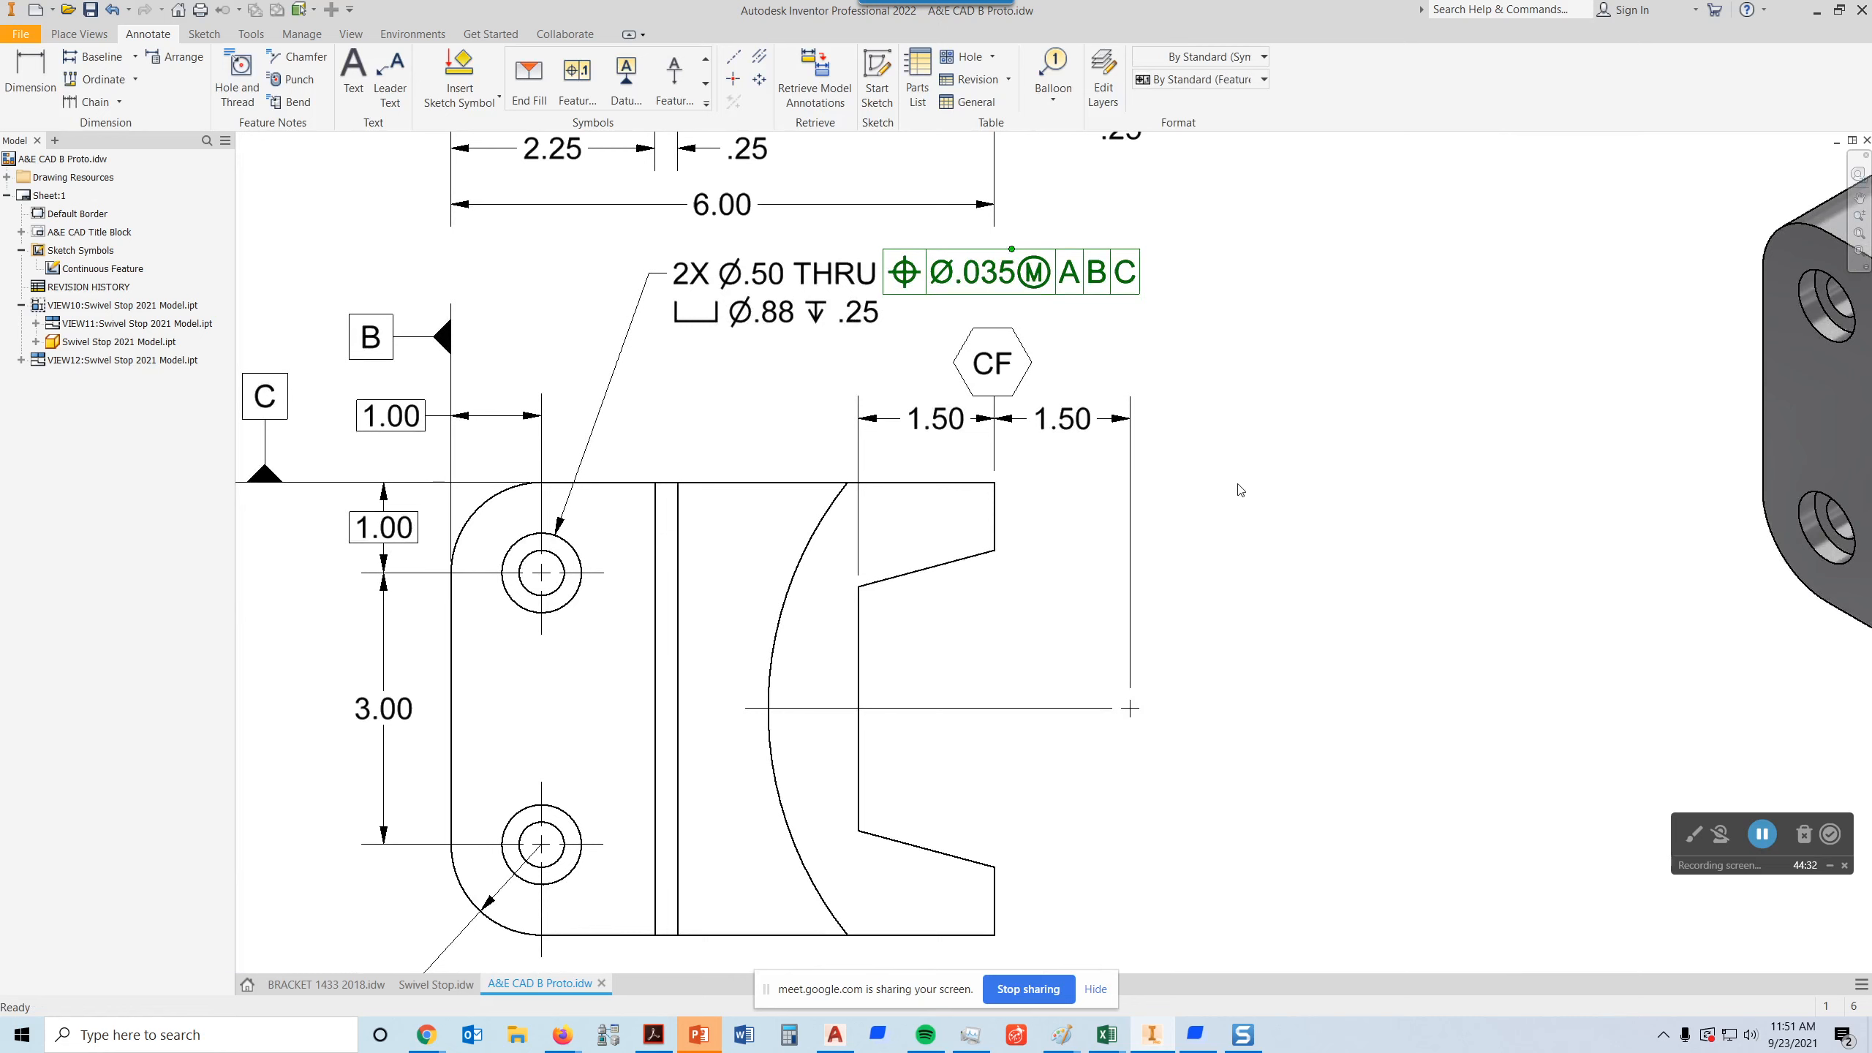
pyautogui.click(41, 65)
pyautogui.click(798, 590)
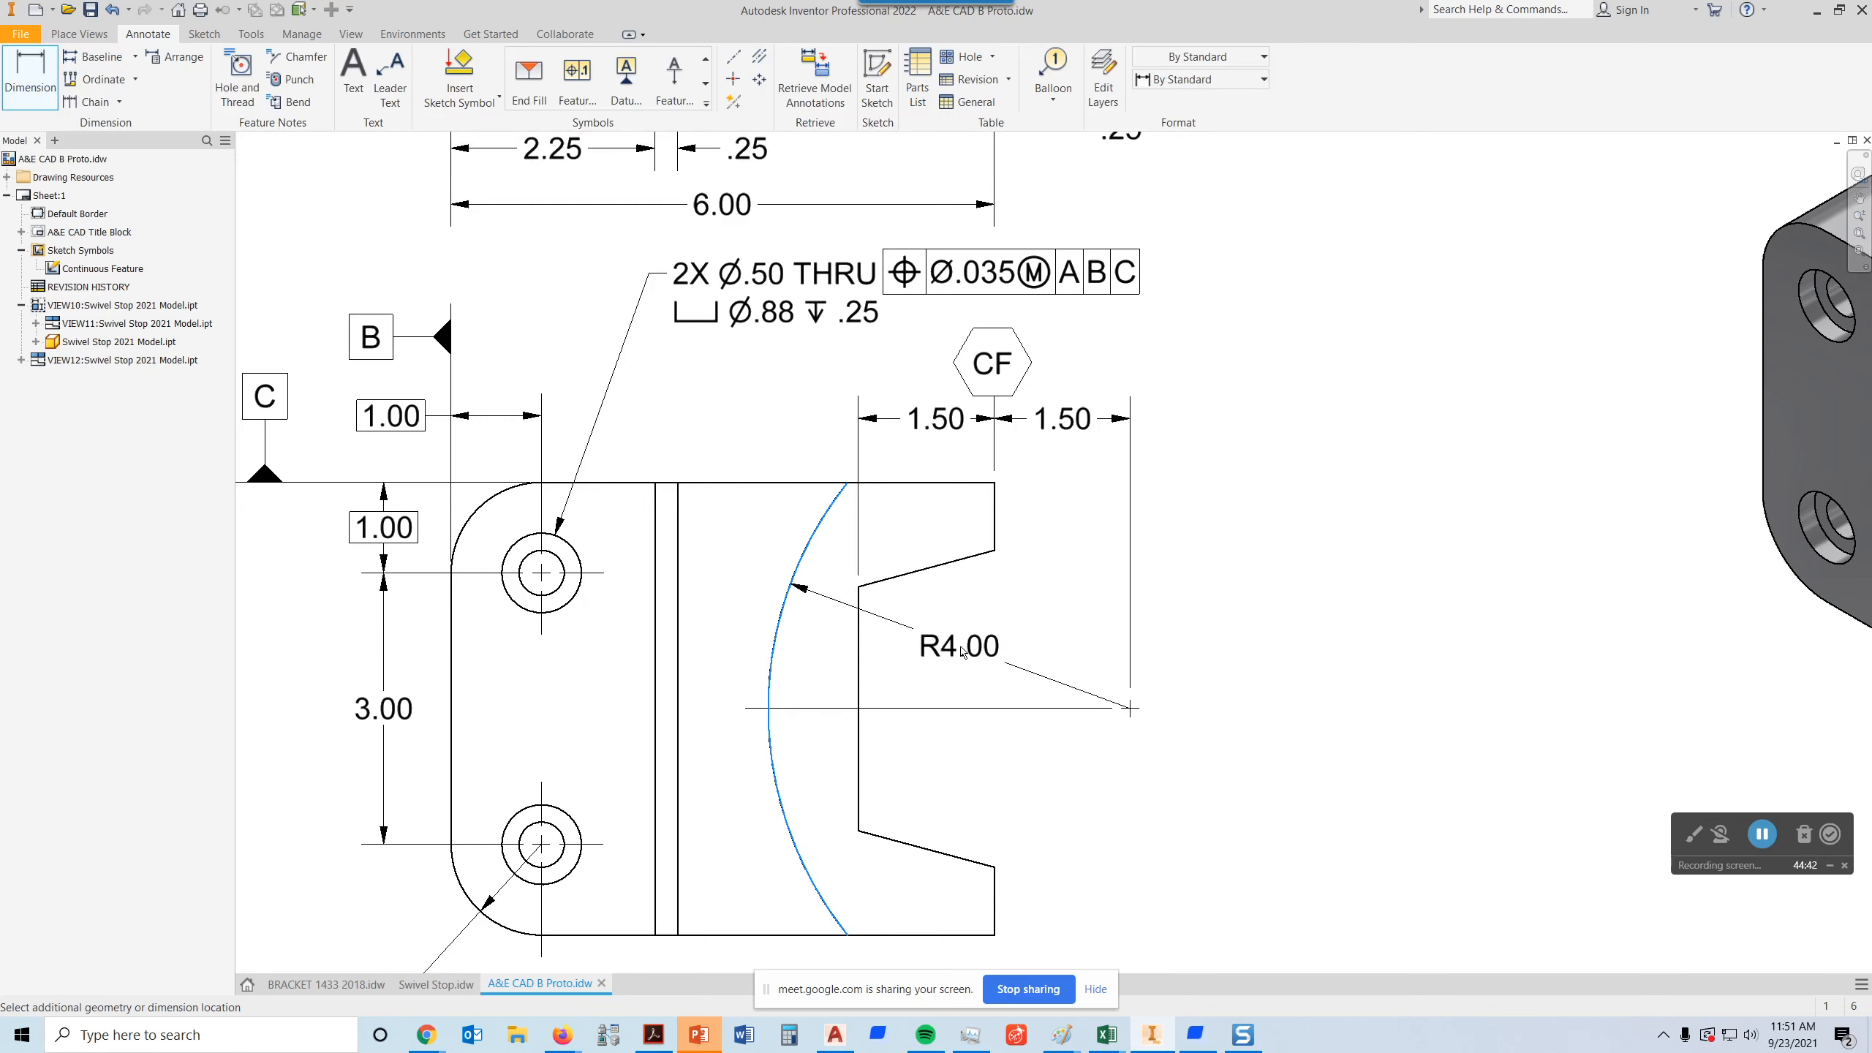
pyautogui.click(961, 643)
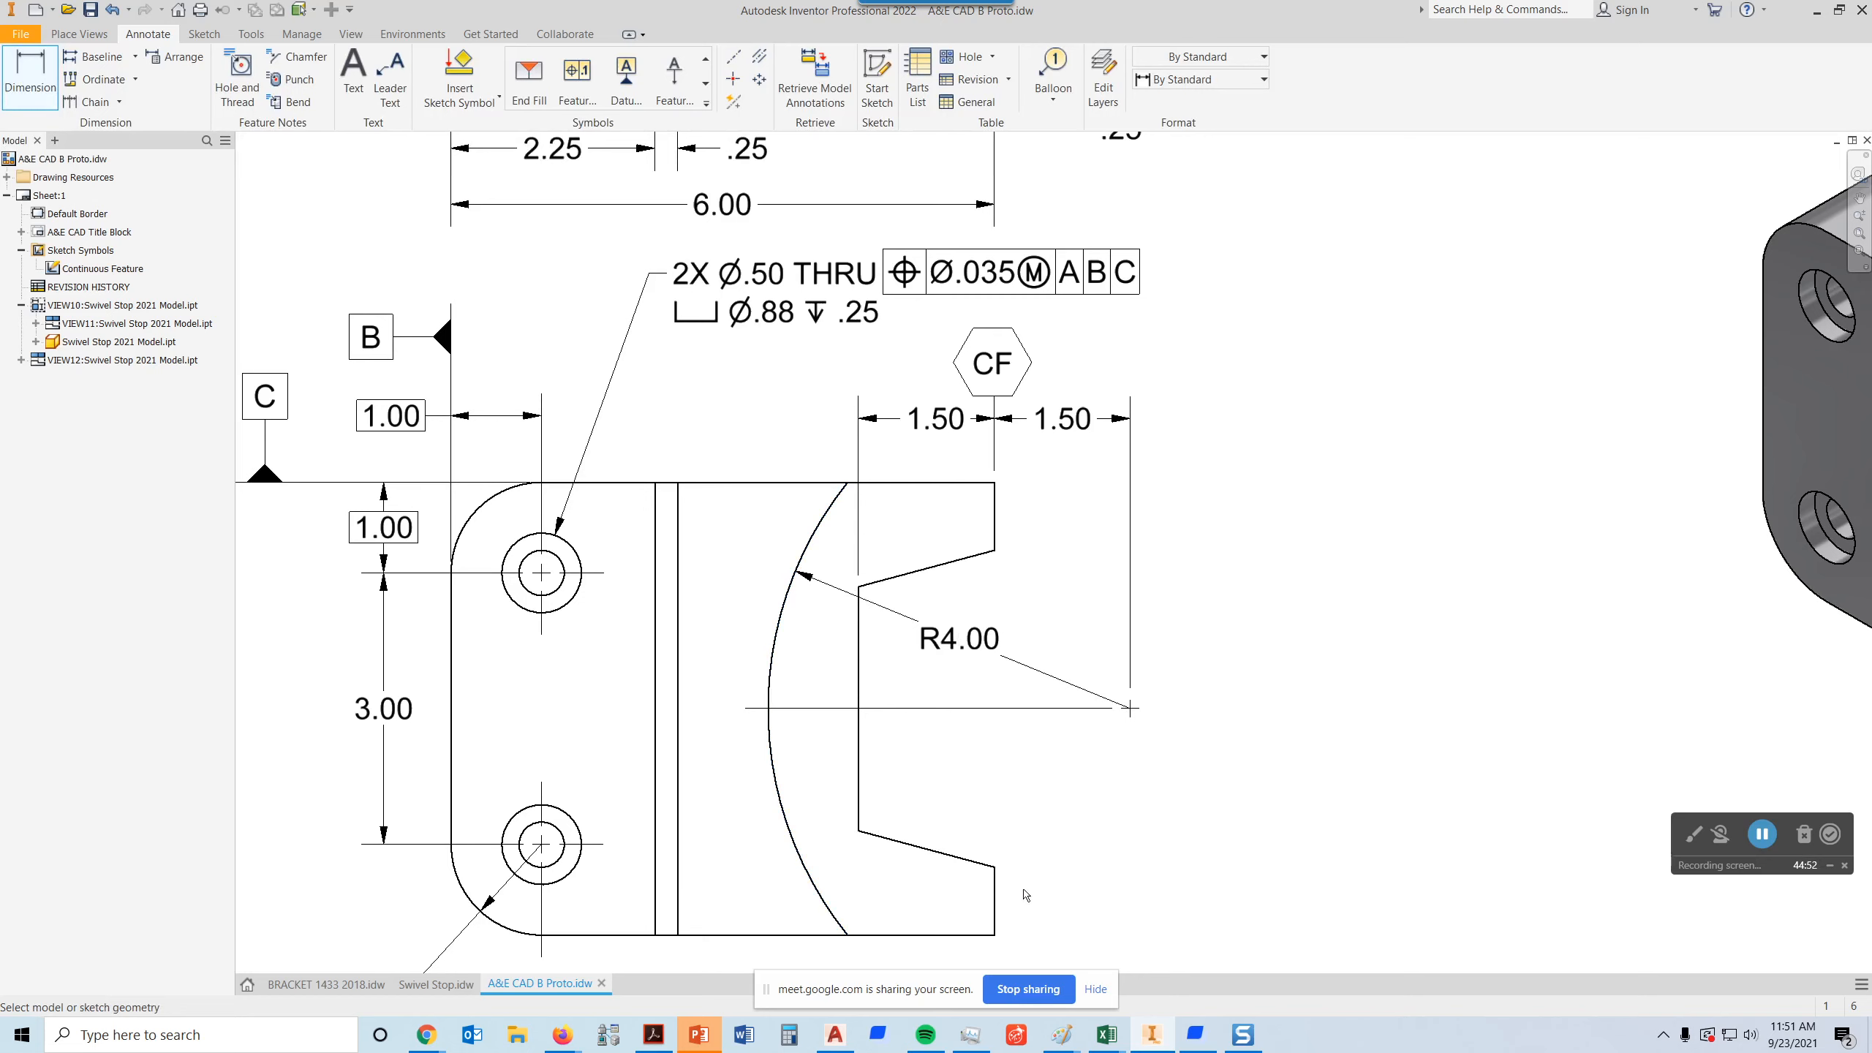
pyautogui.click(994, 887)
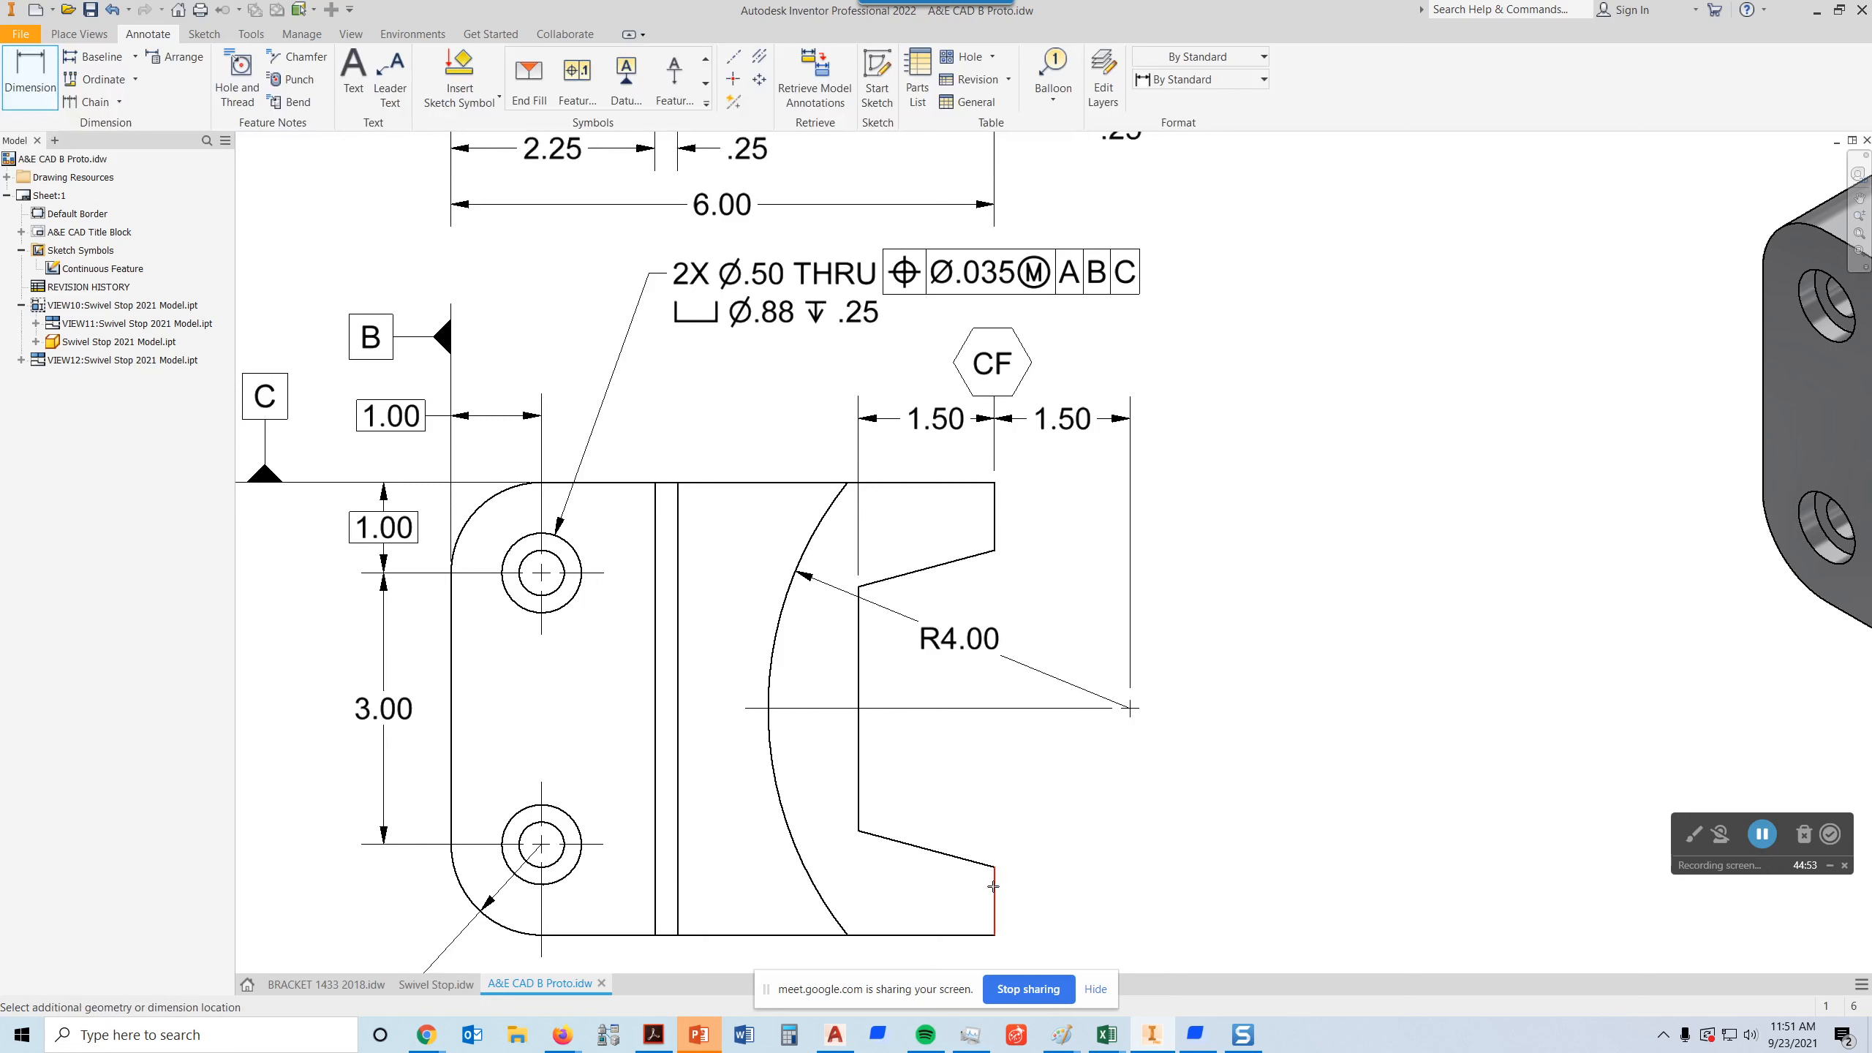
pyautogui.click(933, 851)
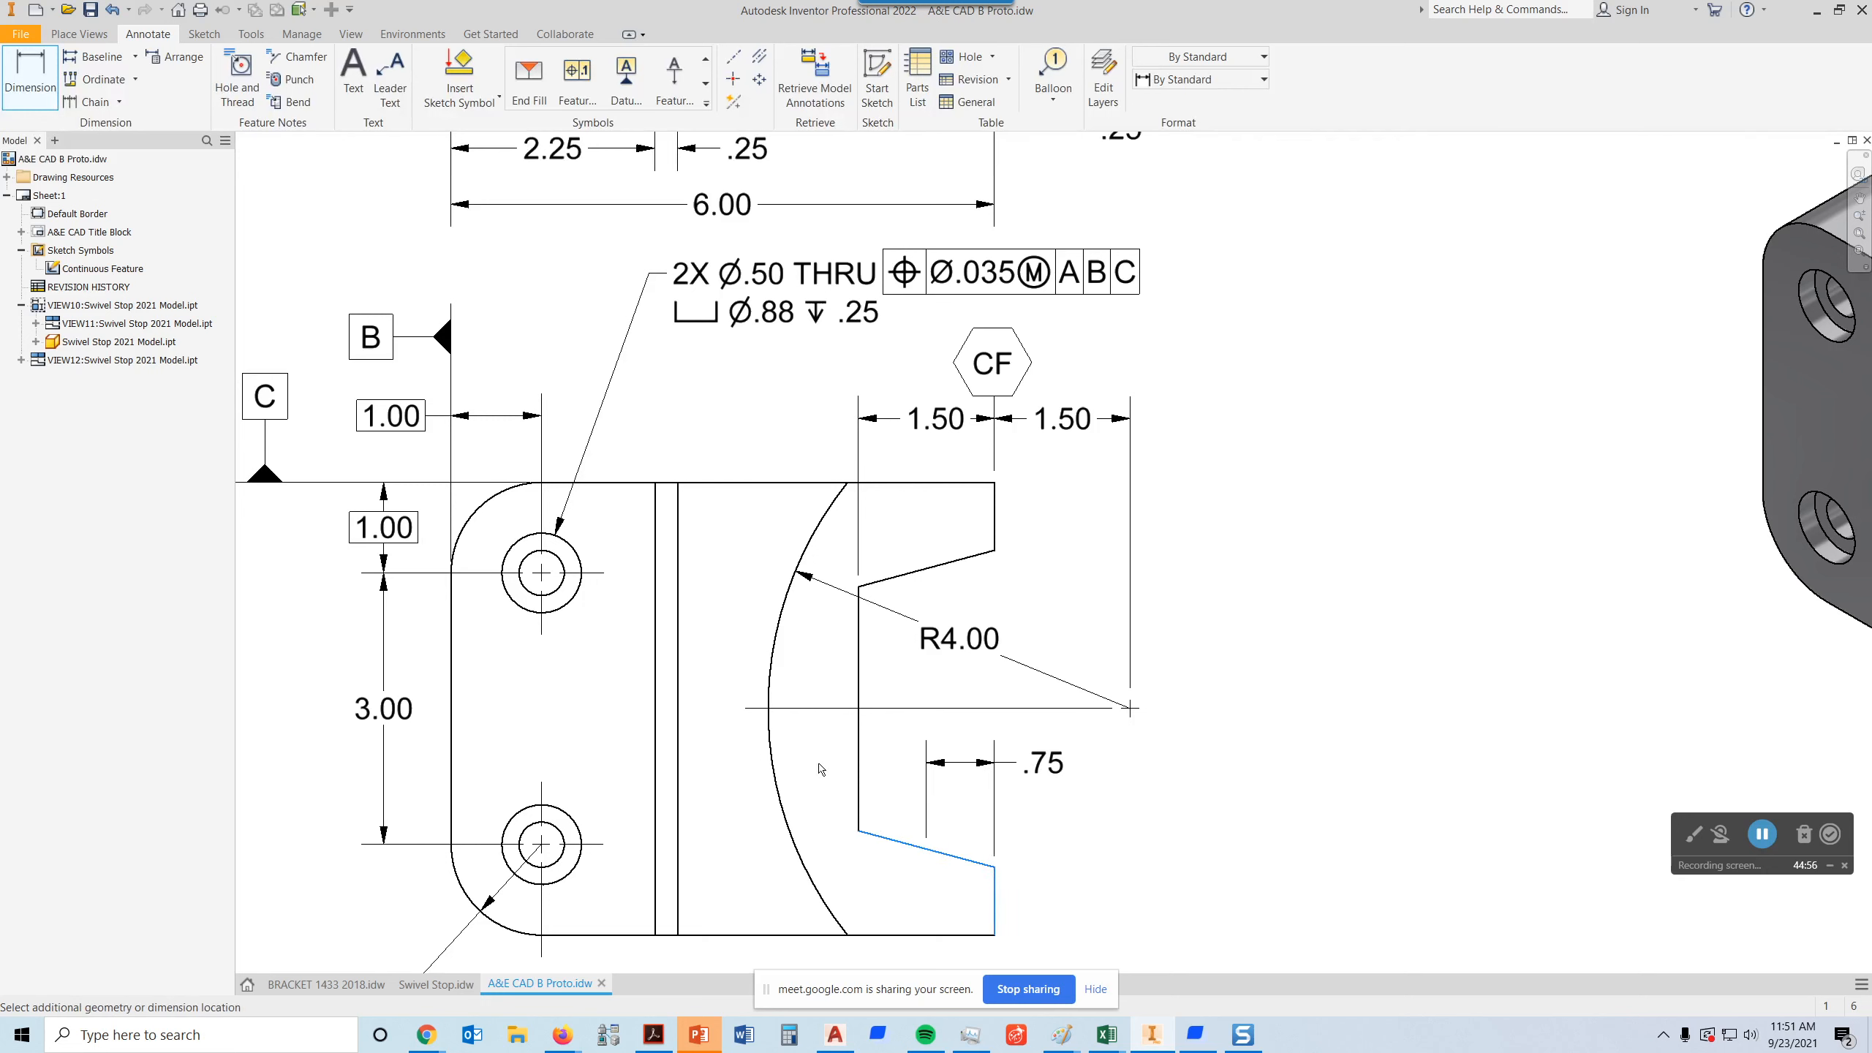
pyautogui.press('Escape')
# - Dimension the angle between the notch's lower slanted side and the part's right edge, placing the text inside the notch
pyautogui.press('d')
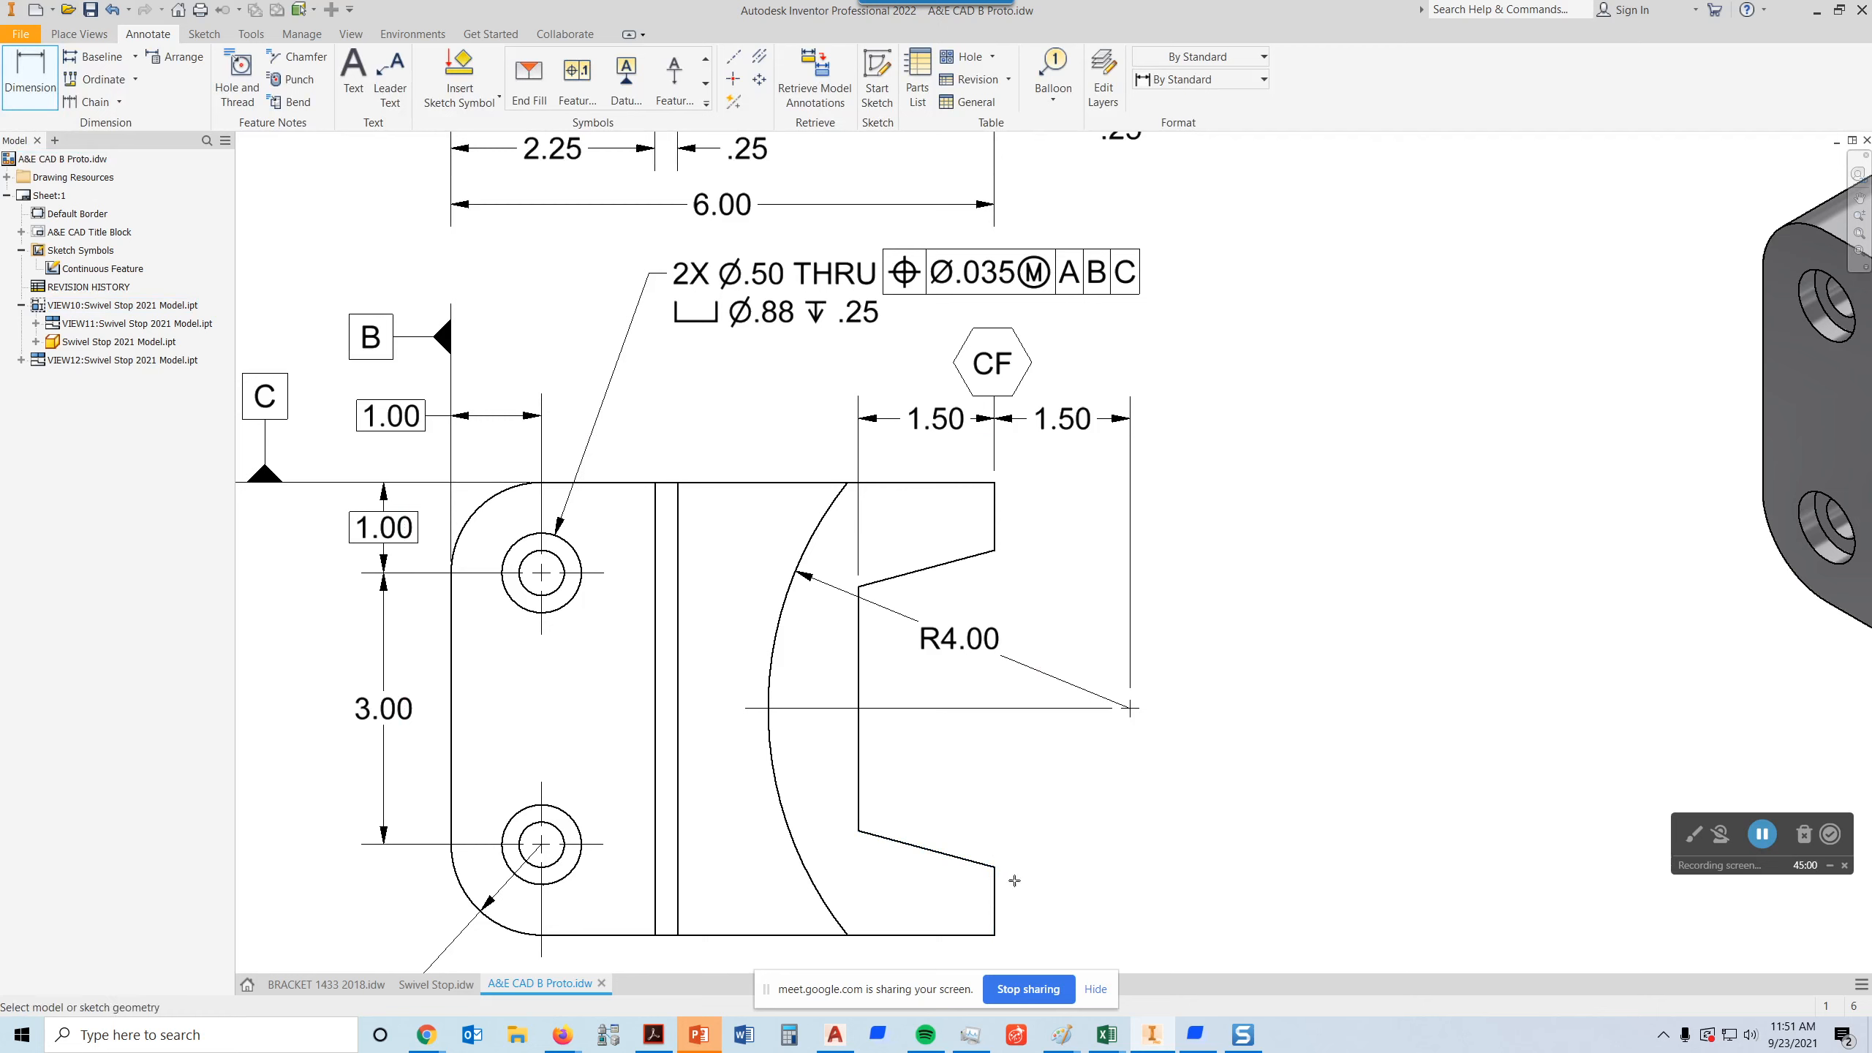
pyautogui.click(996, 901)
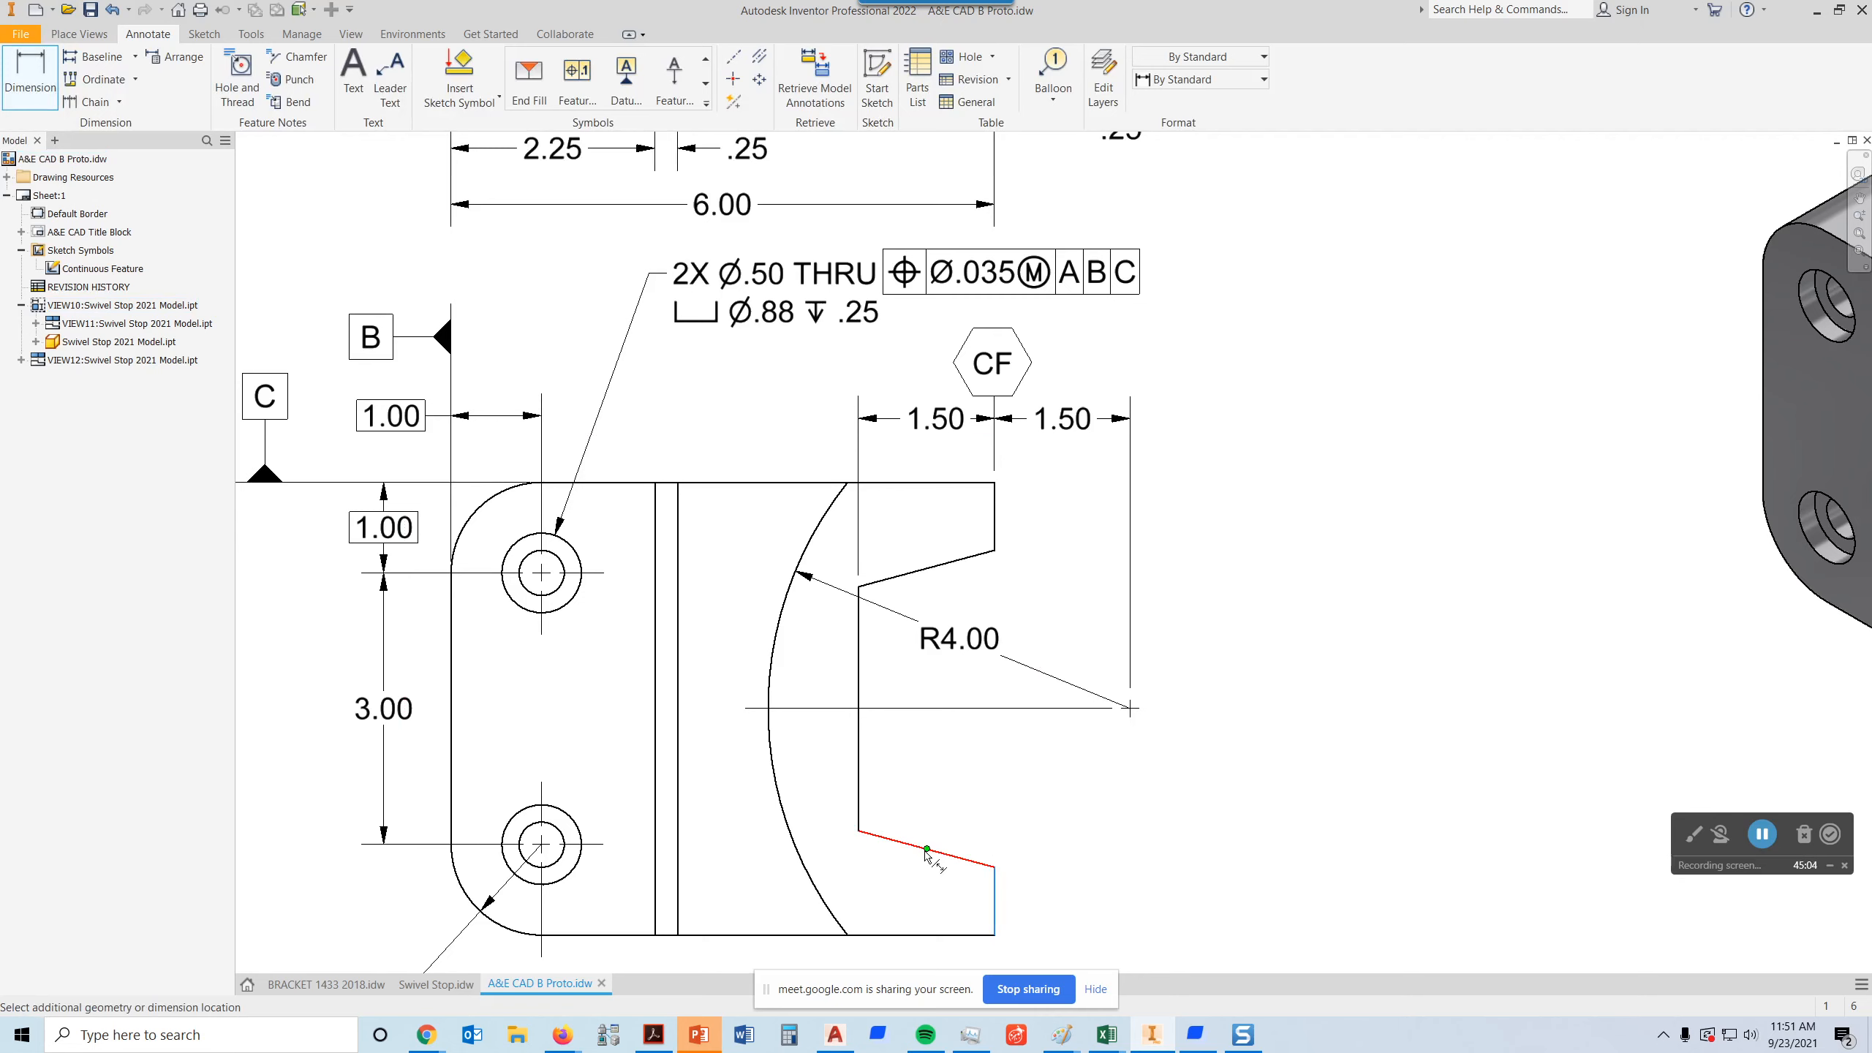
pyautogui.click(947, 856)
pyautogui.click(919, 796)
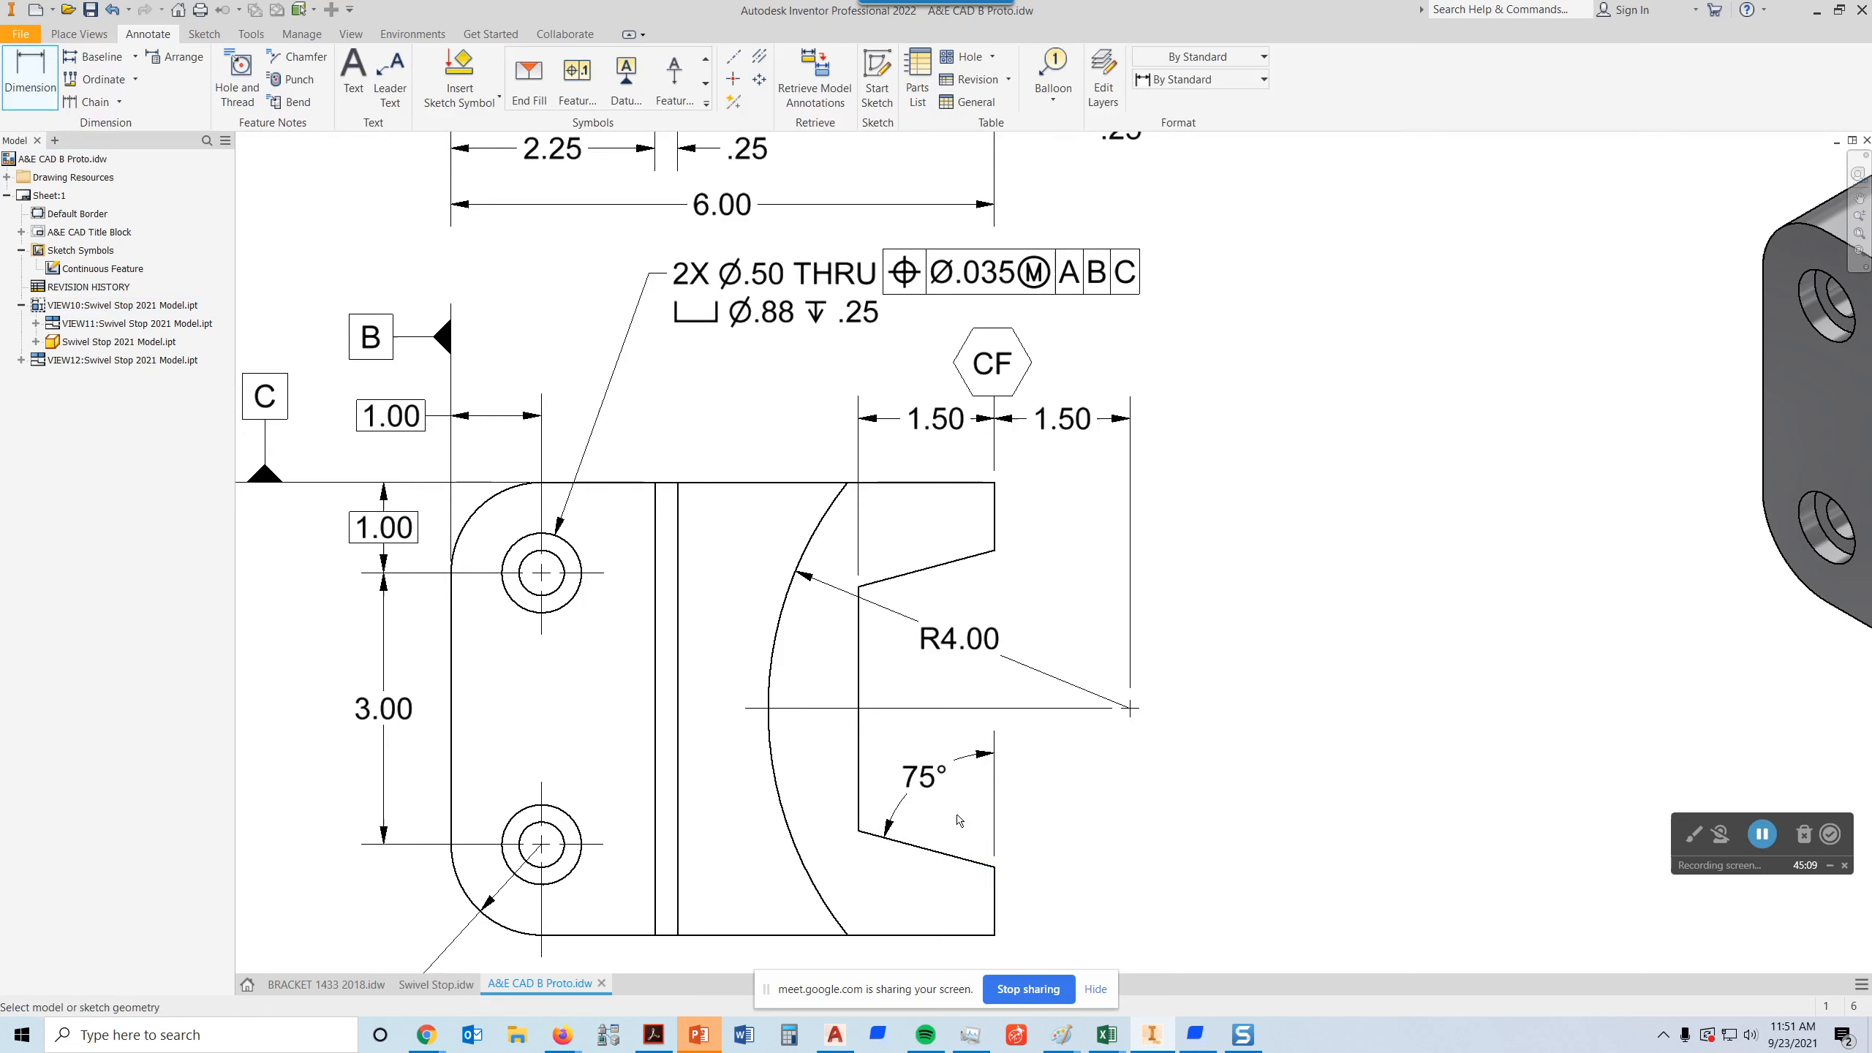
# - Add a 2X prefix to the notch's angle dimension
pyautogui.doubleClick(921, 779)
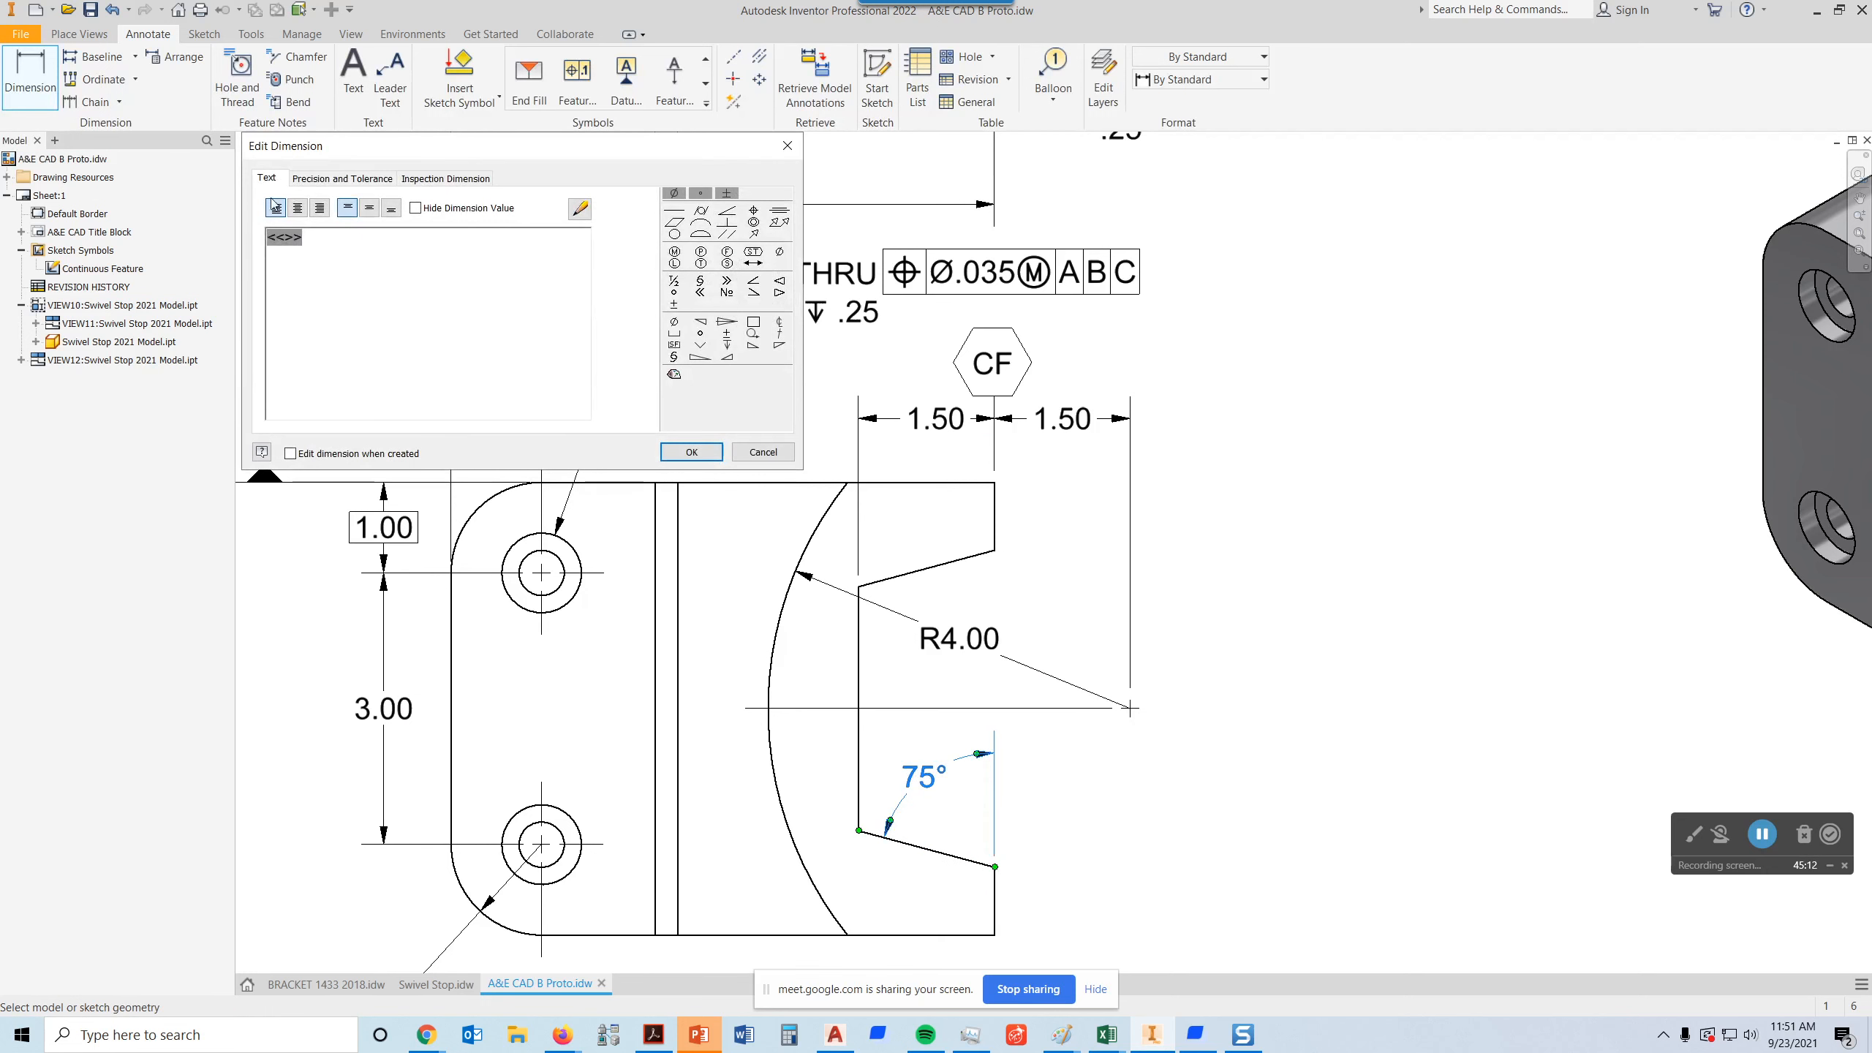
pyautogui.write('2x')
pyautogui.press('BackSpace')
pyautogui.press('BackSpace')
pyautogui.doubleClick(298, 238)
pyautogui.press('Left')
pyautogui.write('2')
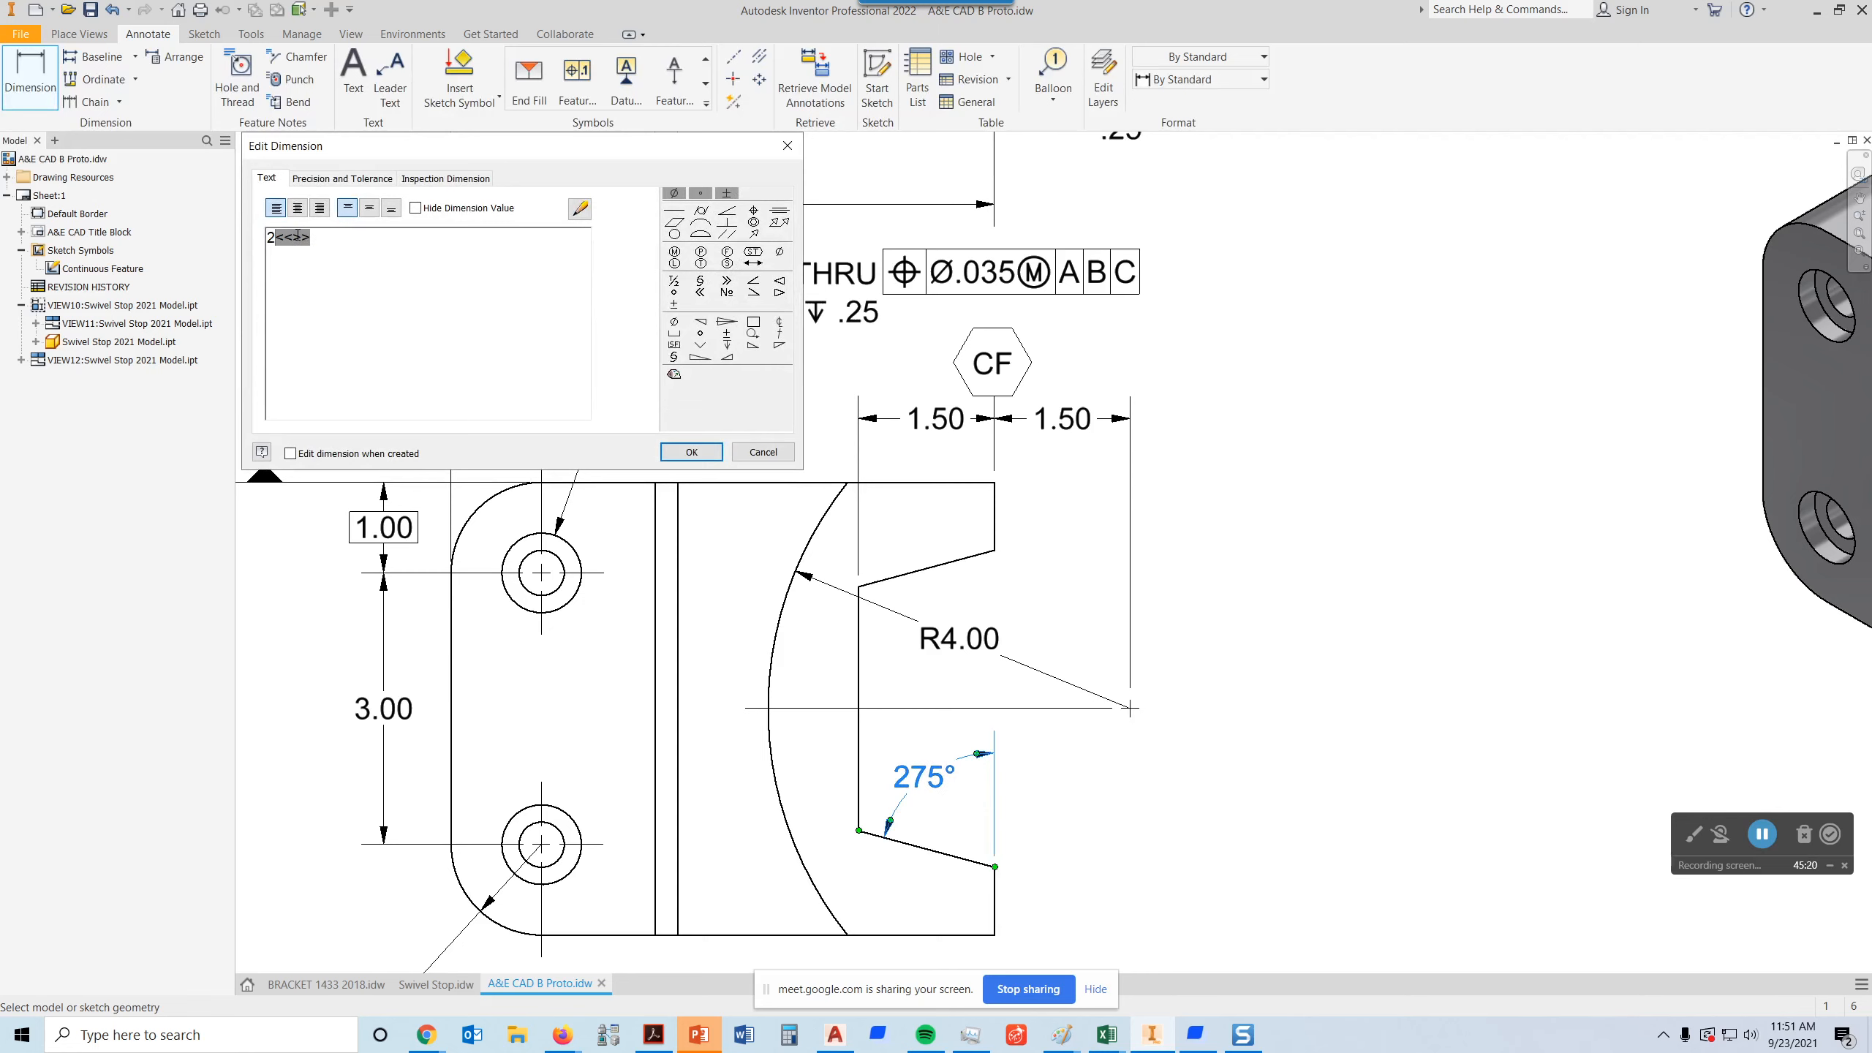
pyautogui.write('X')
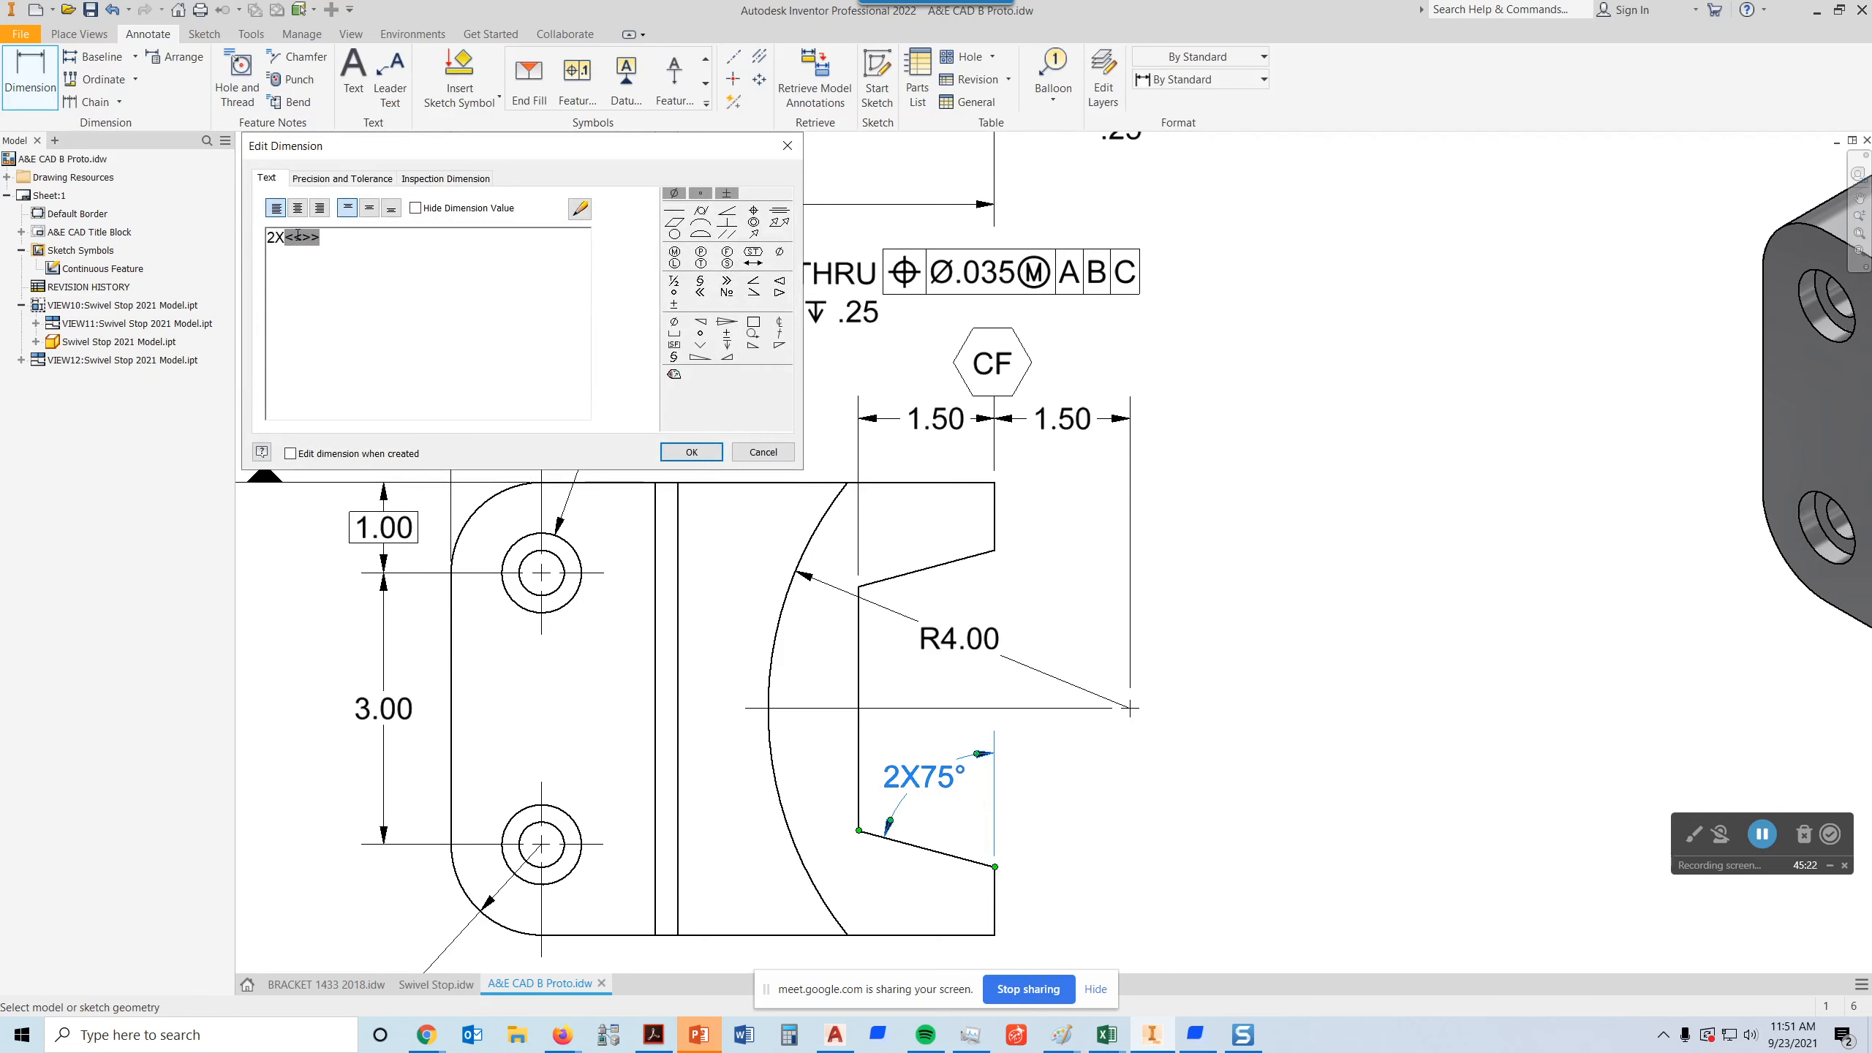
pyautogui.click(681, 456)
# - Dimension the height of the vertical edge above the notch in the front view, placing it outside the part's right side
pyautogui.moveTo(1098, 600)
pyautogui.mouseDown(button='middle')
pyautogui.moveTo(1316, 661)
pyautogui.moveTo(1345, 556)
pyautogui.moveTo(1304, 615)
pyautogui.mouseUp(button='middle')
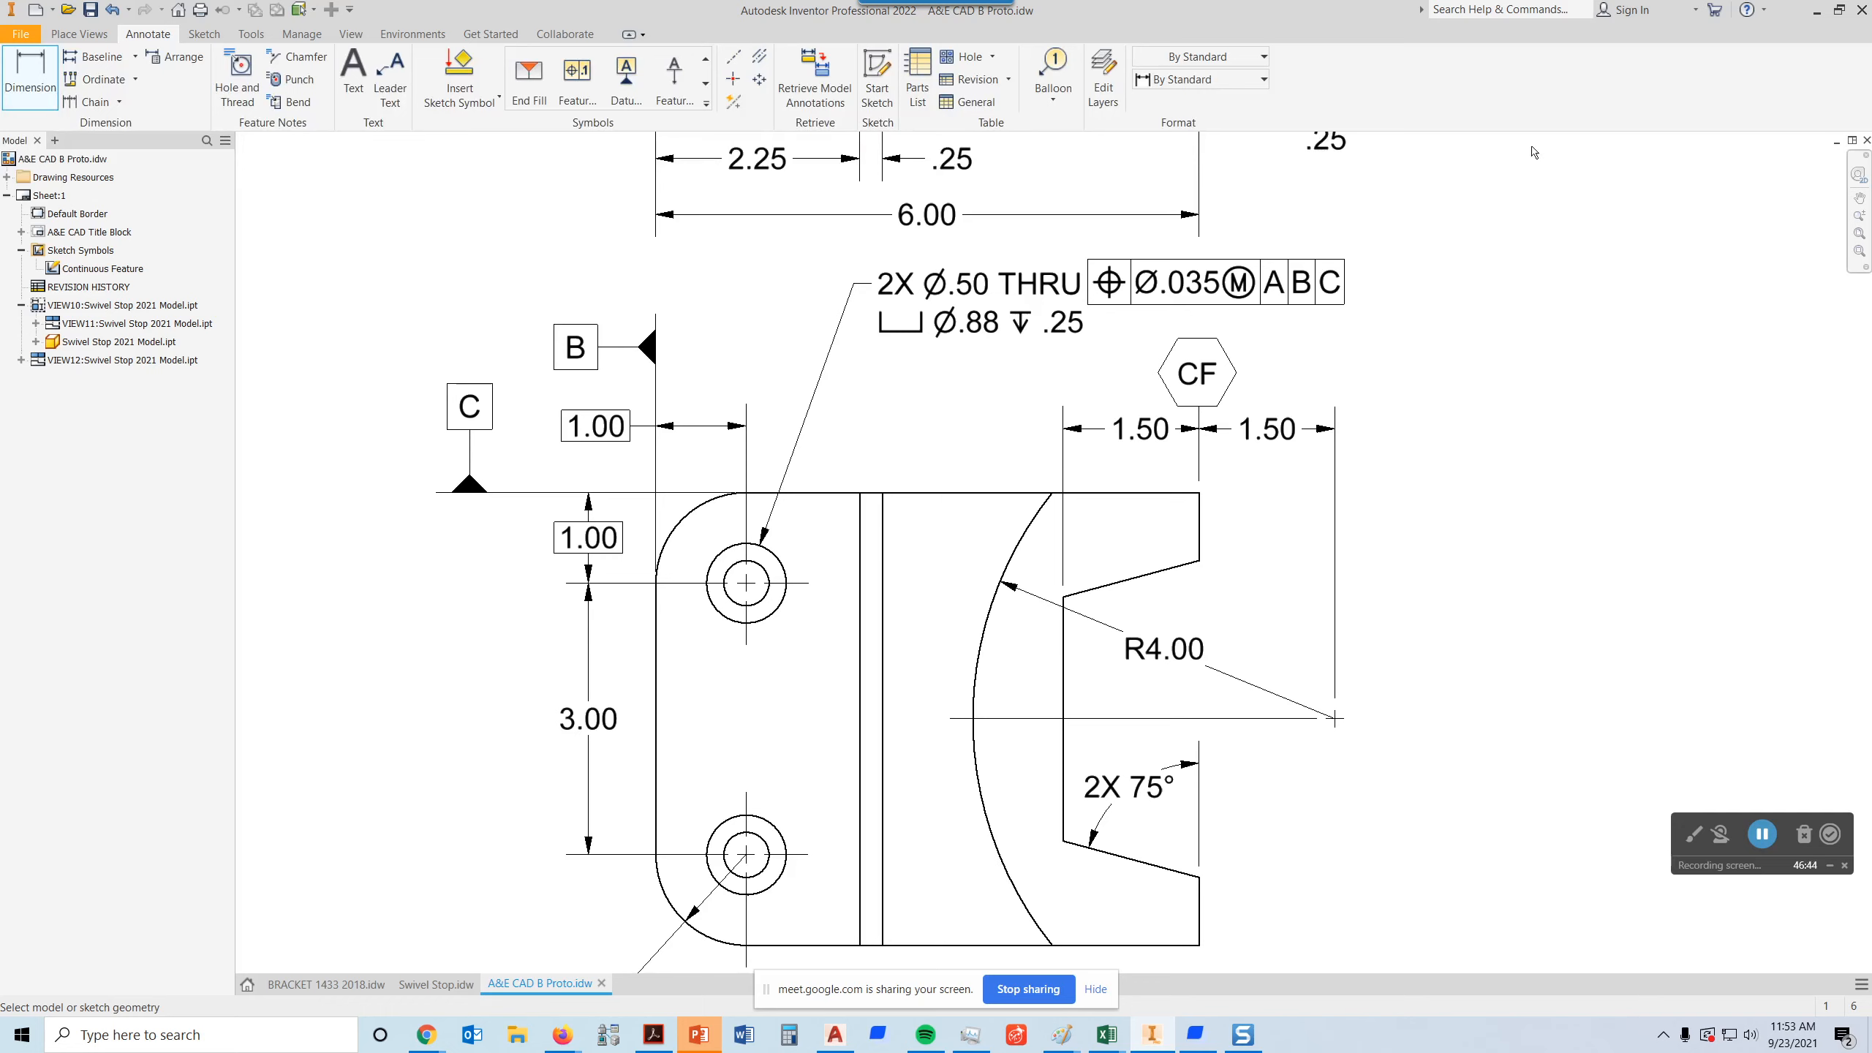
pyautogui.click(33, 80)
pyautogui.click(1201, 519)
pyautogui.click(1199, 563)
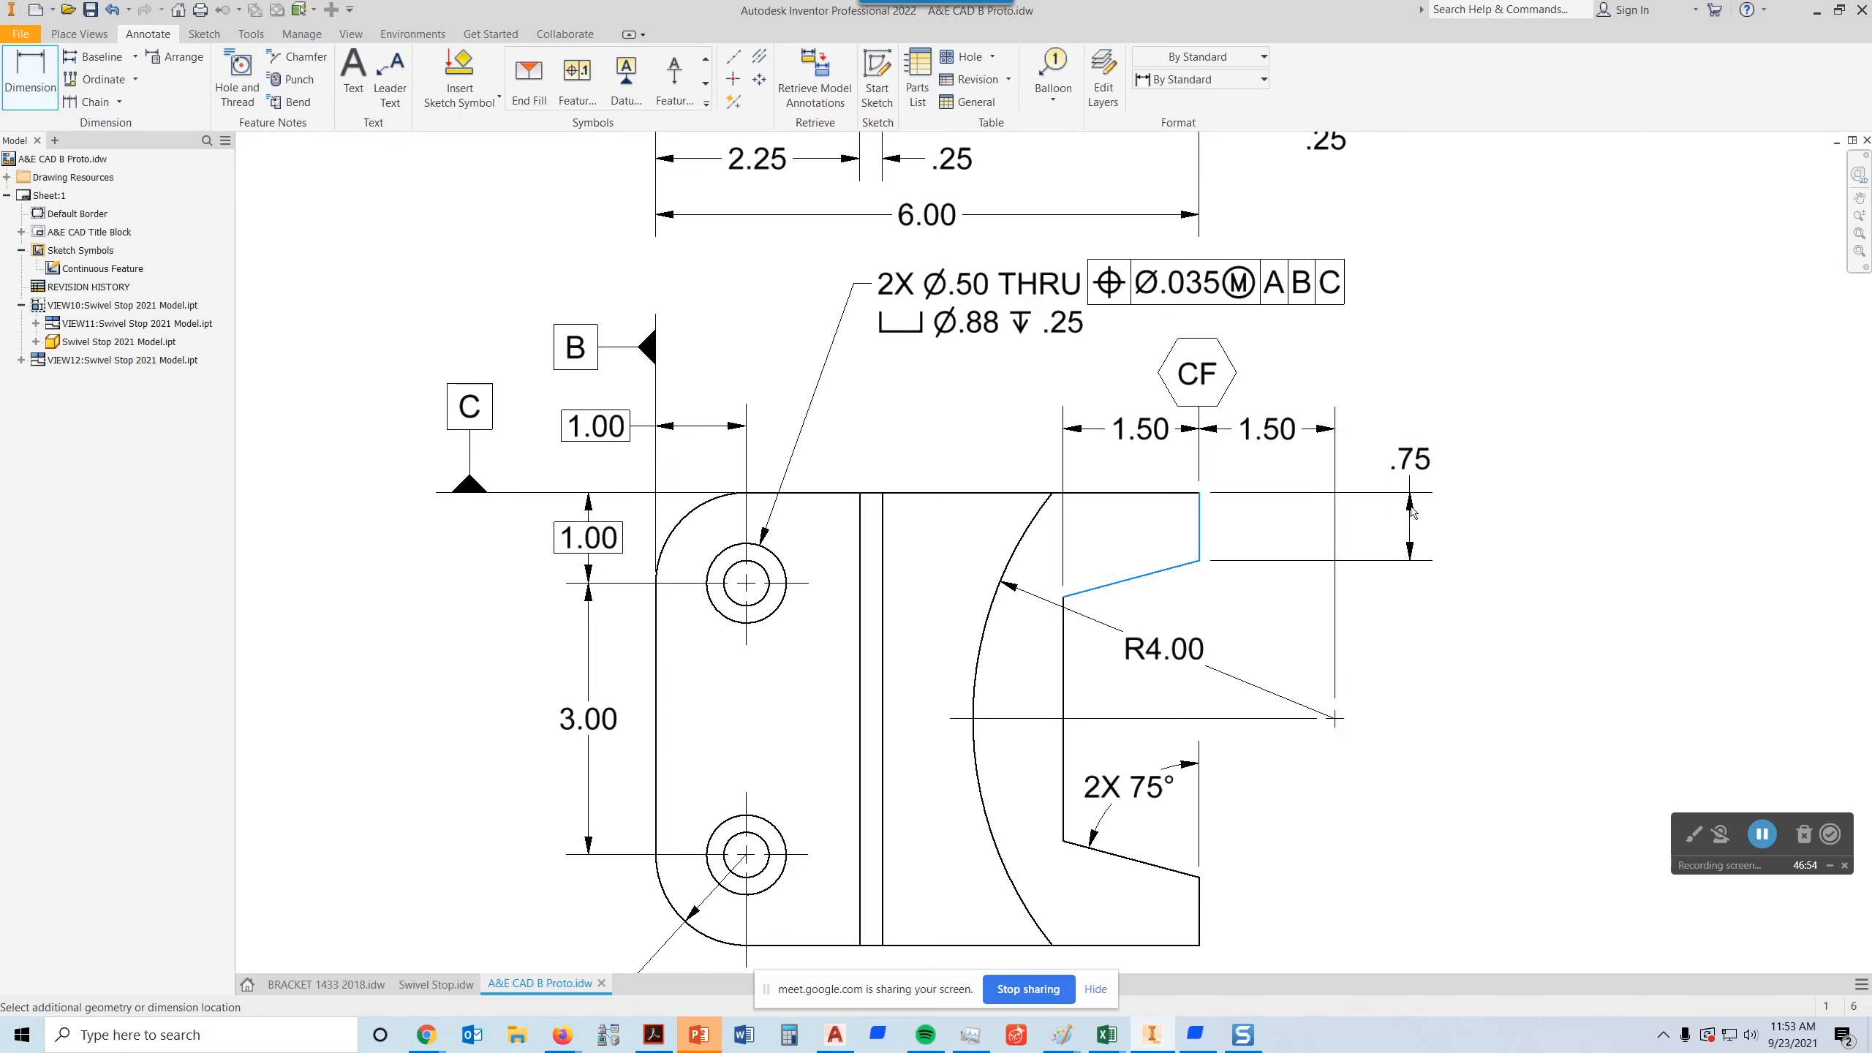
pyautogui.click(1412, 511)
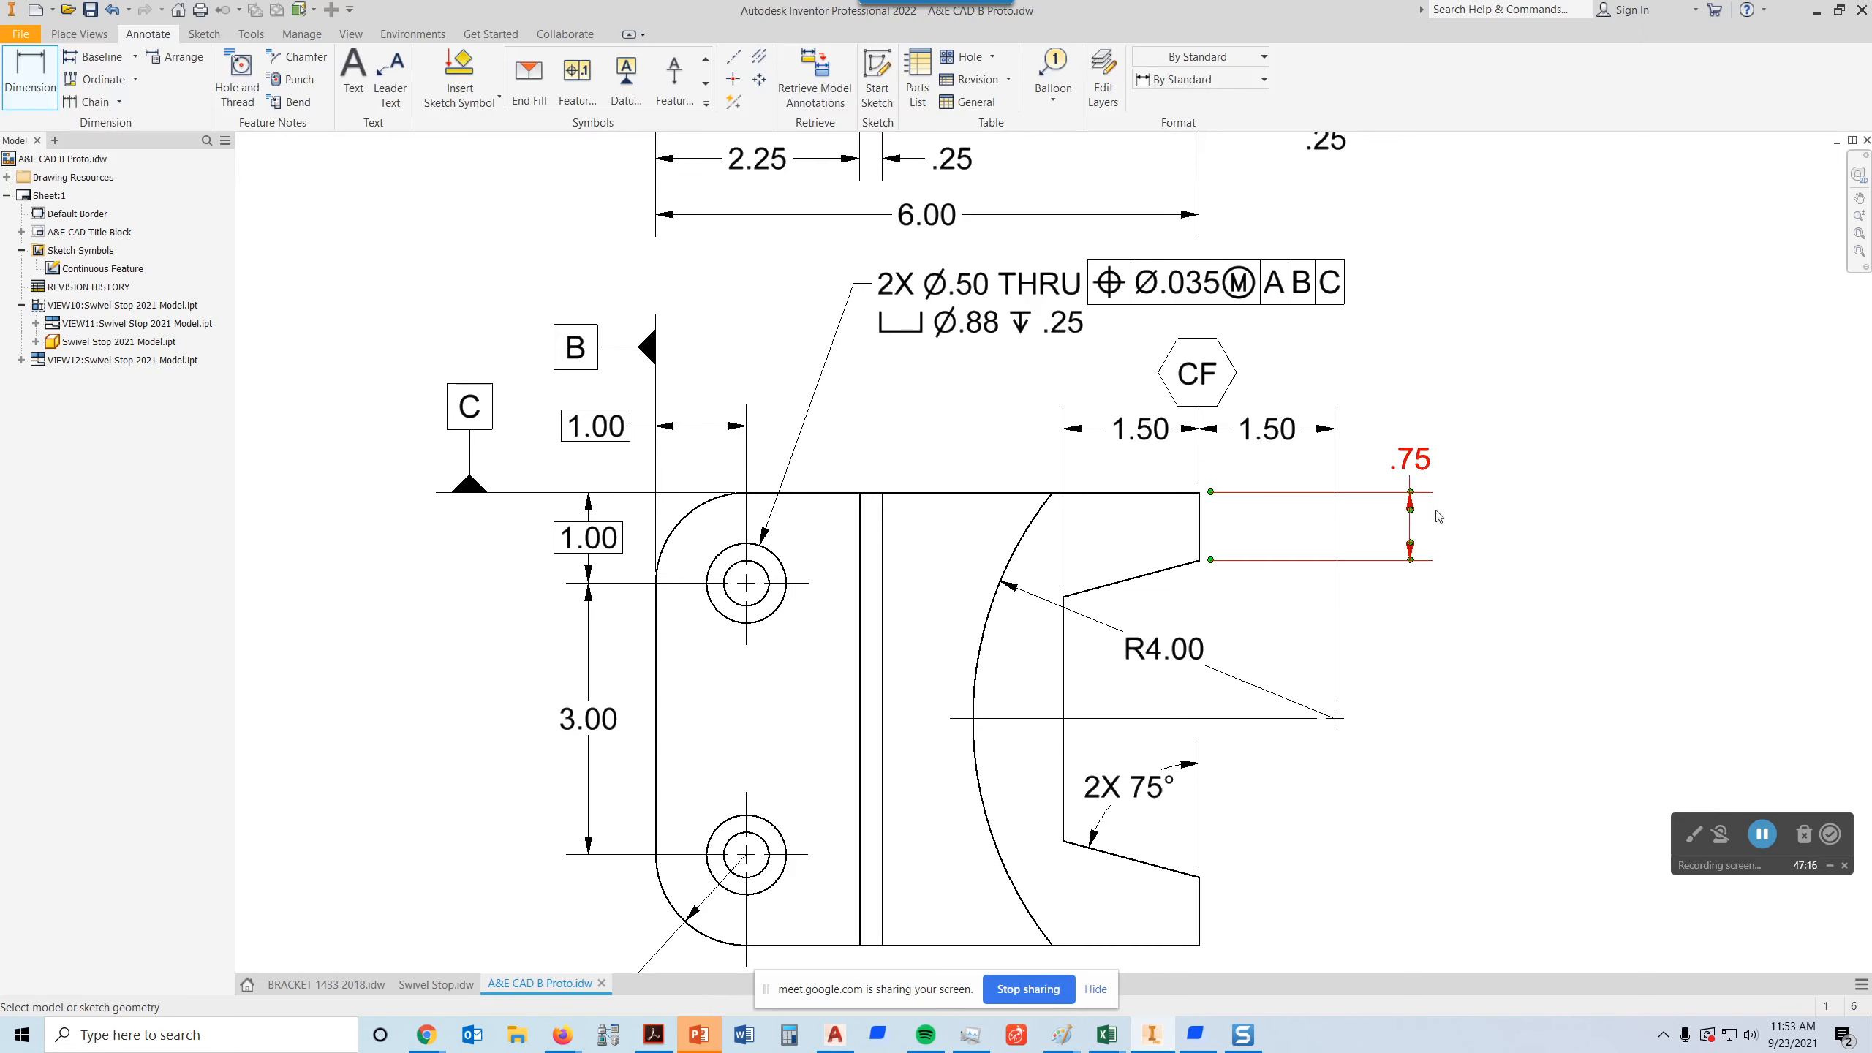
# - Add a 2X prefix to the dimension of the short vertical edge above the notch
pyautogui.doubleClick(1430, 476)
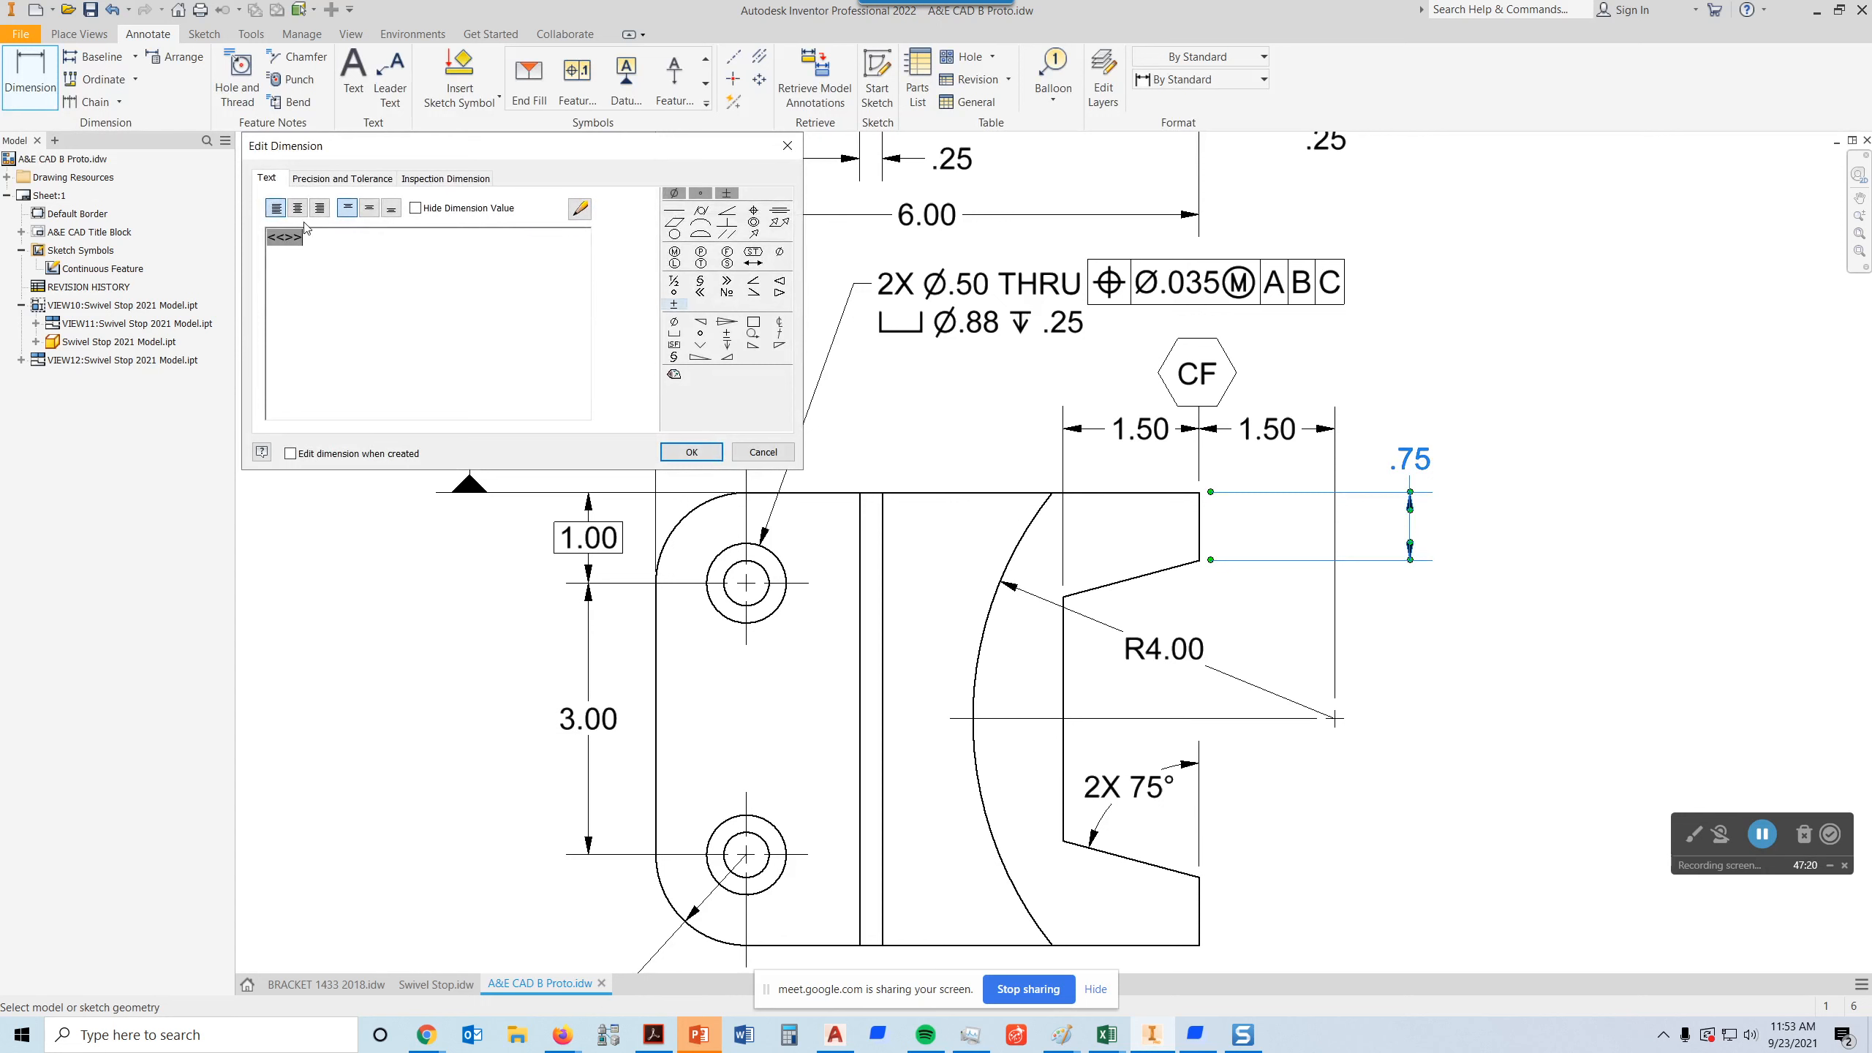
pyautogui.write('2X')
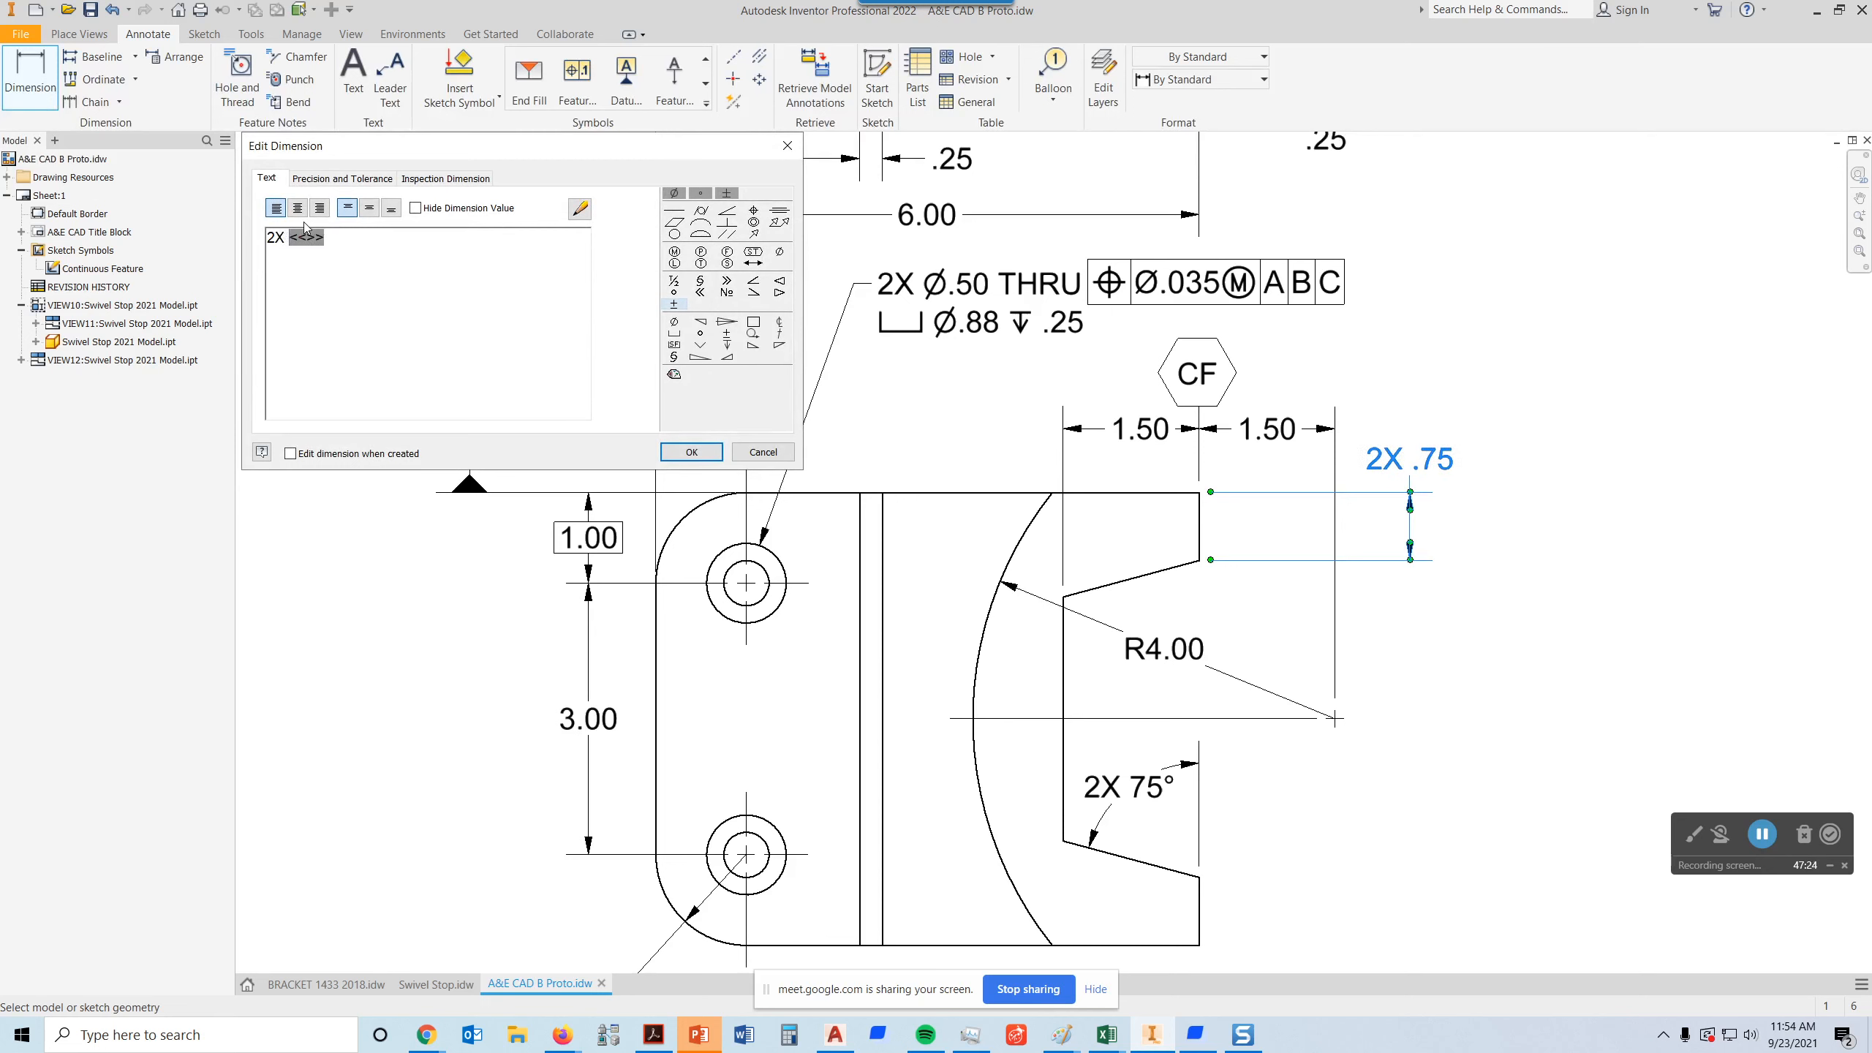
pyautogui.click(691, 451)
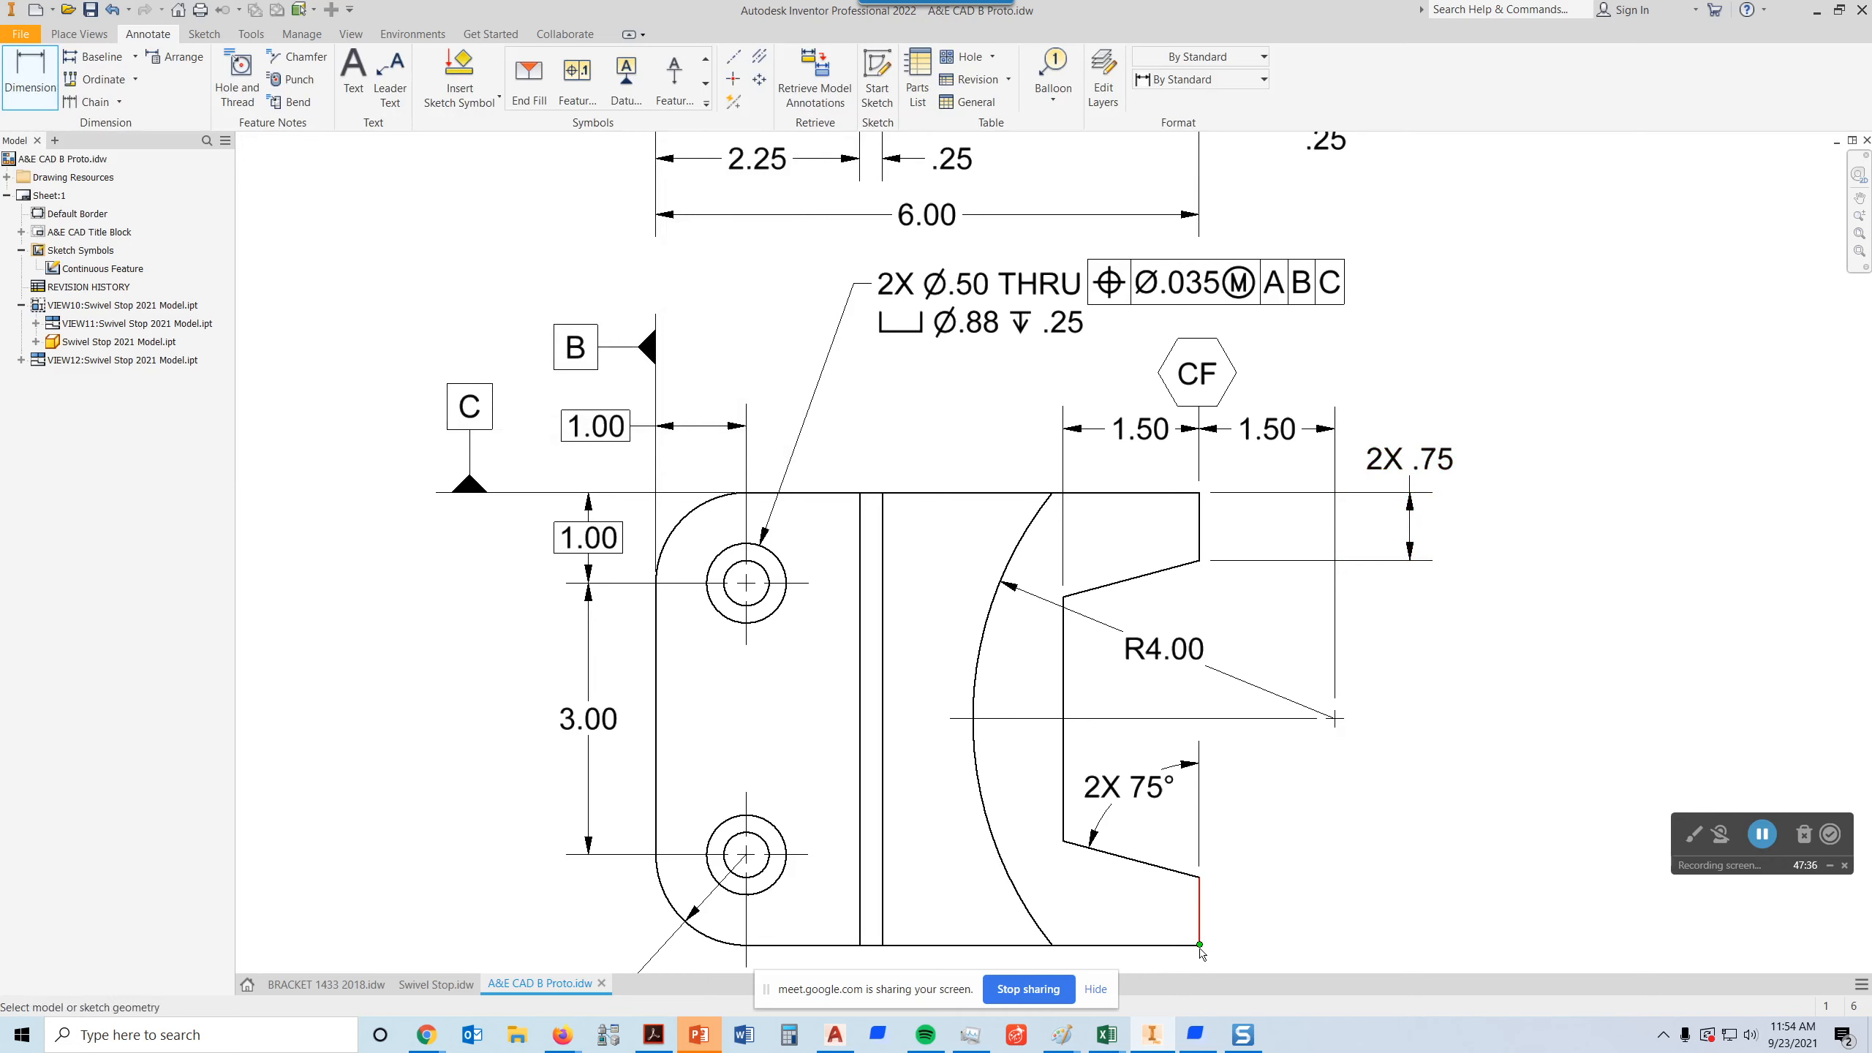
# - Dimension the vertical distance from the part's lower right corner to the large arc's center, placing it right of the part
pyautogui.click(1342, 721)
pyautogui.click(1344, 727)
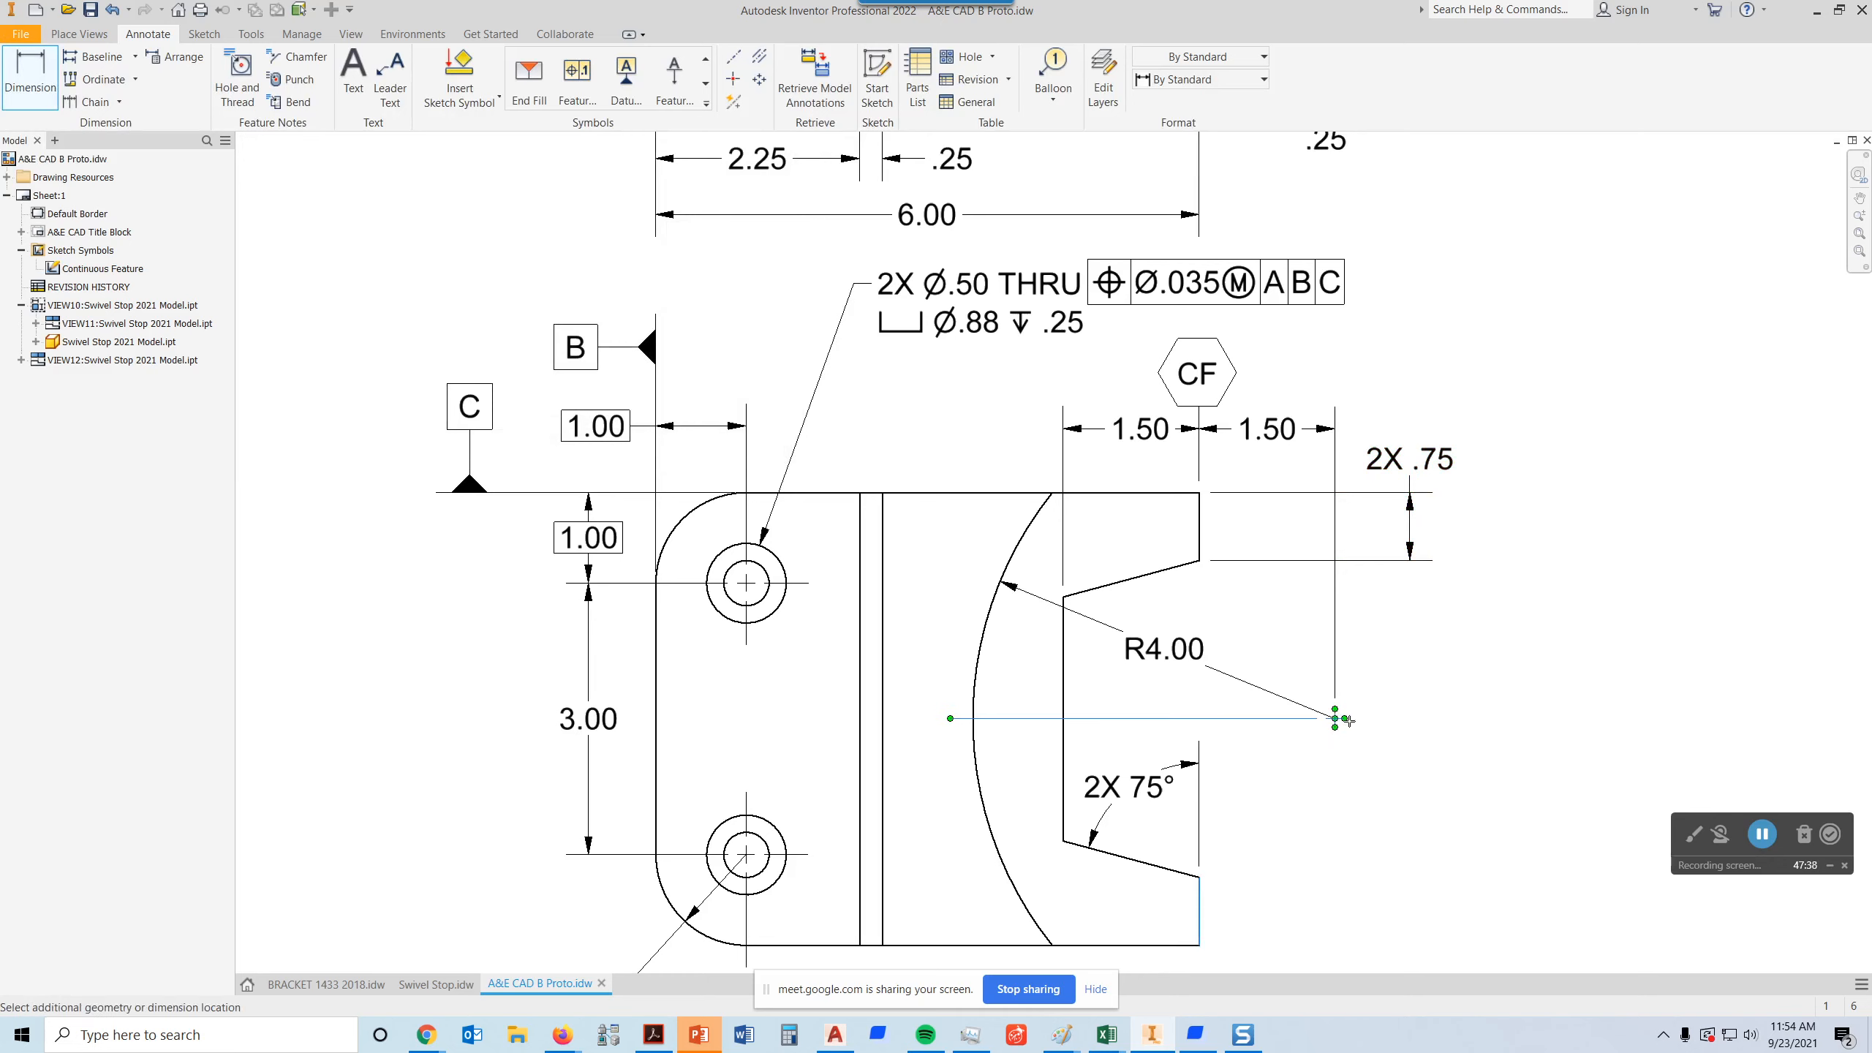
pyautogui.click(1423, 780)
pyautogui.moveTo(1546, 711)
pyautogui.mouseDown(button='middle')
pyautogui.moveTo(1725, 401)
pyautogui.moveTo(1594, 527)
pyautogui.mouseUp(button='middle')
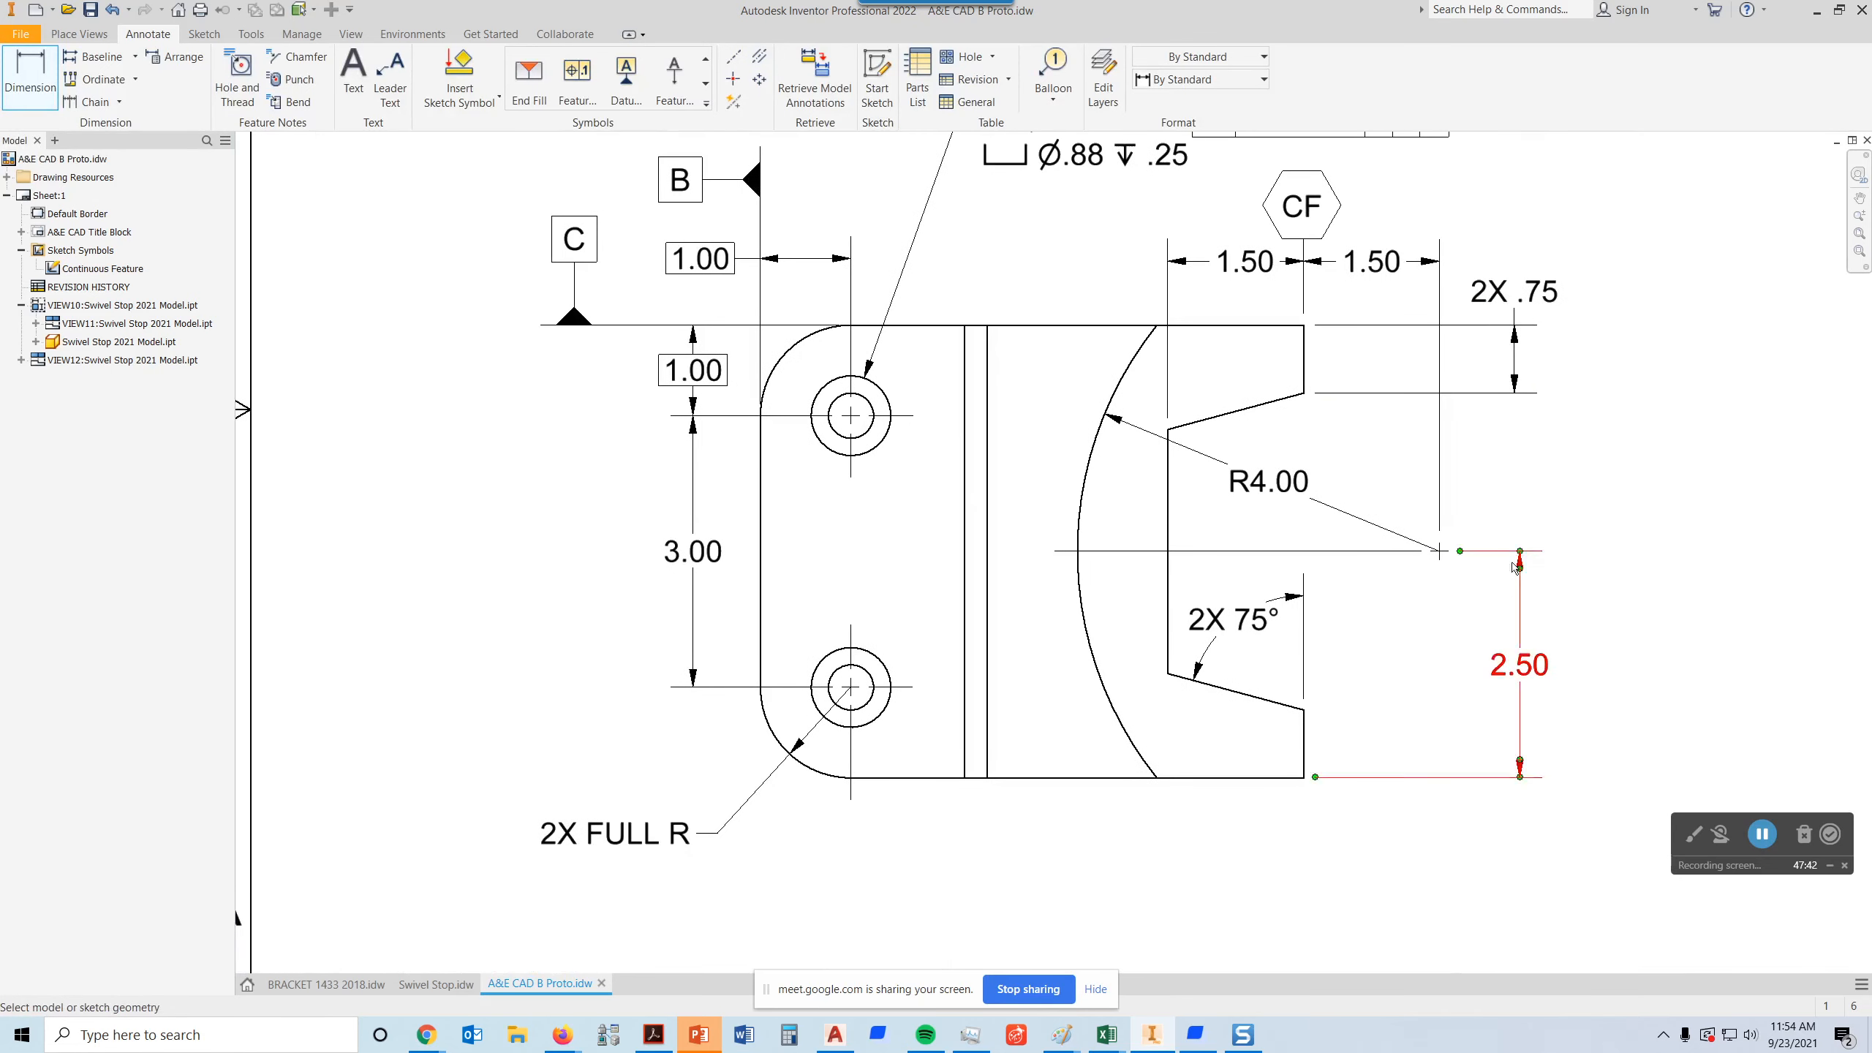
# - Align the 2X short-edge dimension vertically with the dimension to the arc's center below it
pyautogui.doubleClick(1528, 361)
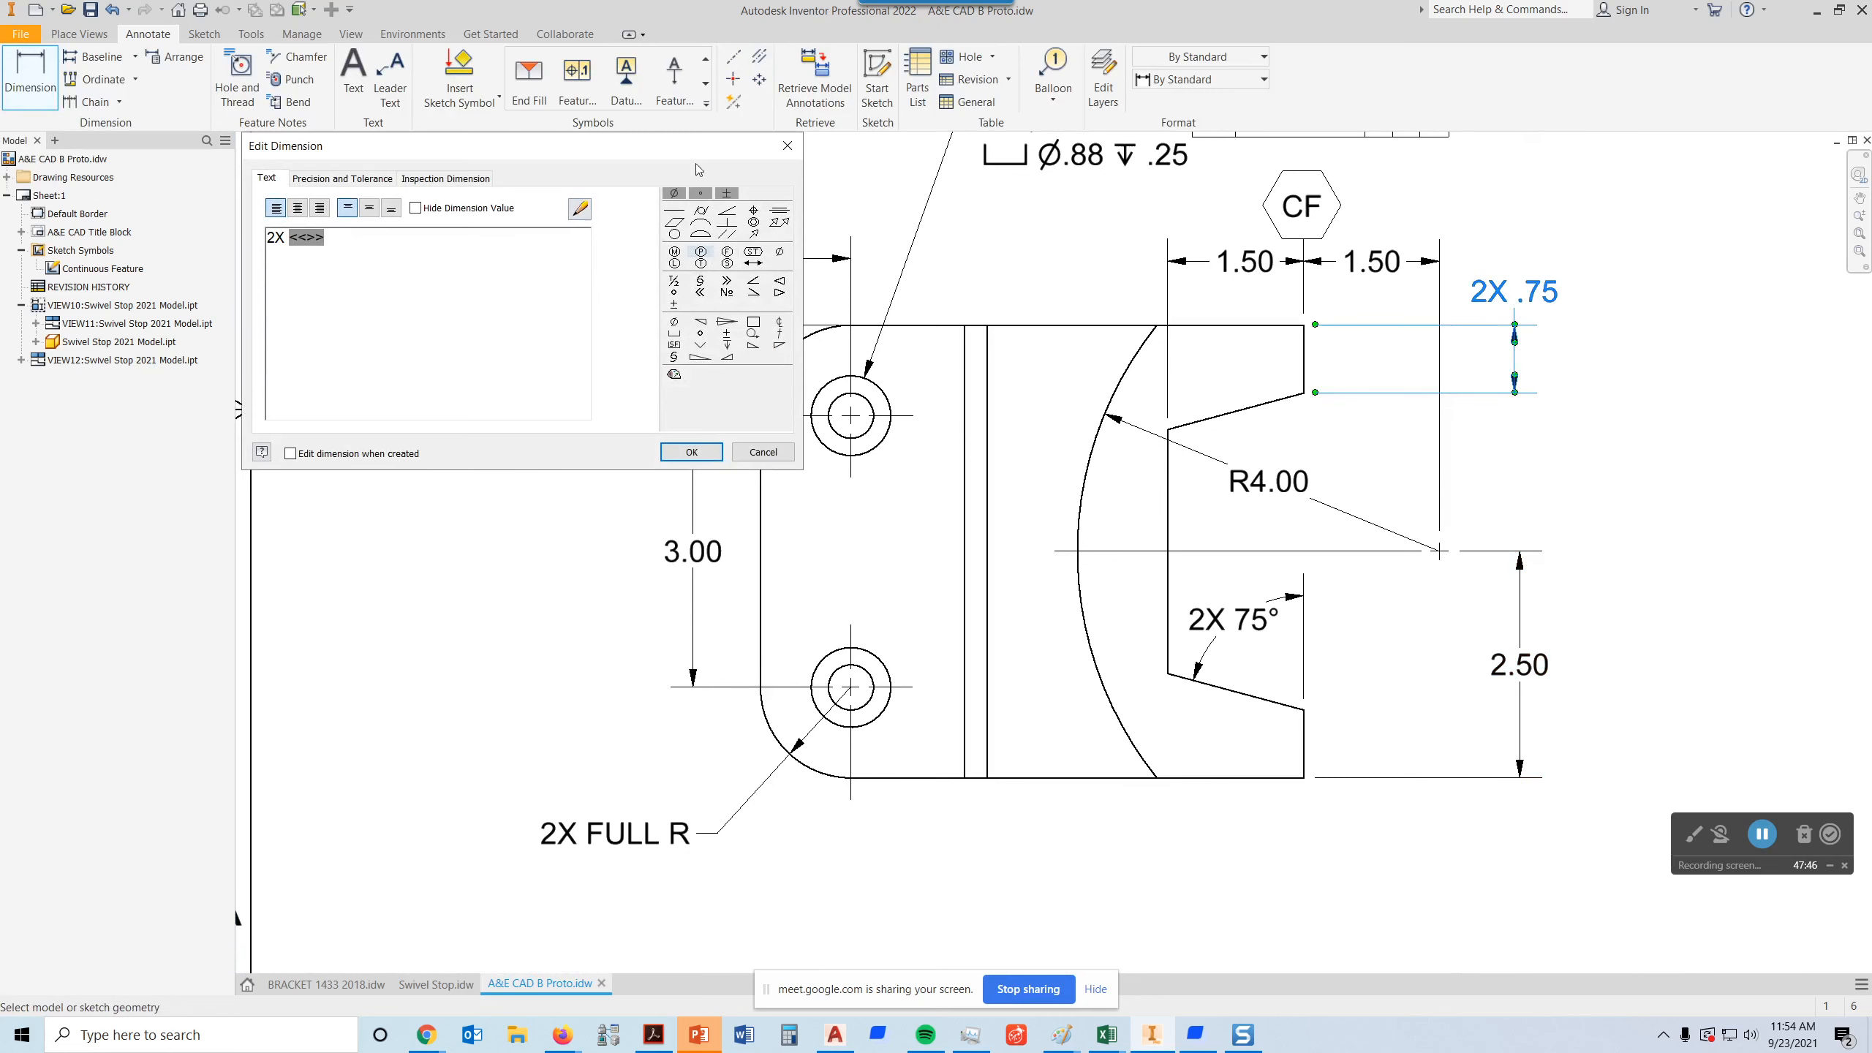
pyautogui.press('Return')
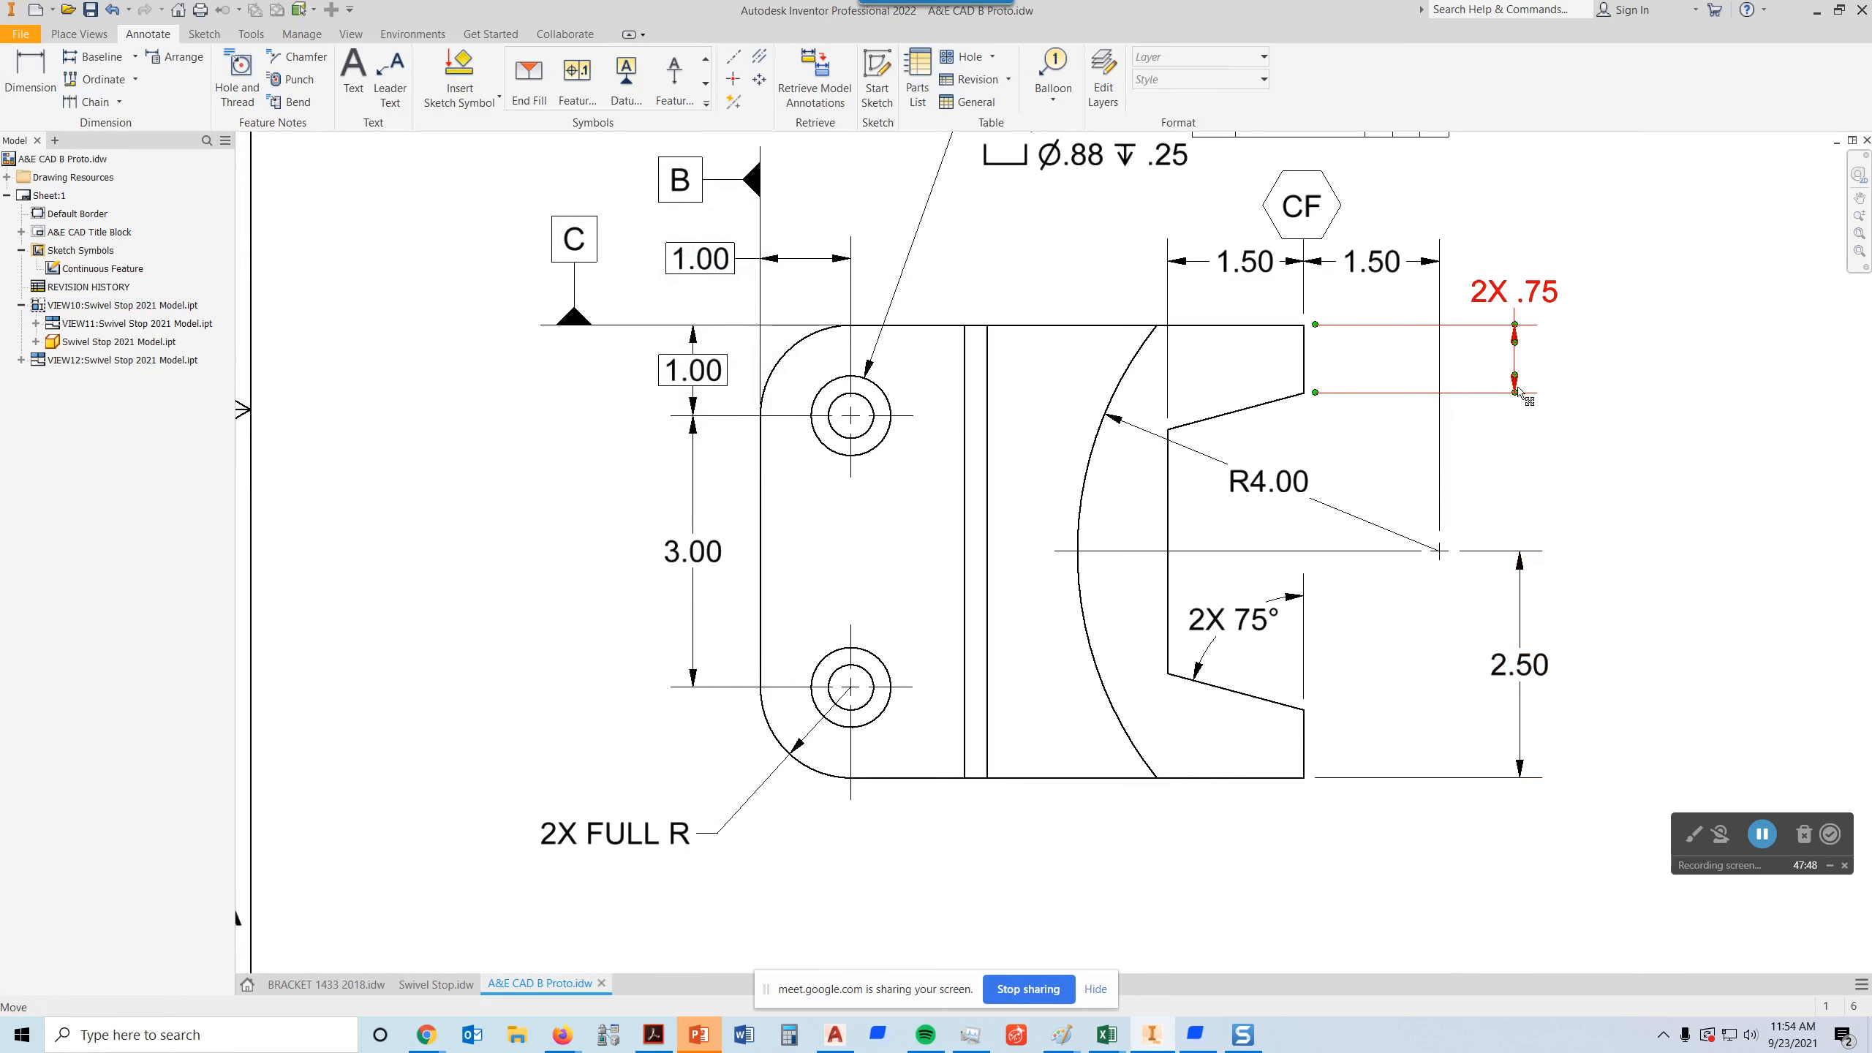
pyautogui.click(1516, 379)
pyautogui.moveTo(1515, 361); pyautogui.dragTo(1521, 361)
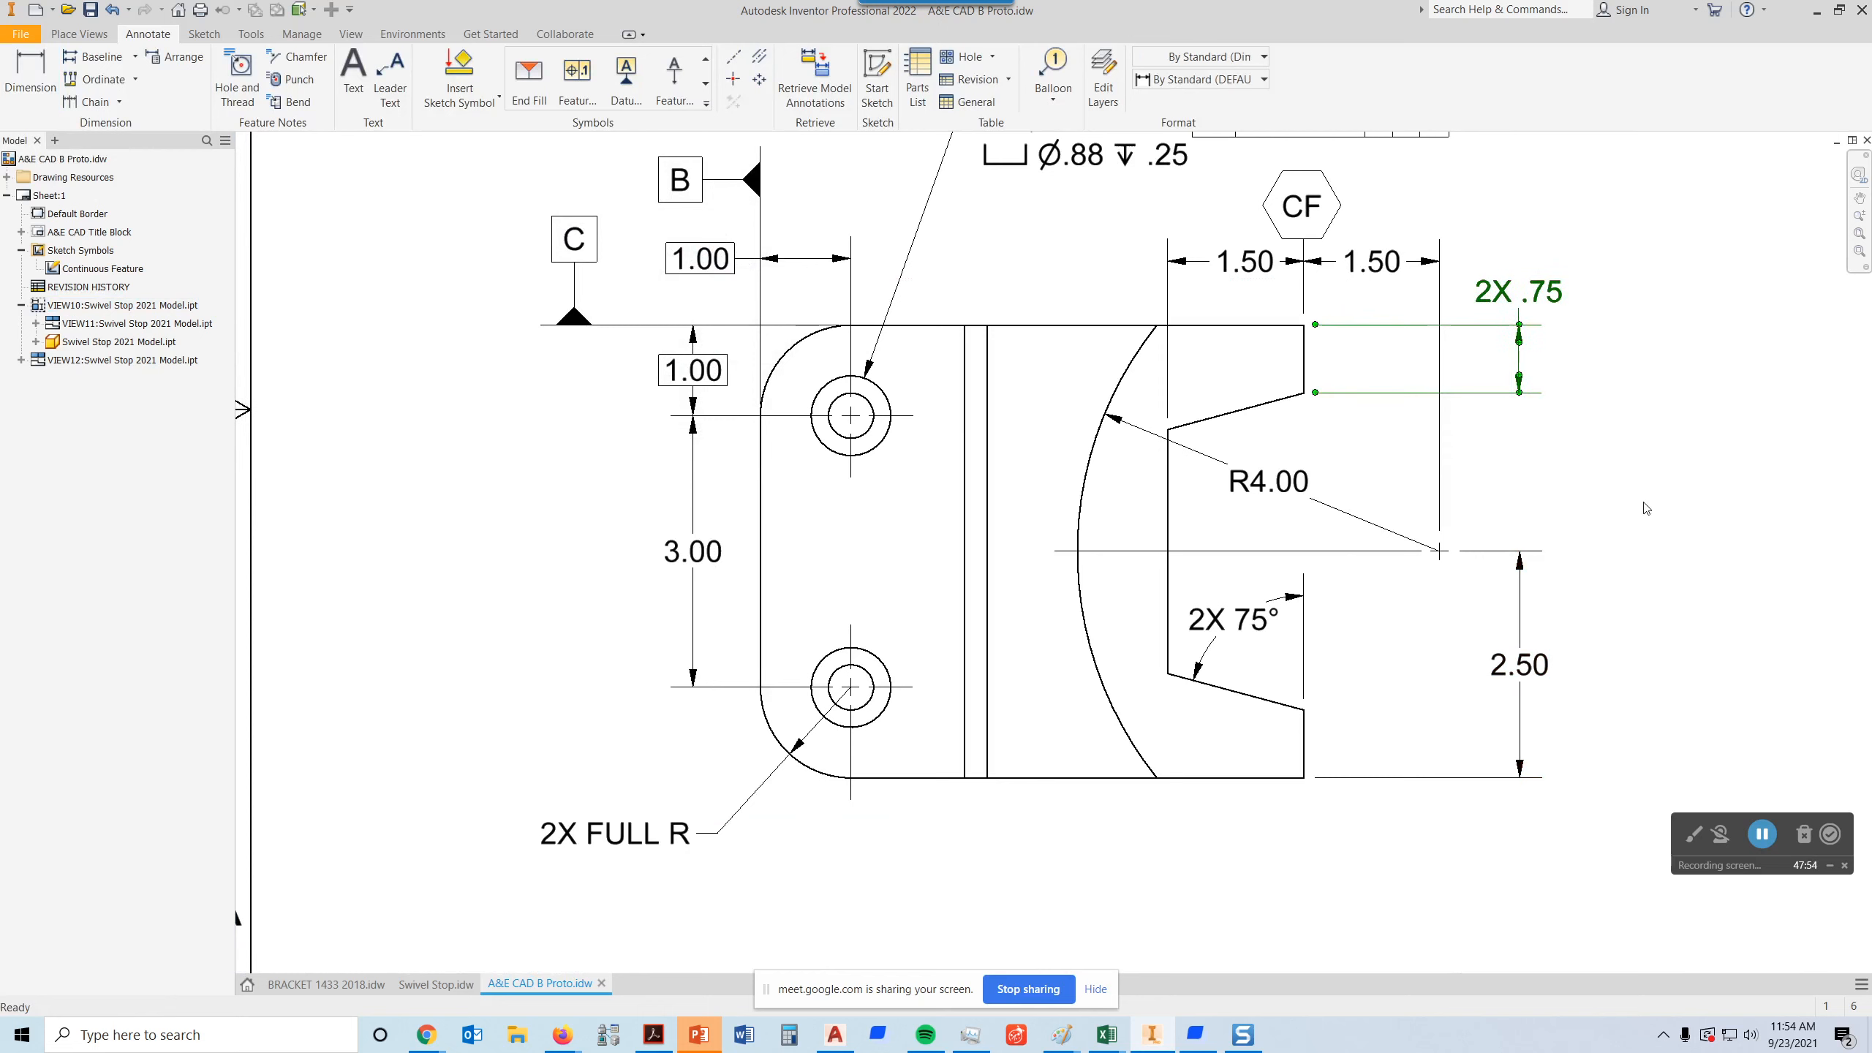
# - Dimension the front view's overall height, placing it outside the arc center and short-edge dimensions
pyautogui.scroll(-3, 1649, 507)
pyautogui.moveTo(1646, 503); pyautogui.dragTo(1355, 507, button='middle')
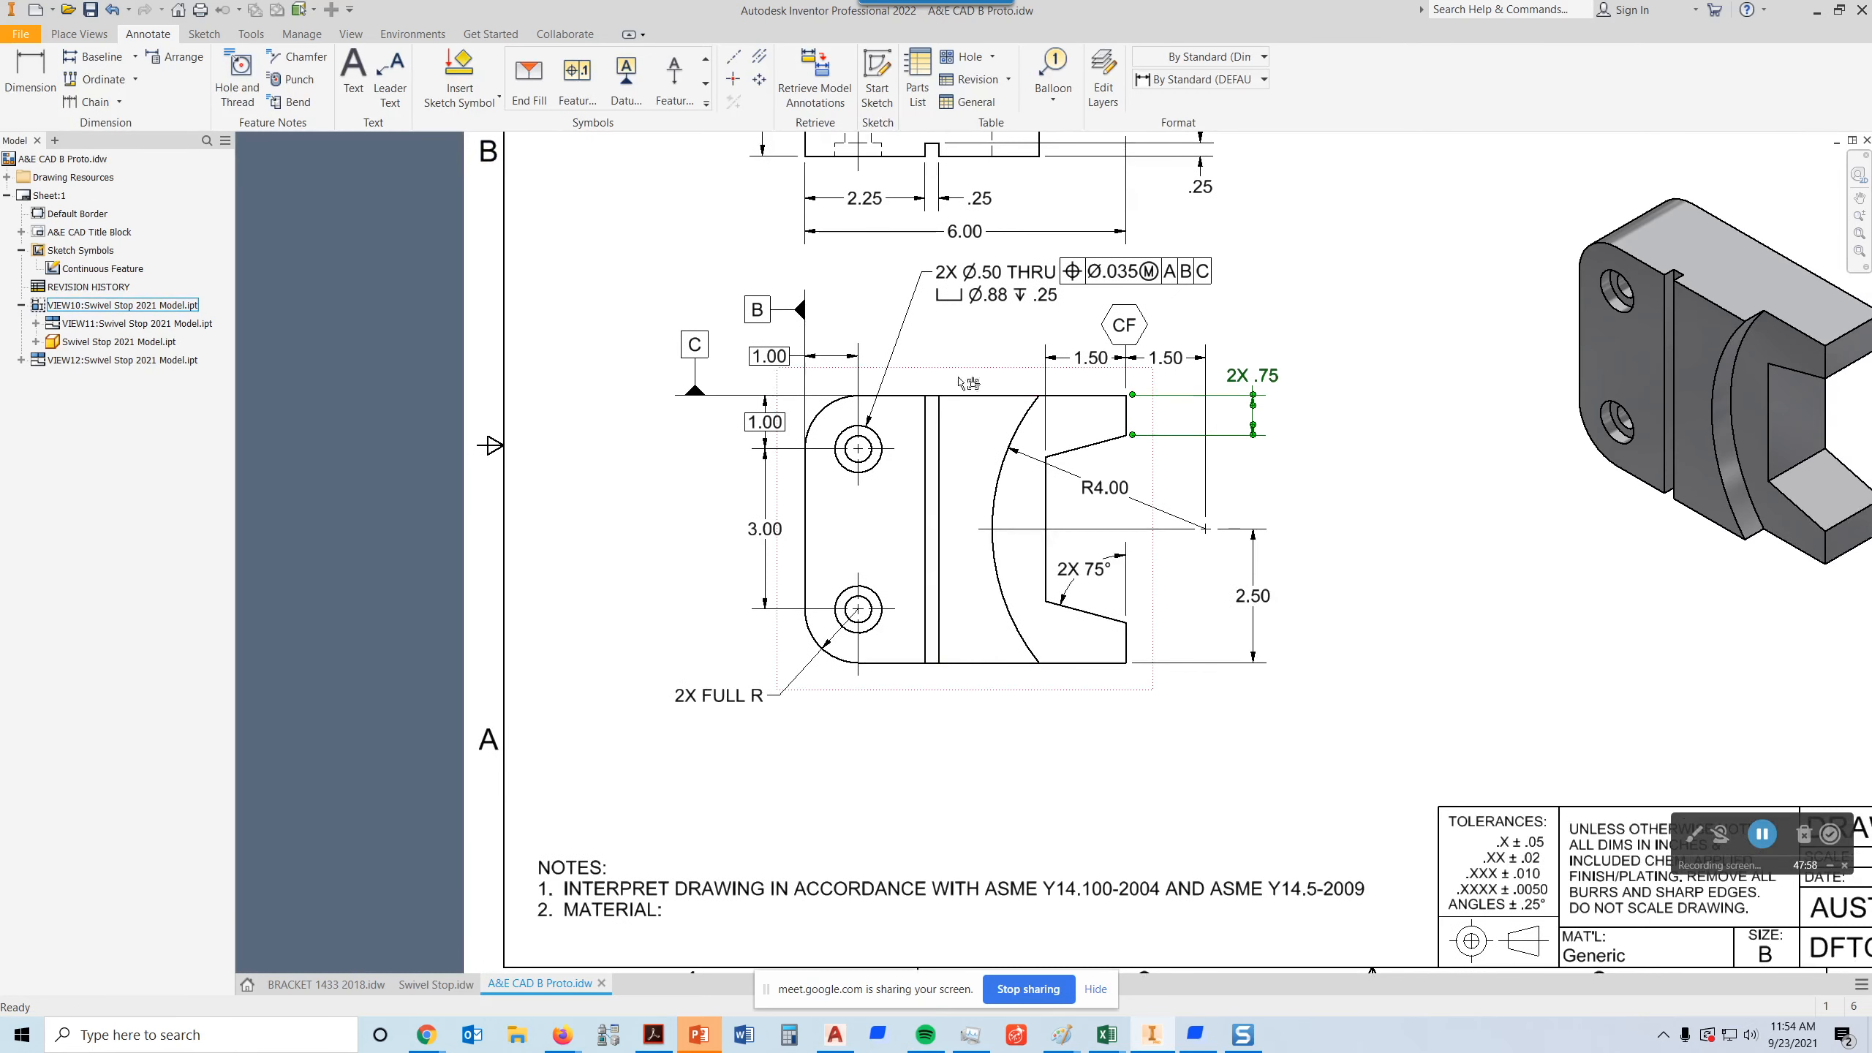
pyautogui.click(7, 59)
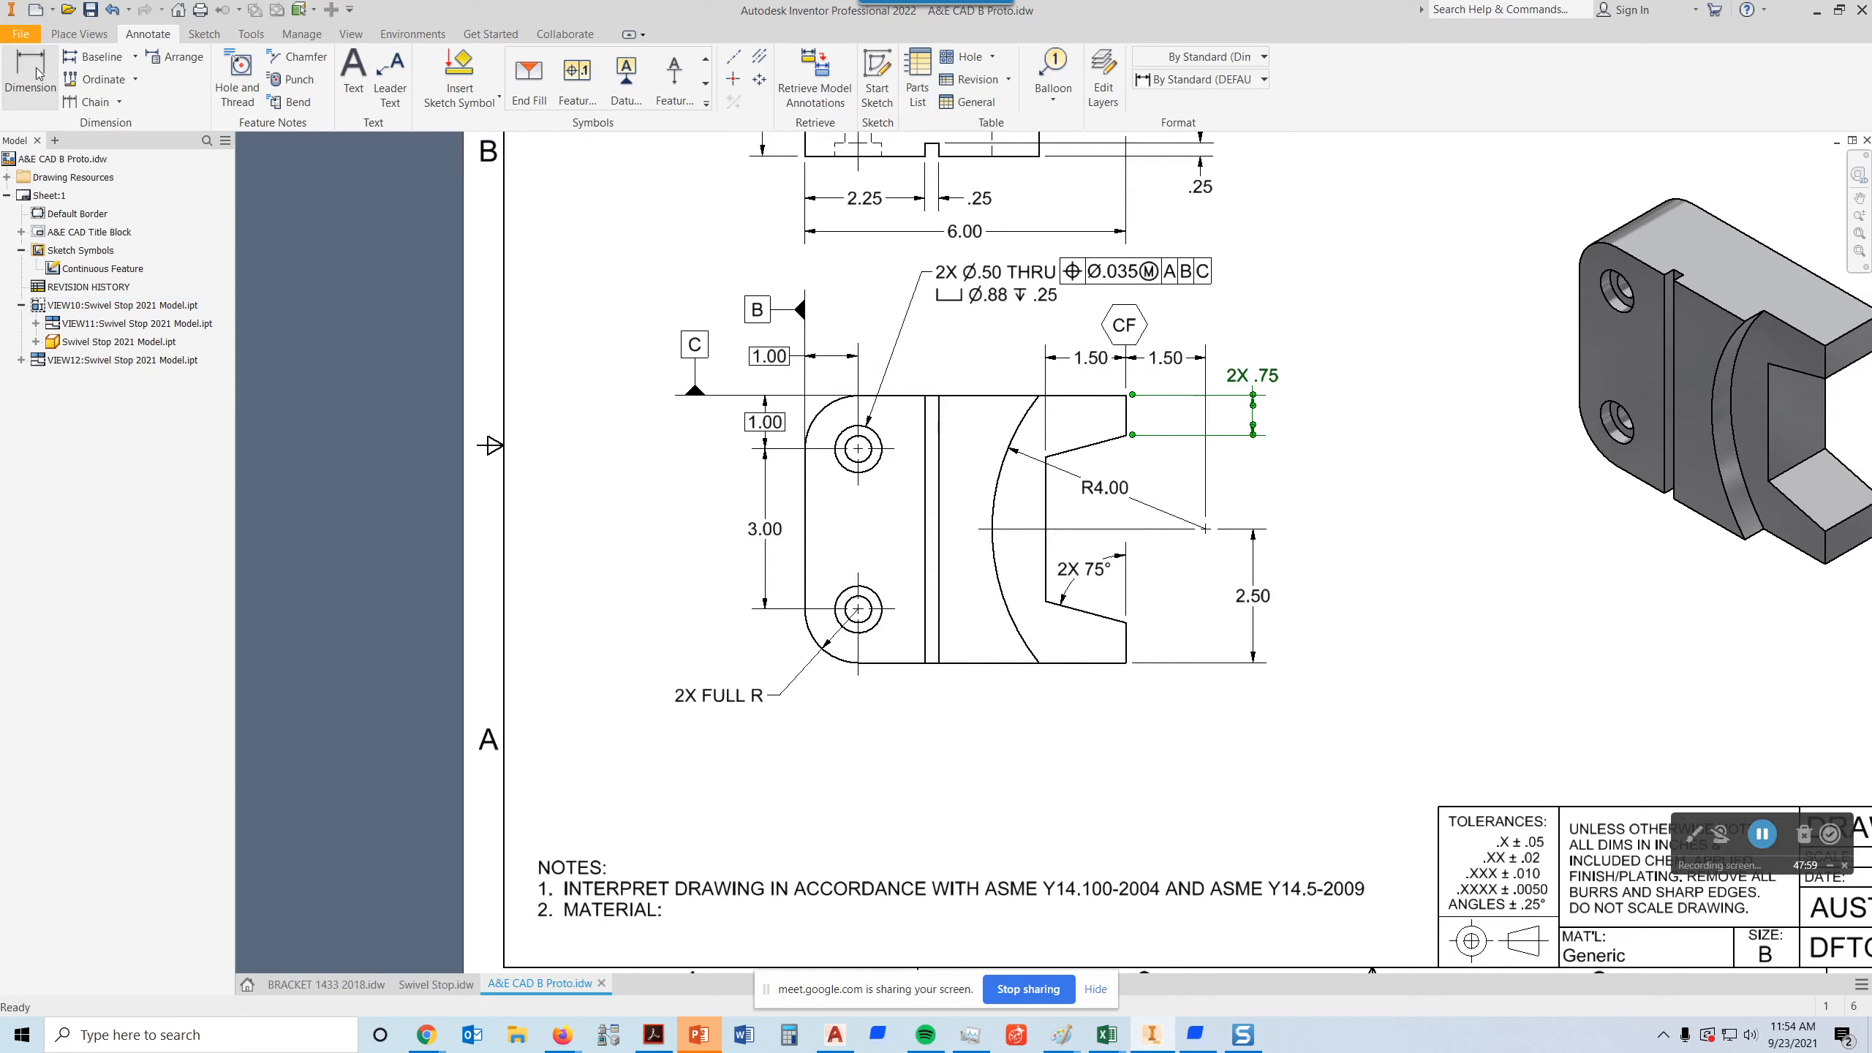
pyautogui.click(1126, 661)
pyautogui.click(1126, 417)
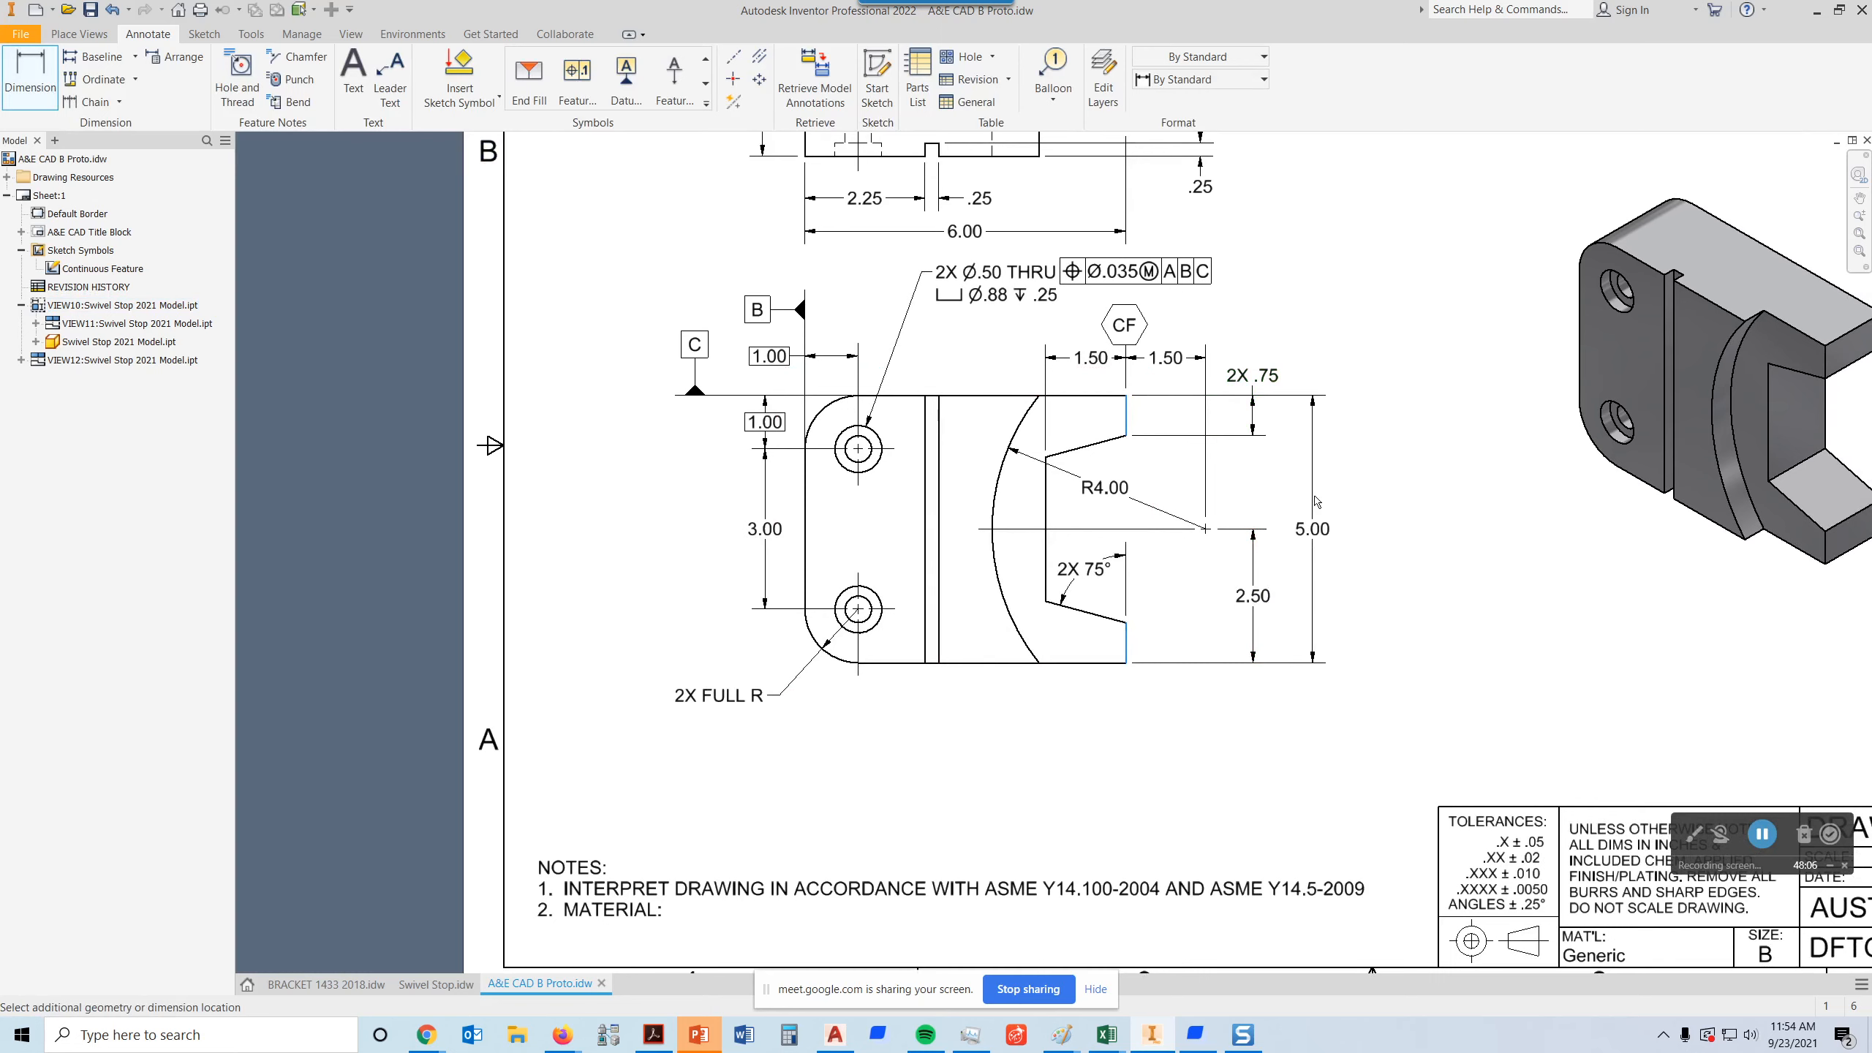
pyautogui.moveTo(1316, 458); pyautogui.dragTo(1316, 514, button='middle')
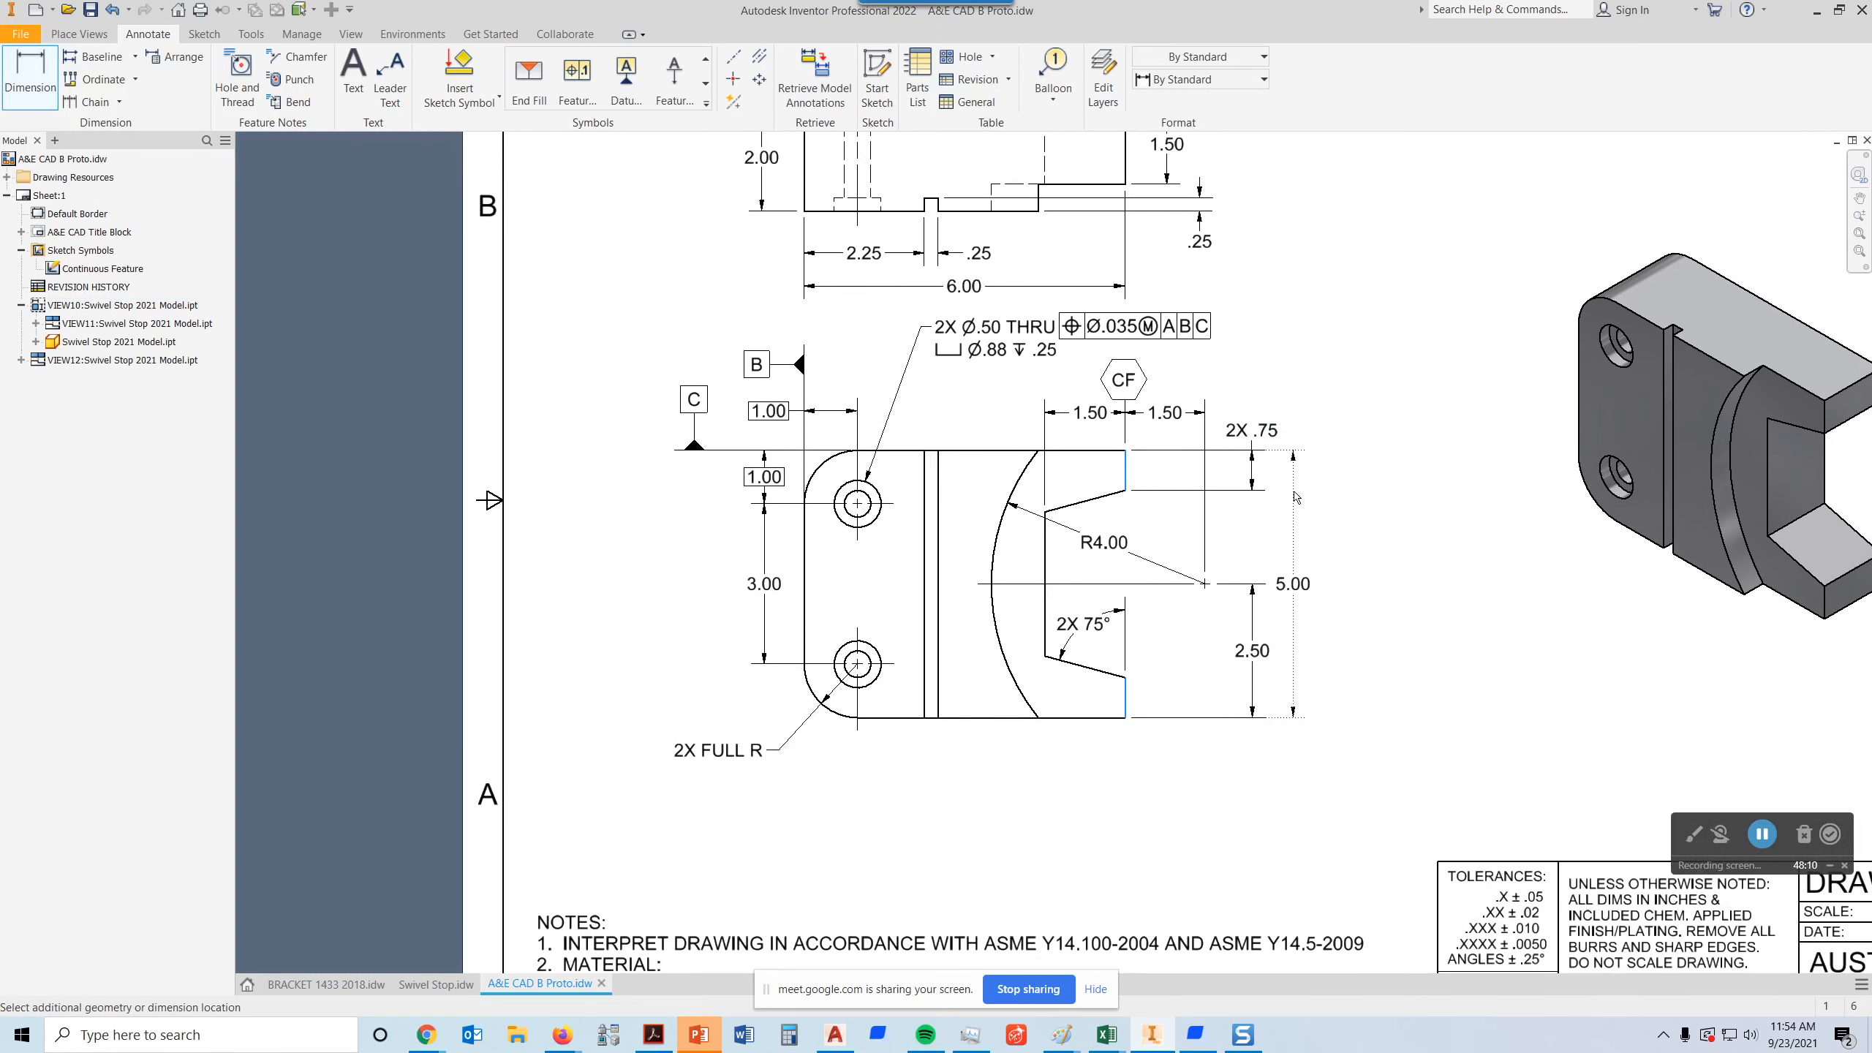
pyautogui.click(1300, 496)
# - Move the overall height dimension's text up along its dimension line, above the level of the centerline
pyautogui.scroll(3, 1304, 580)
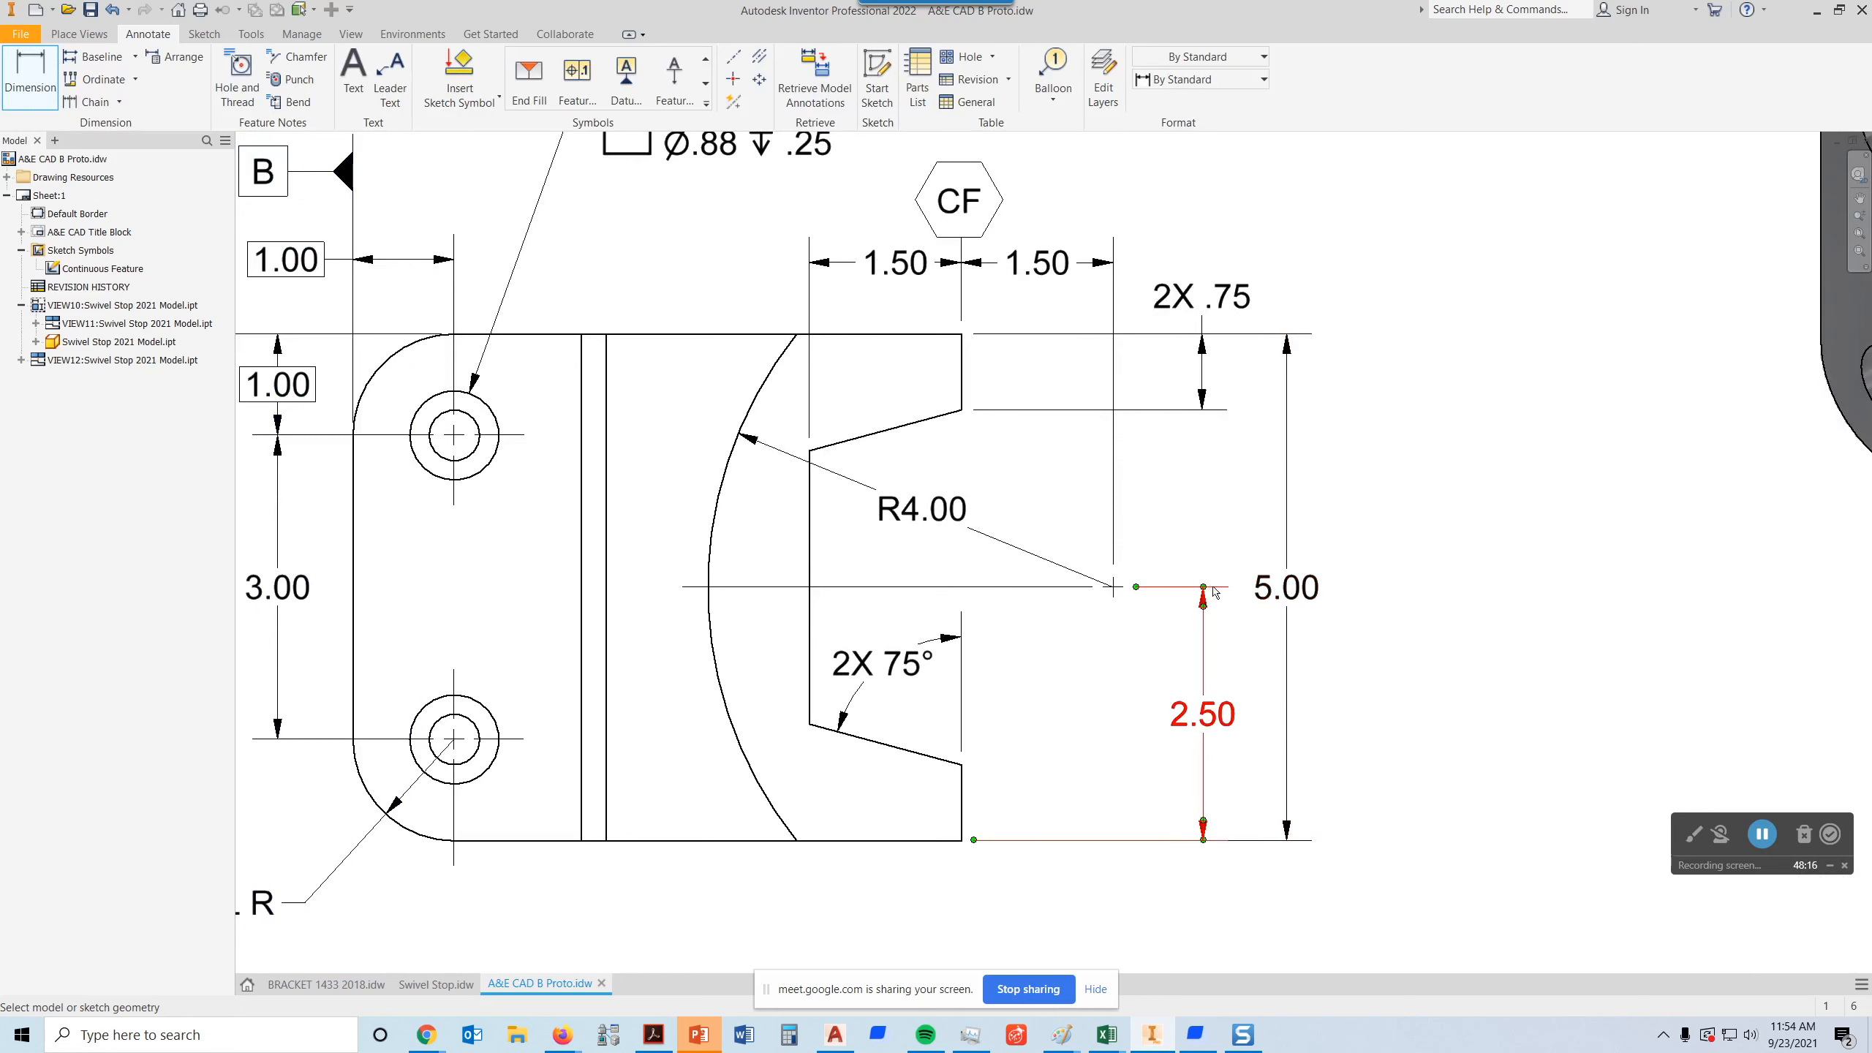
pyautogui.doubleClick(1288, 587)
pyautogui.press('Escape')
pyautogui.press('Escape')
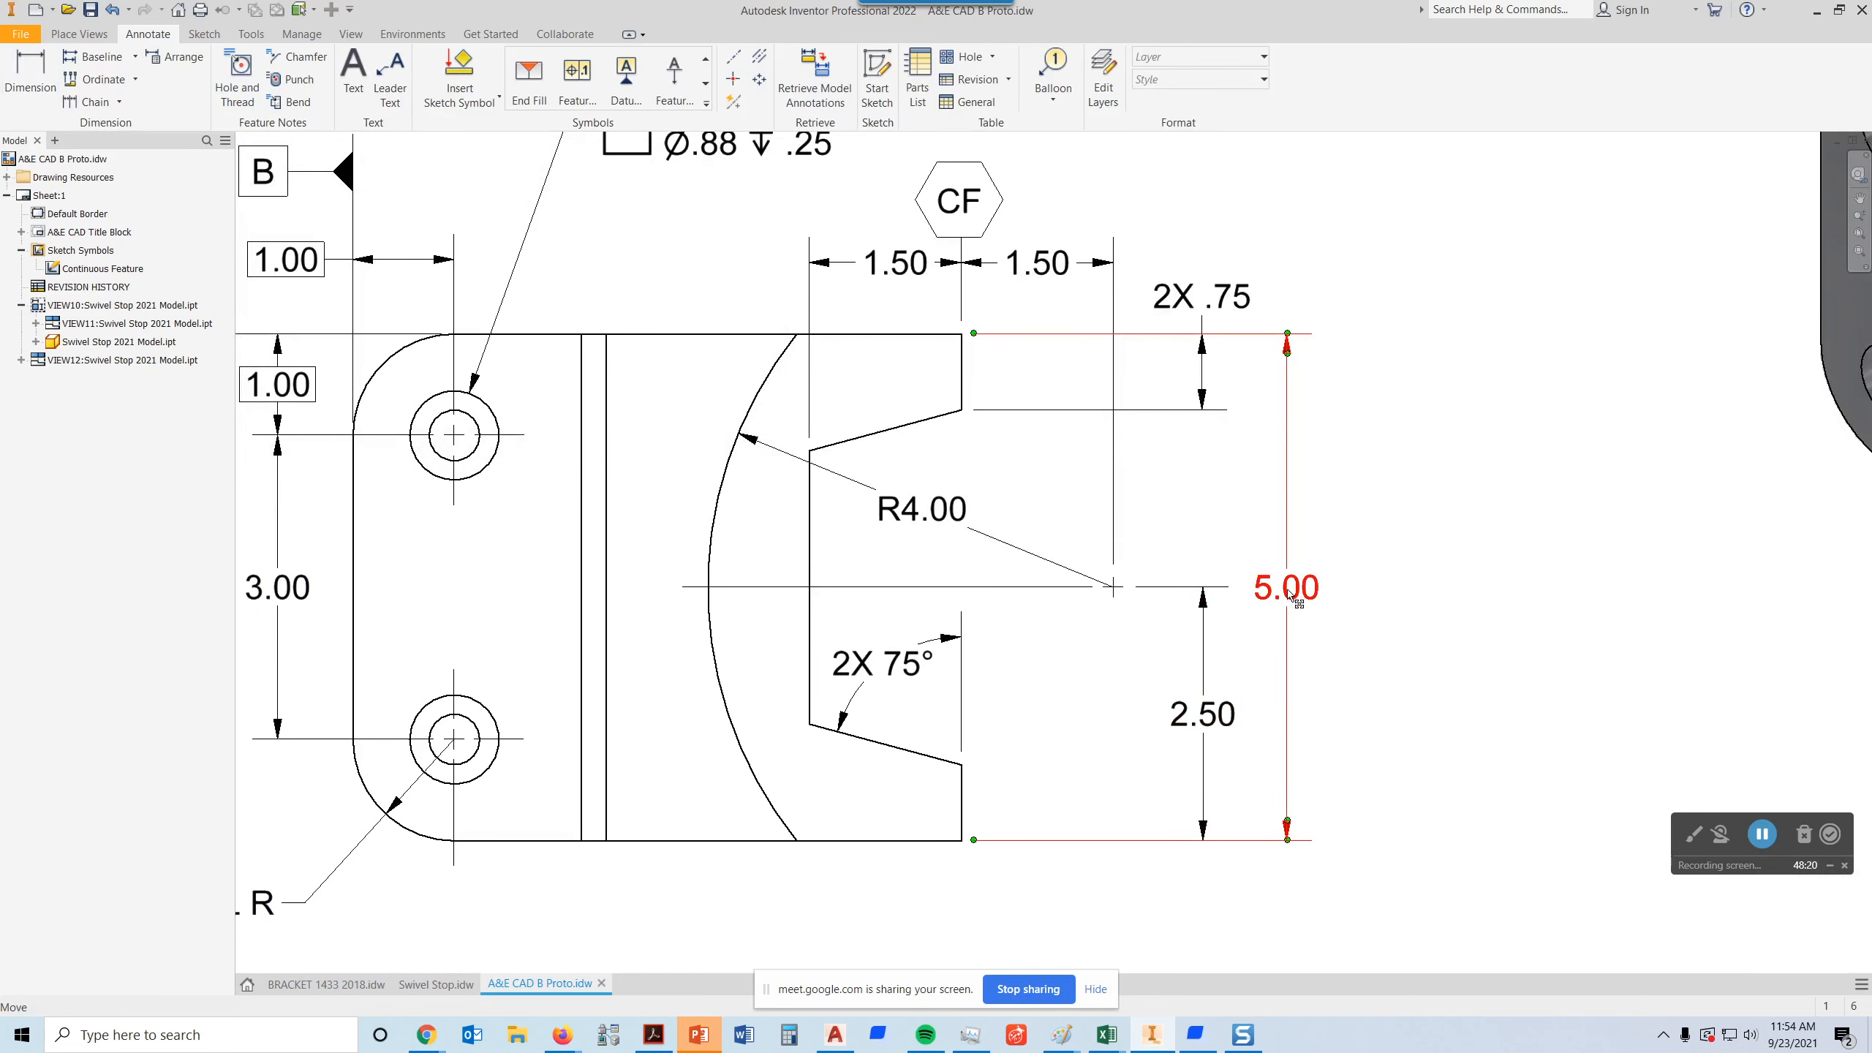
pyautogui.moveTo(1288, 590); pyautogui.dragTo(1288, 519)
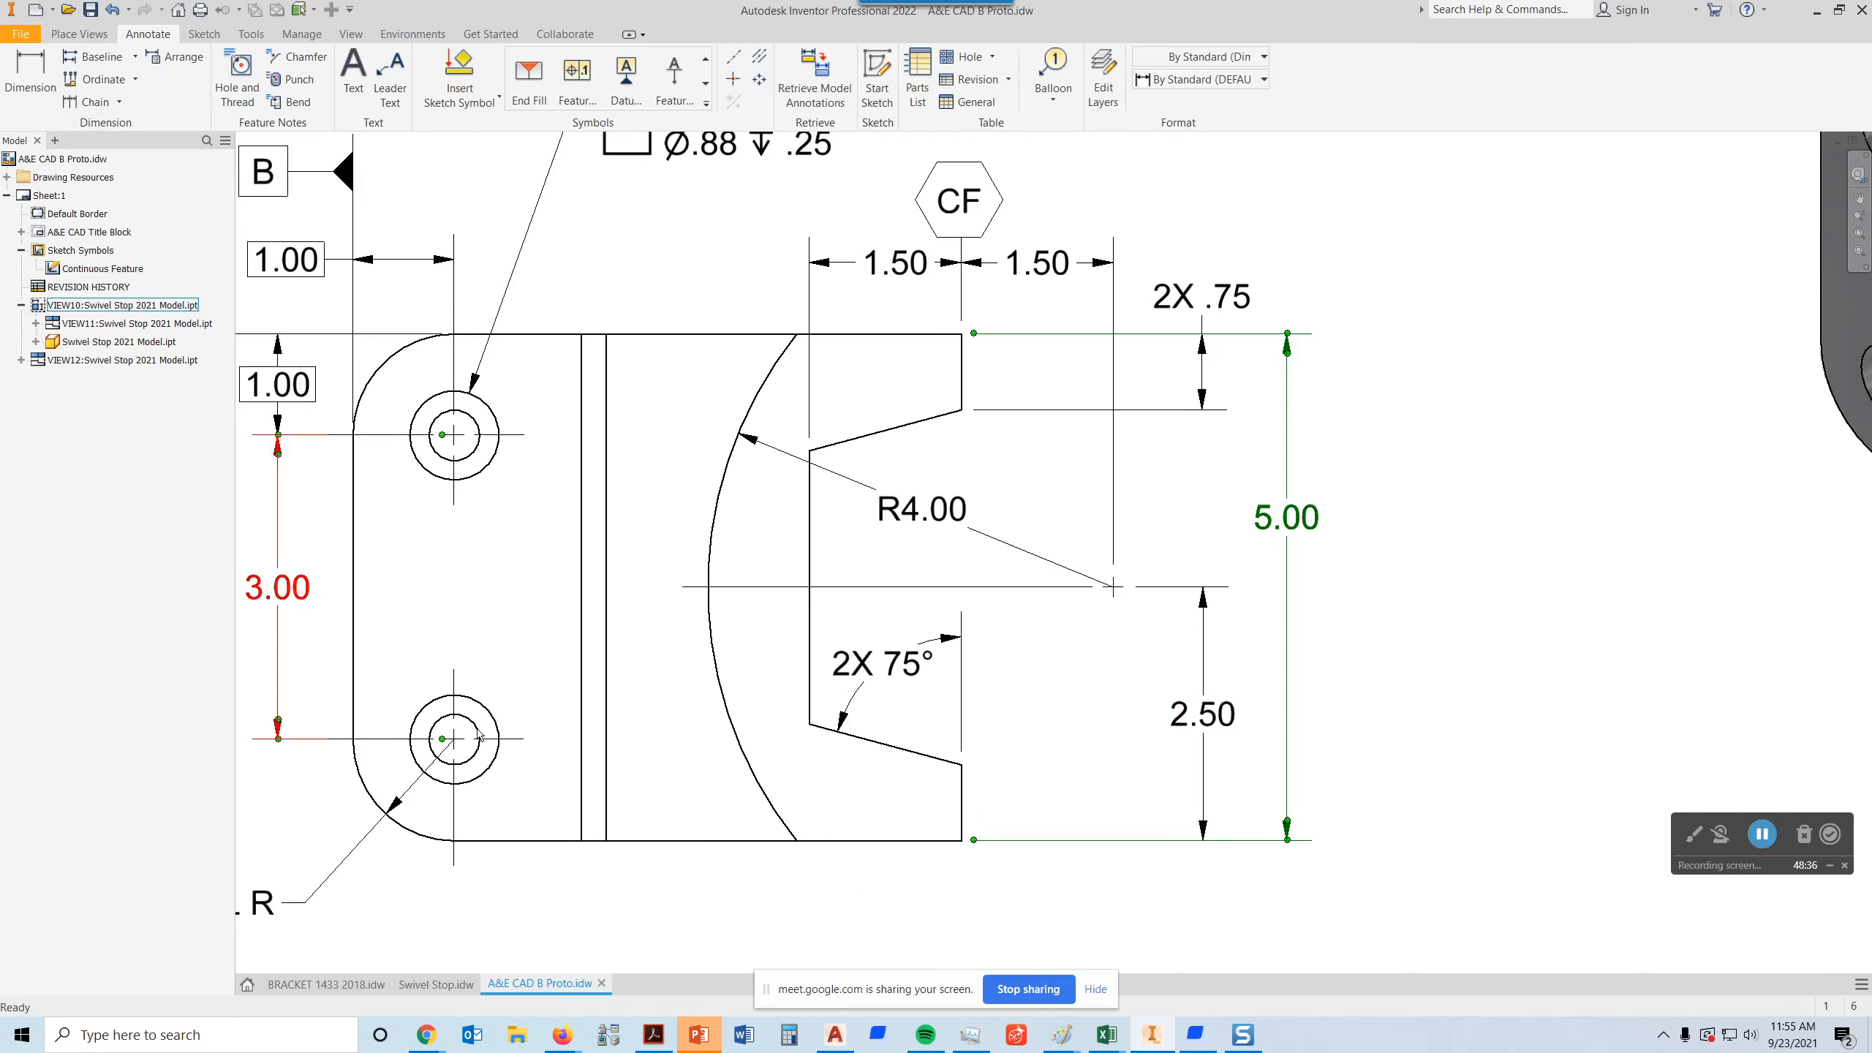
# - Try to extend the arc center mark's horizontal line across the part past its left edge
pyautogui.moveTo(788, 675); pyautogui.dragTo(1142, 577, button='middle')
pyautogui.moveTo(1043, 487); pyautogui.dragTo(845, 480)
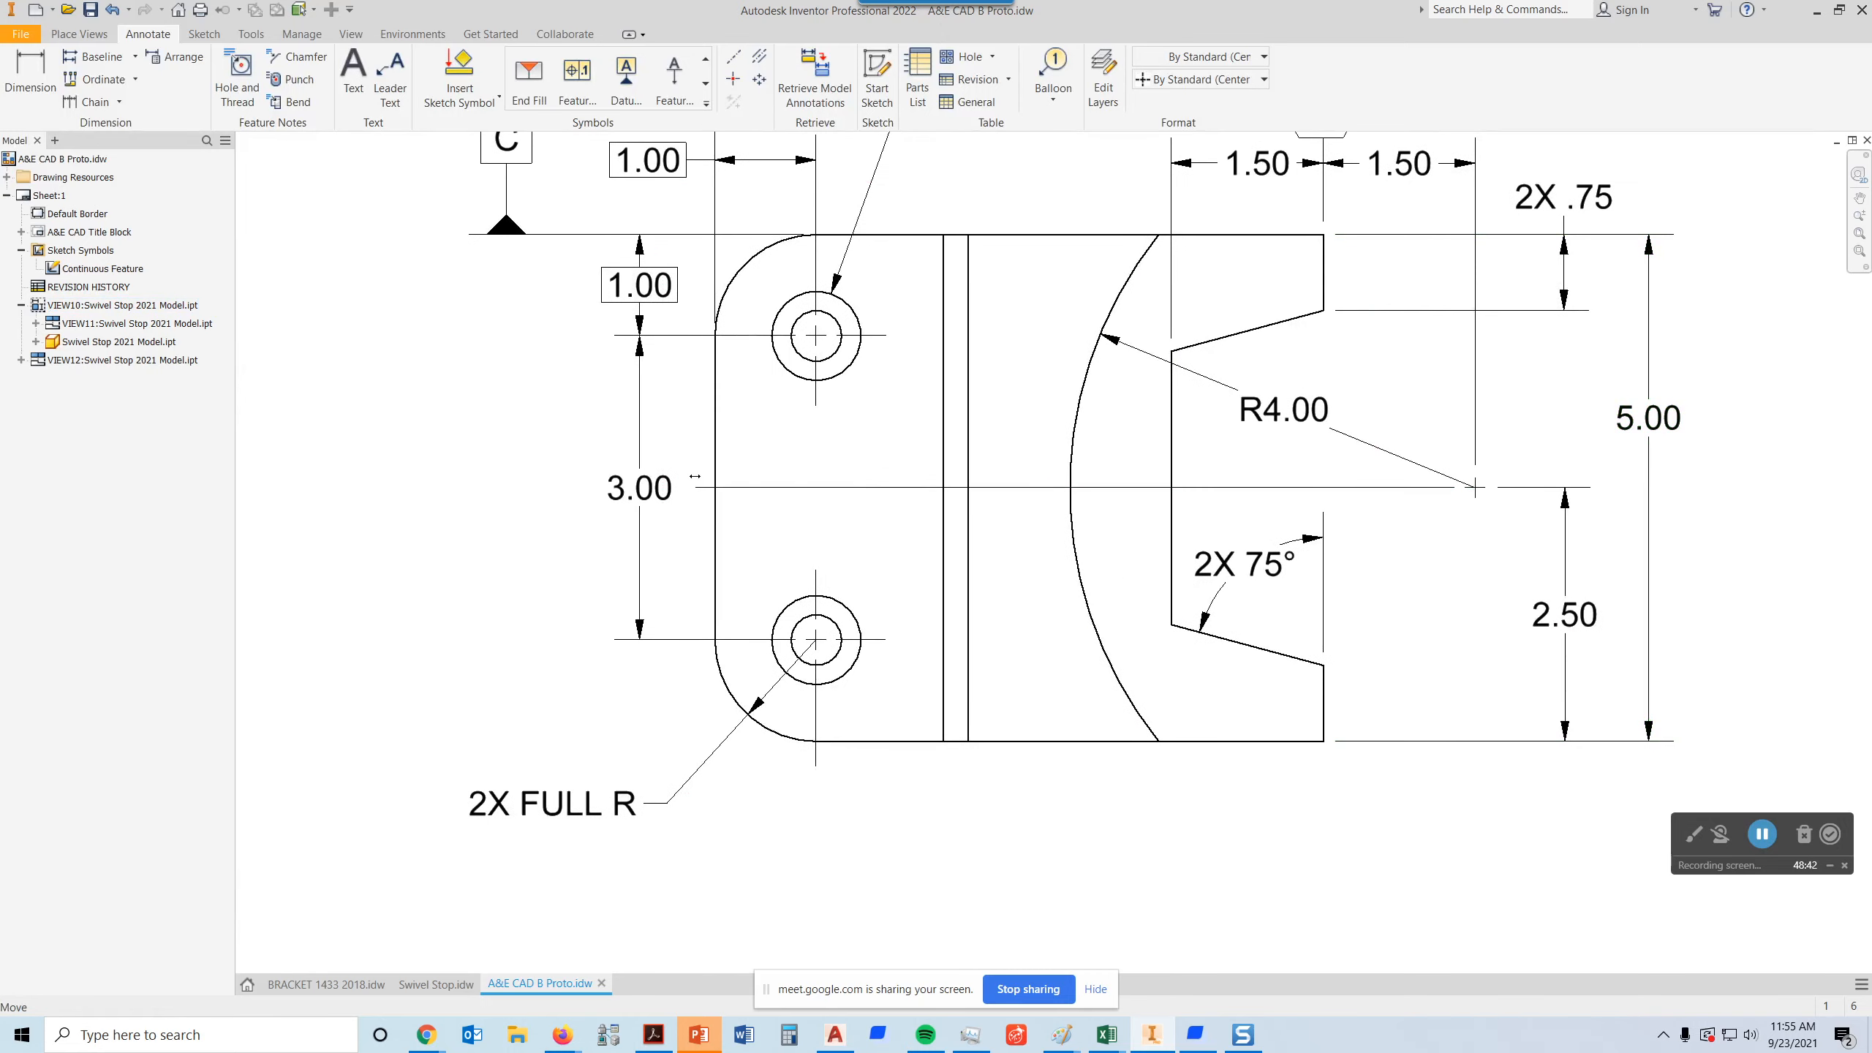
pyautogui.moveTo(693, 476); pyautogui.dragTo(1044, 486)
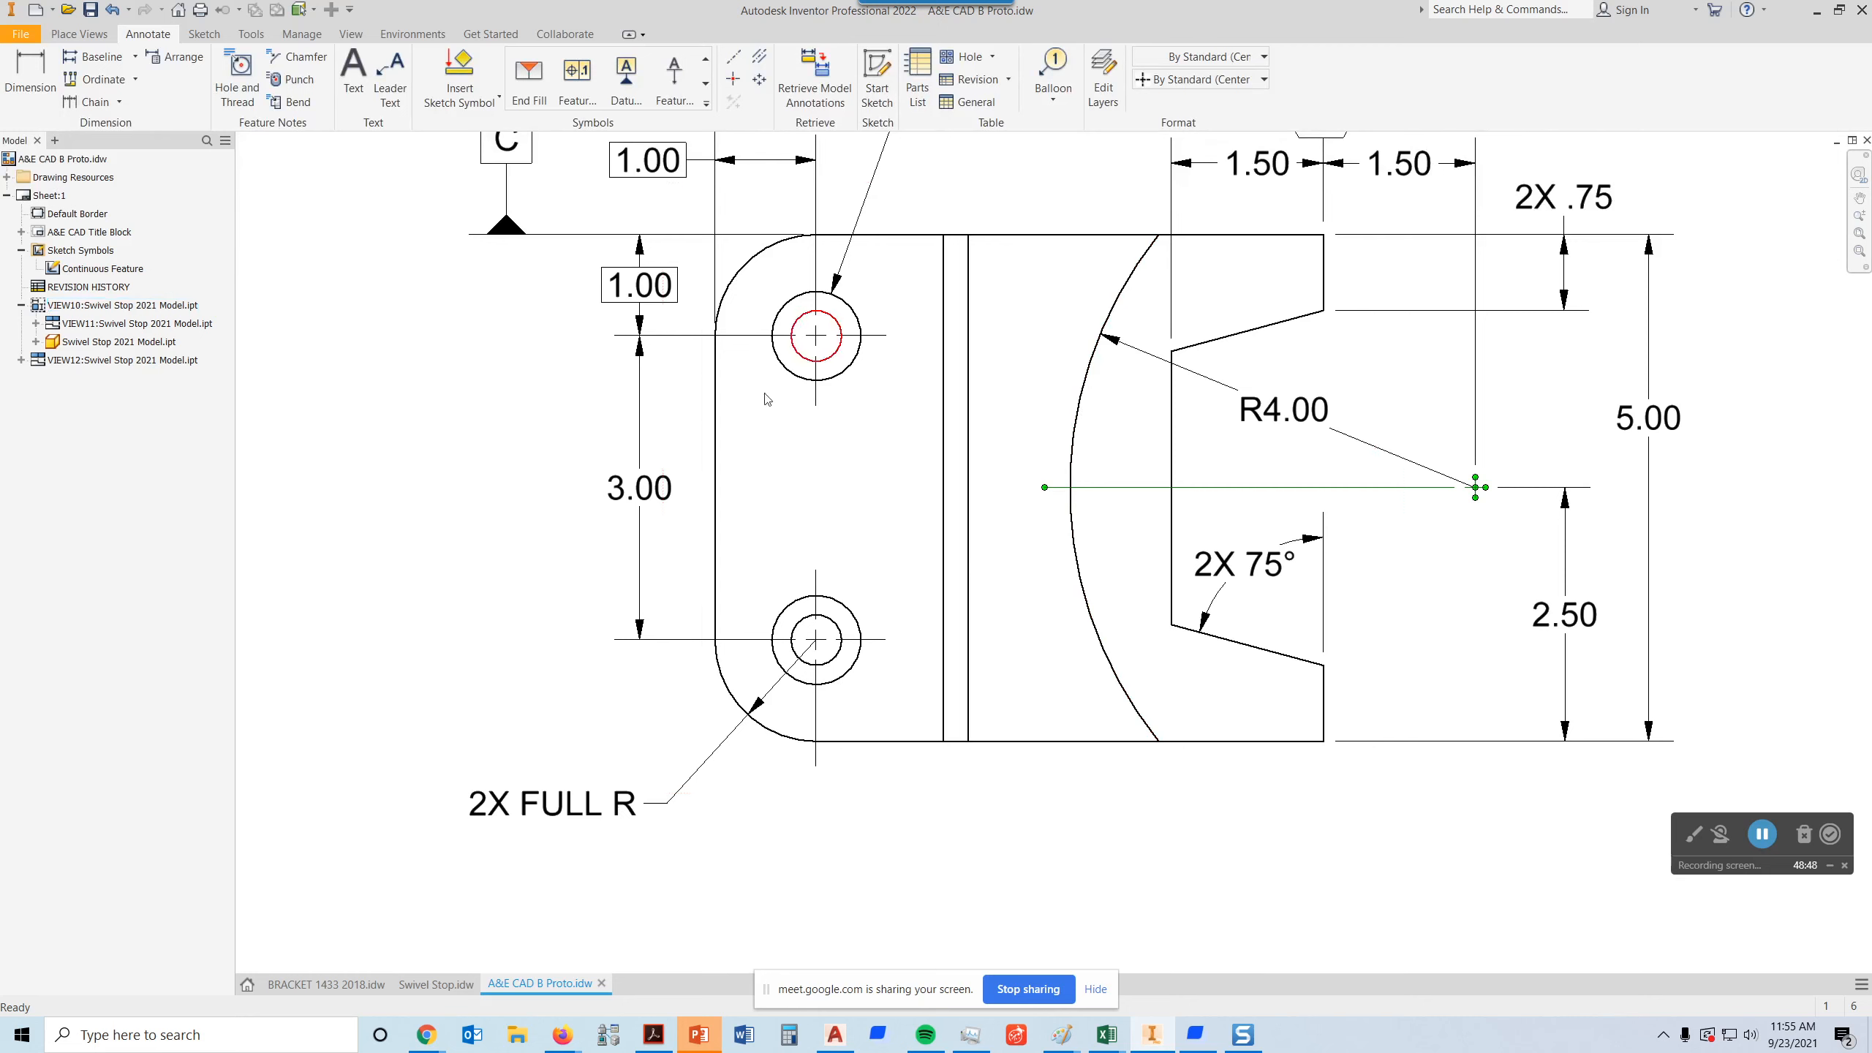
# - Add a centerline bisector between the front view's upper and lower edges, extending it past the left edge and right to the arc
pyautogui.moveTo(1037, 410); pyautogui.dragTo(1056, 436, button='middle')
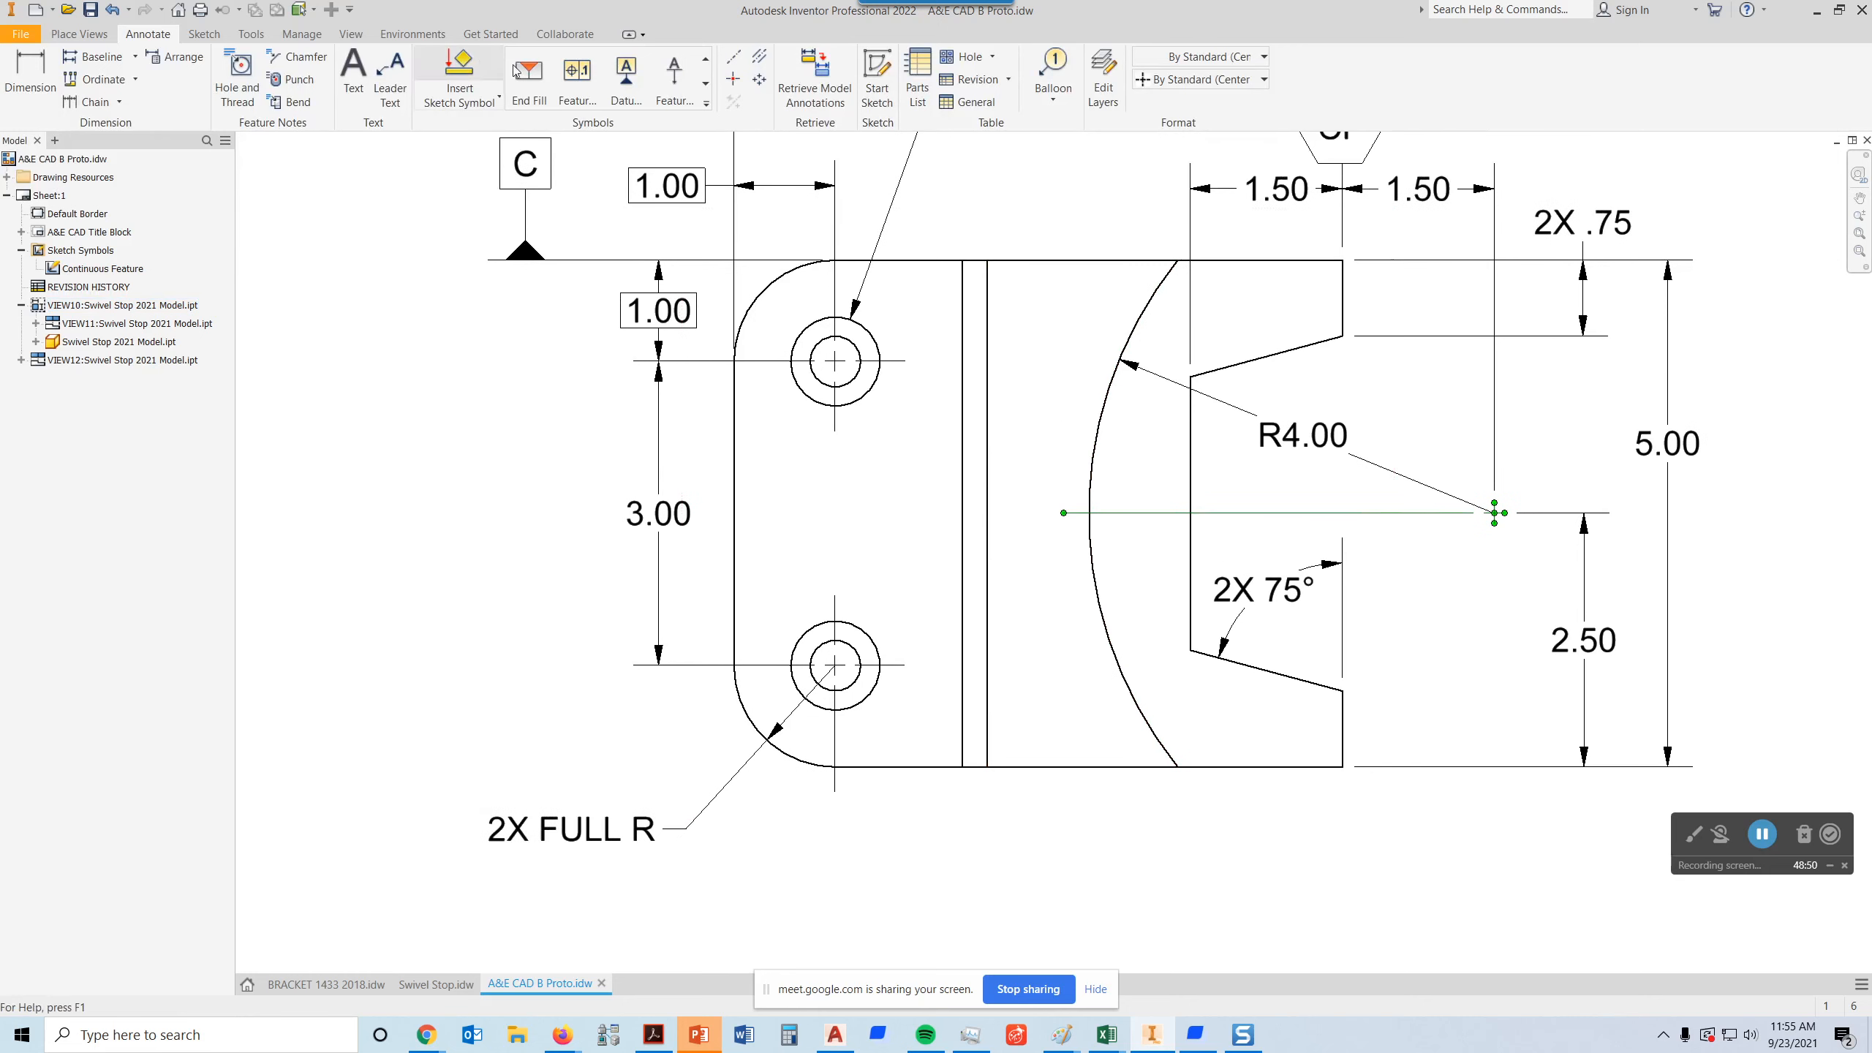
pyautogui.click(760, 59)
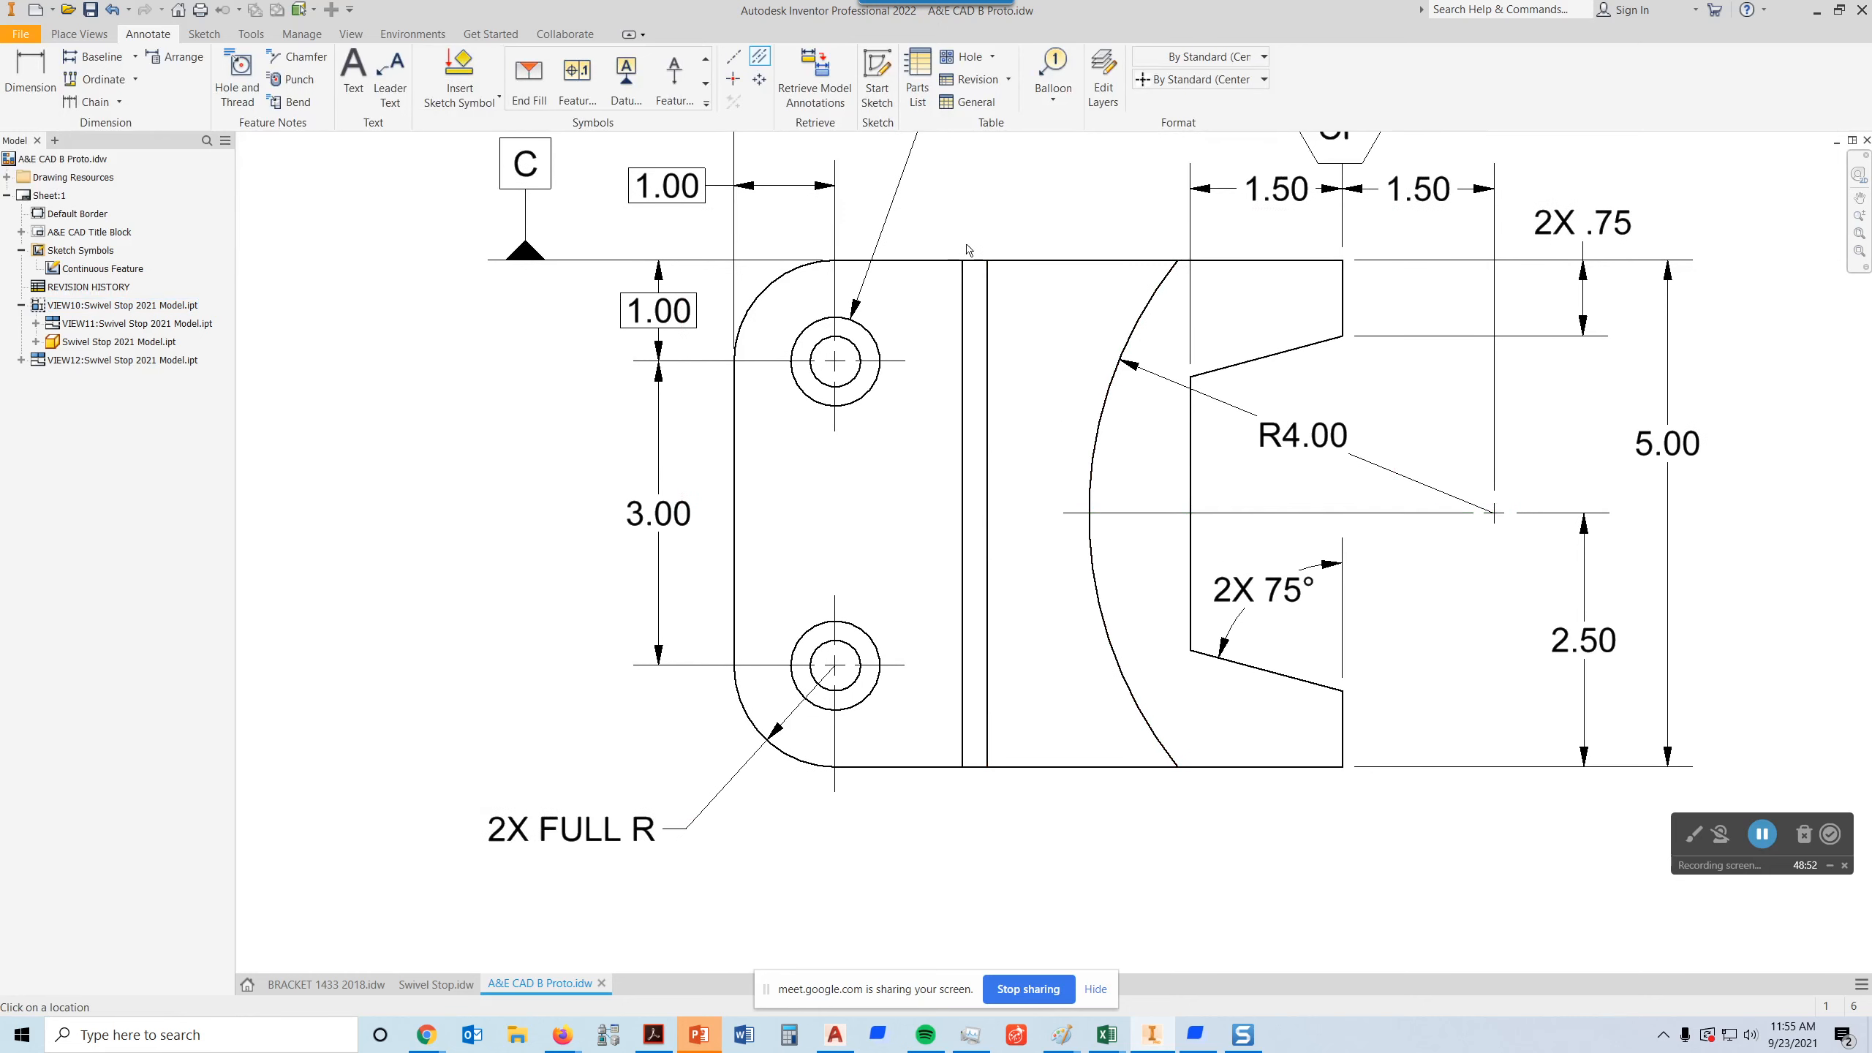
pyautogui.click(931, 260)
pyautogui.click(936, 767)
pyautogui.press('Escape')
pyautogui.moveTo(831, 515)
pyautogui.moveTo(825, 512); pyautogui.dragTo(764, 509)
pyautogui.moveTo(972, 513); pyautogui.dragTo(1094, 514)
pyautogui.click(842, 531)
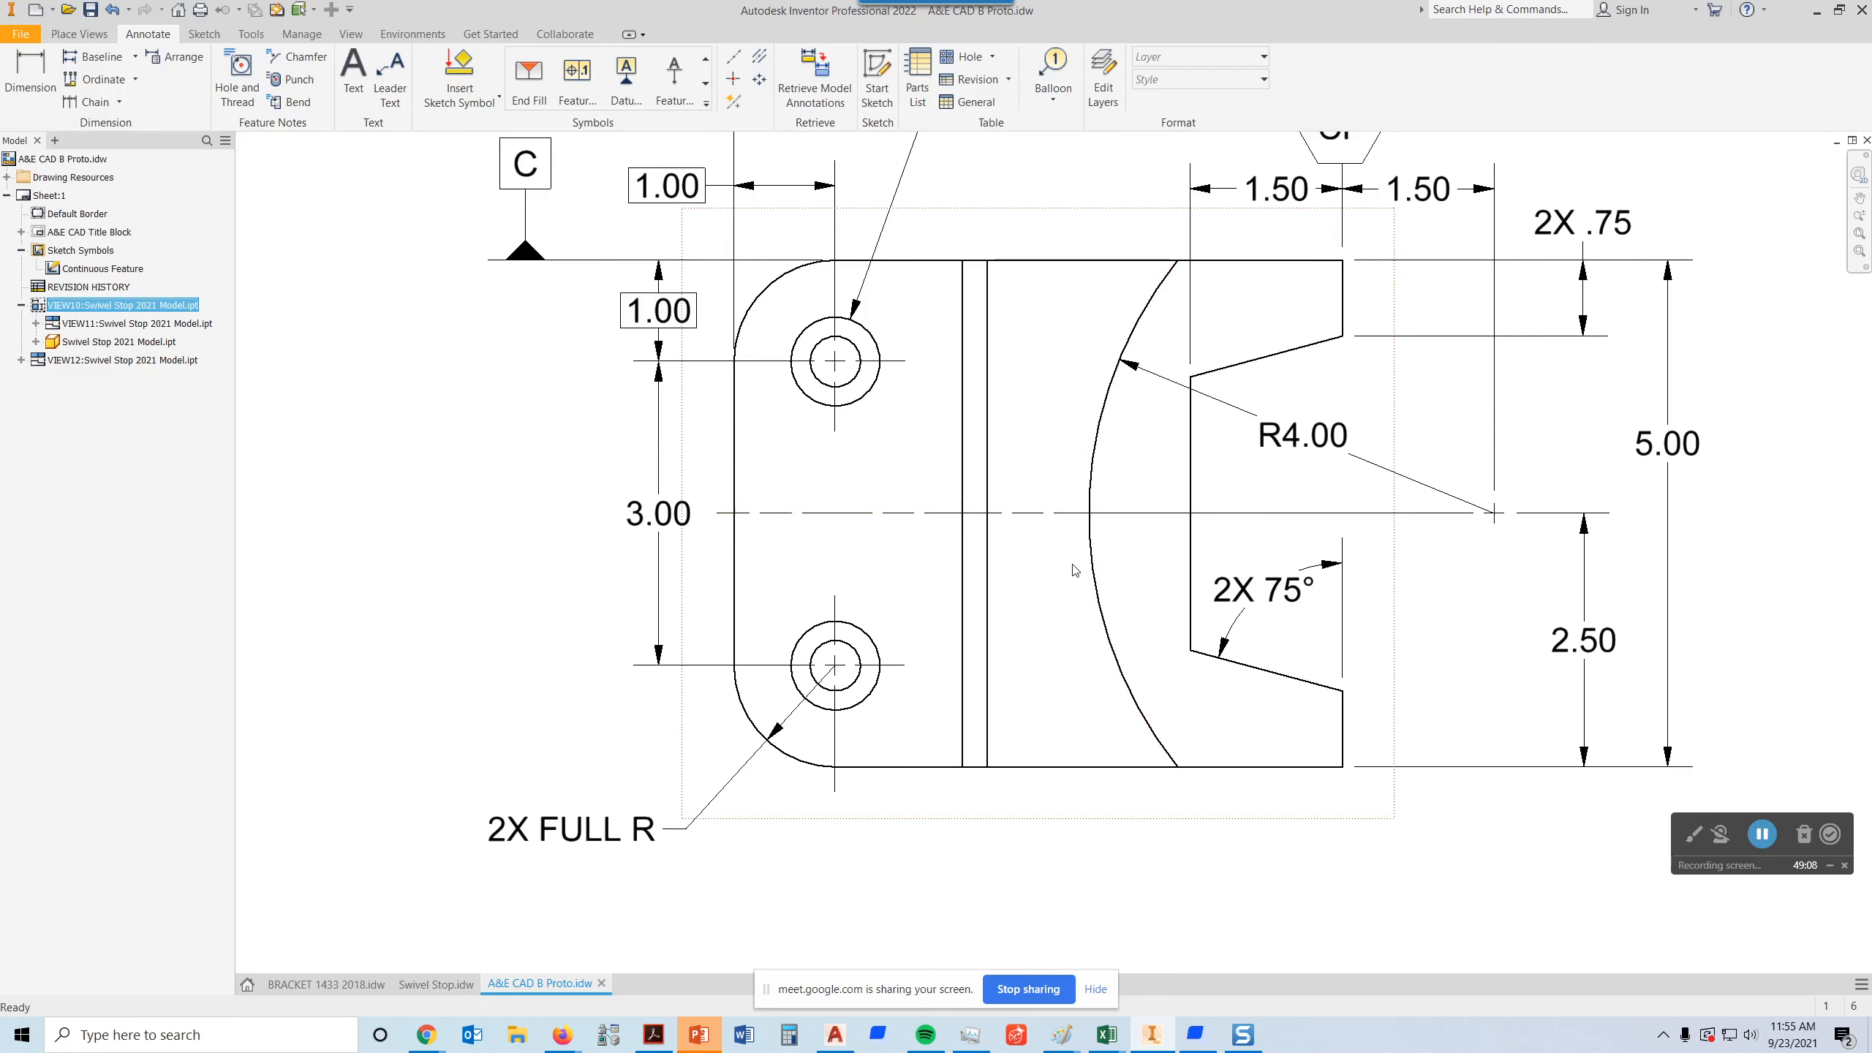
# - Open the revision history table, review its description and date entries, and close it
pyautogui.scroll(3, 1076, 575)
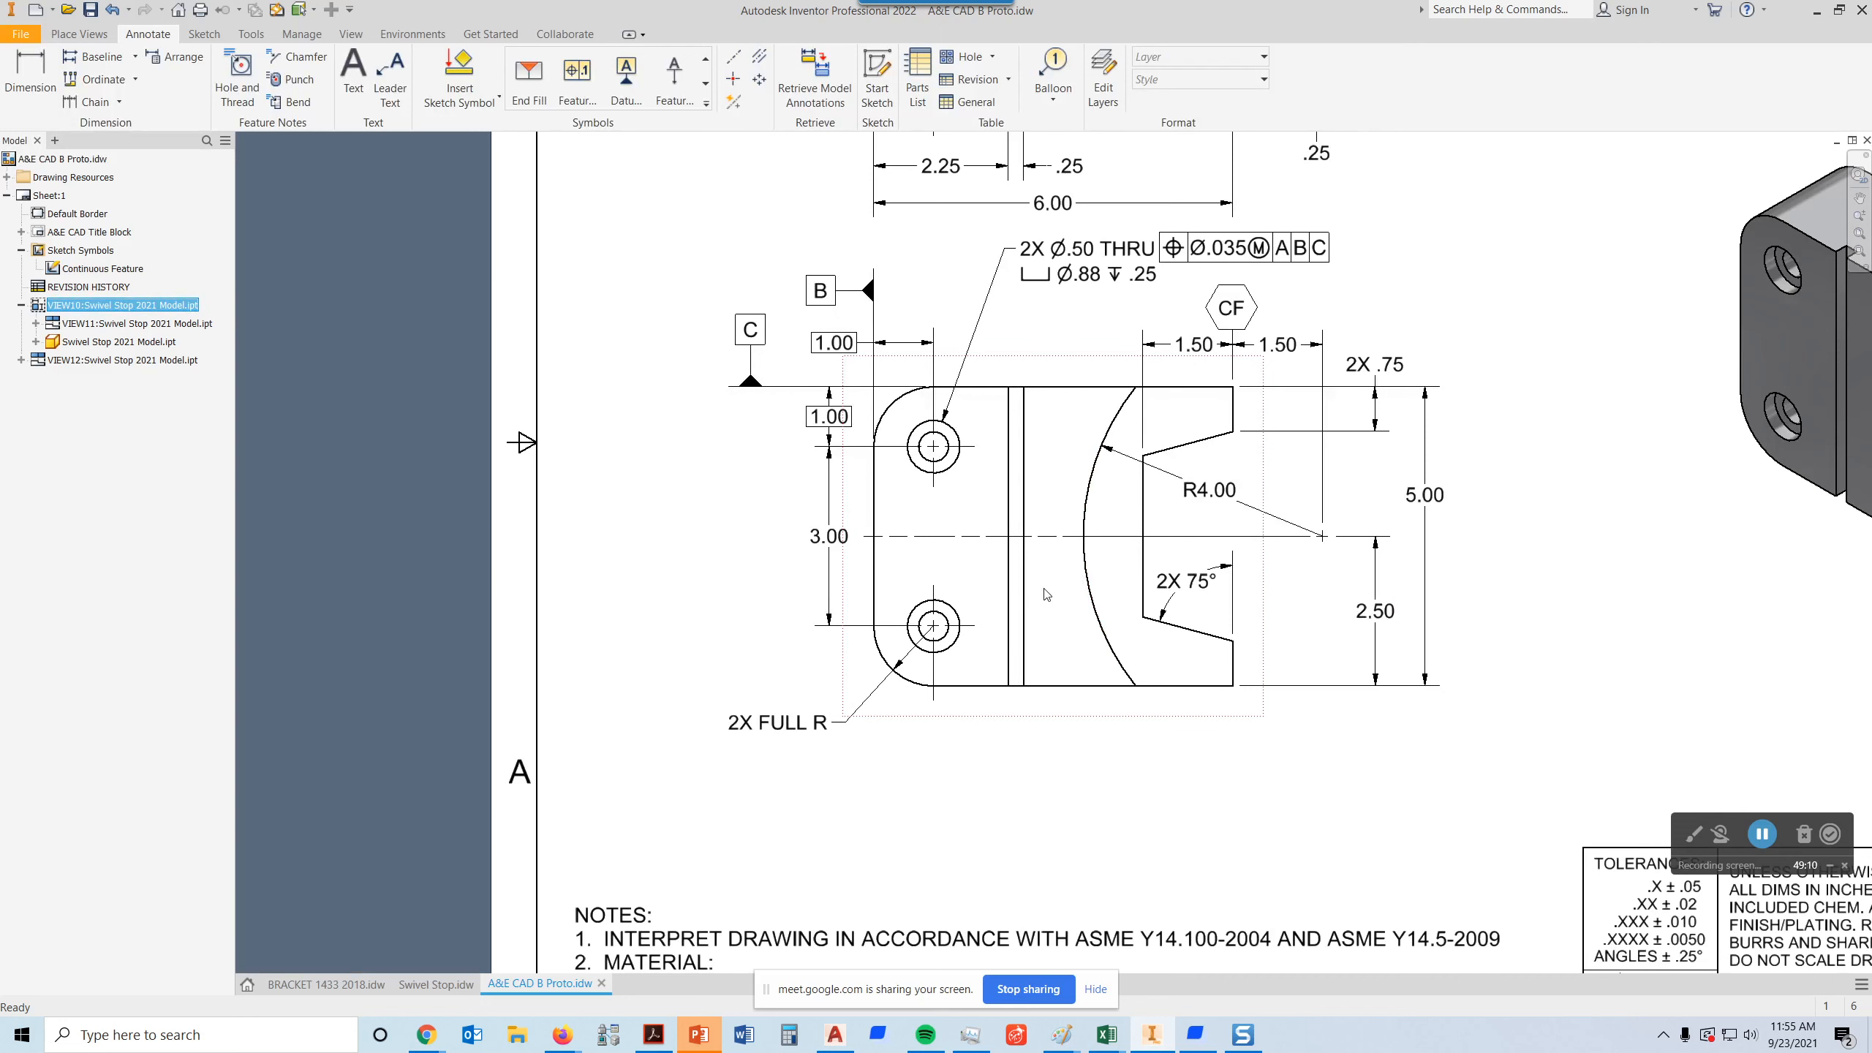
pyautogui.moveTo(1490, 296)
pyautogui.mouseDown(button='middle')
pyautogui.moveTo(1284, 508)
pyautogui.moveTo(786, 804)
pyautogui.mouseUp(button='middle')
pyautogui.click(1388, 434)
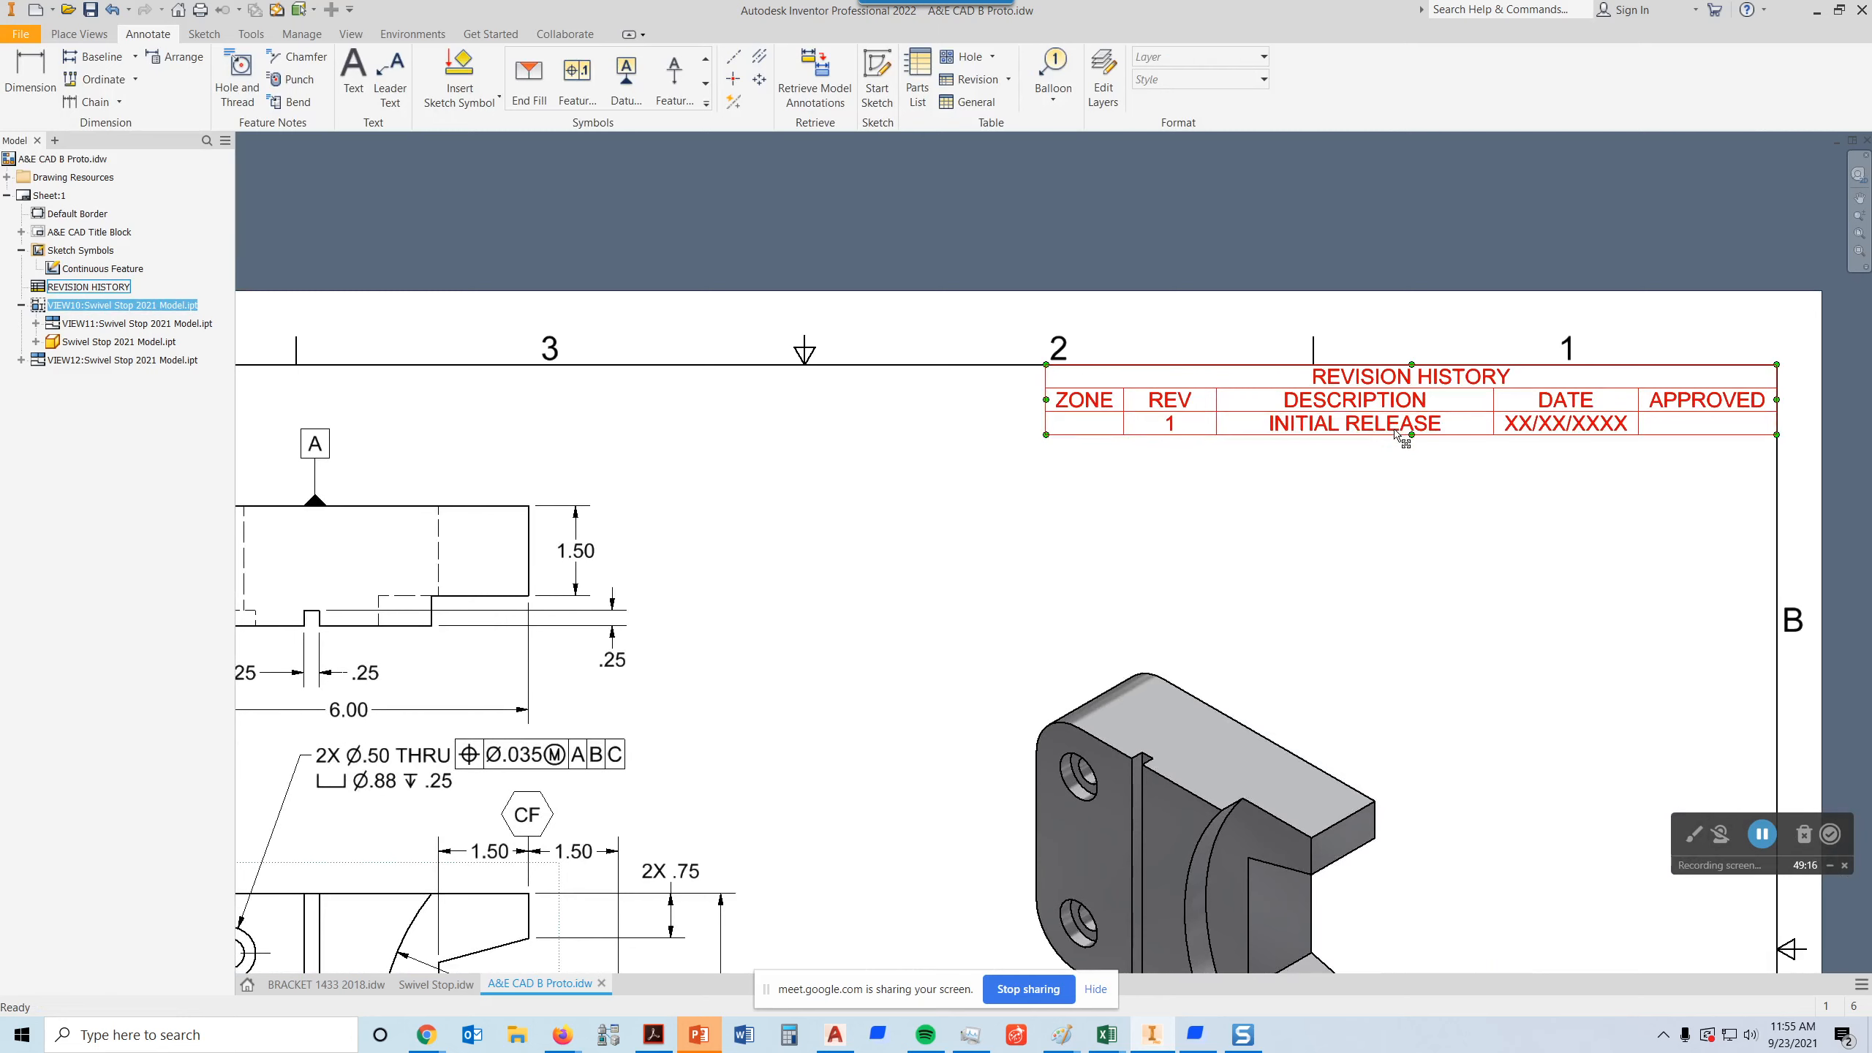
pyautogui.doubleClick(1392, 431)
pyautogui.click(1330, 457)
pyautogui.moveTo(1352, 451); pyautogui.dragTo(1201, 440)
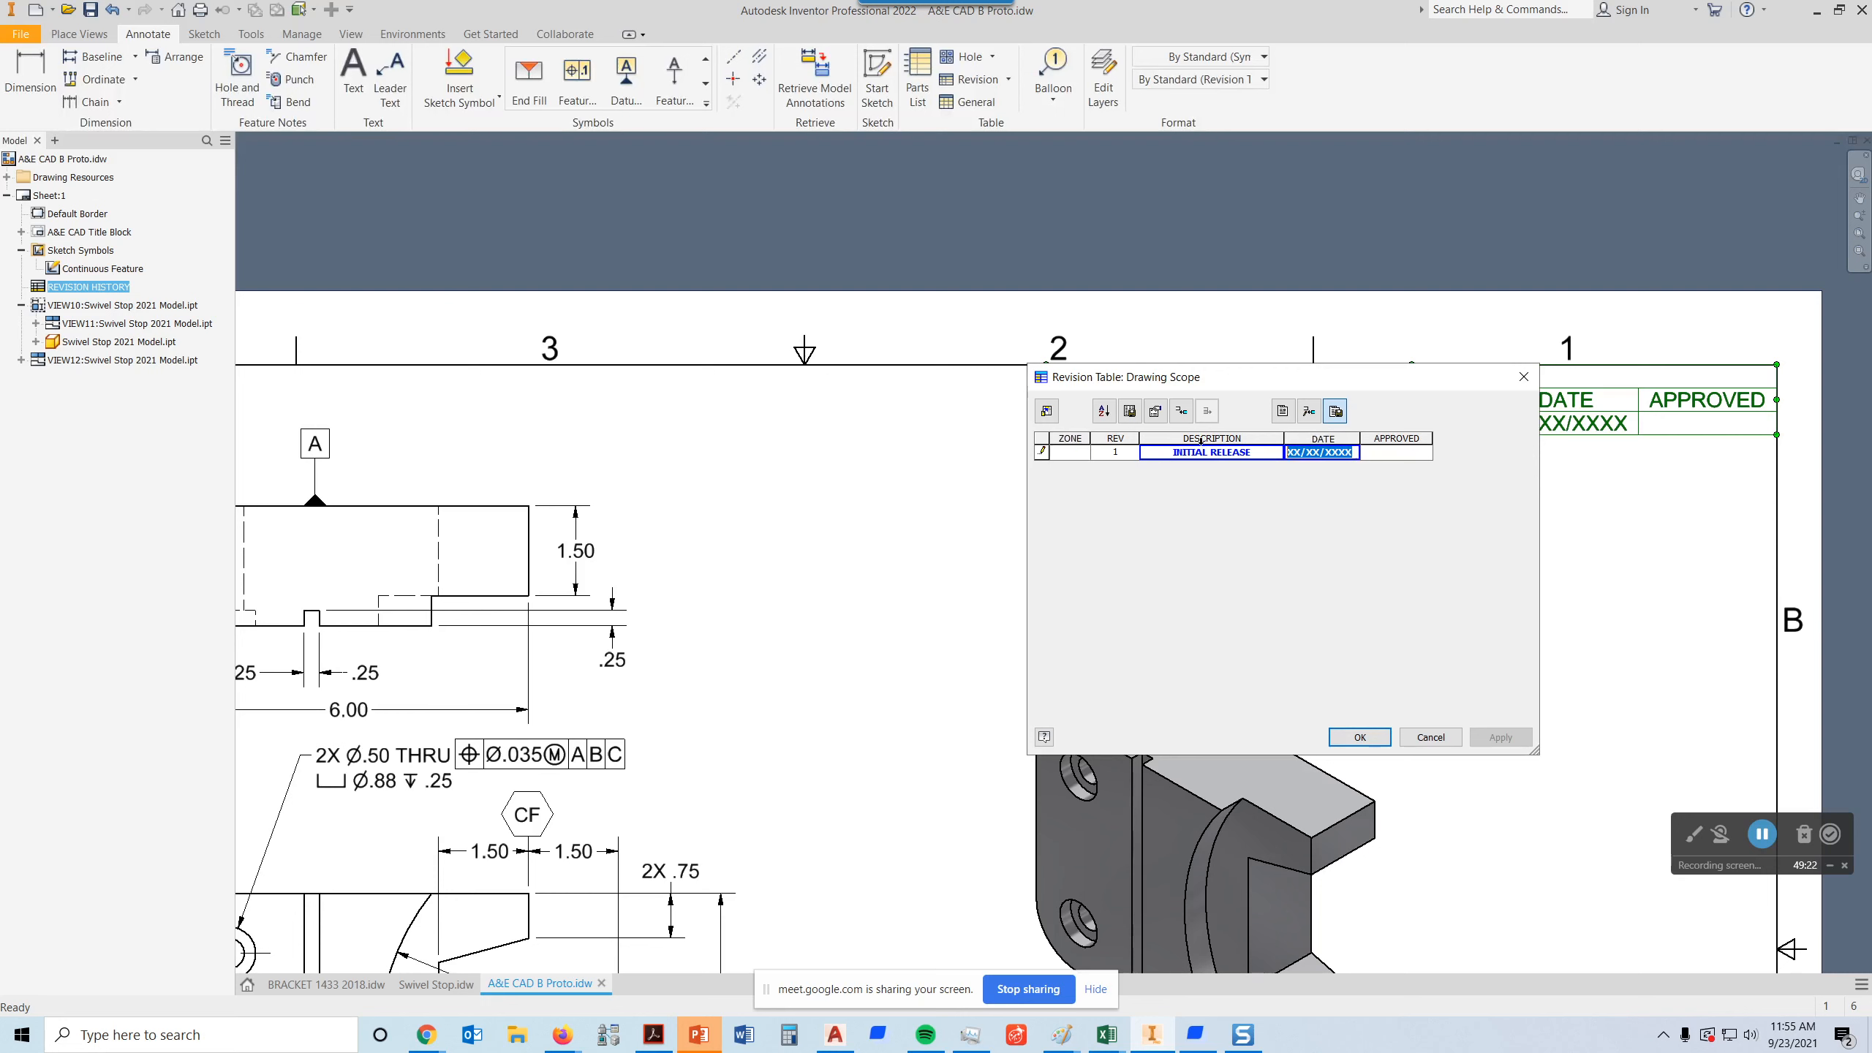
pyautogui.click(1360, 737)
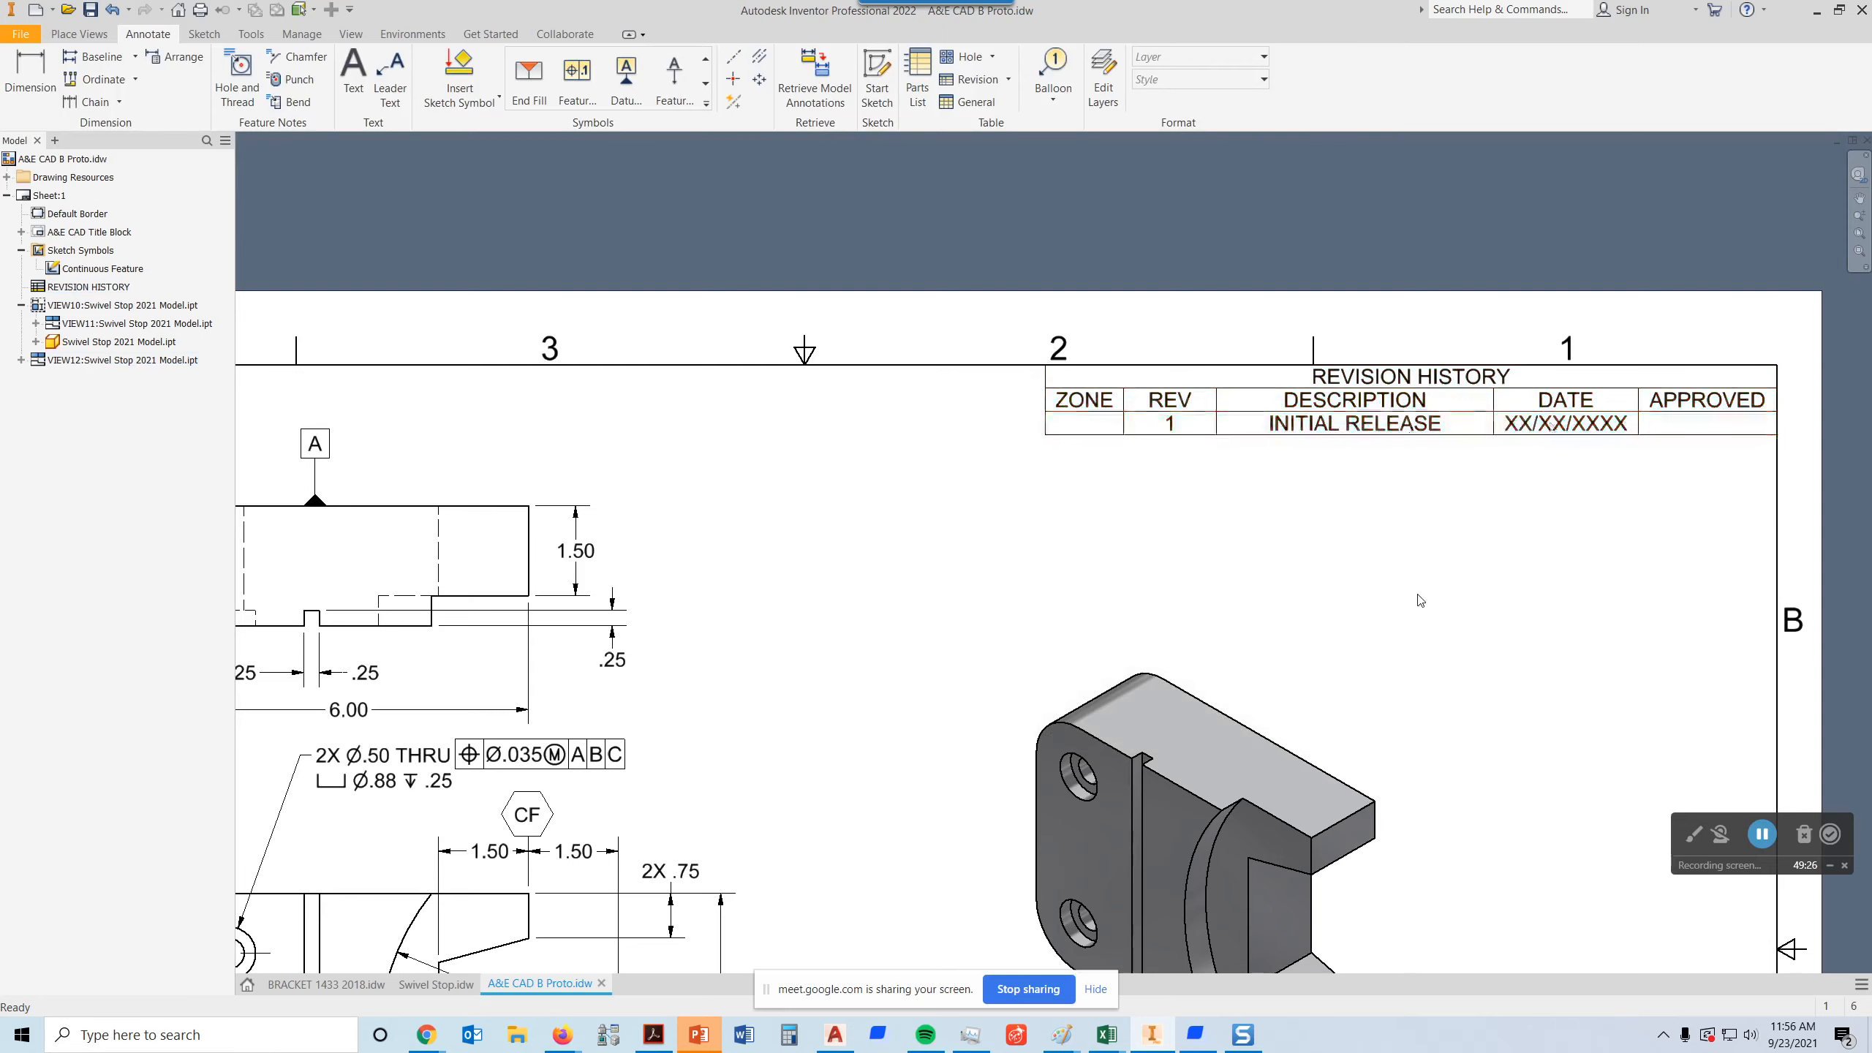
# - Complete the material line of the drawing notes with MACHINE STEEL
pyautogui.scroll(-3, 1417, 596)
pyautogui.moveTo(1227, 854)
pyautogui.mouseDown(button='middle')
pyautogui.moveTo(1869, 245)
pyautogui.moveTo(1637, 470)
pyautogui.mouseUp(button='middle')
pyautogui.click(1137, 716)
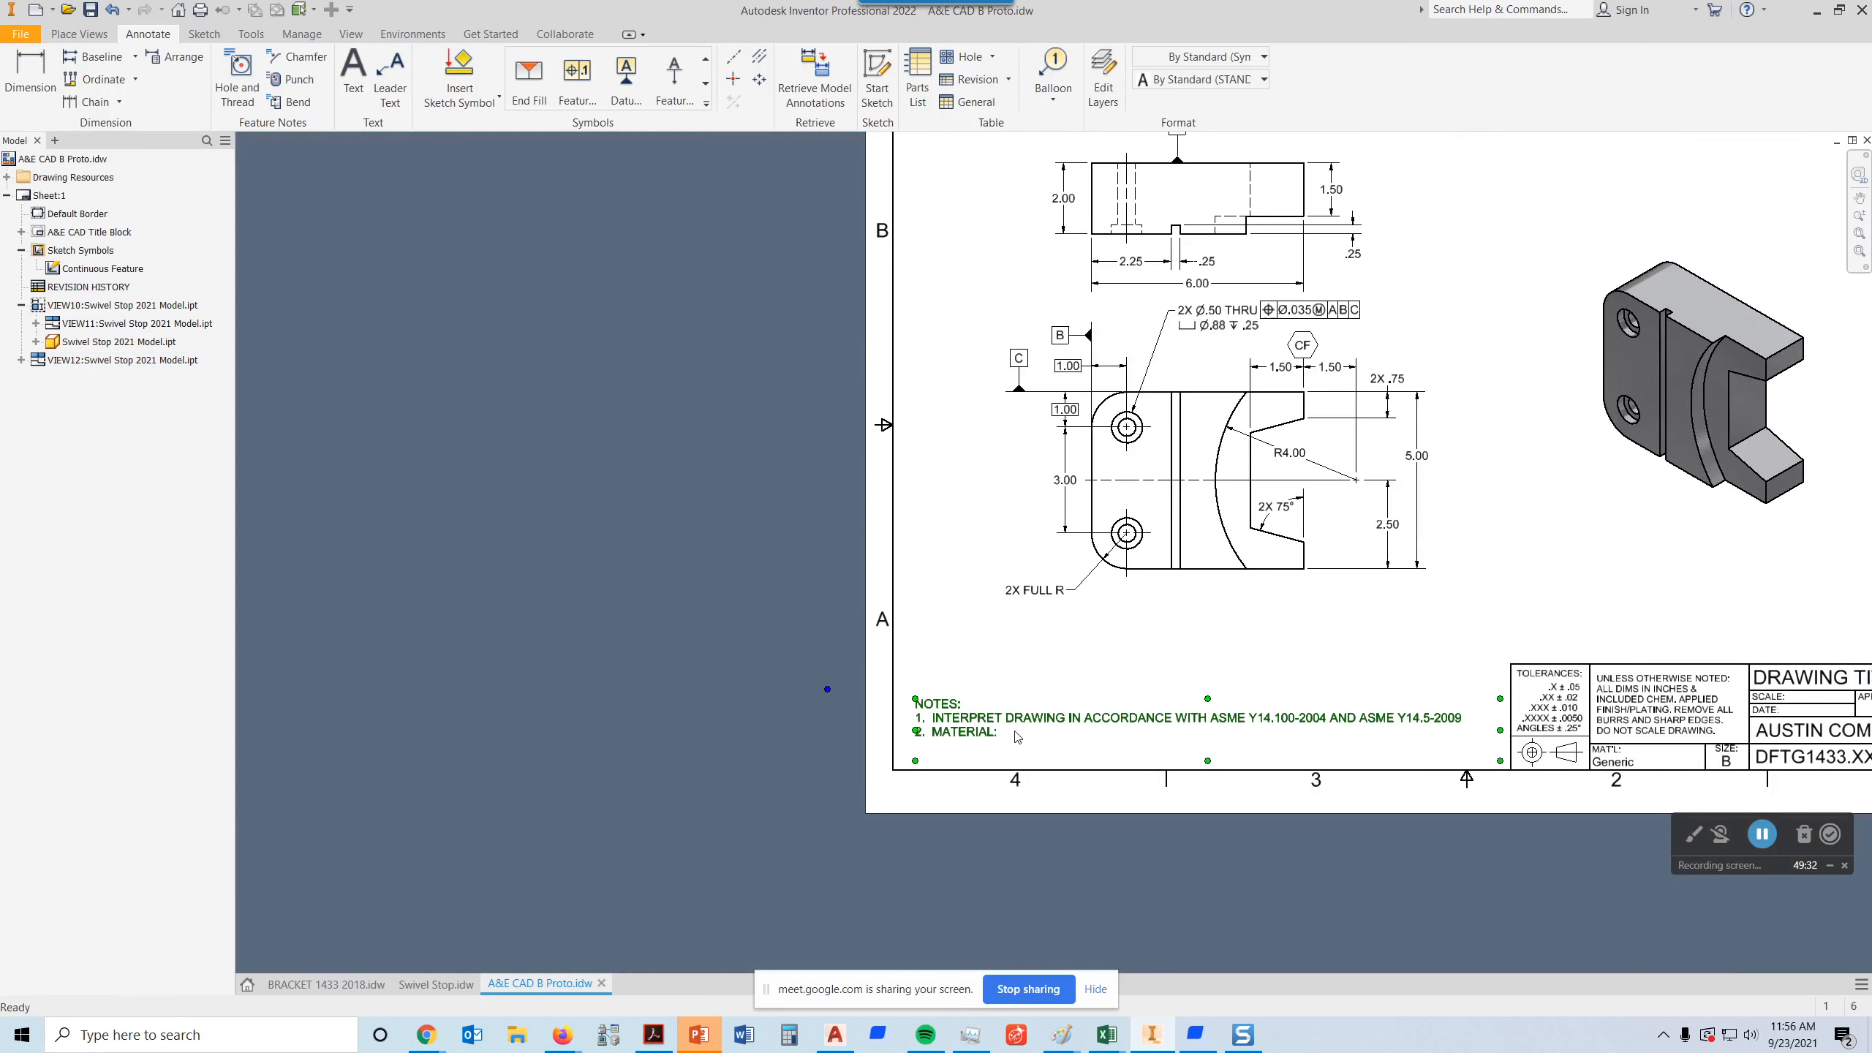
pyautogui.doubleClick(1040, 720)
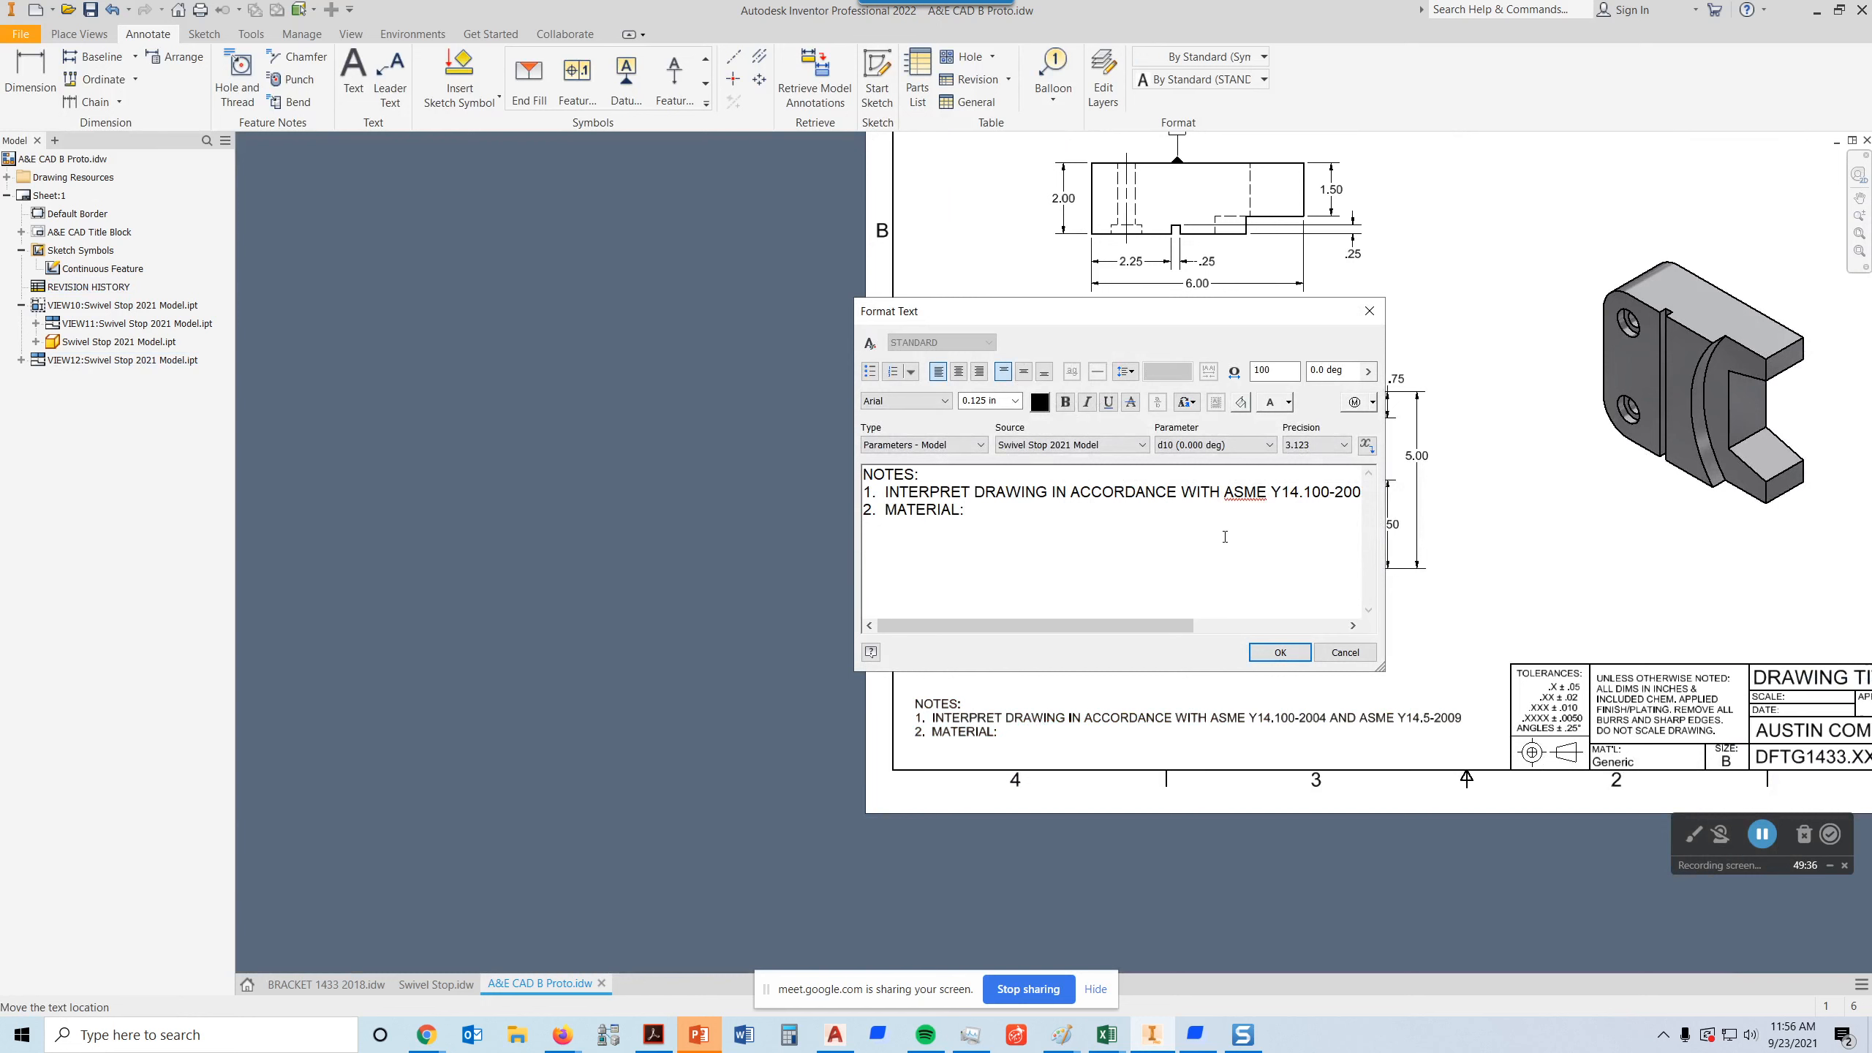
pyautogui.write('MACHINE STEEL')
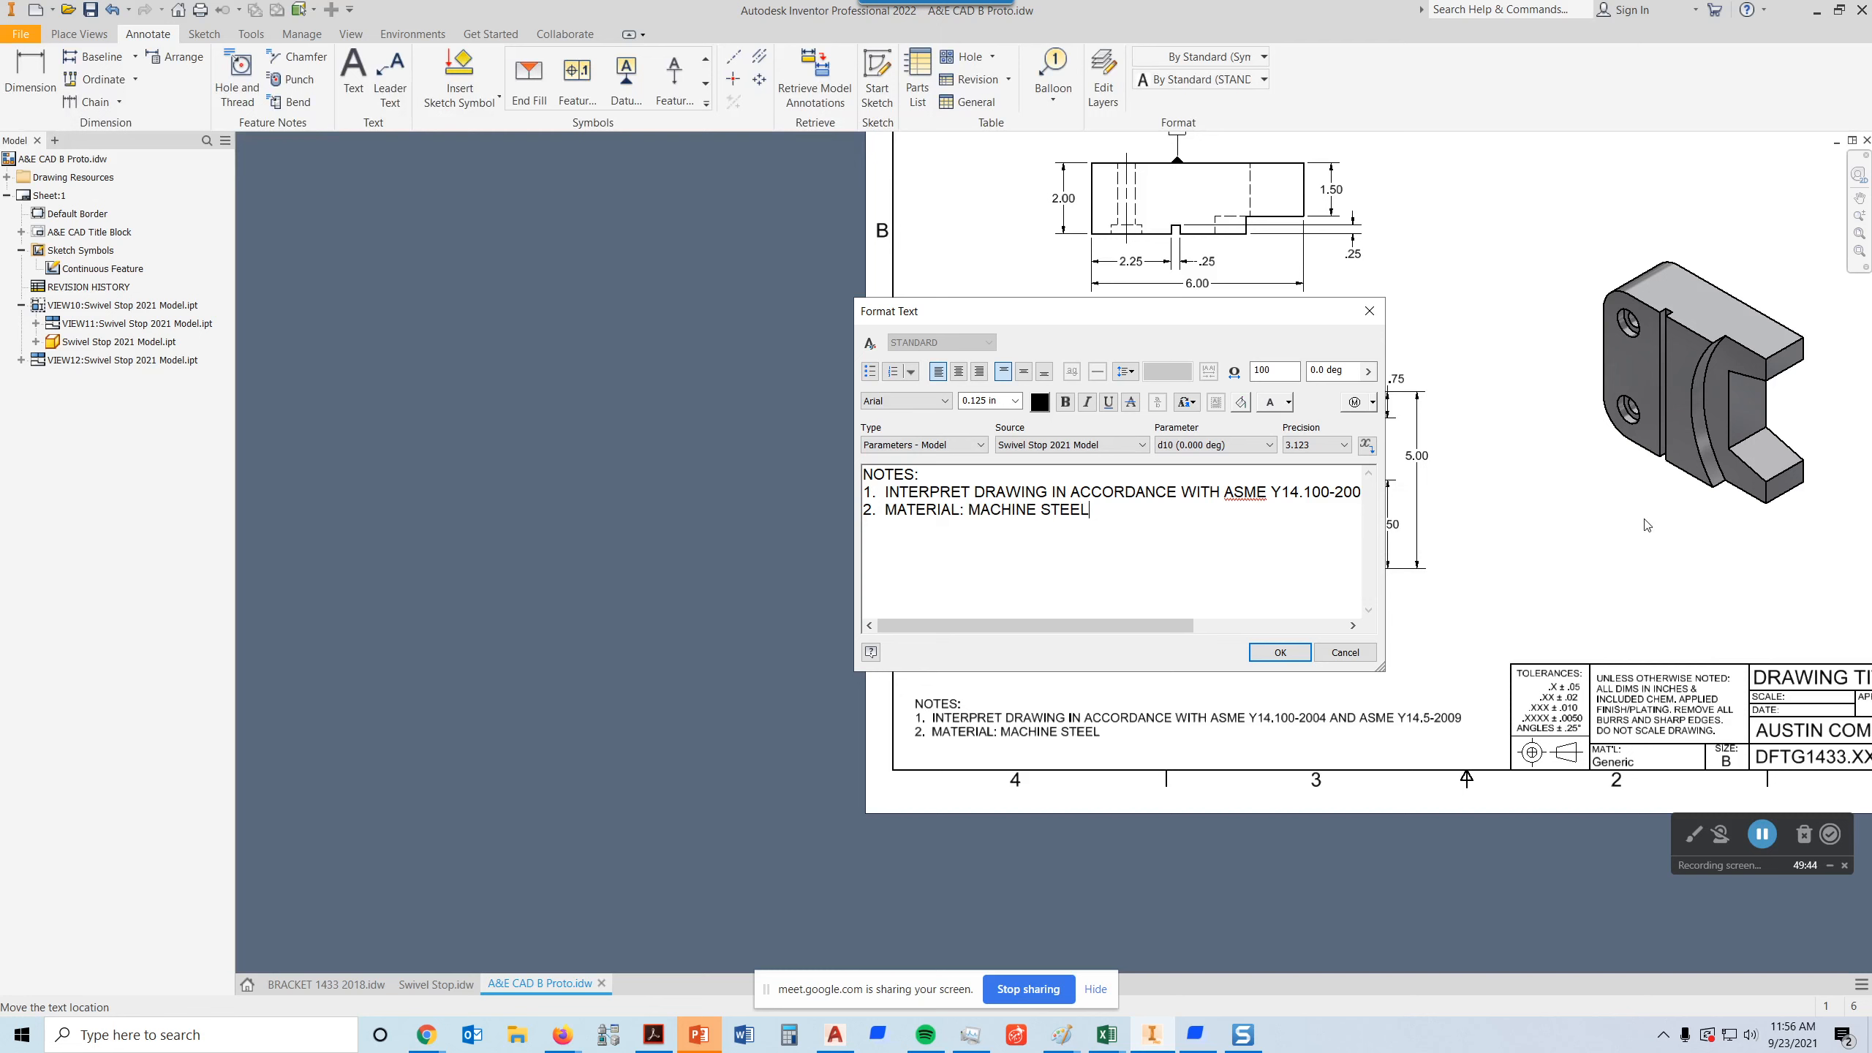
pyautogui.click(1280, 651)
# - Set the drawing title in the title block's property fields to SWIVEL STOP
pyautogui.moveTo(1552, 576)
pyautogui.mouseDown(button='middle')
pyautogui.moveTo(1087, 539)
pyautogui.moveTo(732, 551)
pyautogui.mouseUp(button='middle')
pyautogui.moveTo(1171, 622); pyautogui.dragTo(1318, 666, button='middle')
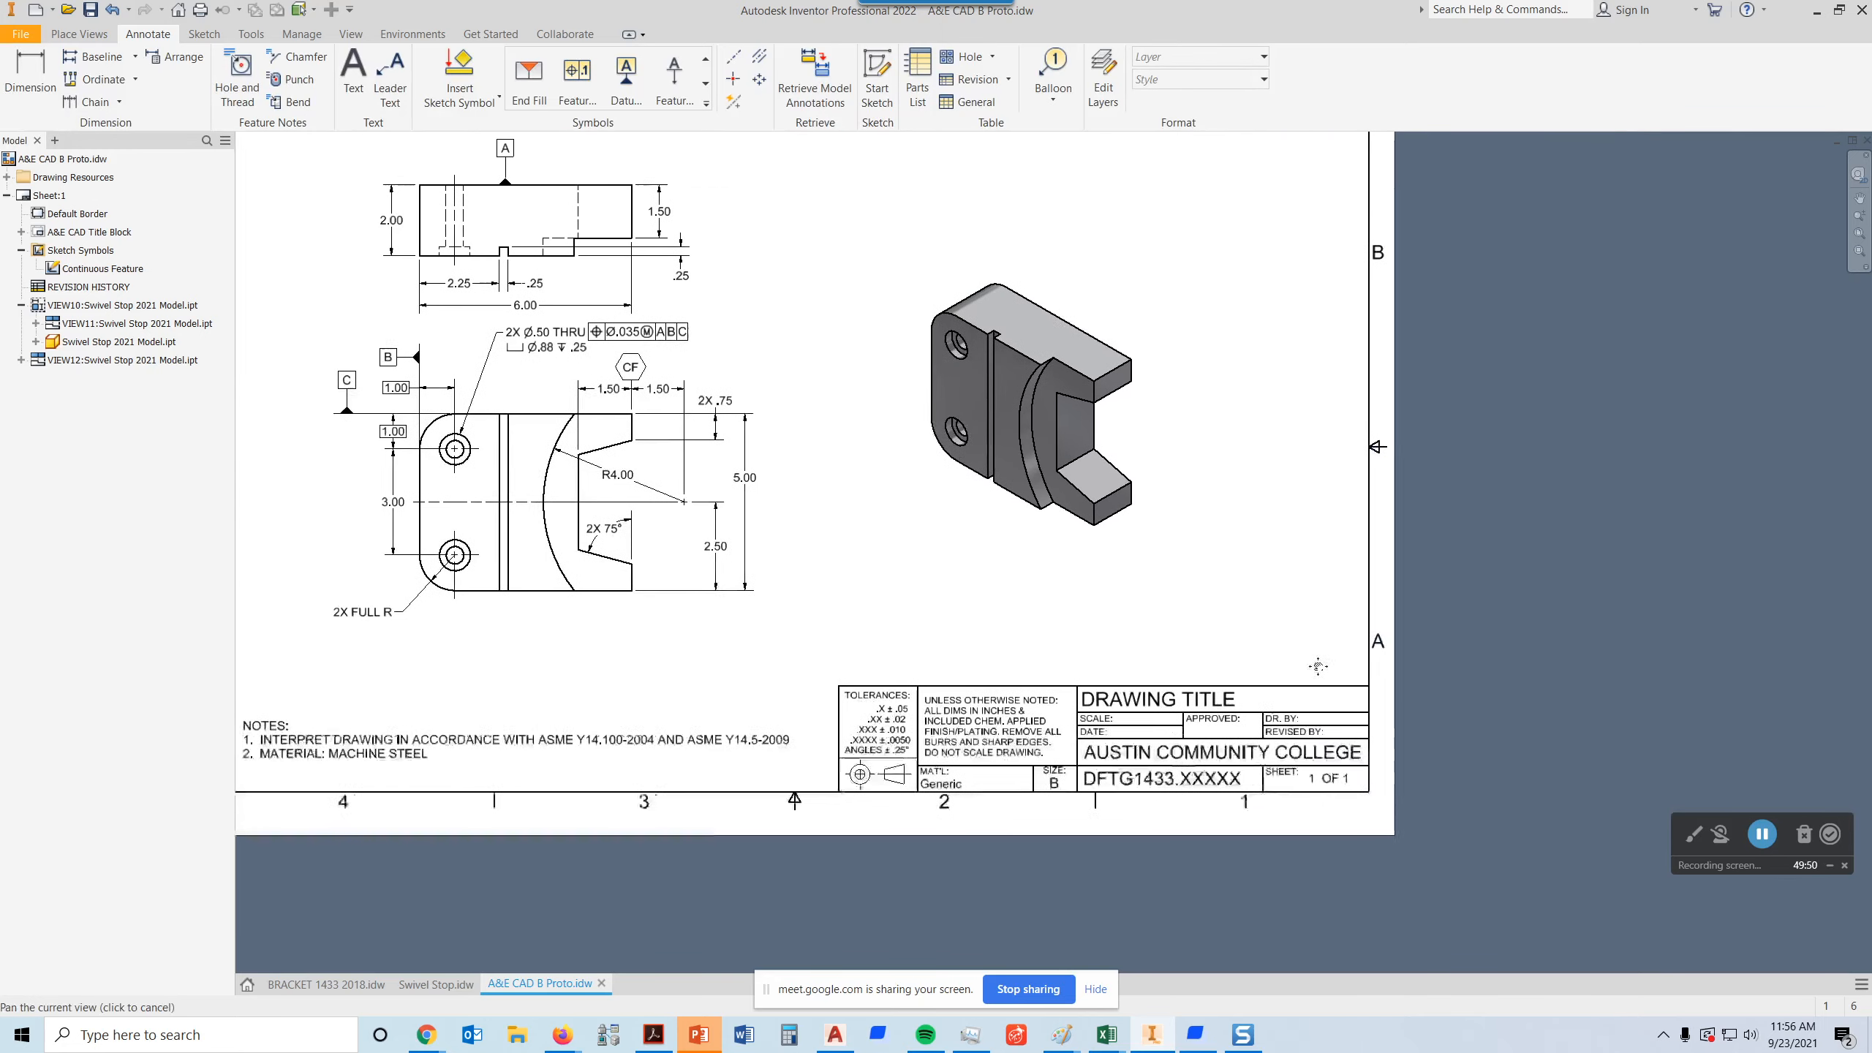
pyautogui.scroll(-6, 1146, 677)
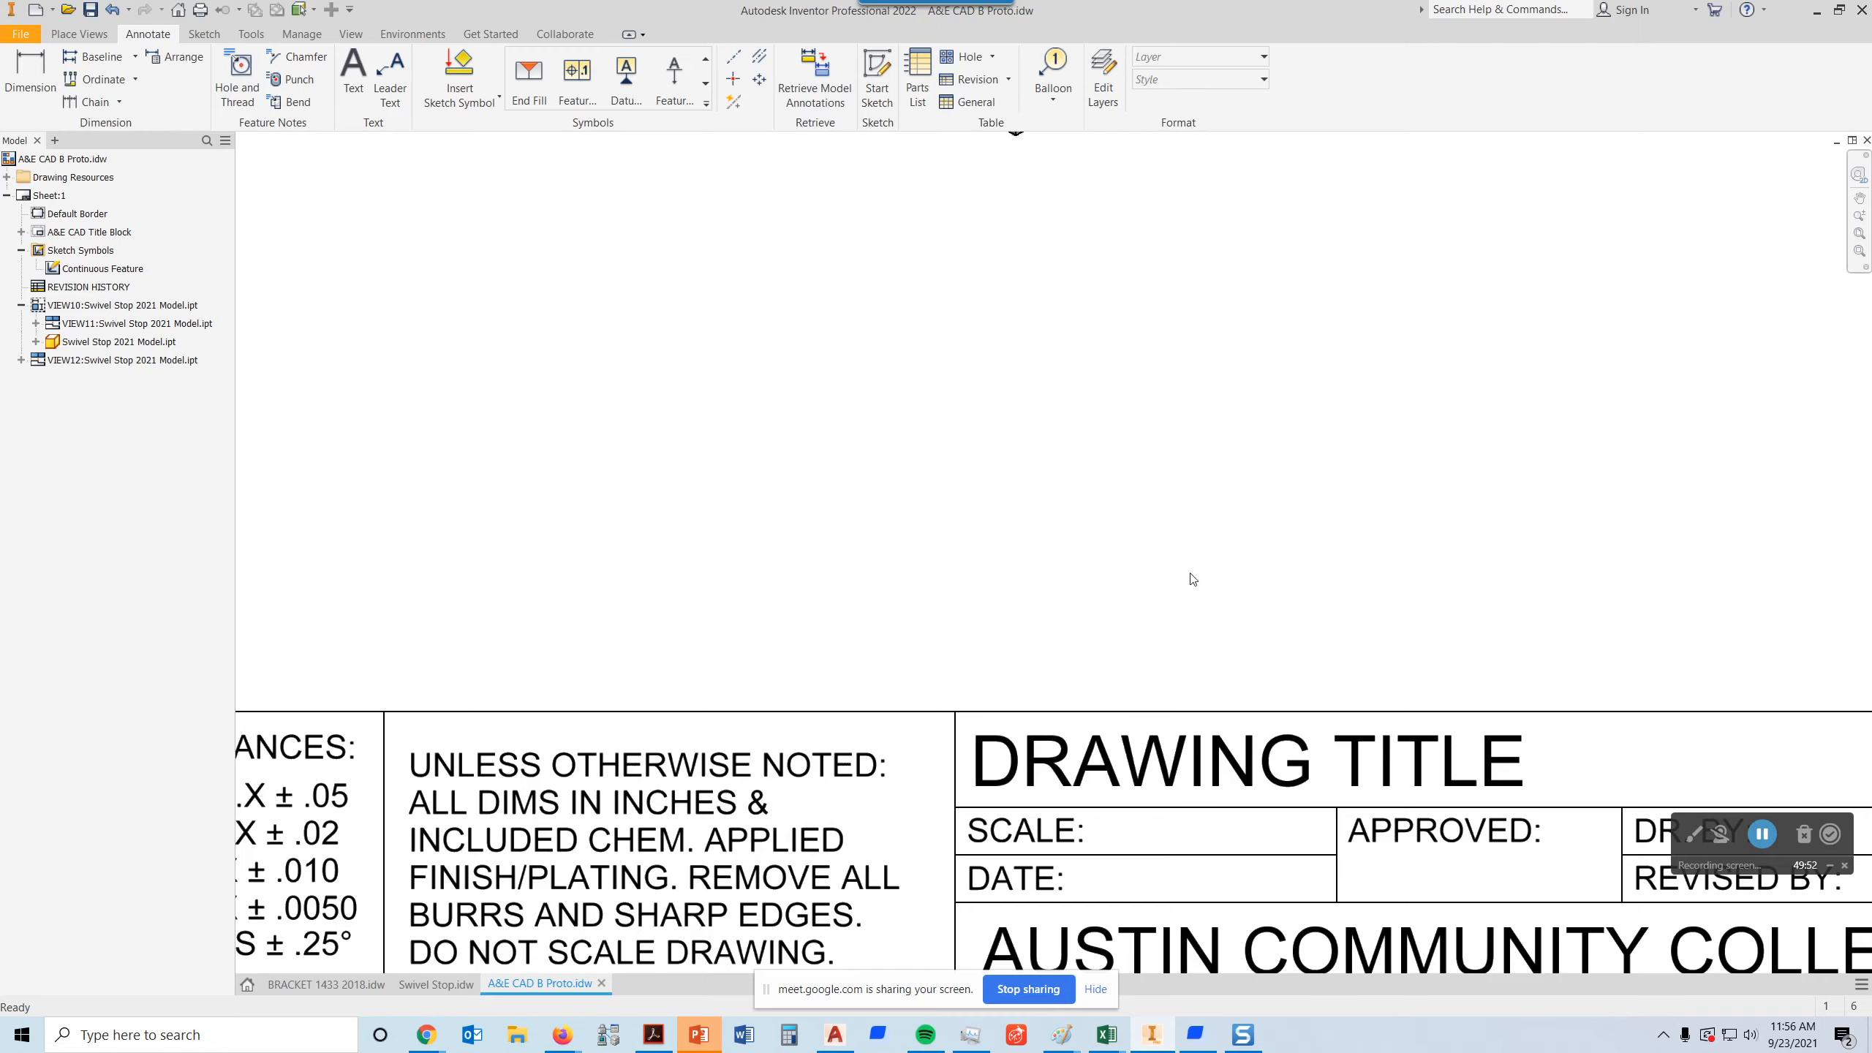
pyautogui.scroll(4, 1192, 579)
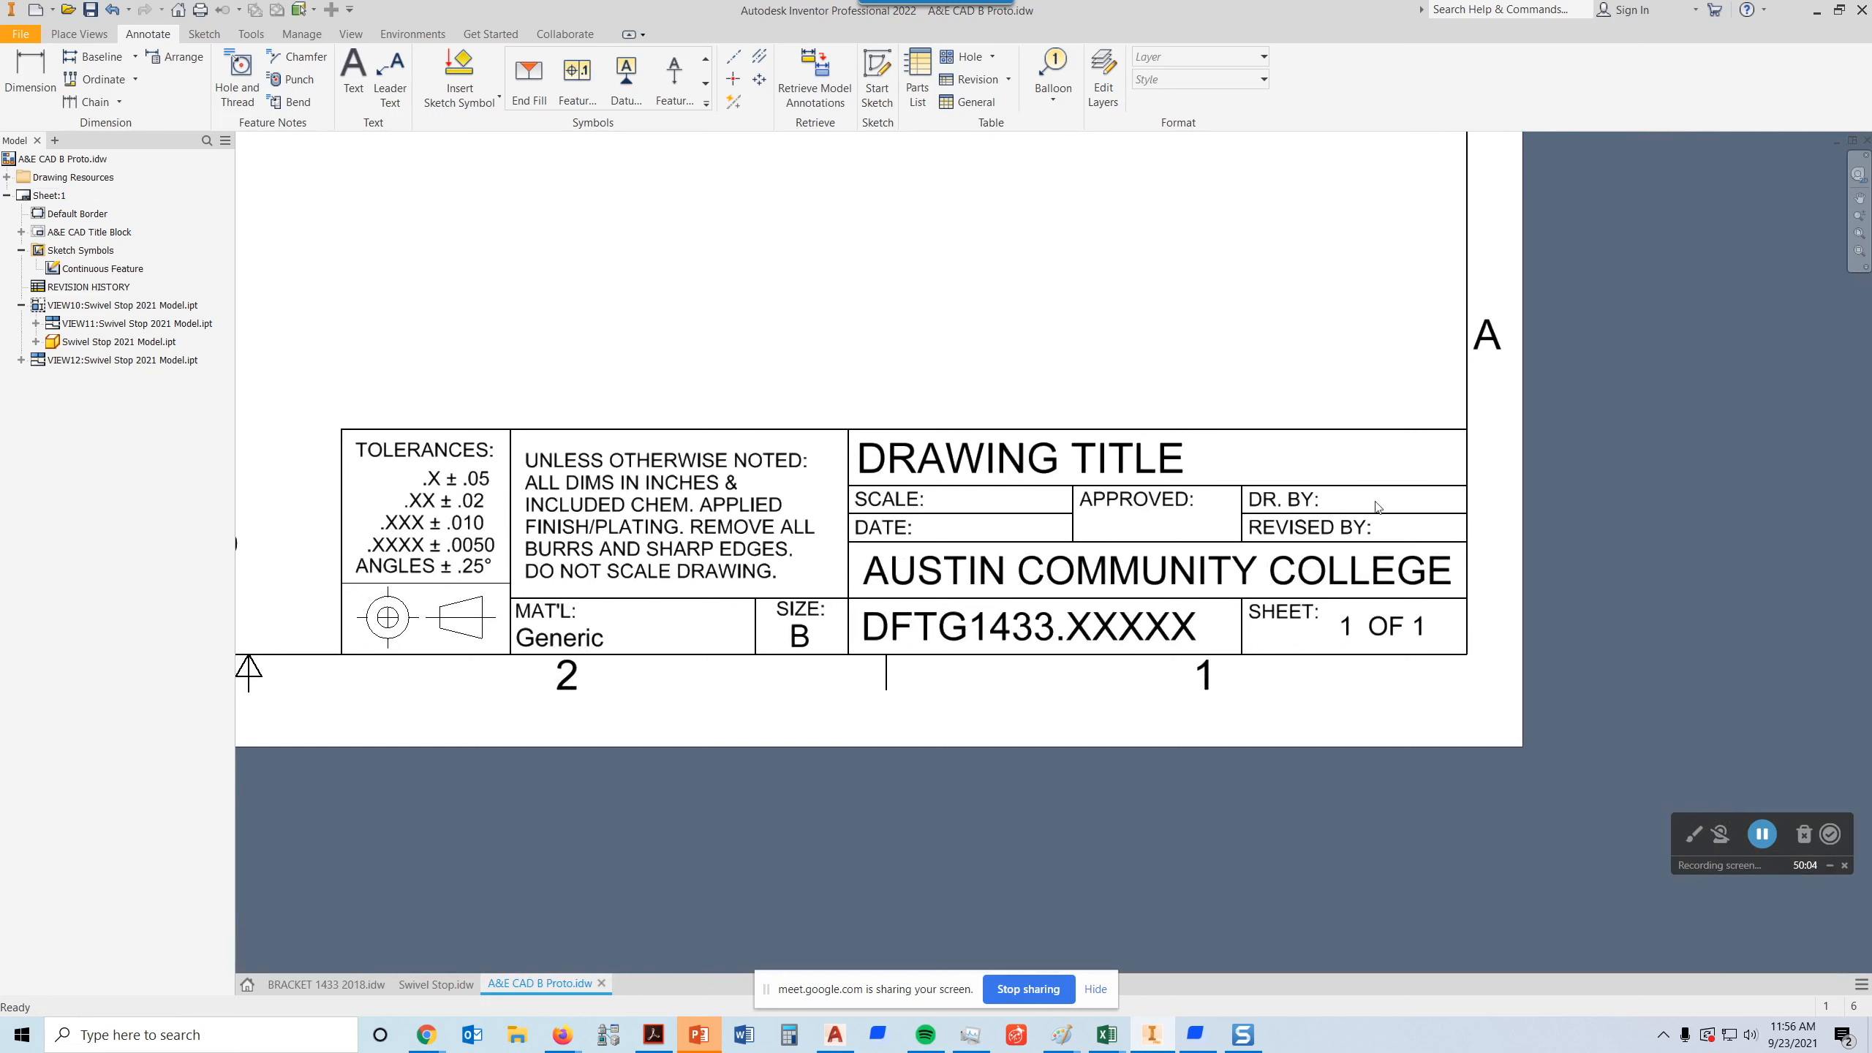
pyautogui.moveTo(439, 330); pyautogui.dragTo(576, 356, button='middle')
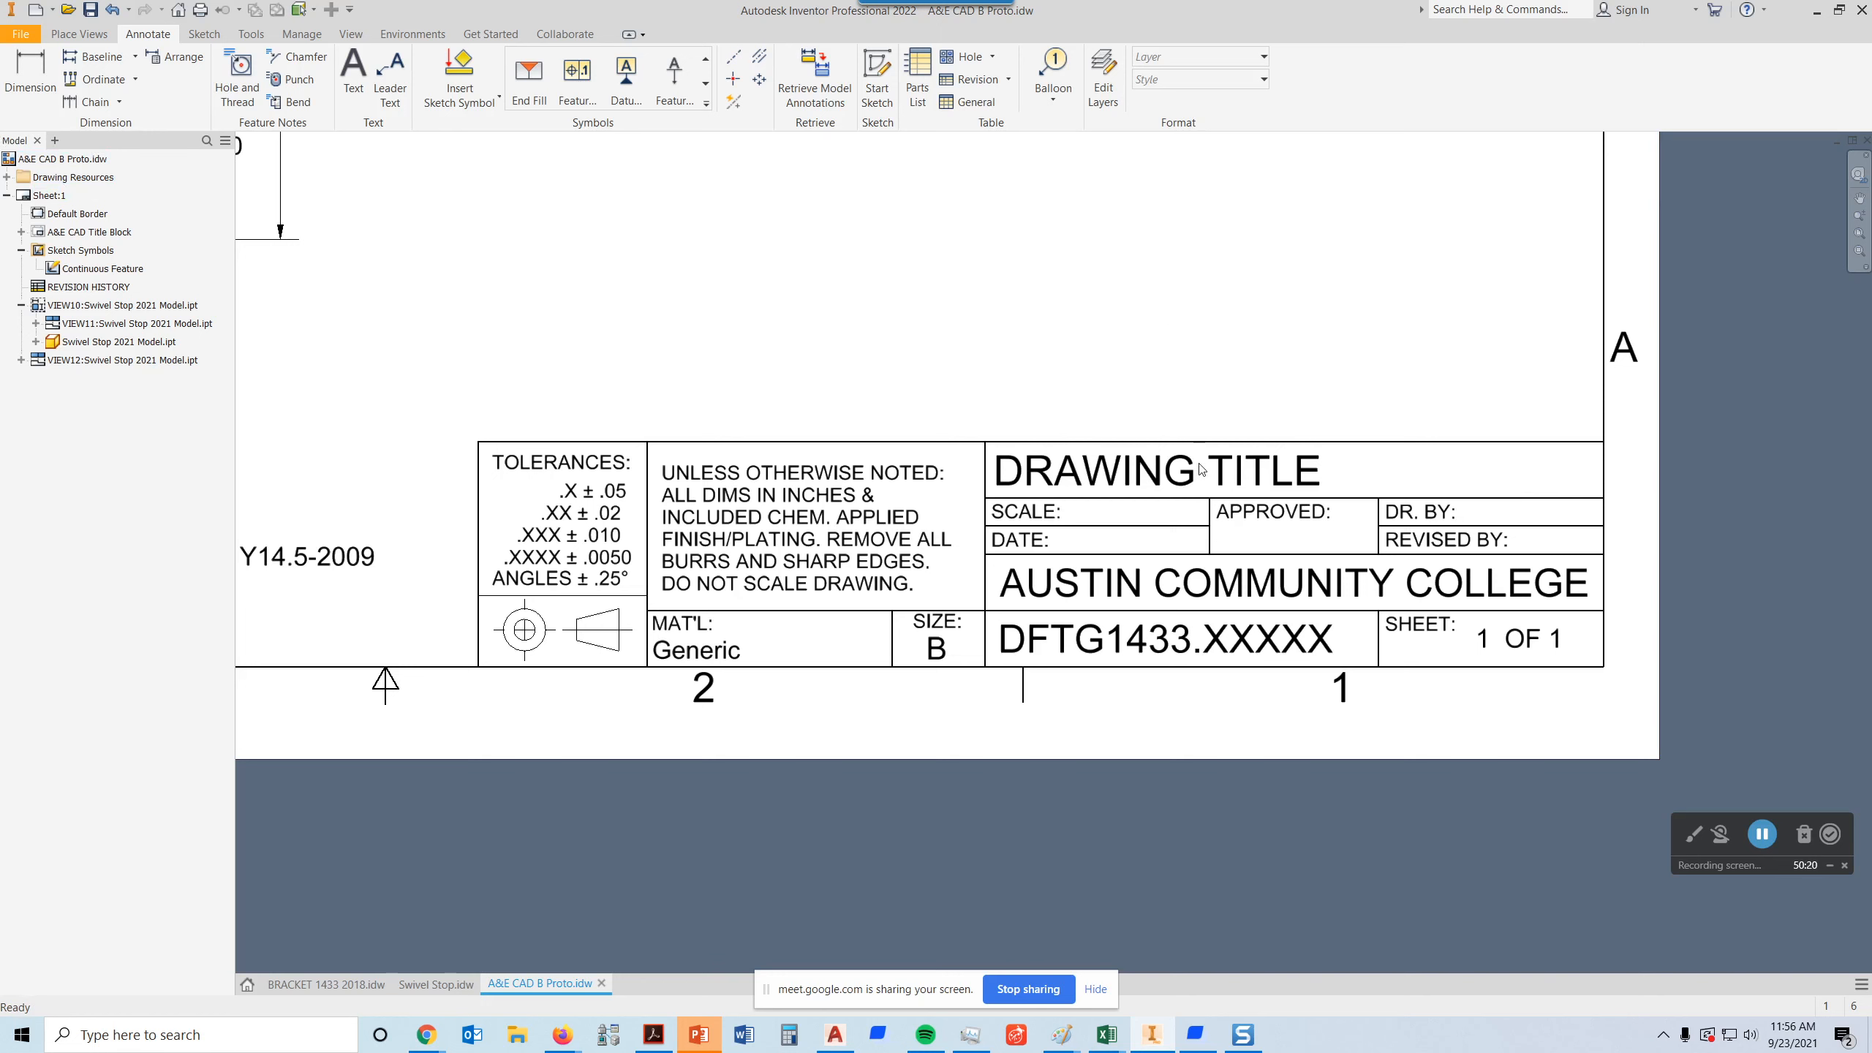
pyautogui.click(22, 233)
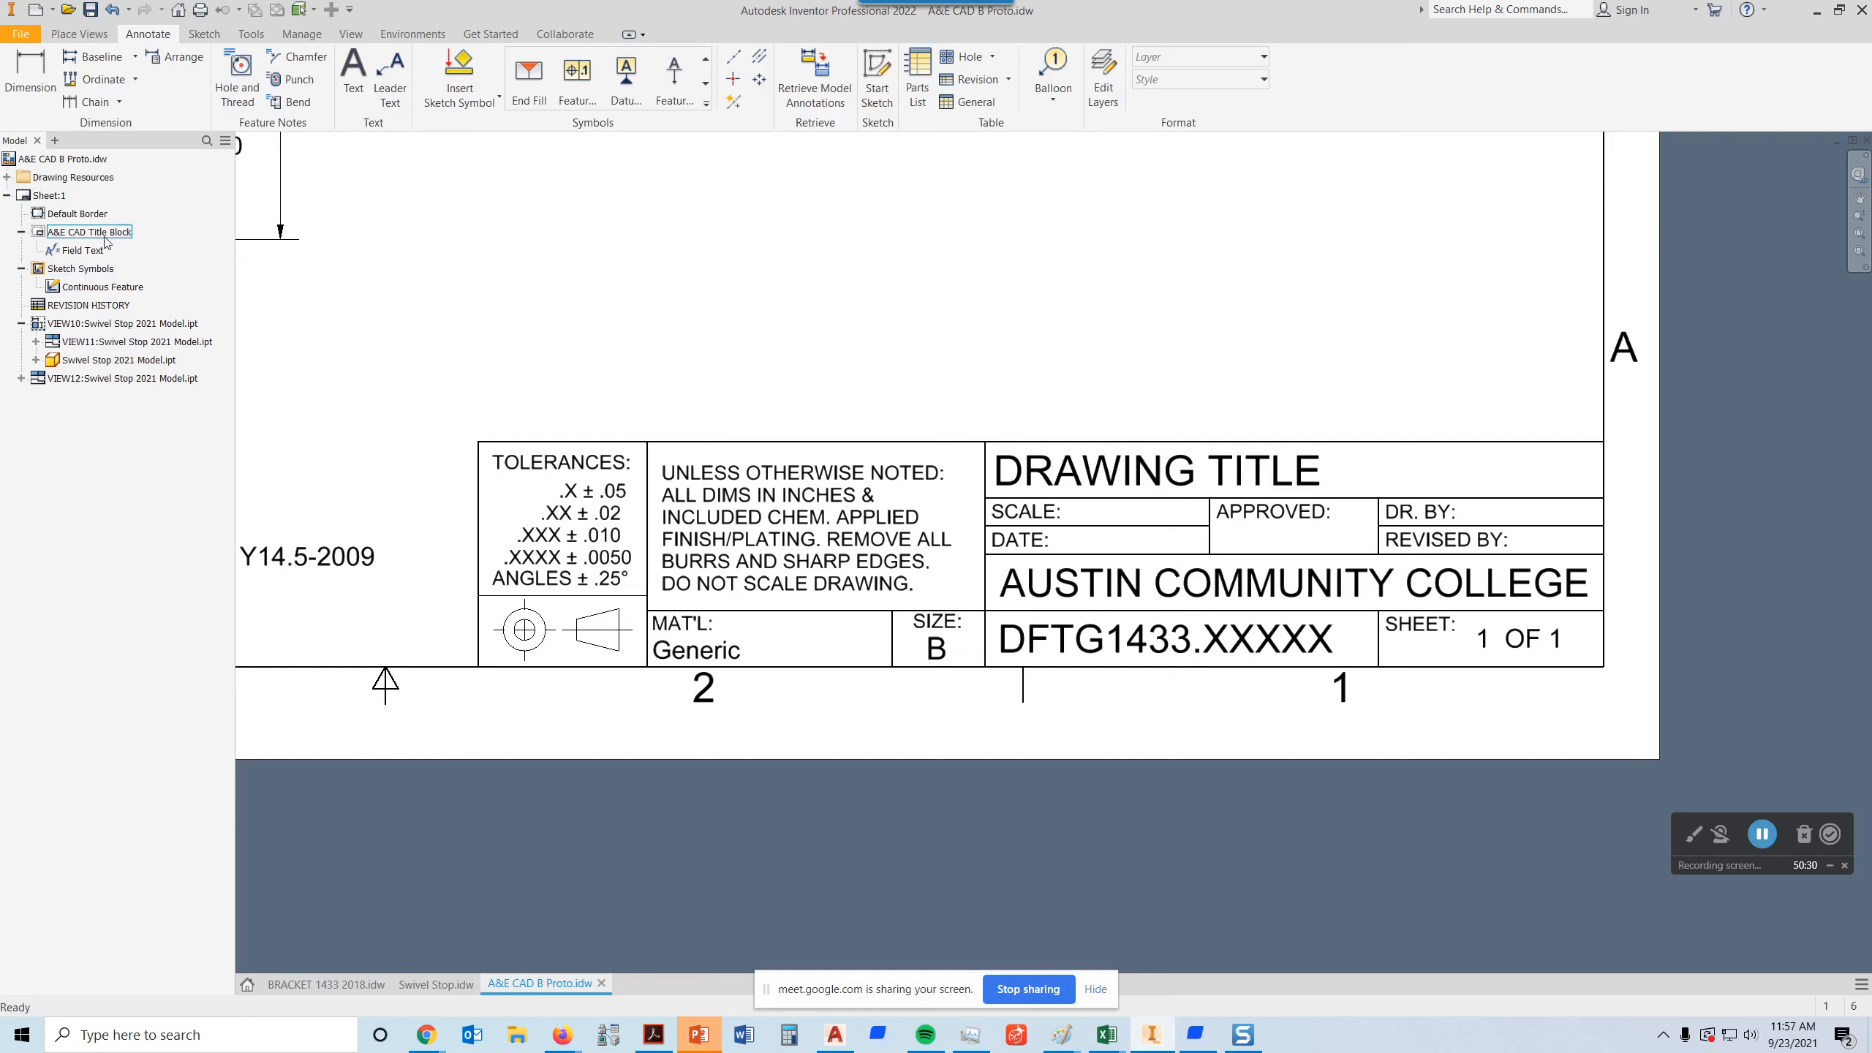
pyautogui.doubleClick(80, 251)
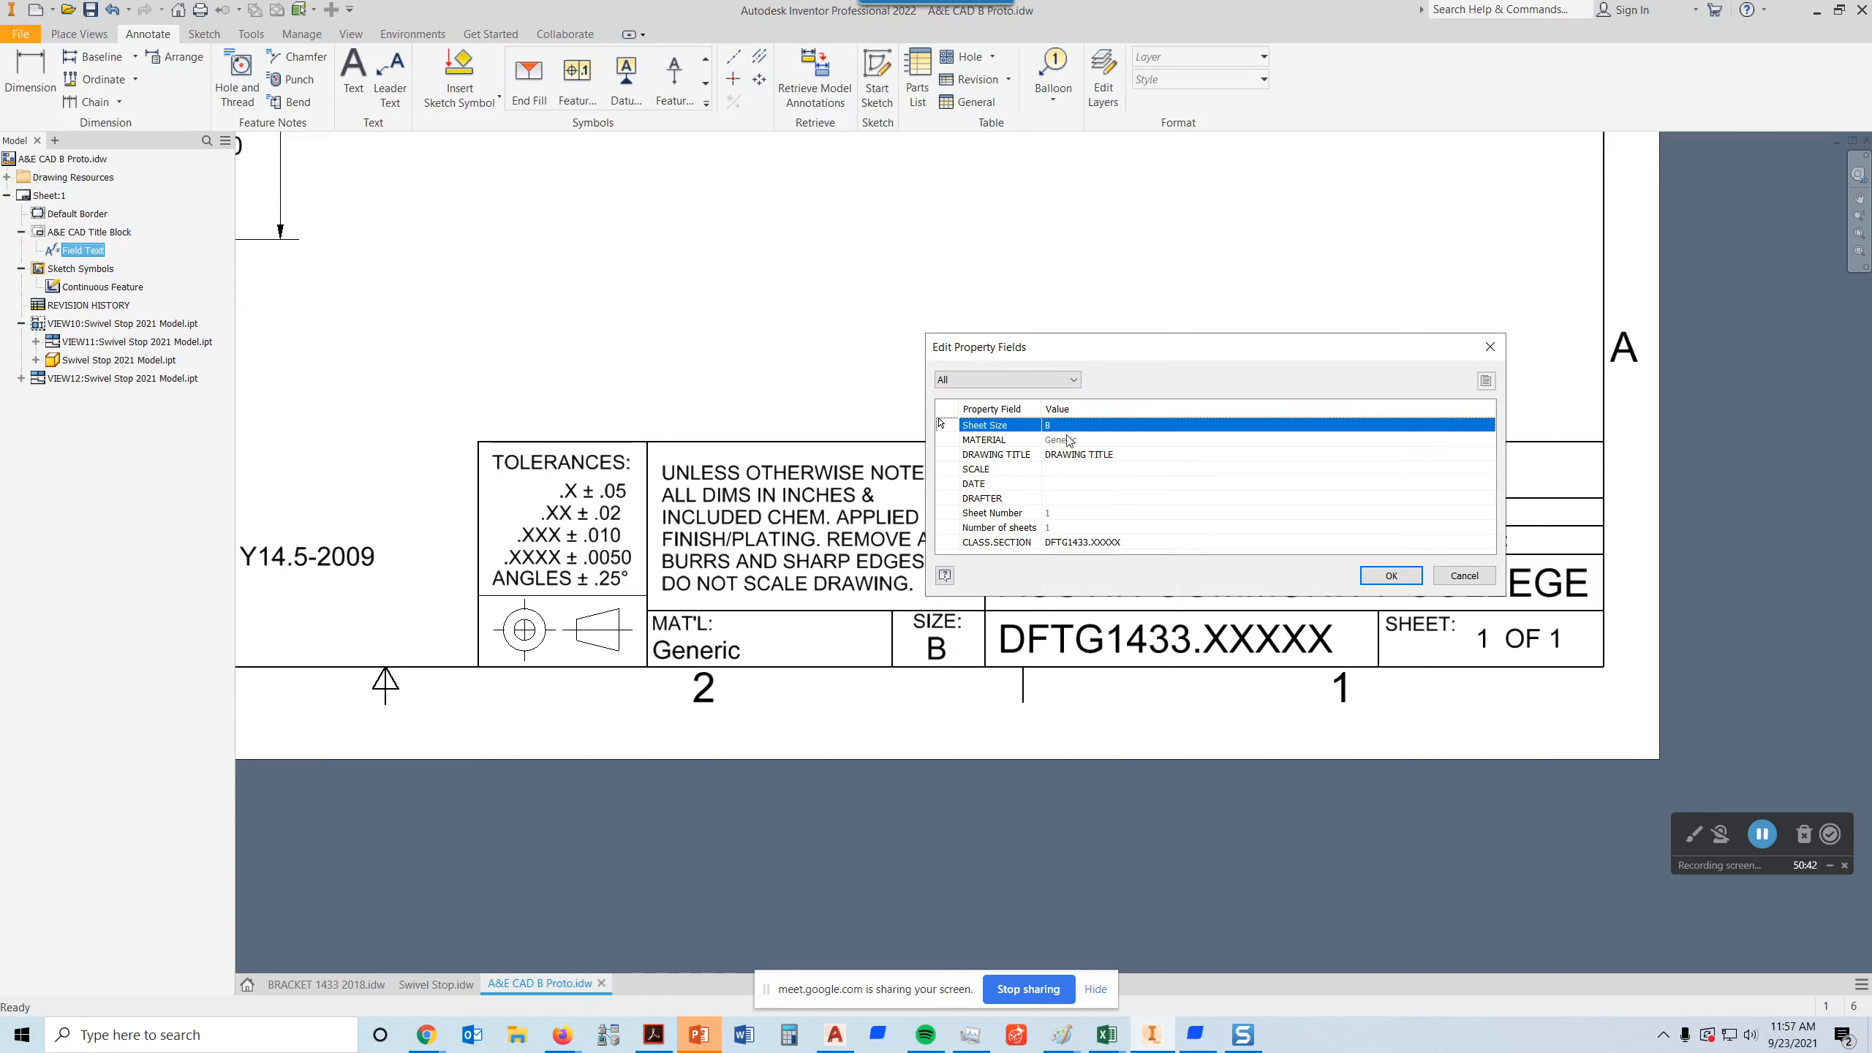
pyautogui.click(1099, 454)
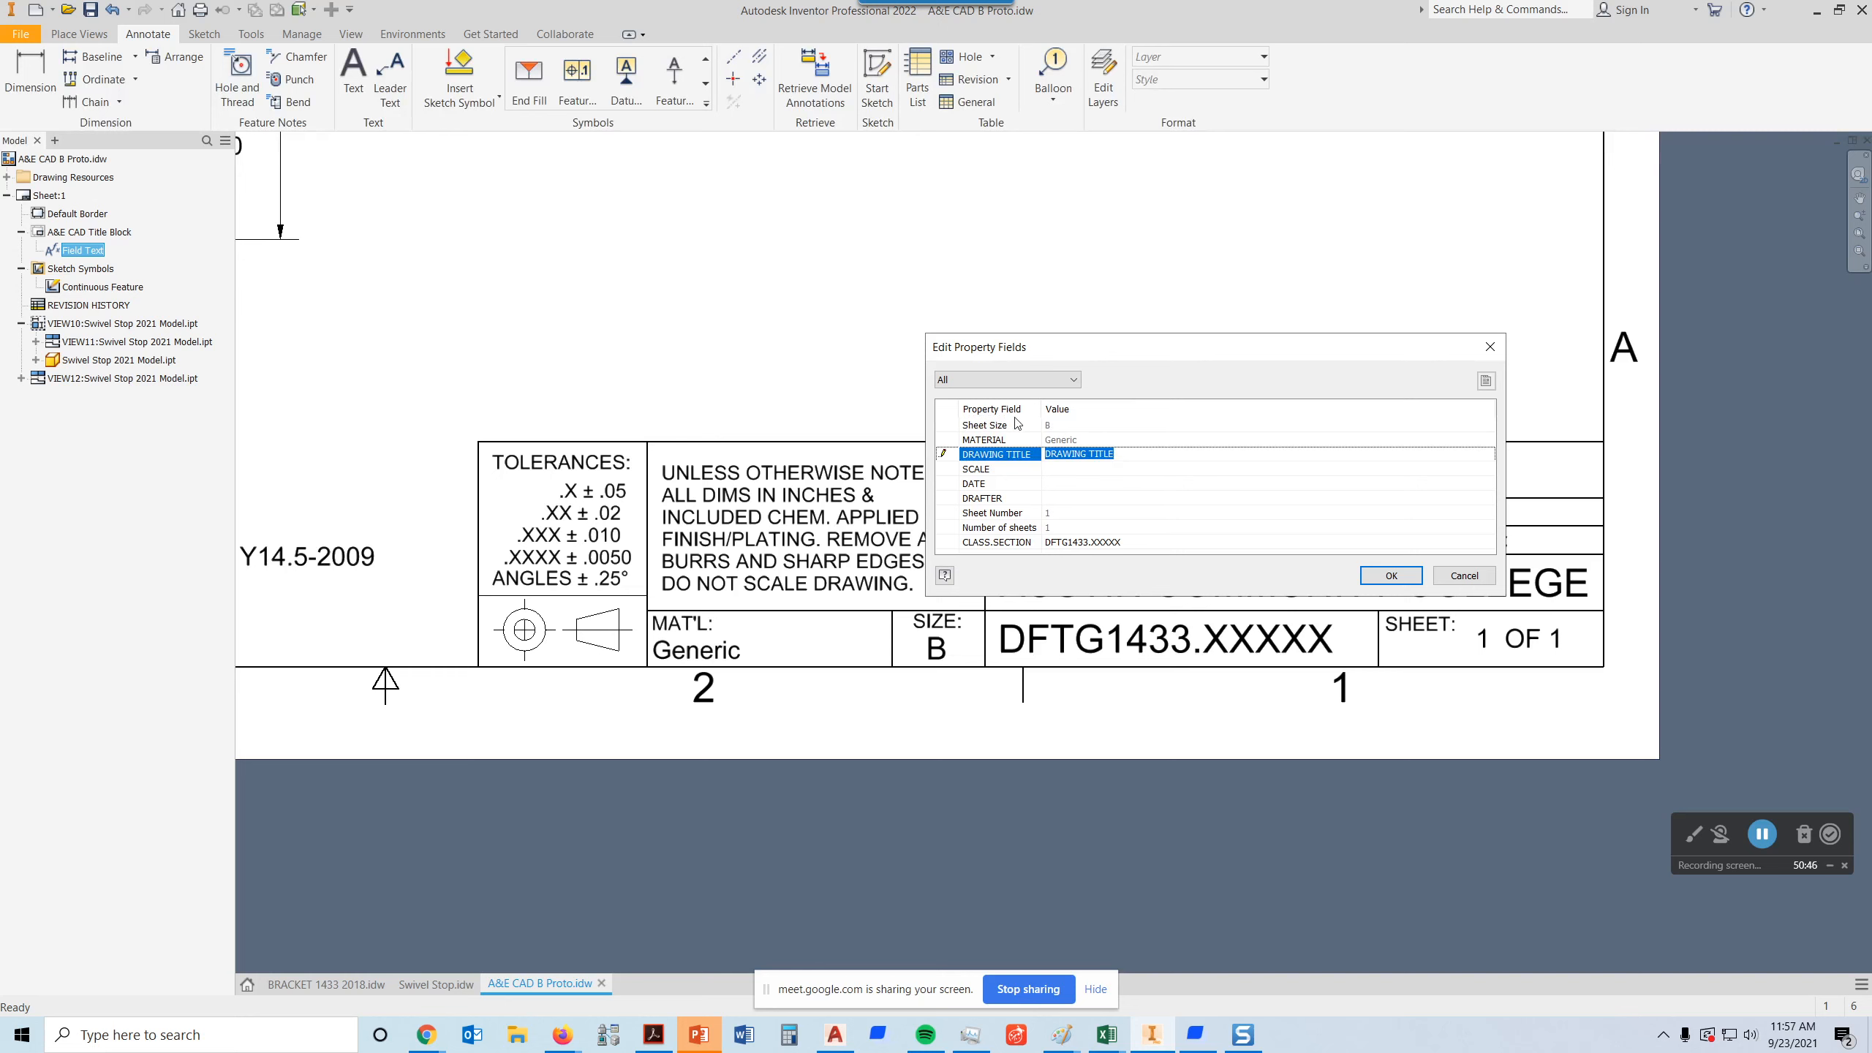
pyautogui.write('SWIVEL STOP')
pyautogui.click(1392, 577)
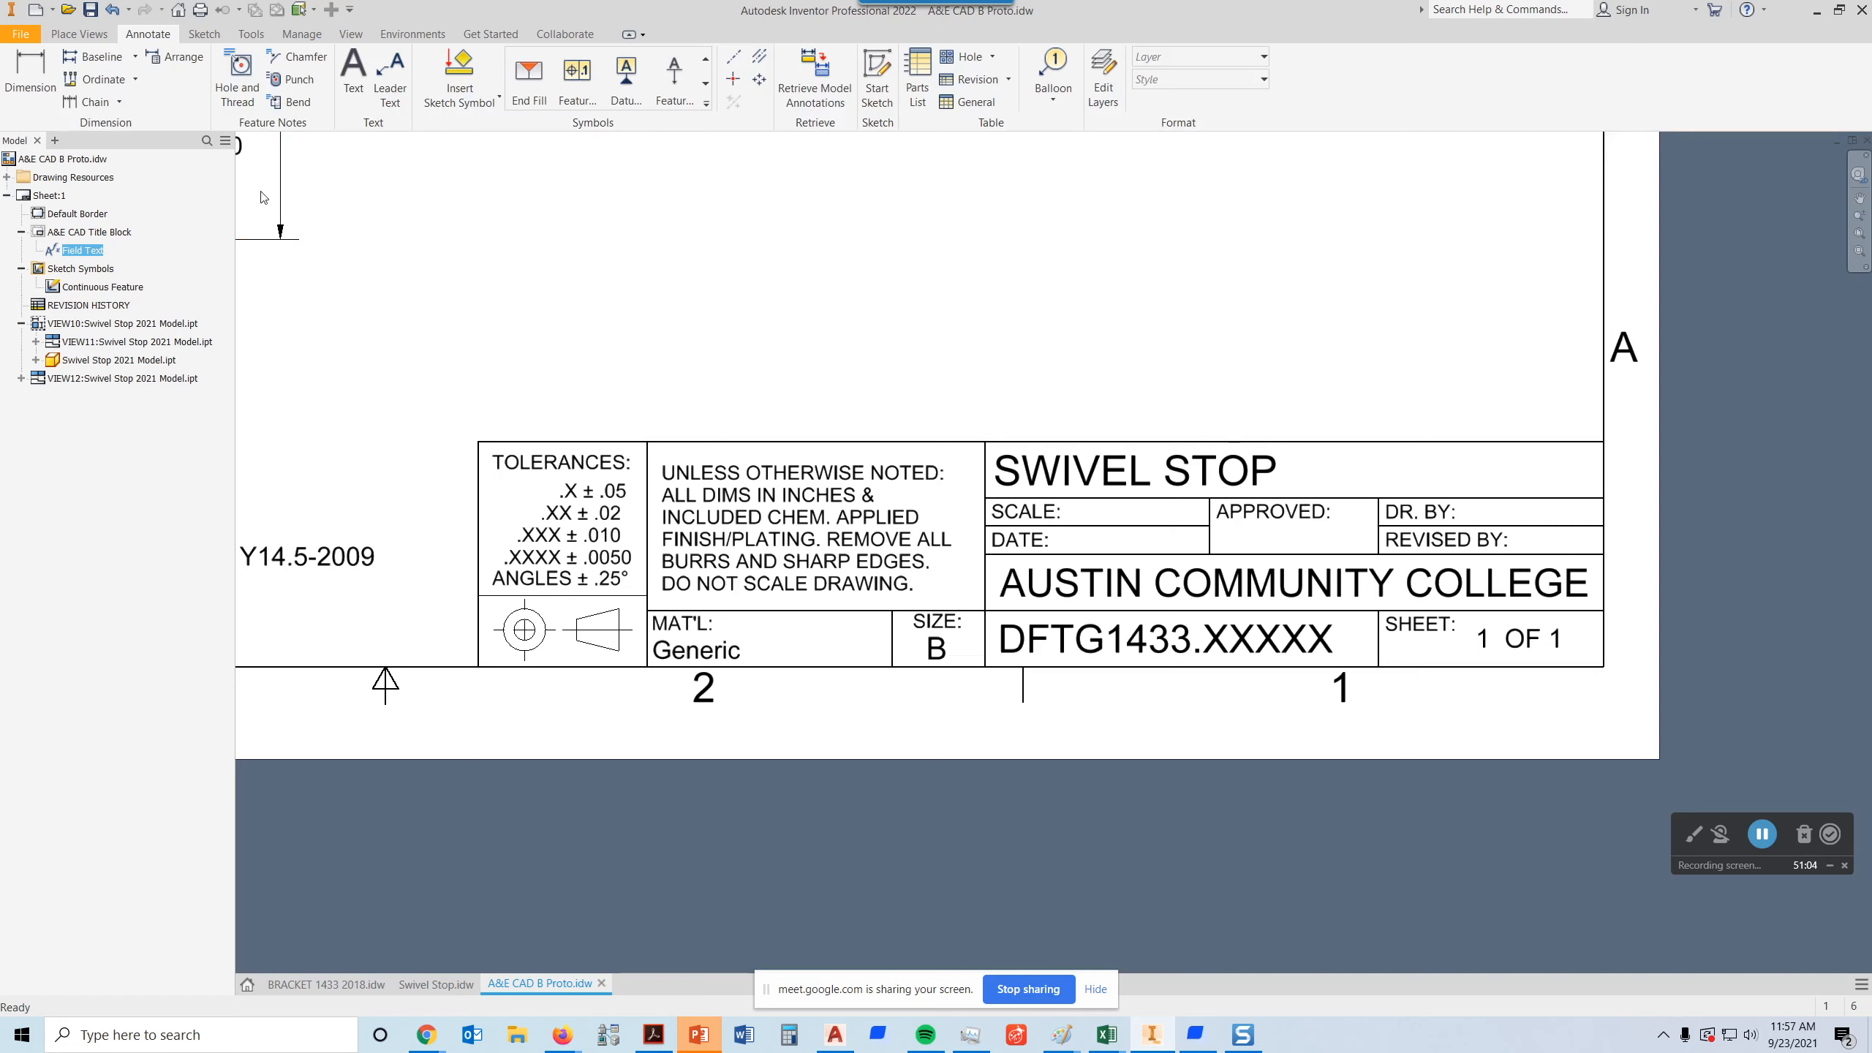
# - Center the SWIVEL STOP title in its title block cell by adding leading spaces to the drawing title value
pyautogui.doubleClick(88, 254)
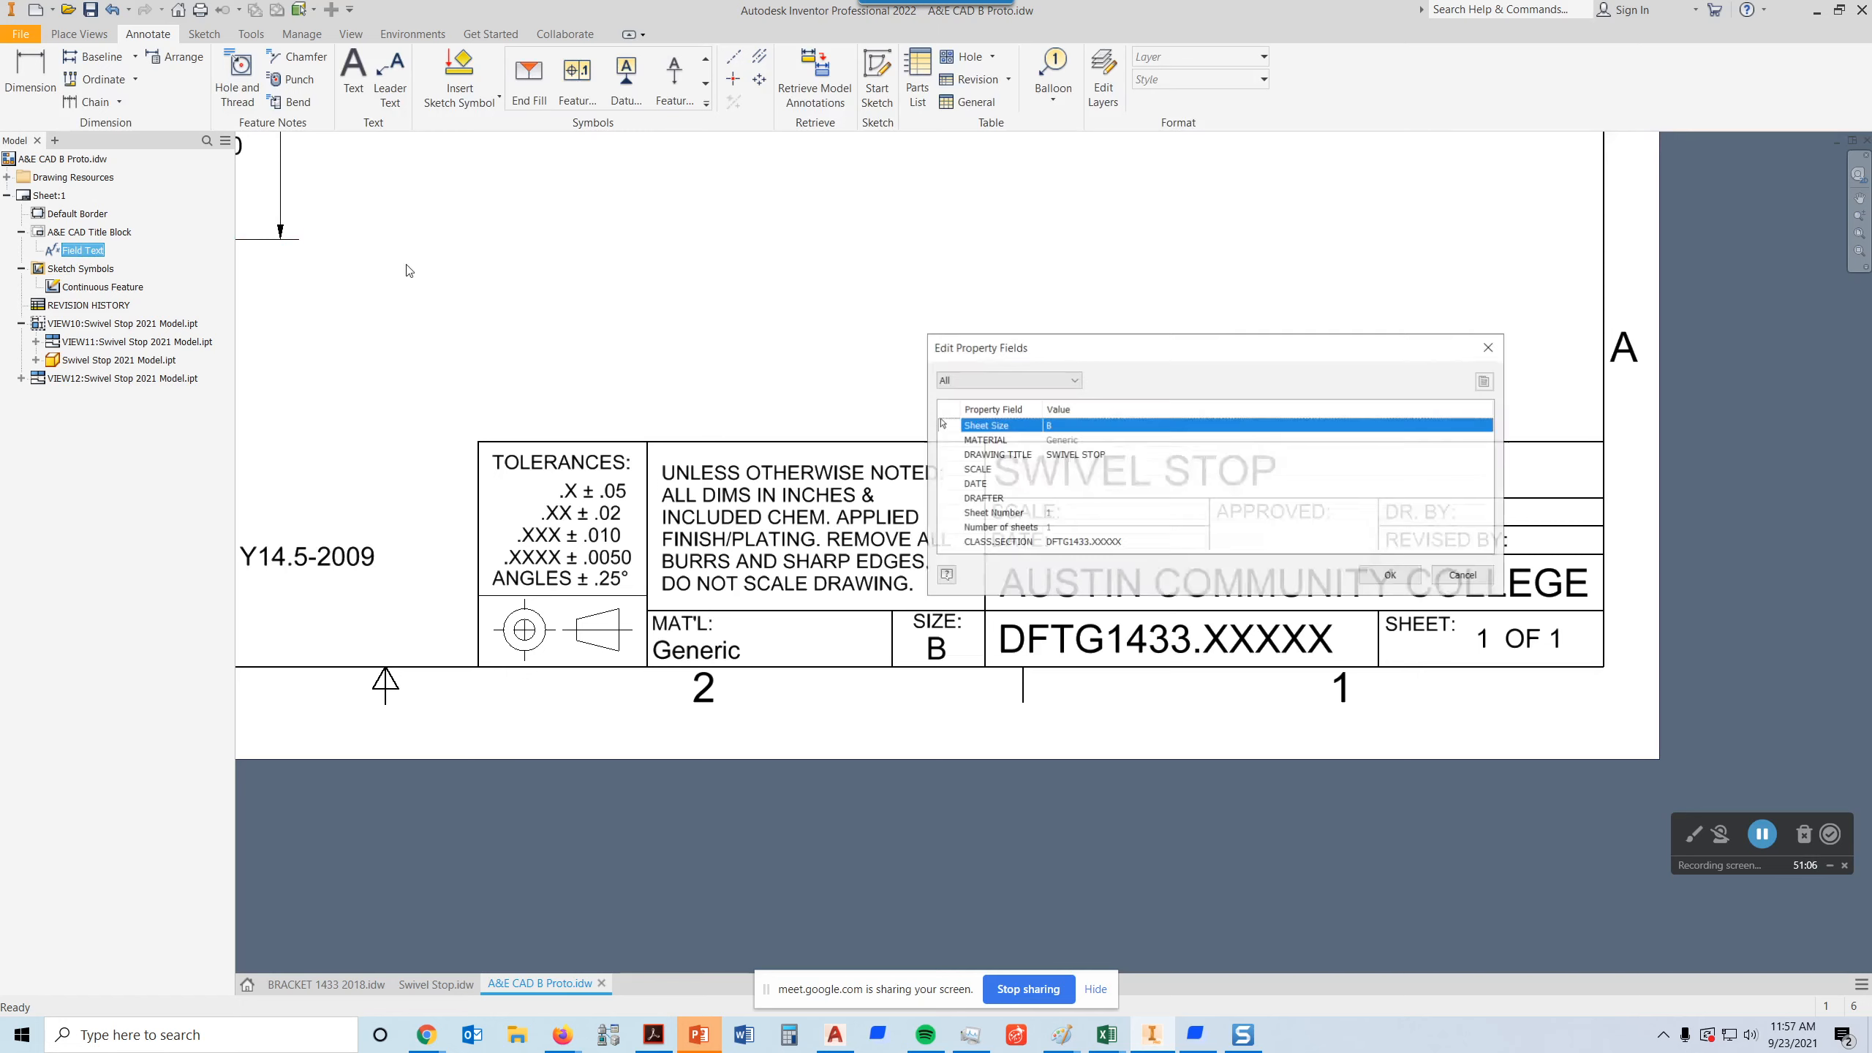
pyautogui.click(1072, 455)
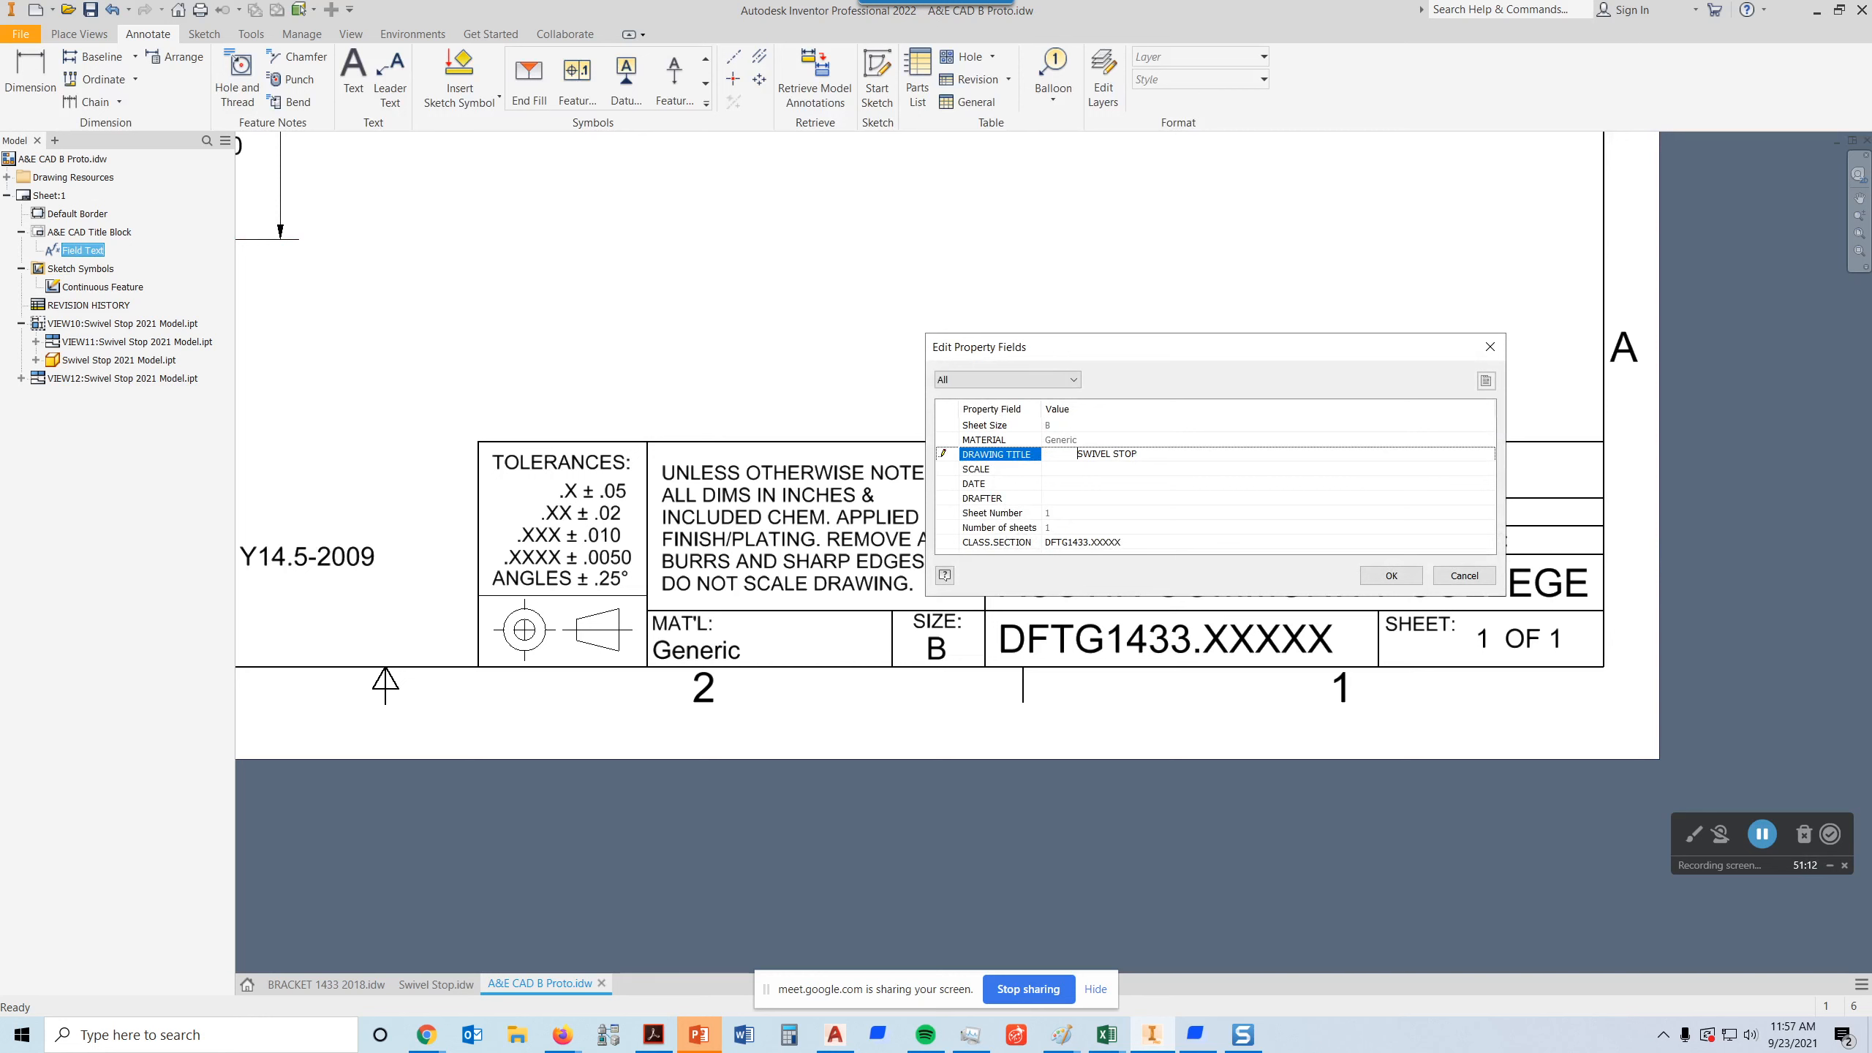
pyautogui.click(1404, 576)
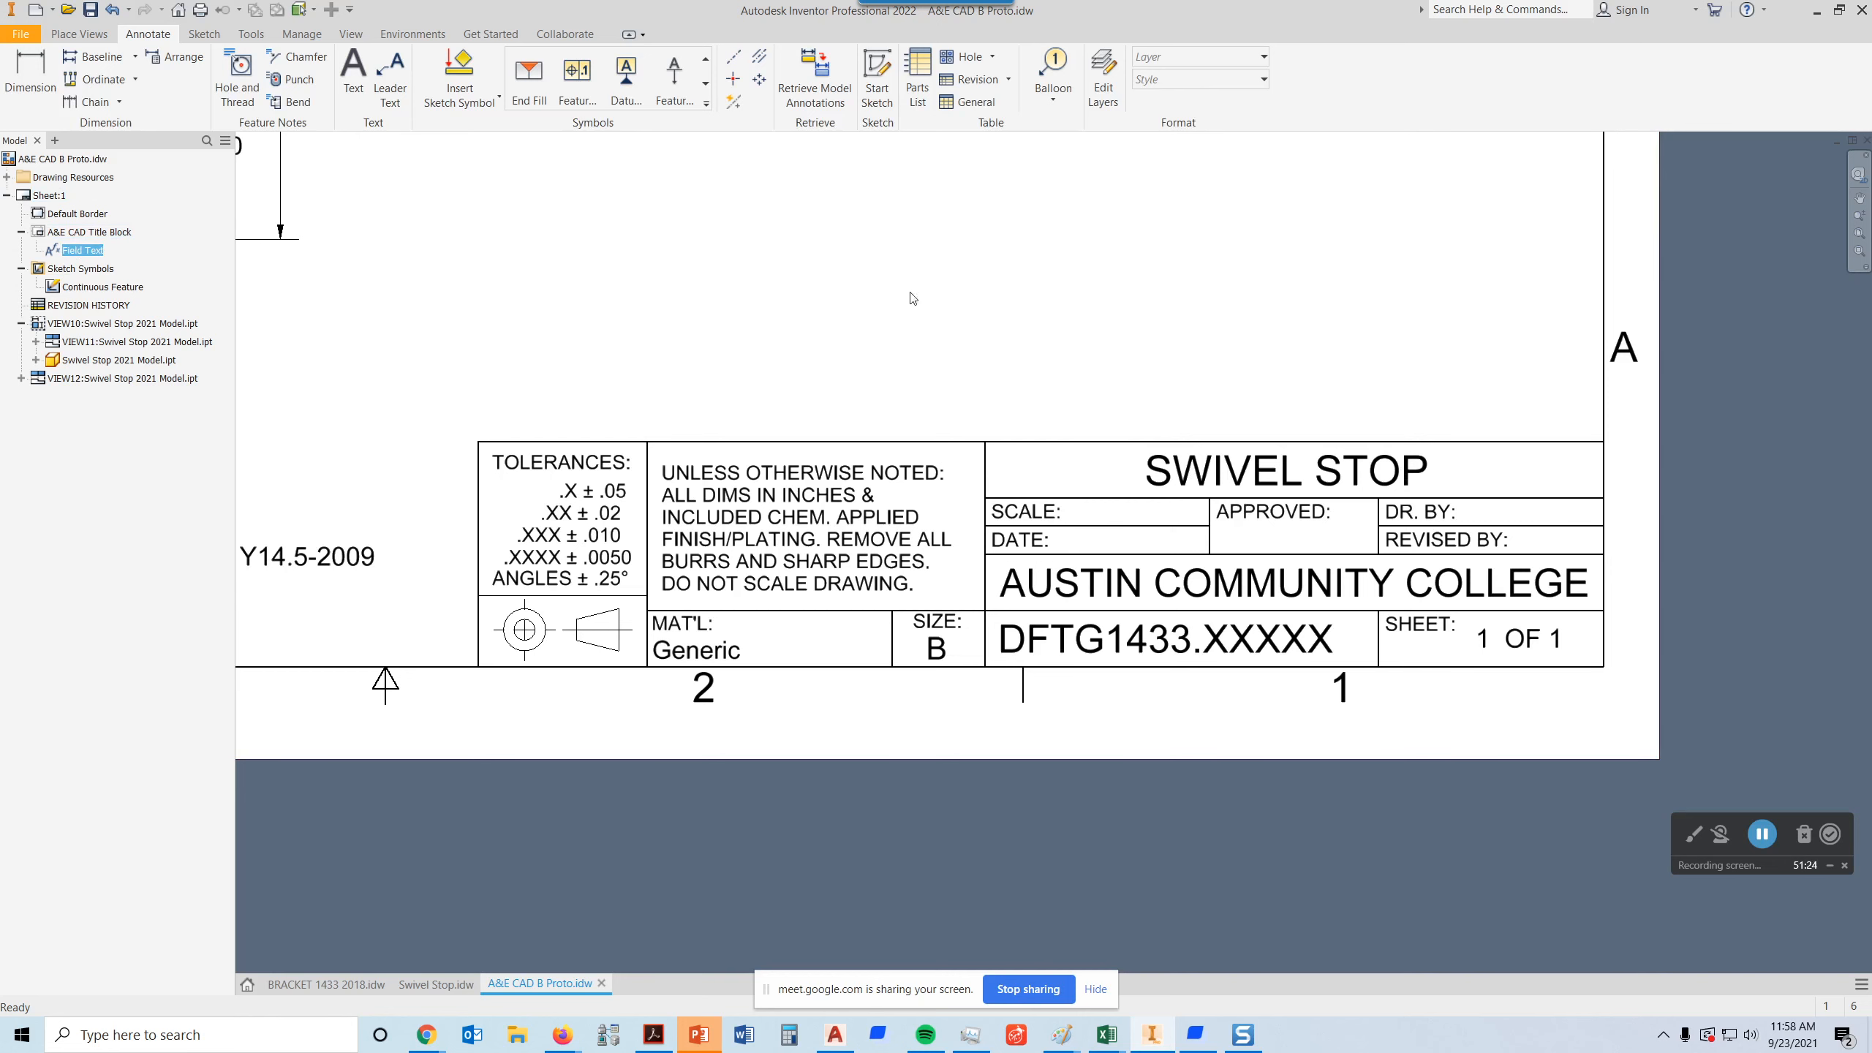
# - Open the title block's property fields, review the class section entry, and close them without changing anything
pyautogui.doubleClick(83, 250)
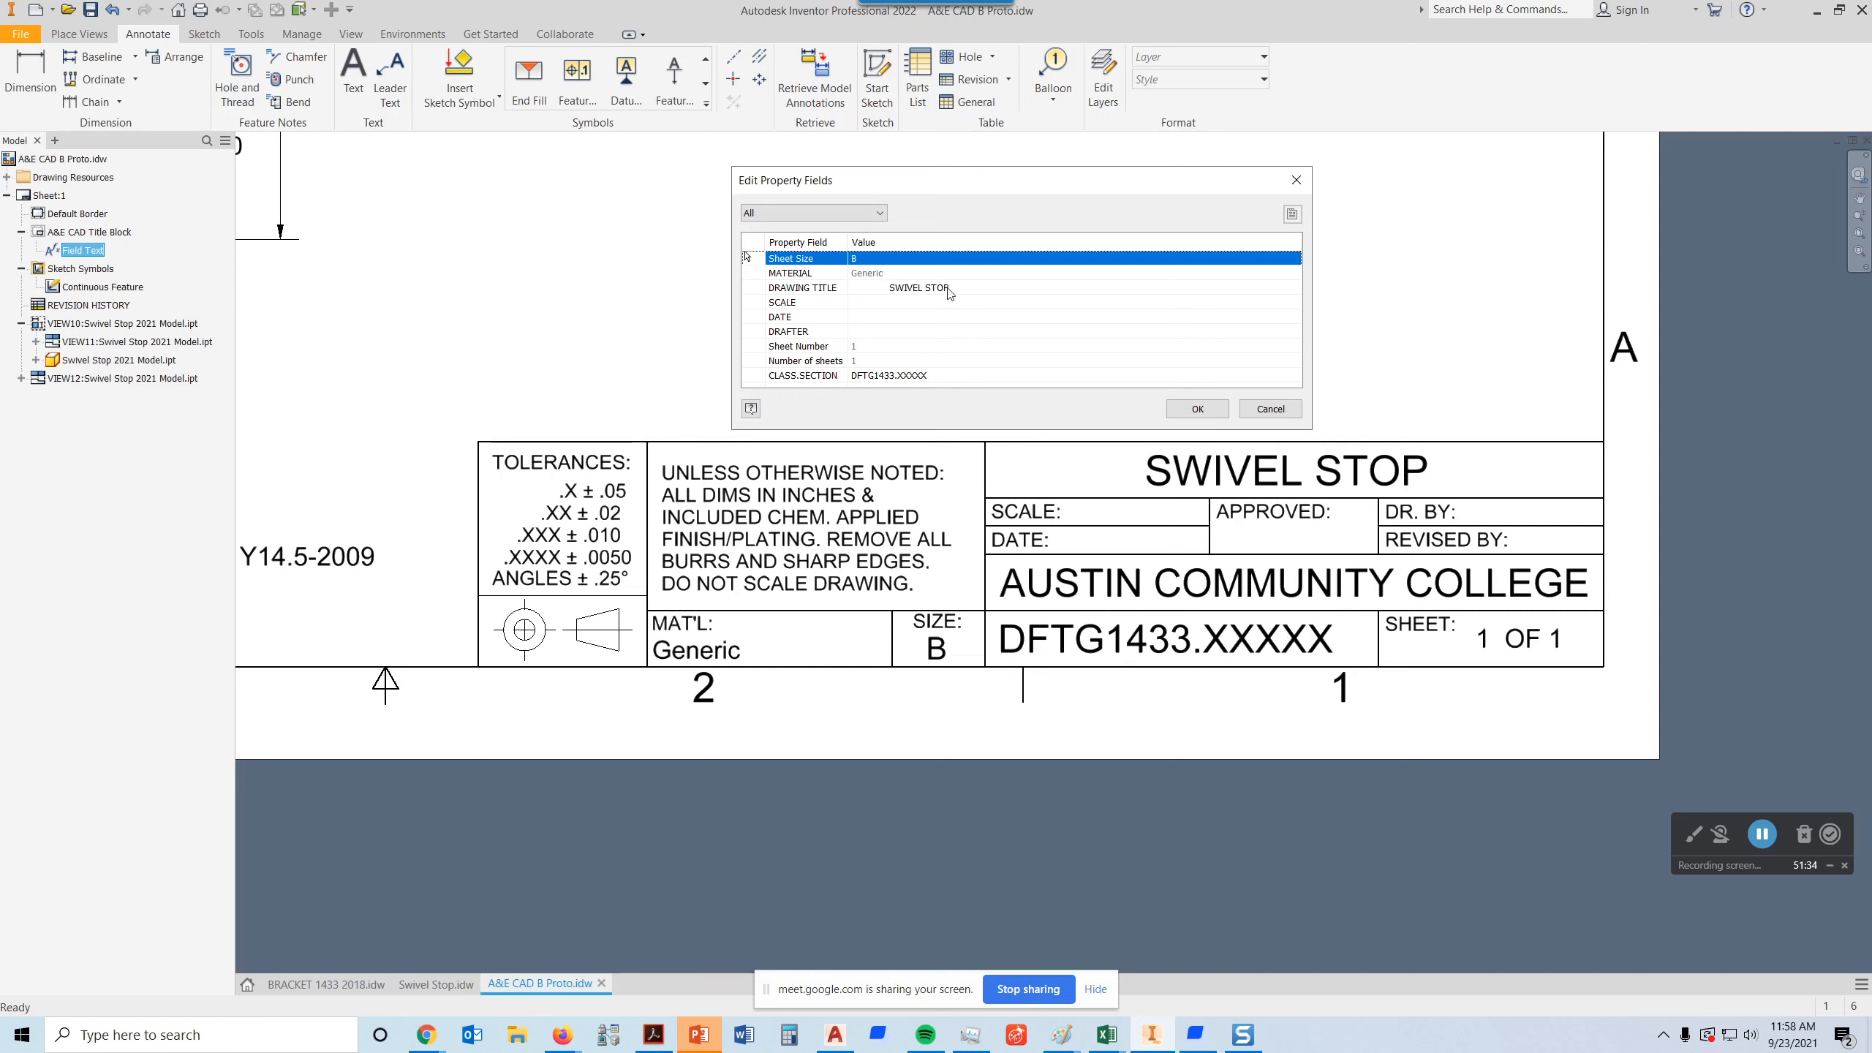
pyautogui.click(934, 374)
pyautogui.click(1045, 375)
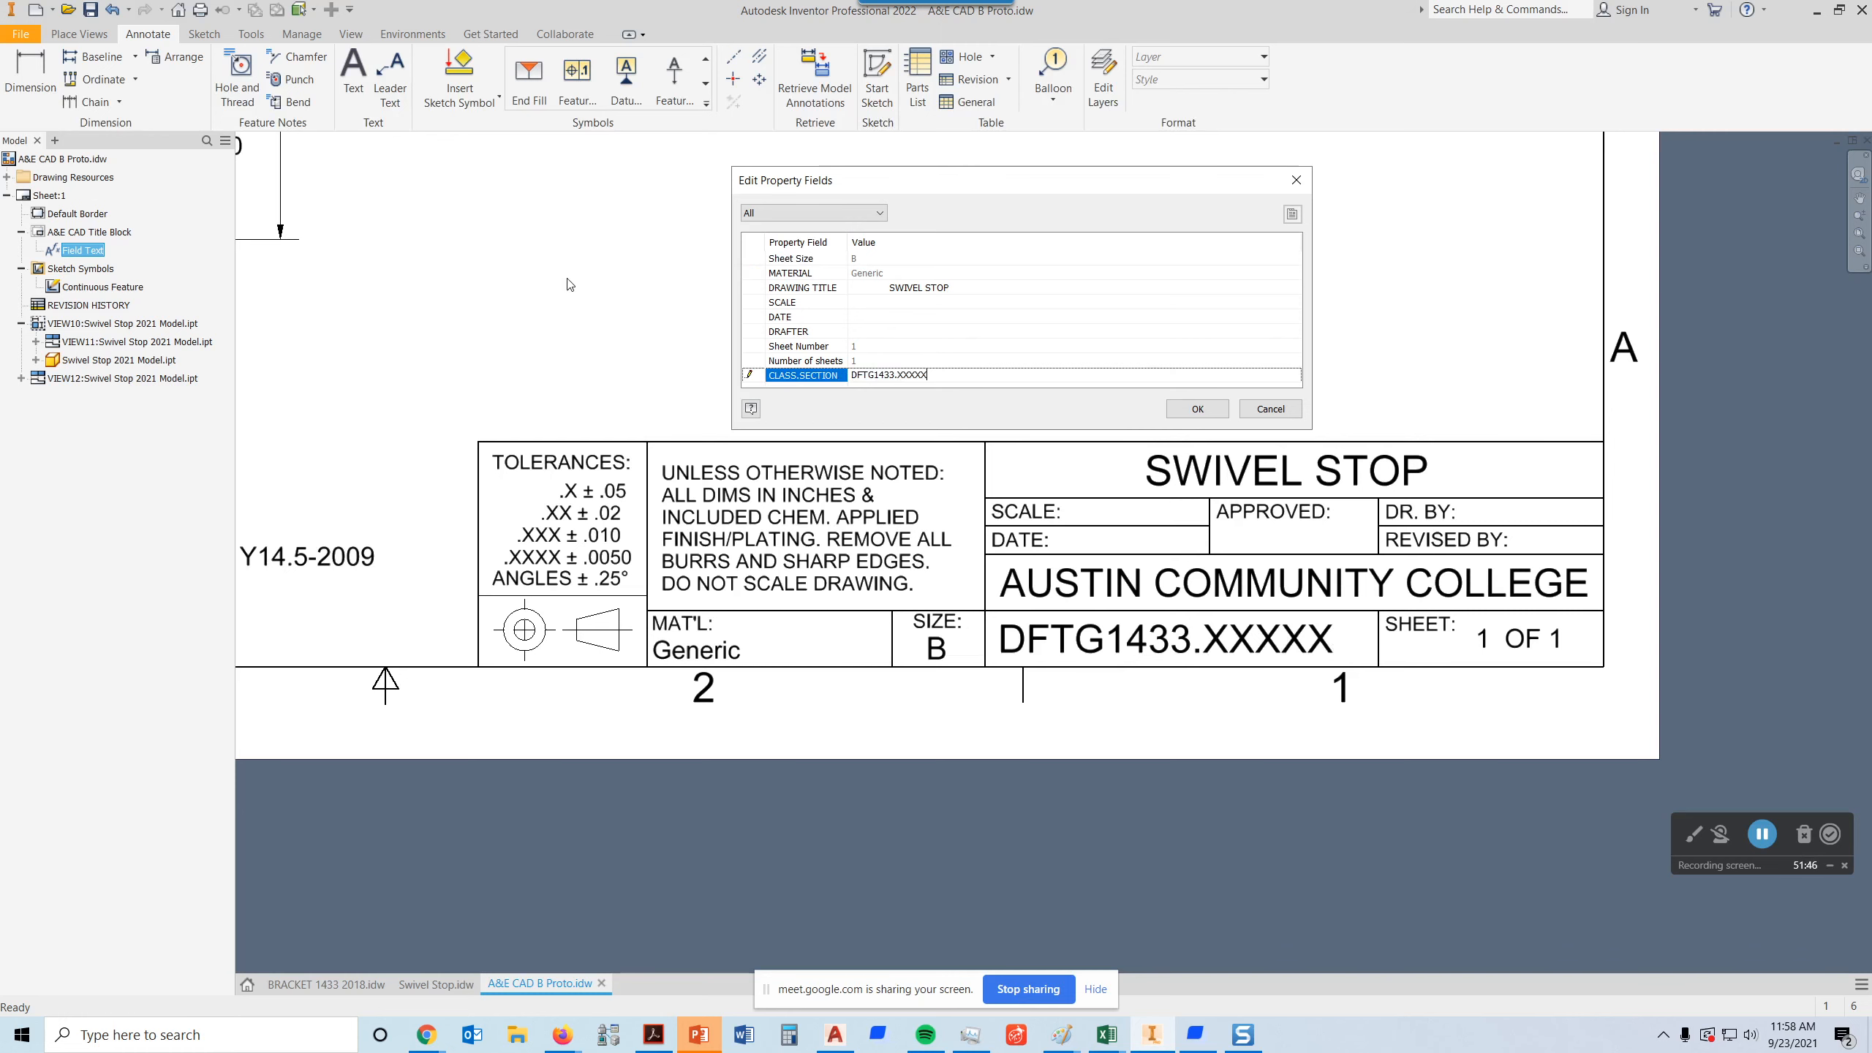
pyautogui.click(1297, 182)
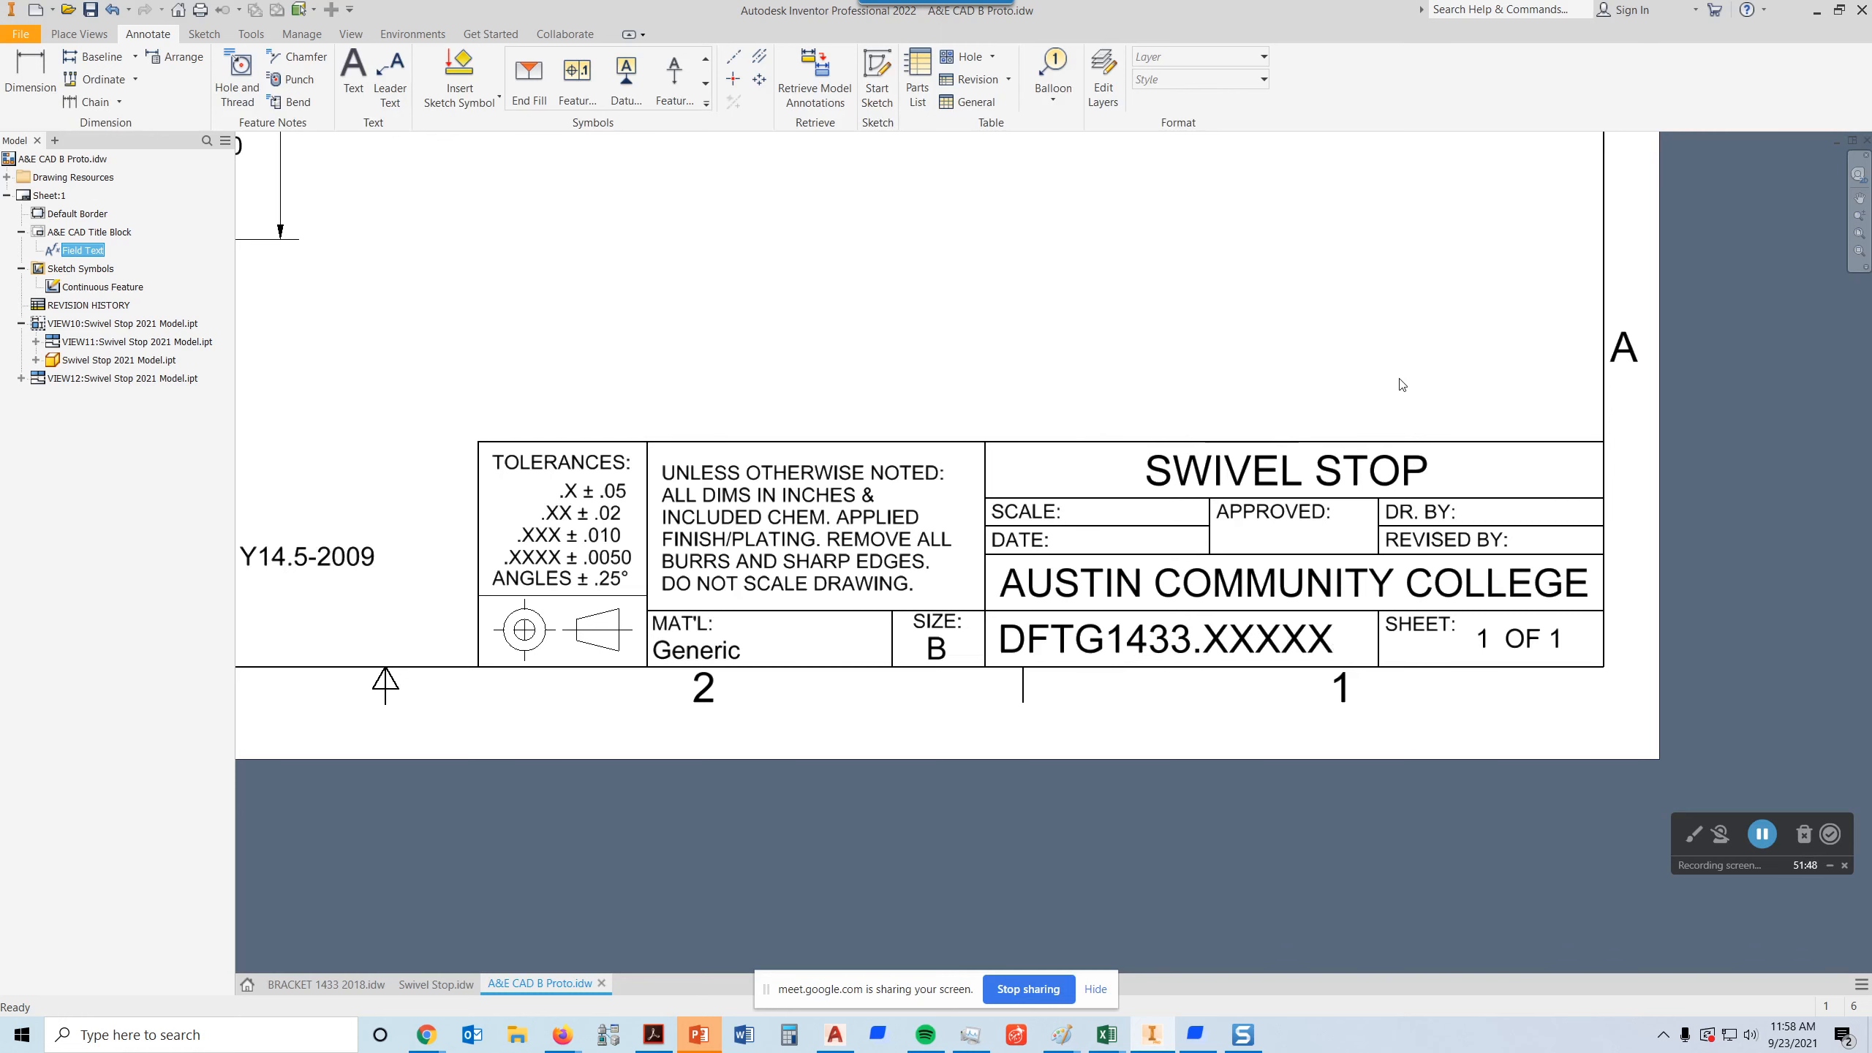
# - Examine the whole drawing sheet, checking the dimensioned views, isometric view, notes, revision table and title block
pyautogui.scroll(-5, 1272, 363)
pyautogui.moveTo(1272, 362); pyautogui.dragTo(1273, 685, button='middle')
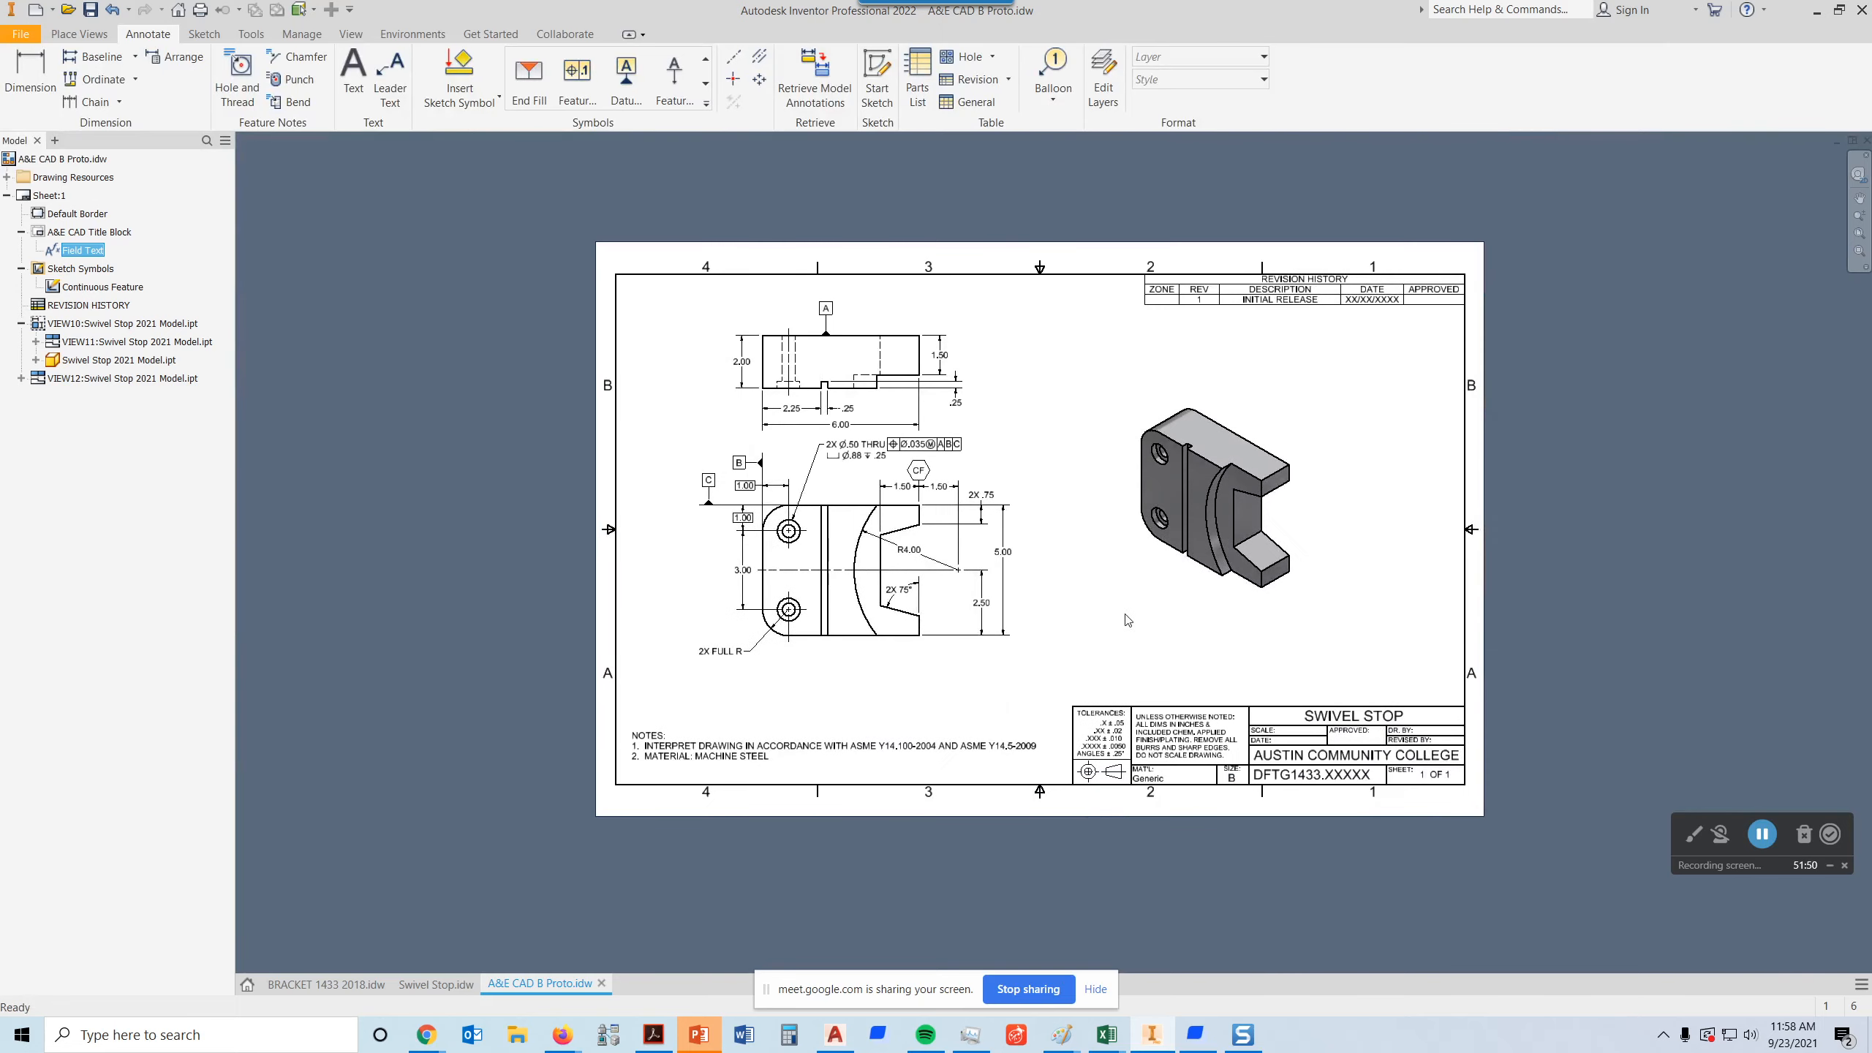
pyautogui.scroll(3, 1003, 565)
pyautogui.scroll(-2, 1050, 562)
pyautogui.moveTo(1050, 562); pyautogui.dragTo(1029, 597, button='middle')
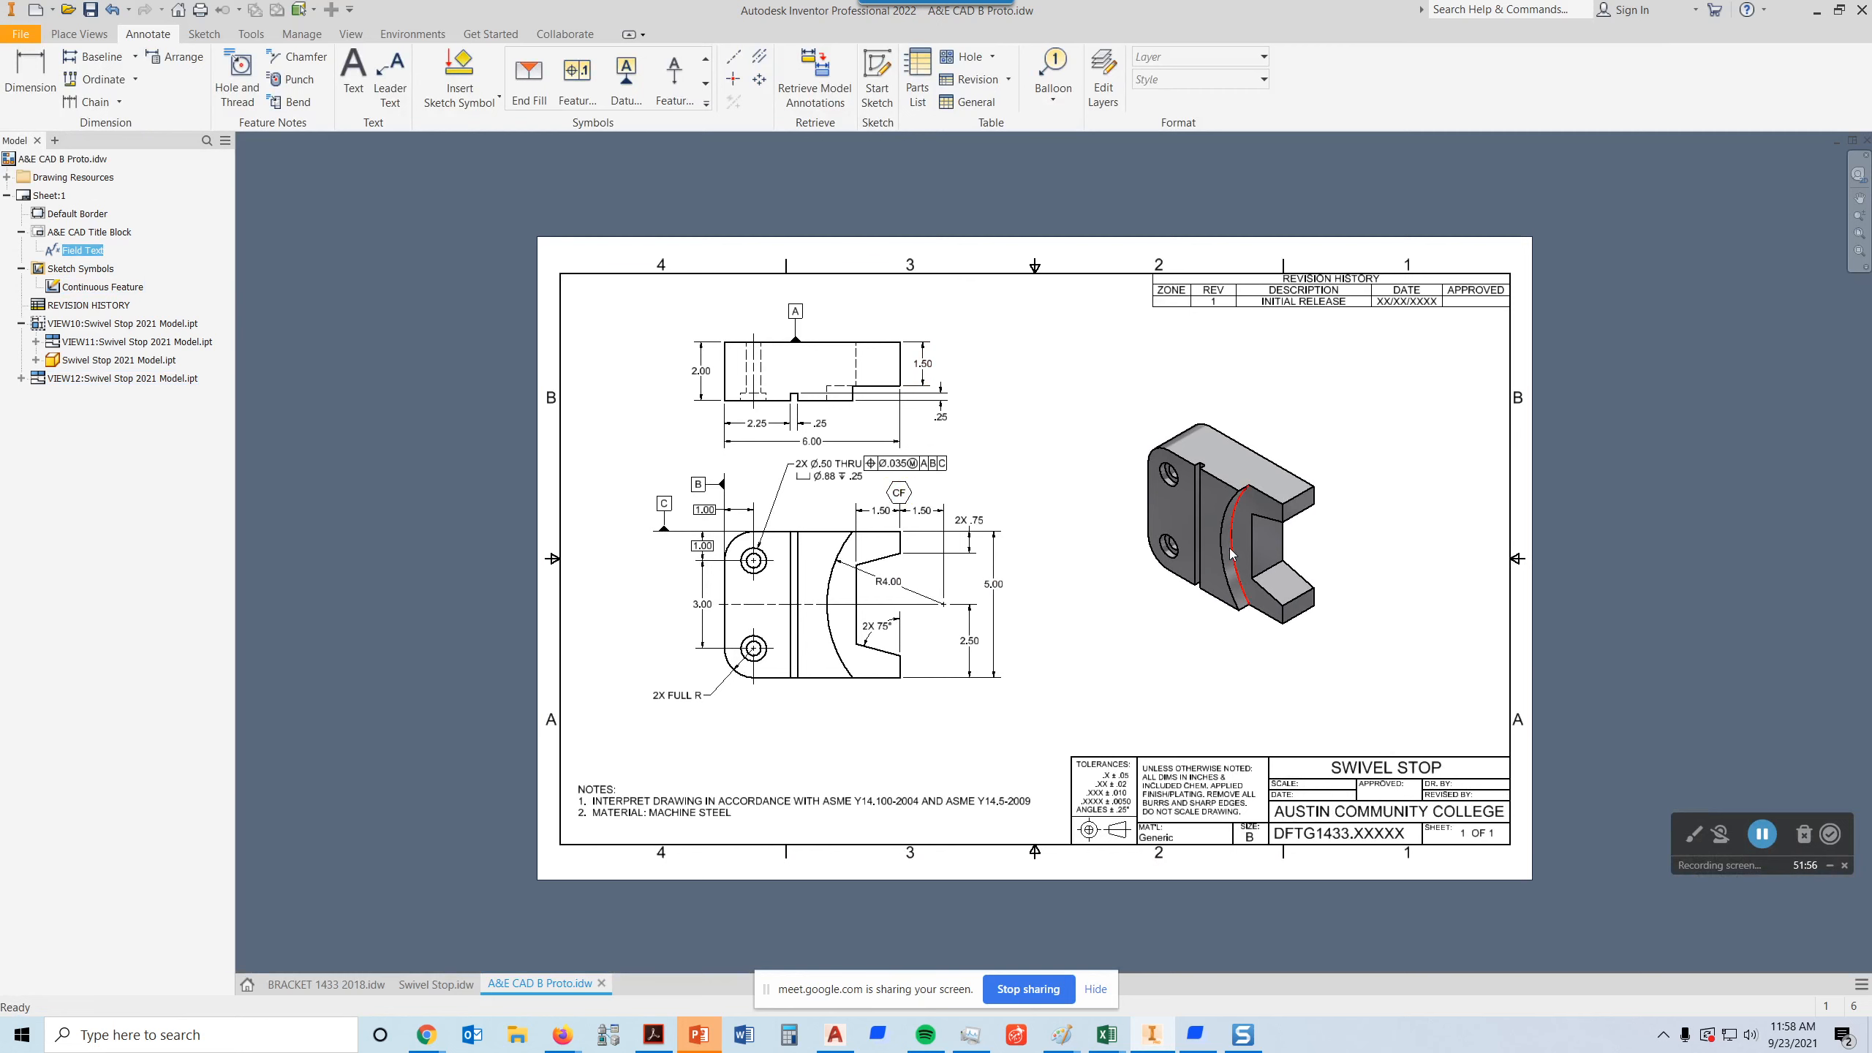
pyautogui.moveTo(1073, 576); pyautogui.dragTo(1100, 565, button='middle')
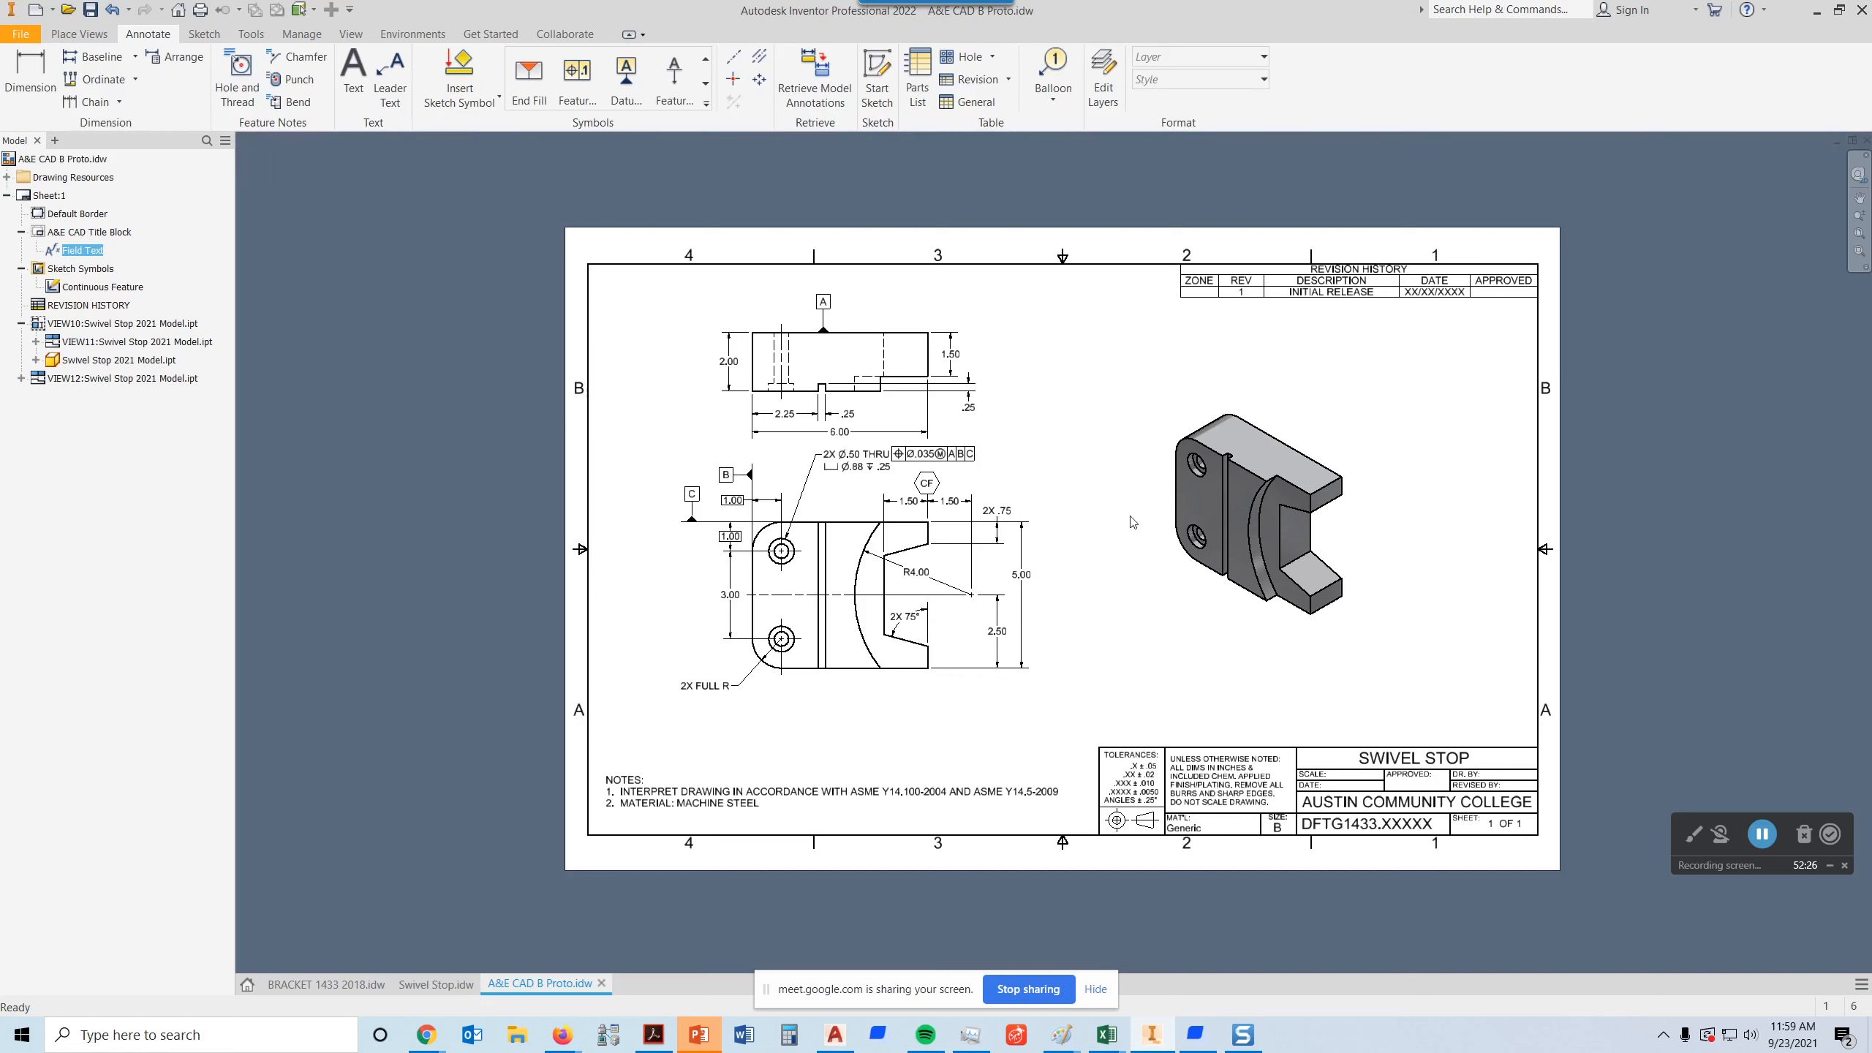
pyautogui.scroll(-3, 1092, 495)
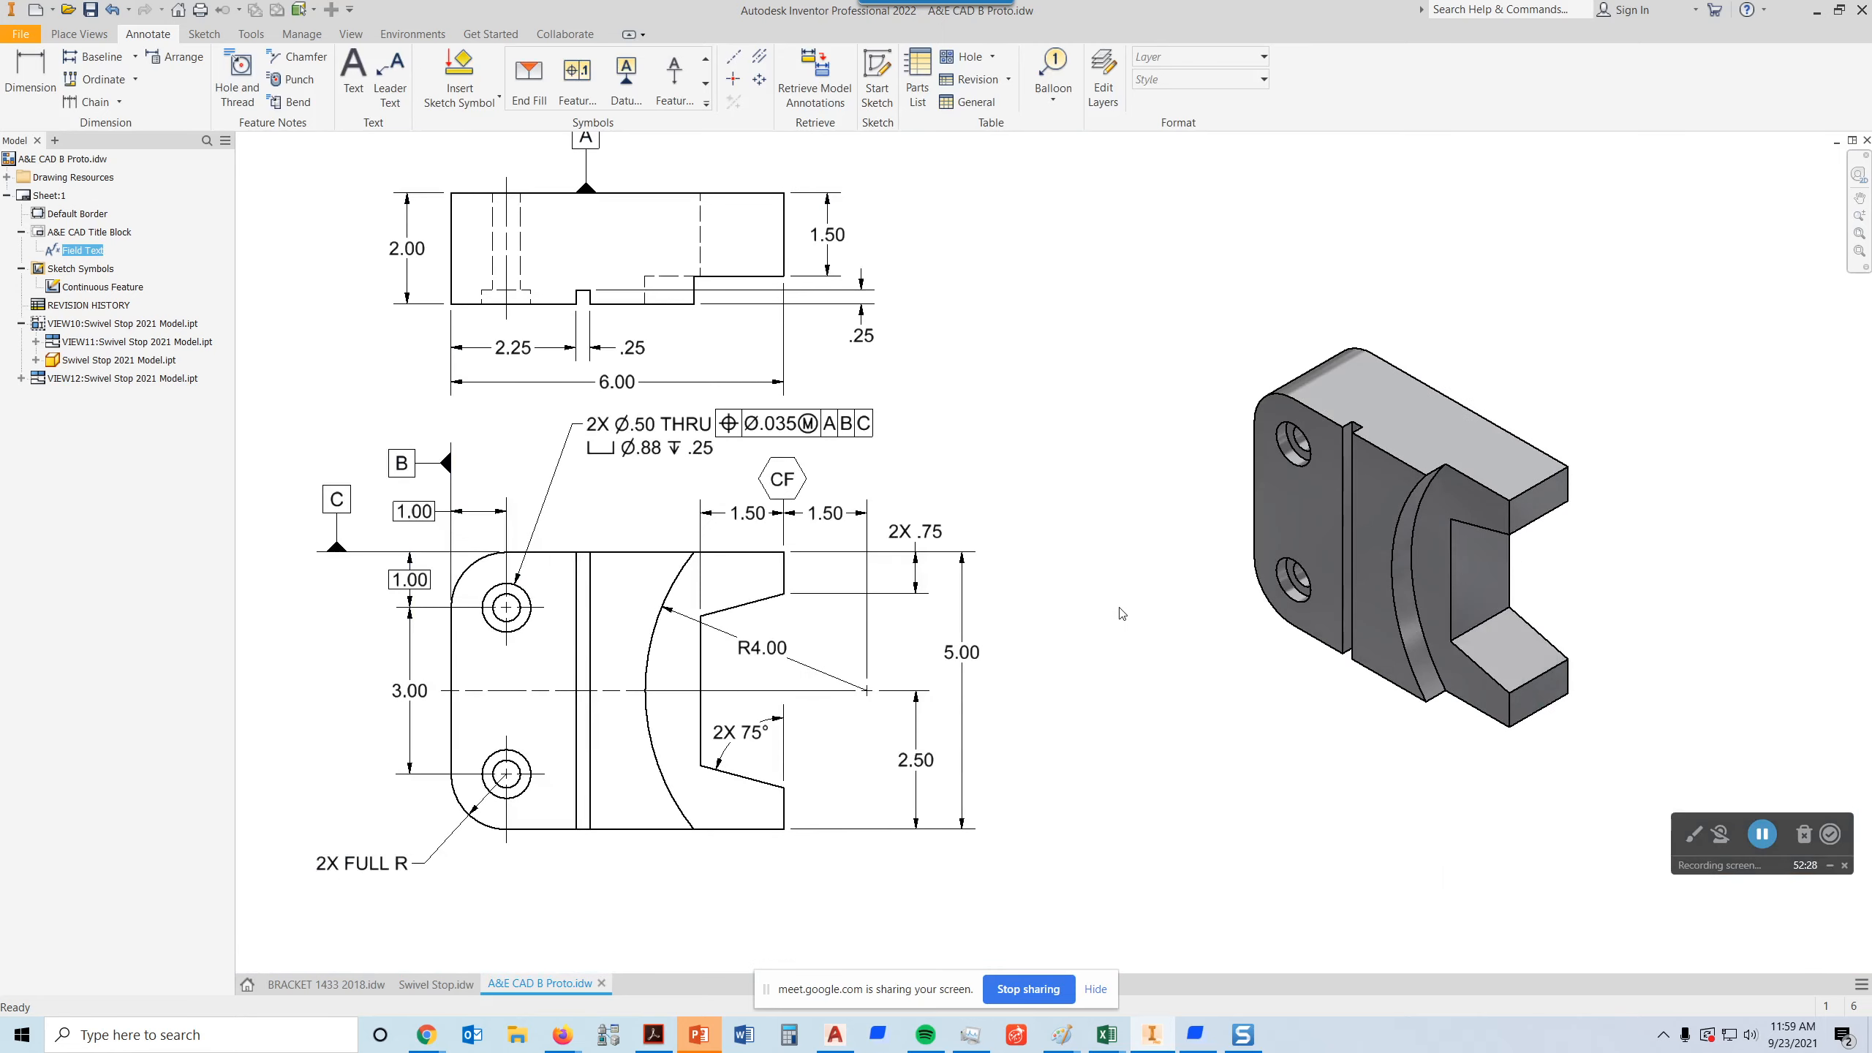
pyautogui.scroll(2, 1119, 615)
pyautogui.moveTo(1063, 716); pyautogui.dragTo(1085, 676, button='middle')
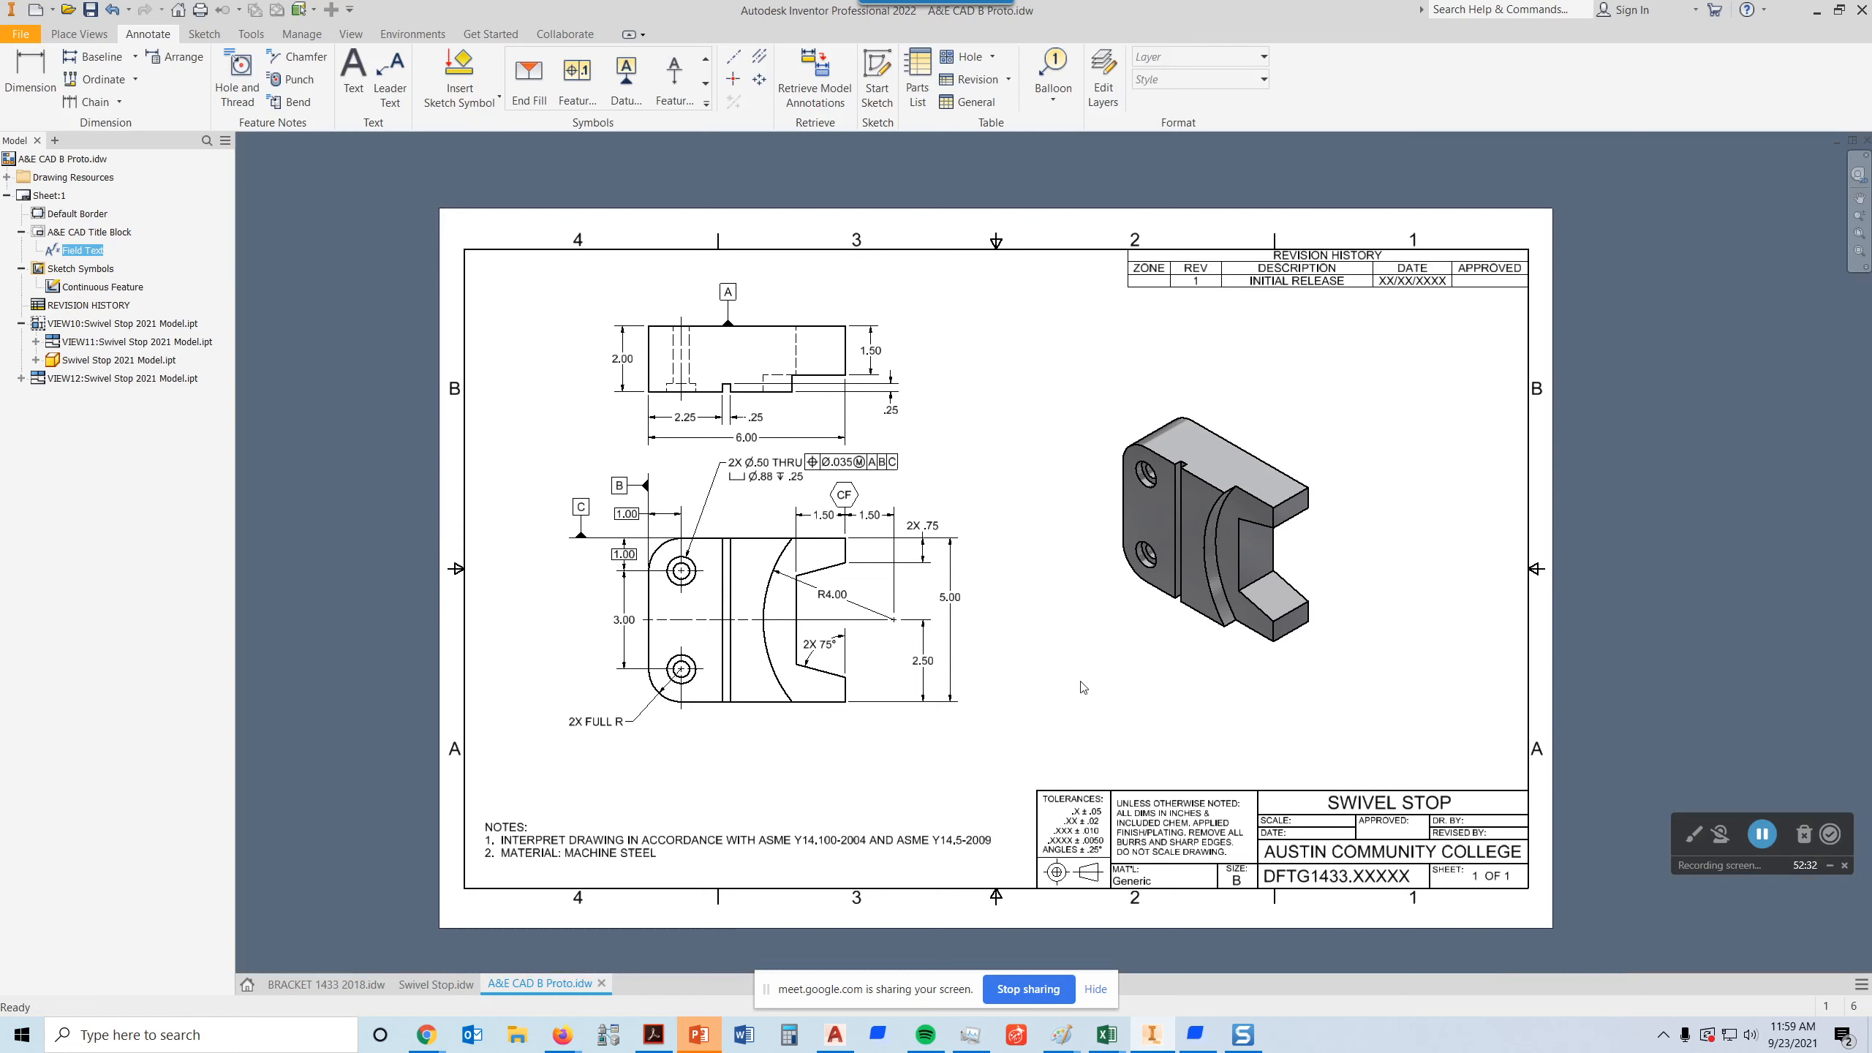